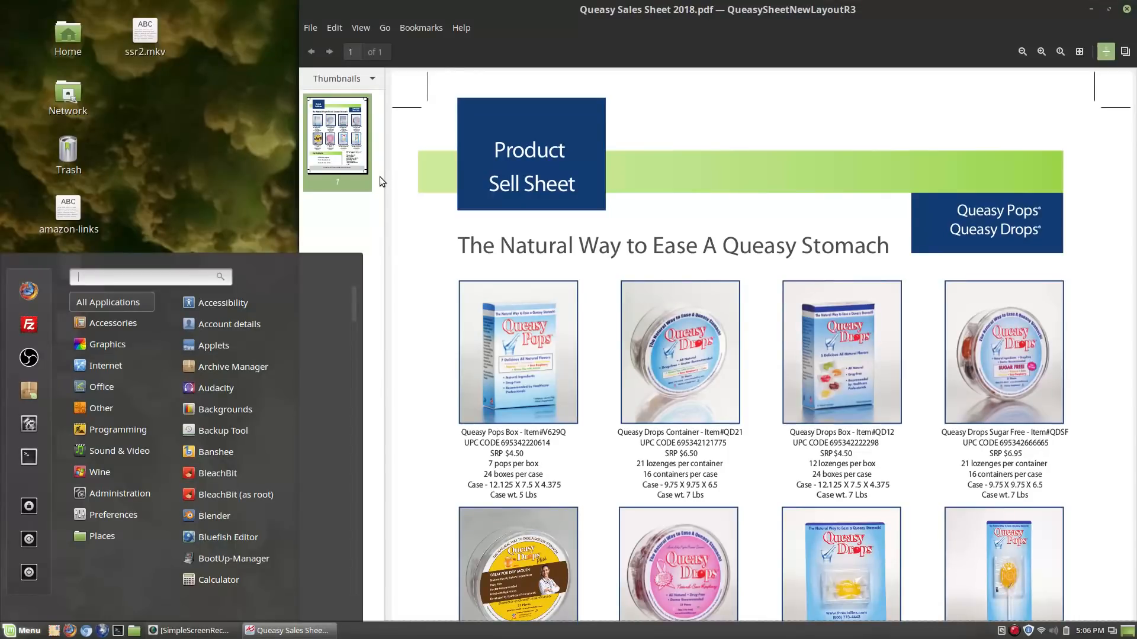
# Step: Find and launch the GIMP Image Editor
pyautogui.write('gi')
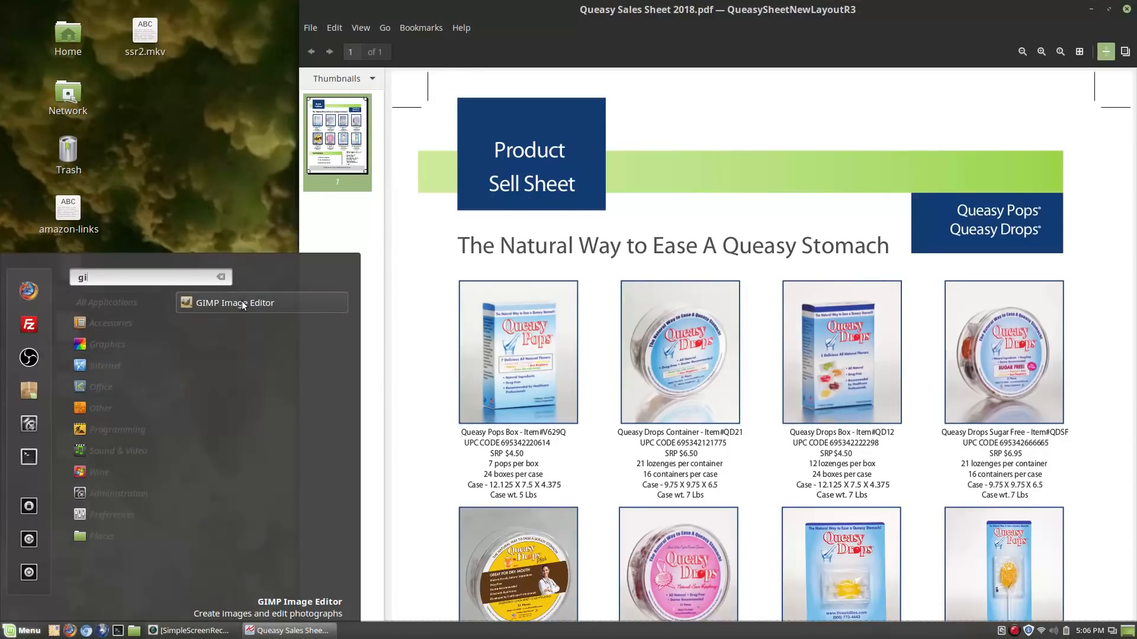
pyautogui.click(243, 303)
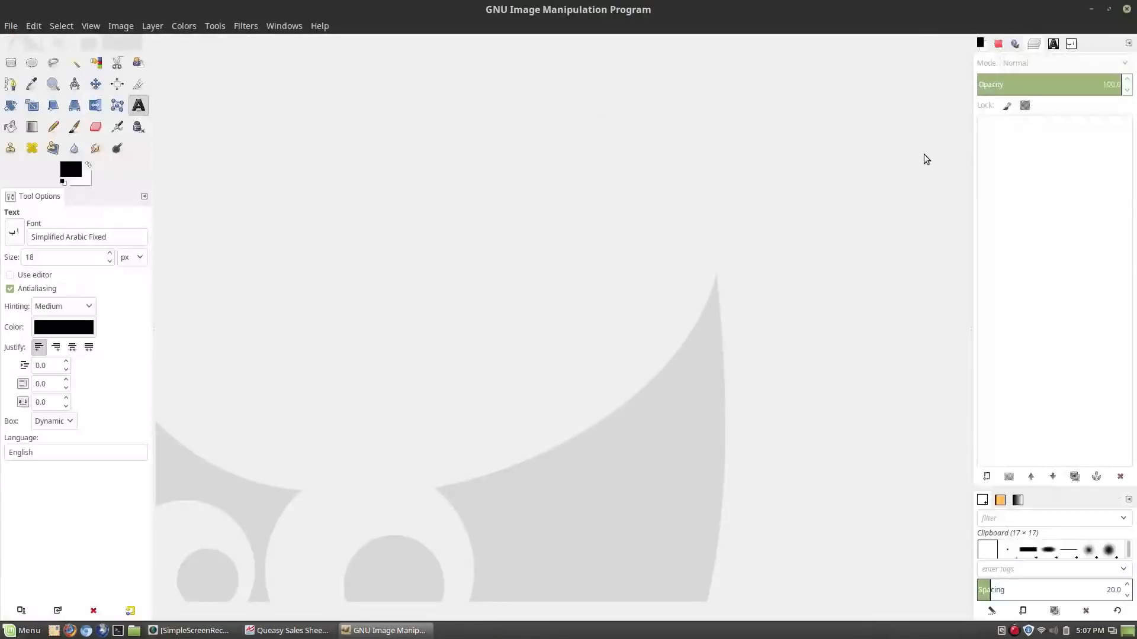
# Step: Switch to the open Queasy Sales Sheet PDF, review its whole page layout, and minimize the viewer to return to GIMP
pyautogui.click(287, 630)
pyautogui.scroll(-5, 818, 216)
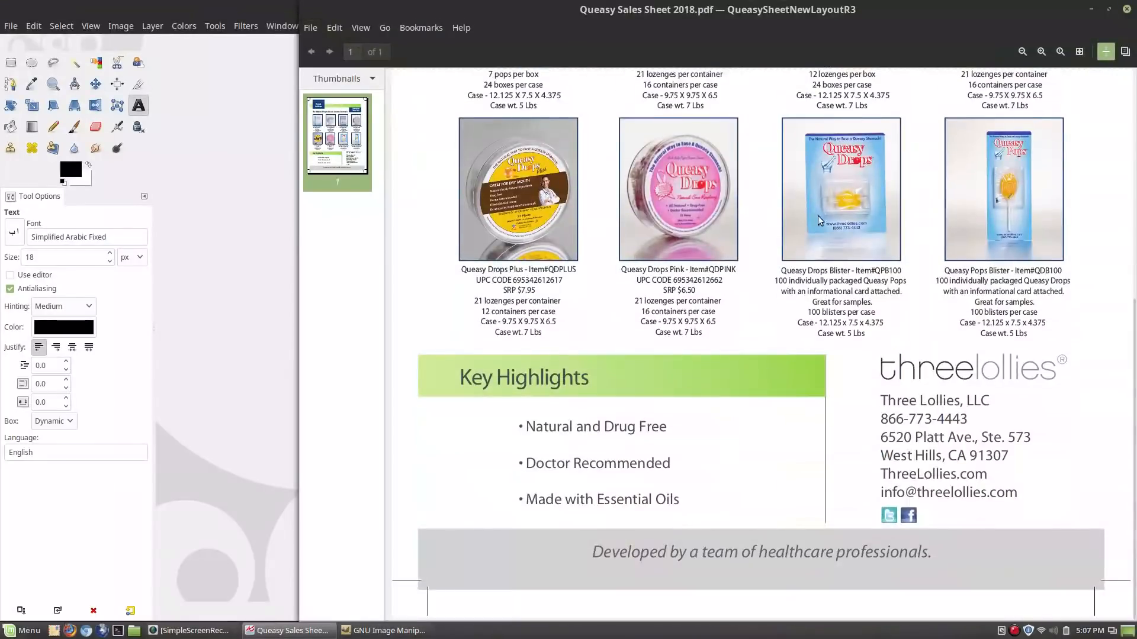
pyautogui.scroll(6, 748, 222)
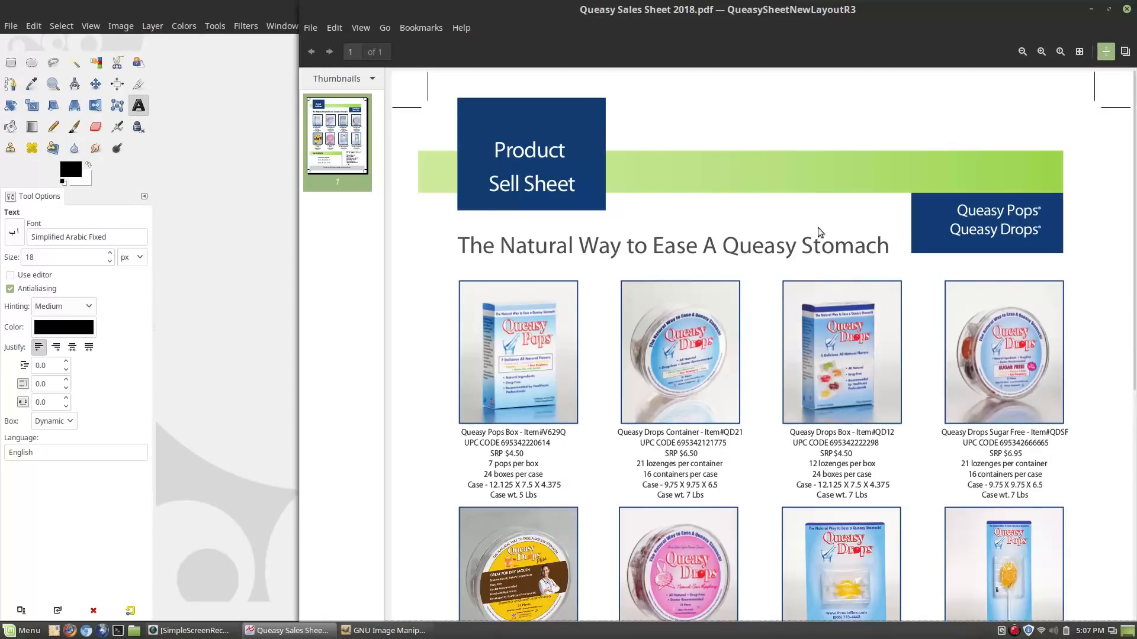
pyautogui.scroll(-4, 912, 267)
pyautogui.scroll(-2, 911, 268)
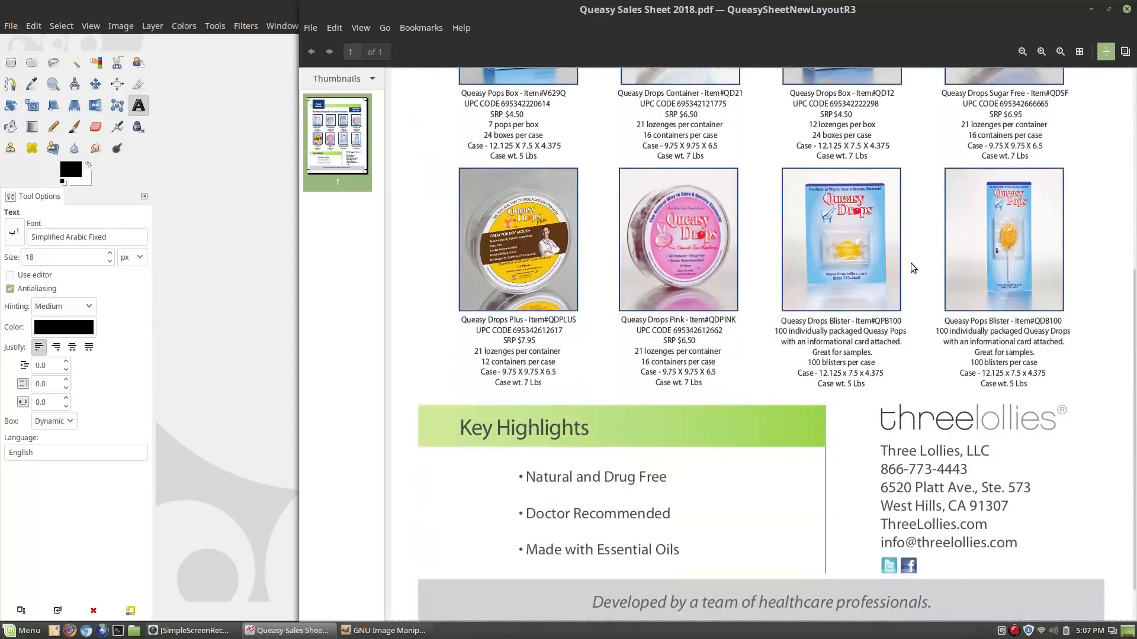
pyautogui.scroll(-1, 997, 519)
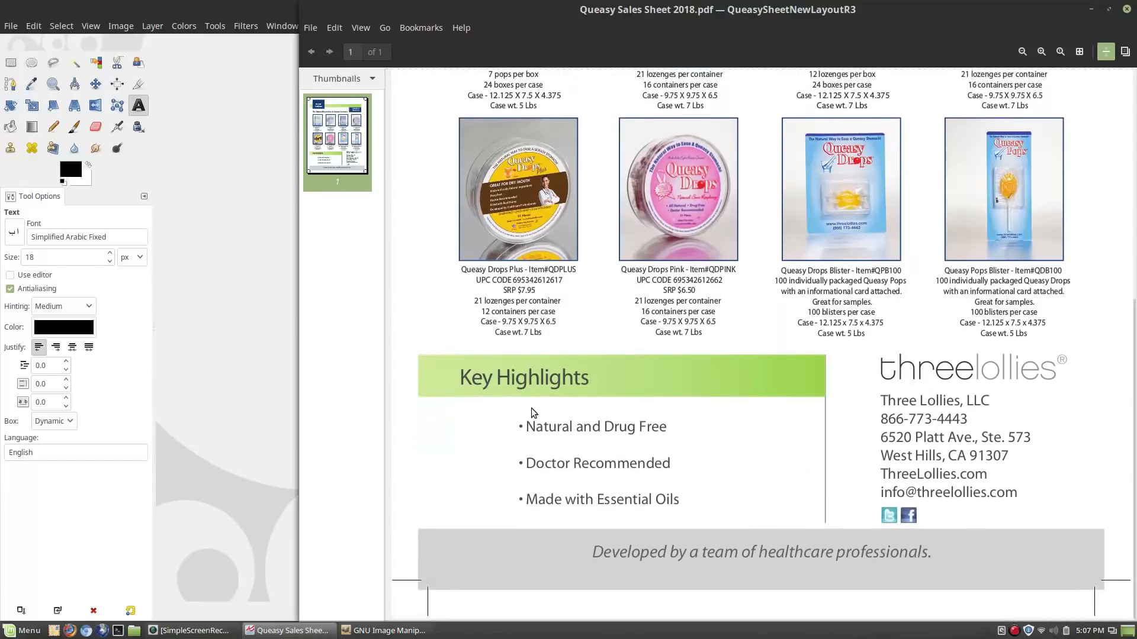
pyautogui.scroll(7, 550, 345)
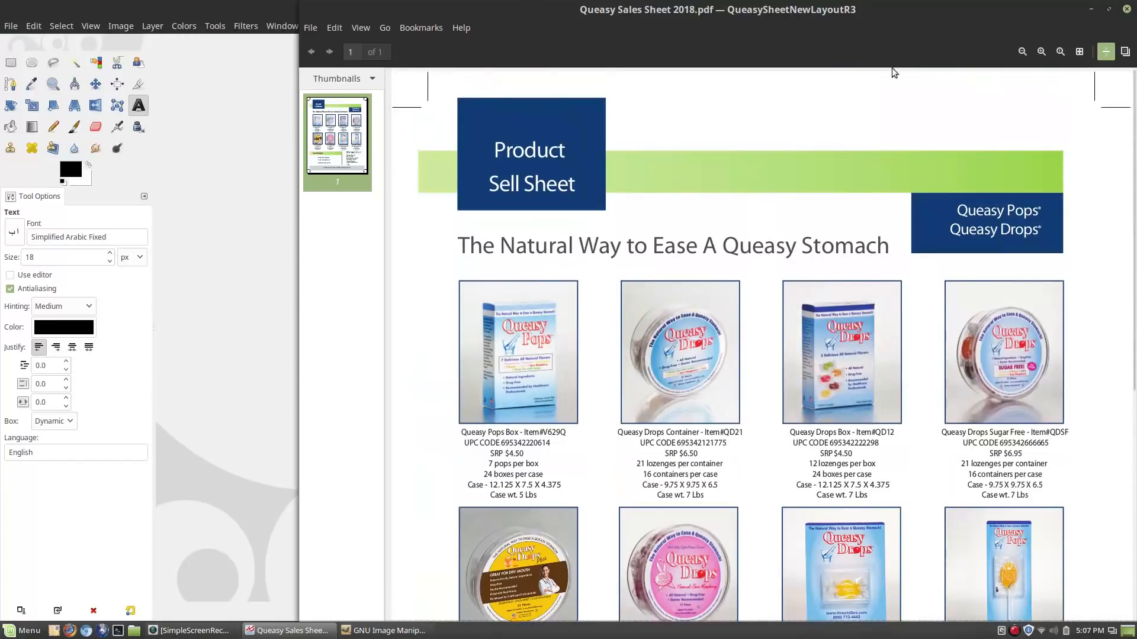
pyautogui.click(1092, 8)
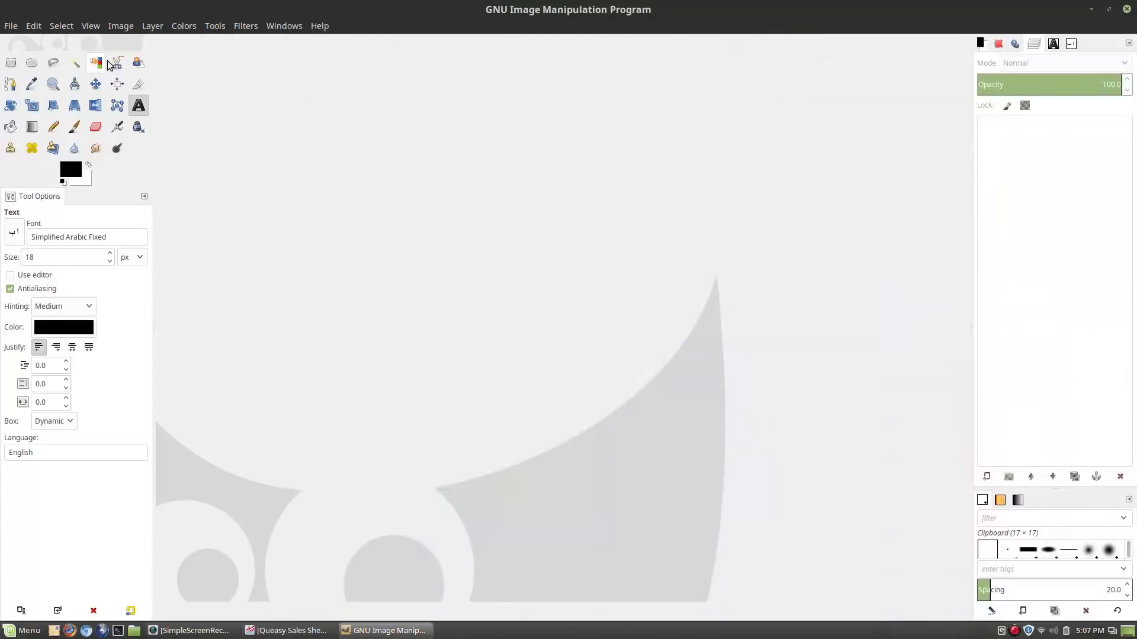
# Step: Start a new image and set its X and Y resolution to 300 pixels/in in the advanced options
pyautogui.click(11, 28)
pyautogui.click(24, 42)
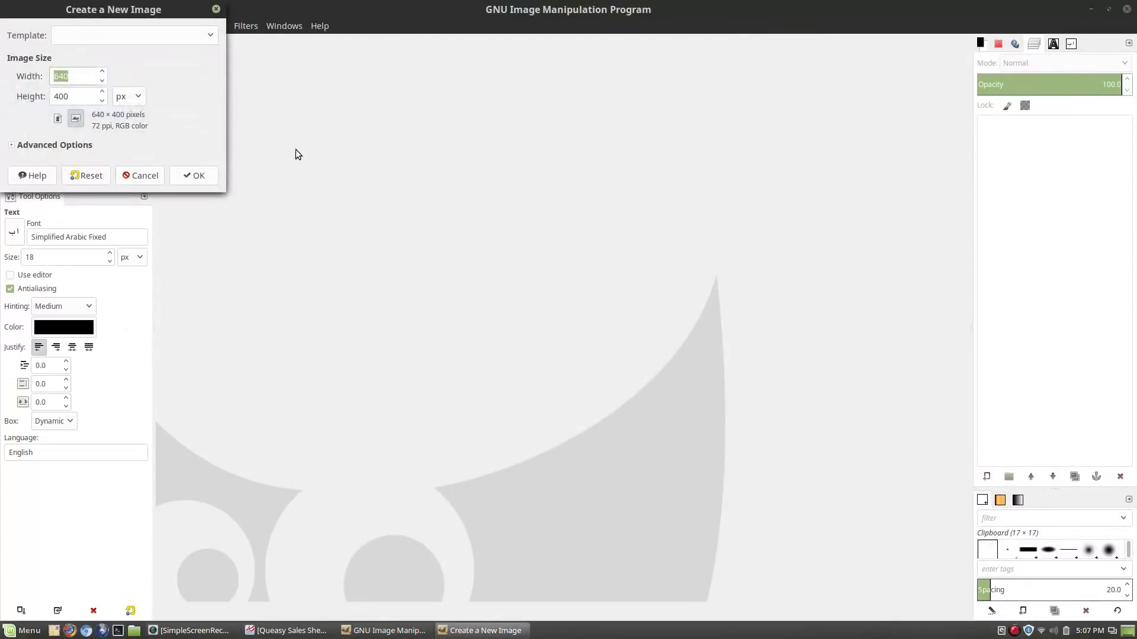
pyautogui.moveTo(74, 8); pyautogui.dragTo(504, 187)
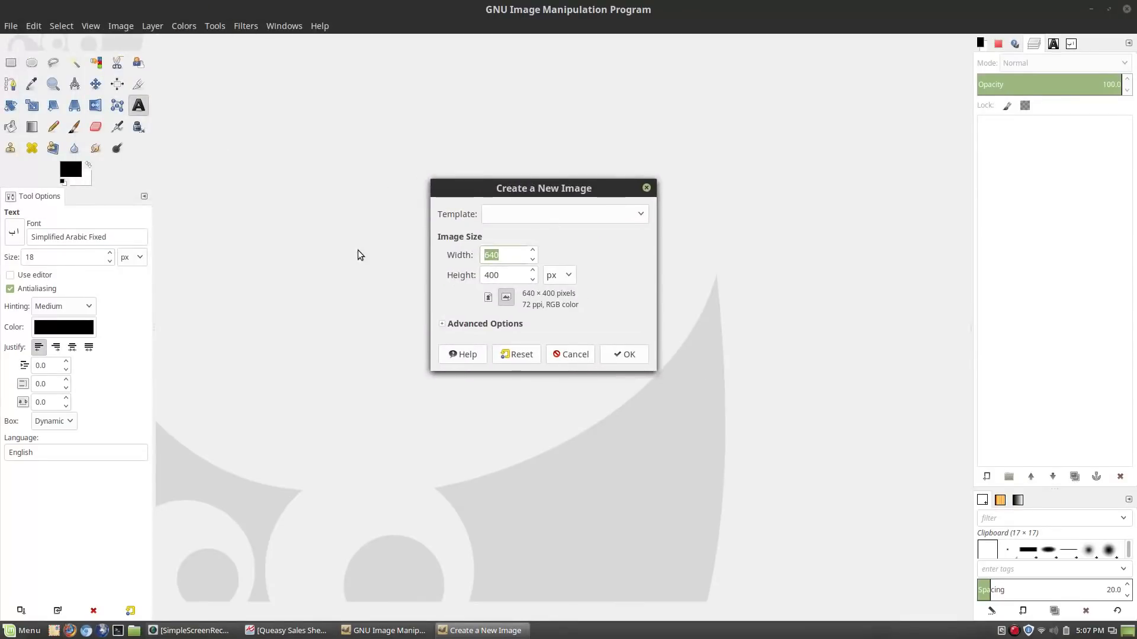
pyautogui.click(445, 324)
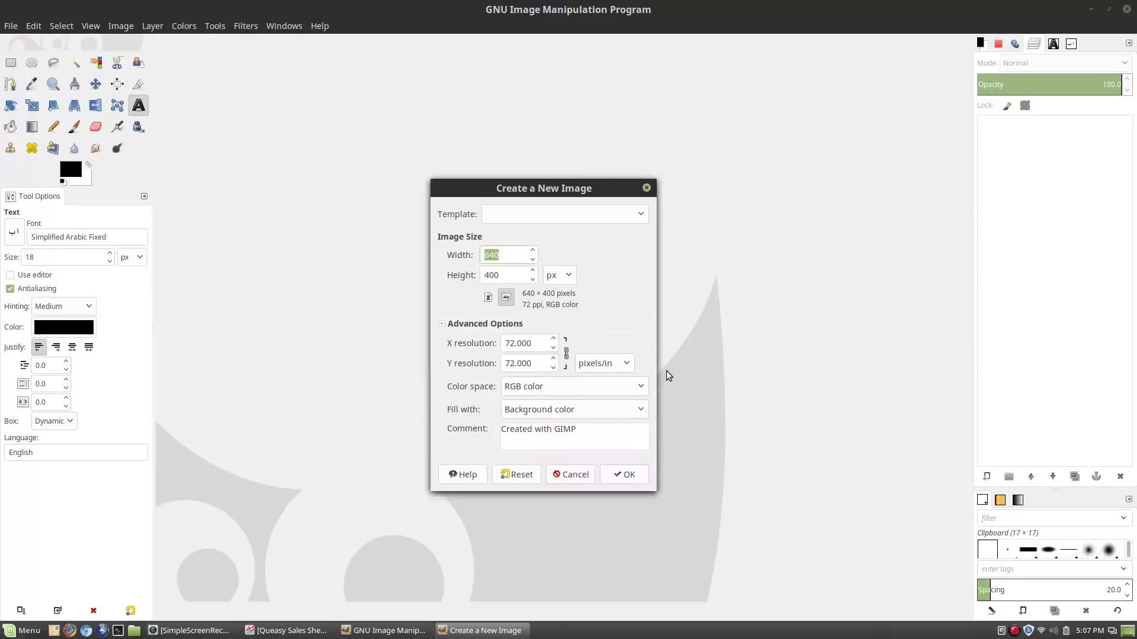
pyautogui.moveTo(534, 342); pyautogui.dragTo(401, 316)
pyautogui.write('300')
pyautogui.press('Tab')
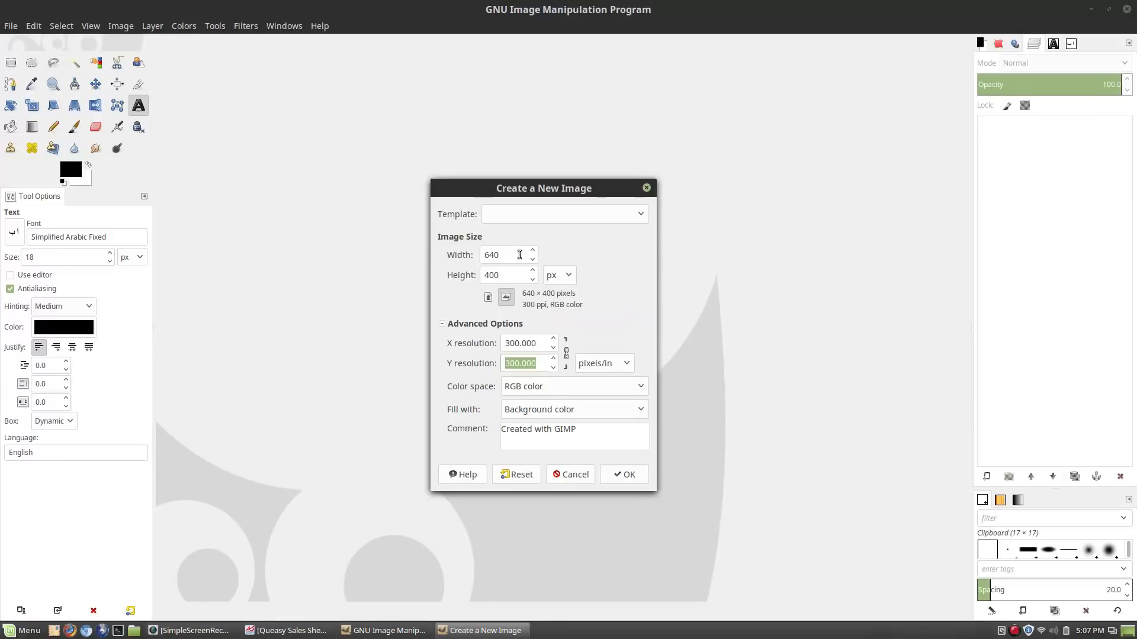
# Step: Set the new image's size to 11 in wide by 8.5 in high and create it
pyautogui.click(572, 281)
pyautogui.click(573, 296)
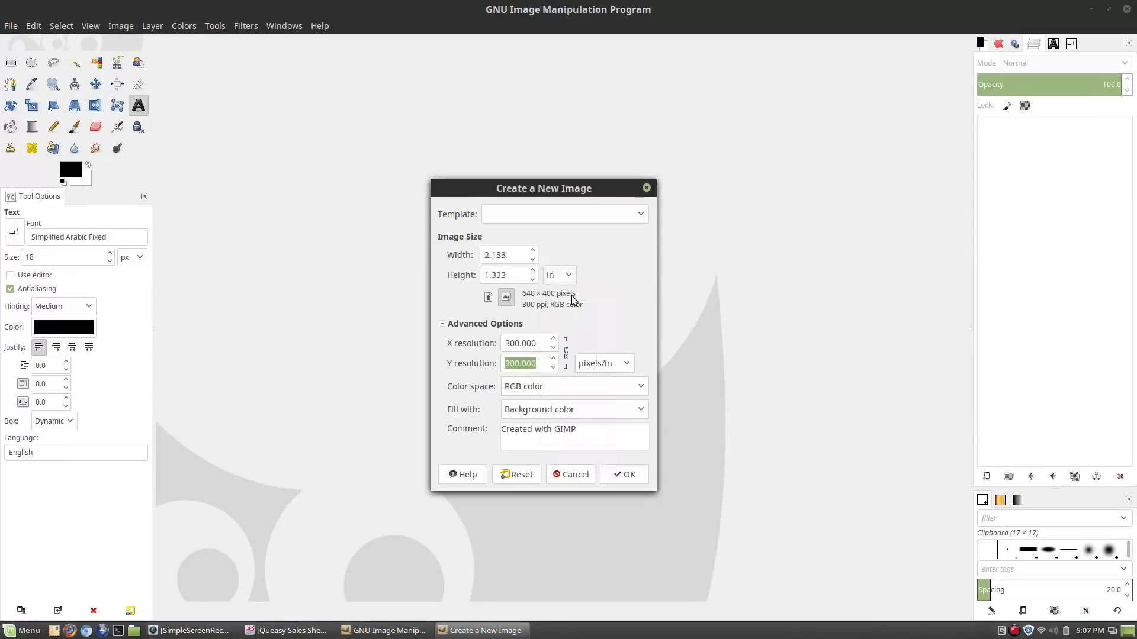
pyautogui.doubleClick(508, 256)
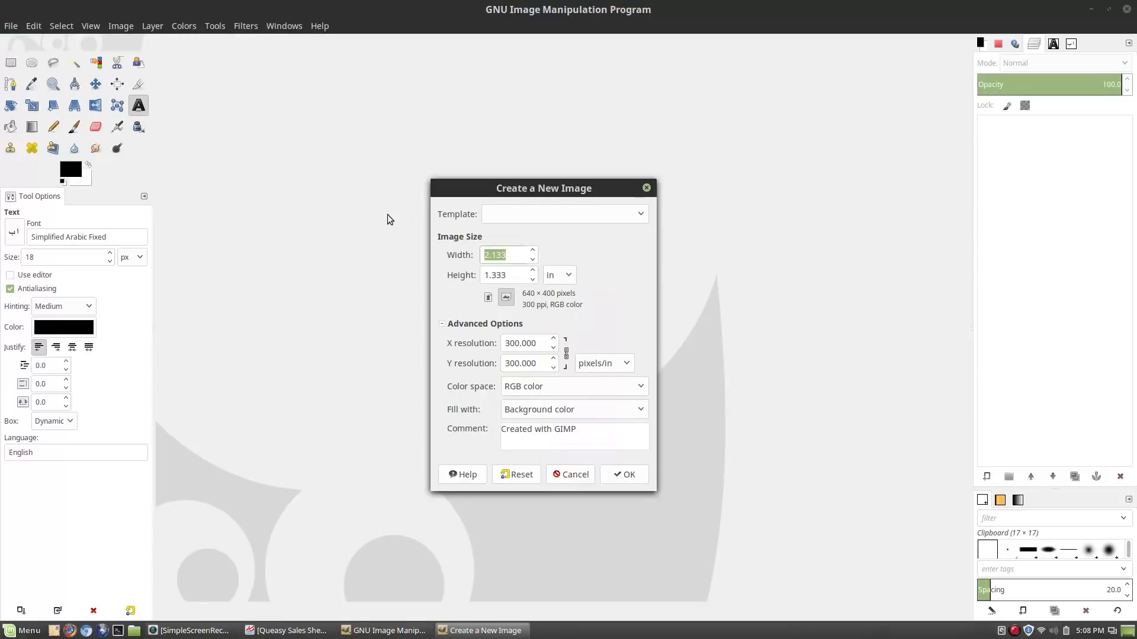
pyautogui.write('11')
pyautogui.press('Tab')
pyautogui.write('8')
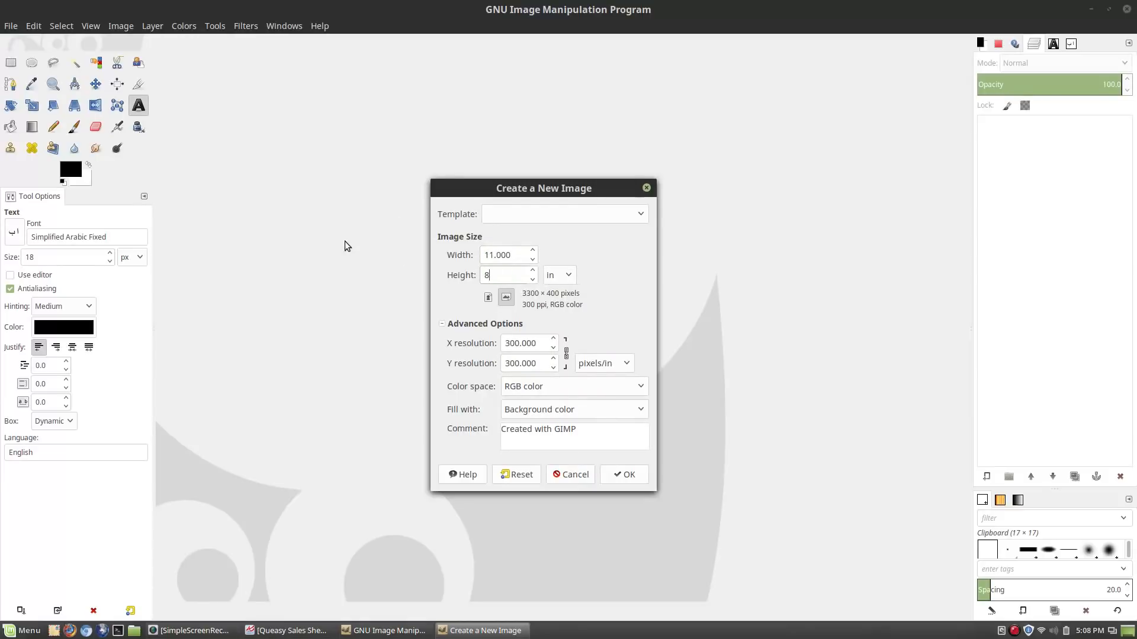
pyautogui.write('.500')
pyautogui.click(623, 474)
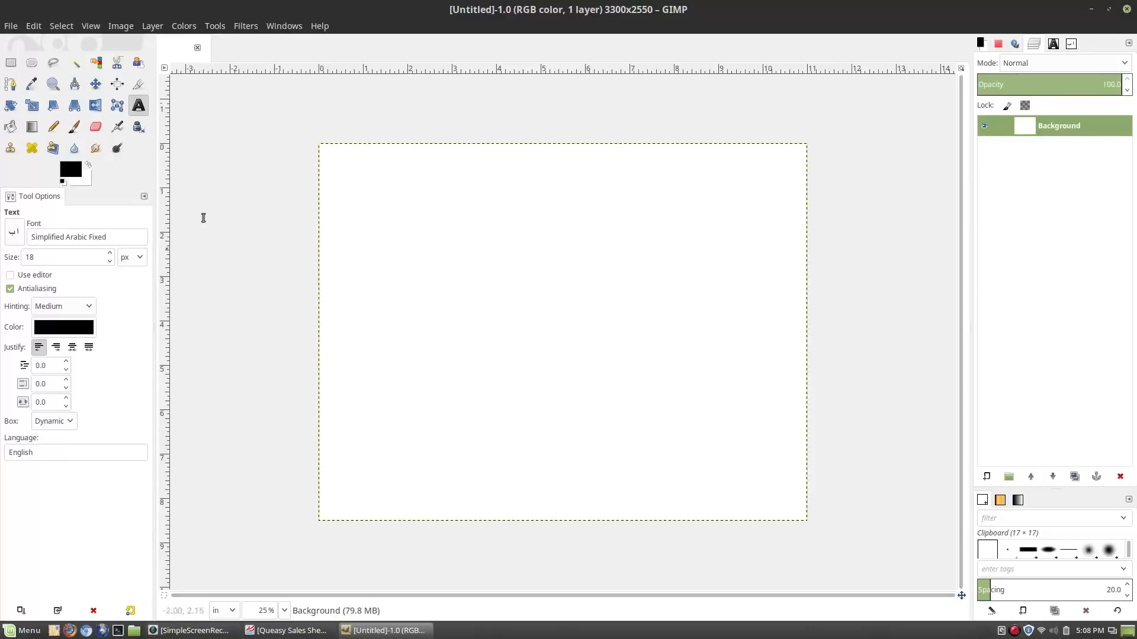
# Step: Import Queasy Sales Sheet 2018.pdf from the Desktop folder as a new layer in the blank image
pyautogui.click(17, 27)
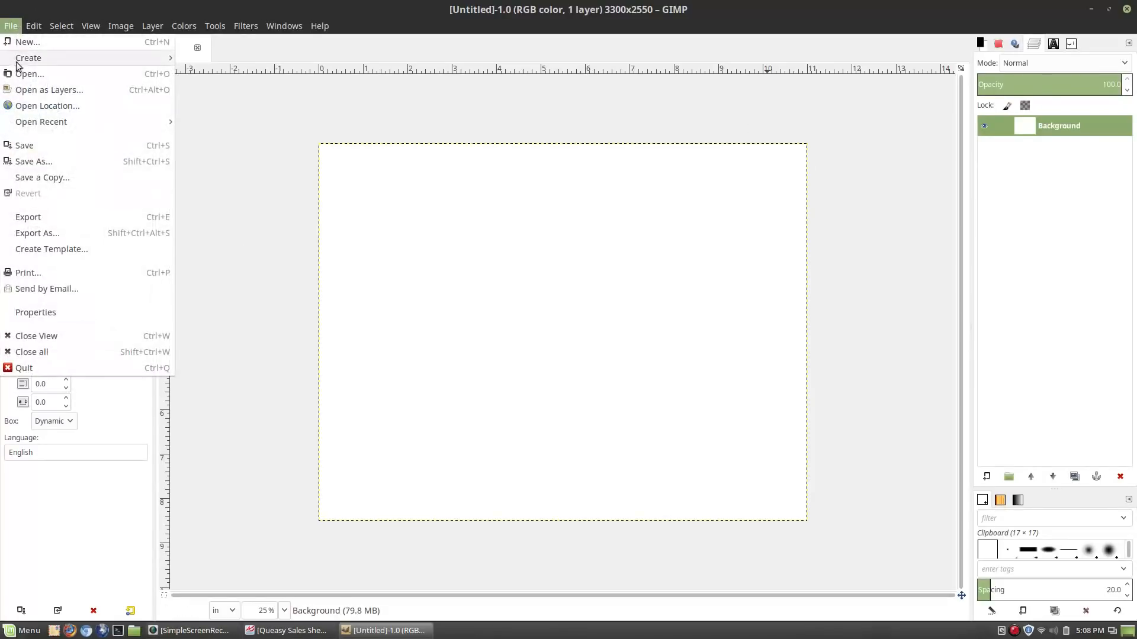
pyautogui.click(34, 92)
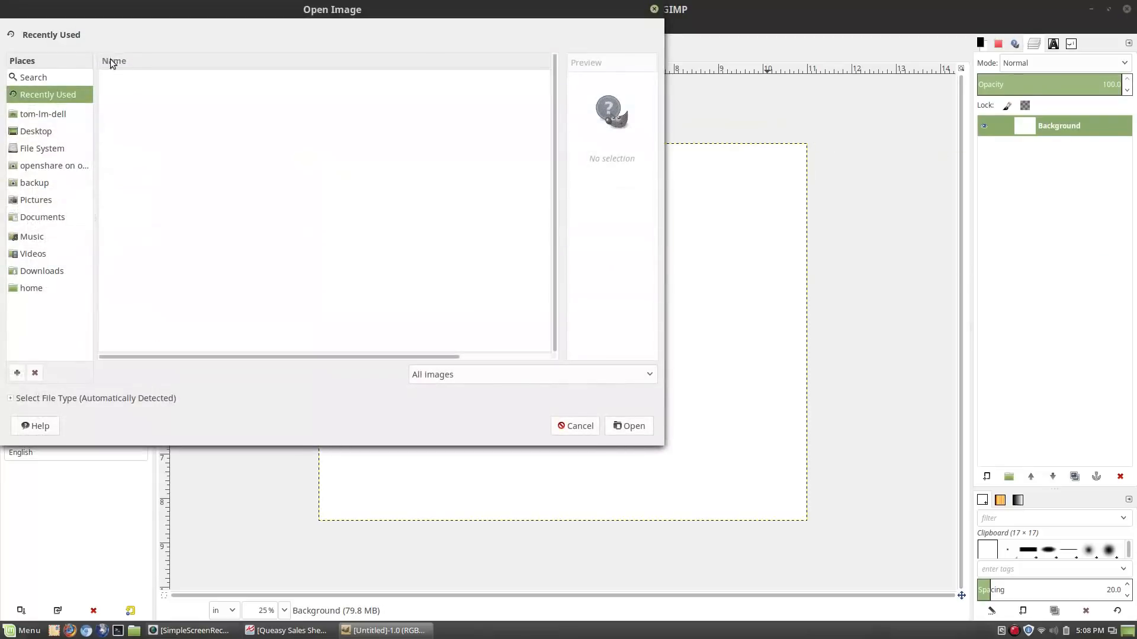
pyautogui.click(39, 135)
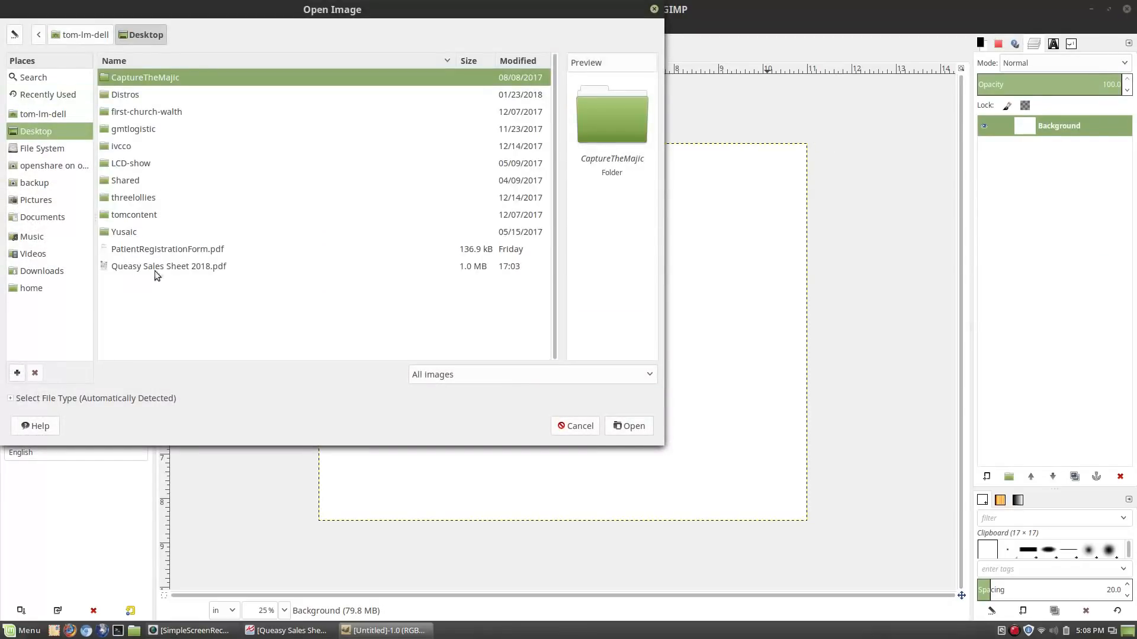
pyautogui.click(169, 254)
pyautogui.click(170, 265)
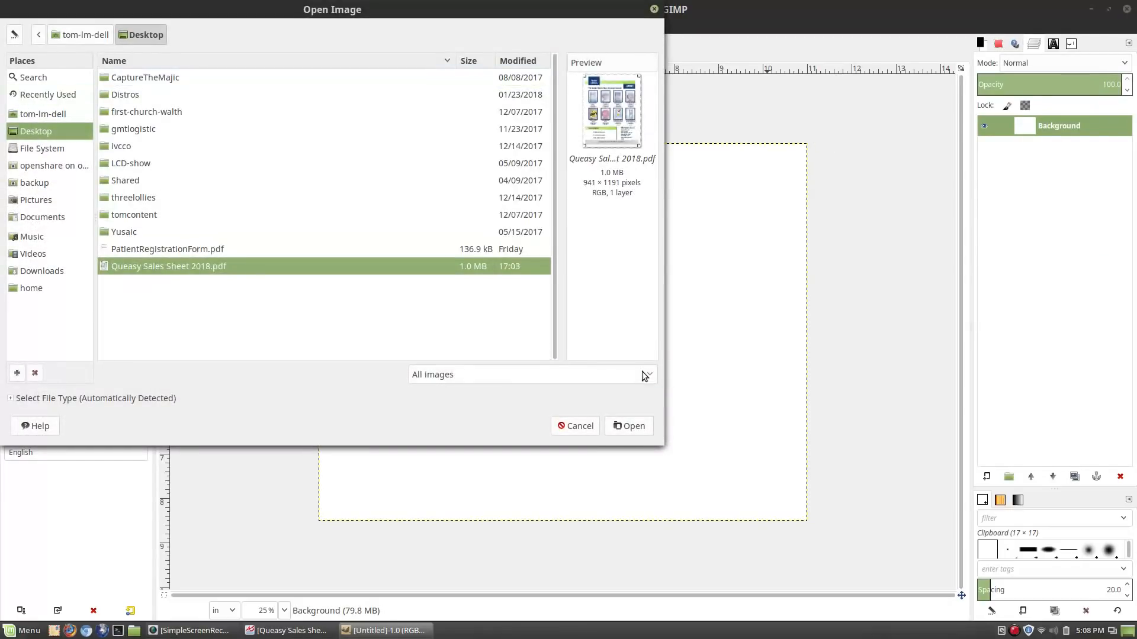
pyautogui.click(631, 426)
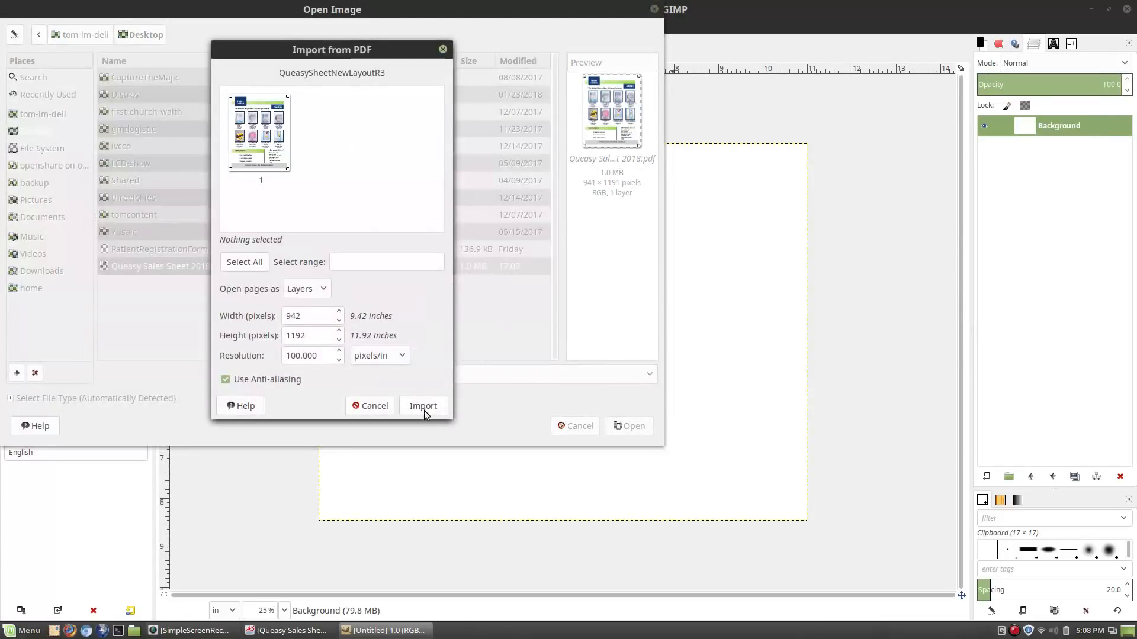
pyautogui.click(423, 407)
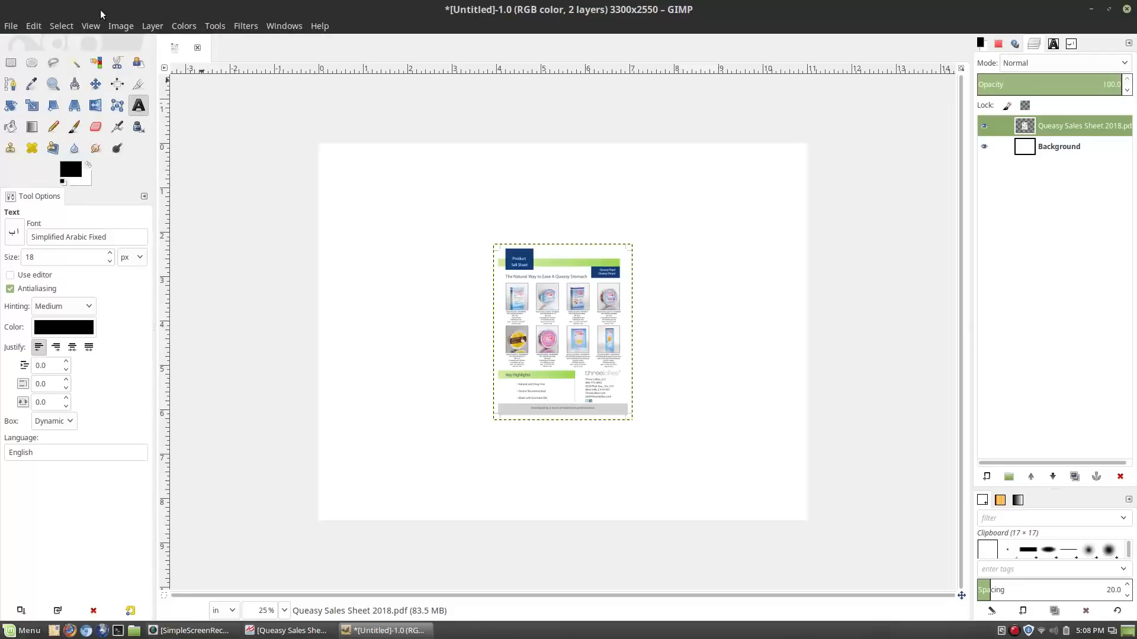
# Step: Scale the sales sheet layer proportionally to a height of 8.5 in
pyautogui.click(114, 24)
pyautogui.moveTo(146, 26)
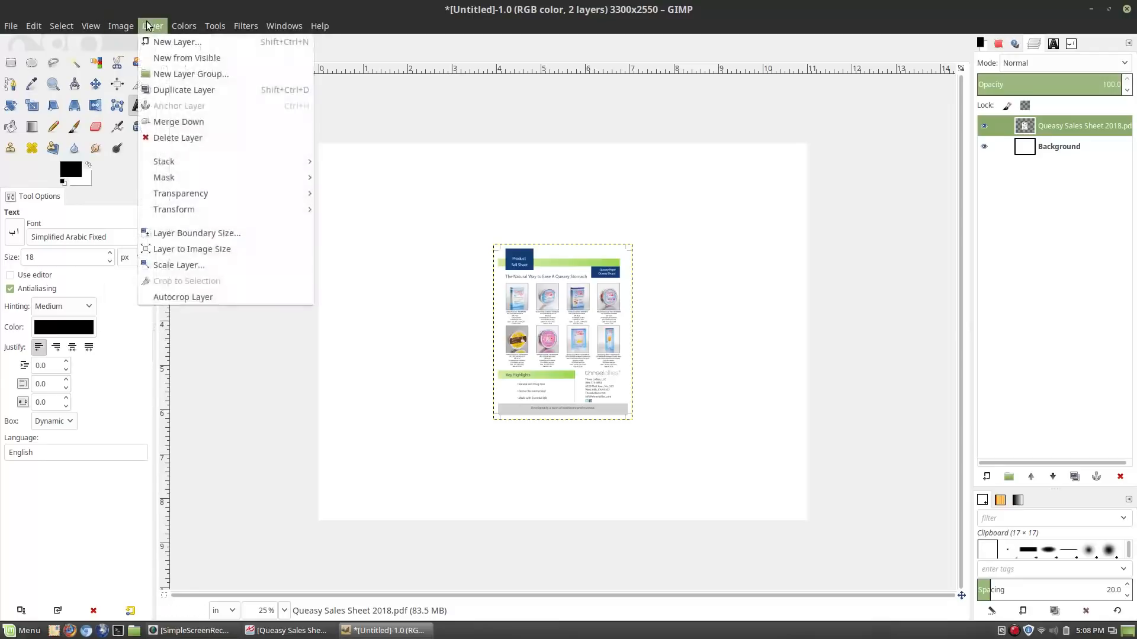
pyautogui.click(190, 265)
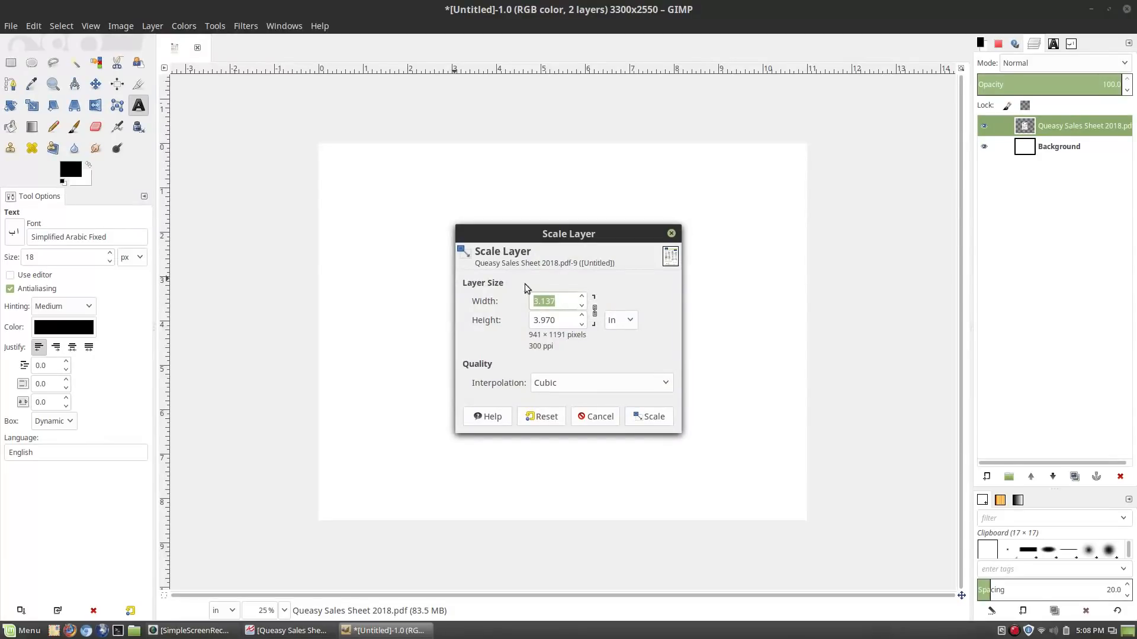
pyautogui.press('Tab')
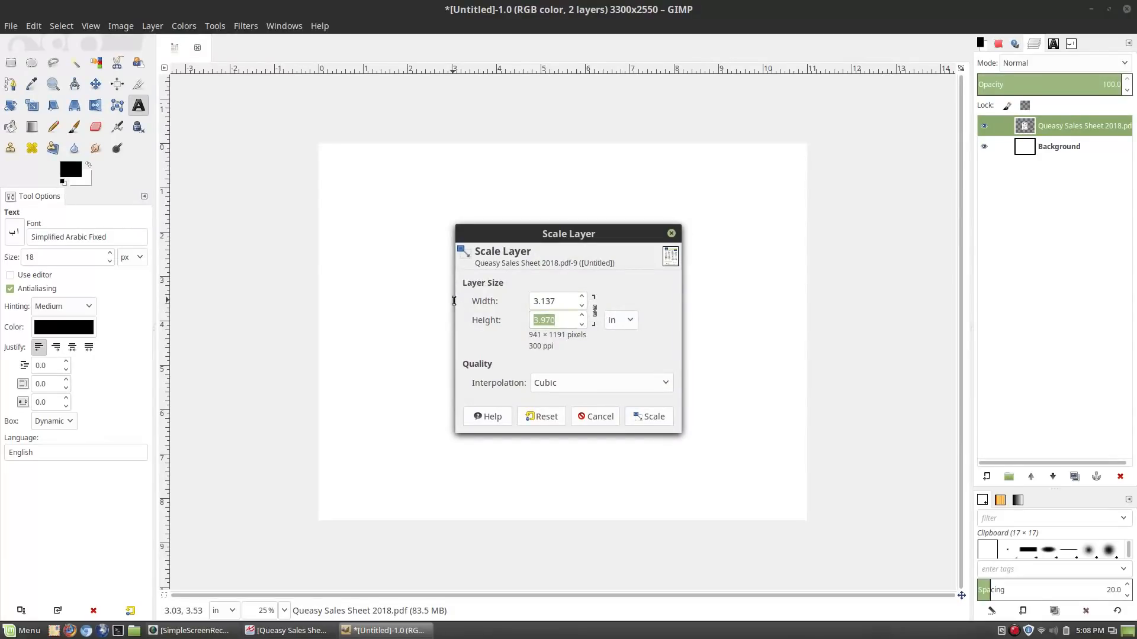
pyautogui.write('8.5')
pyautogui.click(569, 305)
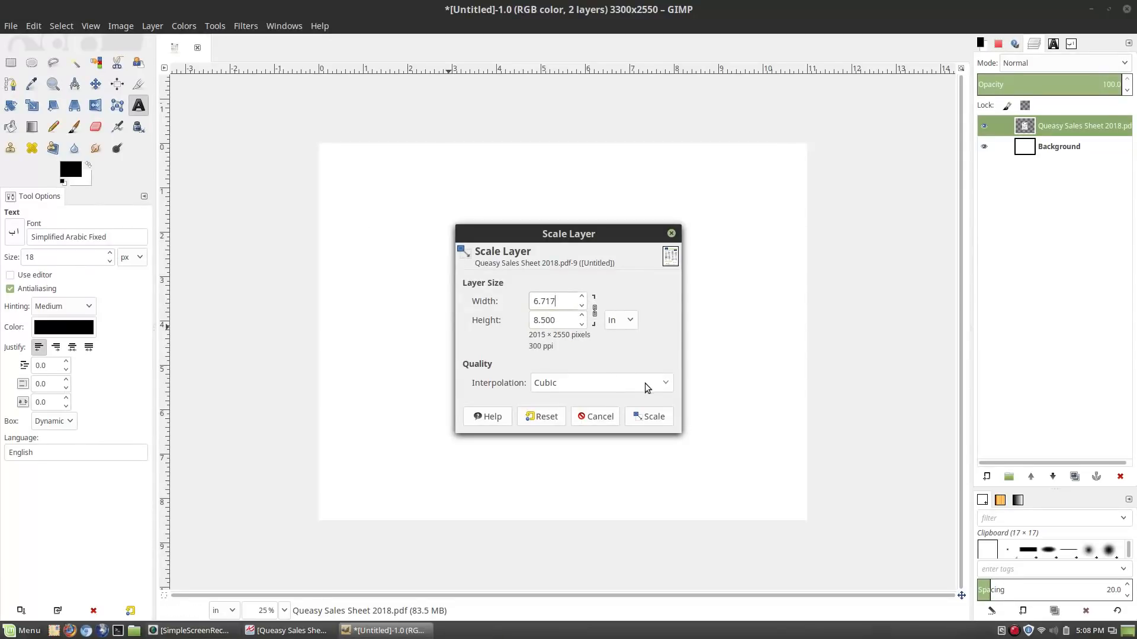
pyautogui.click(646, 415)
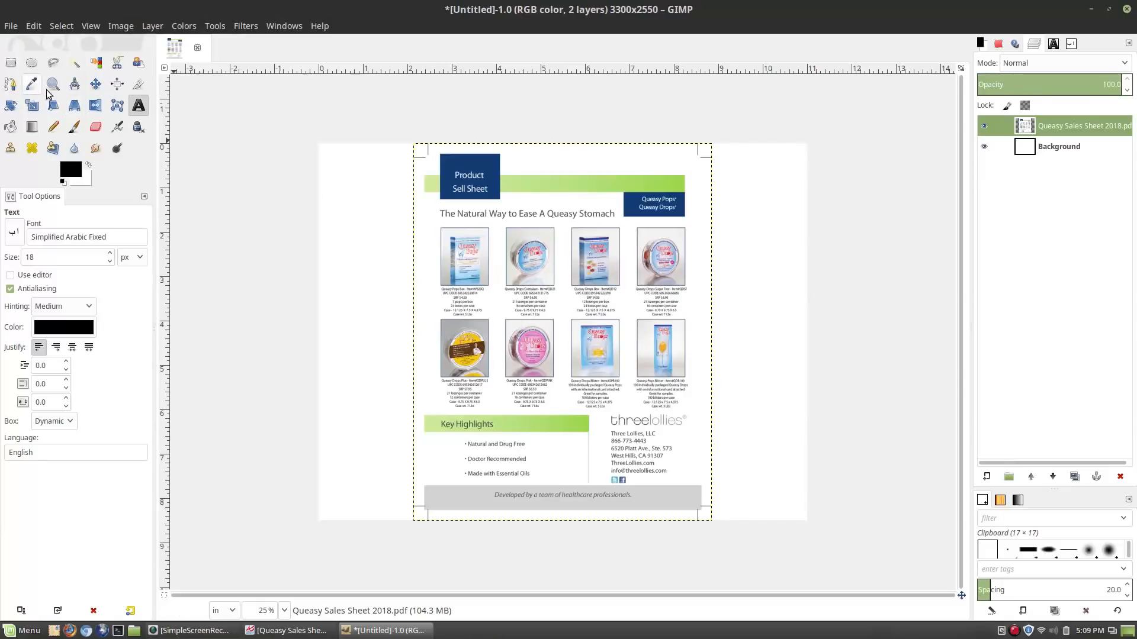
# Step: Enable snapping to canvas edges and move the sales sheet layer against the canvas top, with its left crop margin past the left edge
pyautogui.click(96, 84)
pyautogui.moveTo(529, 289); pyautogui.dragTo(448, 284)
pyautogui.moveTo(416, 225); pyautogui.dragTo(417, 248)
pyautogui.click(61, 25)
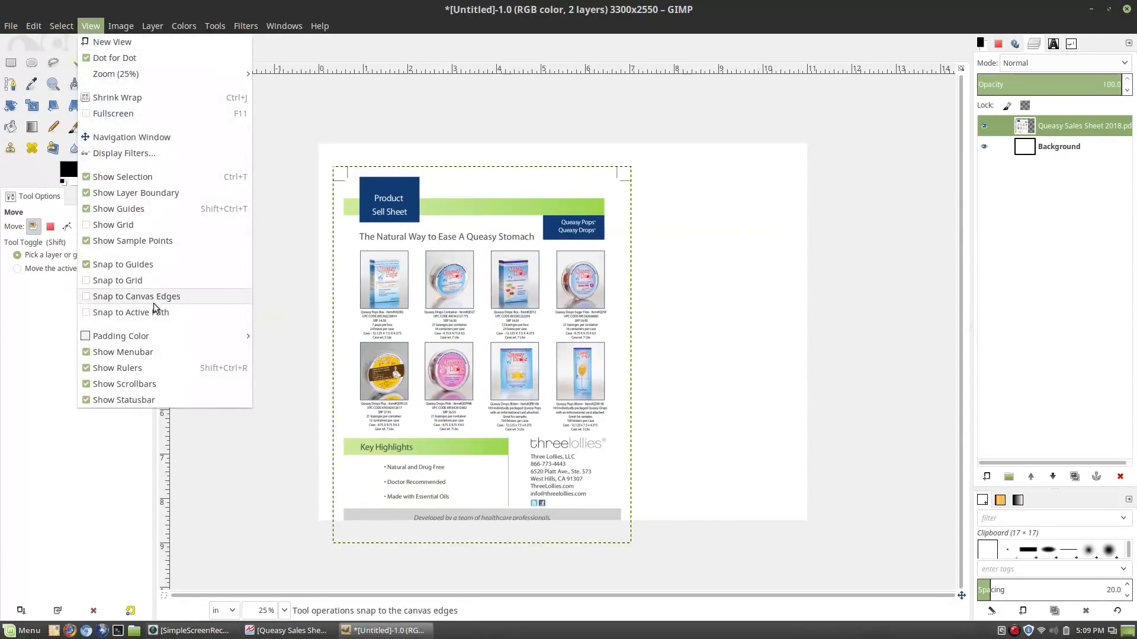
pyautogui.click(149, 298)
pyautogui.moveTo(459, 350); pyautogui.dragTo(426, 330)
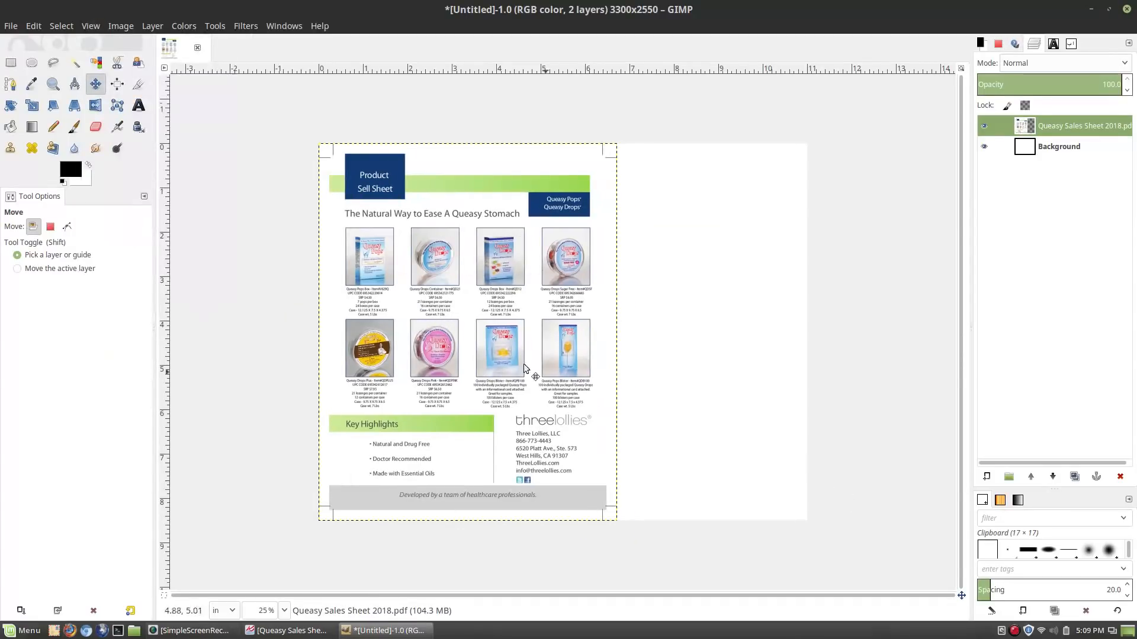
pyautogui.moveTo(516, 362); pyautogui.dragTo(505, 365)
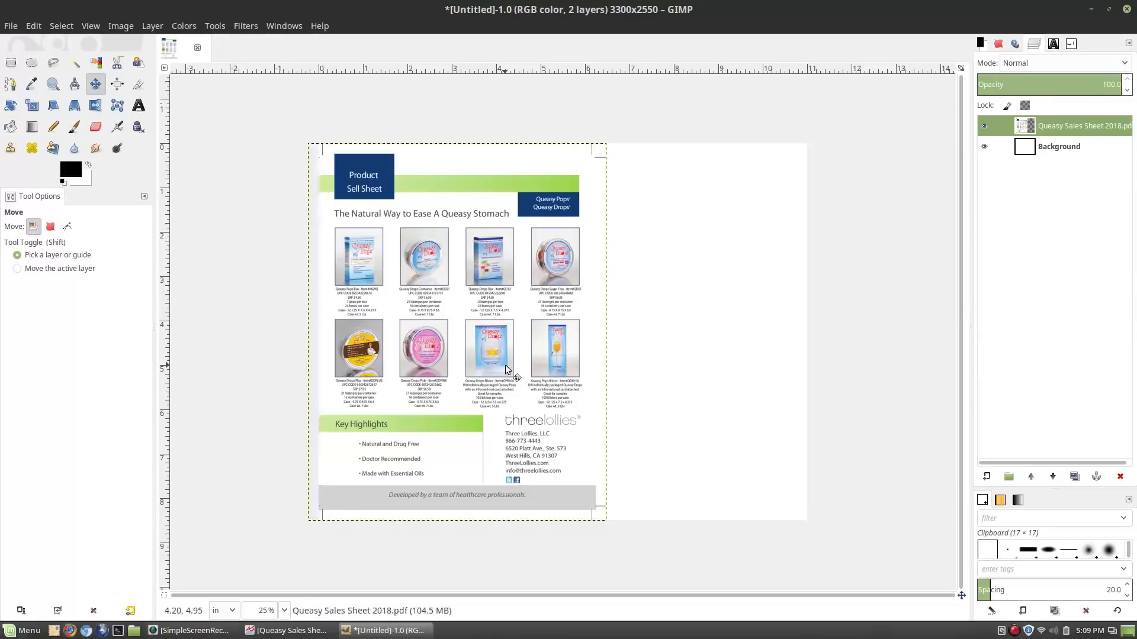
# Step: Duplicate the sales sheet layer, place the copy on the right half of the canvas, and nudge the original slightly left
pyautogui.rightClick(1072, 126)
pyautogui.click(1007, 207)
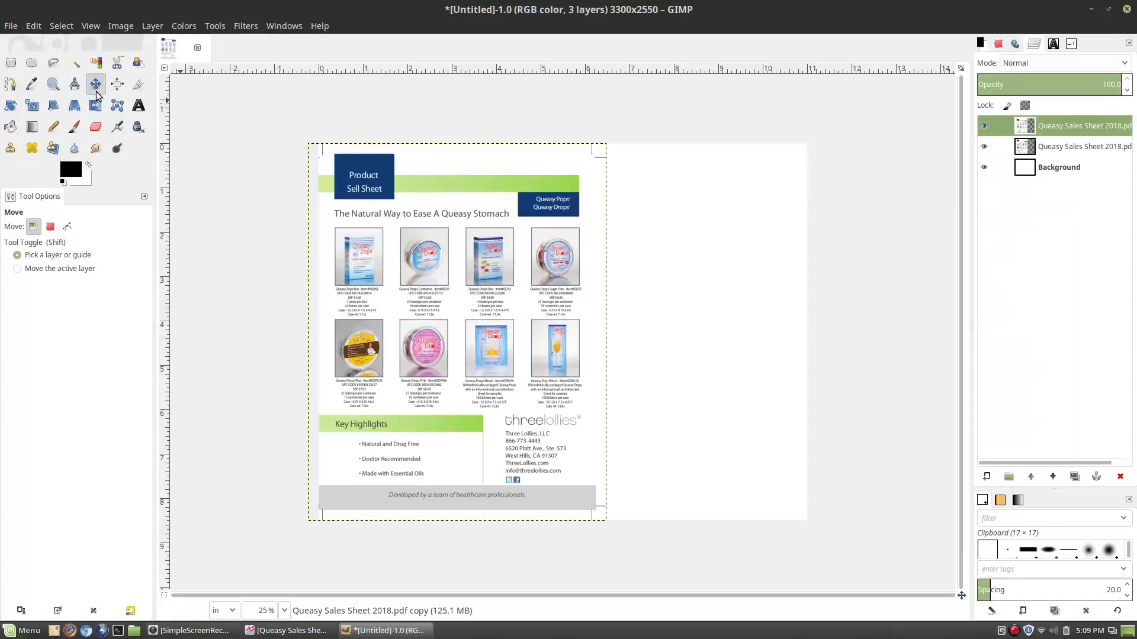
pyautogui.moveTo(408, 295); pyautogui.dragTo(631, 290)
pyautogui.moveTo(476, 274); pyautogui.dragTo(470, 274)
pyautogui.click(699, 309)
pyautogui.moveTo(718, 314); pyautogui.dragTo(734, 318)
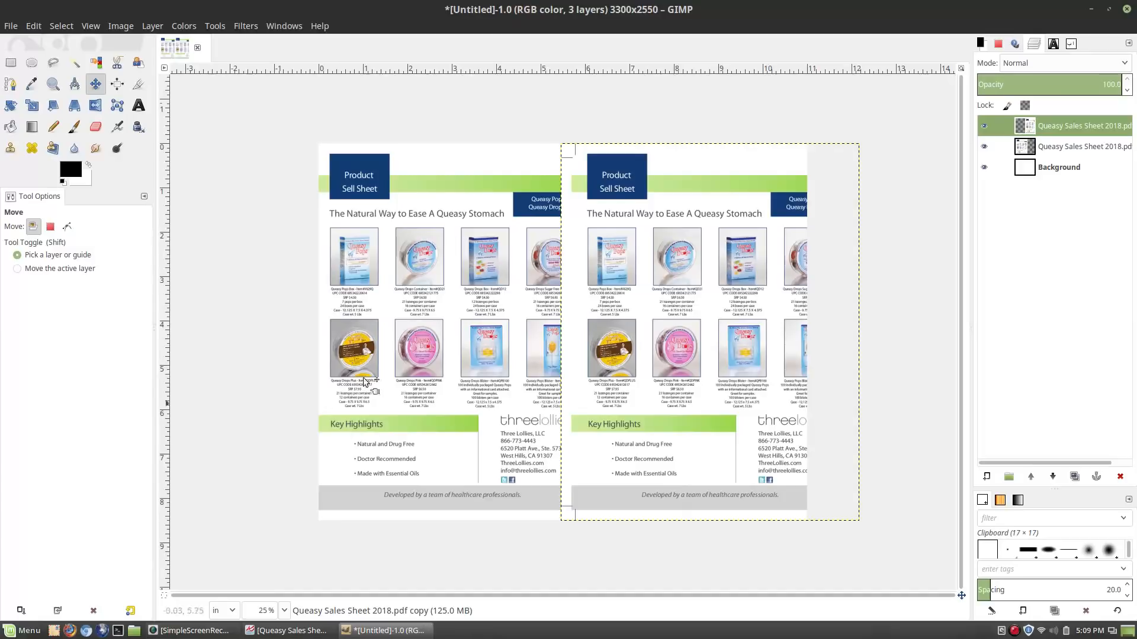
# Step: Move the copied sales sheet to the right, clear of the original sheet
pyautogui.moveTo(617, 350); pyautogui.dragTo(462, 307)
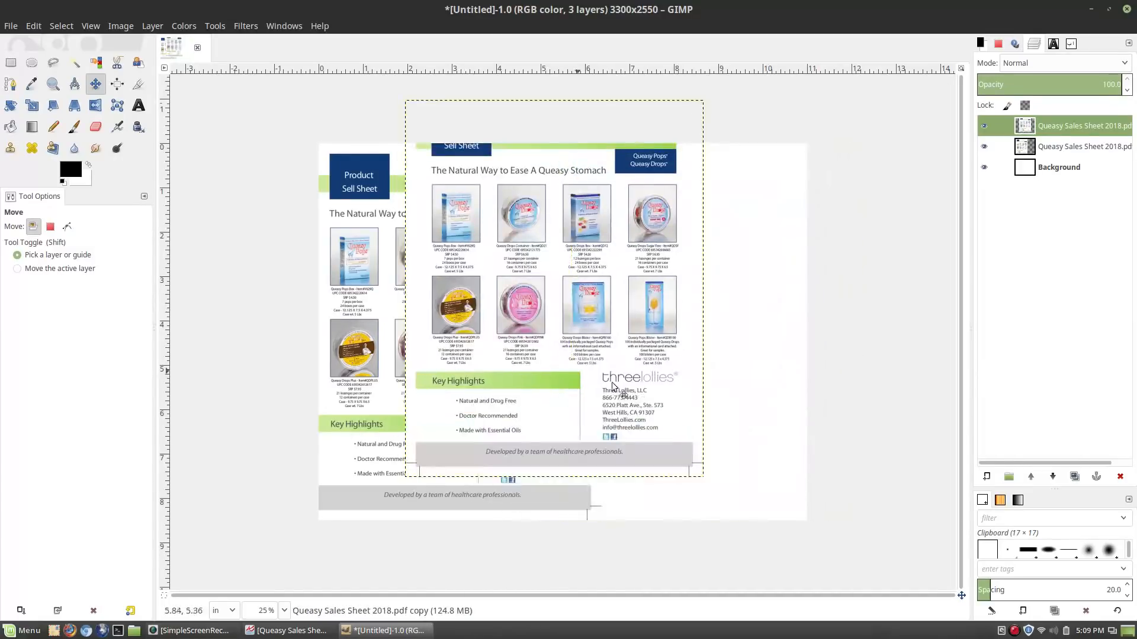
pyautogui.moveTo(584, 264); pyautogui.dragTo(623, 307)
pyautogui.moveTo(609, 375); pyautogui.dragTo(693, 330)
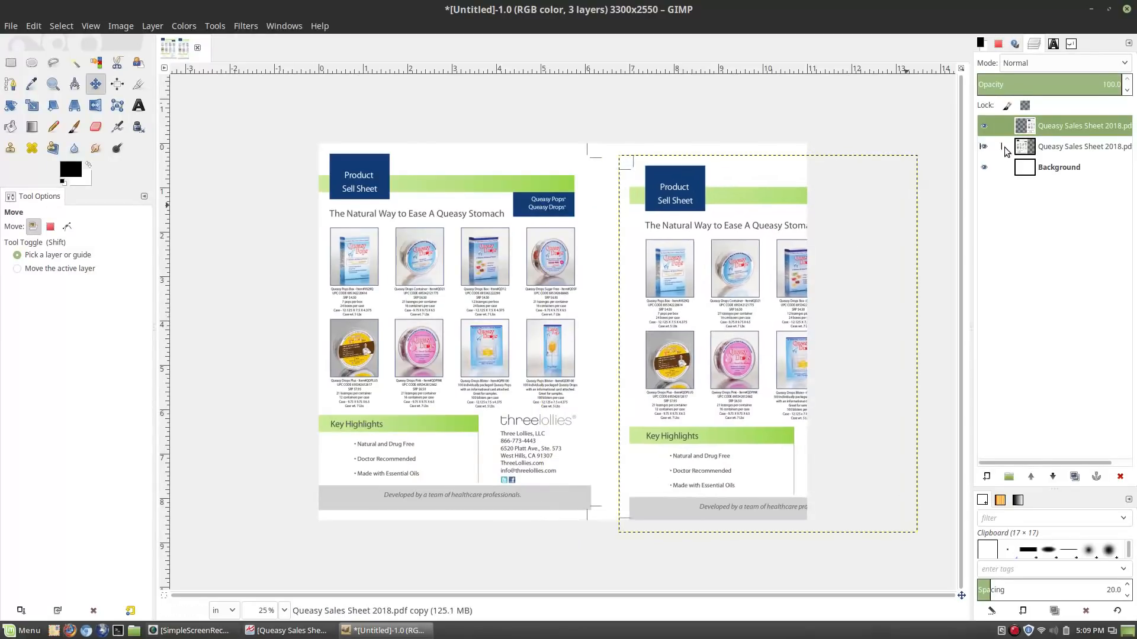
# Step: Delete the copied sales sheet layer and move the original sheet flush against the canvas's left edge
pyautogui.rightClick(1039, 130)
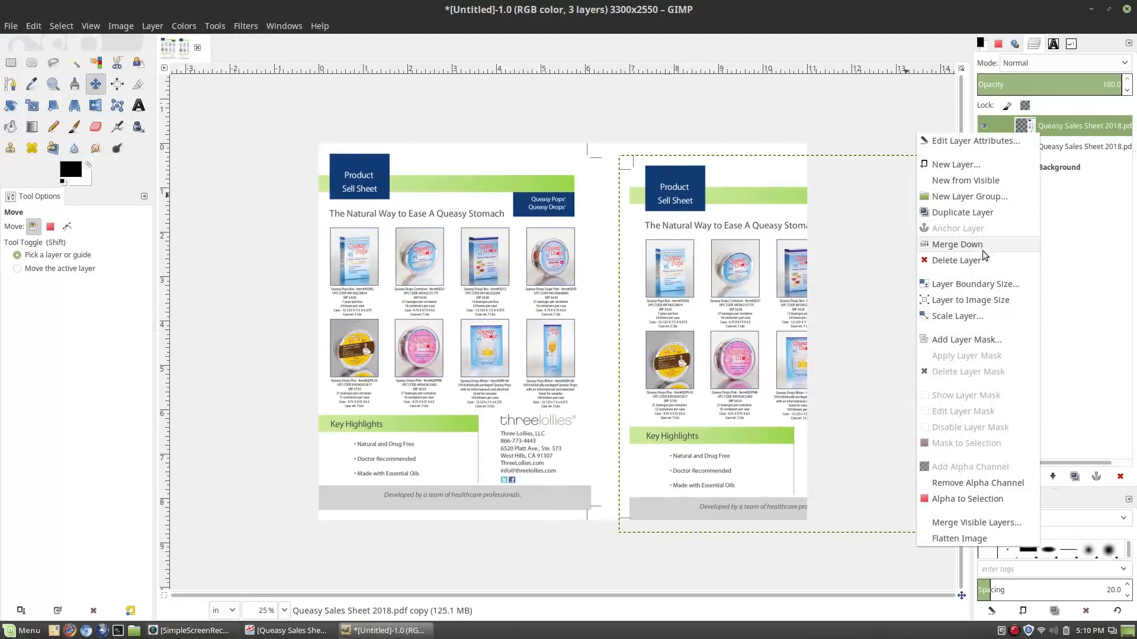
pyautogui.click(962, 261)
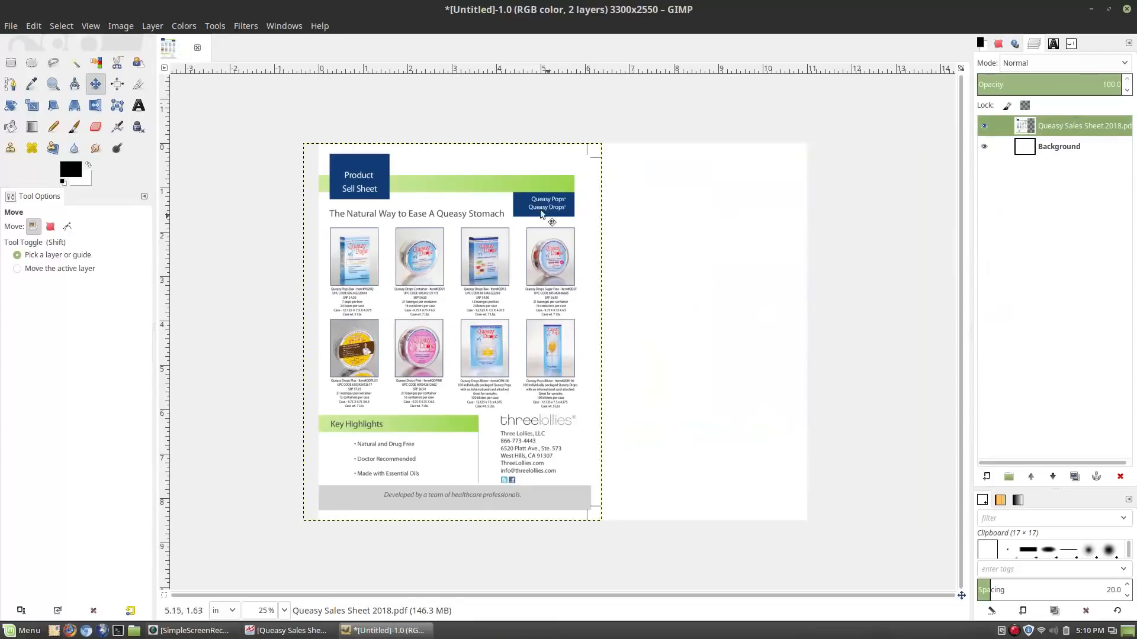
pyautogui.moveTo(392, 229); pyautogui.dragTo(407, 226)
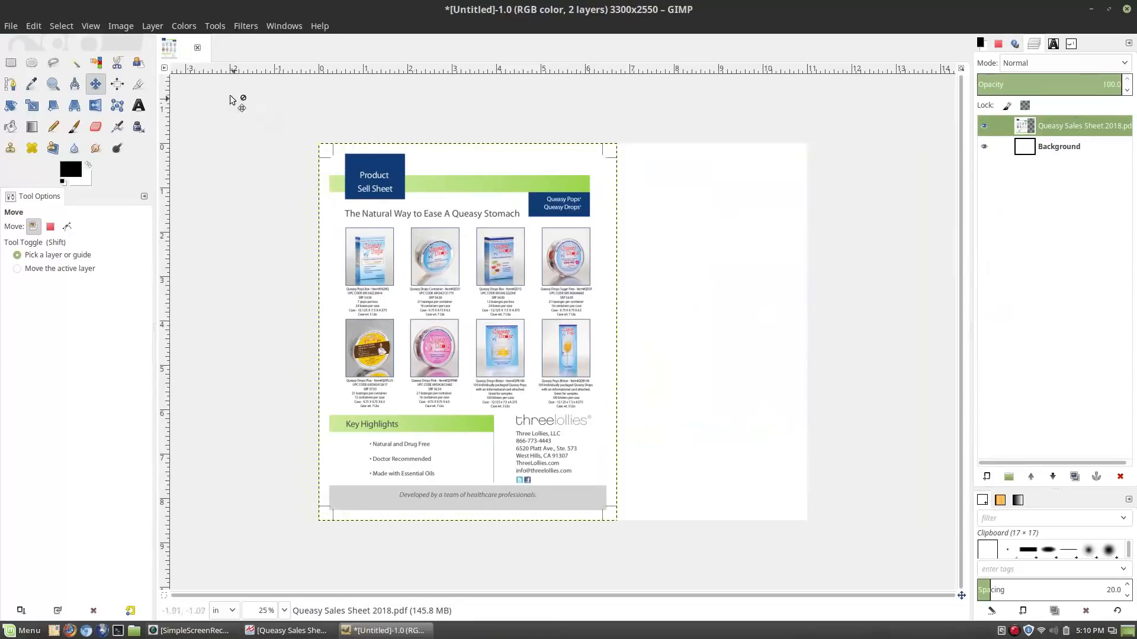
# Step: Scale the sales sheet layer proportionally to a height of 7.5 in and move its left crop margin past the canvas edge
pyautogui.click(121, 26)
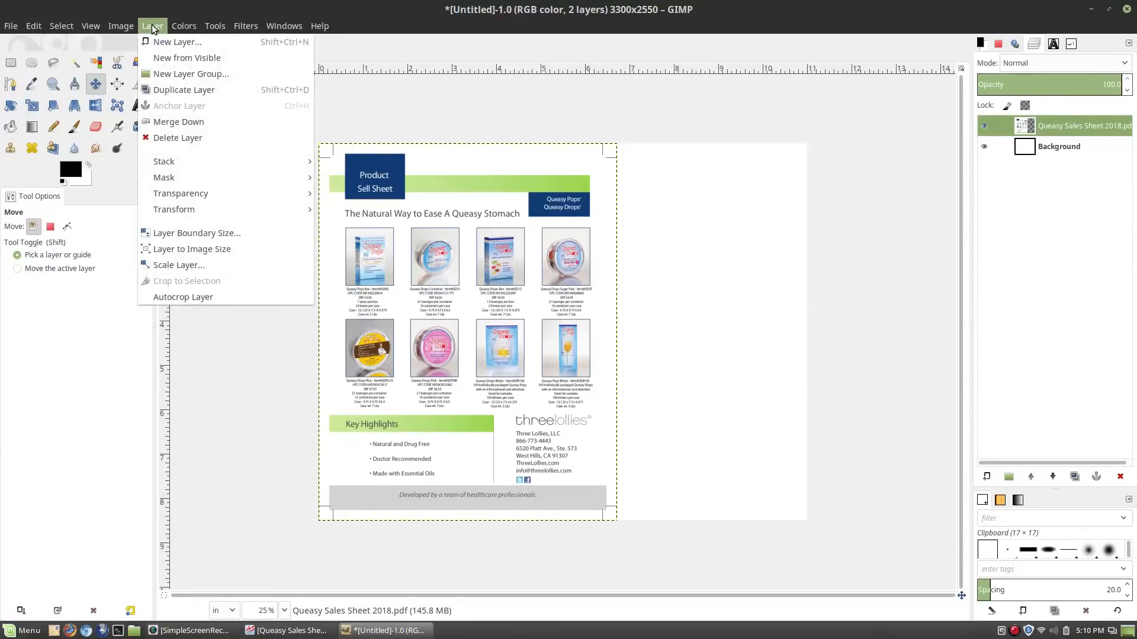
pyautogui.click(179, 265)
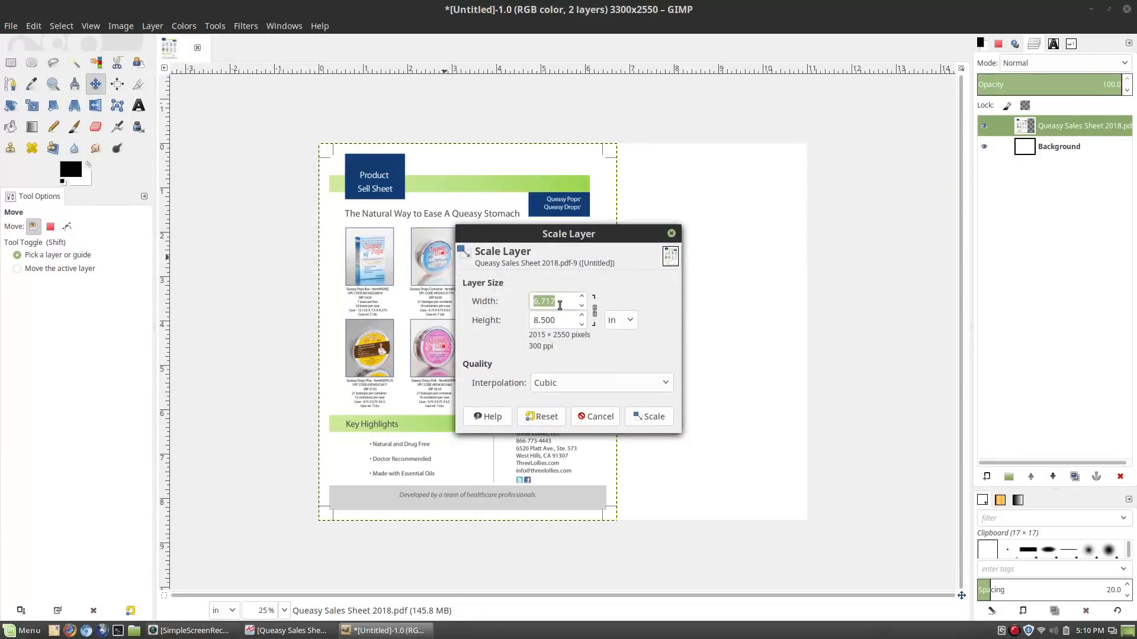
pyautogui.doubleClick(561, 315)
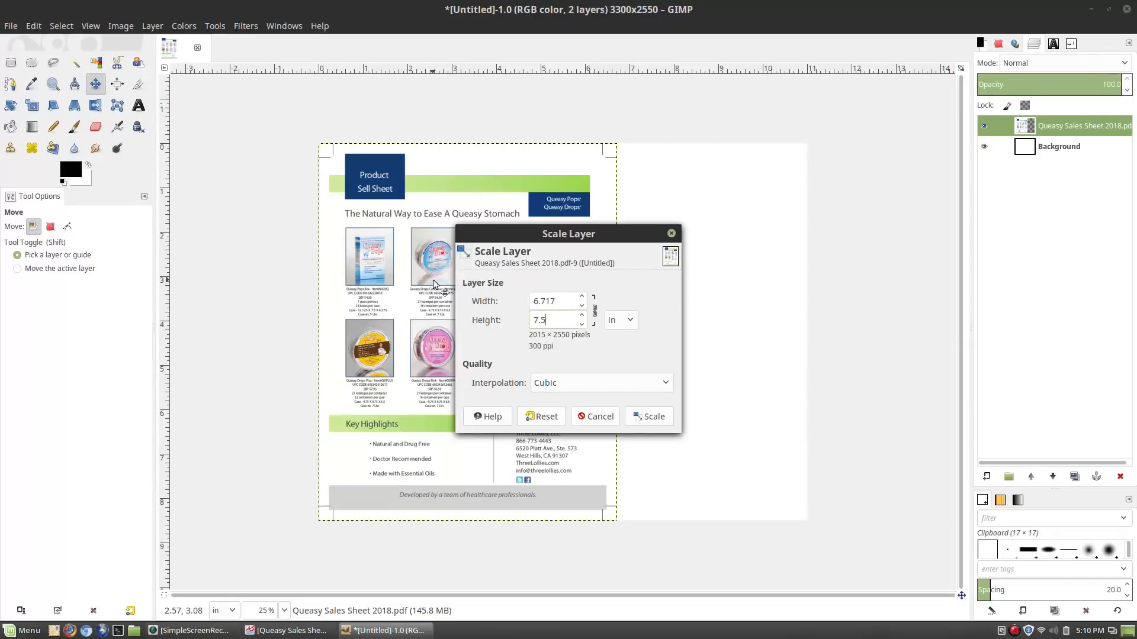
pyautogui.click(653, 417)
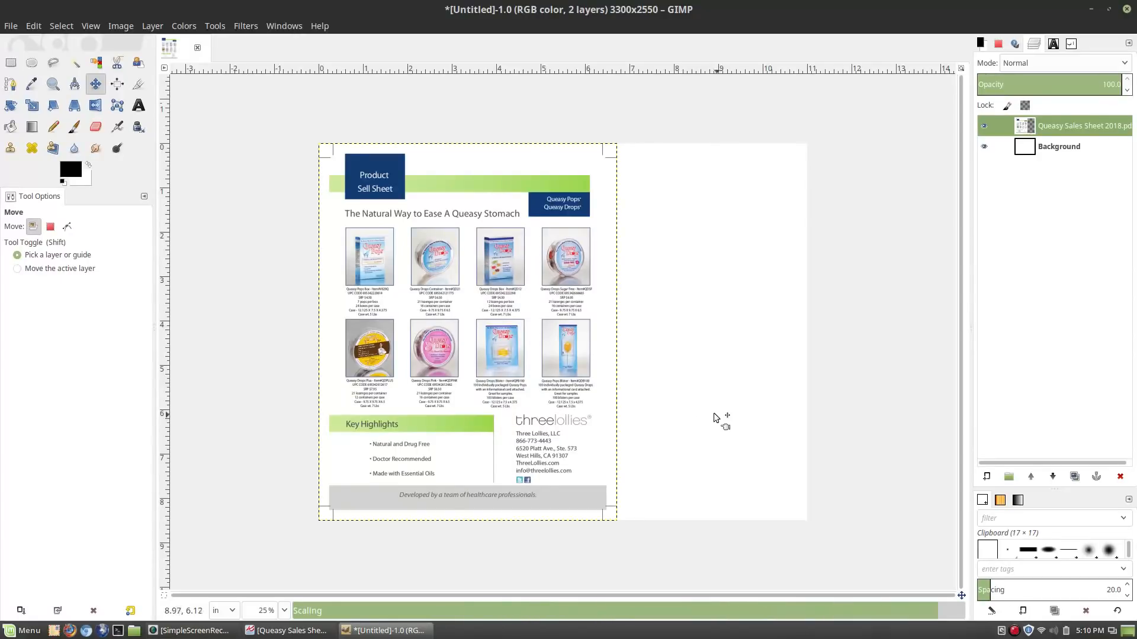
pyautogui.moveTo(463, 294); pyautogui.dragTo(430, 278)
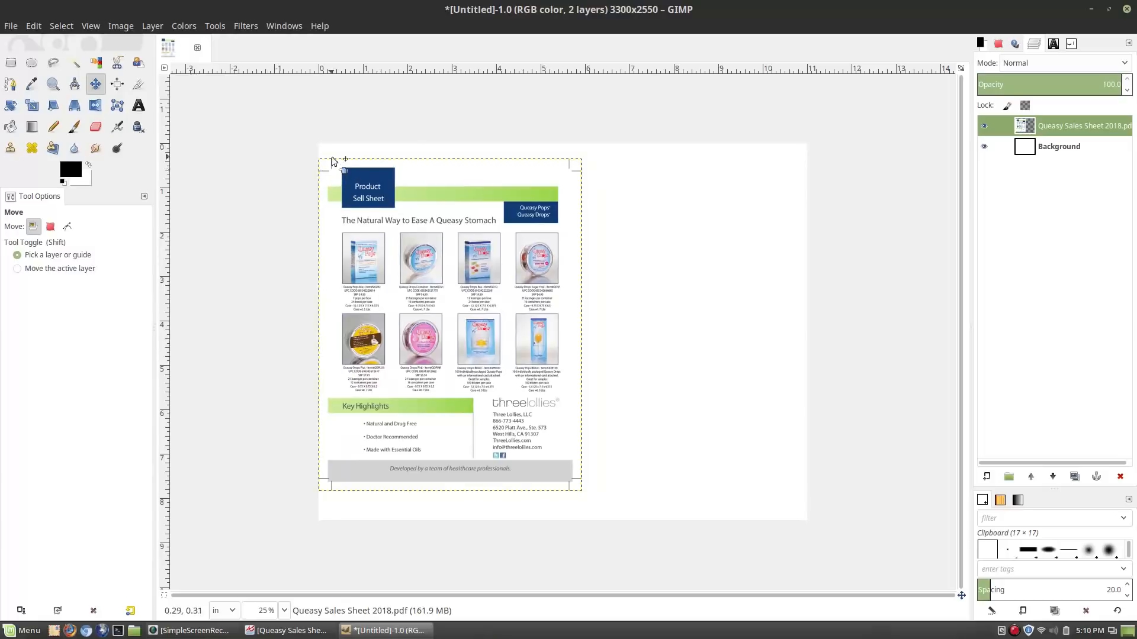
pyautogui.moveTo(391, 234); pyautogui.dragTo(379, 234)
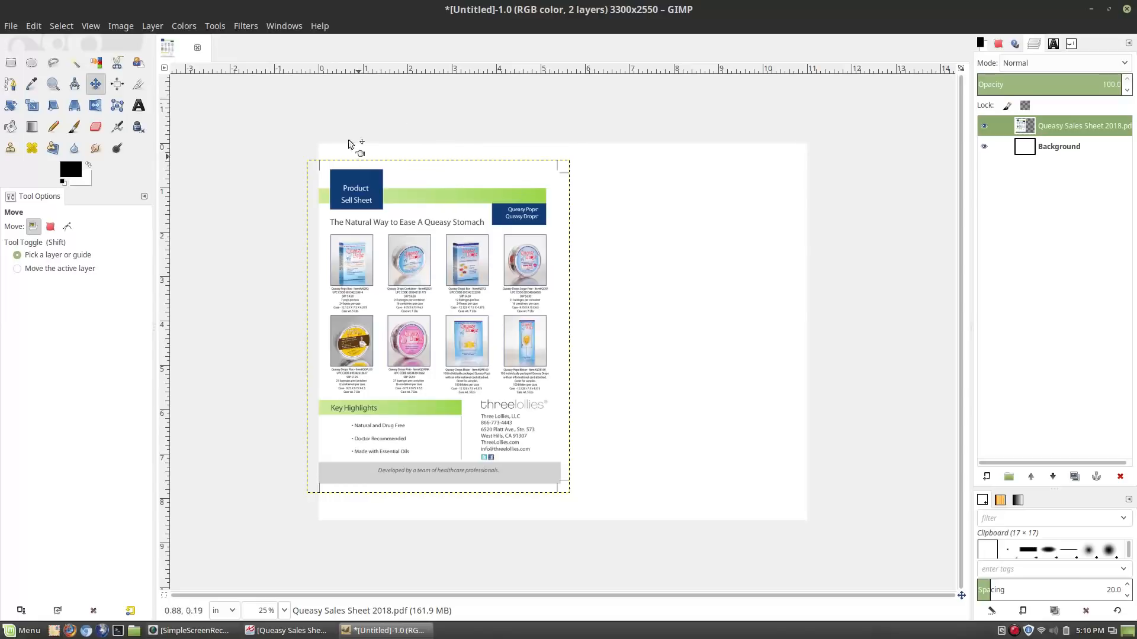
# Step: Stretch the sales sheet layer with the Scale tool to about 6.06 in wide and the full 8.5 in canvas height
pyautogui.click(32, 106)
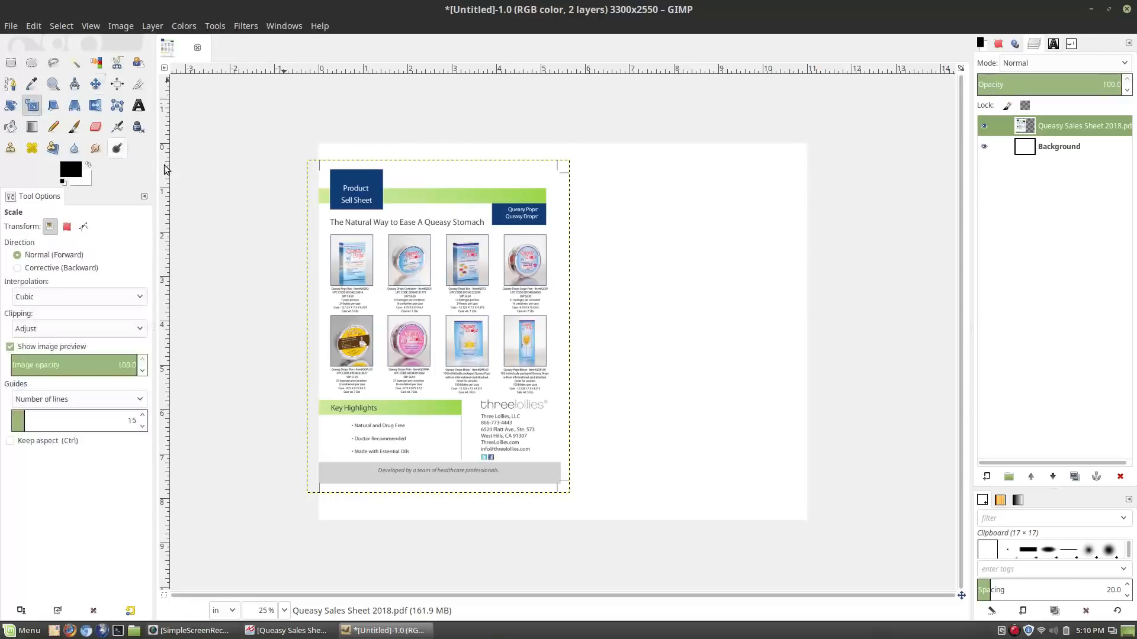
pyautogui.click(425, 313)
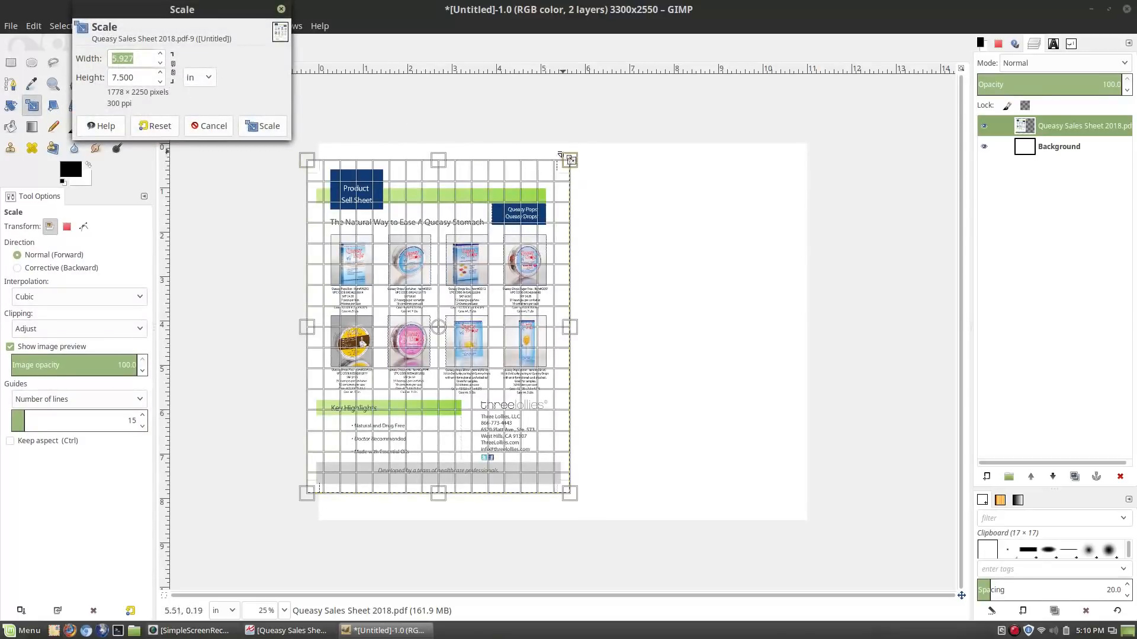
pyautogui.moveTo(571, 159); pyautogui.dragTo(594, 143)
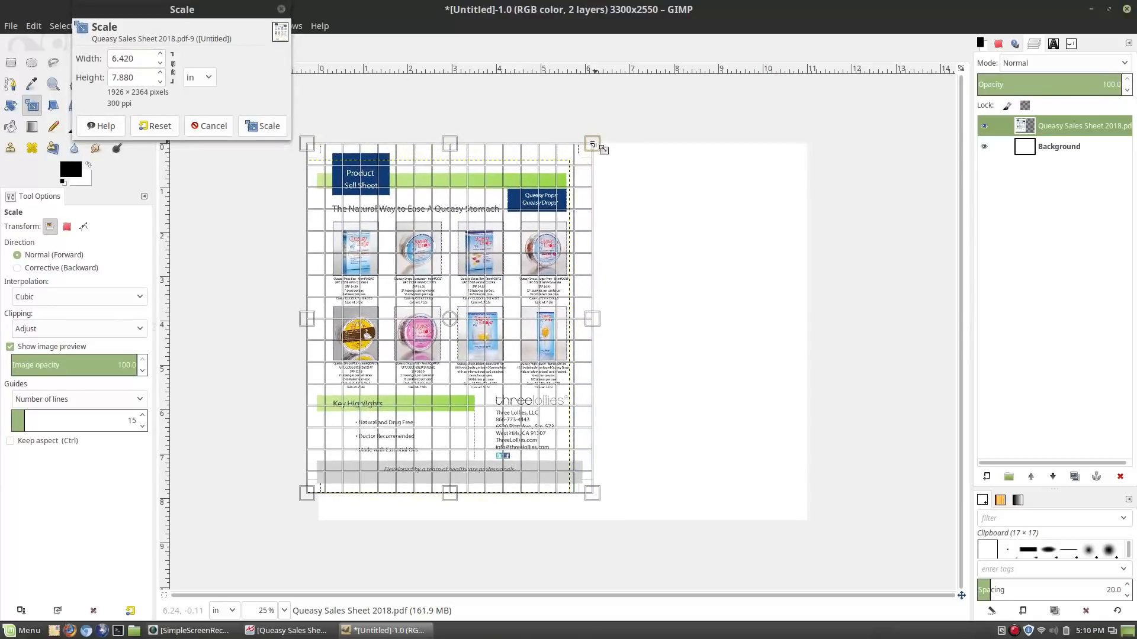
pyautogui.moveTo(450, 493); pyautogui.dragTo(458, 519)
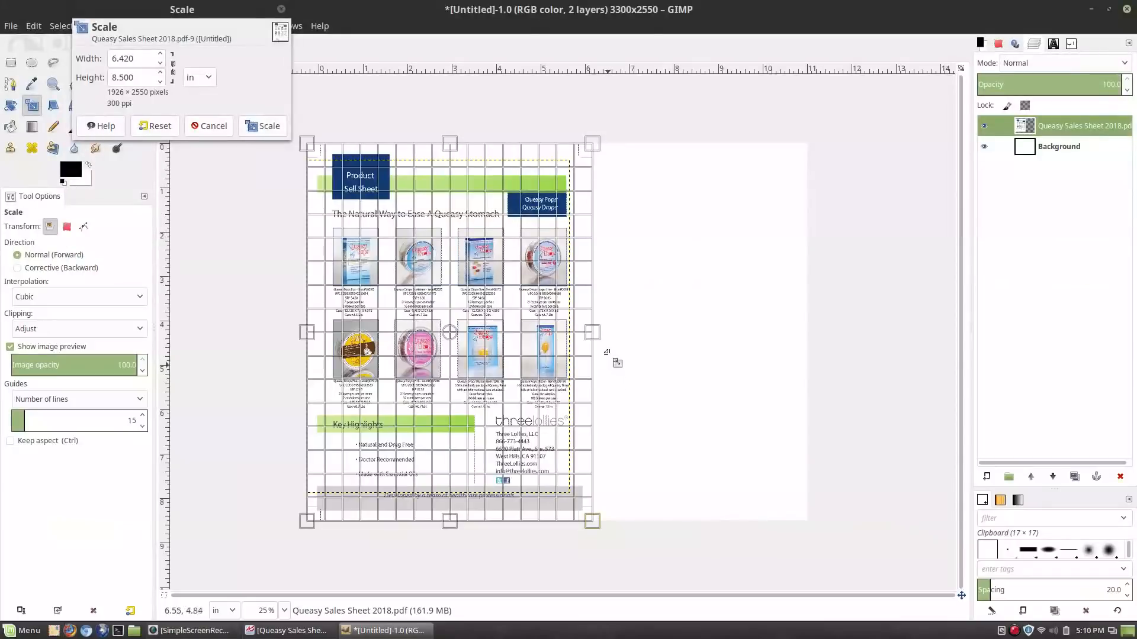
pyautogui.moveTo(592, 333); pyautogui.dragTo(575, 332)
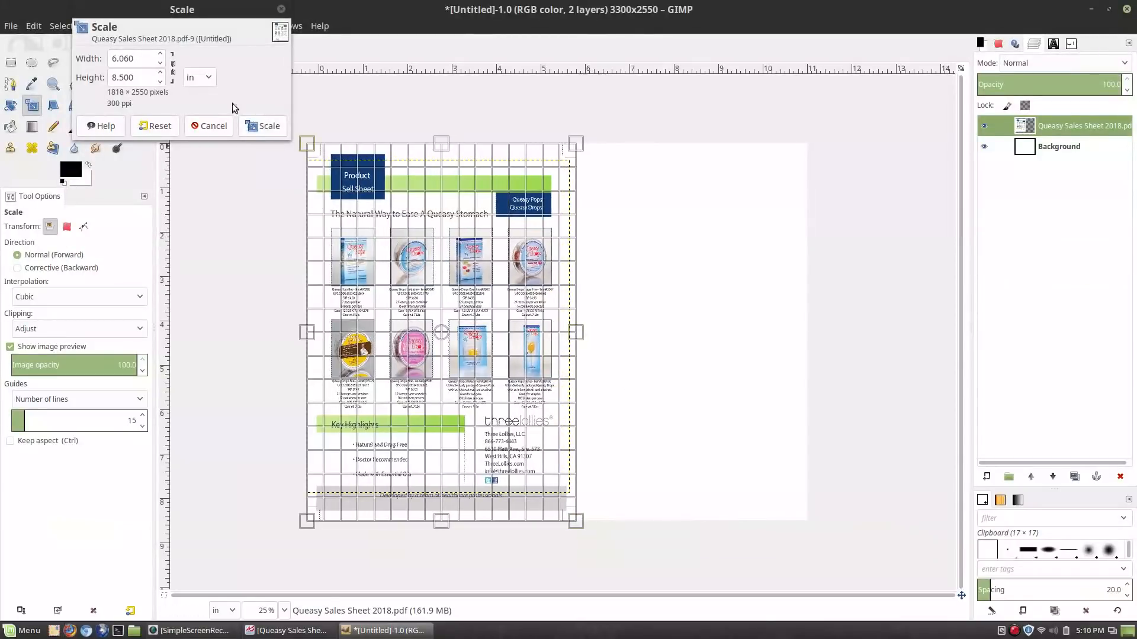
pyautogui.click(255, 125)
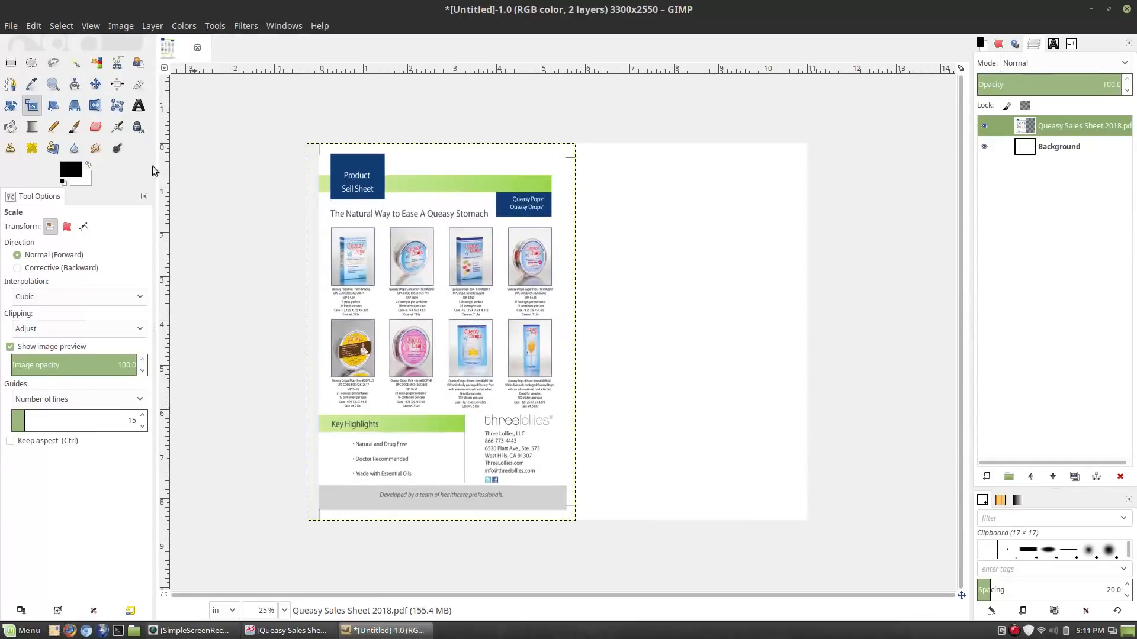
# Step: Place a vertical guide at the page's 5.5 in midline and narrow the sales sheet layer to fit between the left canvas edge and the guide
pyautogui.moveTo(167, 209); pyautogui.dragTo(563, 220)
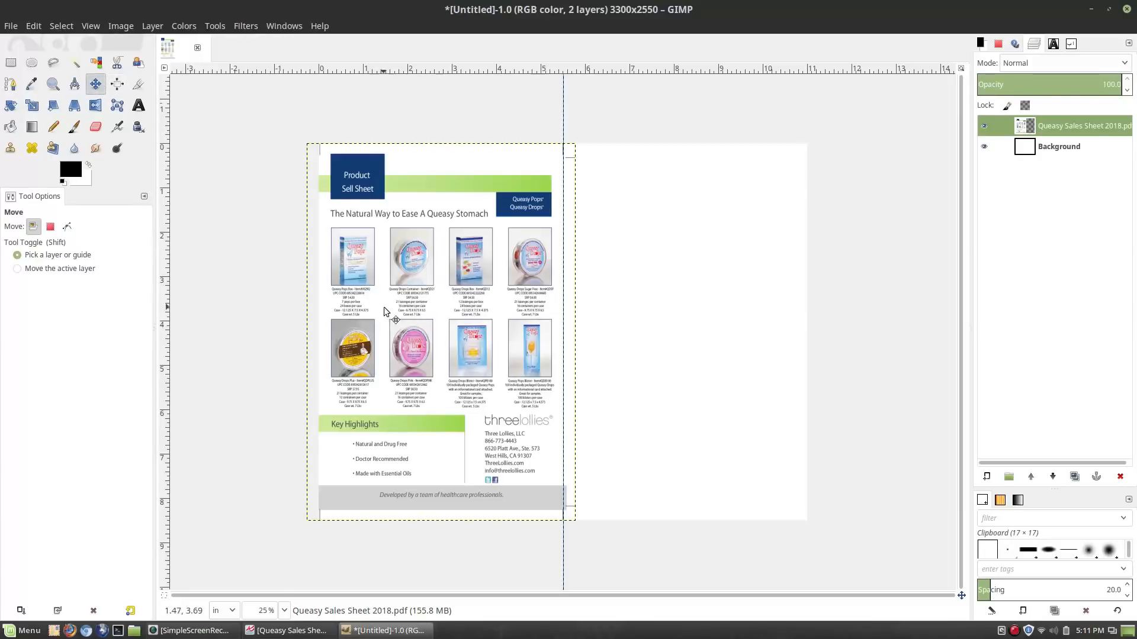
pyautogui.moveTo(382, 308); pyautogui.dragTo(396, 308)
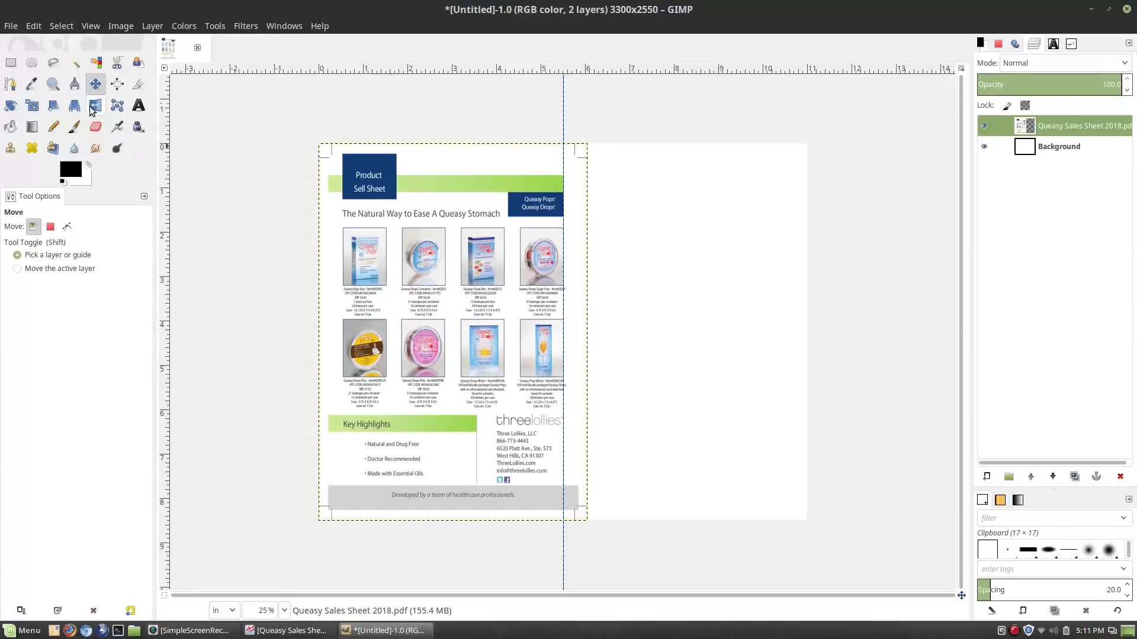
pyautogui.click(32, 105)
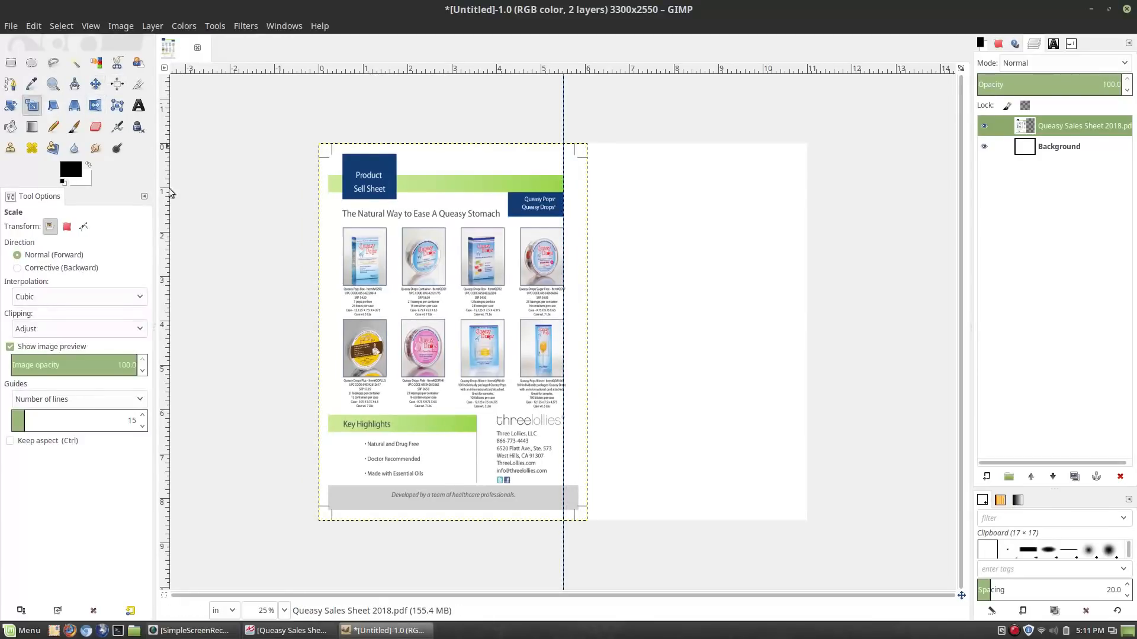
pyautogui.click(586, 337)
pyautogui.moveTo(589, 332); pyautogui.dragTo(567, 335)
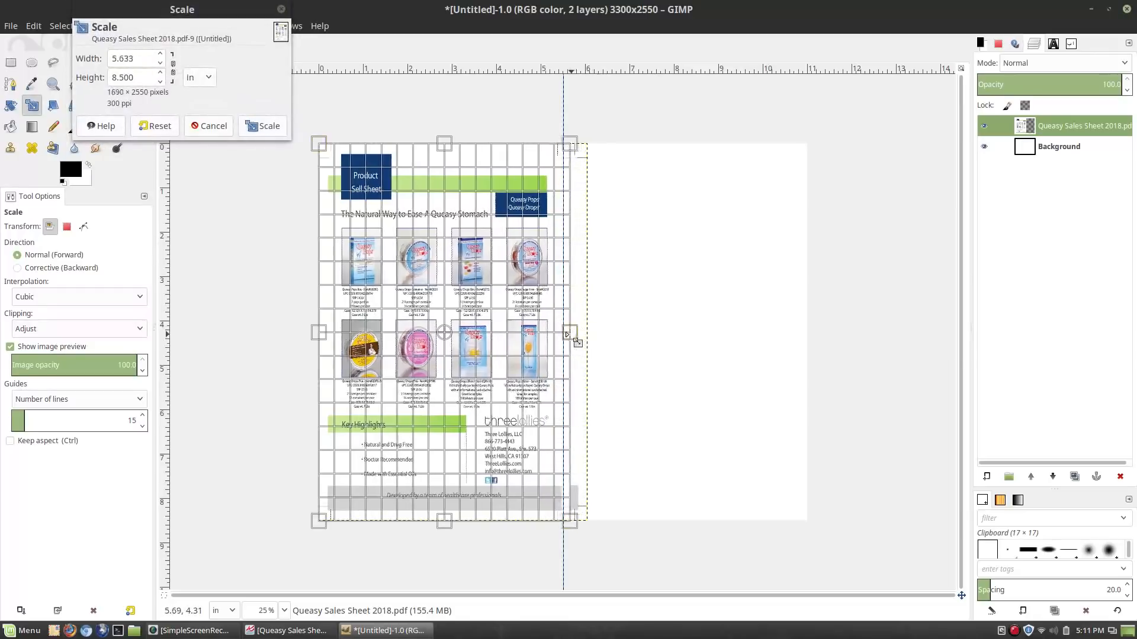
pyautogui.click(264, 125)
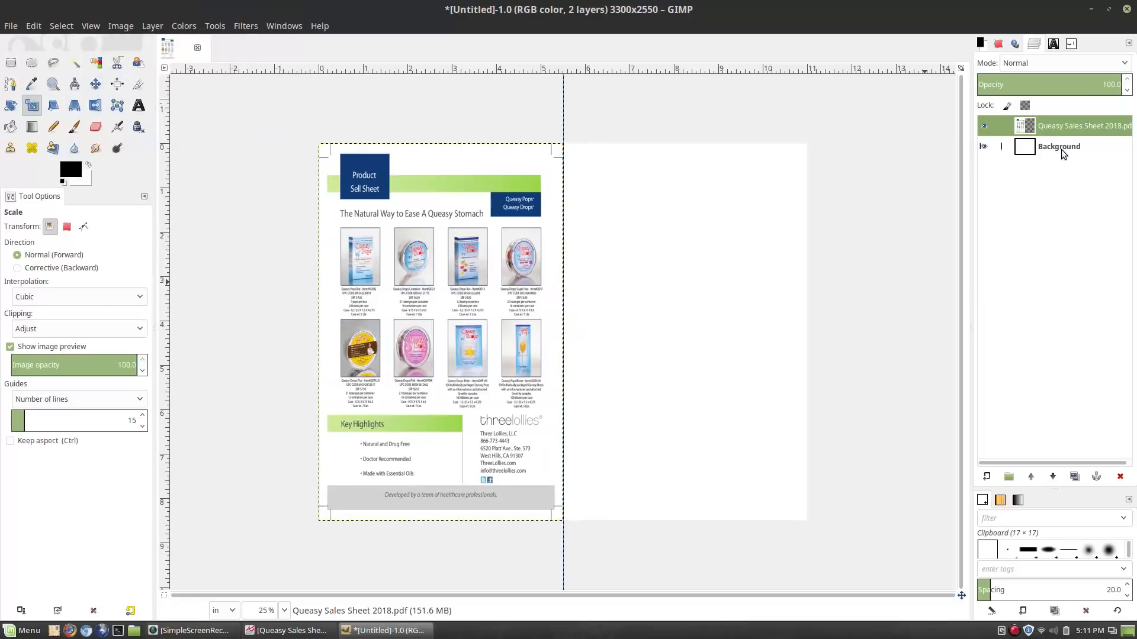
# Step: Duplicate the sales sheet layer and move the copy onto the right half of the page, against the guide
pyautogui.rightClick(1061, 130)
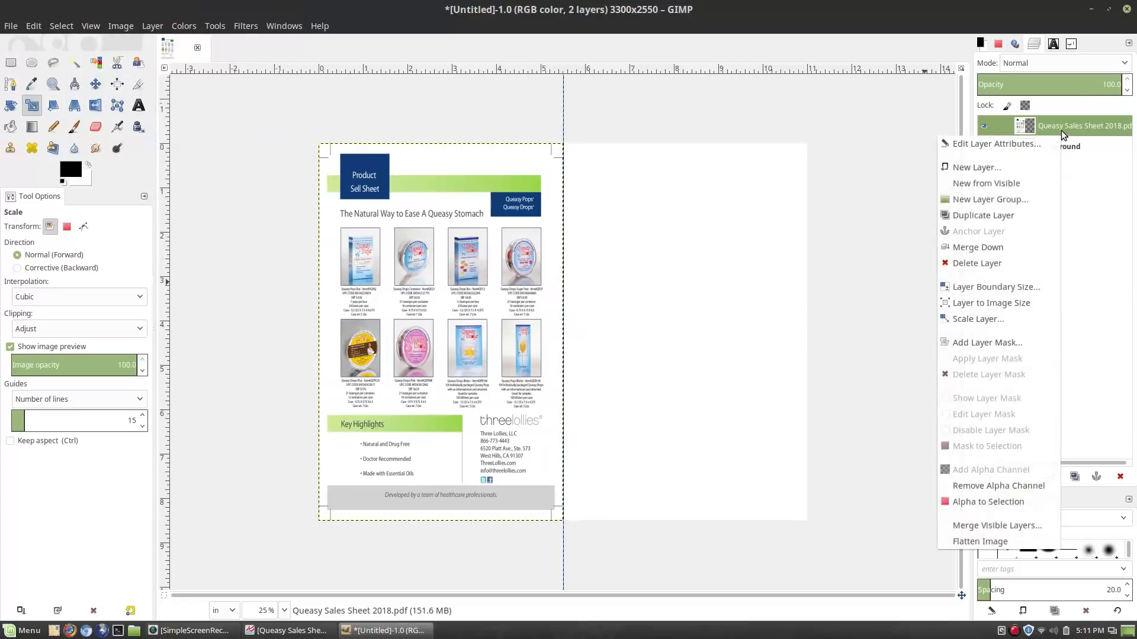
pyautogui.click(986, 215)
pyautogui.click(74, 84)
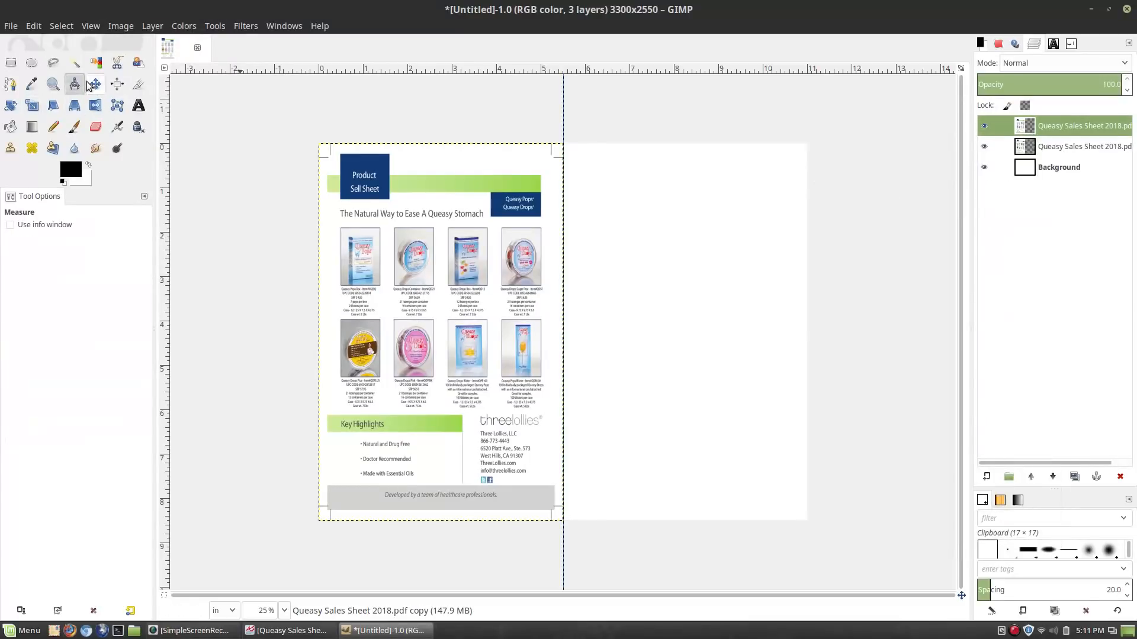
pyautogui.click(95, 84)
pyautogui.moveTo(455, 357); pyautogui.dragTo(652, 341)
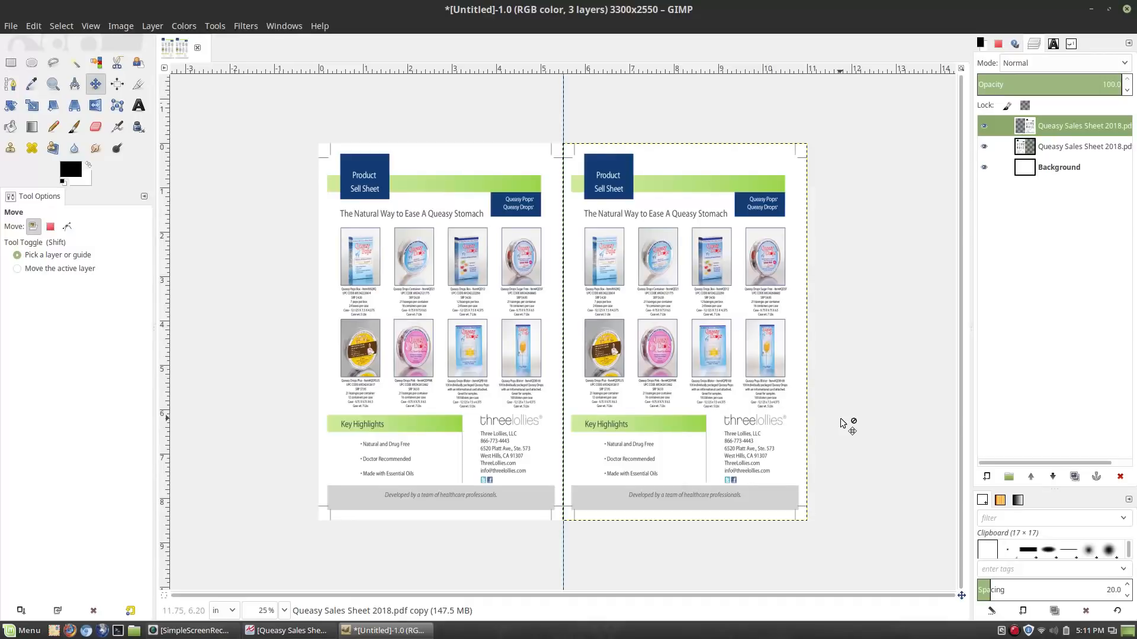
# Step: Examine both sales sheets up close from header to footer, checking text legibility, image proportions and crop marks
pyautogui.press('alt')
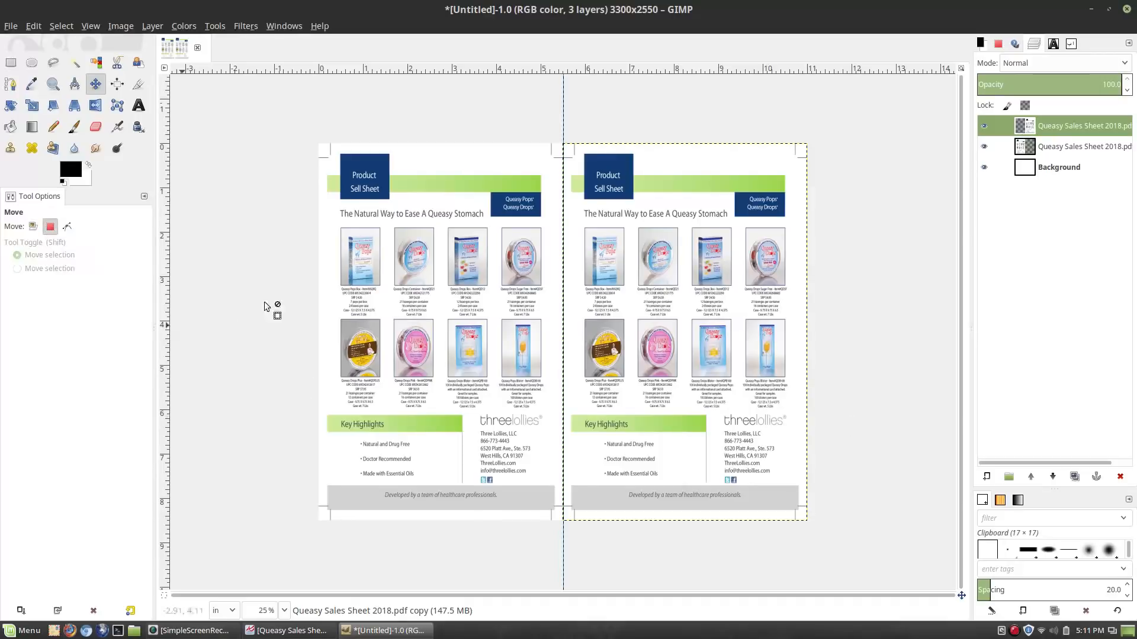
pyautogui.keyDown('ctrl'); pyautogui.scroll(2, 336, 218); pyautogui.keyUp('ctrl')
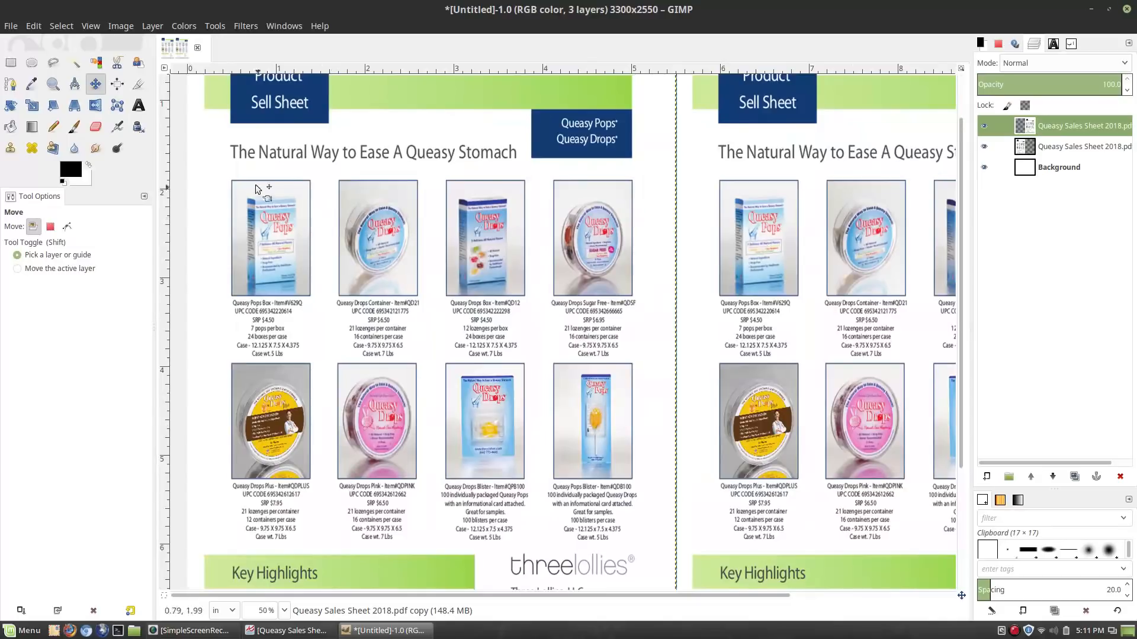
pyautogui.scroll(2, 271, 175)
pyautogui.keyDown('ctrl'); pyautogui.scroll(2, 260, 172); pyautogui.keyUp('ctrl')
pyautogui.scroll(1, 250, 164)
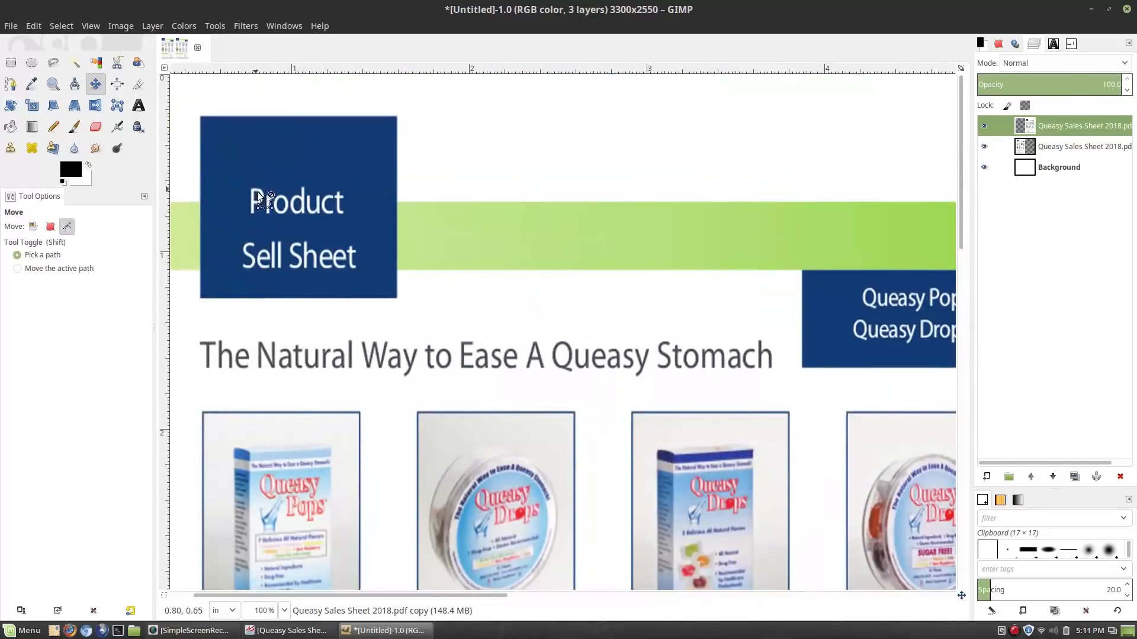
pyautogui.keyDown('ctrl'); pyautogui.scroll(-1, 257, 192); pyautogui.keyUp('ctrl')
pyautogui.keyDown('ctrl'); pyautogui.scroll(-2, 258, 194); pyautogui.keyUp('ctrl')
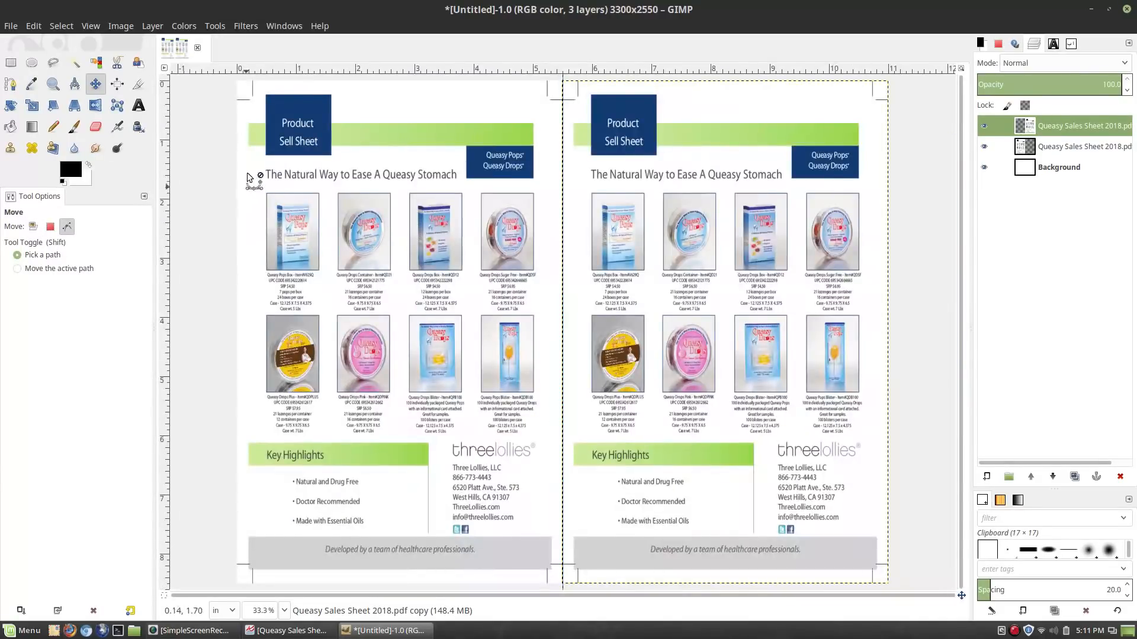
pyautogui.keyDown('ctrl'); pyautogui.scroll(1, 254, 140); pyautogui.keyUp('ctrl')
pyautogui.scroll(1, 290, 155)
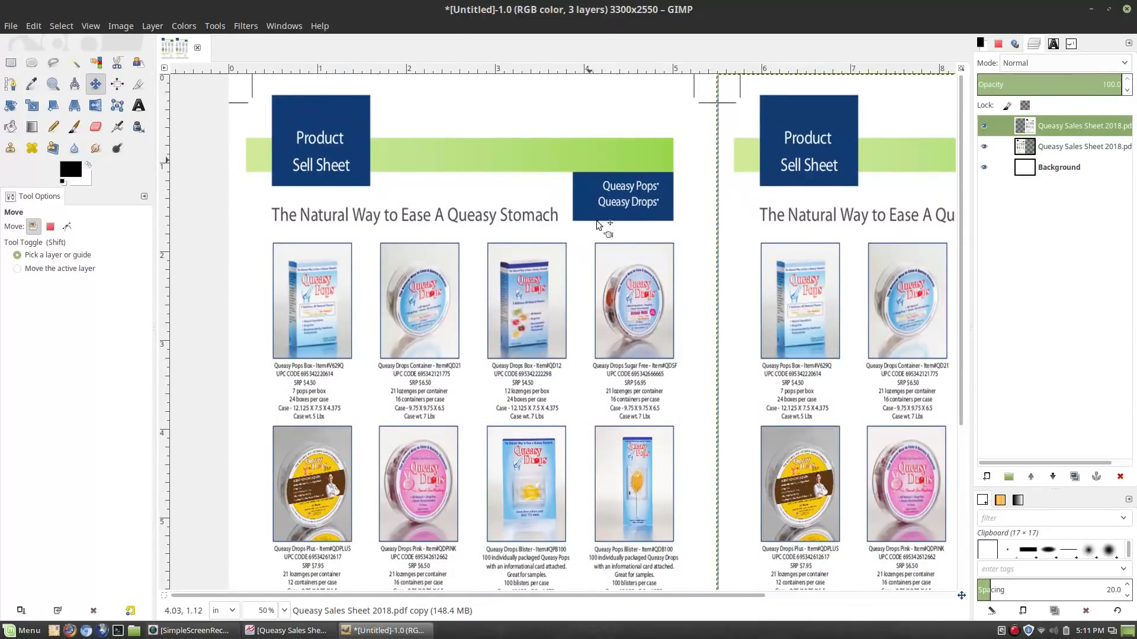
pyautogui.scroll(-5, 597, 224)
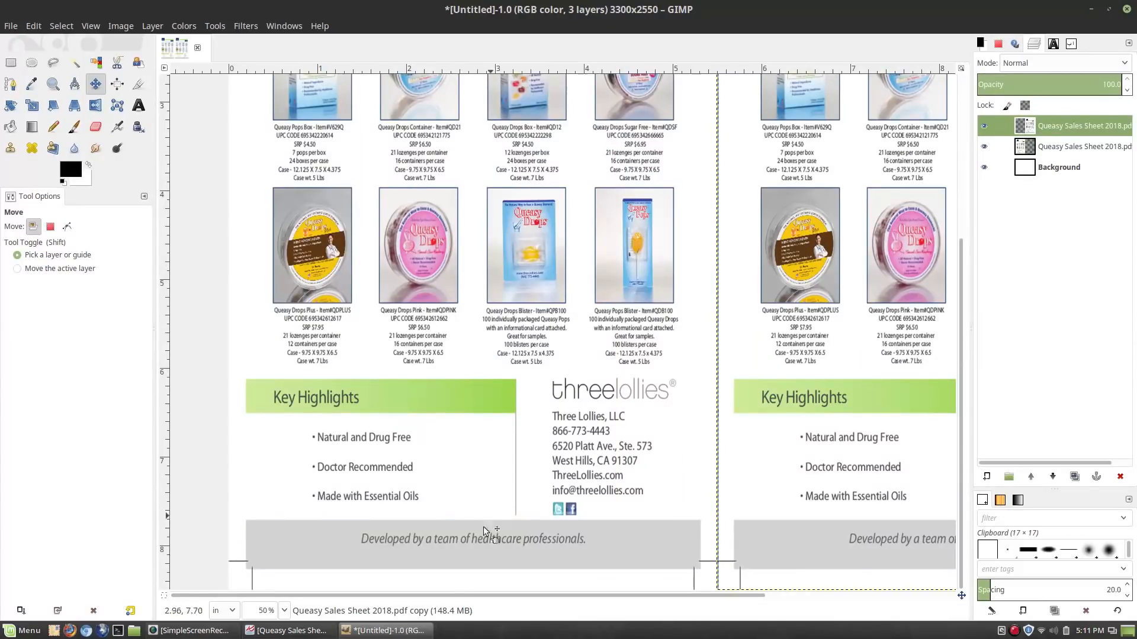
pyautogui.scroll(5, 541, 457)
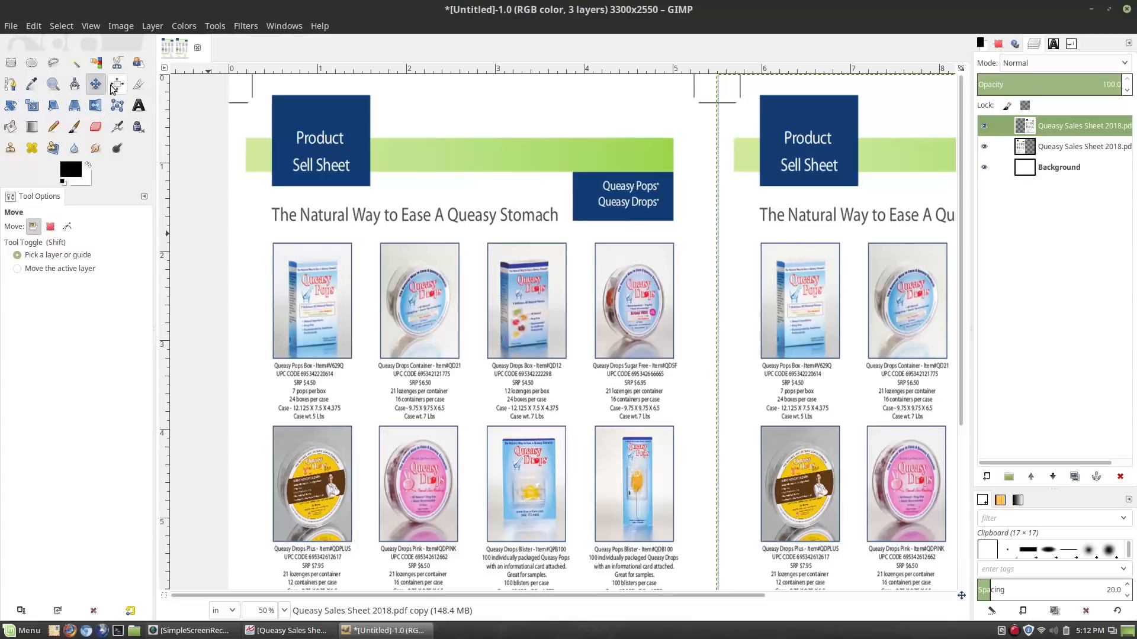
# Step: Select the upper product row with its captions on the left sheet, about 1506 × 634 px, and delete it from that sheet's layer
pyautogui.click(13, 63)
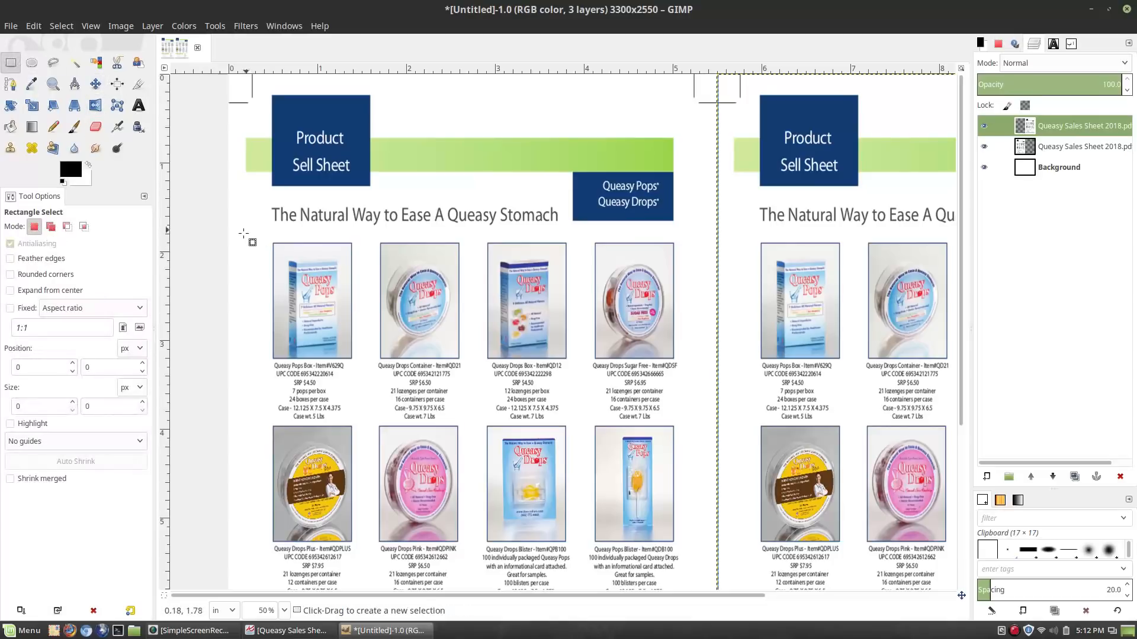
pyautogui.moveTo(243, 234); pyautogui.dragTo(689, 422)
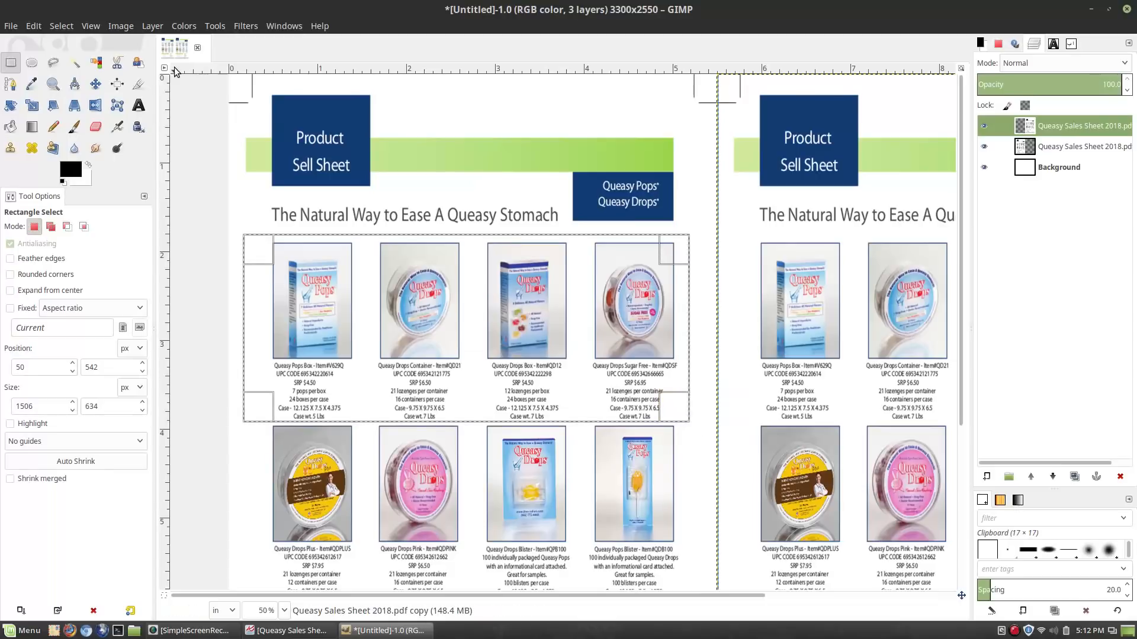
pyautogui.click(1053, 144)
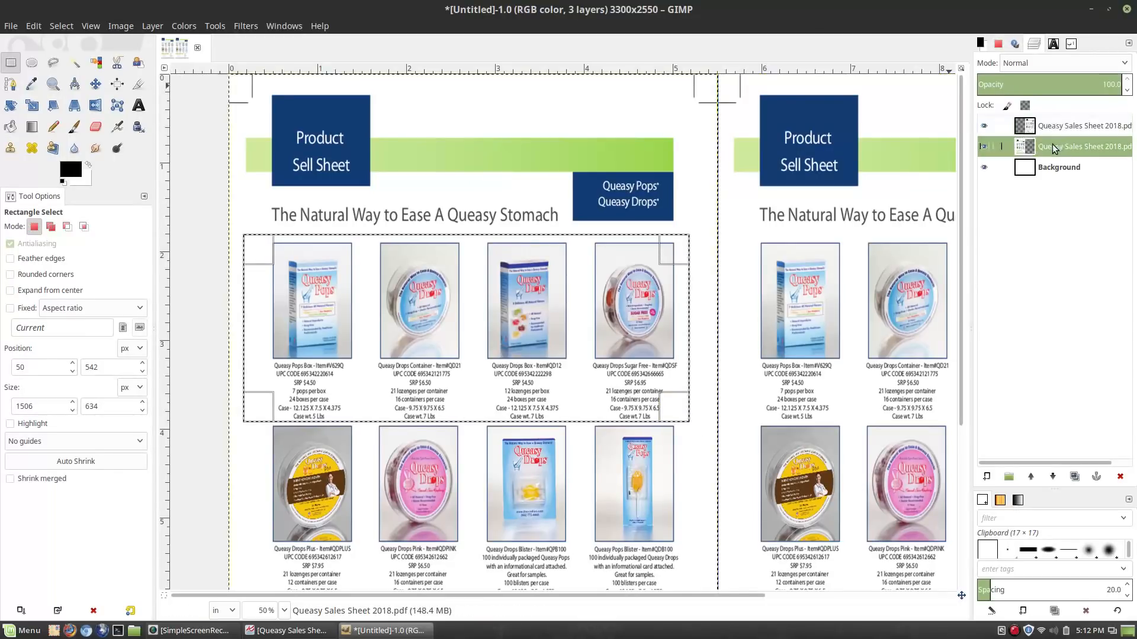
pyautogui.press('Delete')
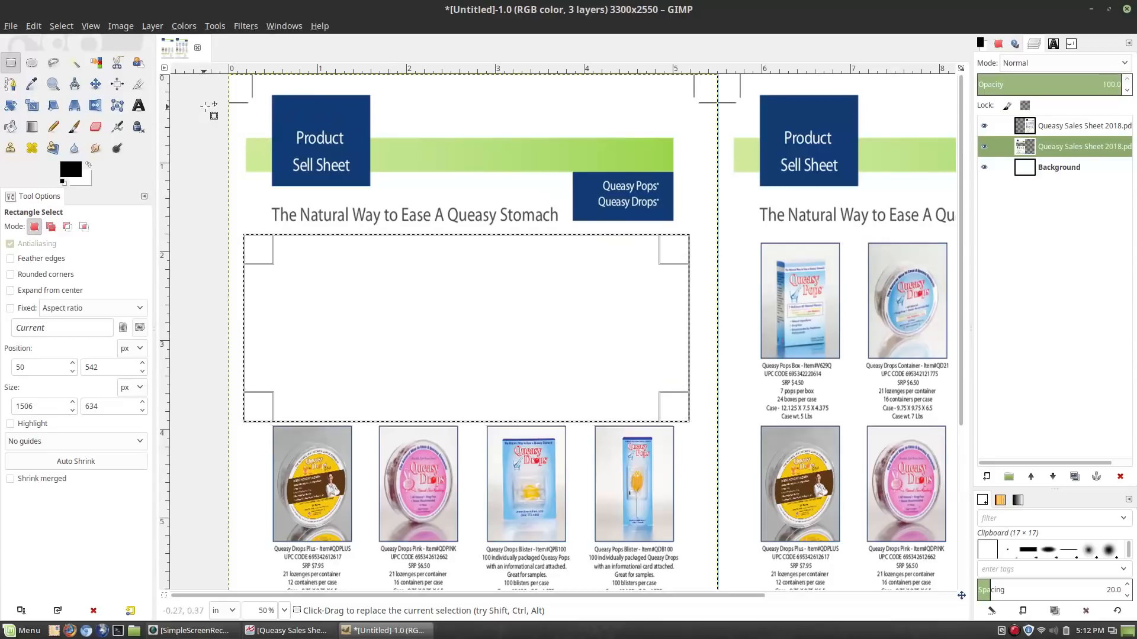
pyautogui.scroll(5, 246, 140)
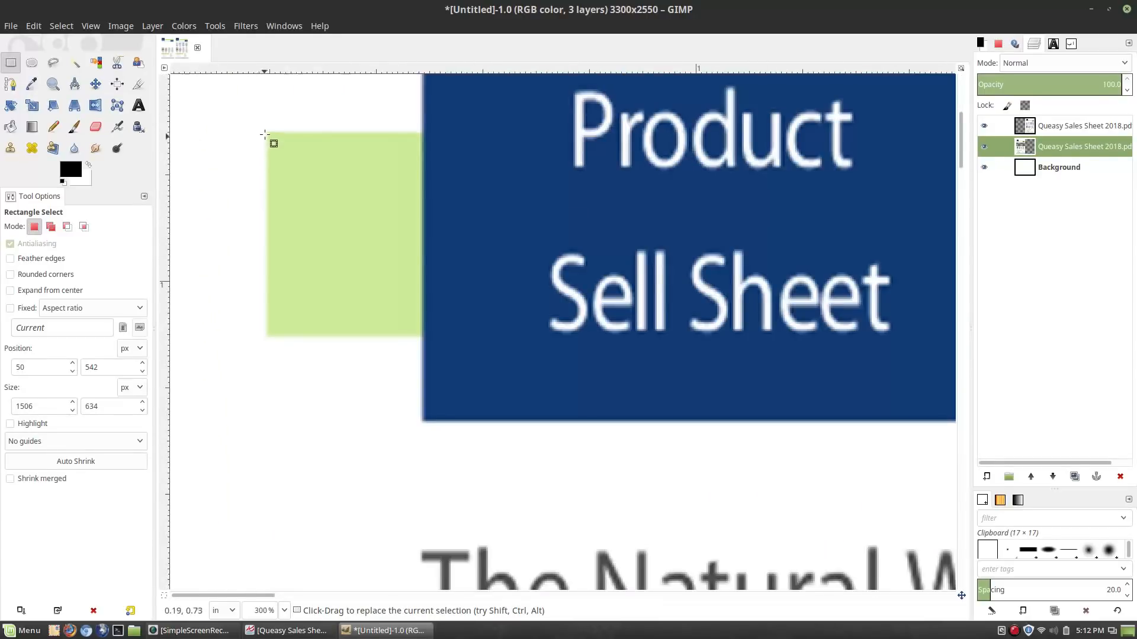
# Step: Select the green header band across the left sheet, about 1445 × 116 px
pyautogui.moveTo(266, 132); pyautogui.dragTo(806, 335)
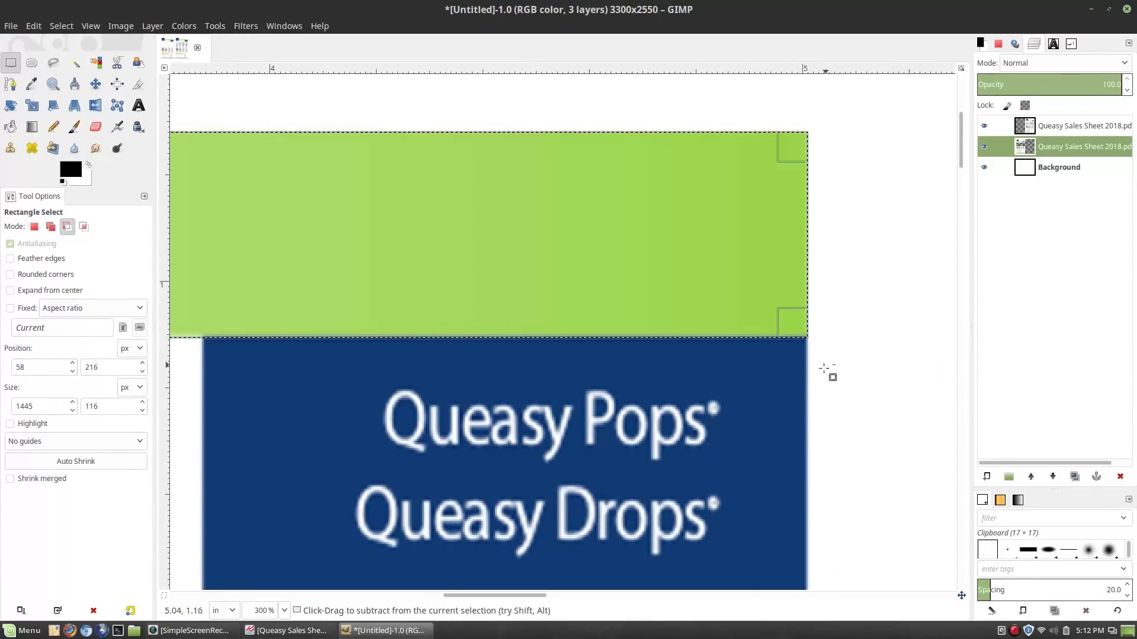
pyautogui.scroll(-4, 829, 376)
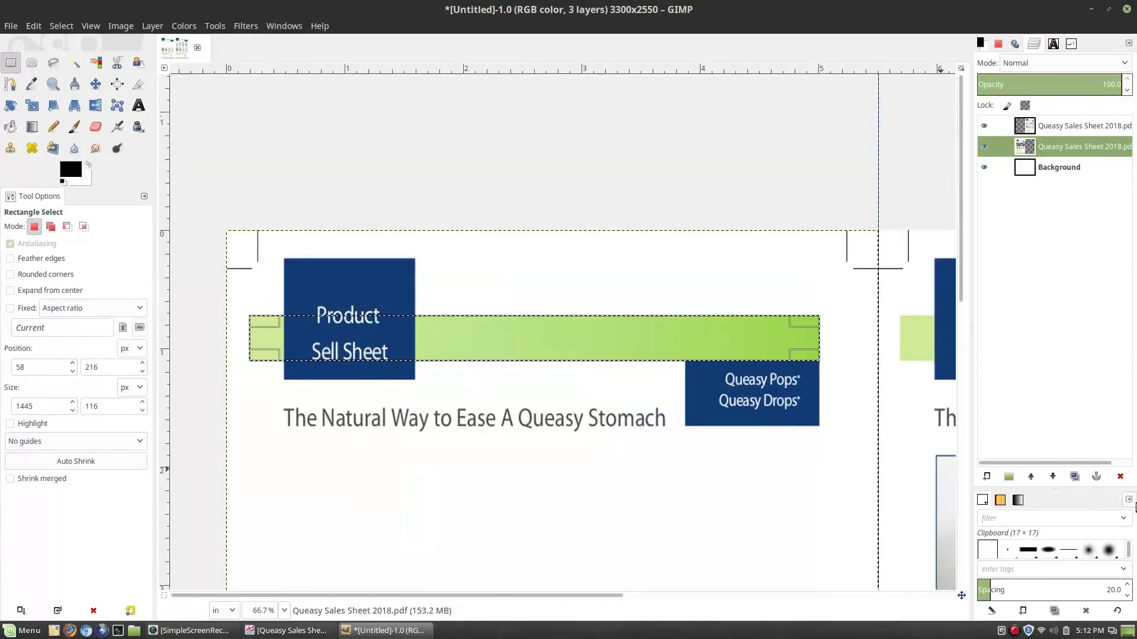
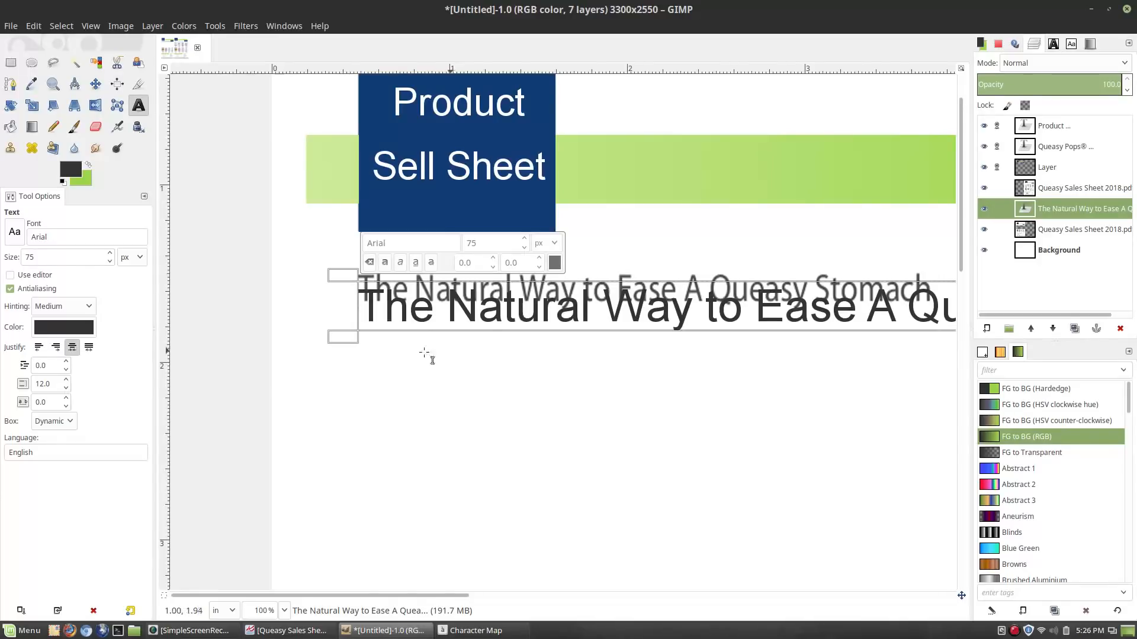
# Step: Set the font size of the new Arial tagline text on the left sheet to 50 px
pyautogui.scroll(-3, 518, 391)
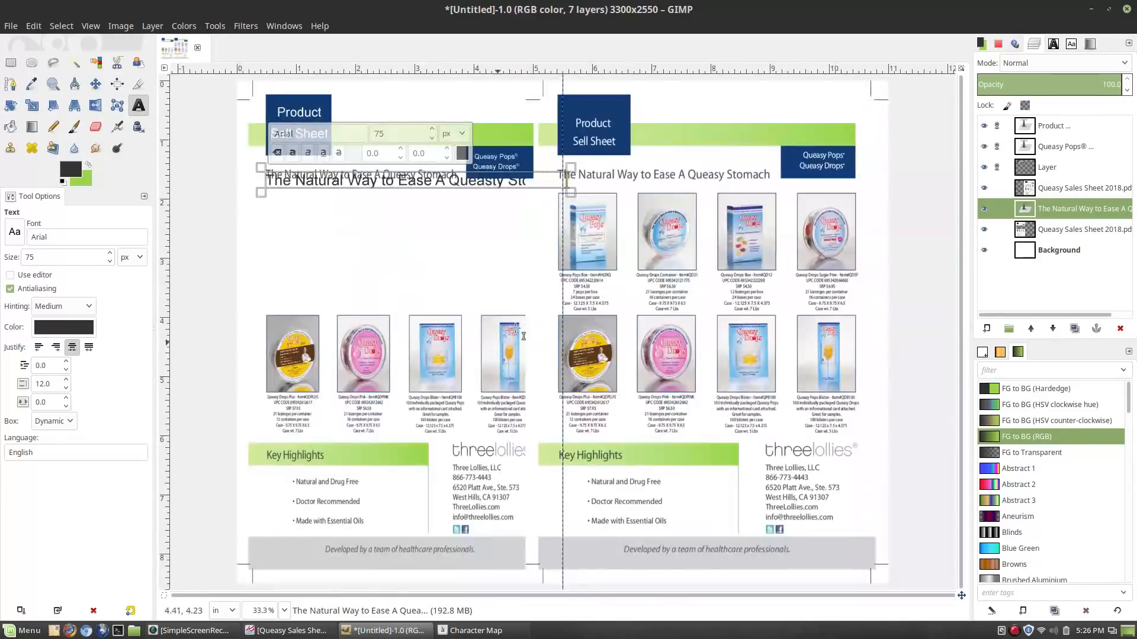
pyautogui.scroll(1, 416, 276)
pyautogui.scroll(3, 464, 199)
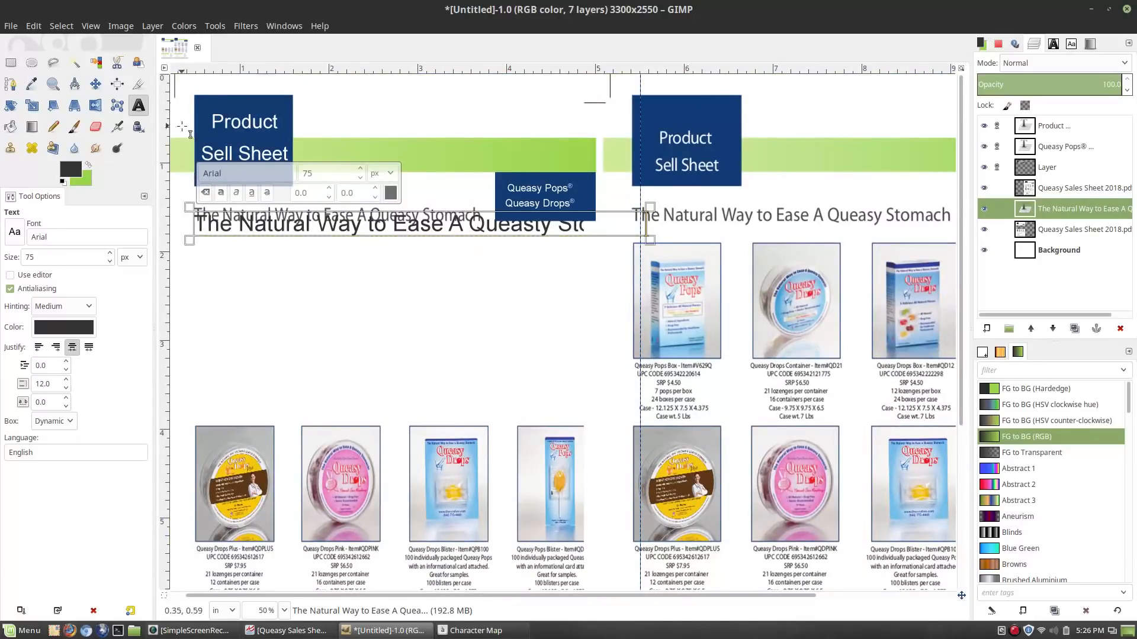
pyautogui.scroll(1, 234, 230)
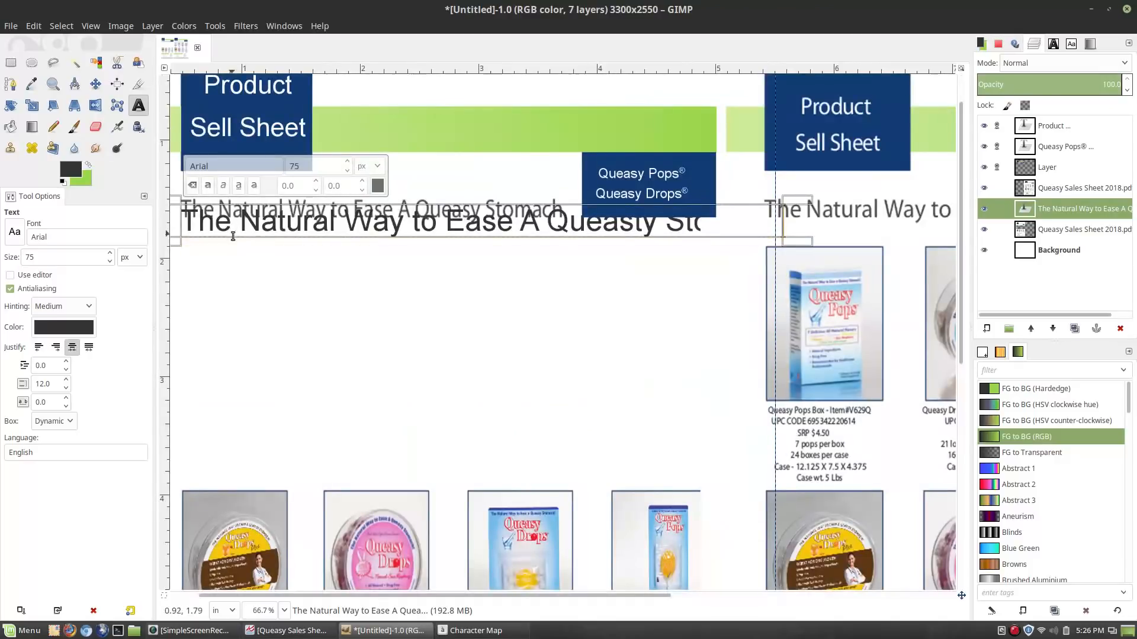
pyautogui.hotkey('ctrl', 'a')
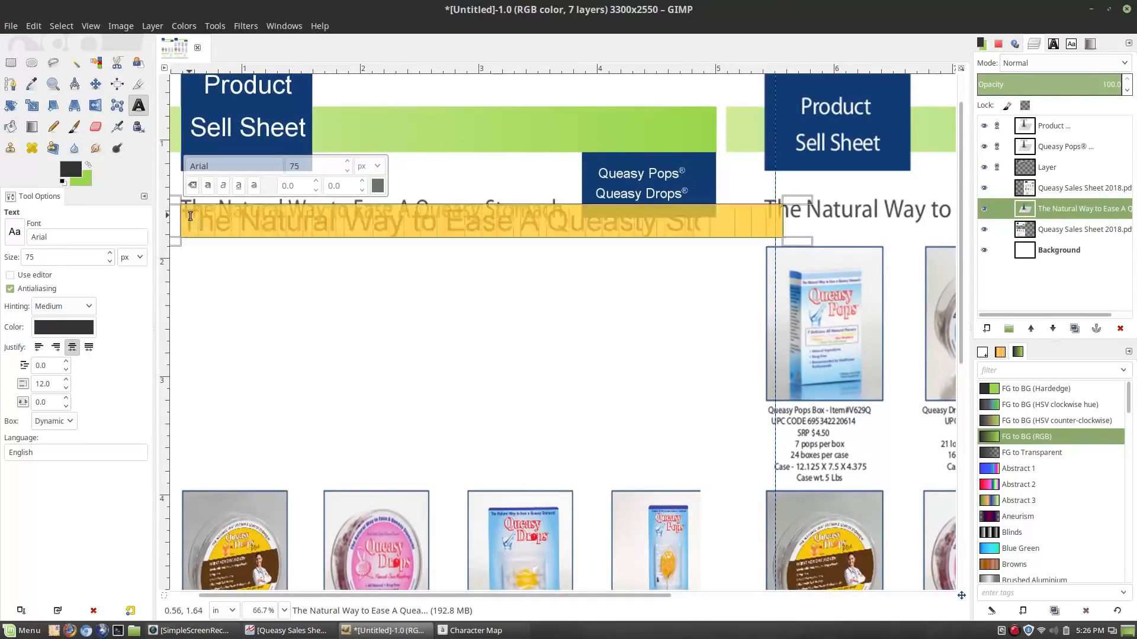
pyautogui.moveTo(319, 165); pyautogui.dragTo(176, 144)
pyautogui.write('50')
pyautogui.press('Return')
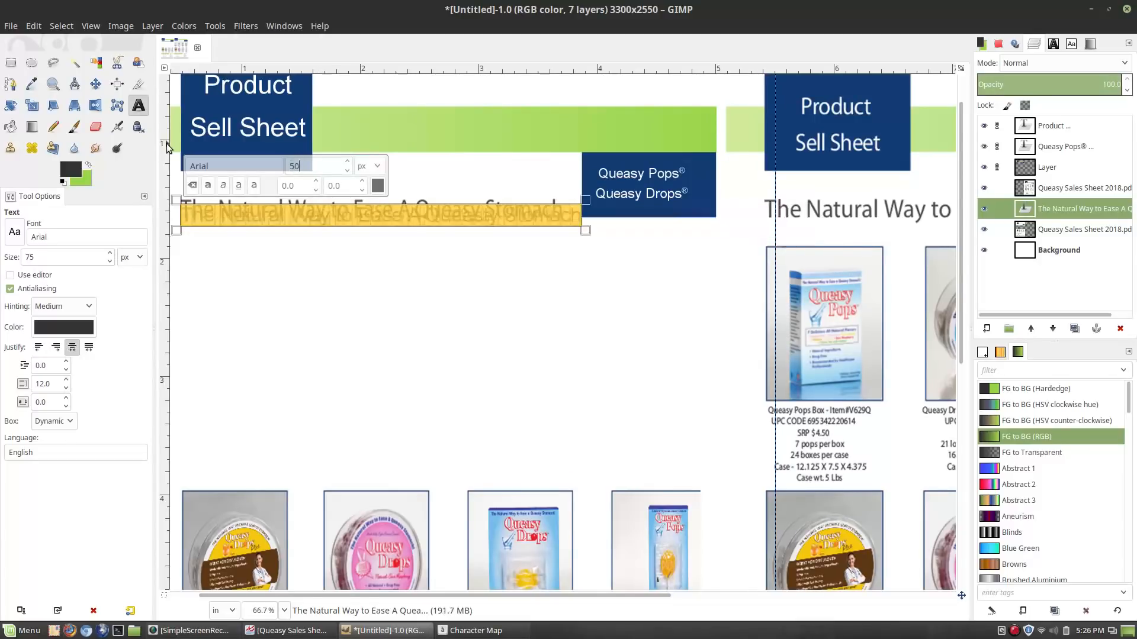
# Step: Move the new tagline text up so it lies directly over the original tagline on the left sheet
pyautogui.click(96, 83)
pyautogui.click(252, 259)
pyautogui.moveTo(252, 259); pyautogui.dragTo(250, 247)
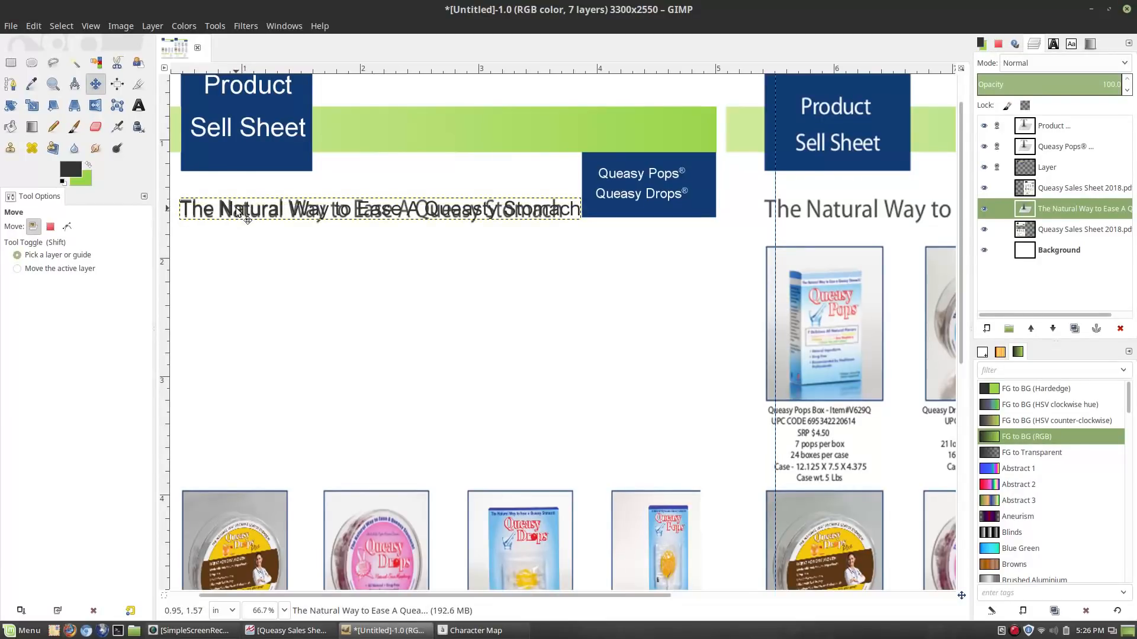
# Step: Set the new tagline's font size to 55 px and its baseline shift to -10, keeping its kerning at 0
pyautogui.click(138, 105)
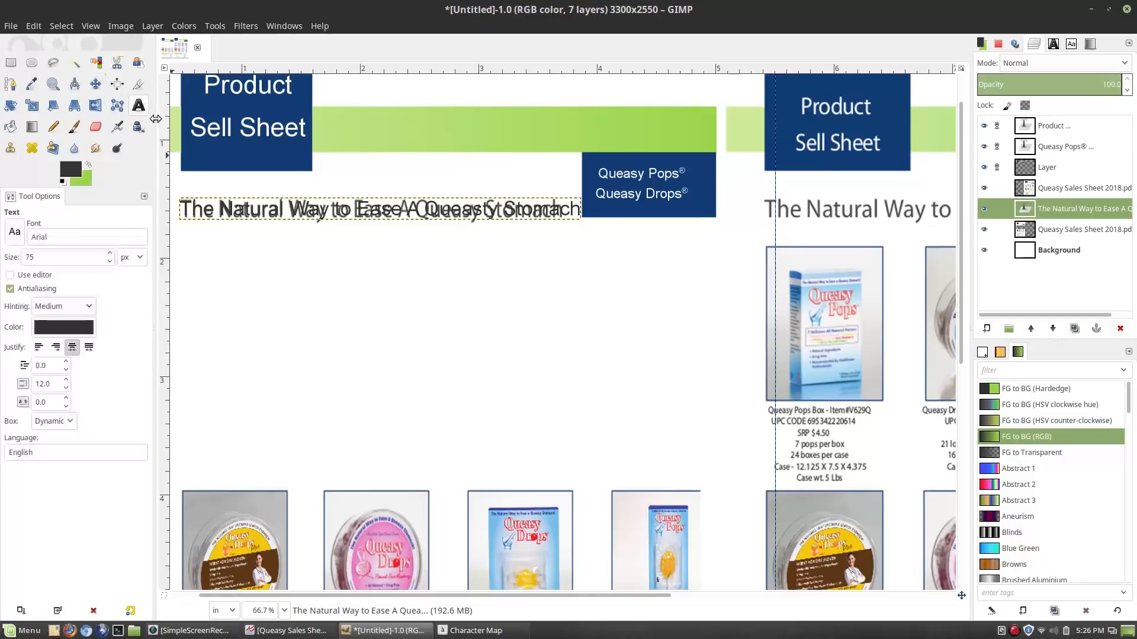
pyautogui.click(267, 212)
pyautogui.tripleClick(267, 212)
pyautogui.doubleClick(300, 161)
pyautogui.write('55')
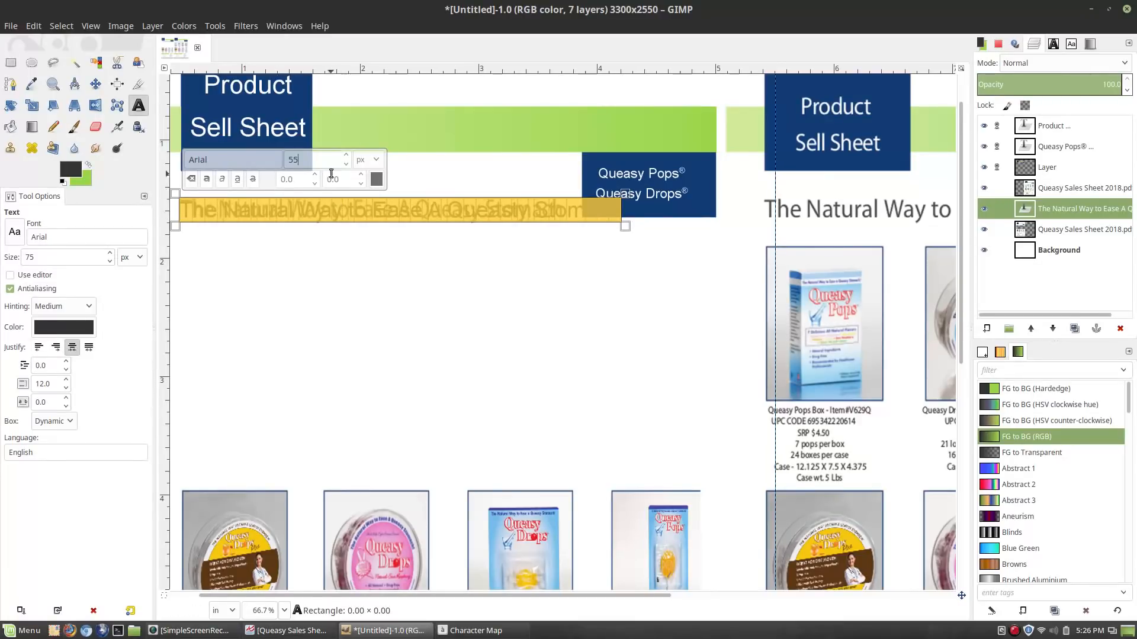
pyautogui.click(359, 183)
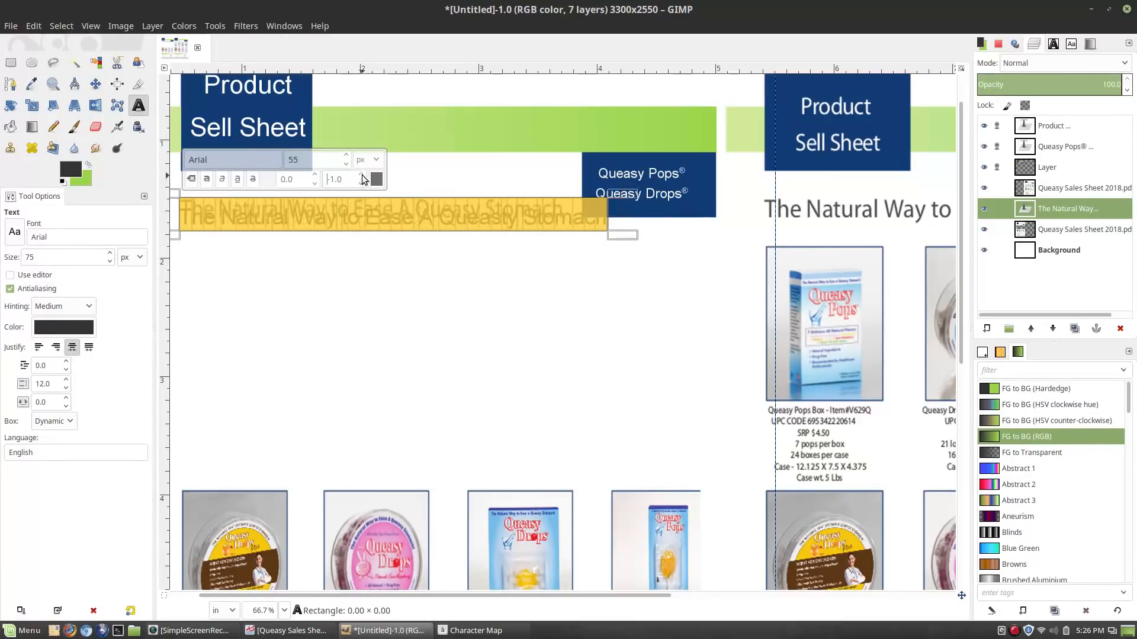
pyautogui.click(361, 175)
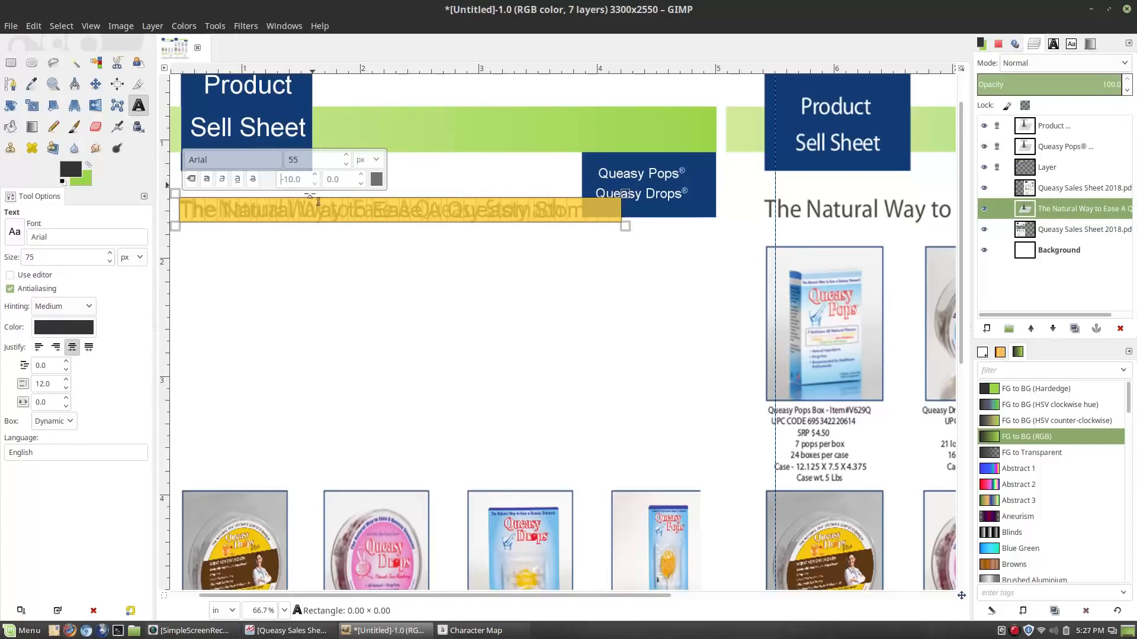
pyautogui.click(216, 208)
pyautogui.doubleClick(218, 208)
pyautogui.click(238, 208)
pyautogui.moveTo(179, 208); pyautogui.dragTo(627, 211)
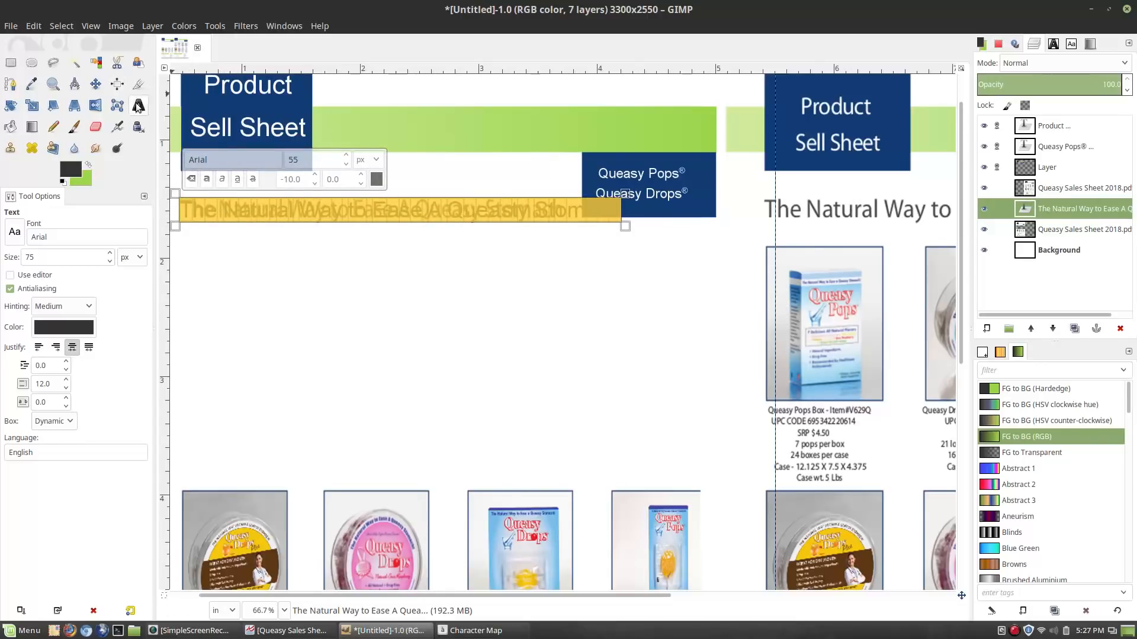
# Step: Move the new tagline text down to sit just below the original tagline for comparison
pyautogui.click(263, 232)
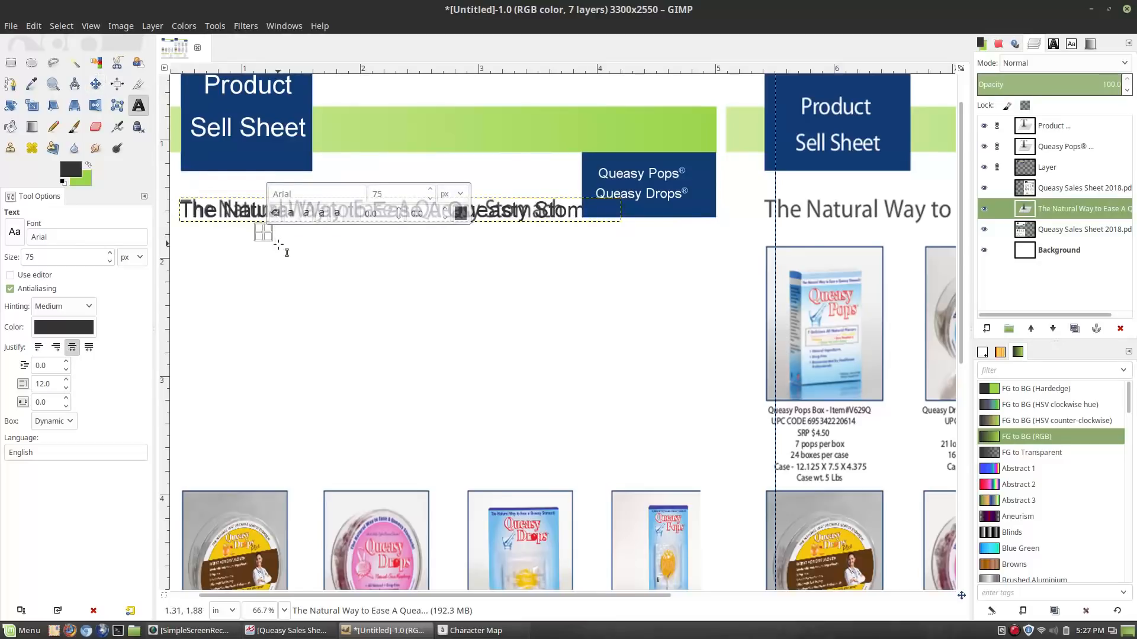
pyautogui.press('Escape')
pyautogui.press('m')
pyautogui.moveTo(353, 313); pyautogui.dragTo(354, 337)
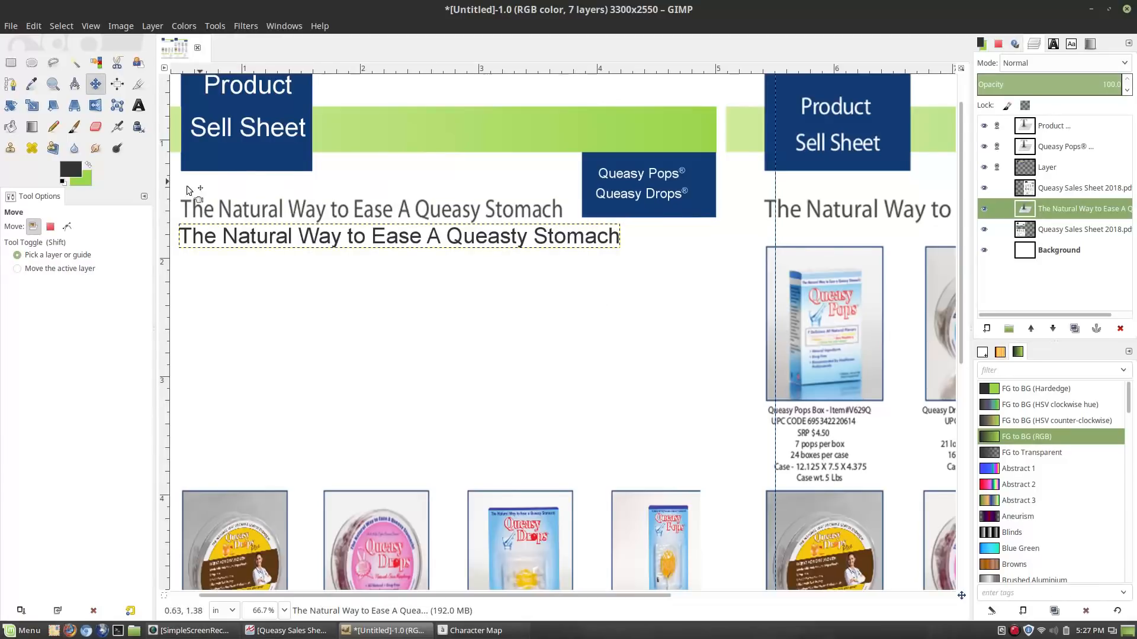
# Step: Change the color of the entire new tagline text to 555555
pyautogui.click(137, 105)
pyautogui.doubleClick(272, 237)
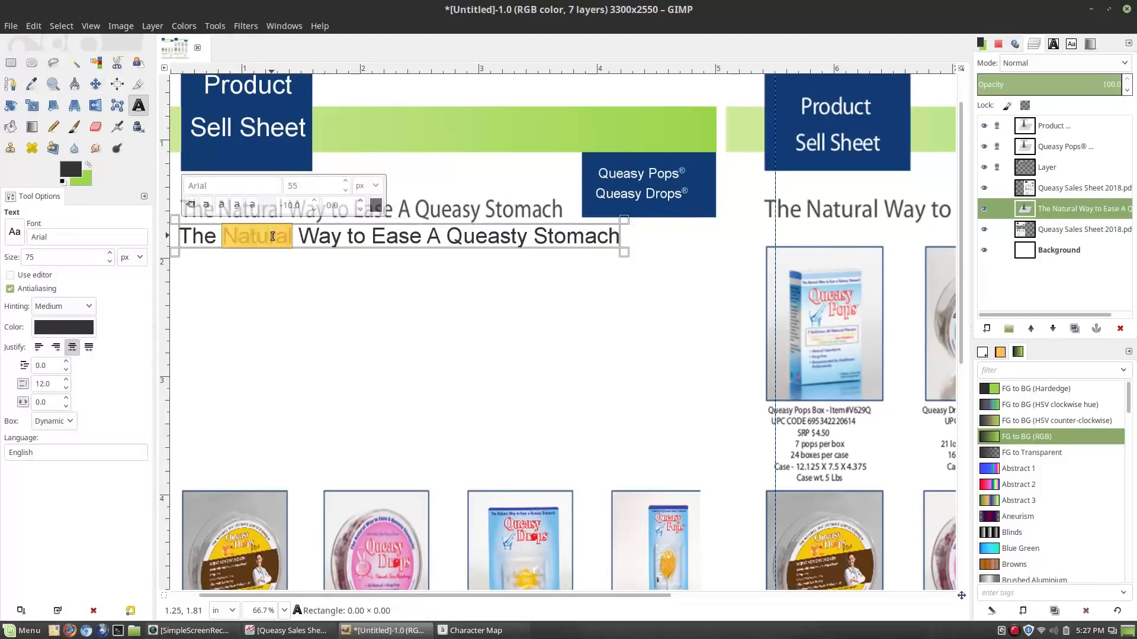
pyautogui.hotkey('ctrl', 'a')
pyautogui.click(375, 205)
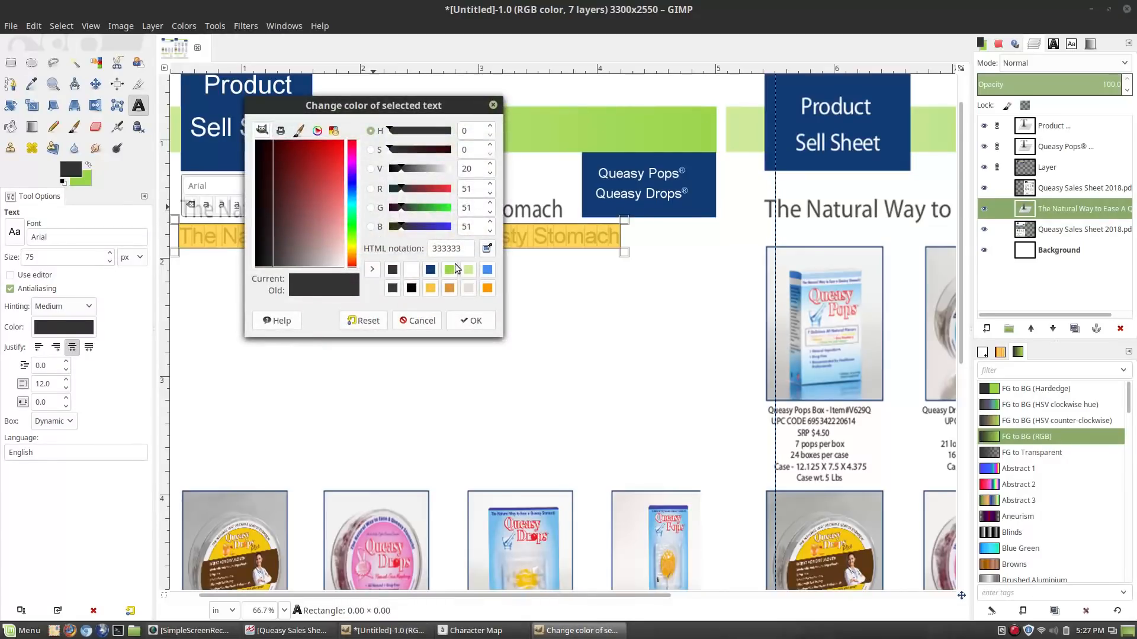
pyautogui.doubleClick(453, 244)
pyautogui.write('555555')
pyautogui.press('Return')
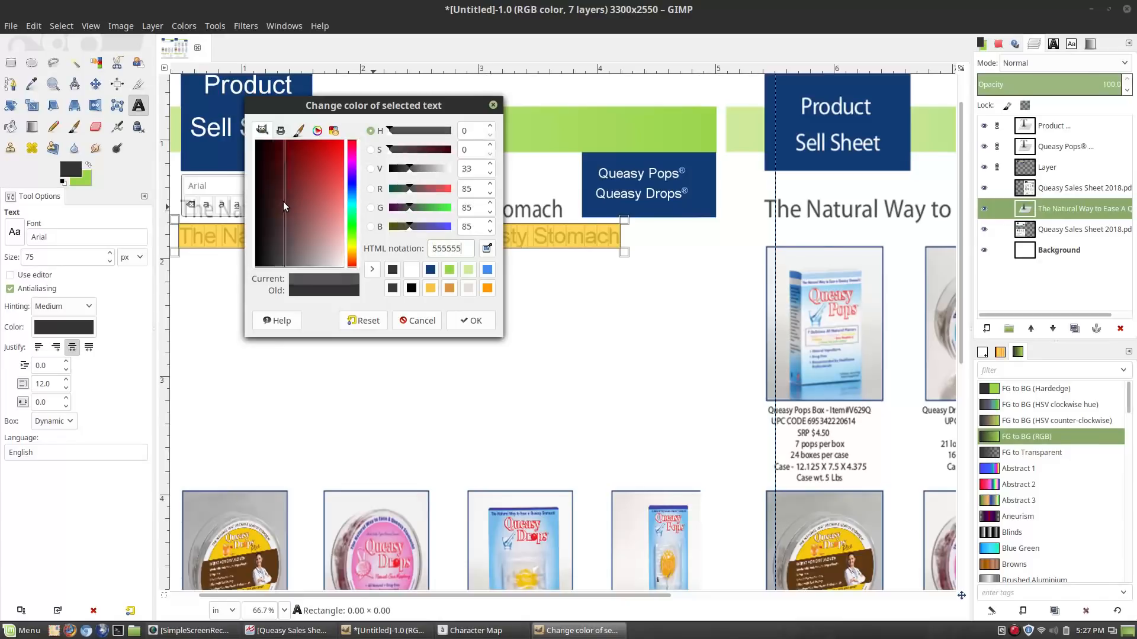
pyautogui.click(487, 320)
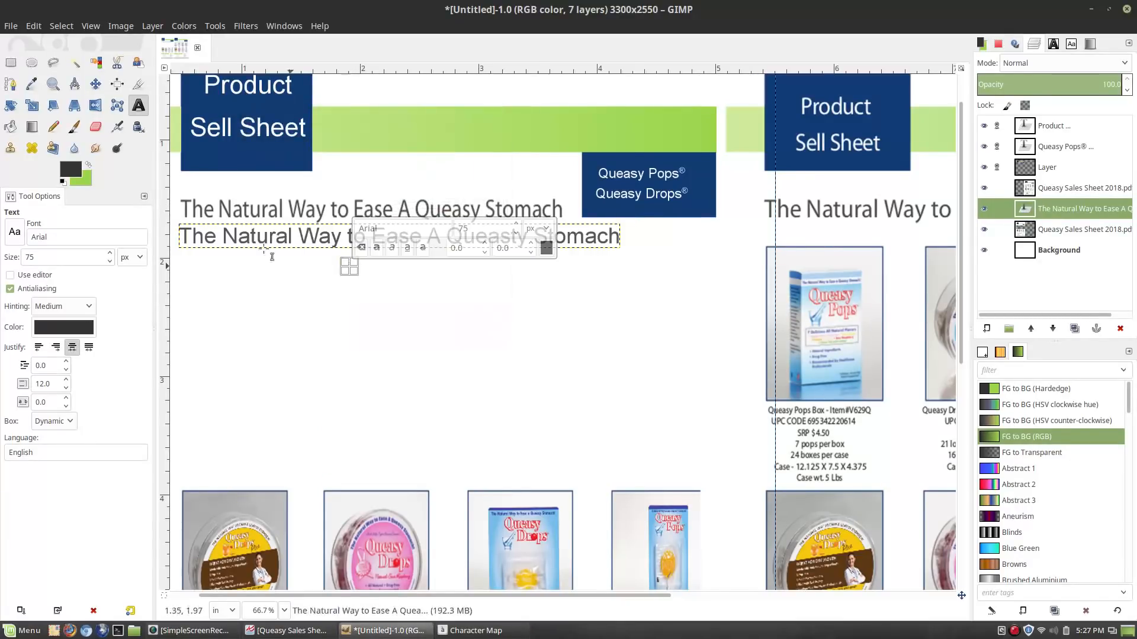
# Step: Tighten the new tagline's letter spacing to -2.0
pyautogui.click(221, 232)
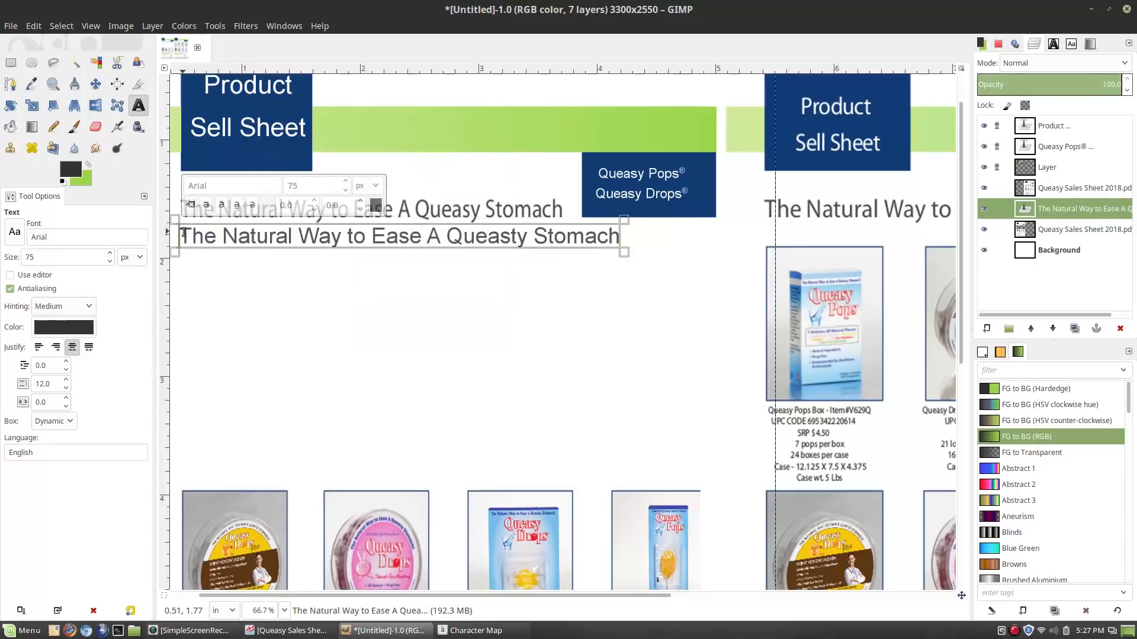
pyautogui.moveTo(184, 232); pyautogui.dragTo(685, 229)
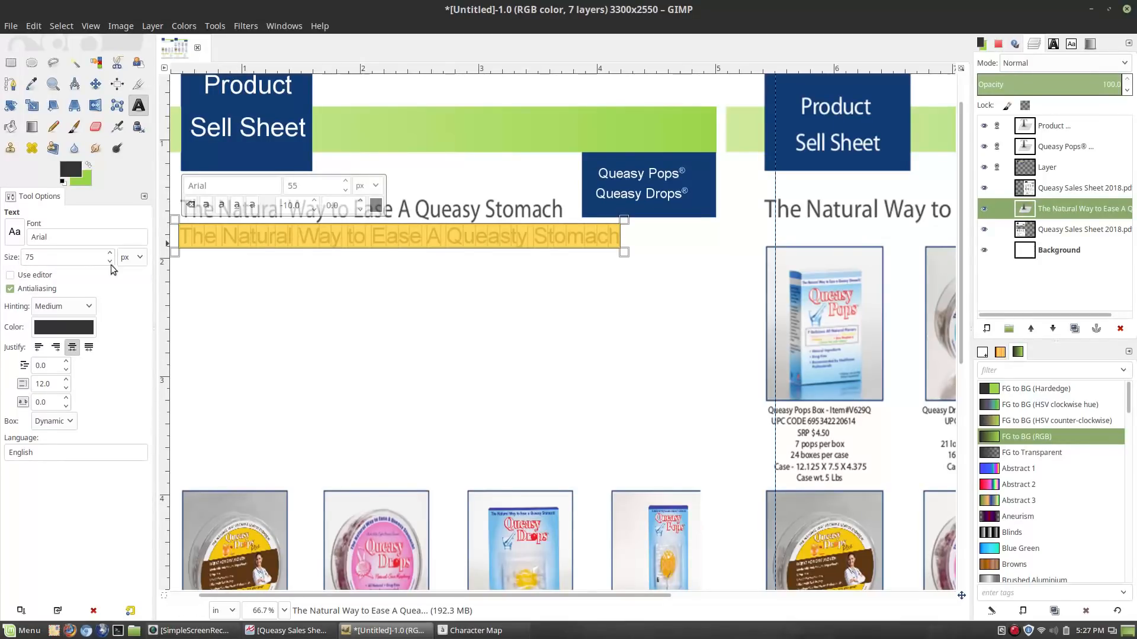
pyautogui.click(63, 406)
pyautogui.click(63, 406)
pyautogui.click(63, 406)
pyautogui.click(63, 406)
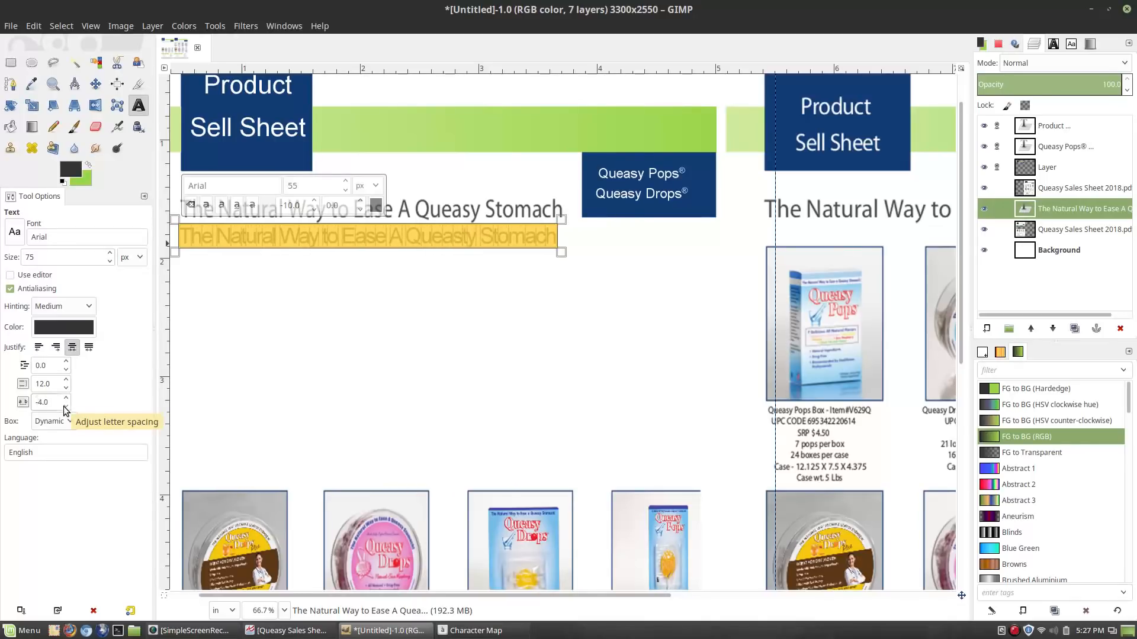
pyautogui.click(65, 399)
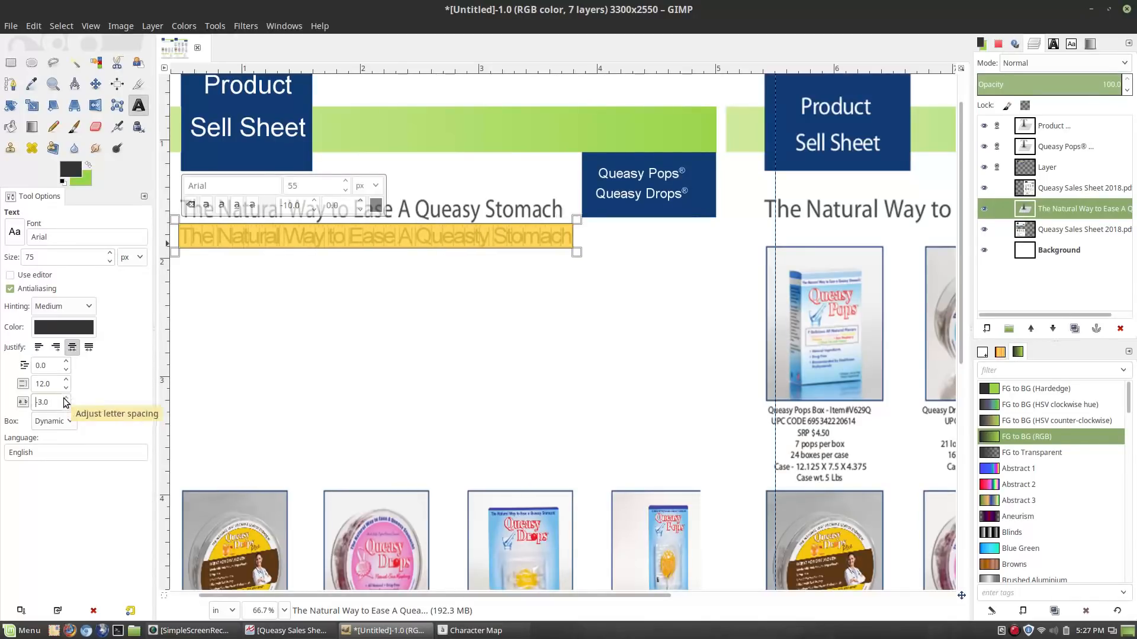
pyautogui.click(65, 399)
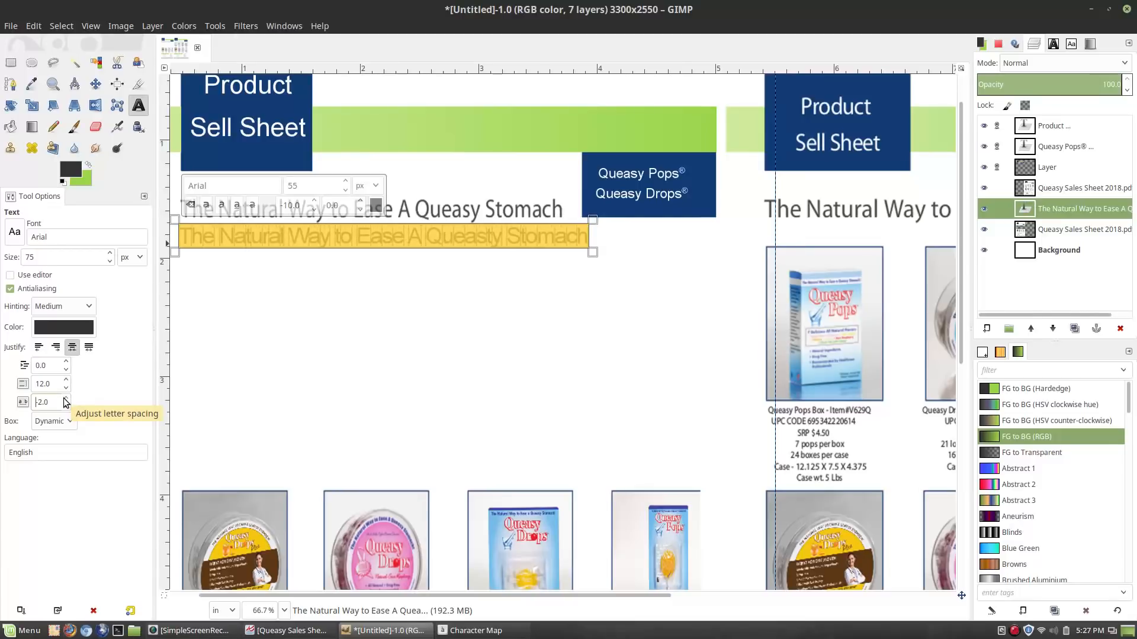
pyautogui.click(87, 304)
pyautogui.click(87, 305)
pyautogui.click(417, 308)
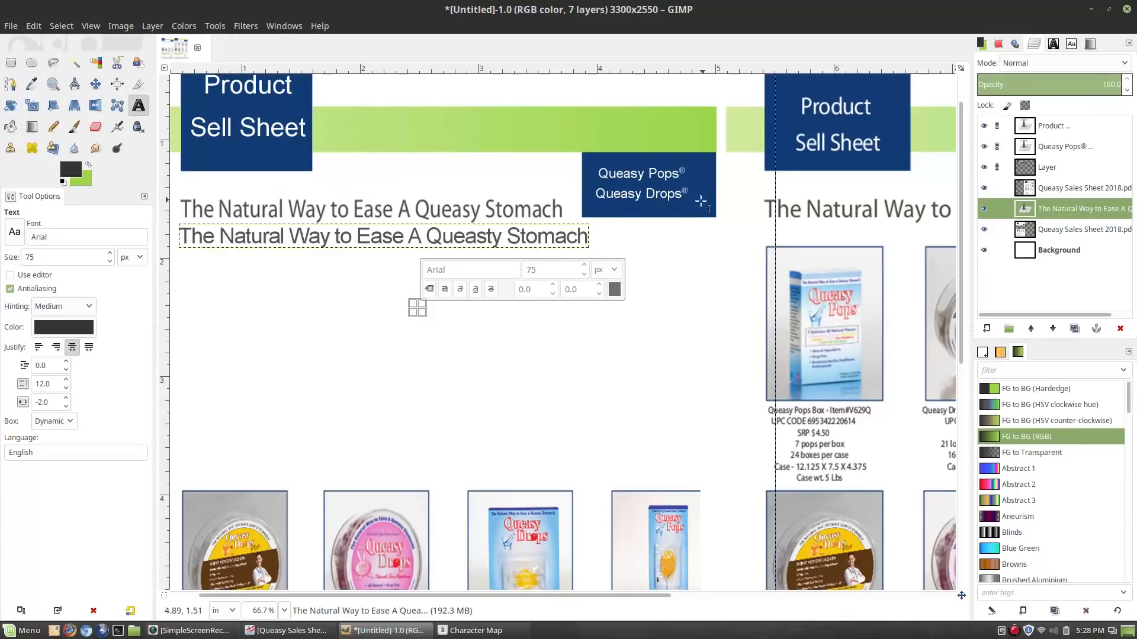
# Step: Reduce the font size of the entire new tagline to 50 px
pyautogui.click(251, 237)
pyautogui.doubleClick(251, 236)
pyautogui.moveTo(184, 236); pyautogui.dragTo(766, 299)
pyautogui.doubleClick(293, 185)
pyautogui.press('Return')
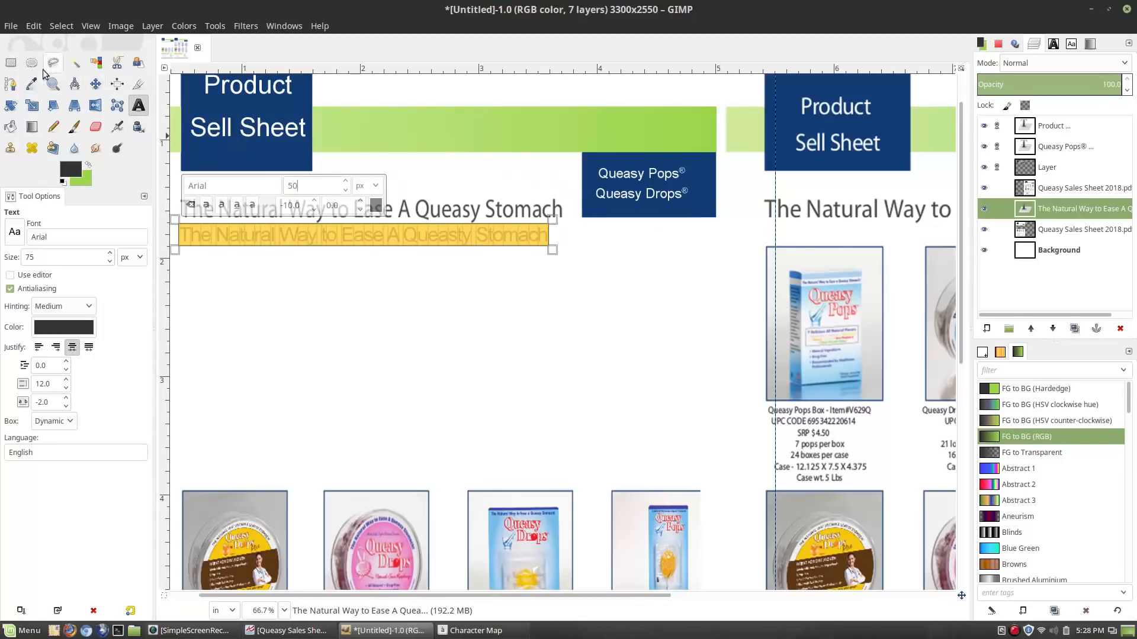
# Step: Select the original tagline on the left sheet's layer, about 1011 × 93 px, and delete it
pyautogui.click(11, 62)
pyautogui.click(1067, 190)
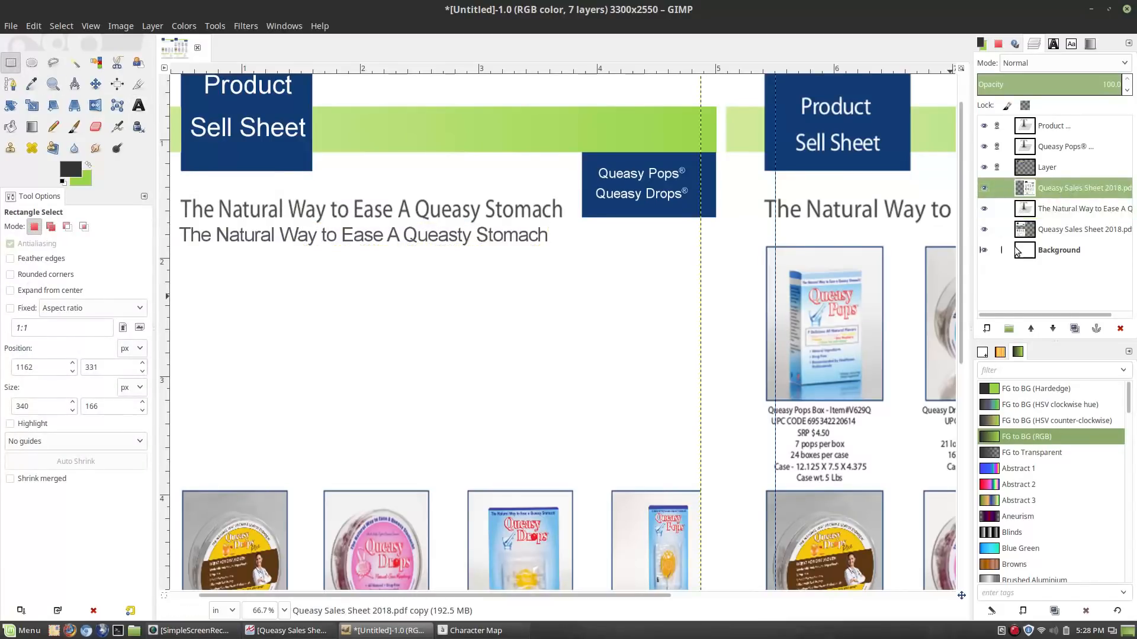
pyautogui.click(1046, 231)
pyautogui.moveTo(172, 190); pyautogui.dragTo(572, 227)
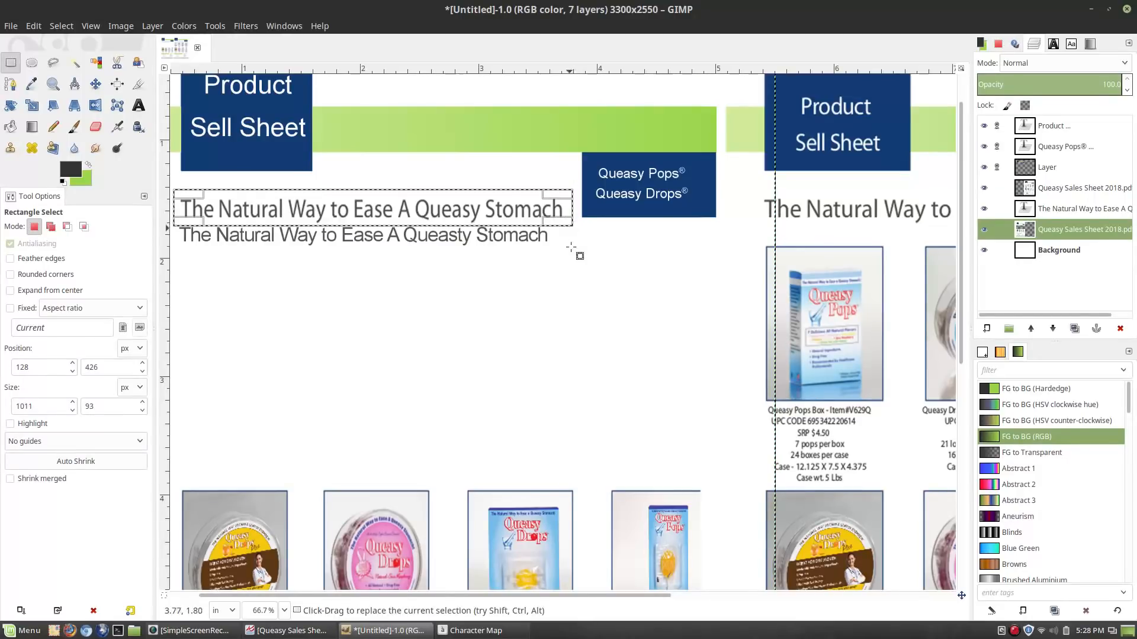
pyautogui.press('Delete')
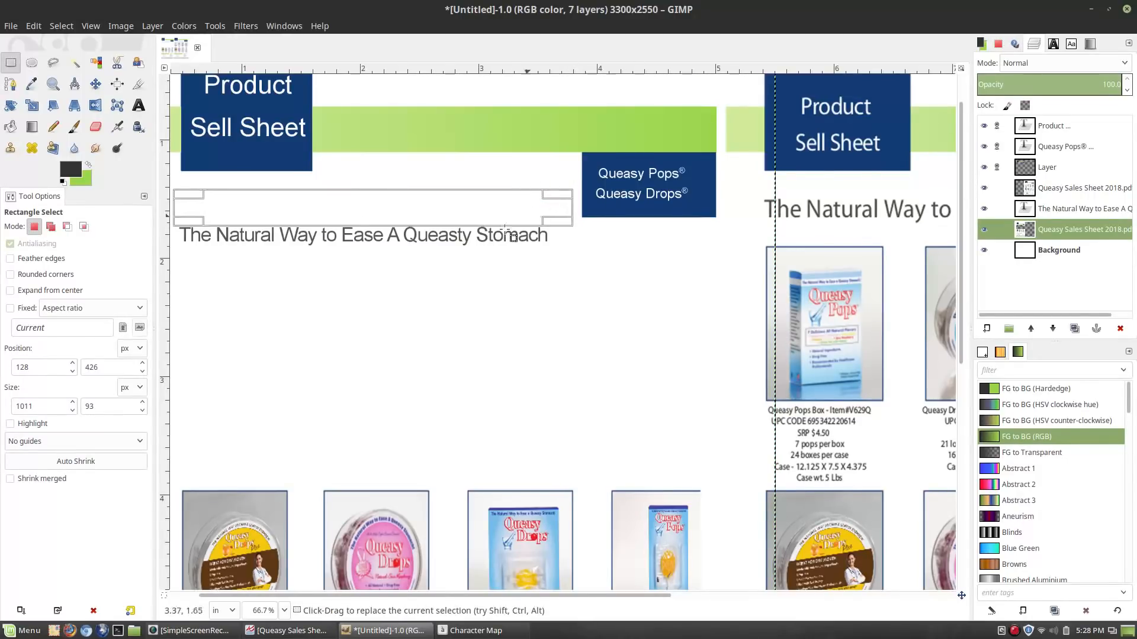
# Step: Raise the new tagline's layer directly above the layer named Layer and move the text up beneath the Product Sell Sheet box
pyautogui.press('m')
pyautogui.moveTo(1061, 210); pyautogui.dragTo(1056, 167)
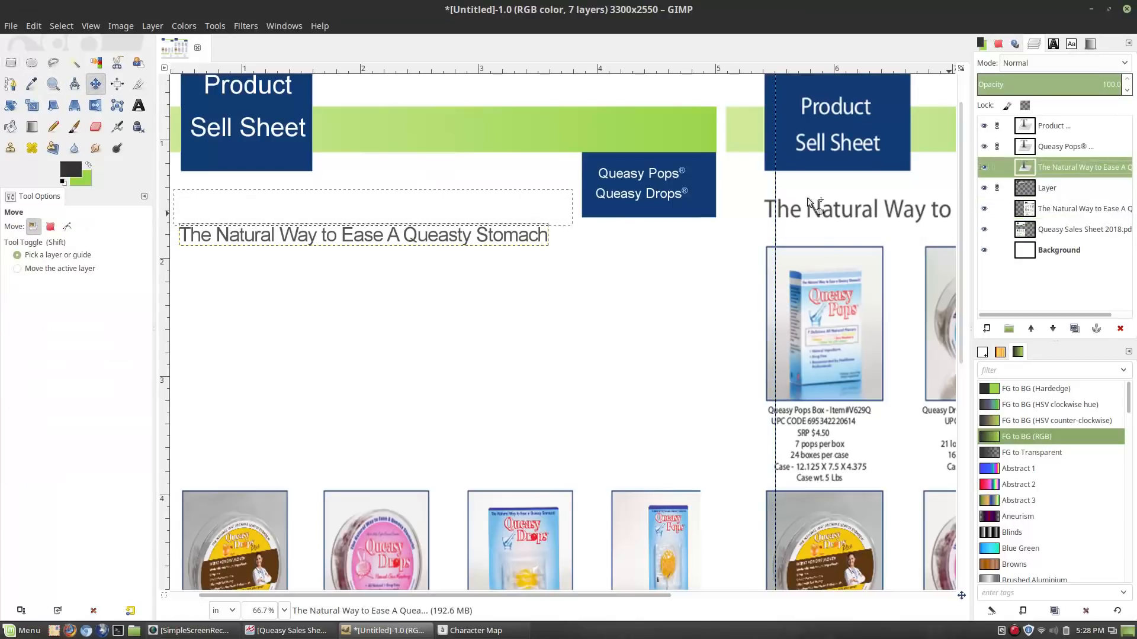
pyautogui.moveTo(363, 289); pyautogui.dragTo(368, 246)
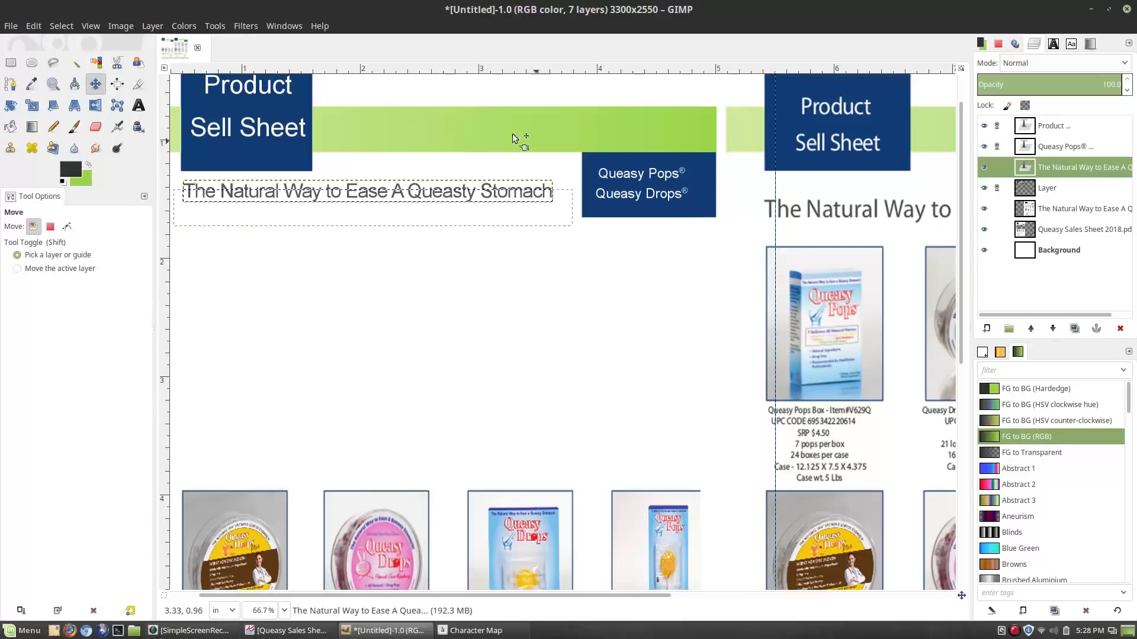
# Step: Create a layer group above the tagline's layer and name it FlierTop
pyautogui.click(996, 168)
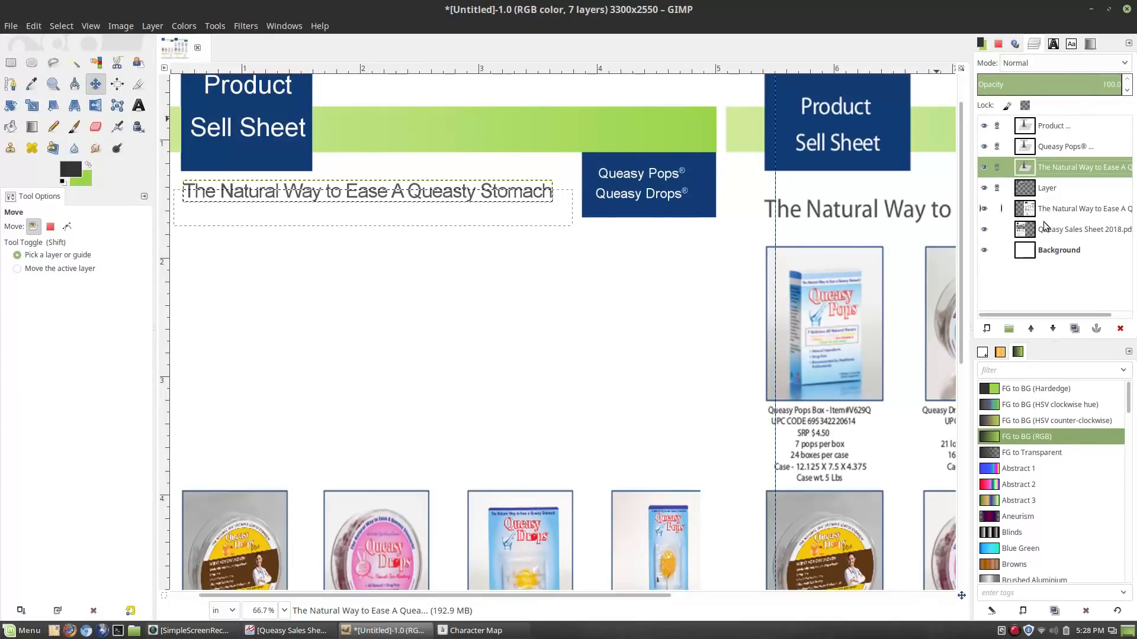
pyautogui.click(1010, 329)
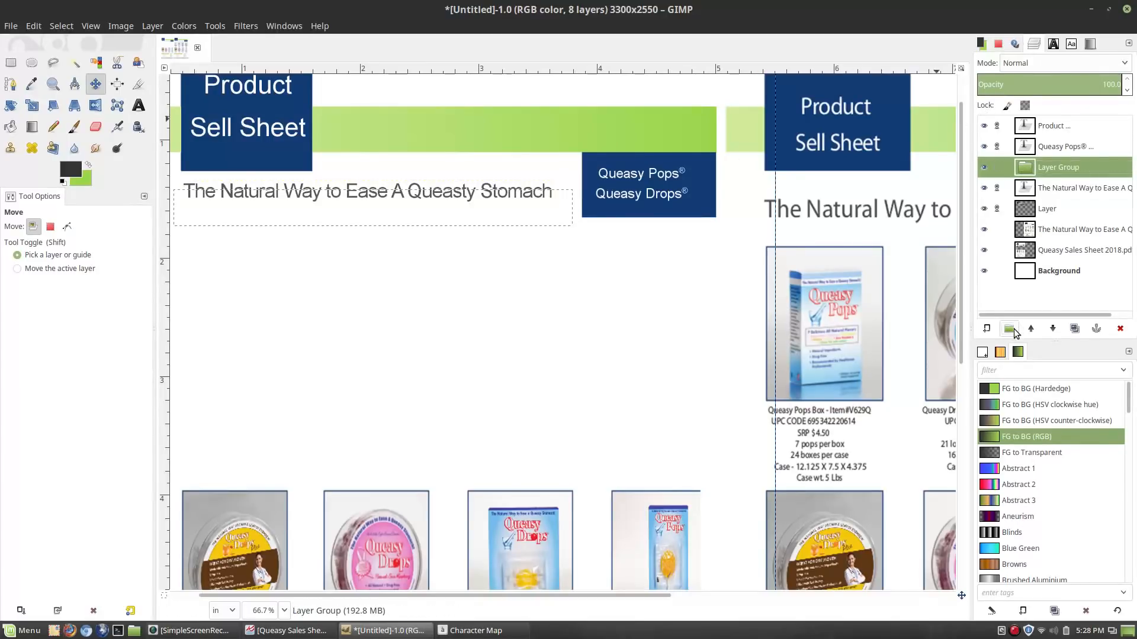
pyautogui.doubleClick(1064, 168)
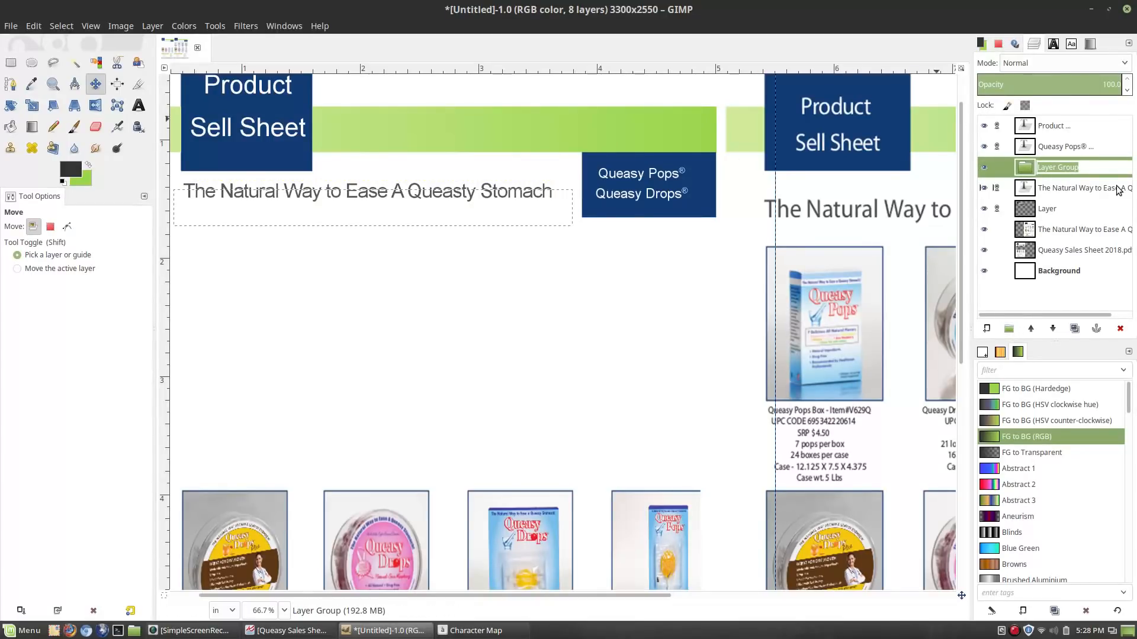
pyautogui.write('FlierTop')
pyautogui.press('Return')
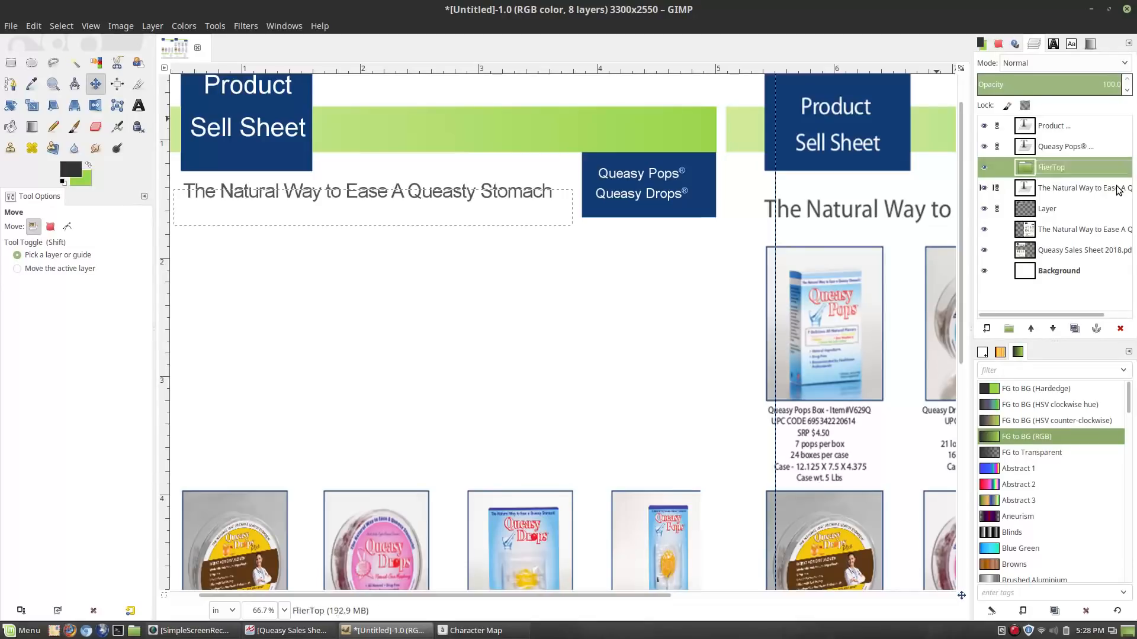
# Step: Move the left sheet's three header text layers and the layer named Layer into FlierTop, collapse the group and check it by toggling its visibility
pyautogui.moveTo(1048, 168); pyautogui.dragTo(1056, 129)
pyautogui.click(1060, 168)
pyautogui.moveTo(1059, 168); pyautogui.dragTo(1074, 194)
pyautogui.click(1008, 126)
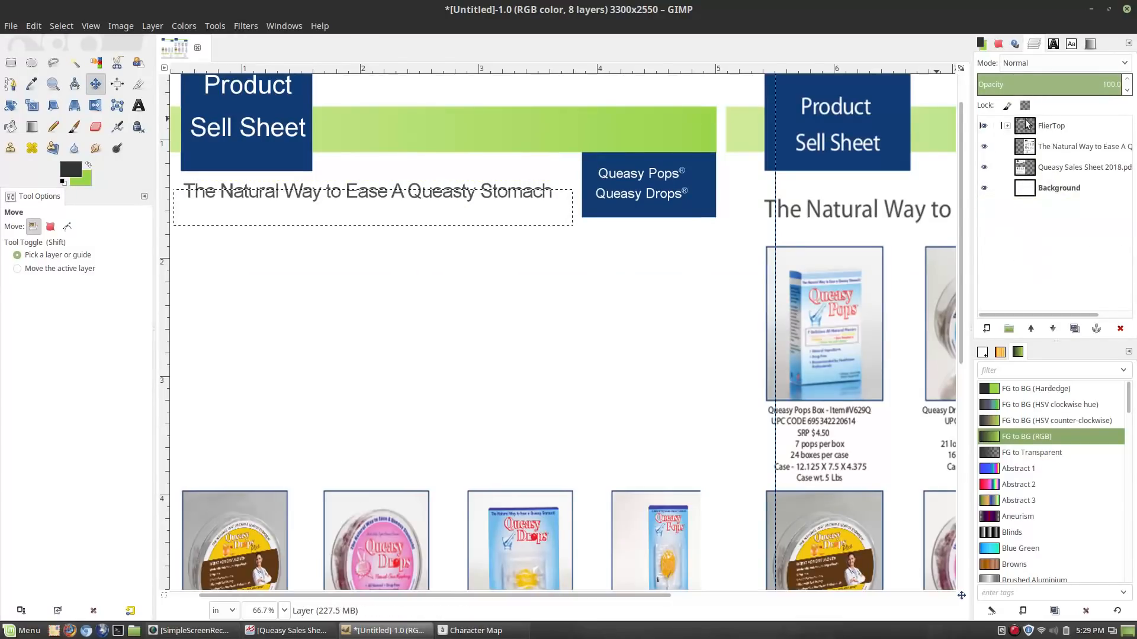
pyautogui.click(986, 127)
pyautogui.click(986, 127)
pyautogui.click(986, 127)
pyautogui.click(986, 127)
# Step: Switch to the file manager, open products.zip from the Desktop folder, extract all its files there and show the extracted files
pyautogui.scroll(-1, 467, 285)
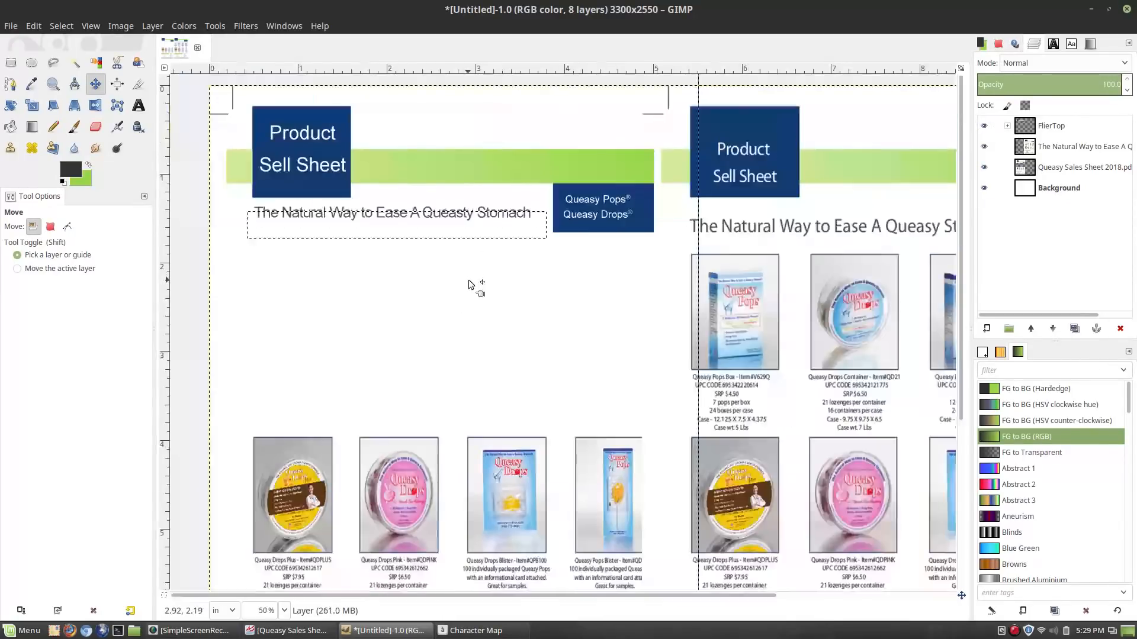
pyautogui.scroll(-2, 424, 368)
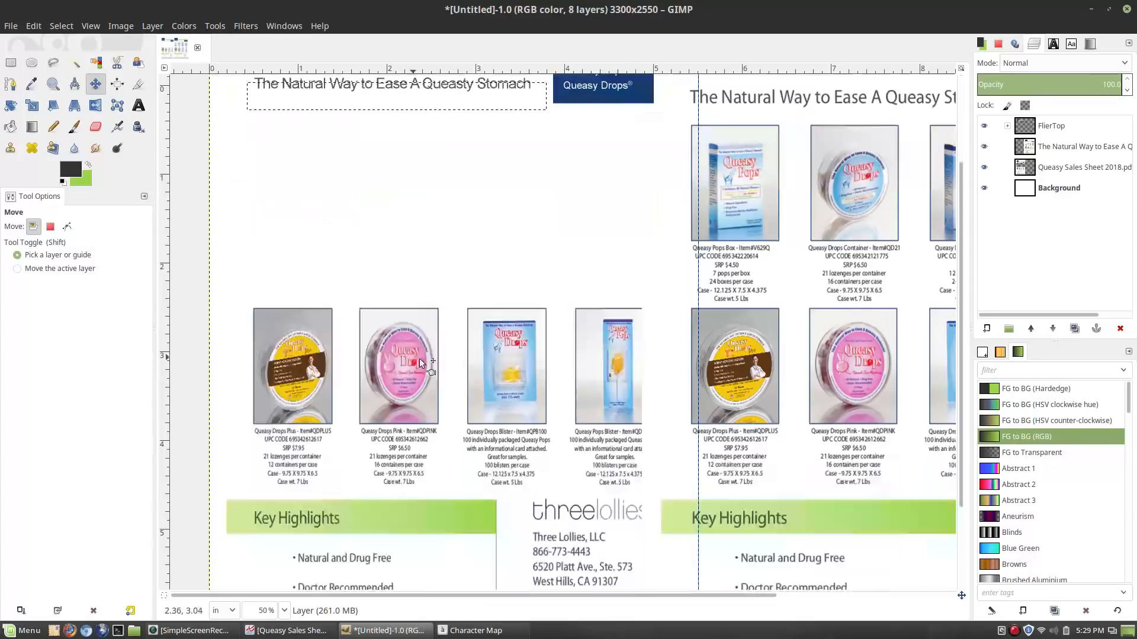
pyautogui.scroll(1, 418, 368)
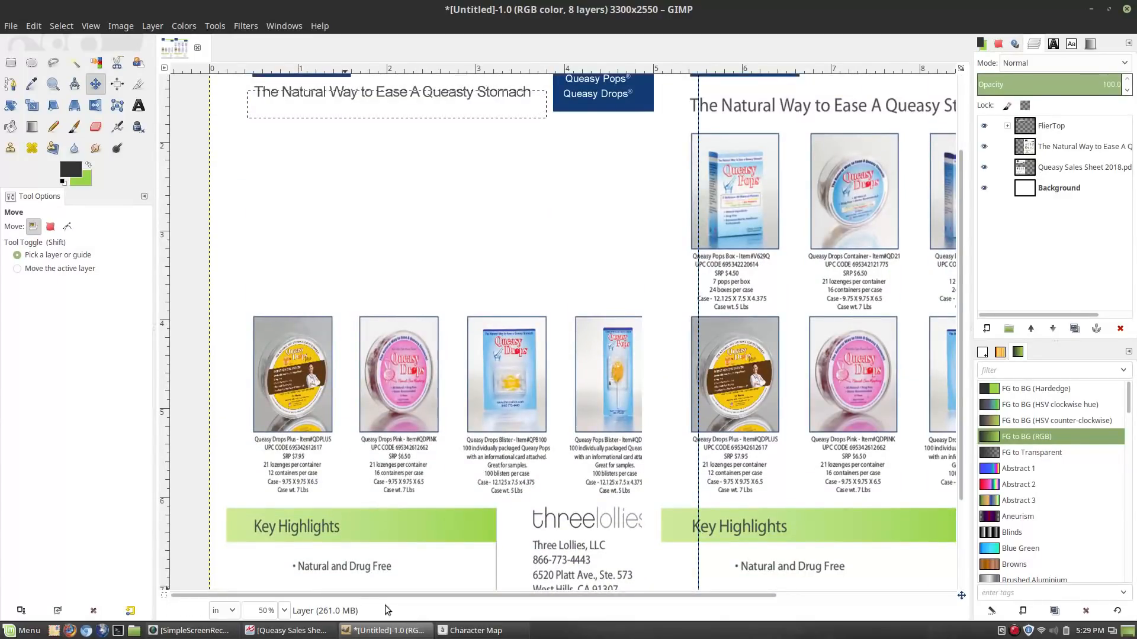
pyautogui.click(134, 631)
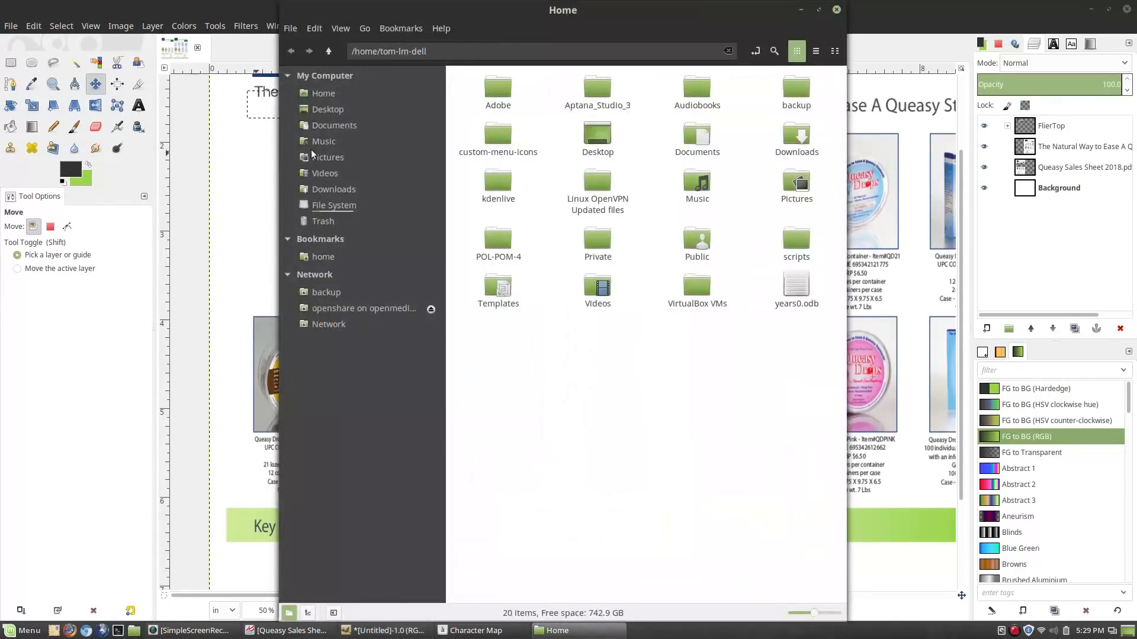
pyautogui.click(326, 111)
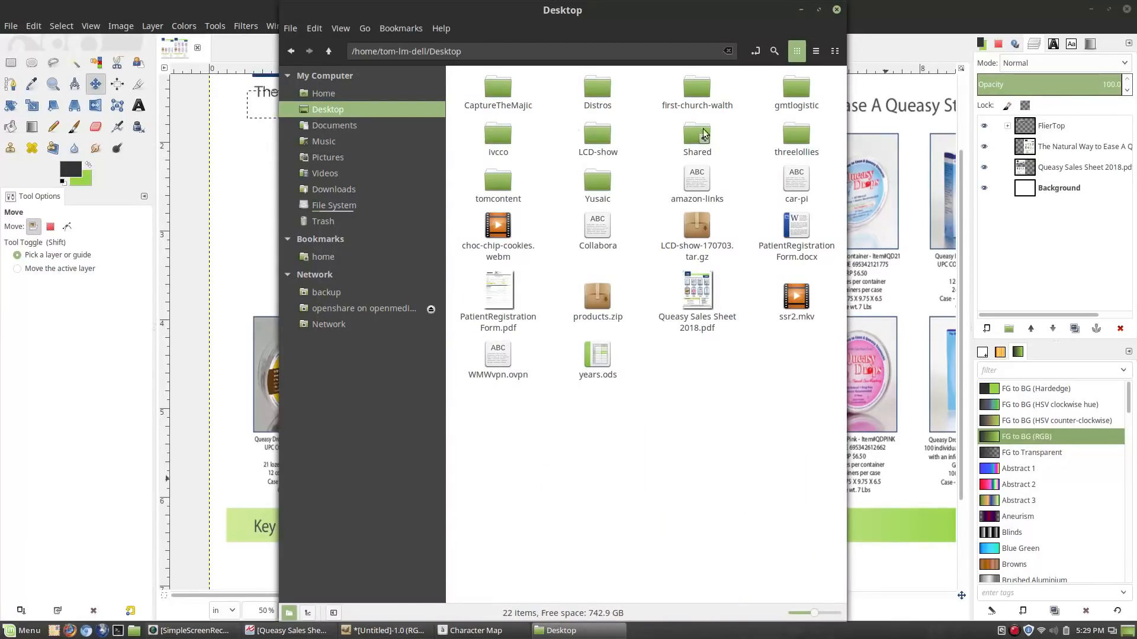
pyautogui.doubleClick(603, 301)
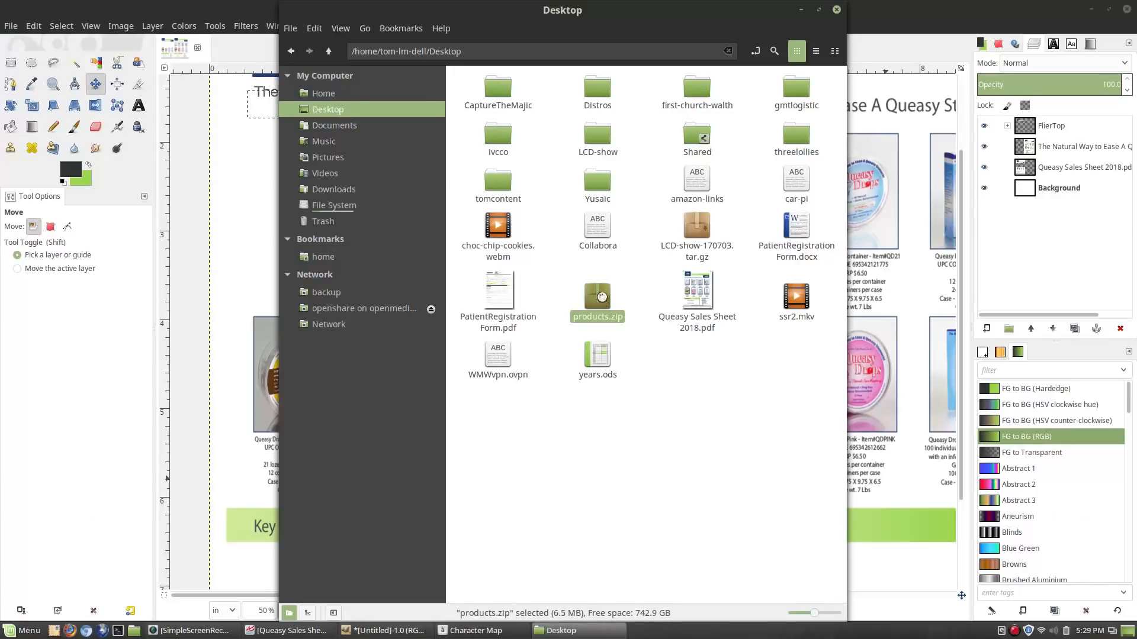
pyautogui.moveTo(488, 16); pyautogui.dragTo(534, 50)
pyautogui.click(354, 83)
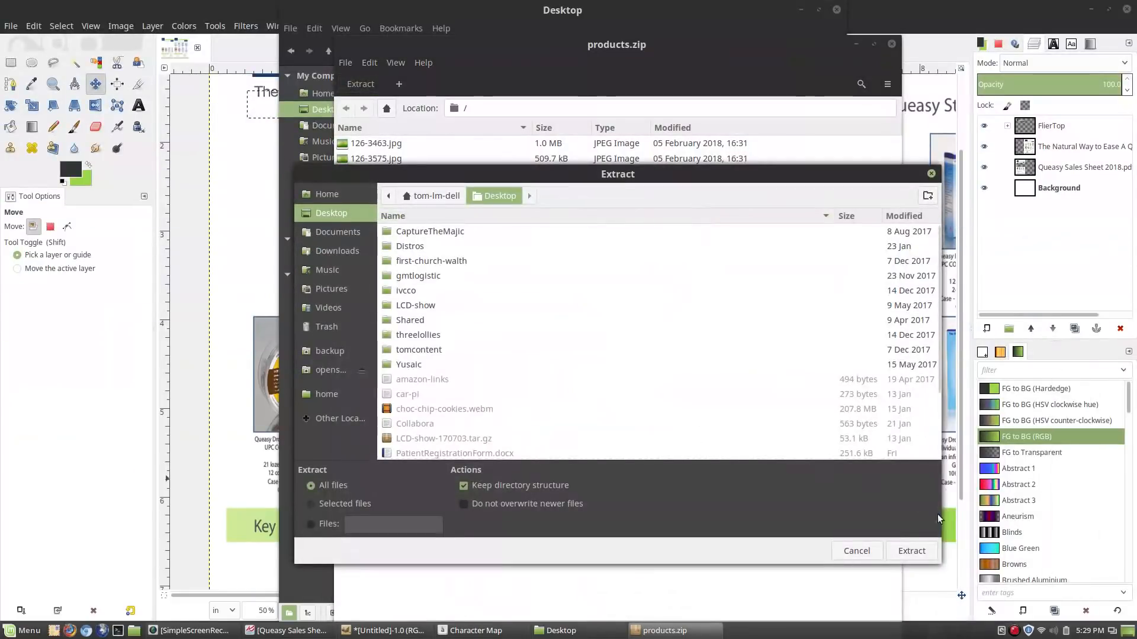
pyautogui.click(911, 551)
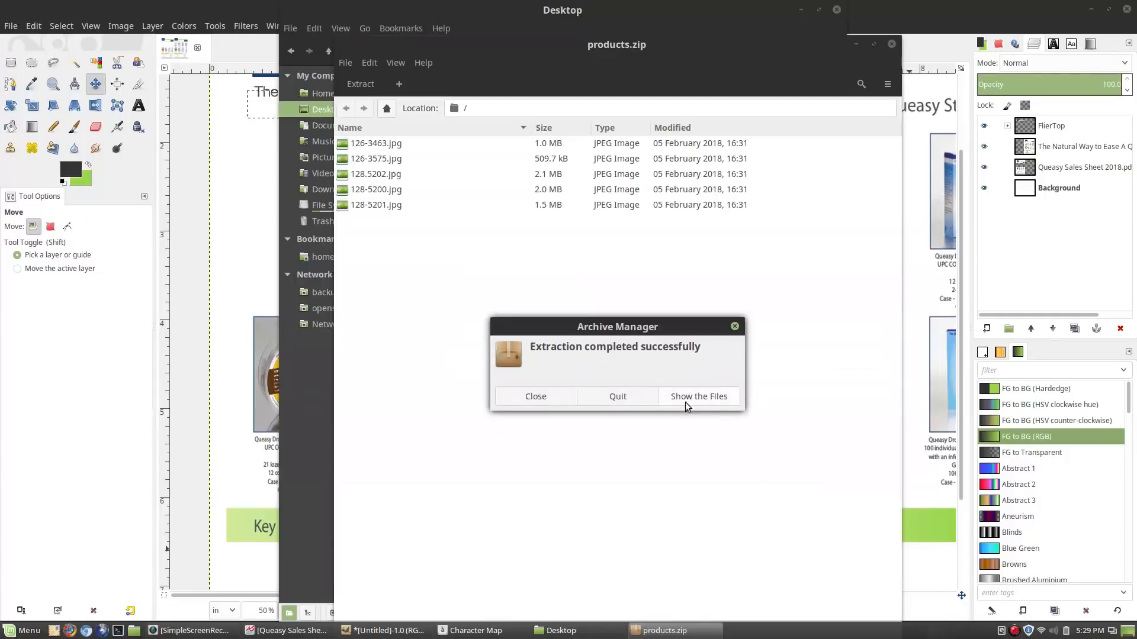
pyautogui.click(677, 399)
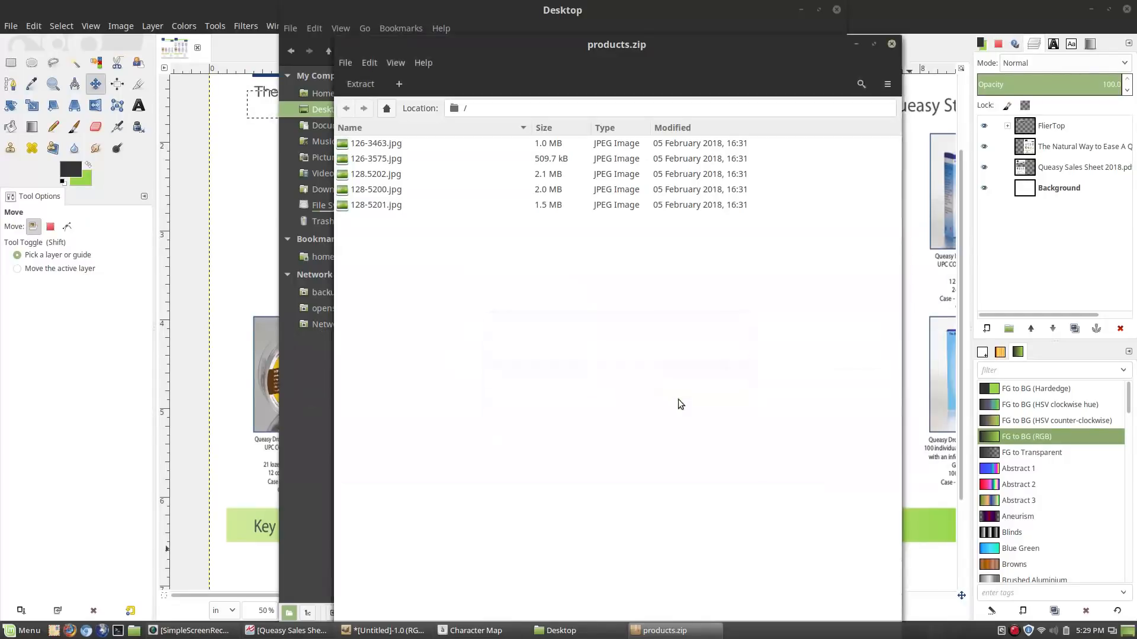
# Step: Look through the five extracted product JPEGs in the Desktop folder, and put away the file and archive windows to return to GIMP
pyautogui.click(702, 200)
pyautogui.click(781, 212)
pyautogui.click(527, 240)
pyautogui.click(597, 246)
pyautogui.click(695, 252)
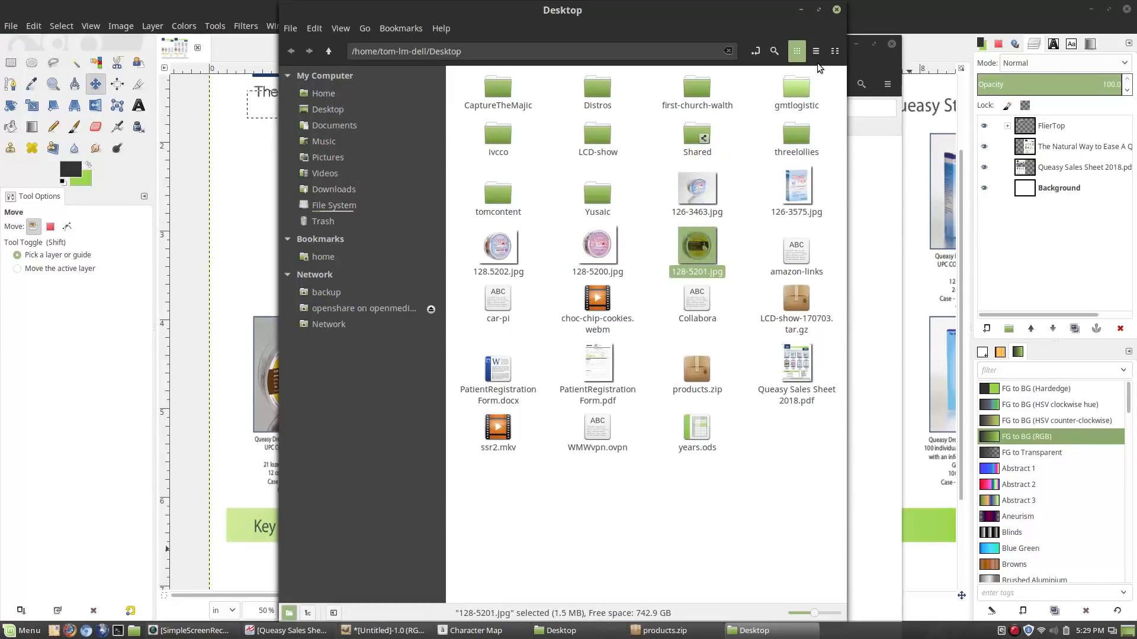
pyautogui.click(802, 9)
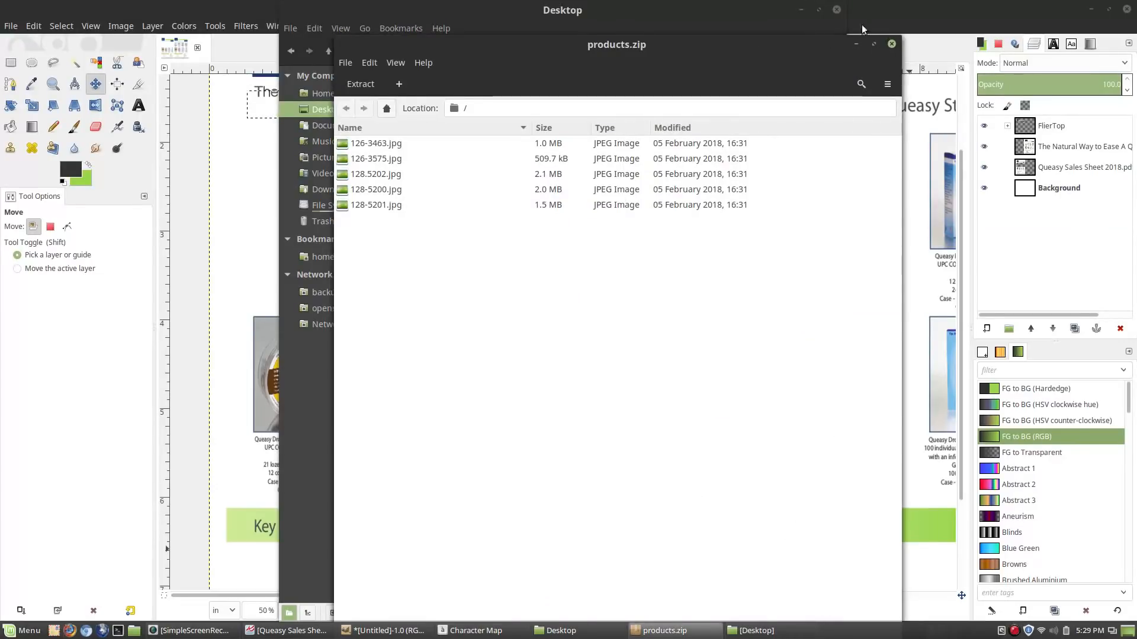
pyautogui.click(891, 44)
pyautogui.click(836, 9)
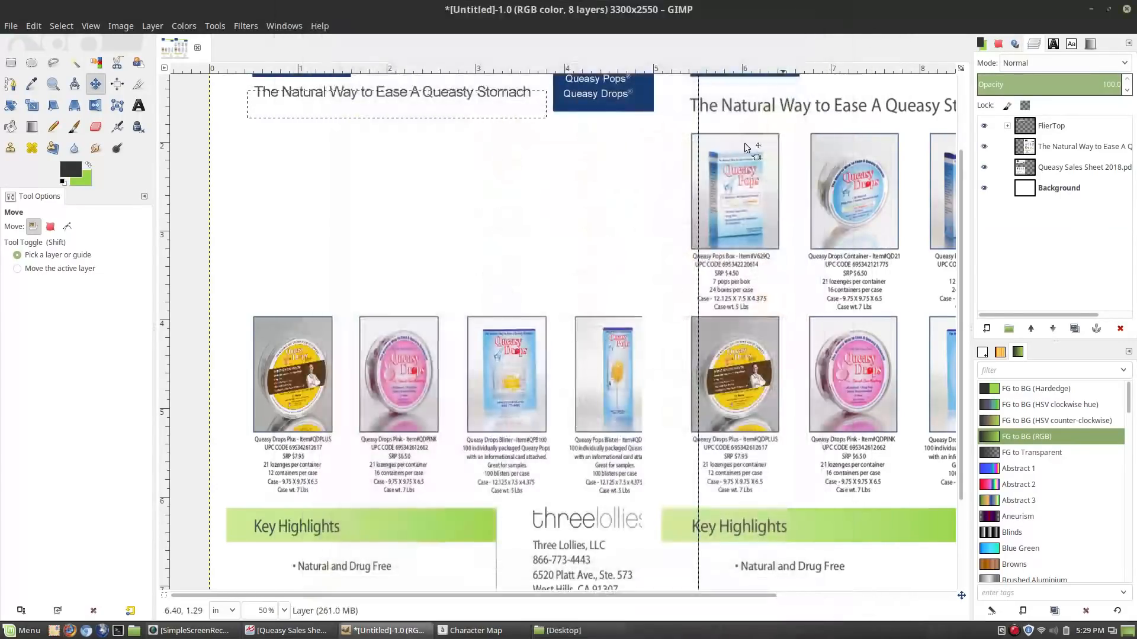
# Step: Delete the layer holding the right sales sheet, directly above the Queasy Sales Sheet 2018.pdf layer
pyautogui.scroll(-3, 476, 261)
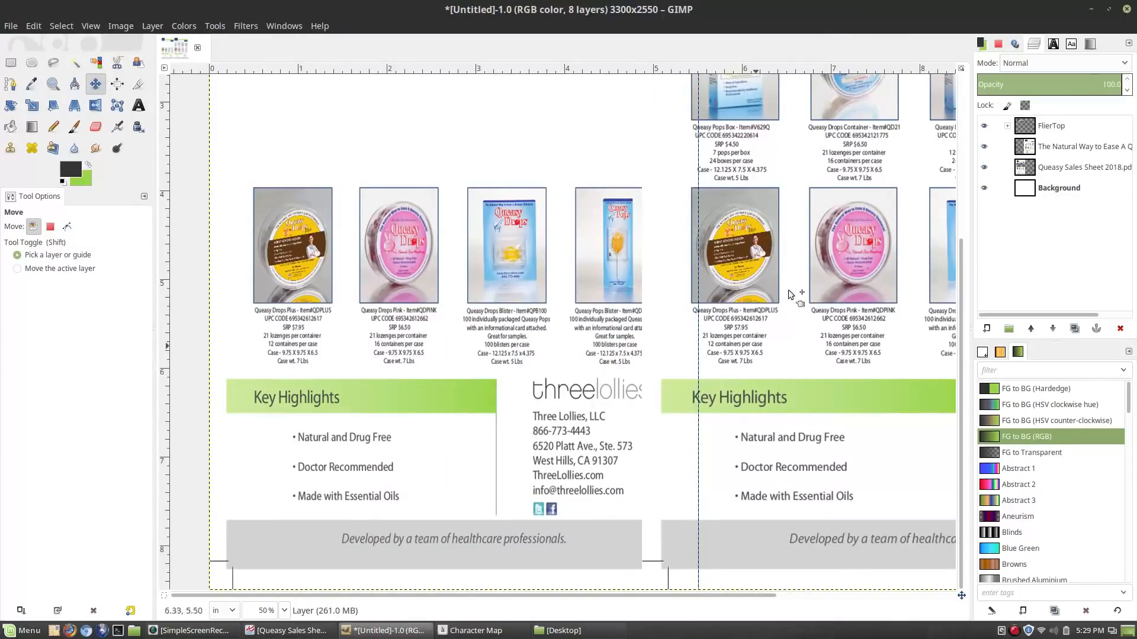
pyautogui.click(1065, 165)
pyautogui.rightClick(1052, 144)
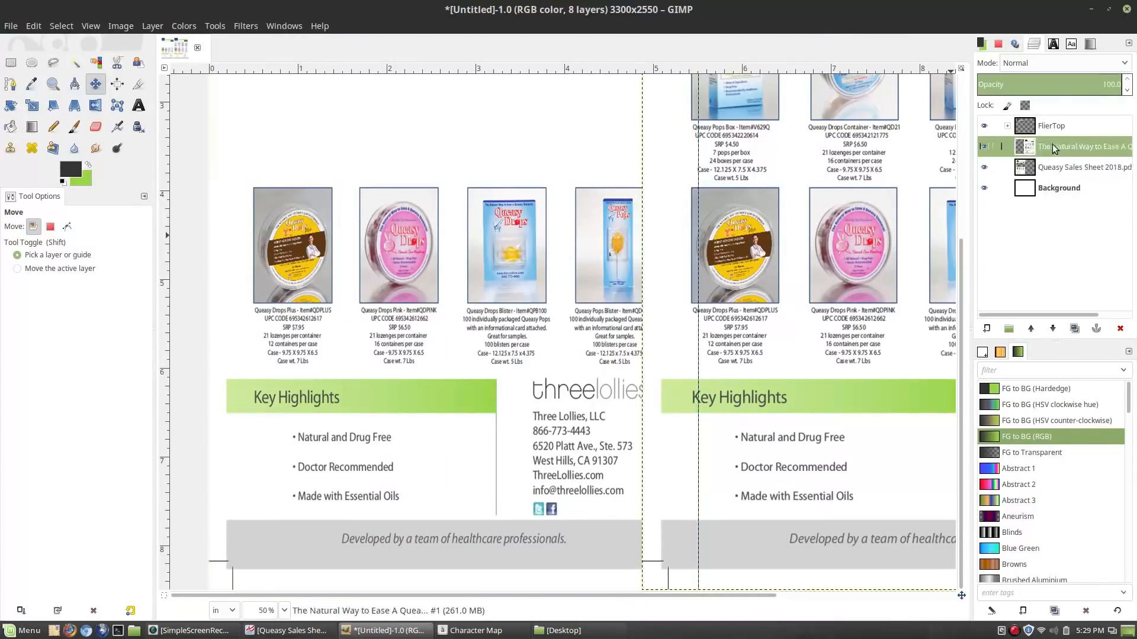
pyautogui.click(968, 273)
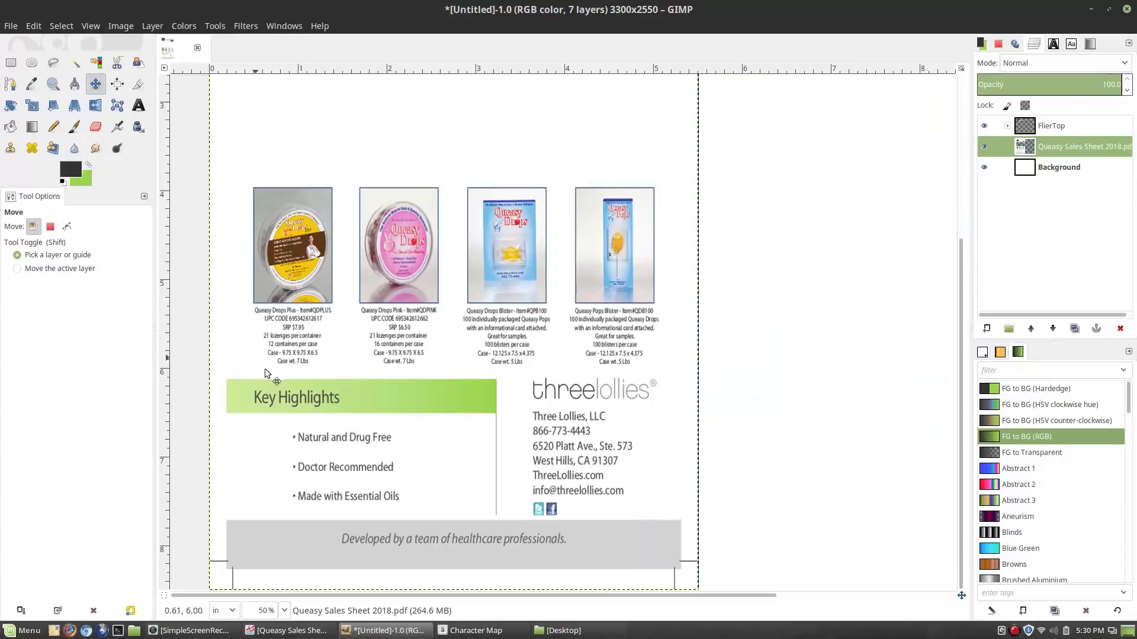
# Step: Create a layer group above the Queasy Sales Sheet 2018.pdf layer and name it FlierBottom
pyautogui.press('1')
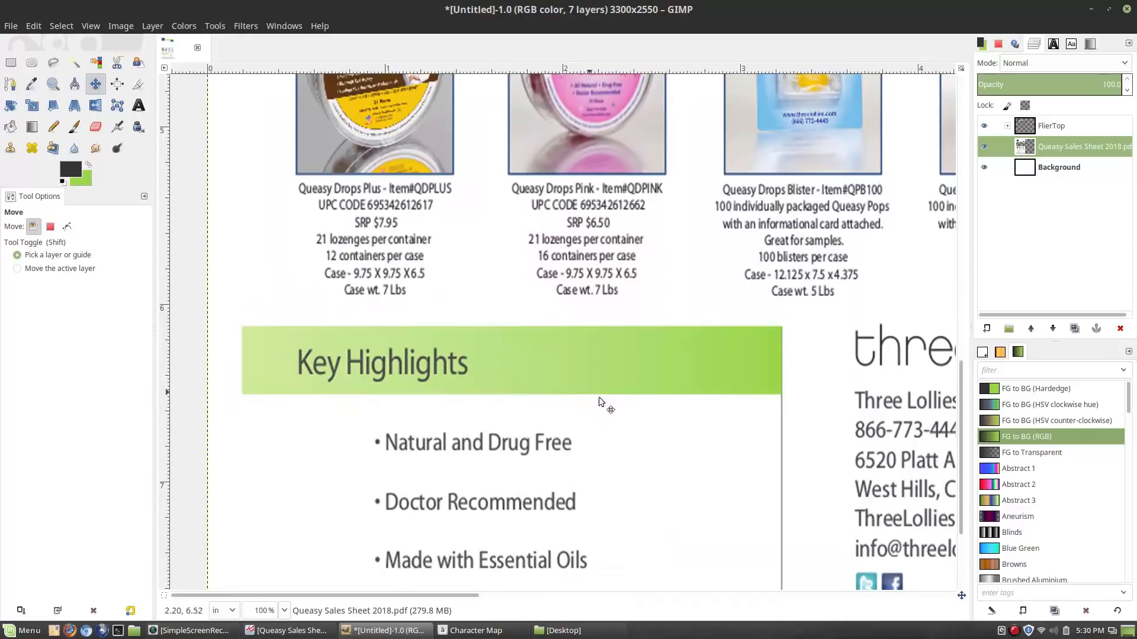
pyautogui.scroll(-3, 603, 403)
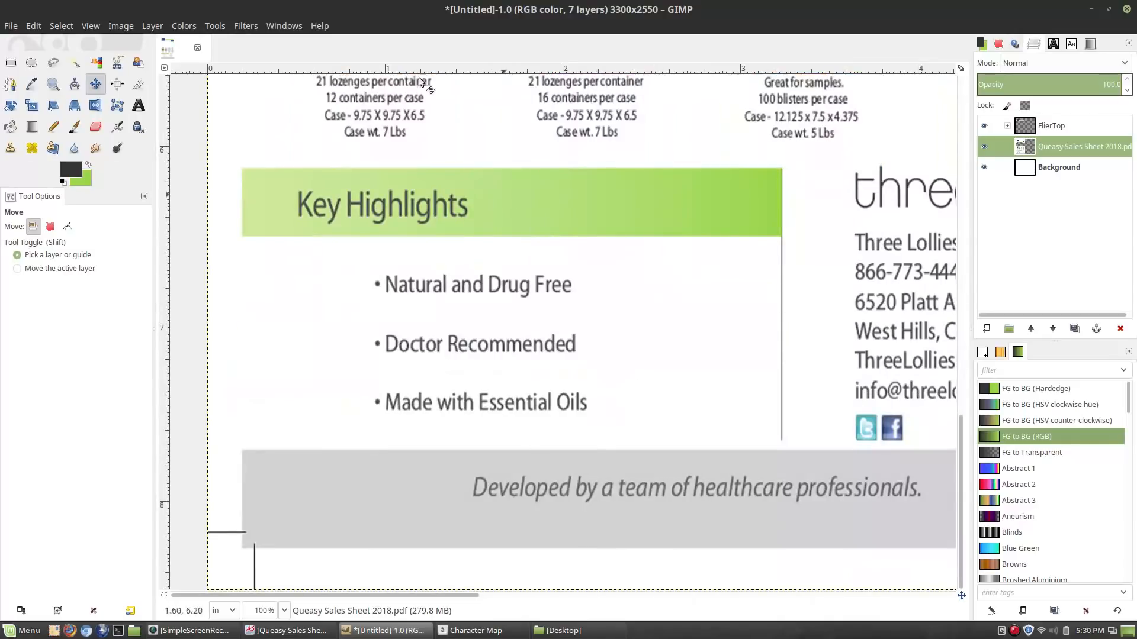
pyautogui.scroll(5, 549, 208)
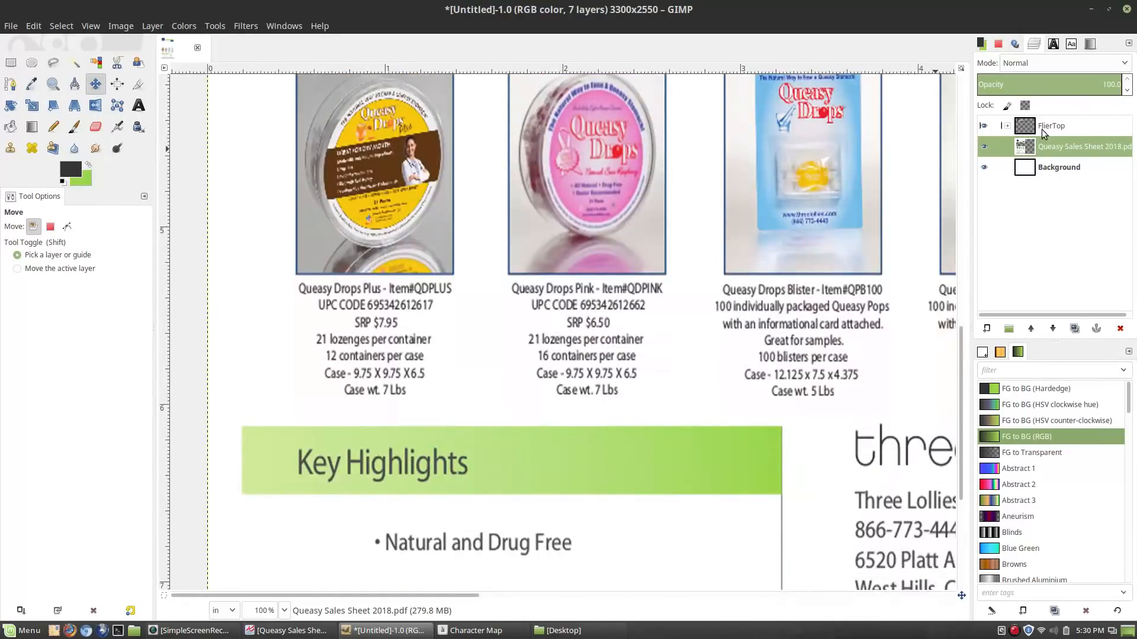
pyautogui.click(1008, 328)
pyautogui.doubleClick(1059, 147)
pyautogui.write('Flier')
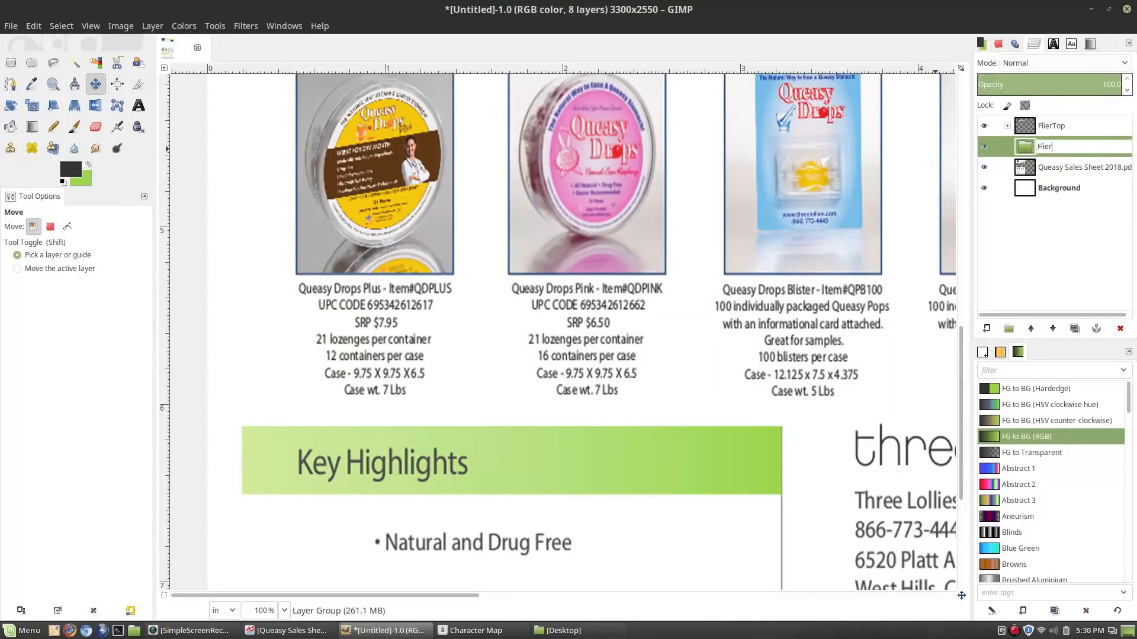
pyautogui.write('Bottom')
pyautogui.press('Return')
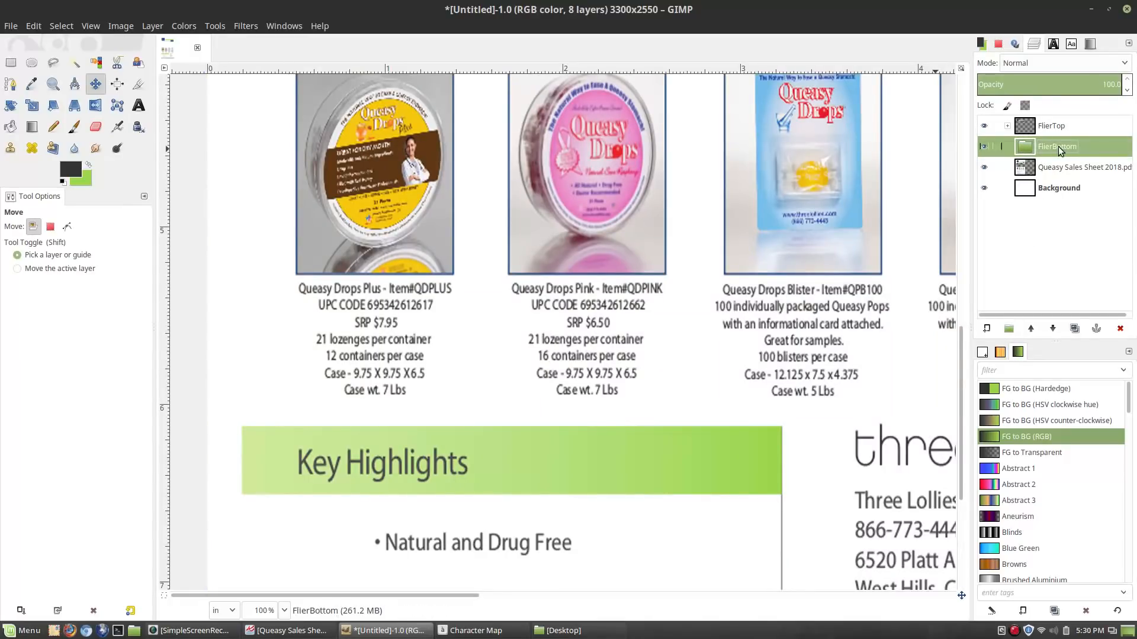
# Step: Make a rectangular selection around the green Key Highlights bar, about 913 × 116 px
pyautogui.click(11, 63)
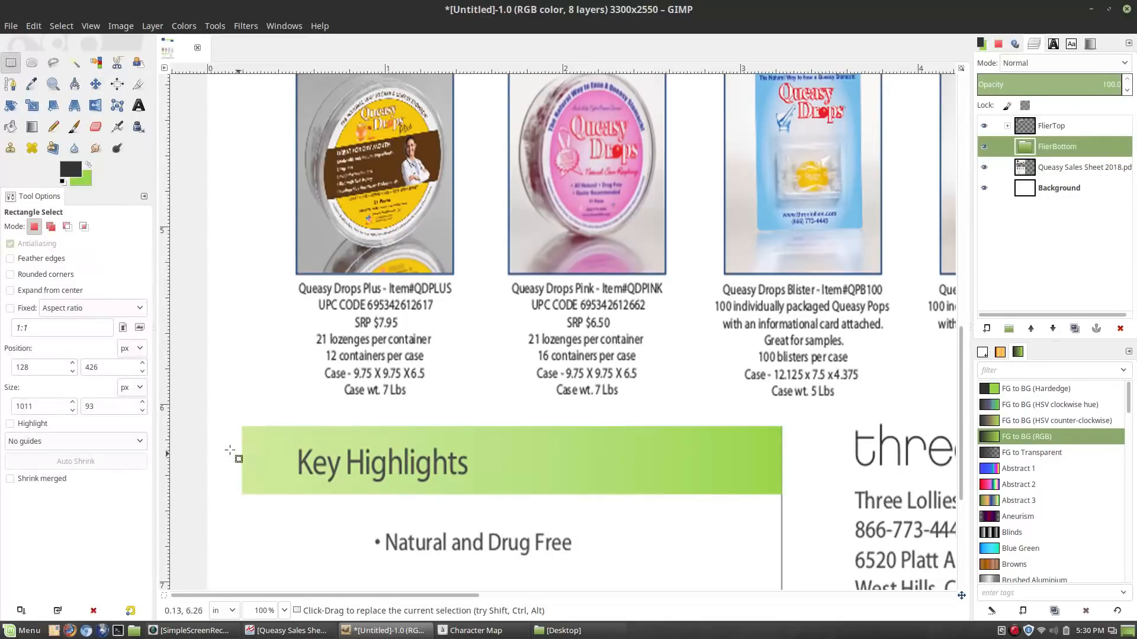
pyautogui.scroll(2, 258, 459)
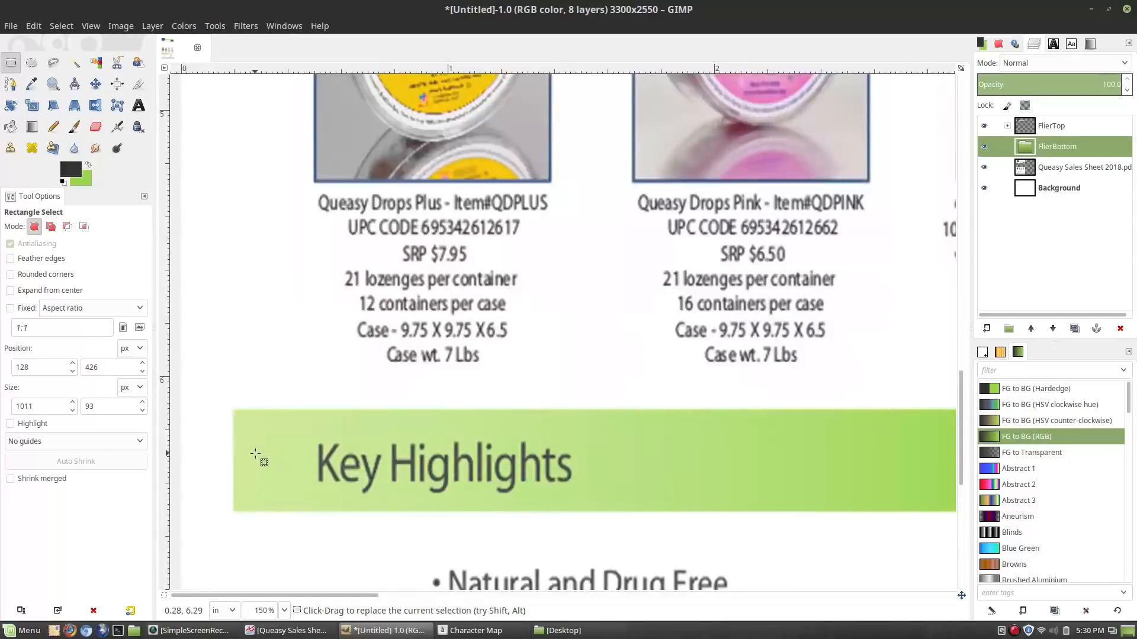
pyautogui.moveTo(226, 394); pyautogui.dragTo(812, 531)
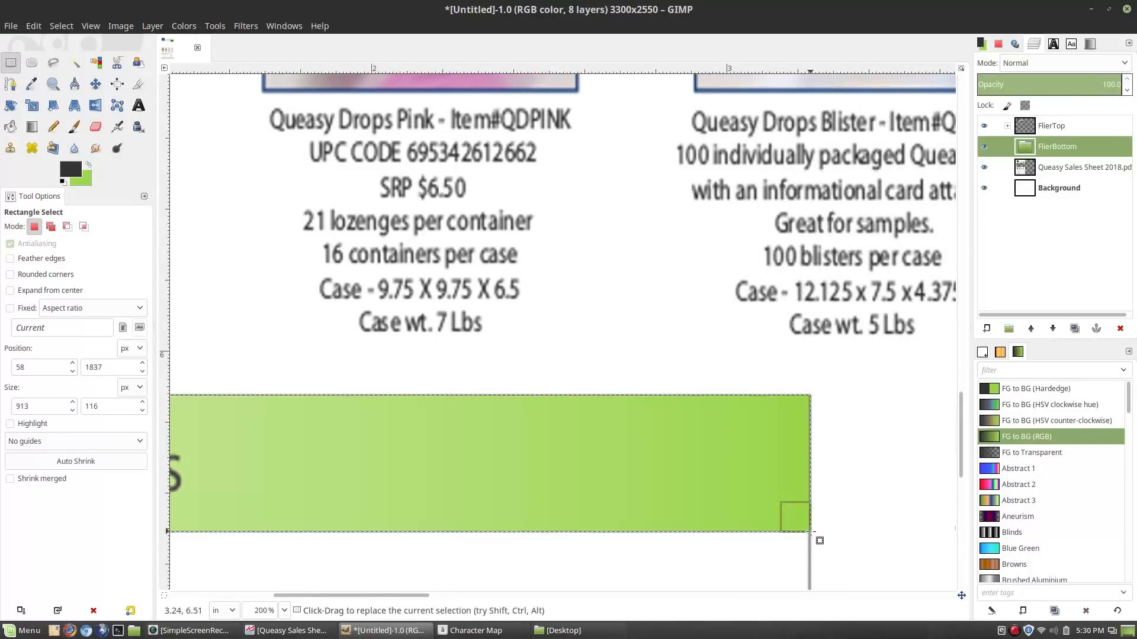
pyautogui.keyDown('ctrl'); pyautogui.scroll(-2, 839, 535); pyautogui.keyUp('ctrl')
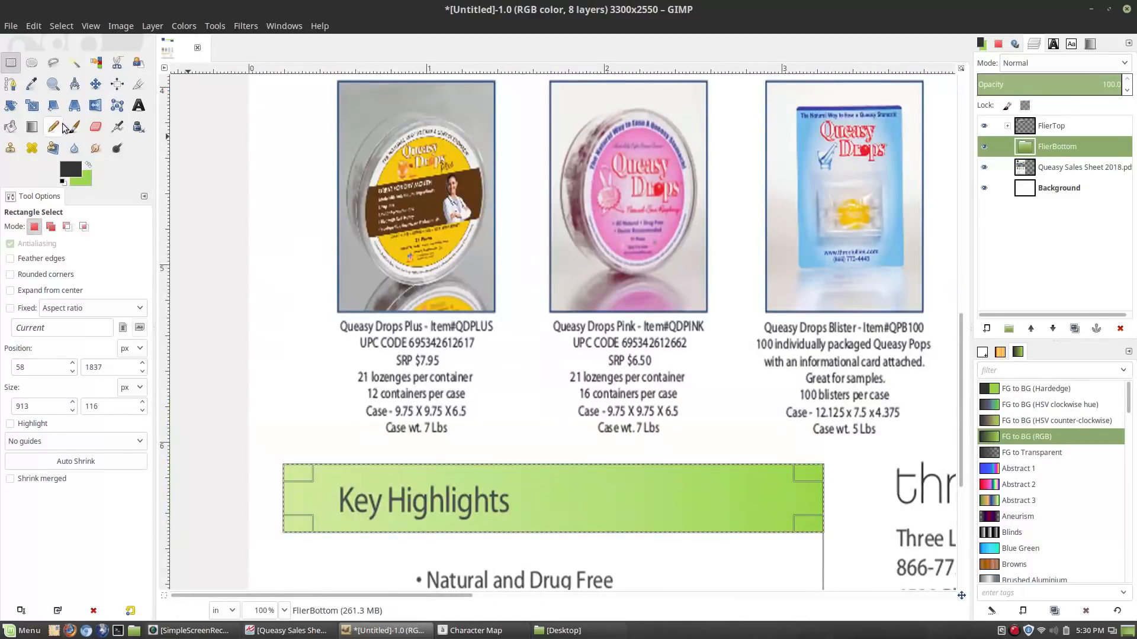
# Step: Set the foreground to the light green from the colour history and keep the background at green 9ad649
pyautogui.click(74, 171)
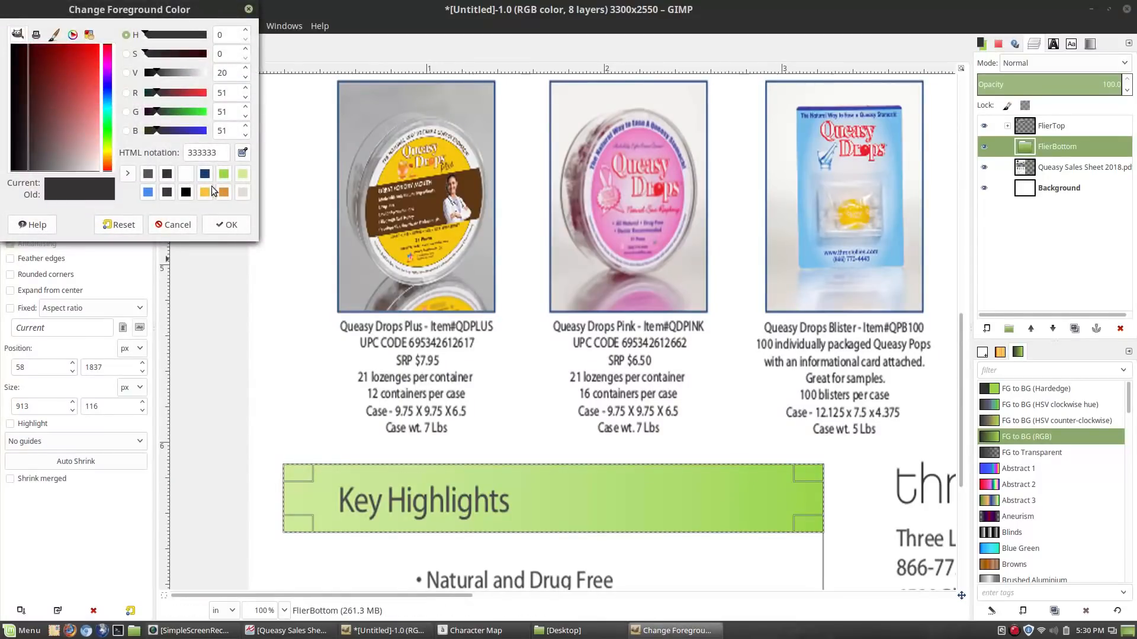
pyautogui.click(243, 174)
pyautogui.click(228, 225)
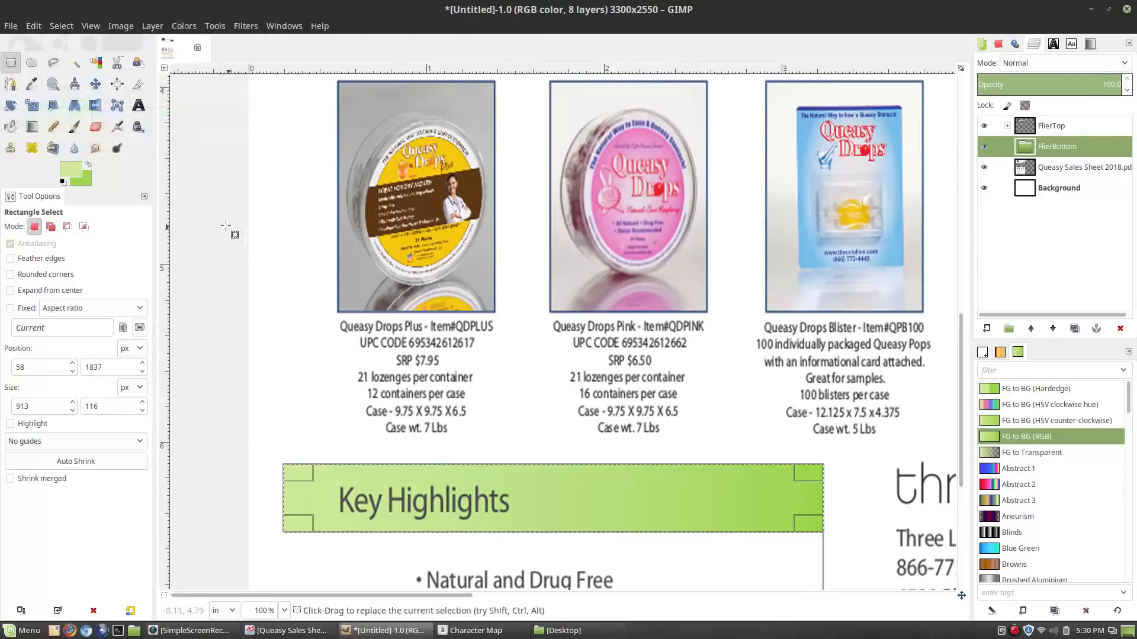
pyautogui.click(86, 181)
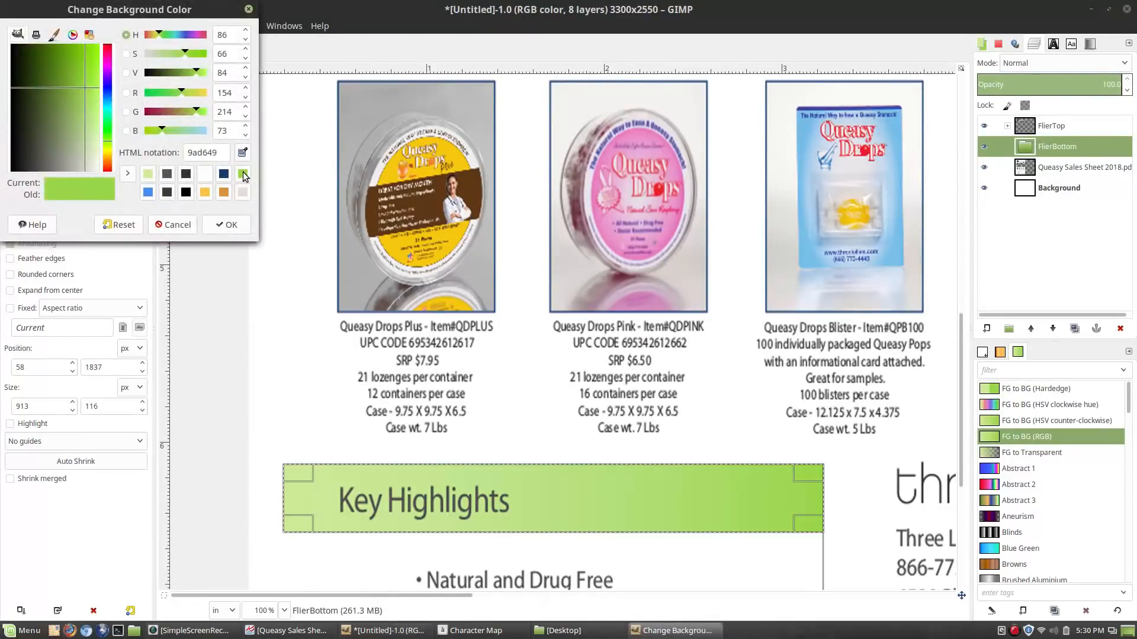
pyautogui.click(230, 225)
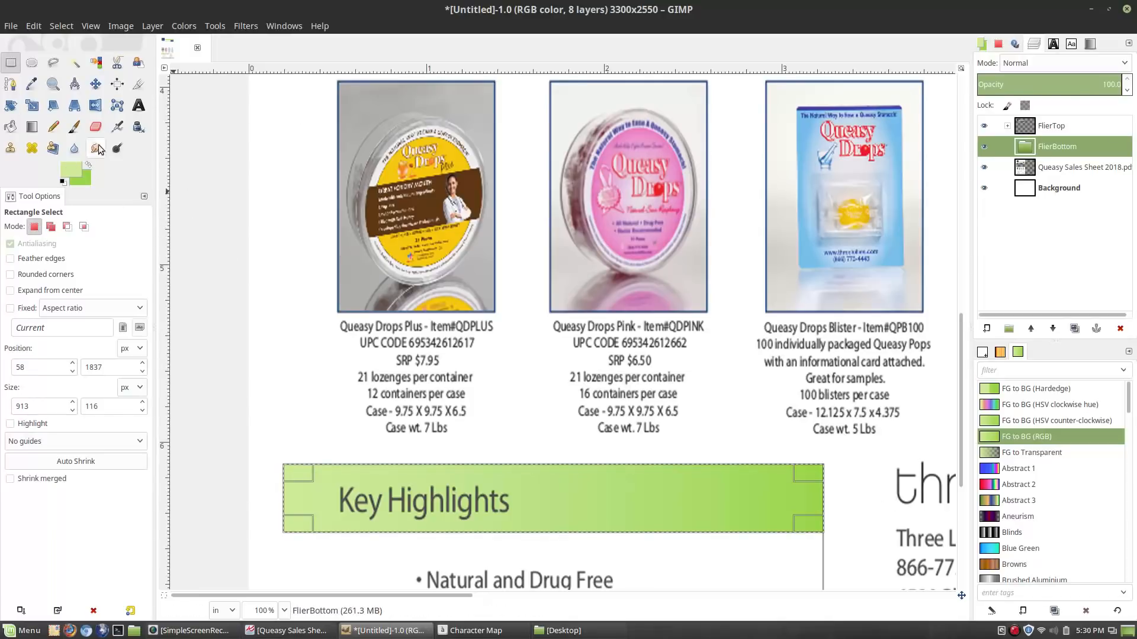
# Step: Create a transparent 3300 × 2550 px layer named BottomHighlight in the FlierBottom group and fill the selected bar with a light-to-dark green linear gradient
pyautogui.click(33, 127)
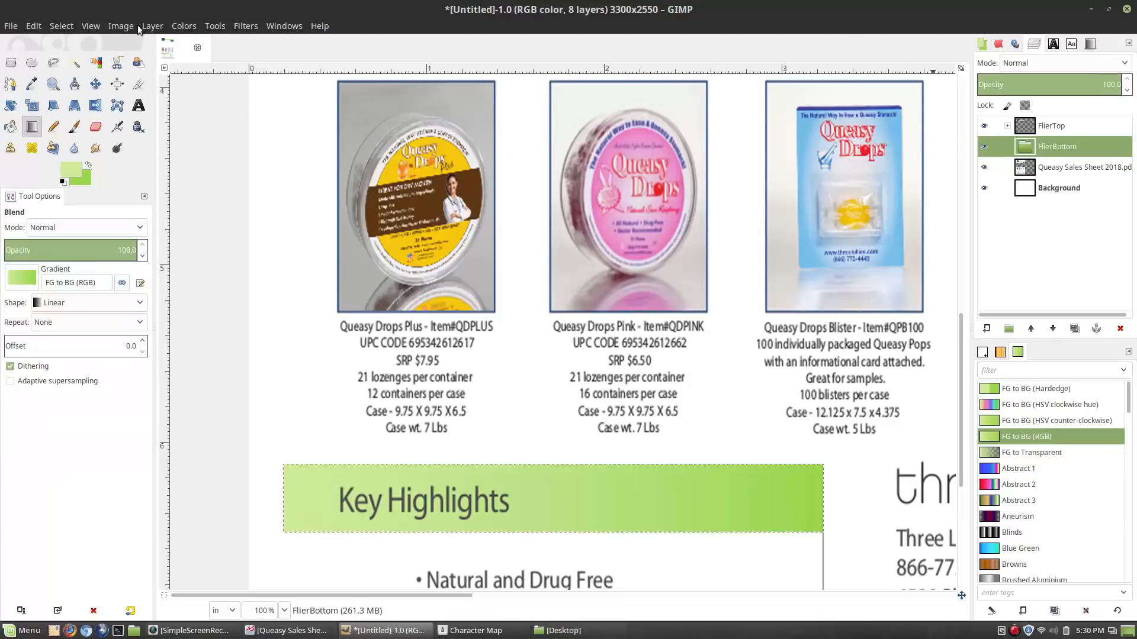
pyautogui.click(157, 26)
pyautogui.click(157, 40)
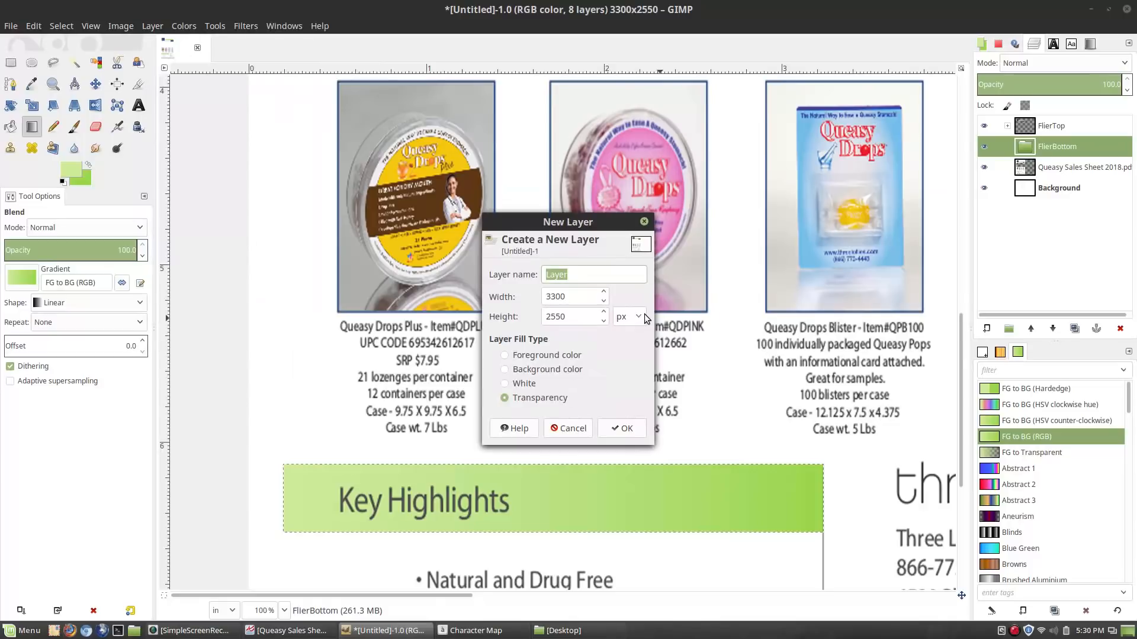
pyautogui.write('BottomHighlig')
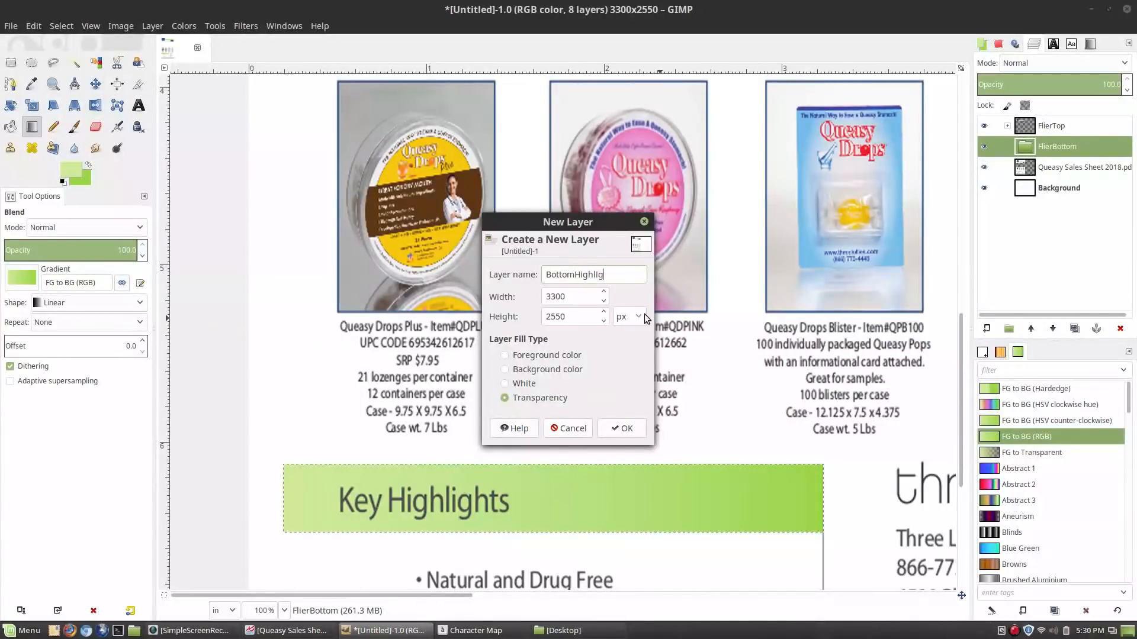
pyautogui.write('ht')
pyautogui.press('Return')
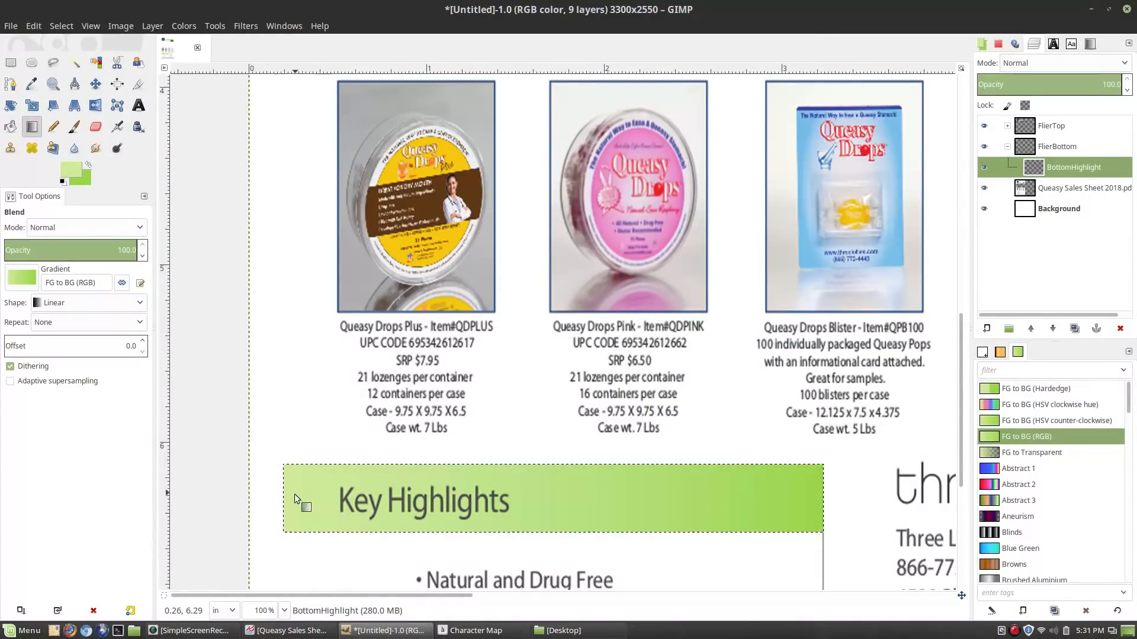
pyautogui.moveTo(284, 501); pyautogui.dragTo(821, 513)
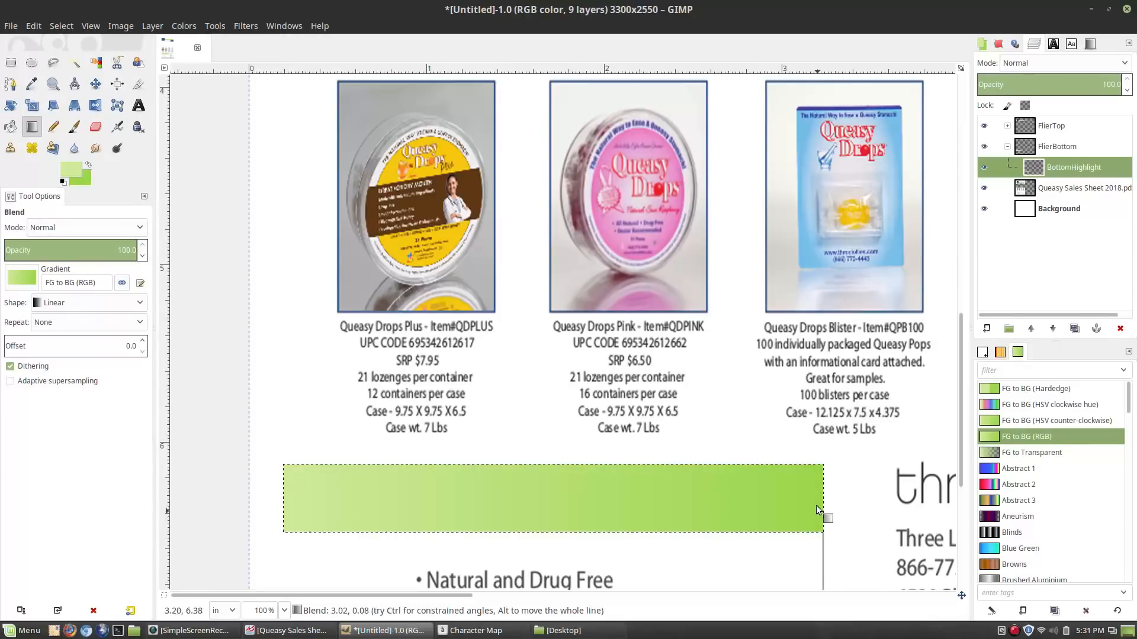
# Step: Hide the BottomHighlight layer and add the text "Key Highlights" in dark grey 75 px Arial over the original heading
pyautogui.click(983, 168)
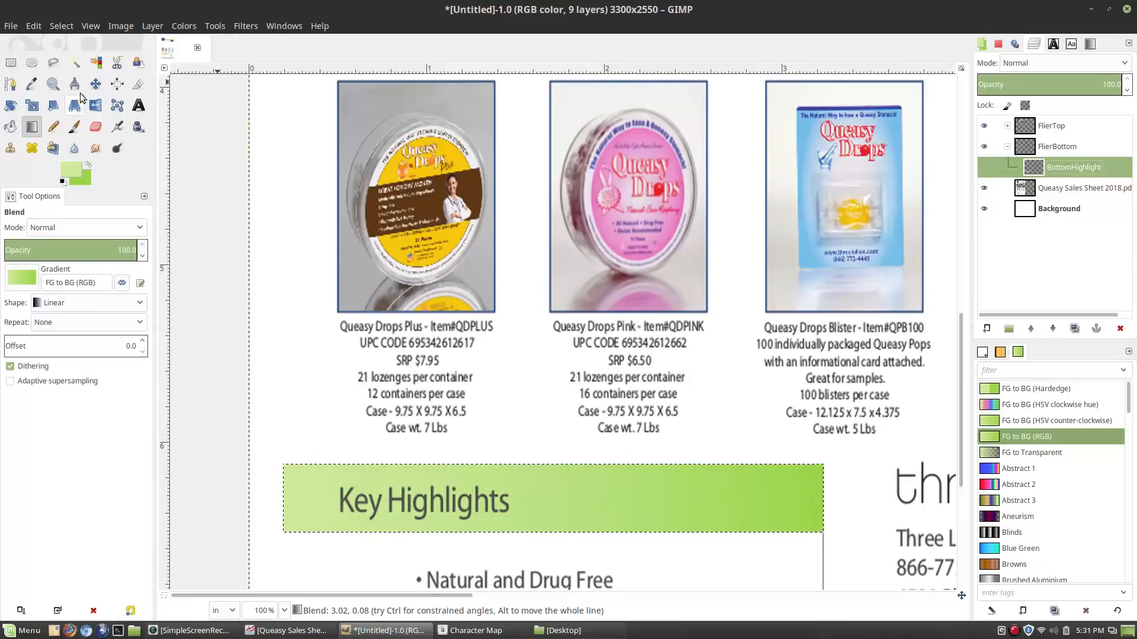
pyautogui.click(138, 105)
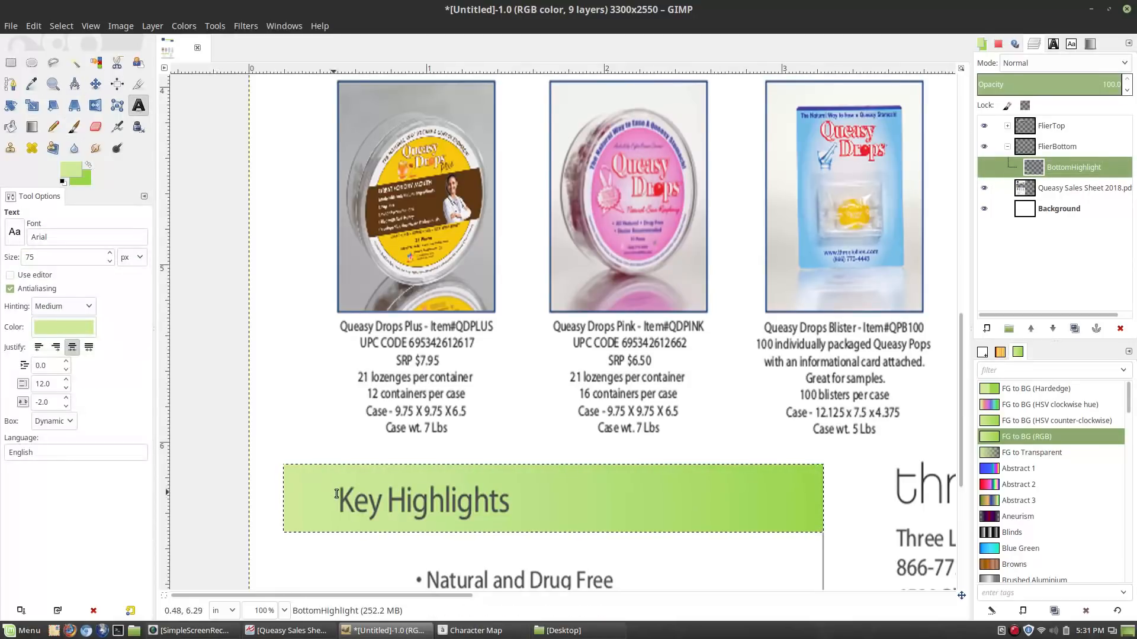
pyautogui.click(84, 328)
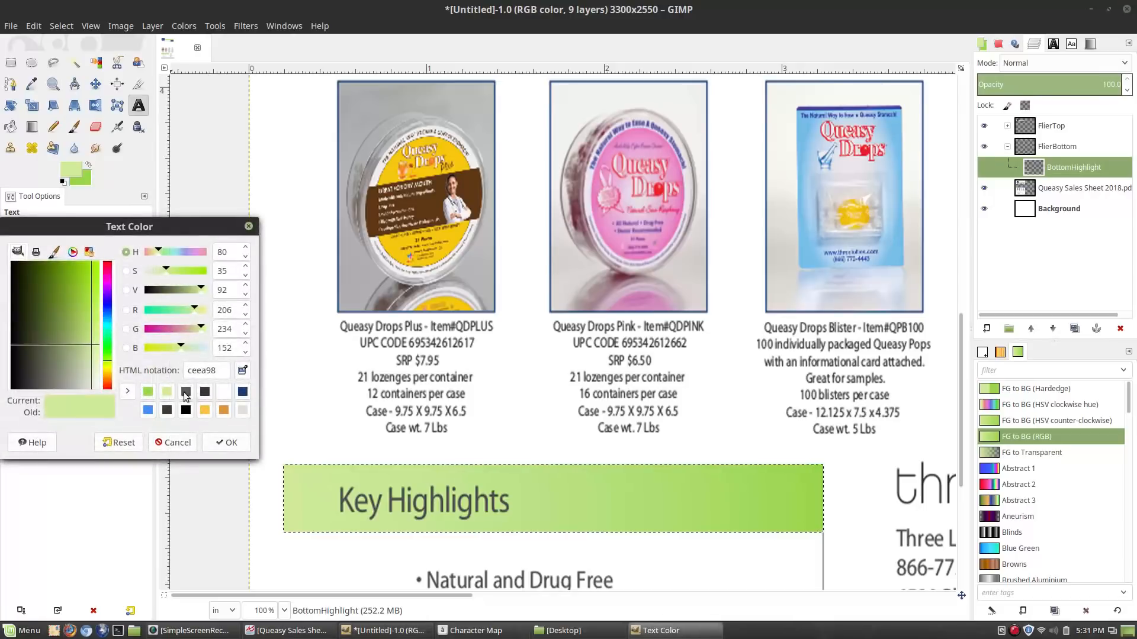
pyautogui.click(186, 393)
pyautogui.click(227, 443)
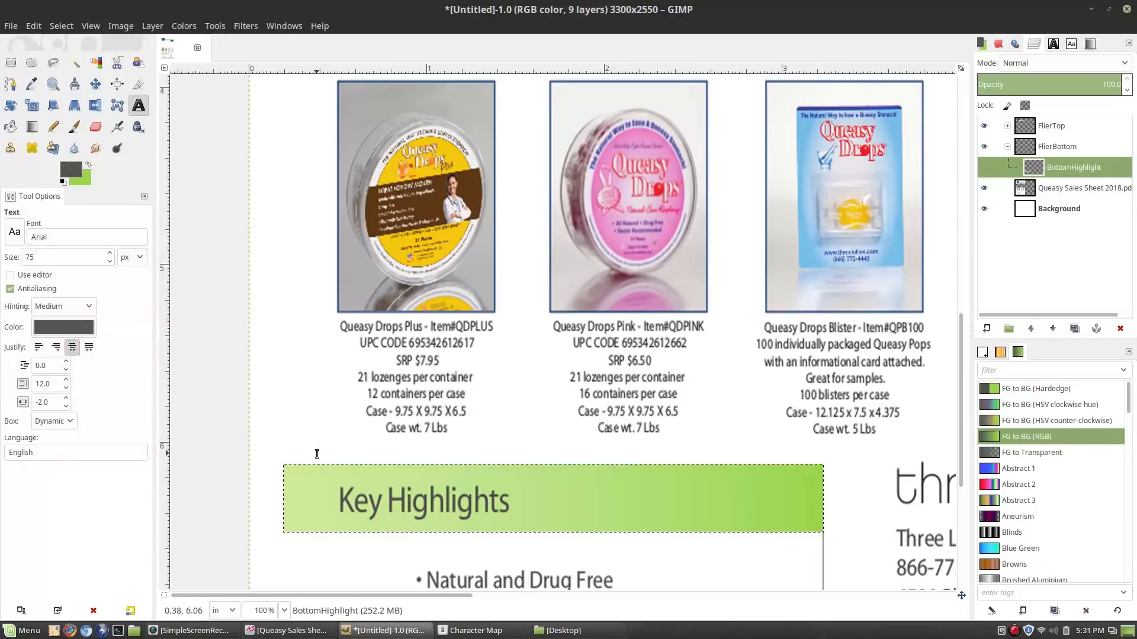
pyautogui.click(340, 493)
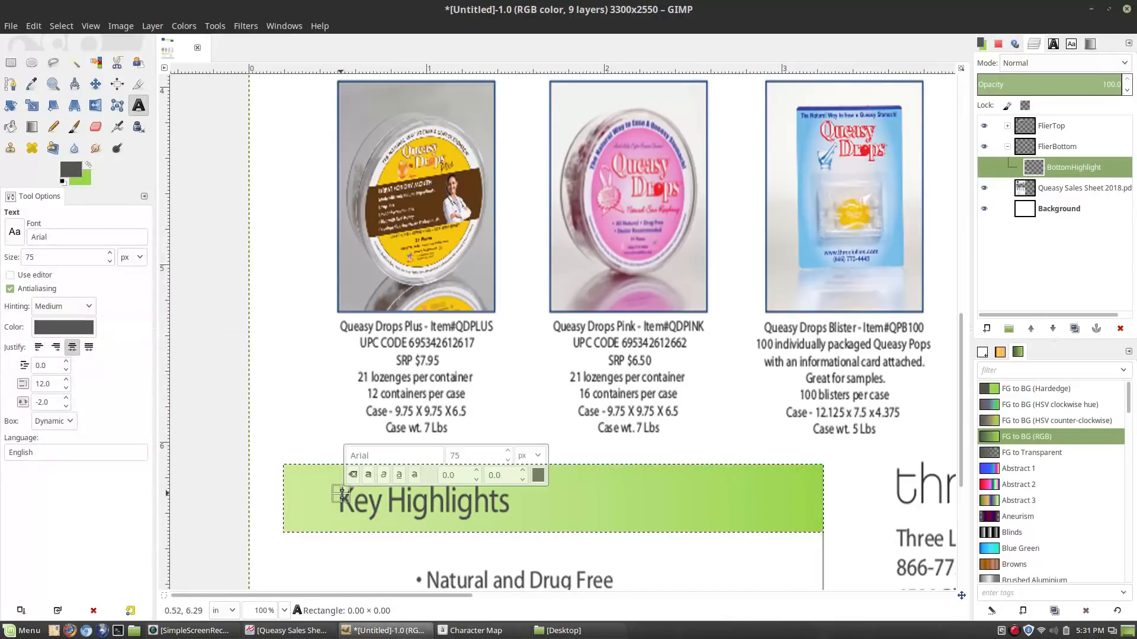
pyautogui.write('Key')
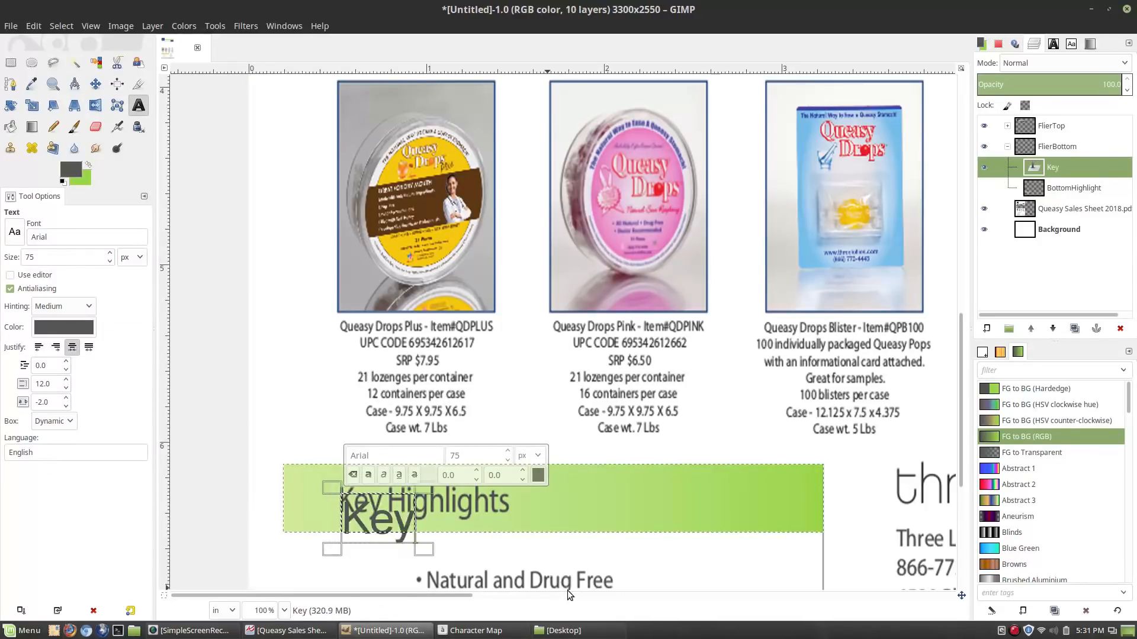
pyautogui.write(' Highlights')
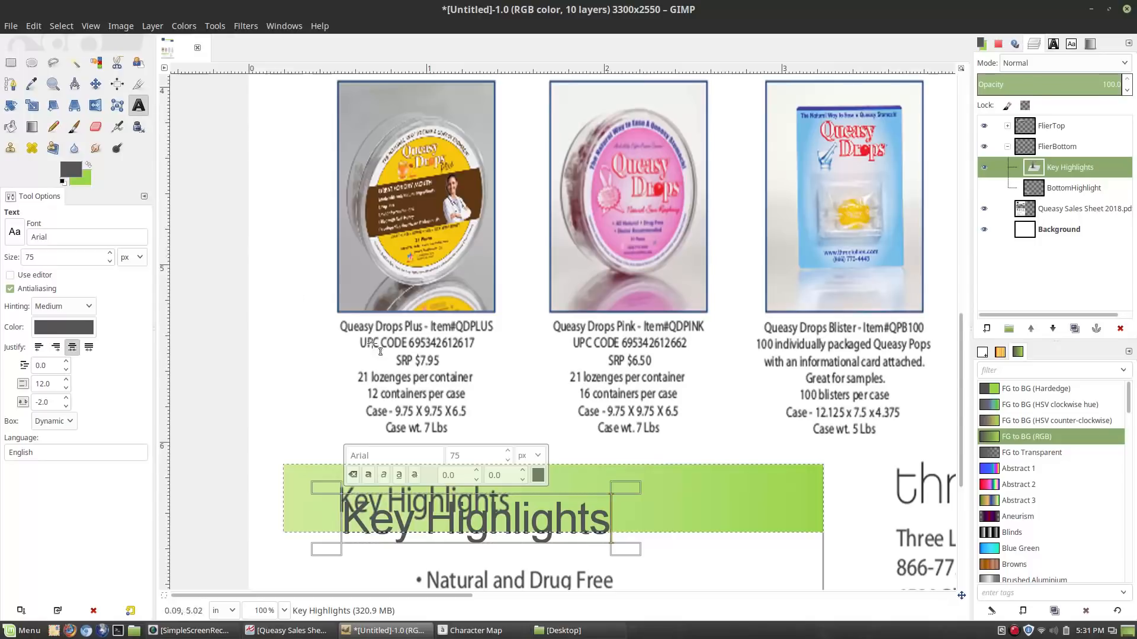
# Step: Set the Key Highlights text to 55 px, align it with the original heading, and show the BottomHighlight layer again
pyautogui.moveTo(352, 516); pyautogui.dragTo(610, 521)
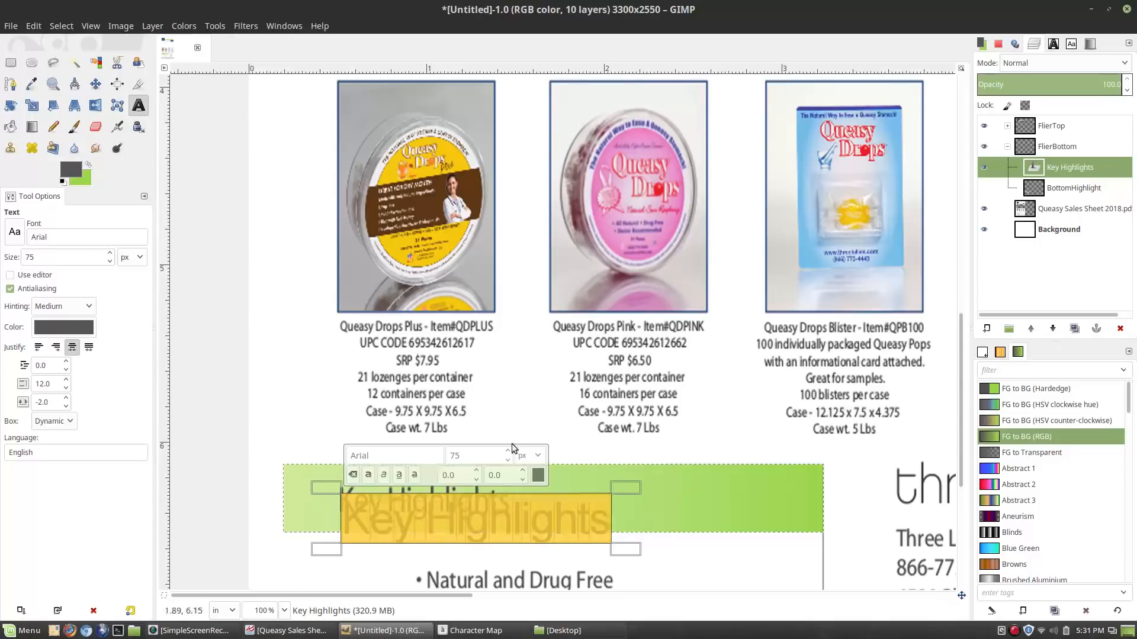
pyautogui.write('55')
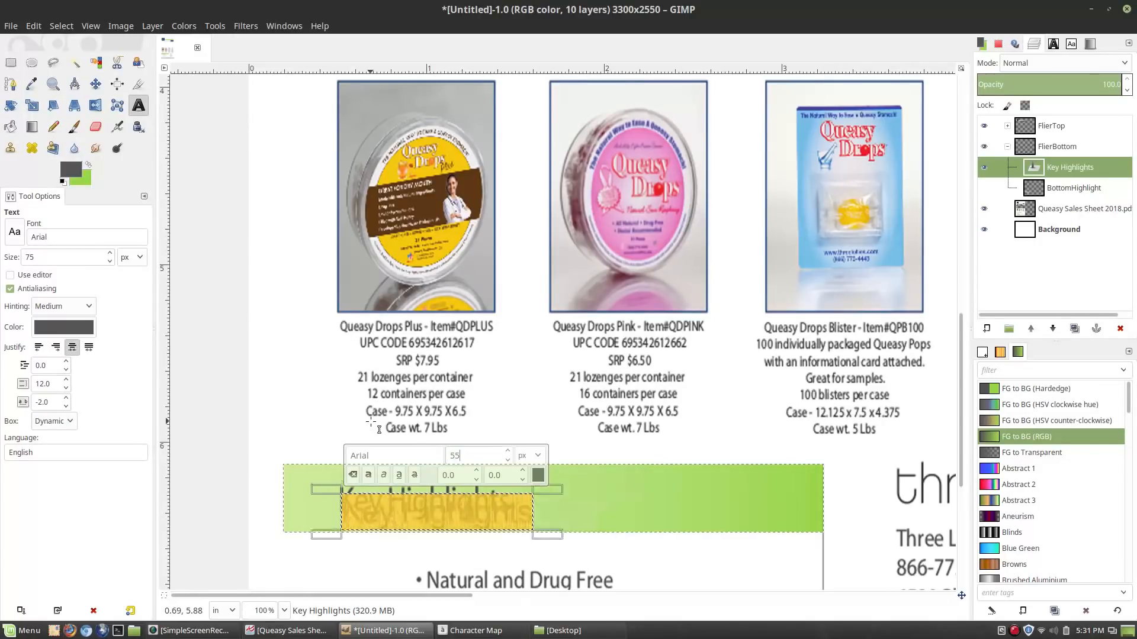
pyautogui.click(95, 83)
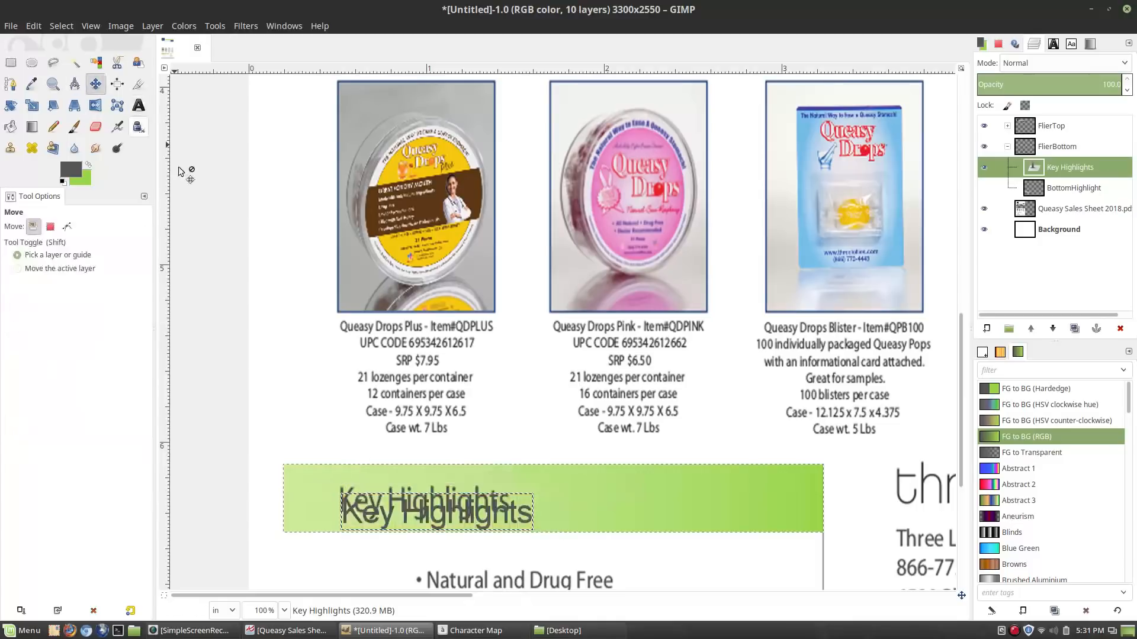
pyautogui.moveTo(552, 553); pyautogui.dragTo(553, 546)
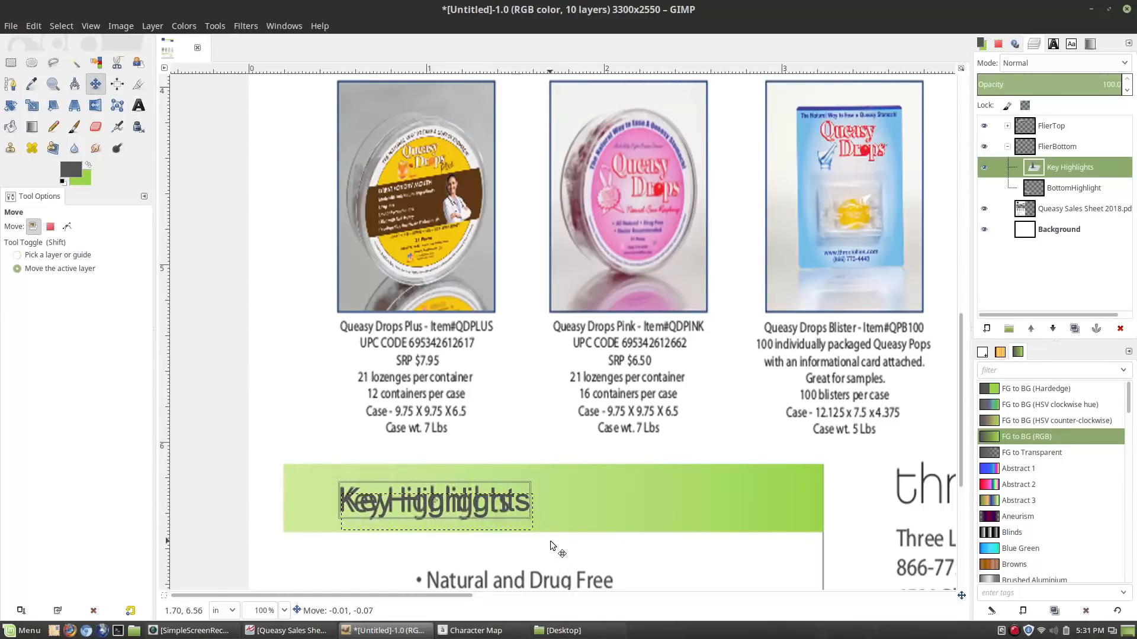
pyautogui.click(985, 187)
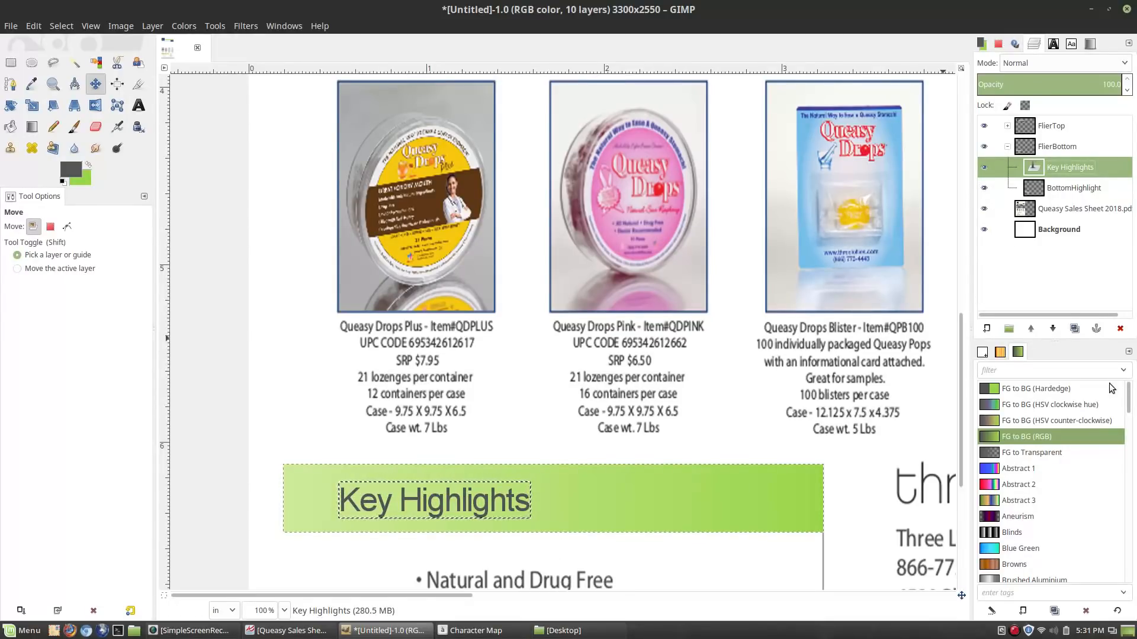
# Step: Create a transparent 3300 × 2550 px layer named Recomm-List directly above the BottomHighlight layer
pyautogui.scroll(-5, 754, 452)
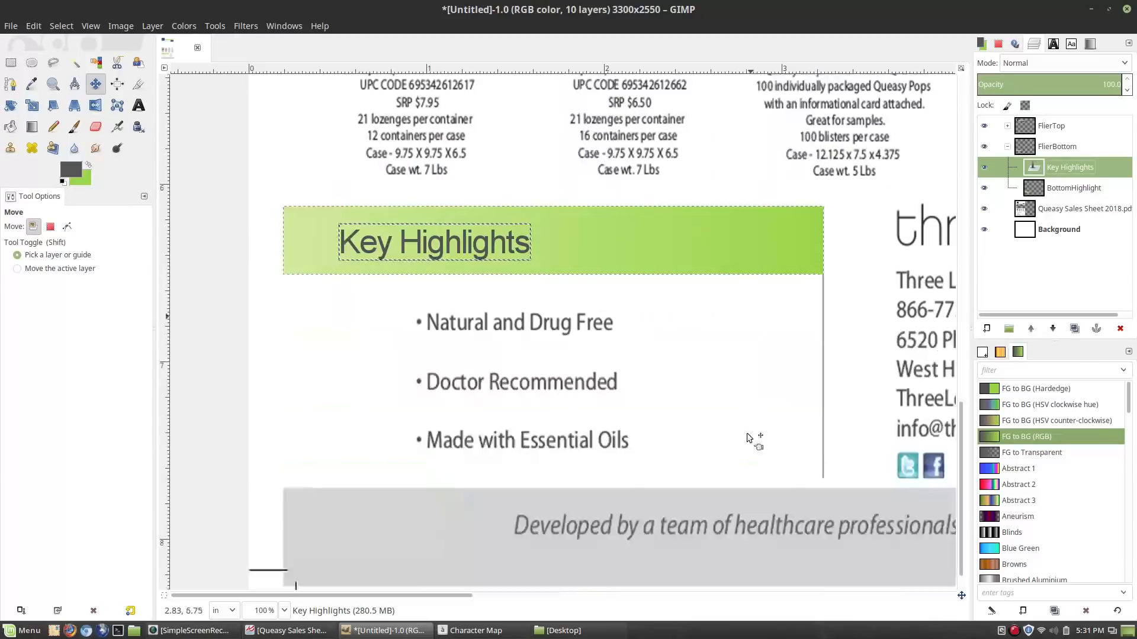
pyautogui.click(1074, 190)
pyautogui.click(152, 25)
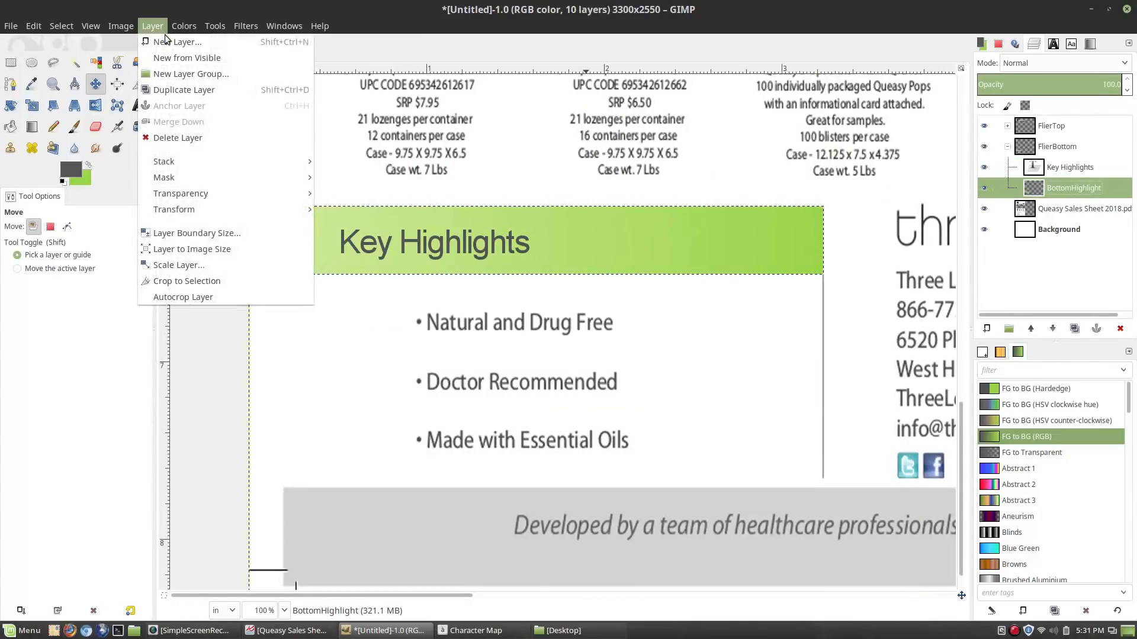
pyautogui.click(169, 37)
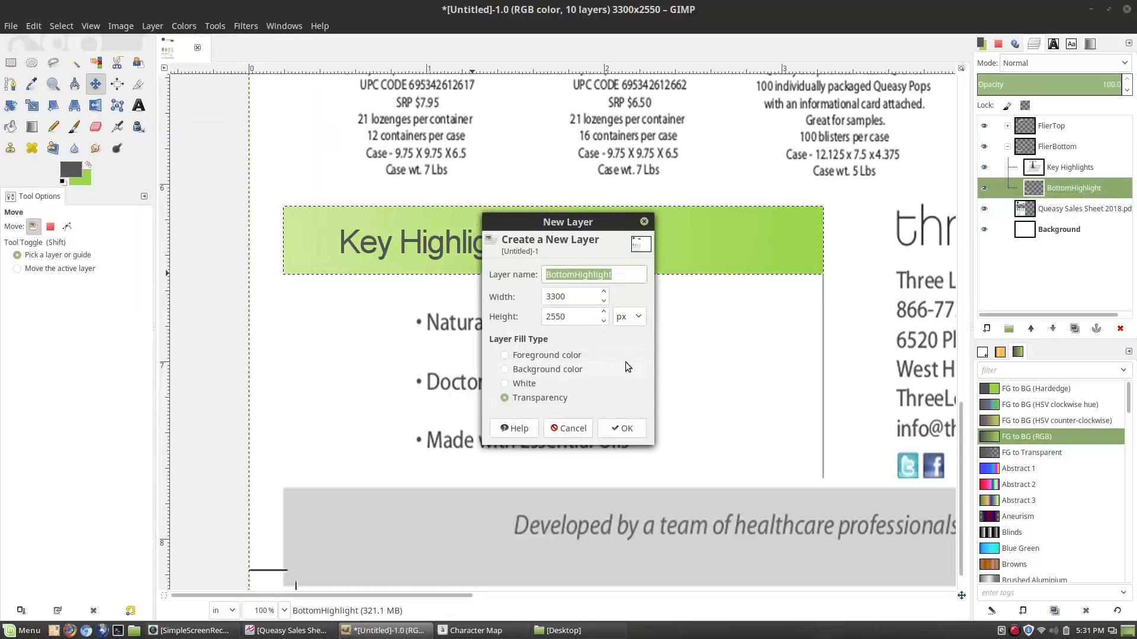
pyautogui.write('Recomm-List')
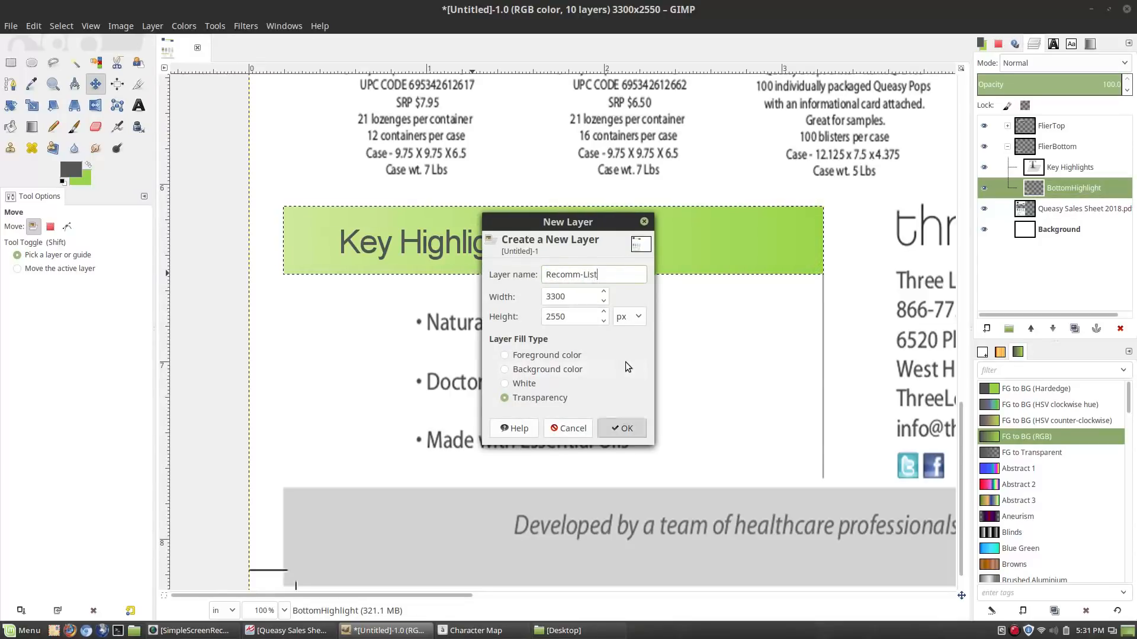
pyautogui.press('Return')
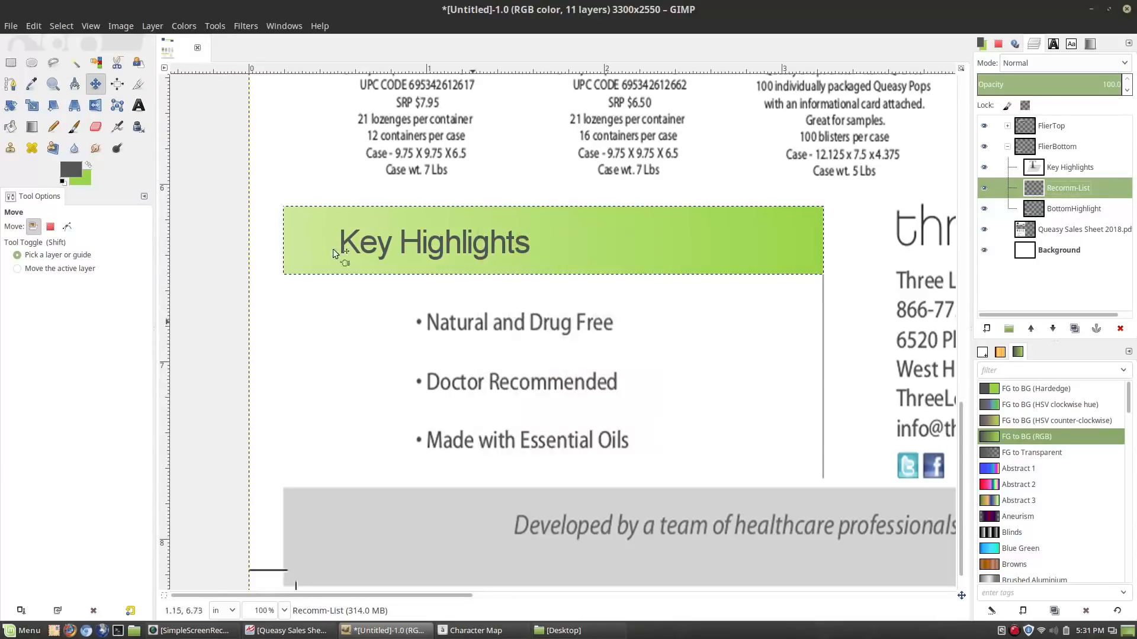
# Step: Add the text "Natural and Drug Free" in 35 px Arial at the first bullet line below the Key Highlights bar
pyautogui.click(140, 104)
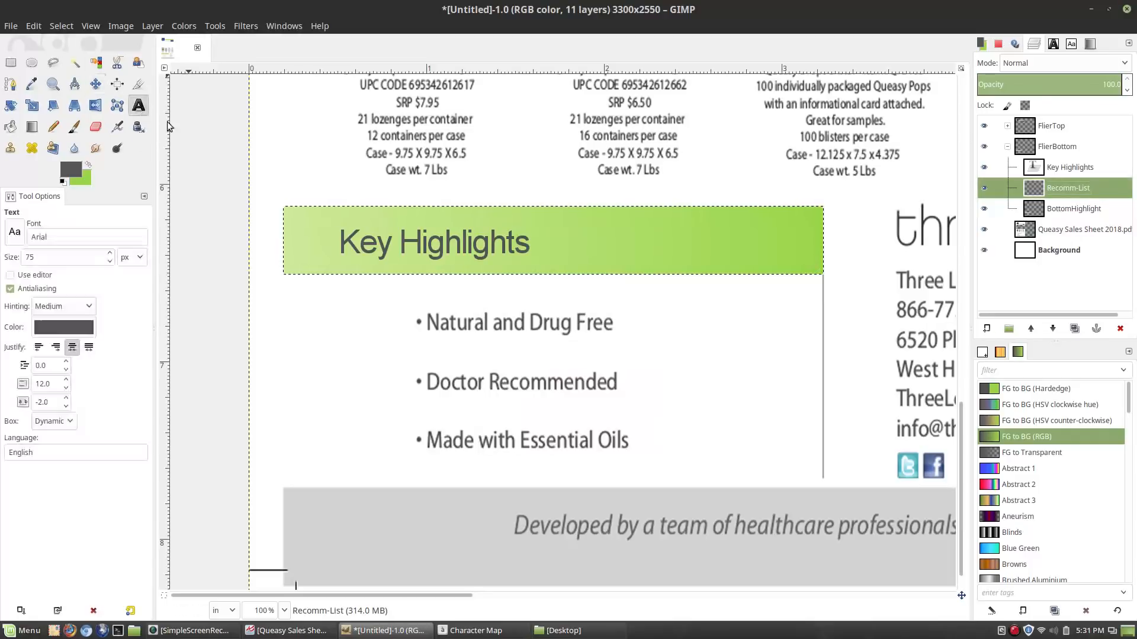
pyautogui.click(429, 324)
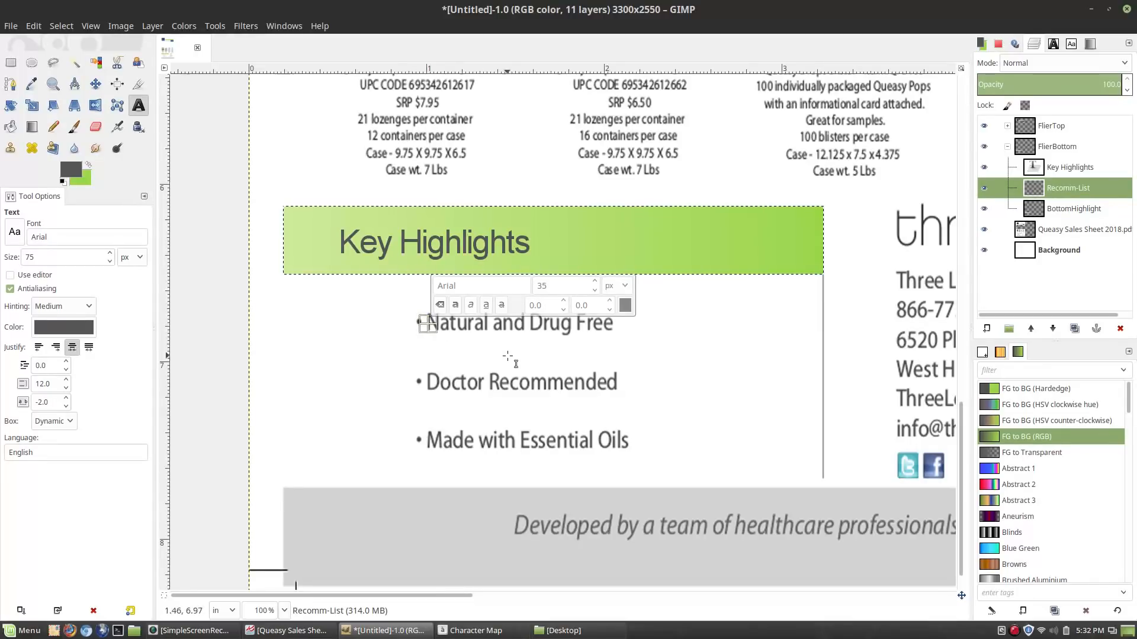
pyautogui.write('Nat')
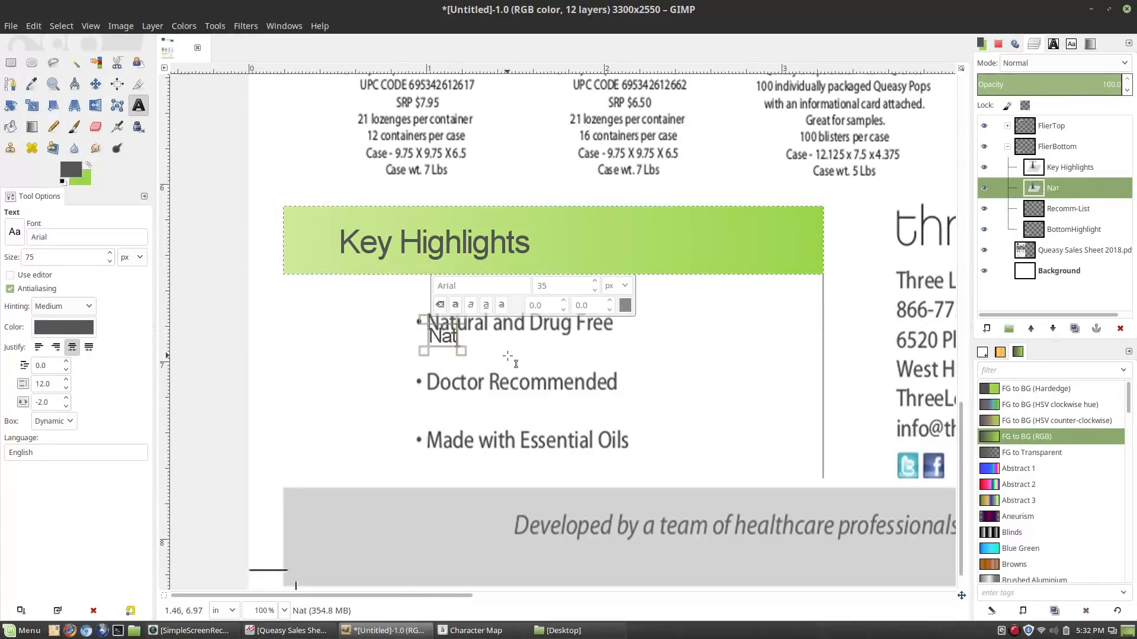
pyautogui.write('ural an')
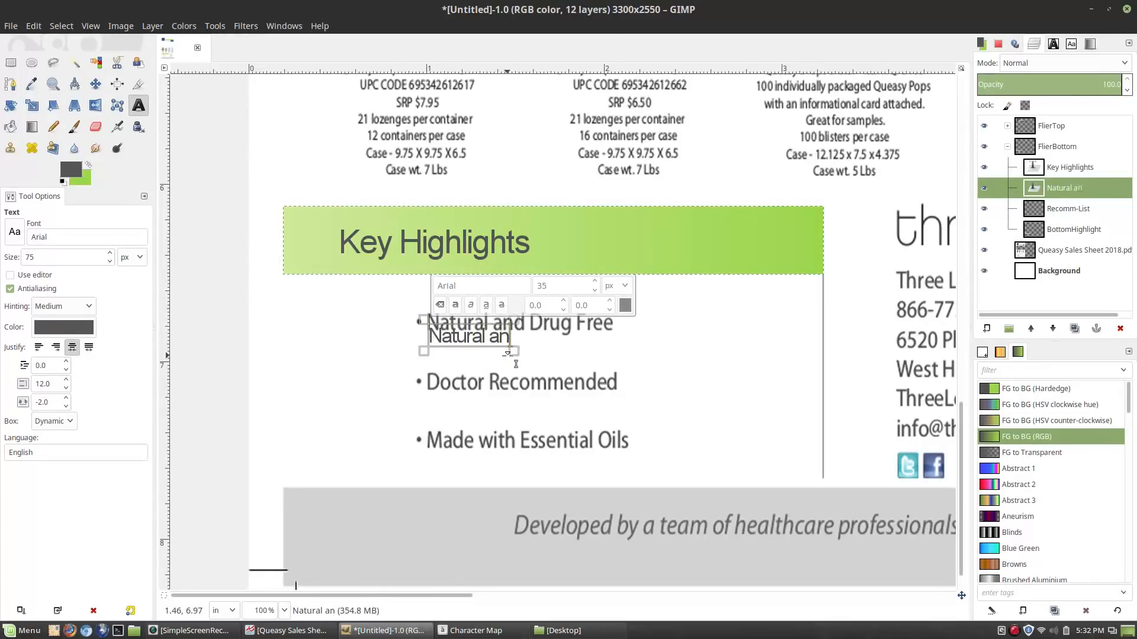
pyautogui.write('d Drug Free')
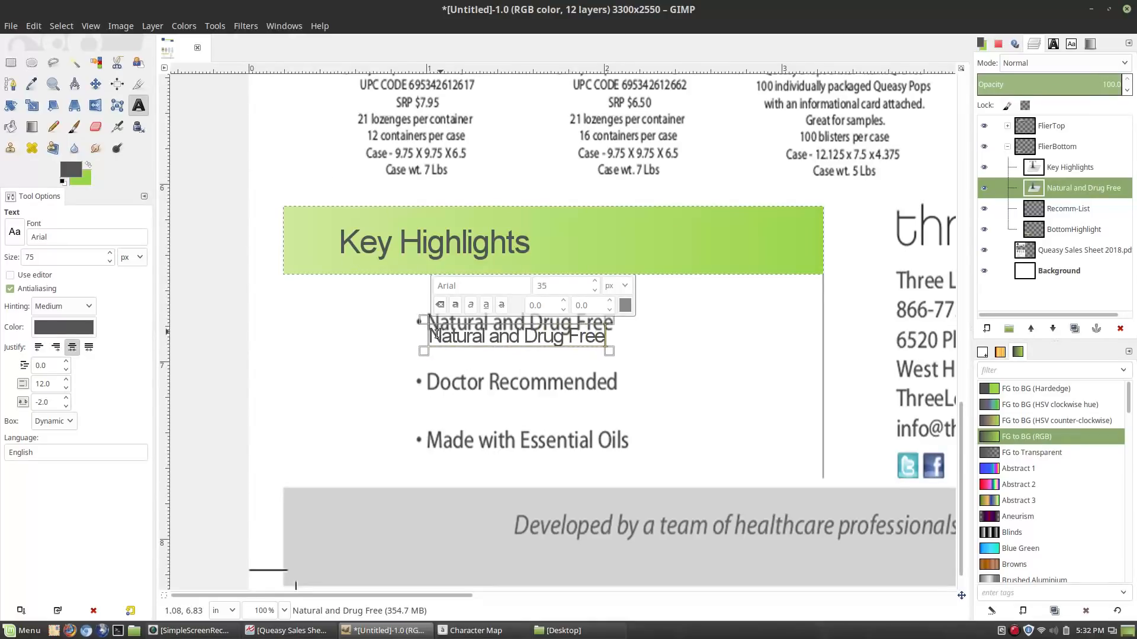
# Step: Switch to Character Map and replace the text to copy with the right-pointing double angle quotation mark »
pyautogui.click(490, 629)
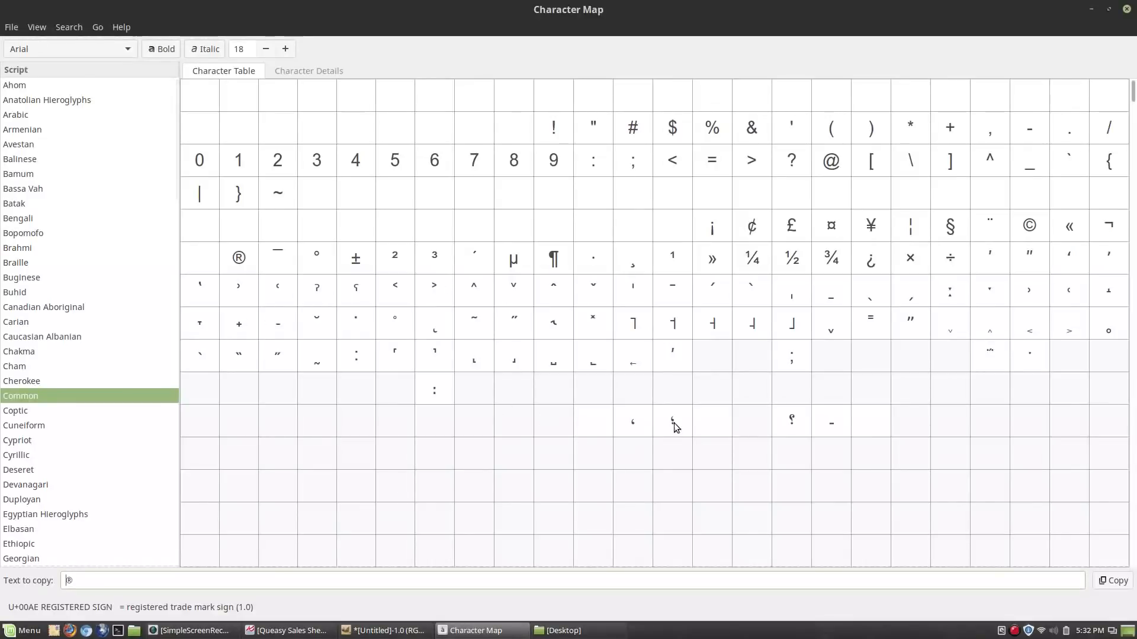
pyautogui.click(1073, 233)
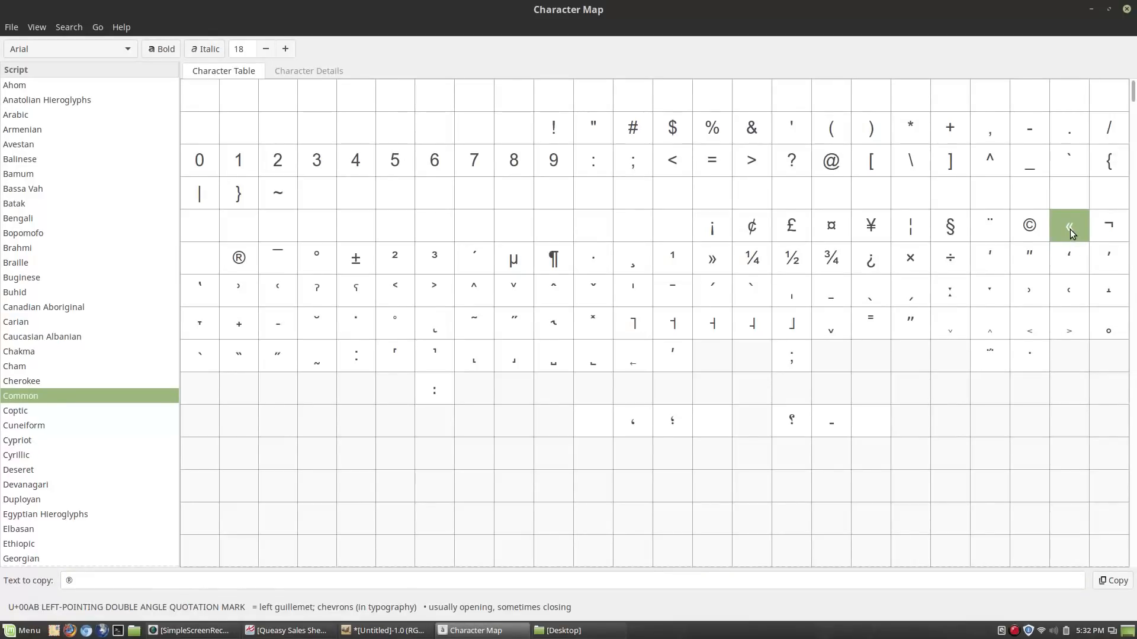
pyautogui.scroll(-3, 854, 213)
pyautogui.scroll(3, 859, 228)
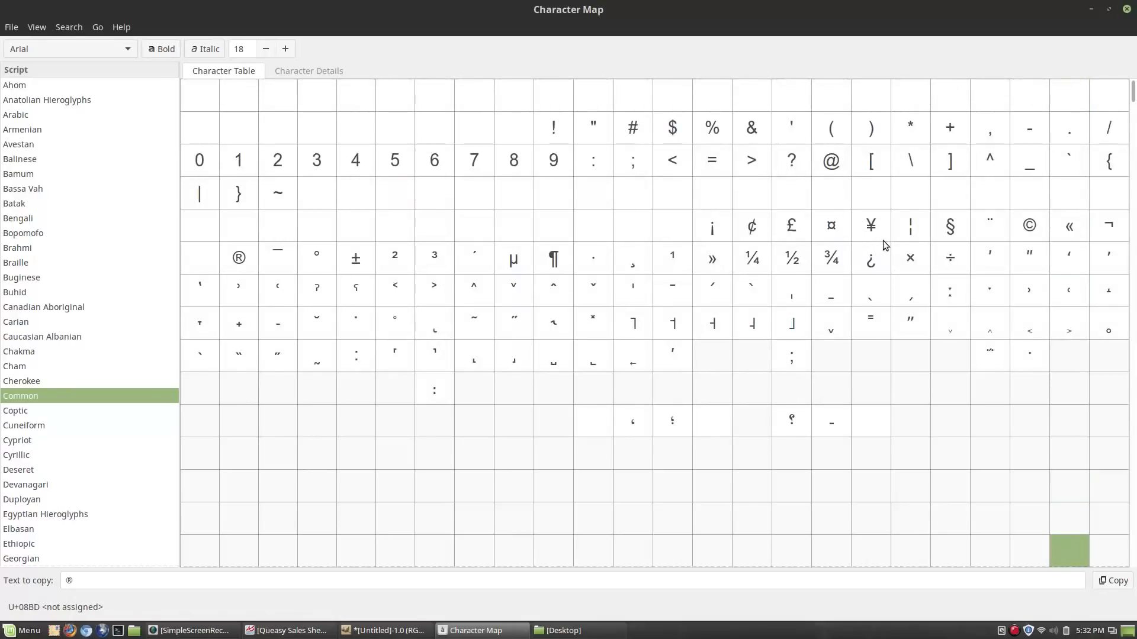
pyautogui.click(722, 261)
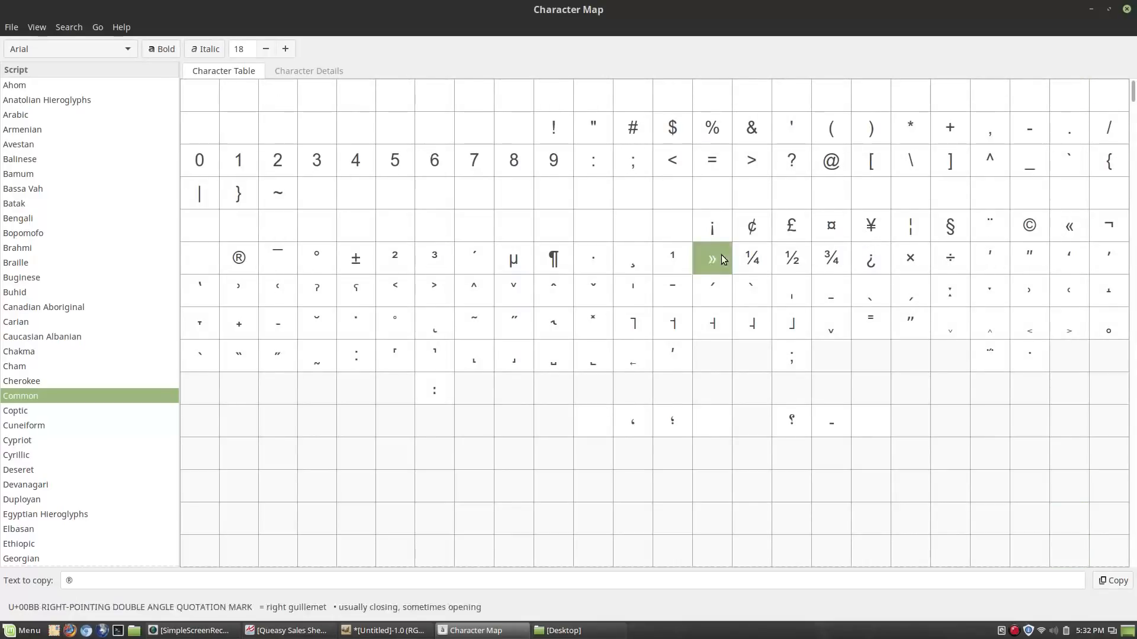
pyautogui.click(77, 577)
pyautogui.press('BackSpace')
pyautogui.hotkey('ctrl', 'a')
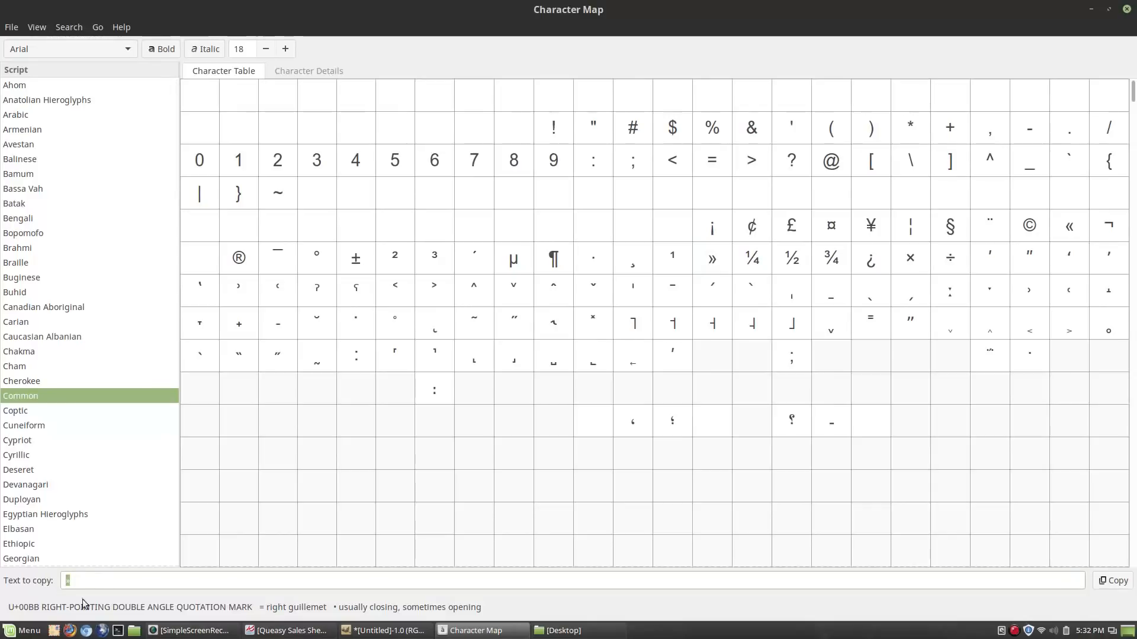
# Step: Switch back to GIMP and paste the » character in front of "Natural and Drug Free"
pyautogui.click(393, 630)
pyautogui.click(426, 326)
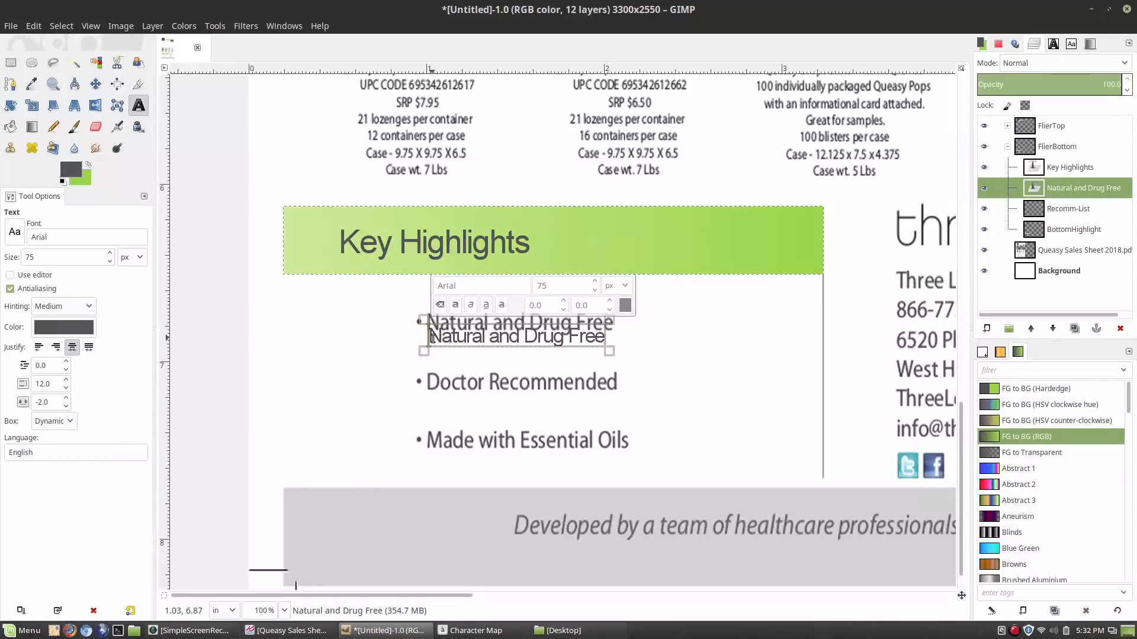
pyautogui.hotkey('ctrl', 'v')
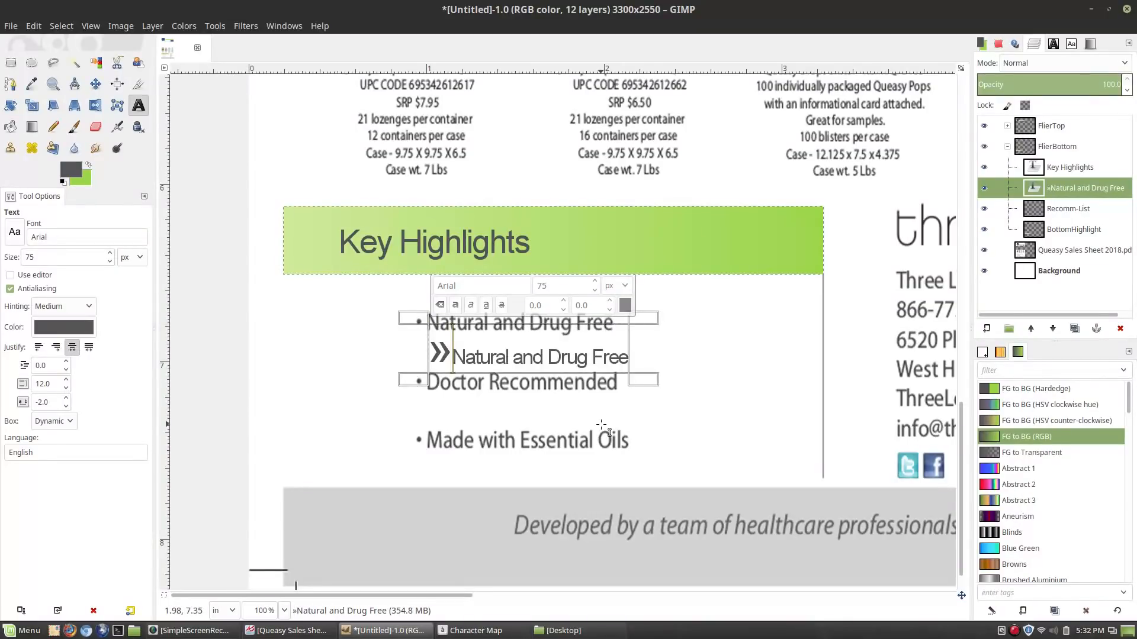
# Step: Reduce the » in front of "Natural and Drug Free" to 25 px and raise its baseline to 5
pyautogui.hotkey('shift', 'Left')
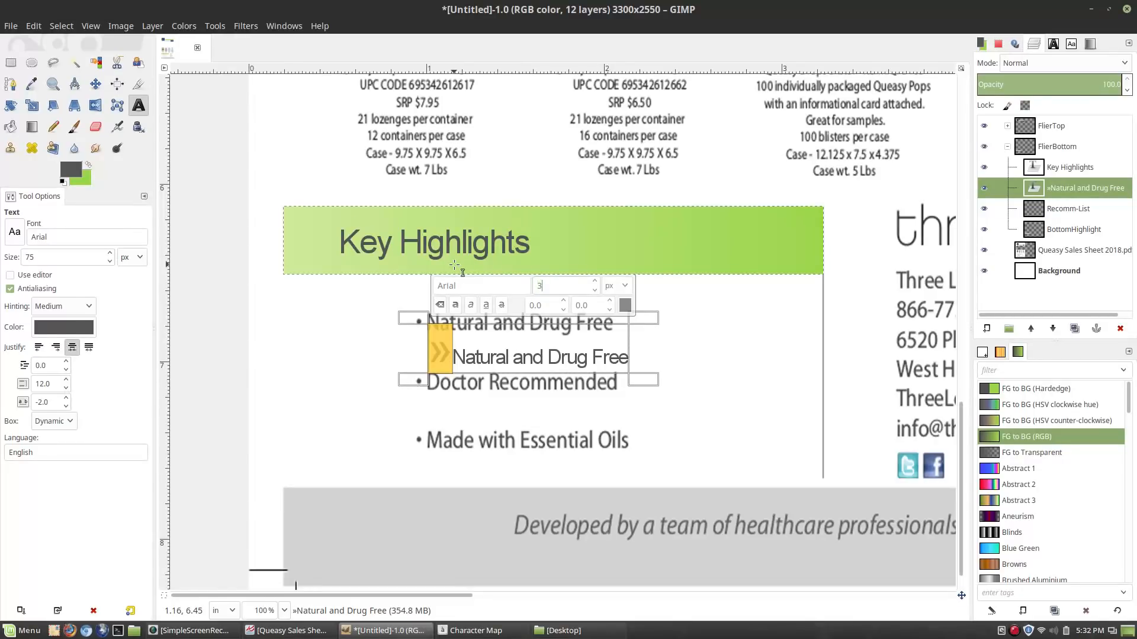
pyautogui.write('30')
pyautogui.press('Return')
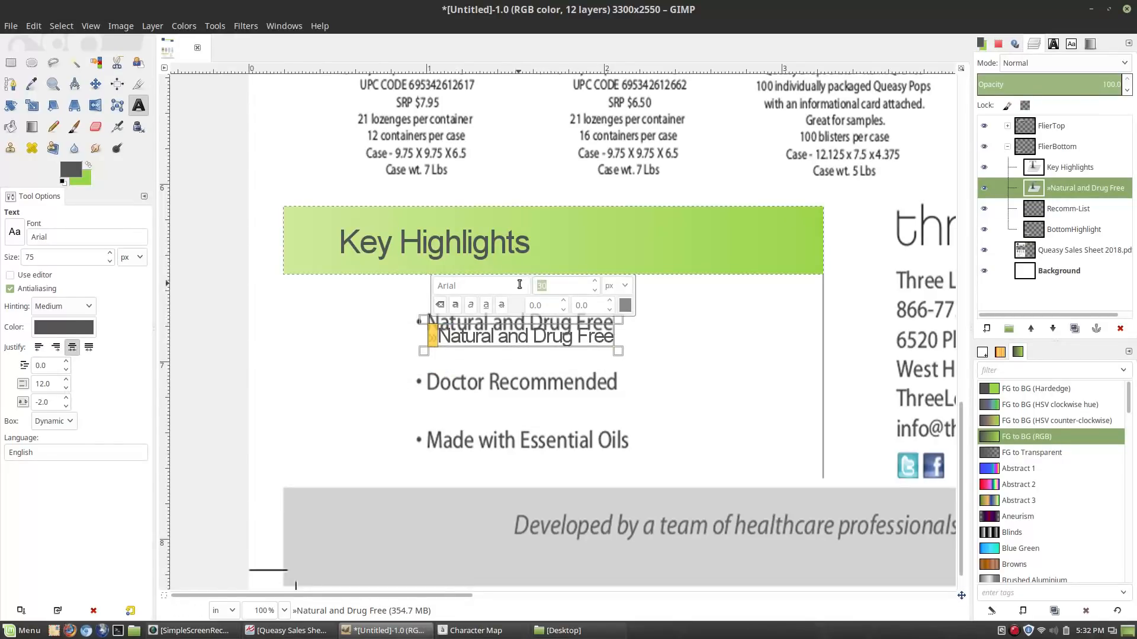
pyautogui.write('25')
pyautogui.press('Return')
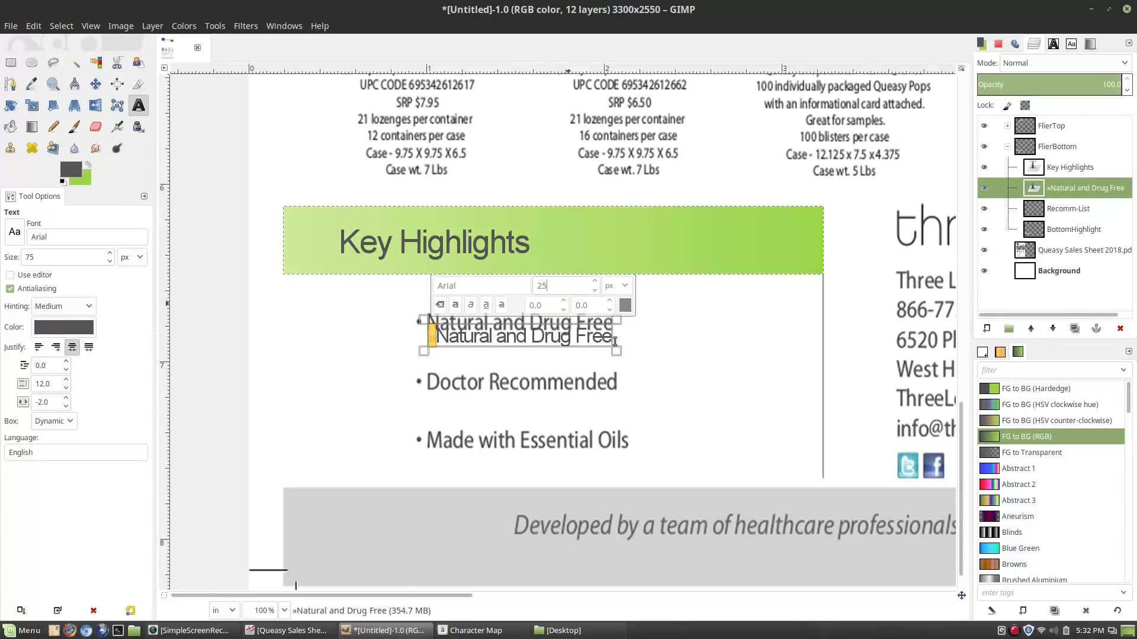
pyautogui.click(611, 309)
pyautogui.click(564, 303)
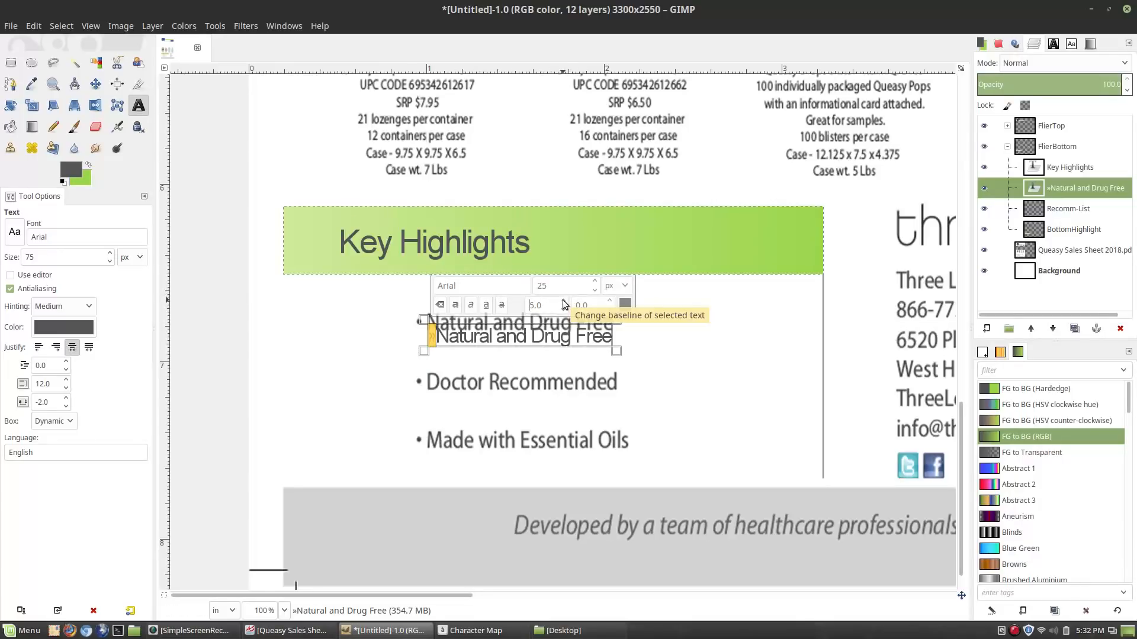
# Step: Add a second line reading "»Doctor Recommended" to the text and set it to 35 px
pyautogui.click(610, 337)
pyautogui.press('Return')
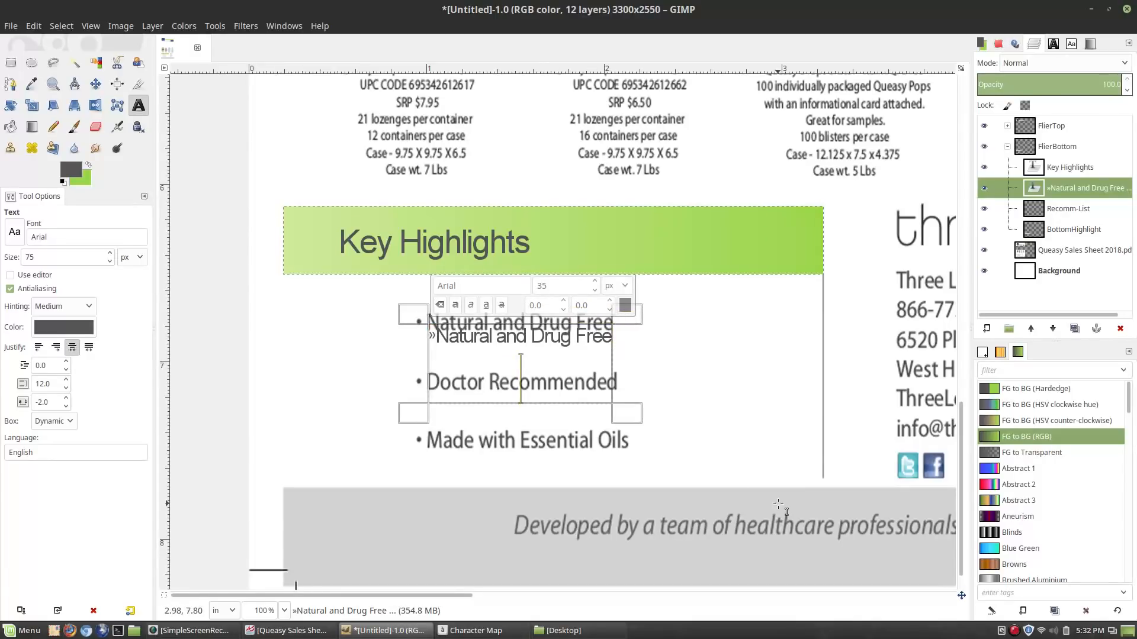
pyautogui.hotkey('ctrl', 'v')
pyautogui.write('Doctor Recommended')
pyautogui.hotkey('shift', 'Home')
pyautogui.hotkey('ctrl', 'shift', 'Left')
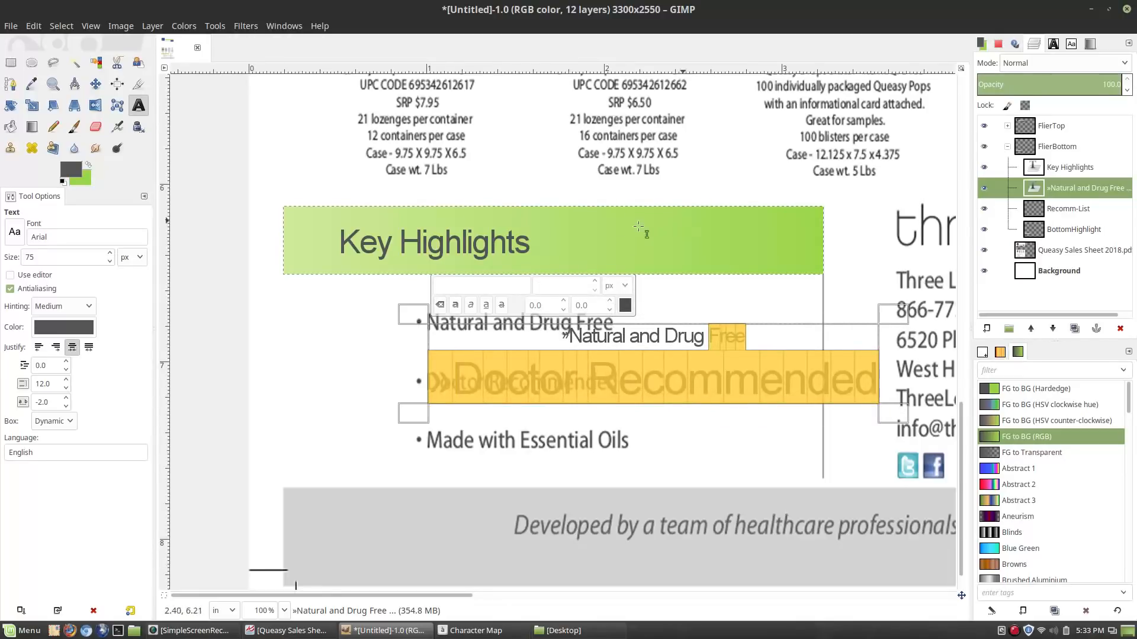
pyautogui.click(553, 289)
pyautogui.write('35')
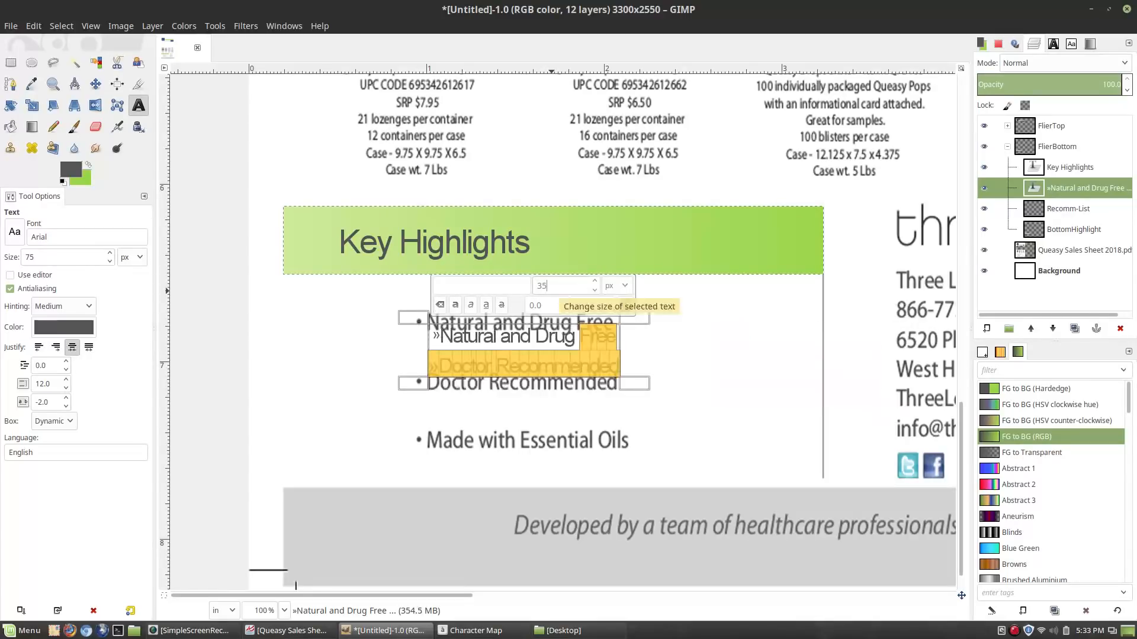
# Step: Set the » in front of "Doctor Recommended" to 25 px with a baseline of 6
pyautogui.doubleClick(432, 365)
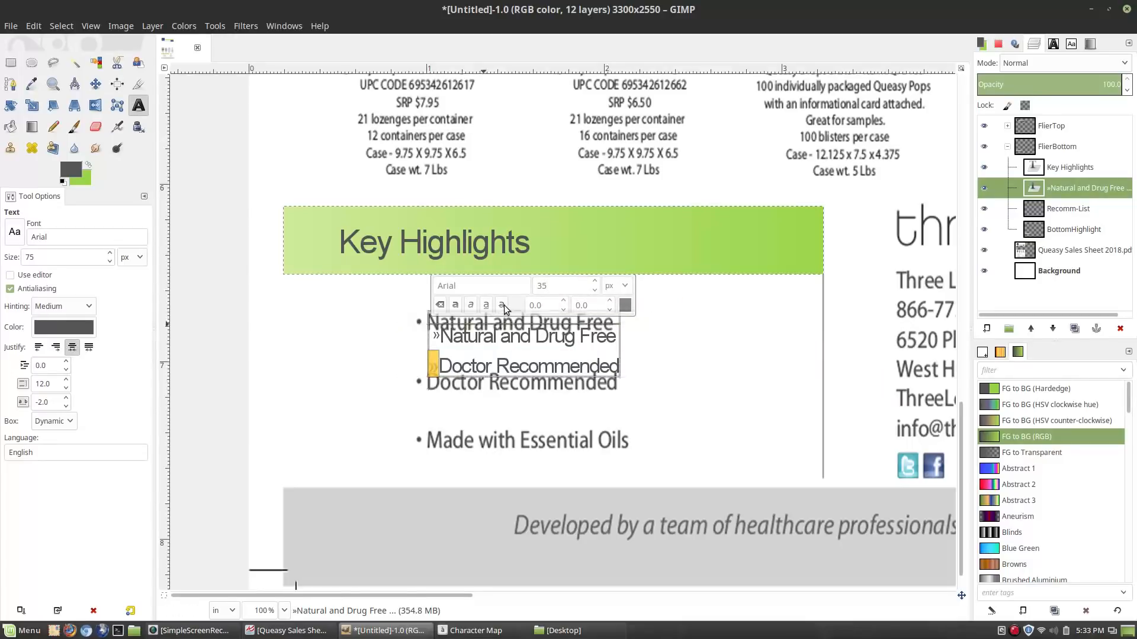
pyautogui.doubleClick(566, 284)
pyautogui.write('25')
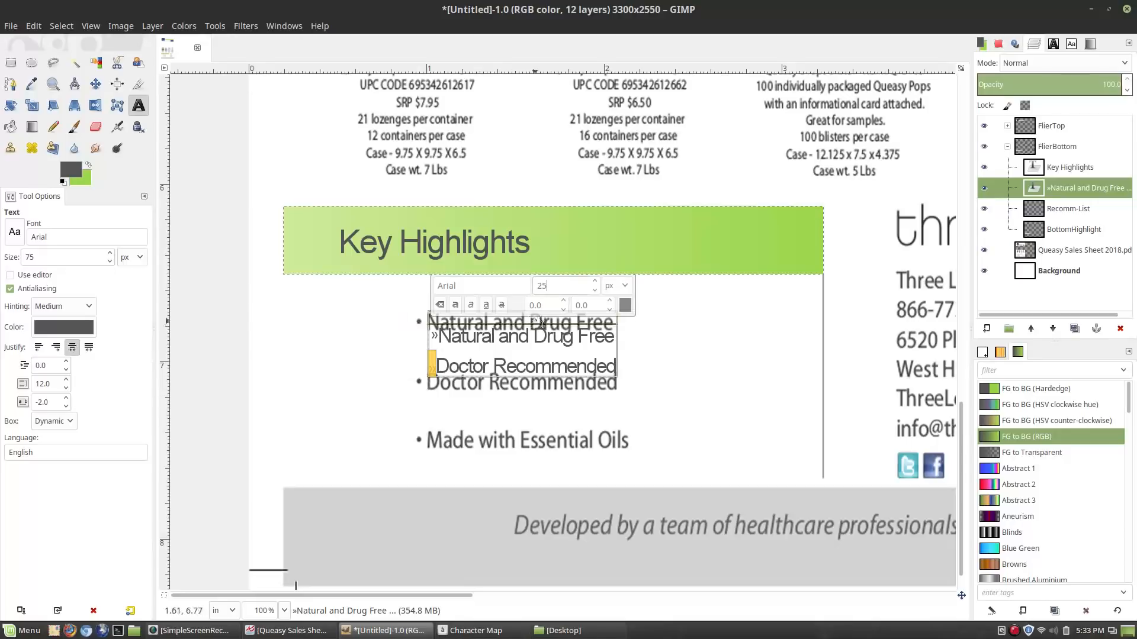
pyautogui.click(563, 299)
# Step: Add a third line reading "»Made with Essential Oils" below "Doctor Recommended" and set it to 35 px
pyautogui.click(447, 340)
pyautogui.click(464, 364)
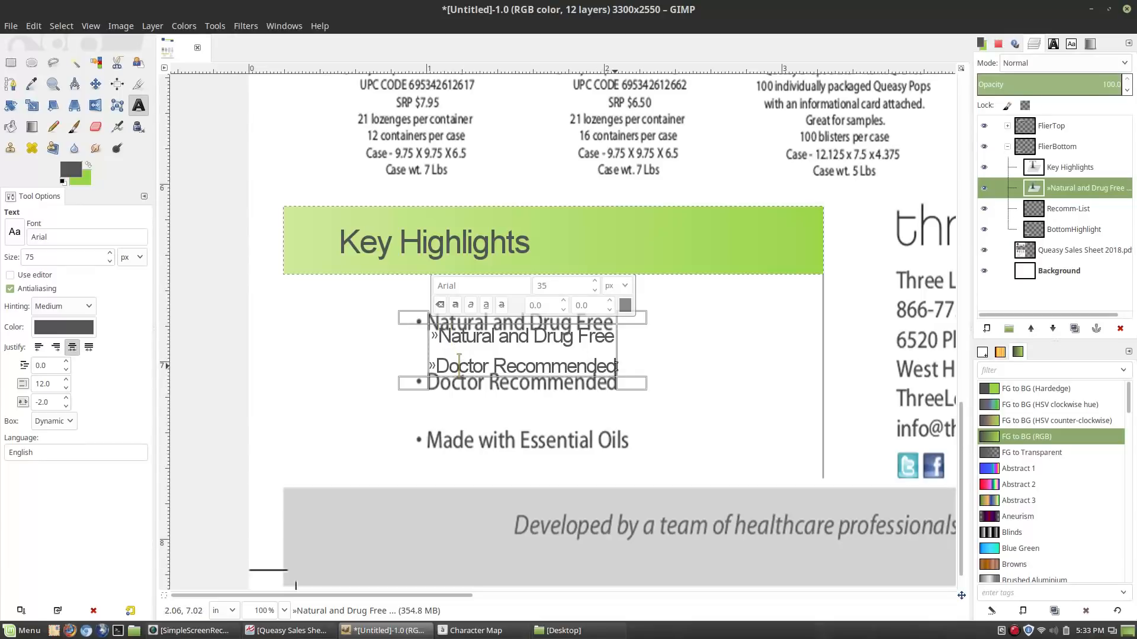
pyautogui.press('Return')
pyautogui.press('Return')
pyautogui.hotkey('ctrl', 'v')
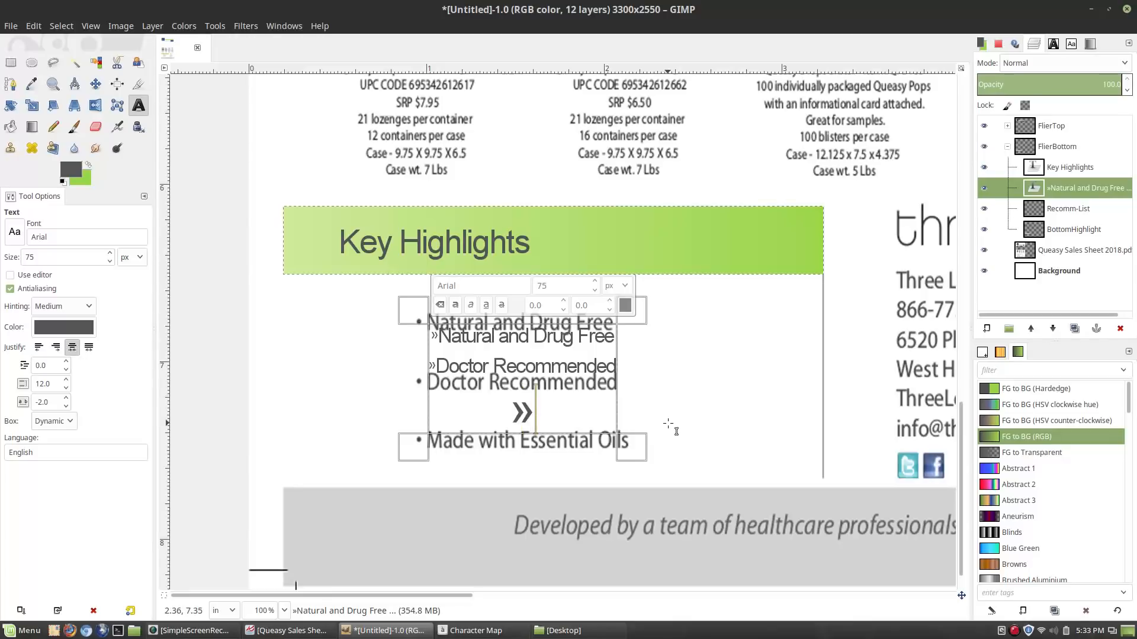
pyautogui.write('Made with')
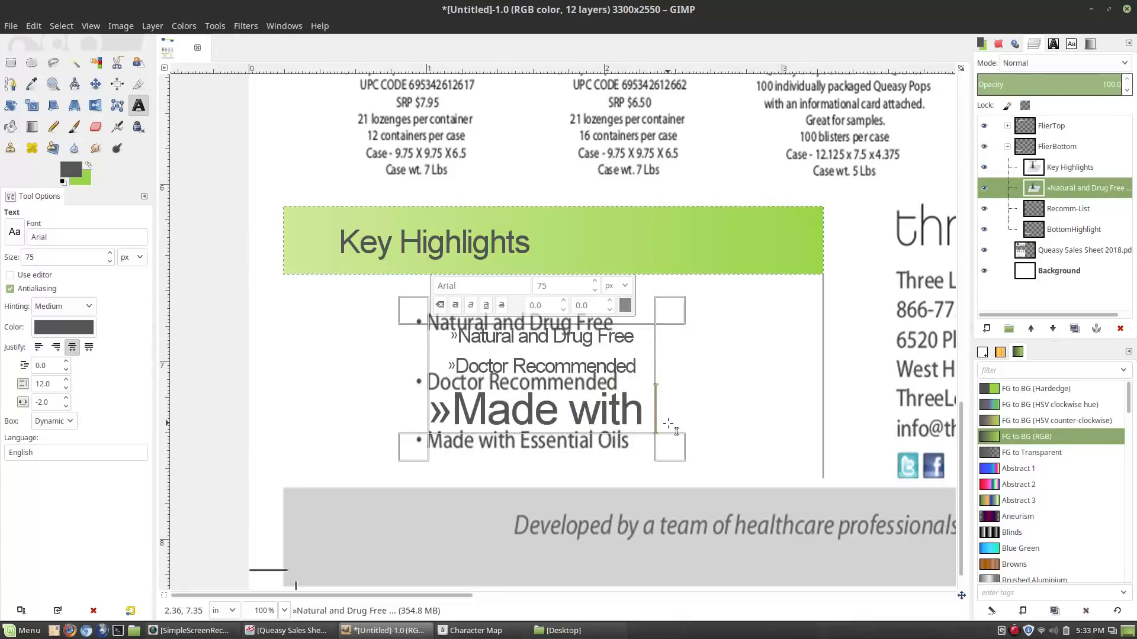
pyautogui.write(' Essential Oils')
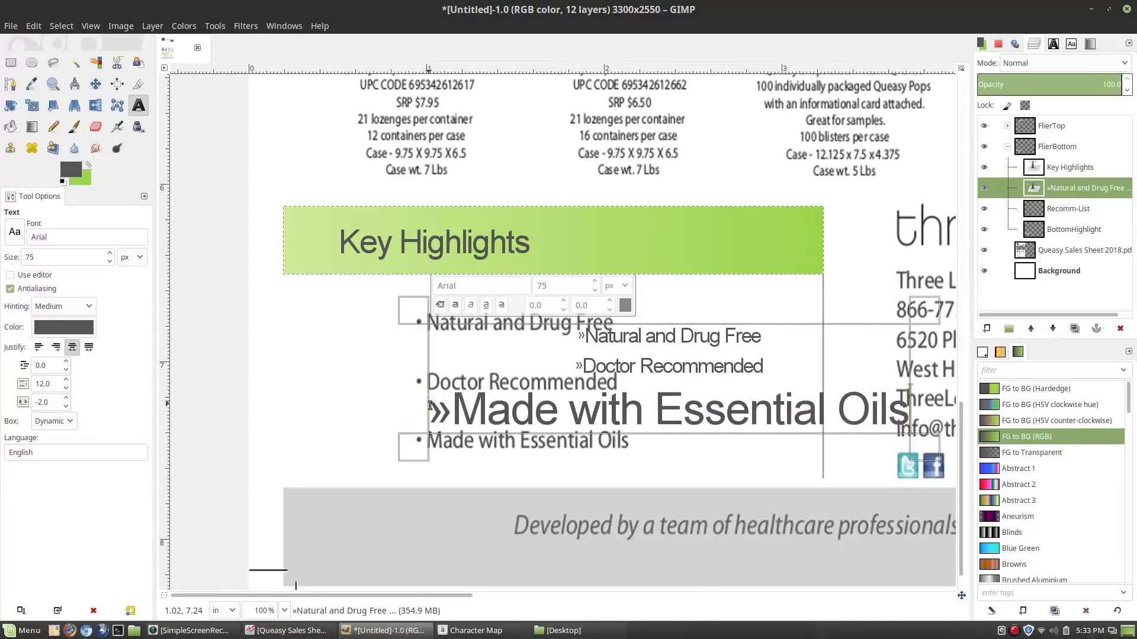
pyautogui.moveTo(431, 405); pyautogui.dragTo(915, 415)
pyautogui.doubleClick(550, 282)
pyautogui.write('35')
pyautogui.press('Return')
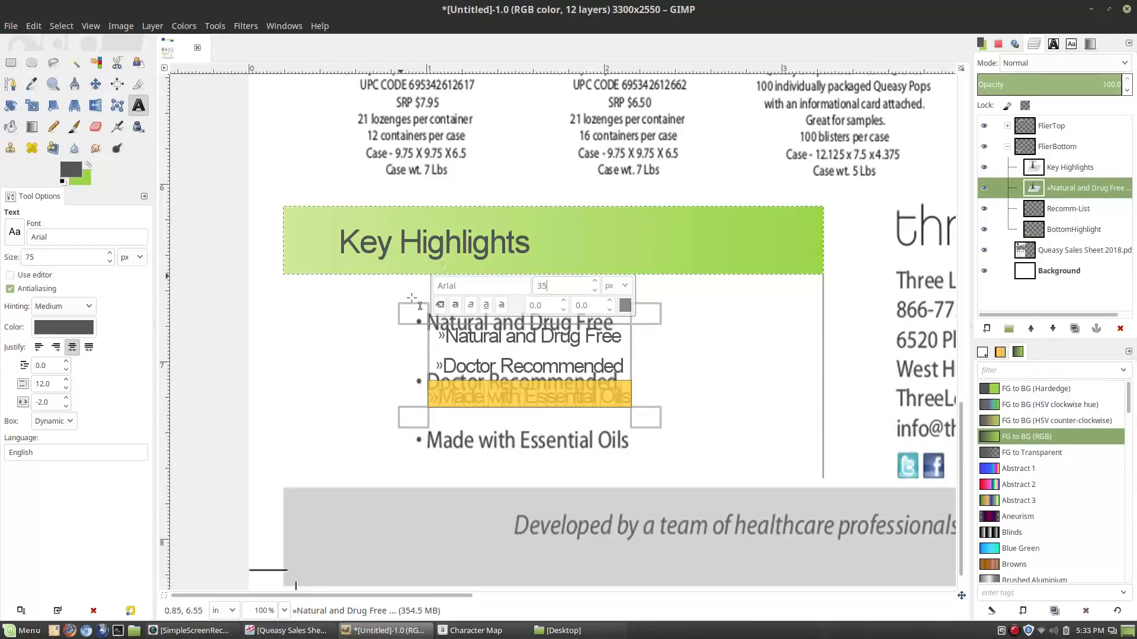
# Step: Set the » in front of "Made with Essential Oils" to 25 px with a baseline of 6
pyautogui.moveTo(437, 394); pyautogui.dragTo(428, 395)
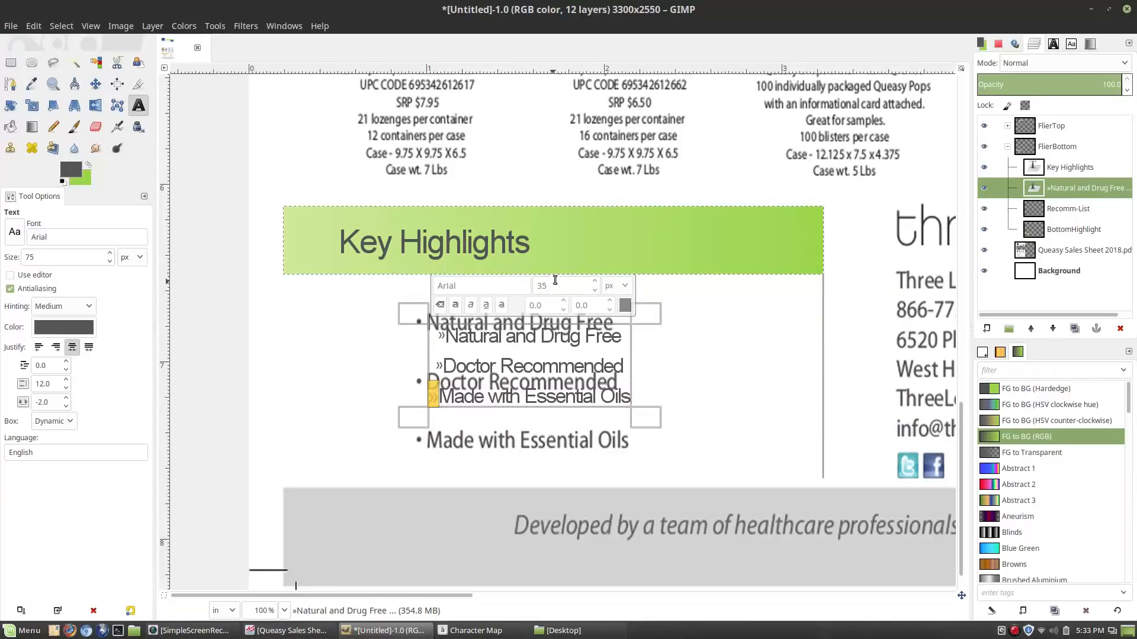
pyautogui.press('Return')
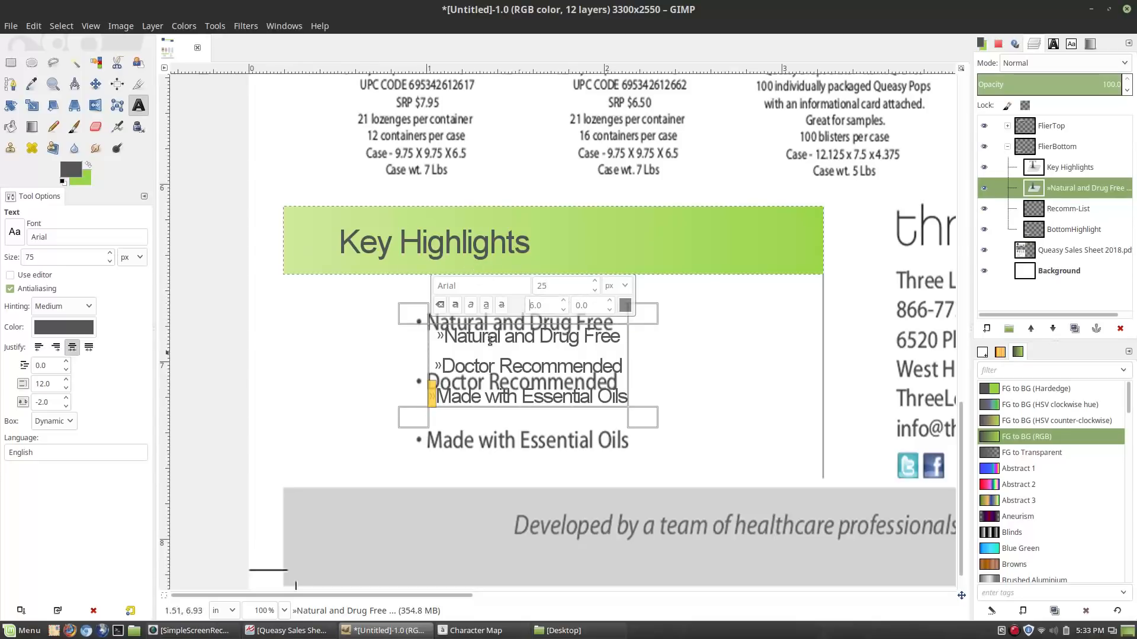
pyautogui.click(523, 362)
# Step: Left-justify all three list lines and set their line spacing to 54
pyautogui.moveTo(435, 335); pyautogui.dragTo(628, 400)
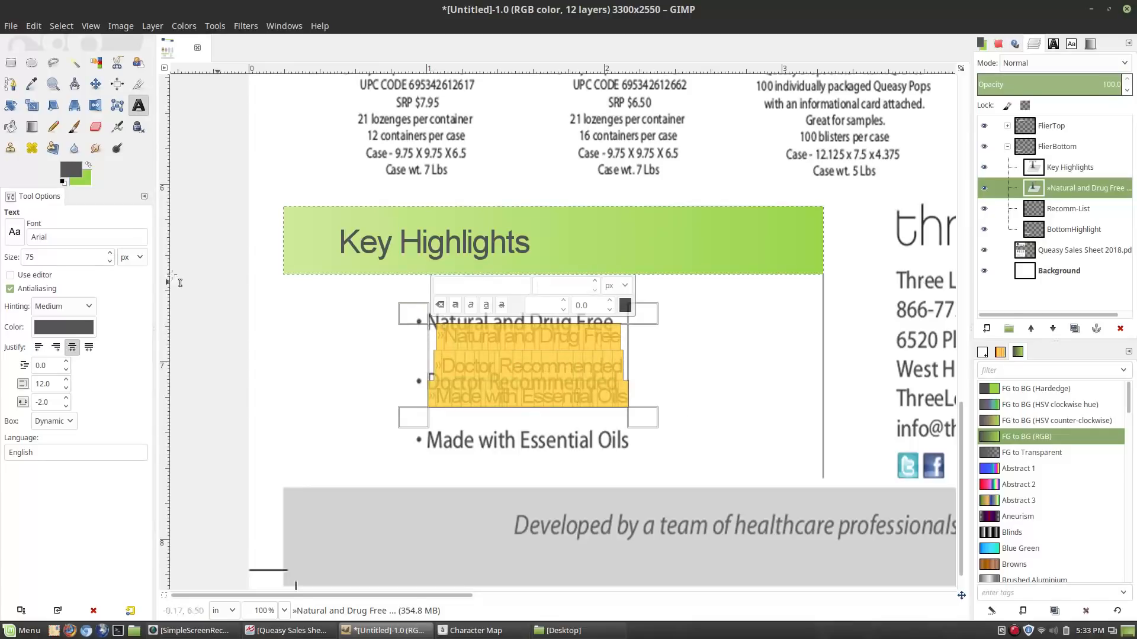
pyautogui.click(38, 348)
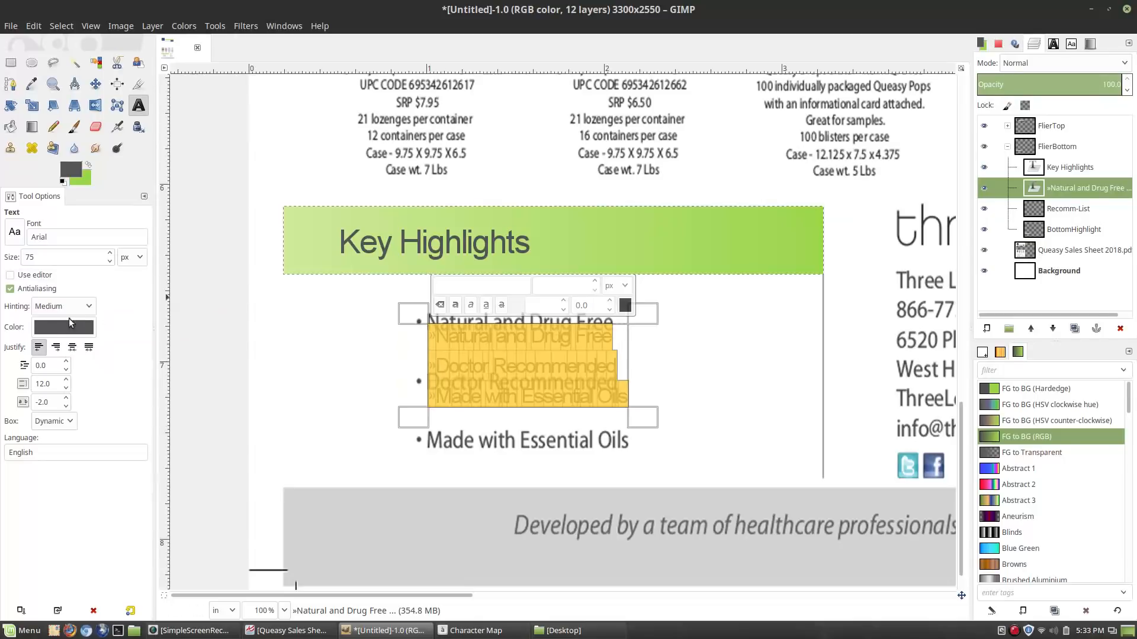
pyautogui.scroll(8, 65, 385)
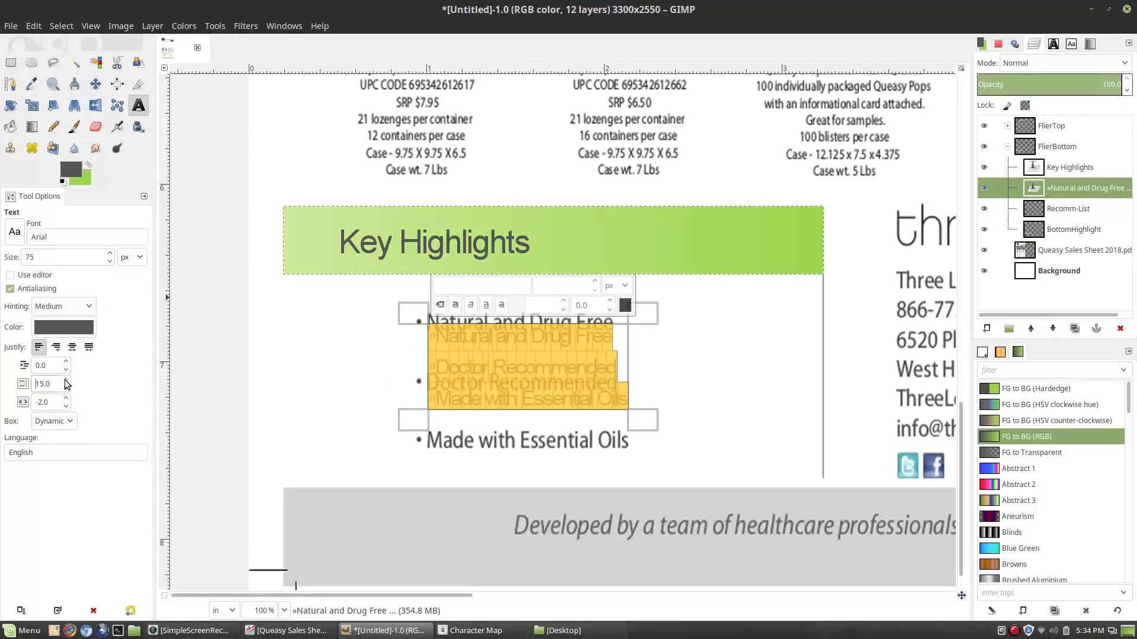
pyautogui.scroll(20, 67, 384)
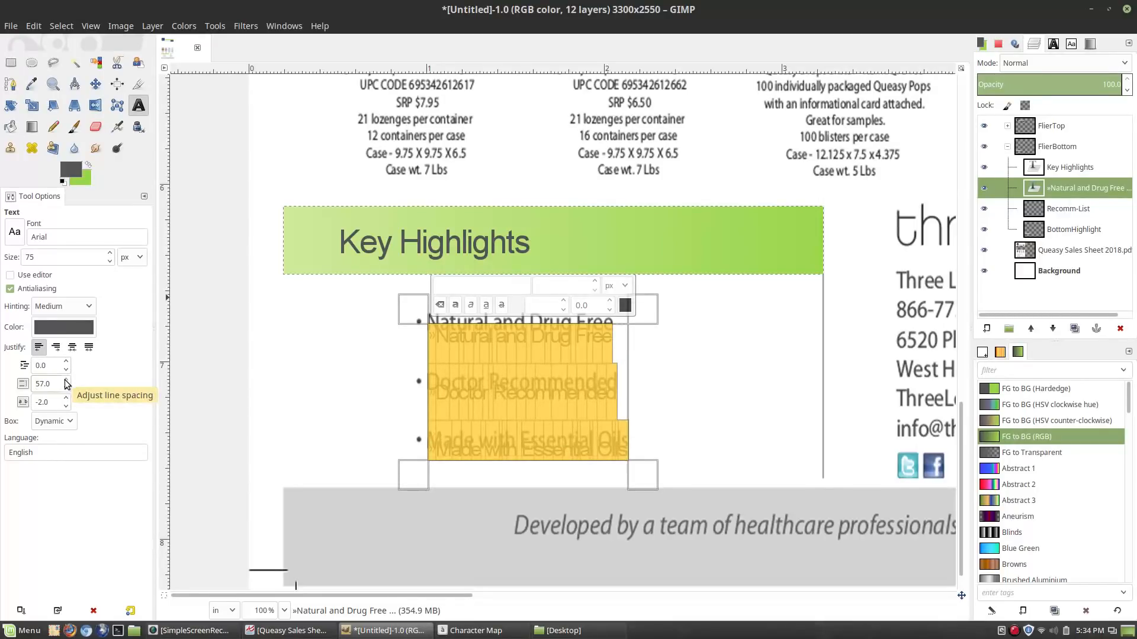
pyautogui.scroll(-3, 65, 393)
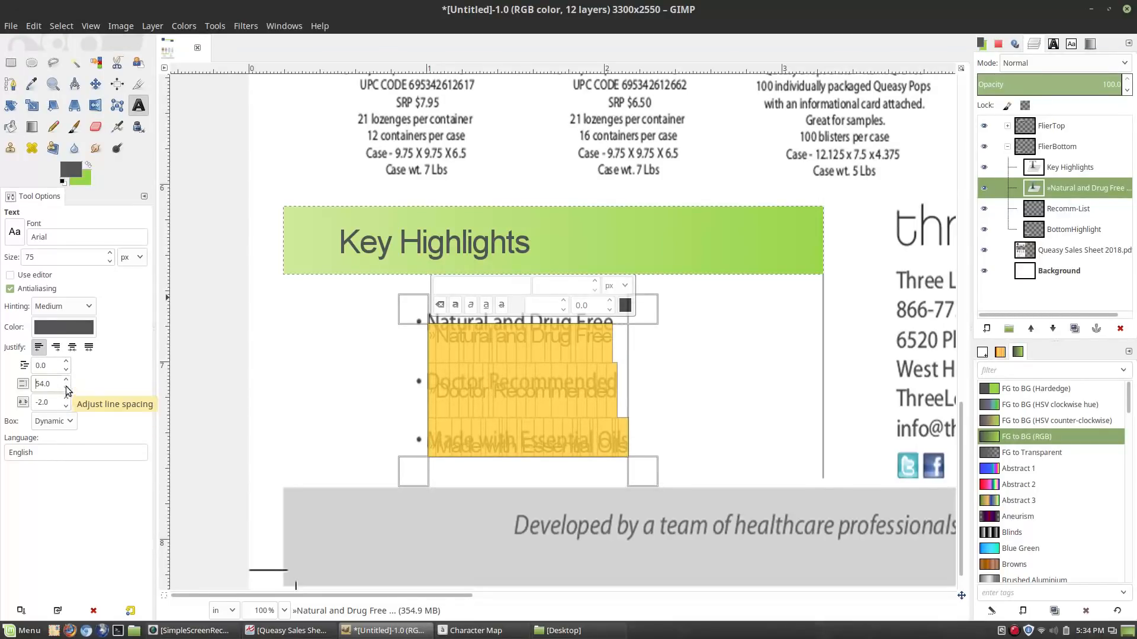
pyautogui.click(96, 83)
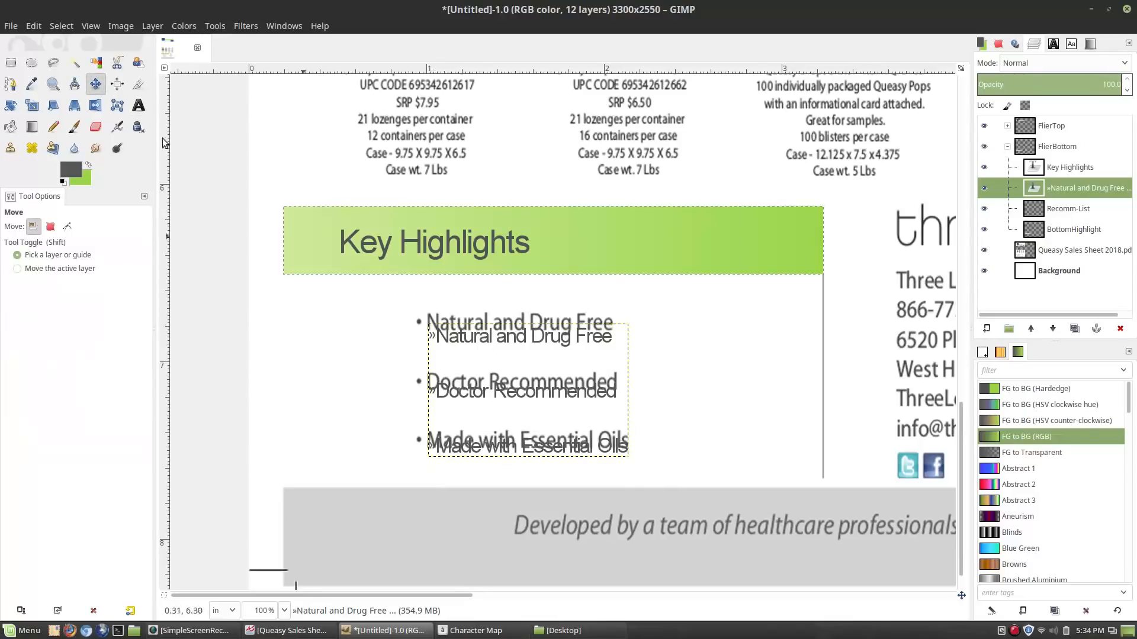
# Step: Set the wording of all three list lines to 40 px, leaving out the » marks
pyautogui.click(138, 105)
pyautogui.moveTo(438, 335); pyautogui.dragTo(614, 347)
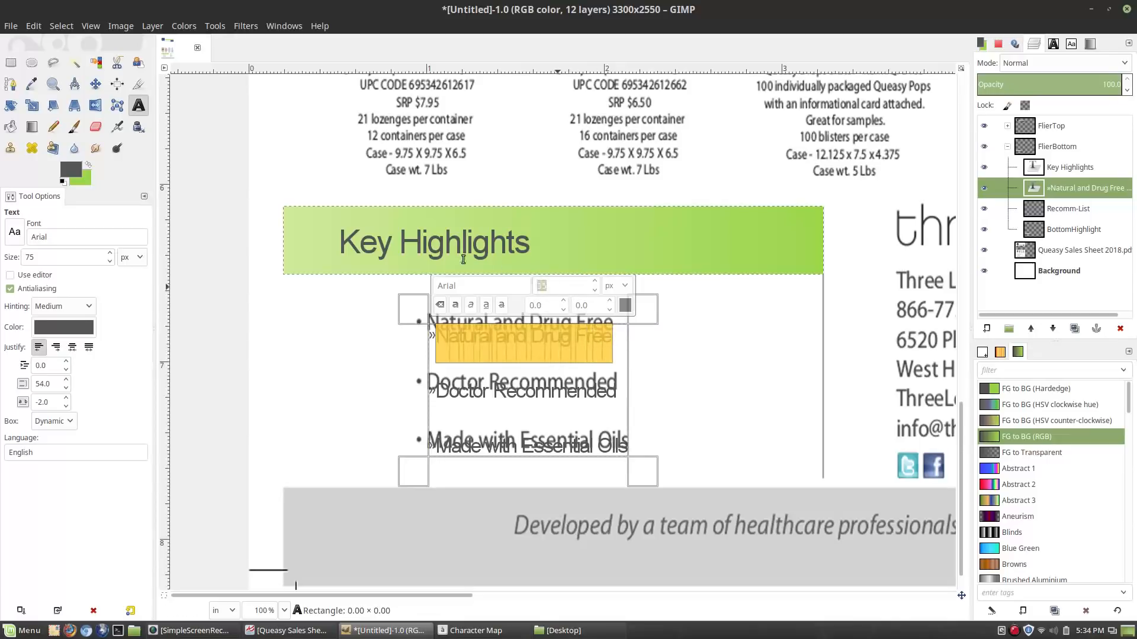
pyautogui.write('40')
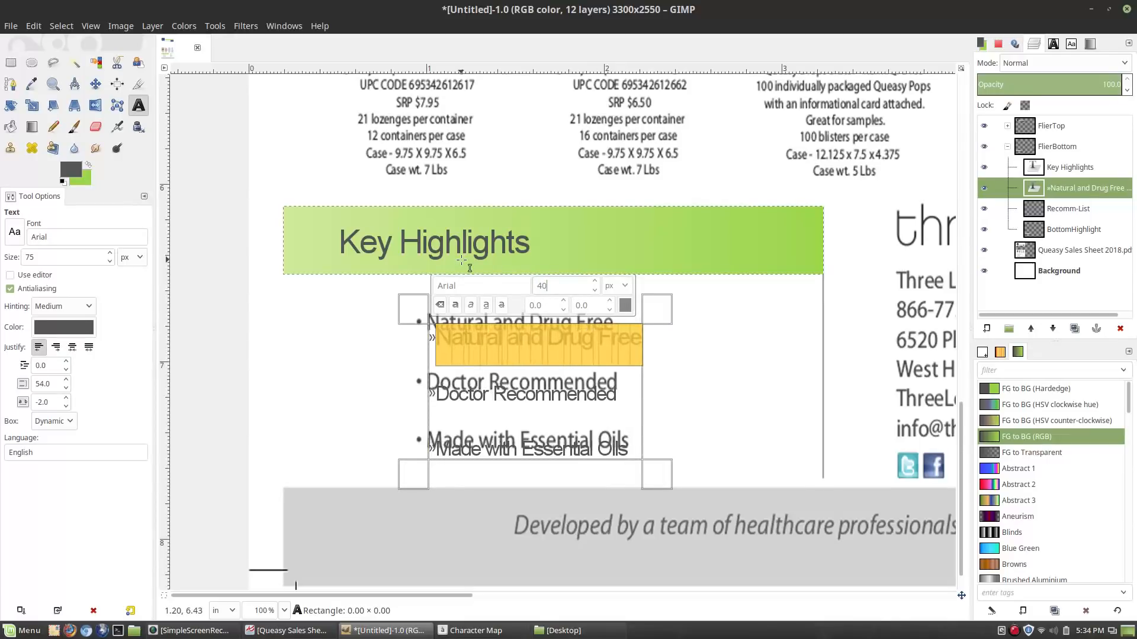
pyautogui.moveTo(436, 393); pyautogui.dragTo(675, 401)
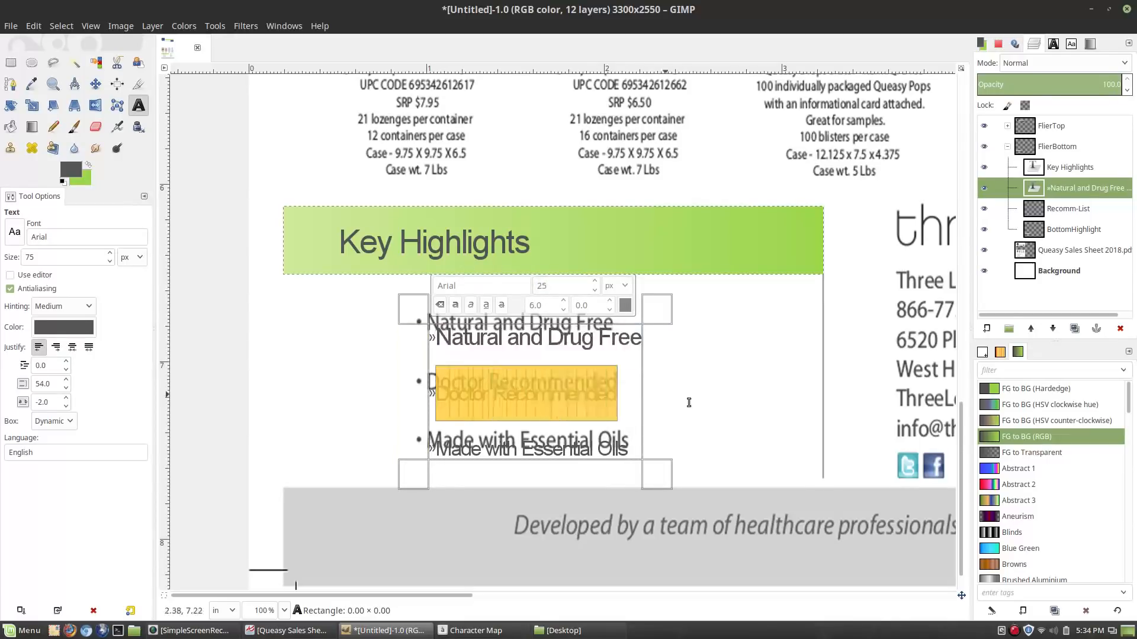
pyautogui.moveTo(567, 290); pyautogui.dragTo(437, 269)
pyautogui.press('Return')
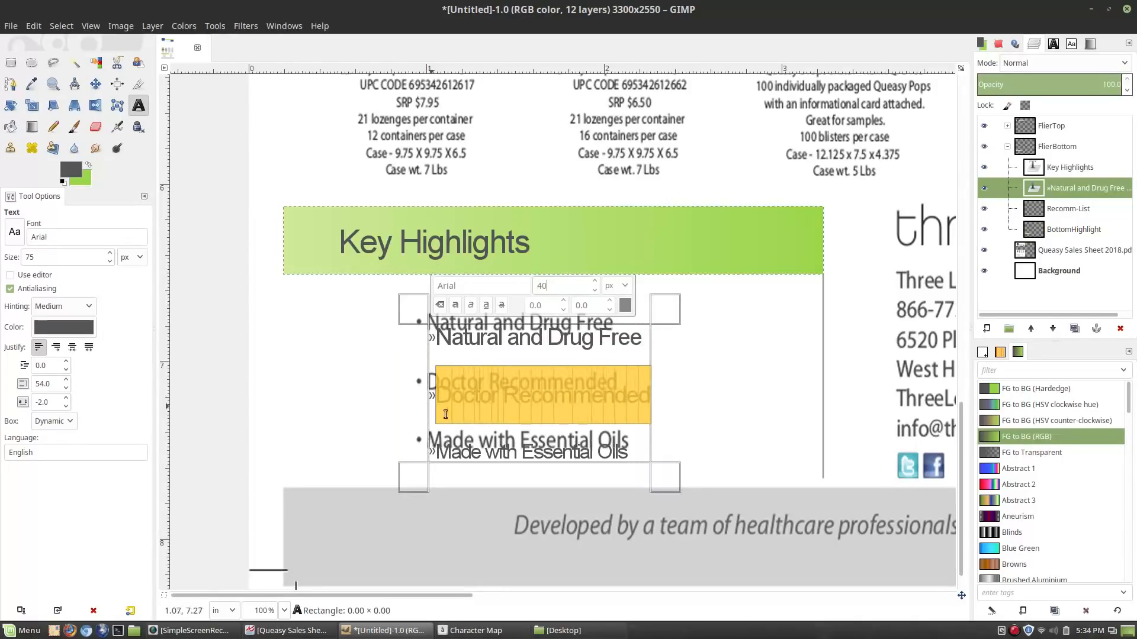
pyautogui.moveTo(441, 449); pyautogui.dragTo(731, 471)
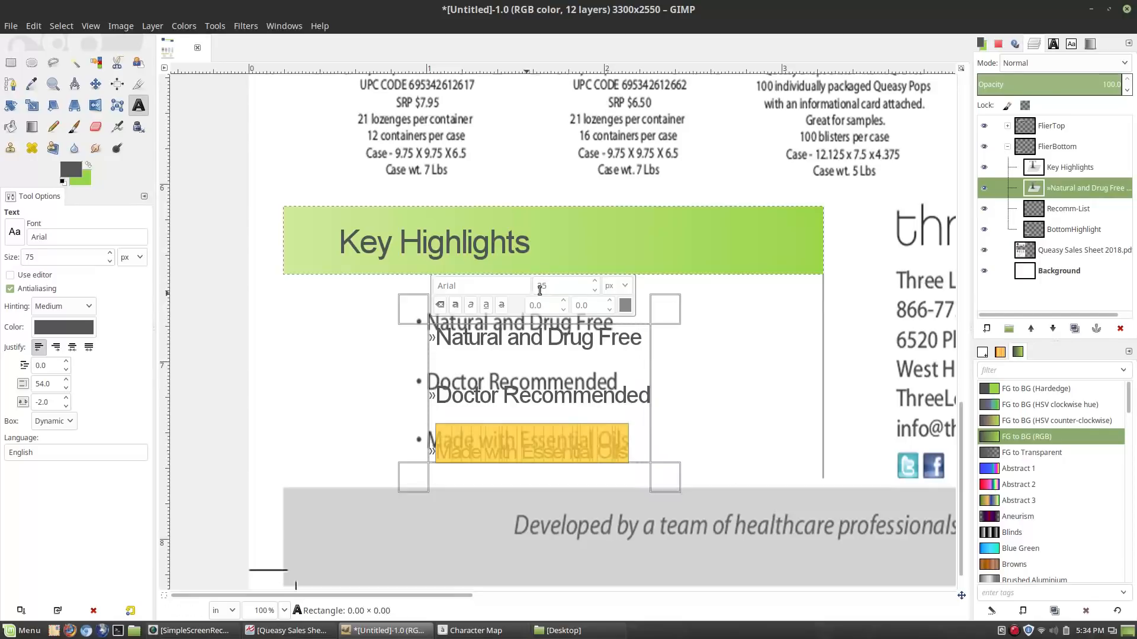
pyautogui.write('40')
pyautogui.press('Return')
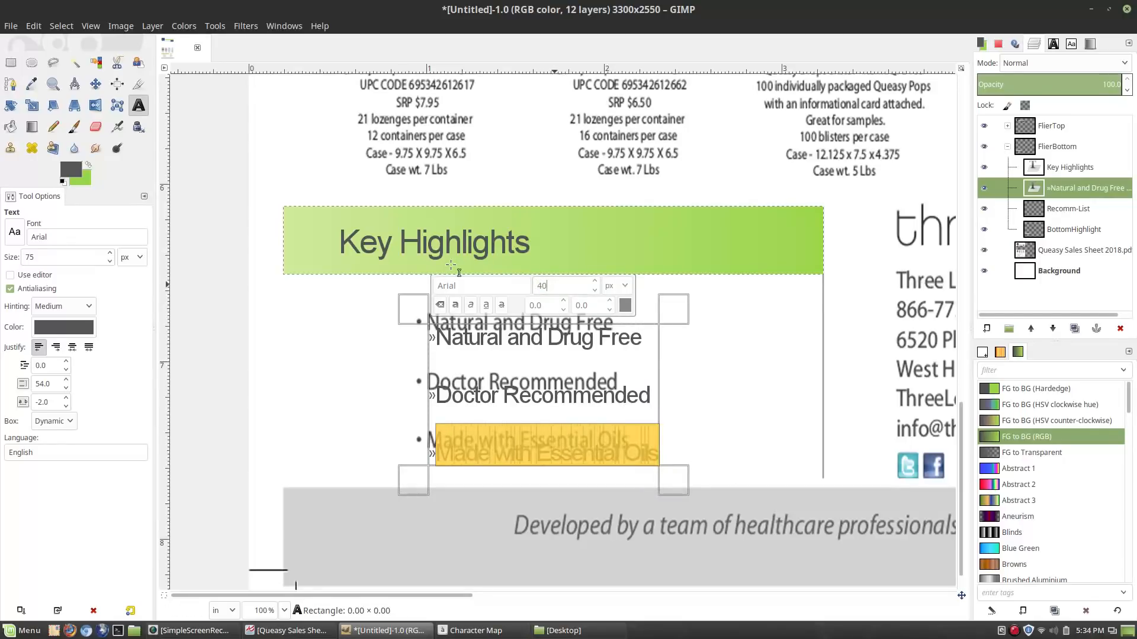
# Step: Move the list text over the original bullet list and hide the FlierBottom group
pyautogui.click(98, 87)
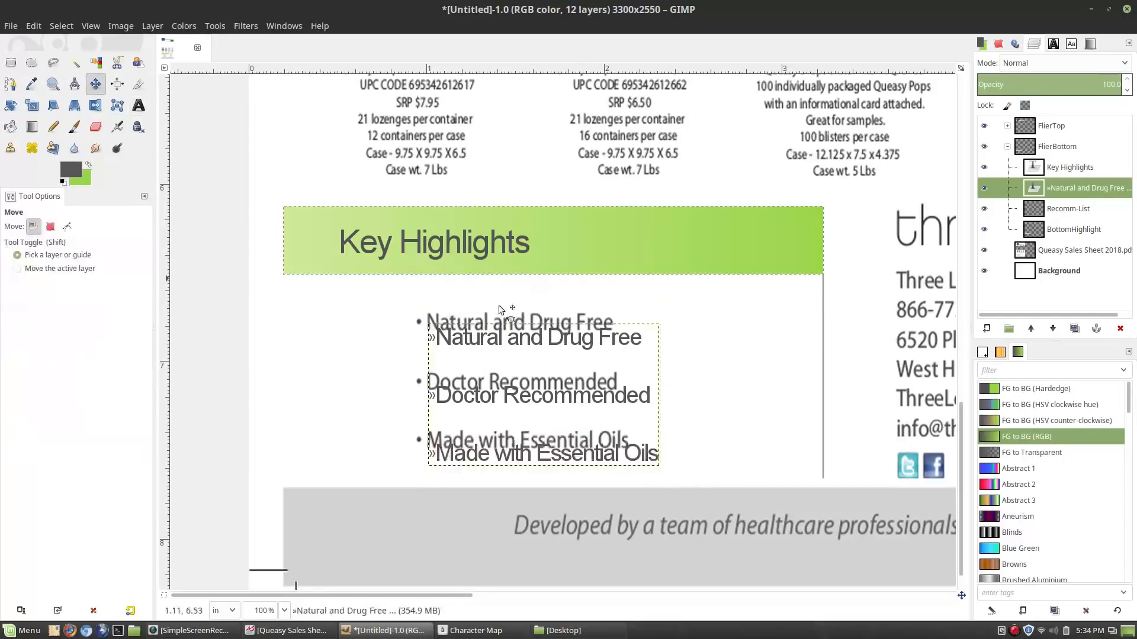
pyautogui.moveTo(672, 389); pyautogui.dragTo(666, 375)
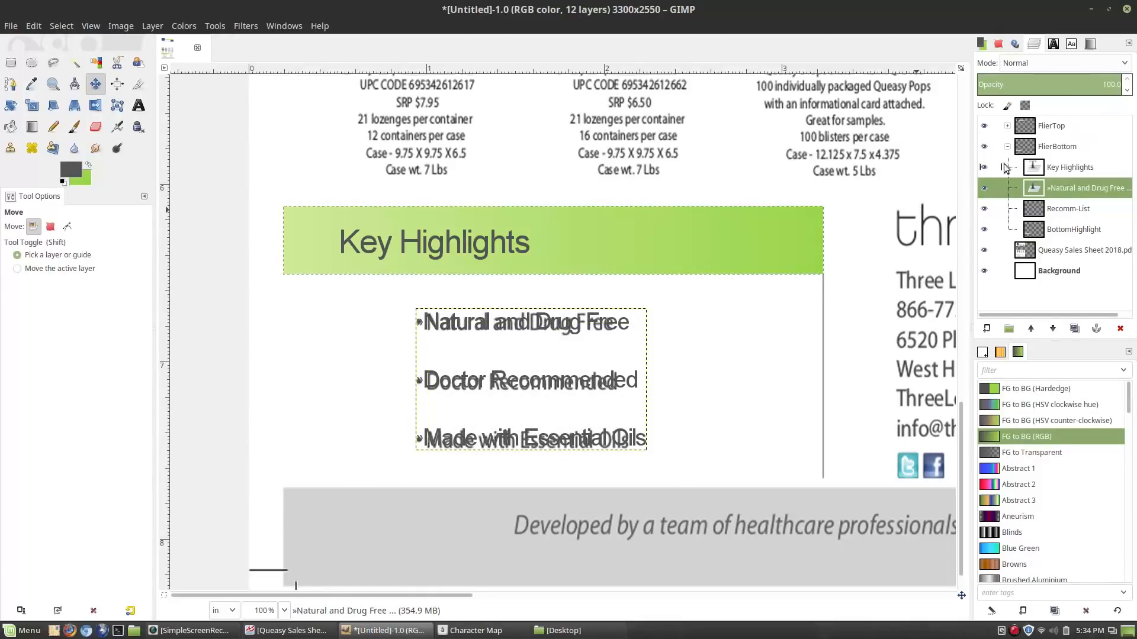
pyautogui.click(984, 146)
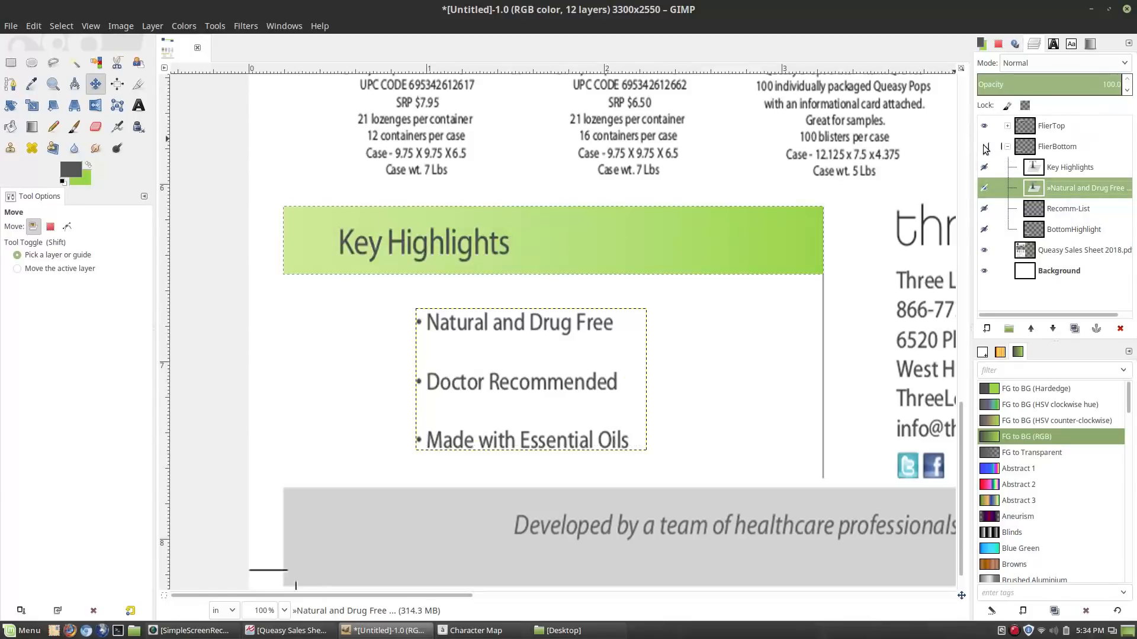
# Step: Erase the original bullet list from the Queasy Sales Sheet 2018.pdf layer and show the FlierBottom group again
pyautogui.click(1066, 255)
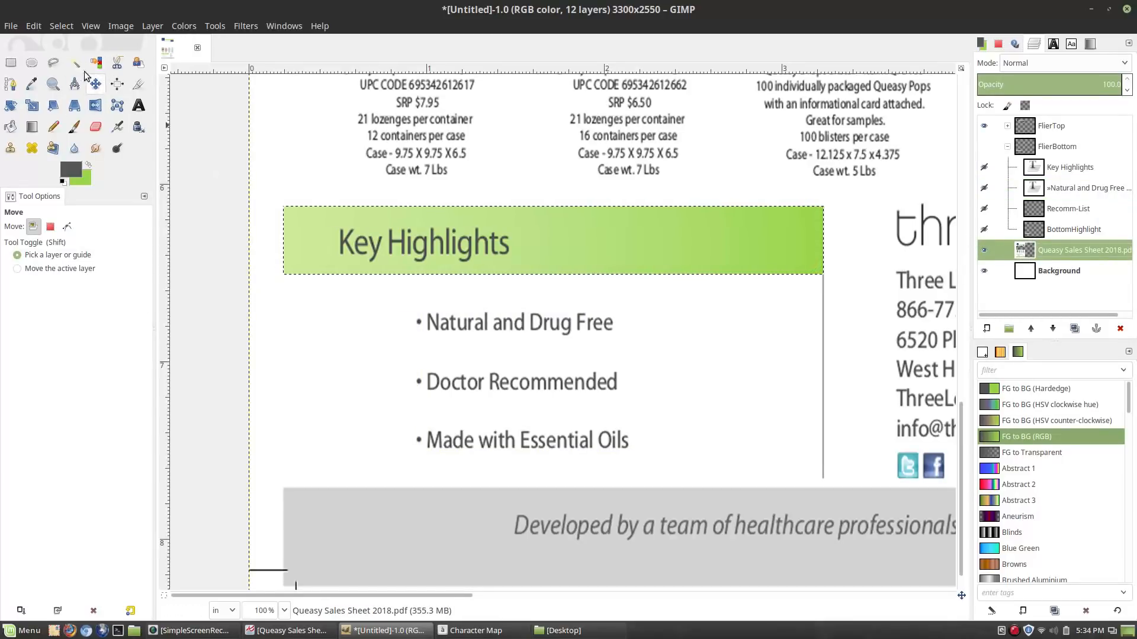
pyautogui.click(10, 62)
pyautogui.moveTo(357, 288); pyautogui.dragTo(716, 471)
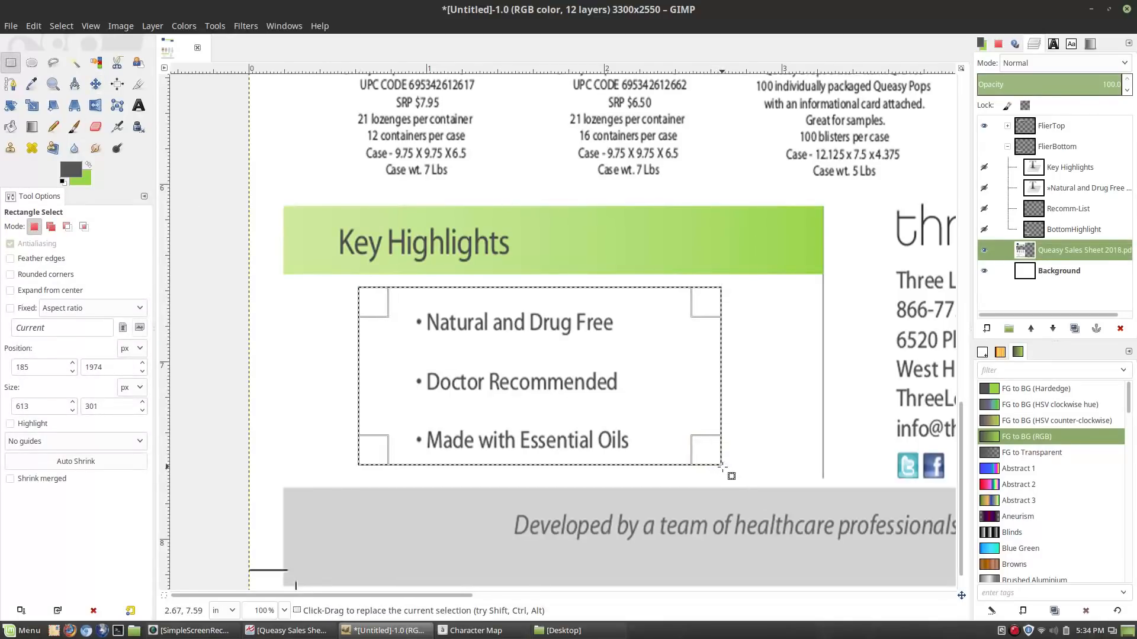
pyautogui.press('Delete')
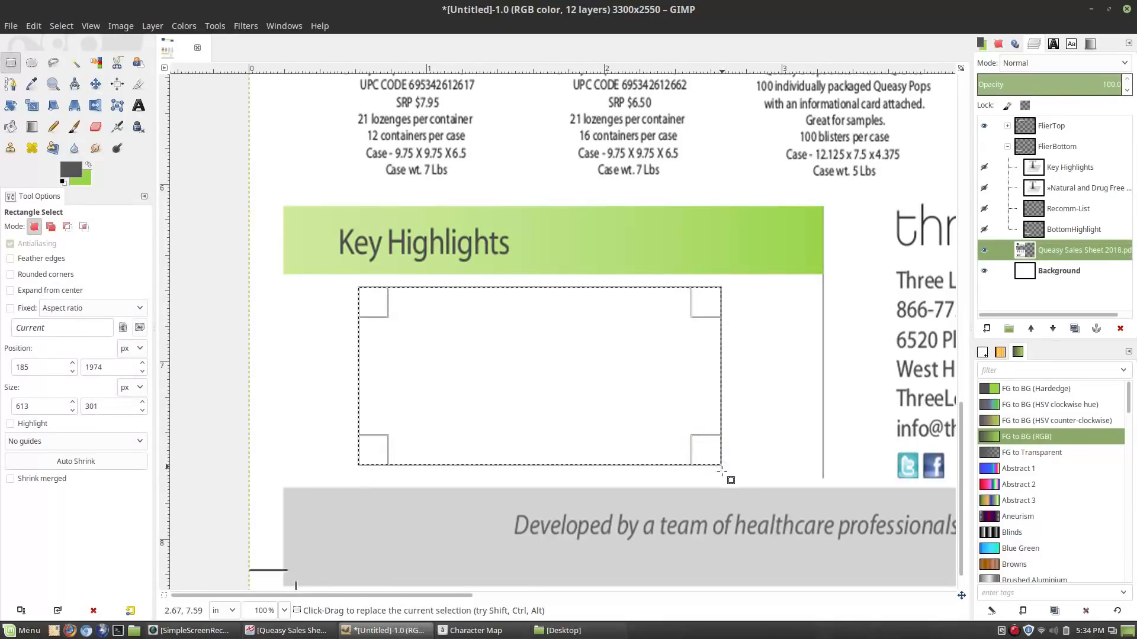
pyautogui.click(984, 146)
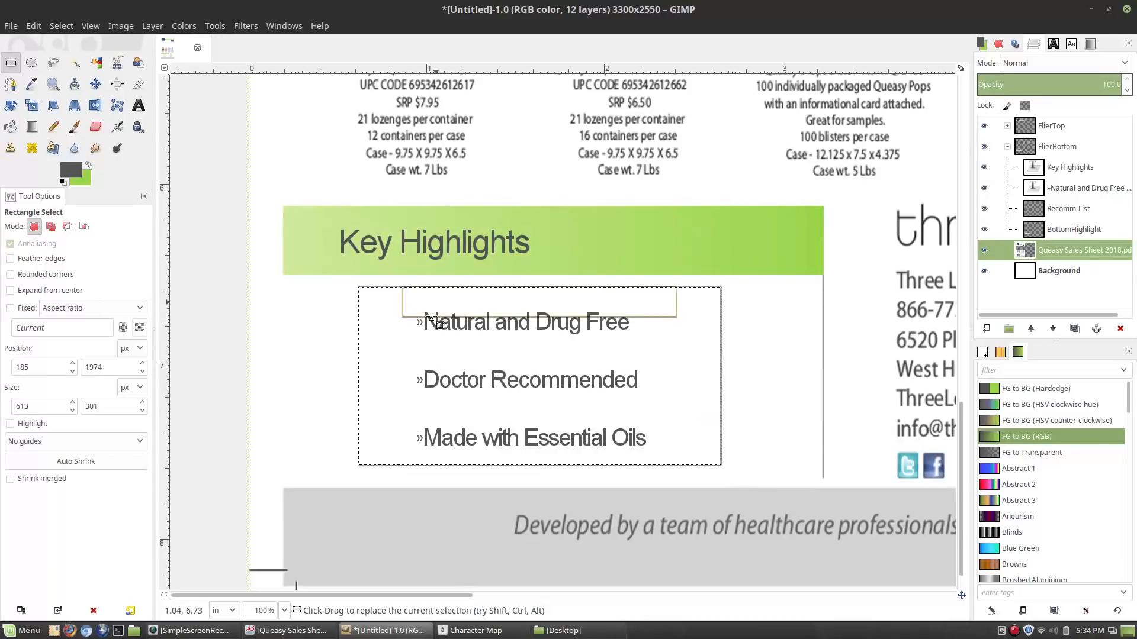
# Step: Insert a space after the » mark in each of the three Key Highlights list lines
pyautogui.click(137, 105)
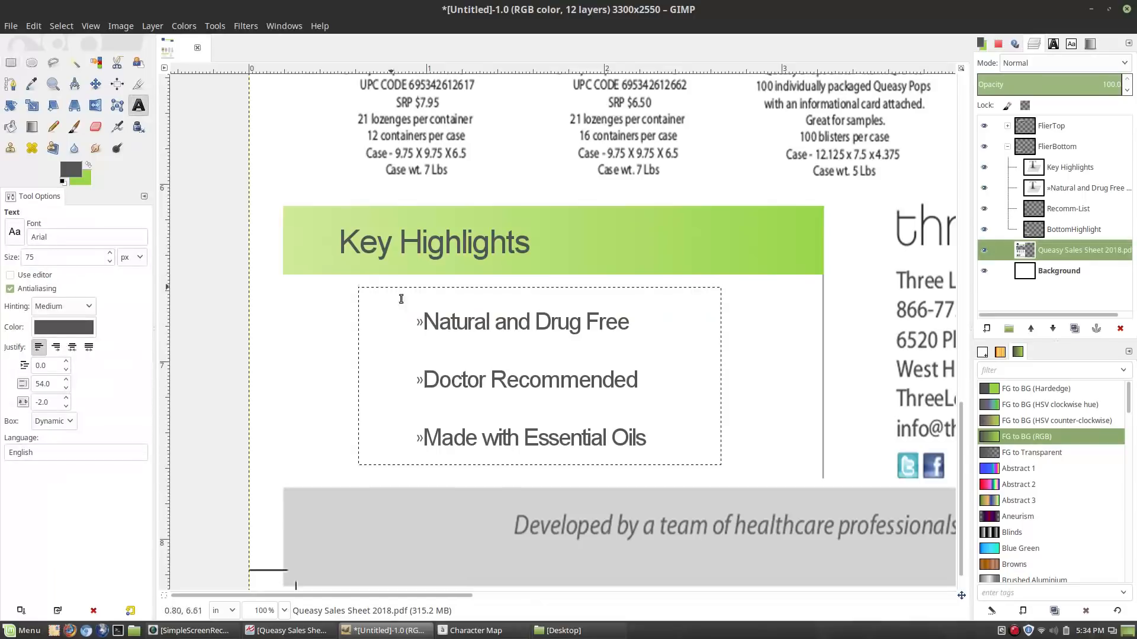
pyautogui.click(423, 323)
pyautogui.click(423, 380)
pyautogui.click(424, 438)
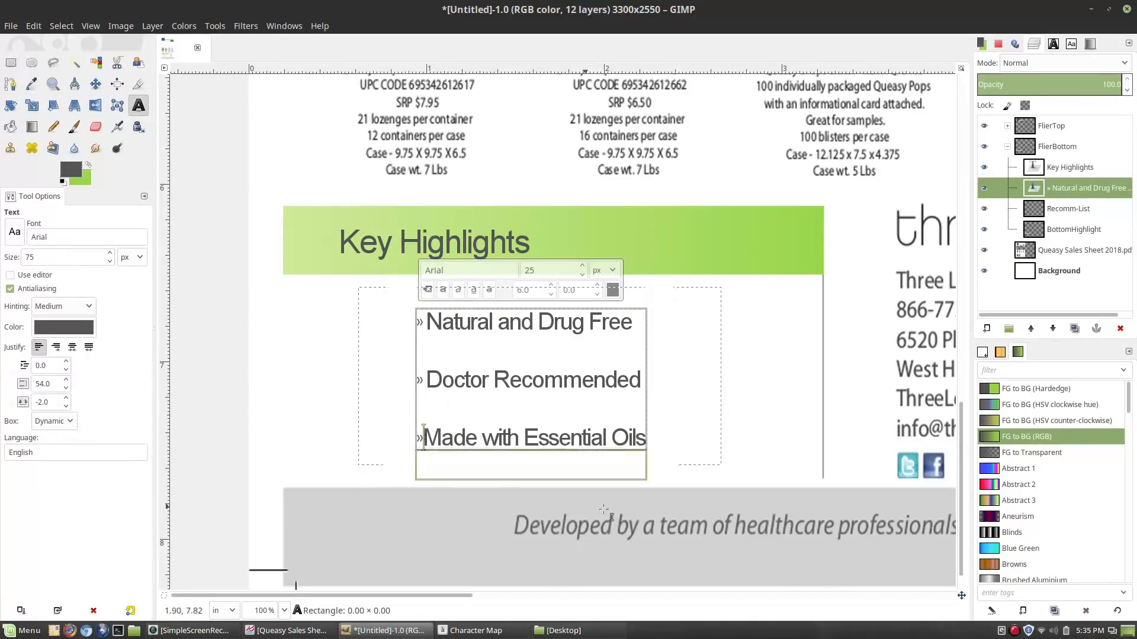
pyautogui.click(684, 426)
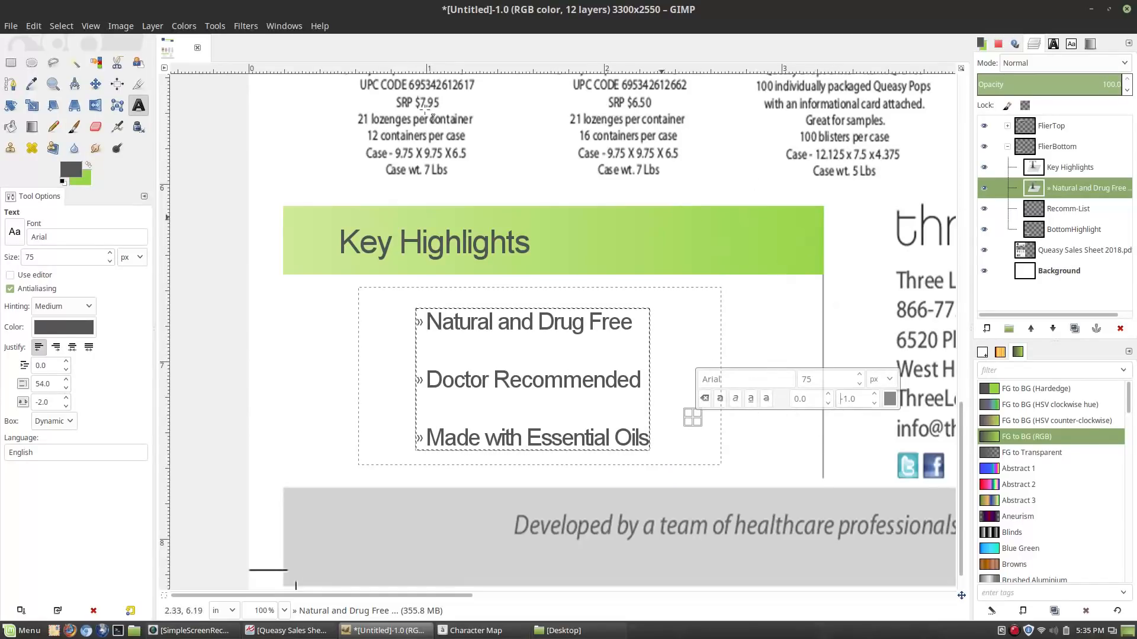
pyautogui.click(95, 84)
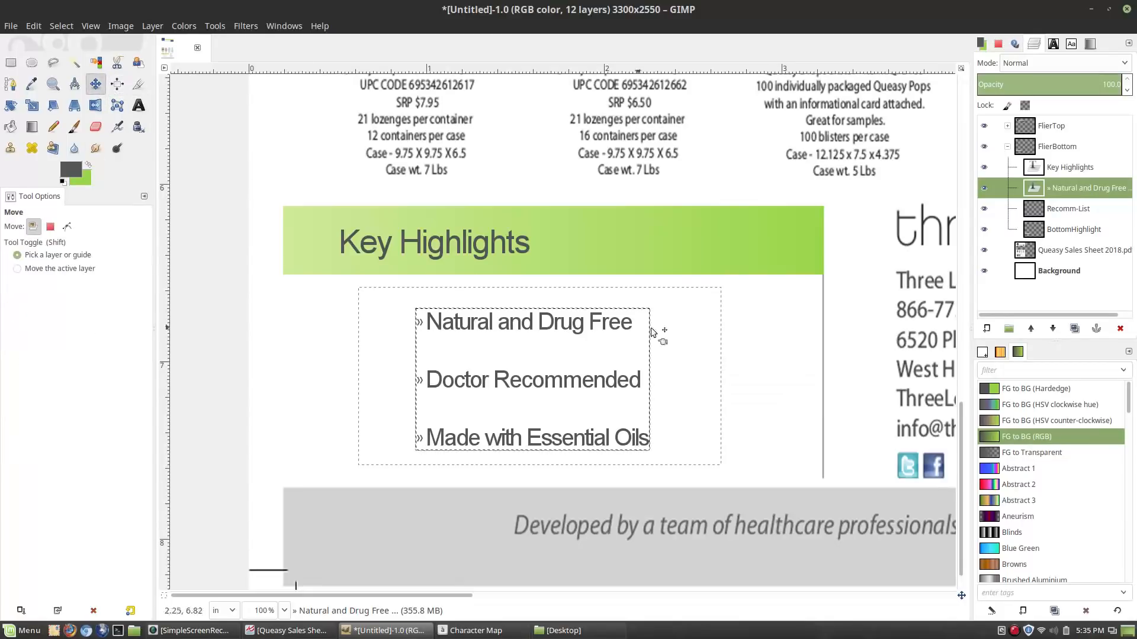
# Step: Create a transparent 3300 × 2550 px layer named Devel-box and place it lowest in the FlierBottom group
pyautogui.scroll(-2, 696, 357)
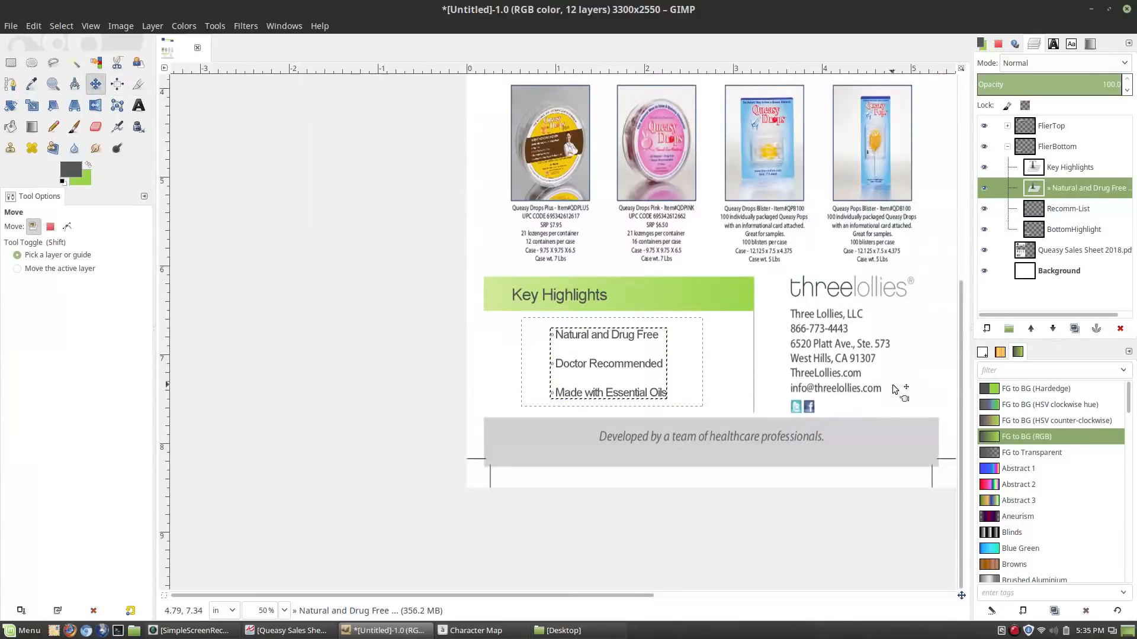
pyautogui.scroll(1, 891, 403)
pyautogui.scroll(-1, 760, 474)
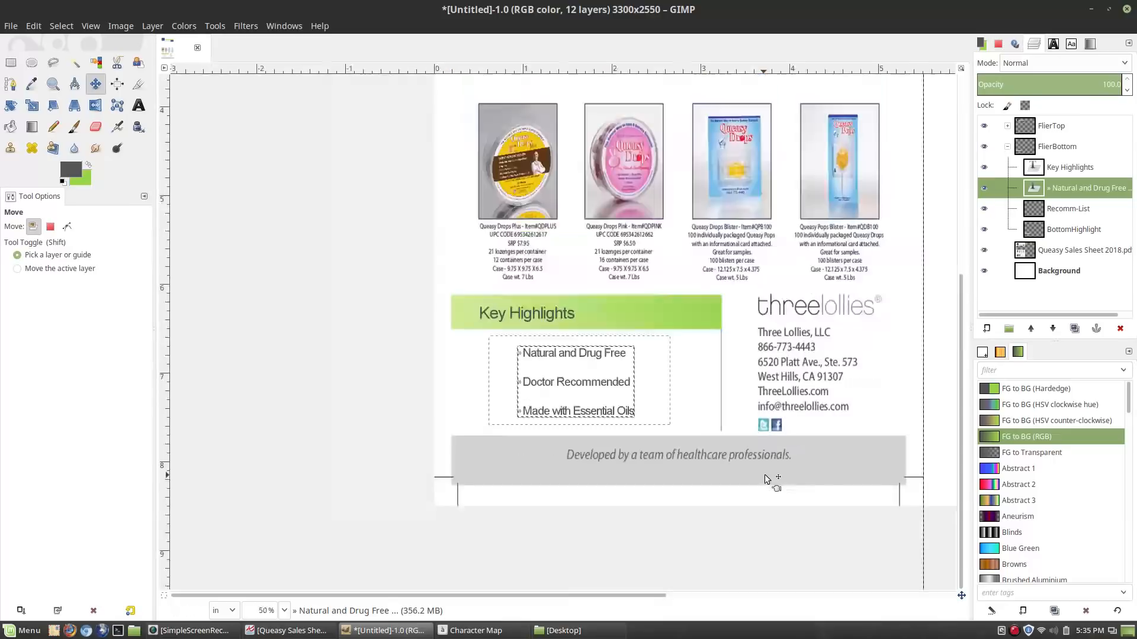
pyautogui.scroll(2, 695, 461)
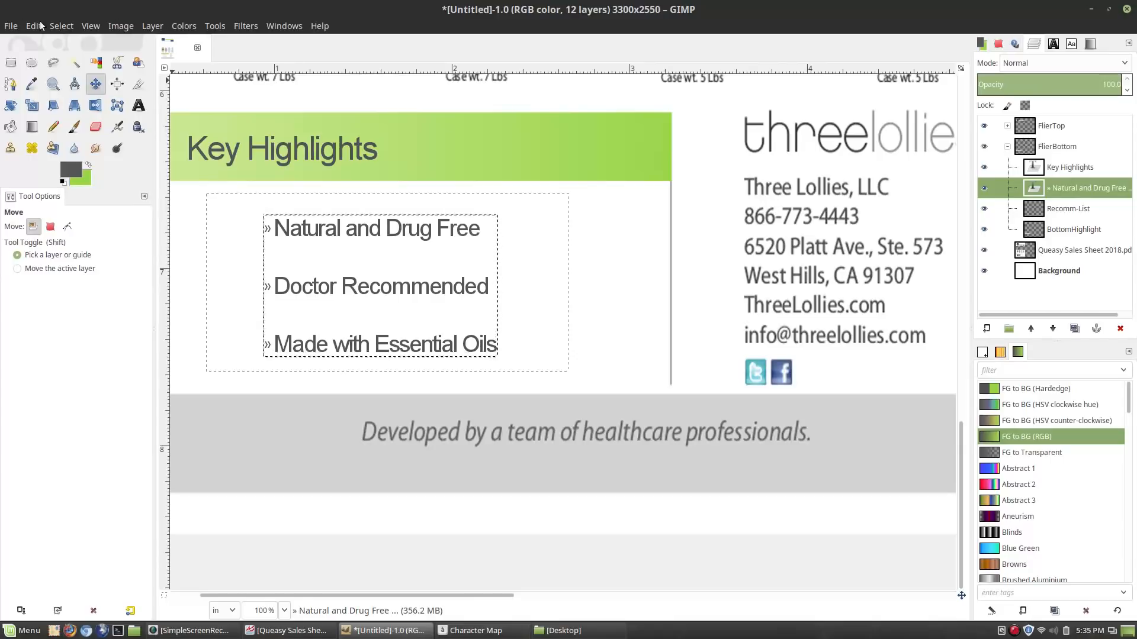
pyautogui.click(152, 25)
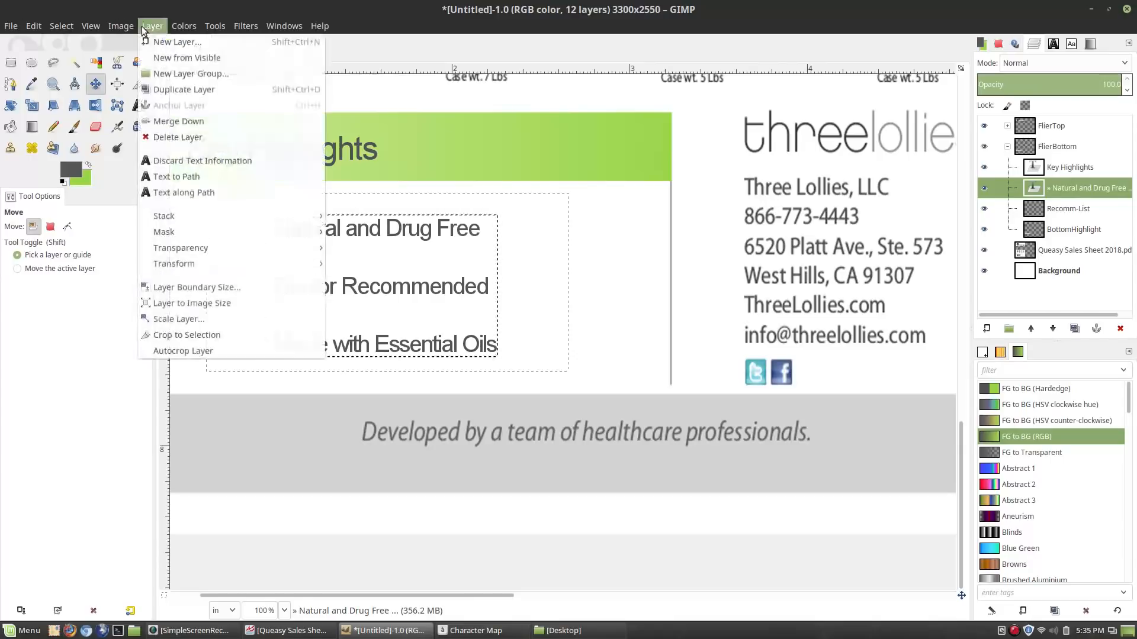
pyautogui.click(168, 41)
pyautogui.write('Devel')
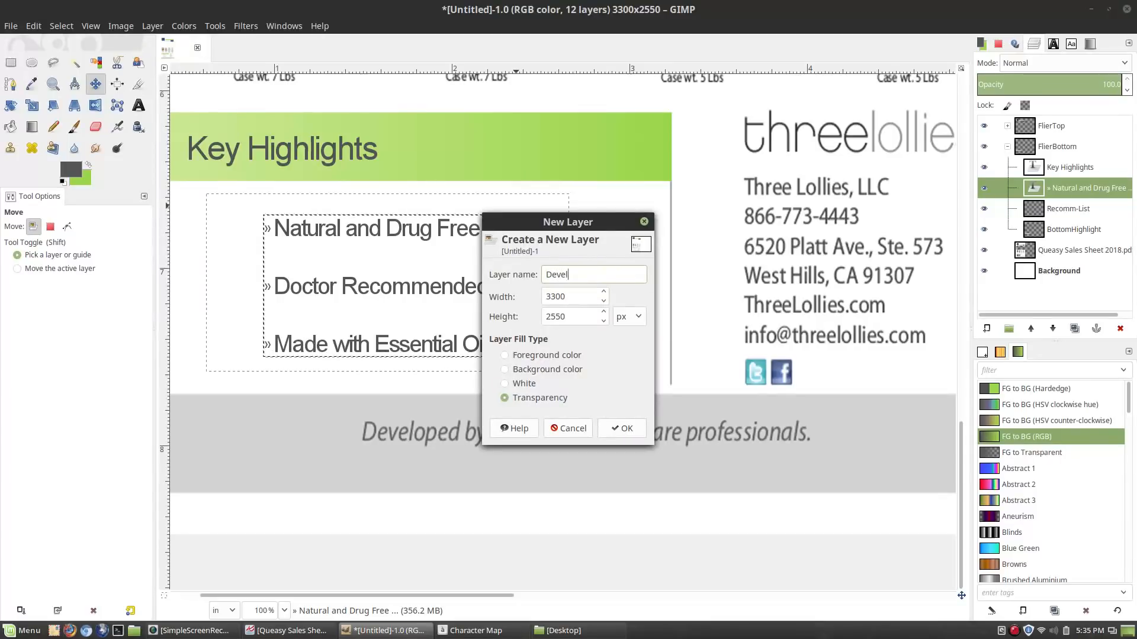
pyautogui.write('-box')
pyautogui.press('Return')
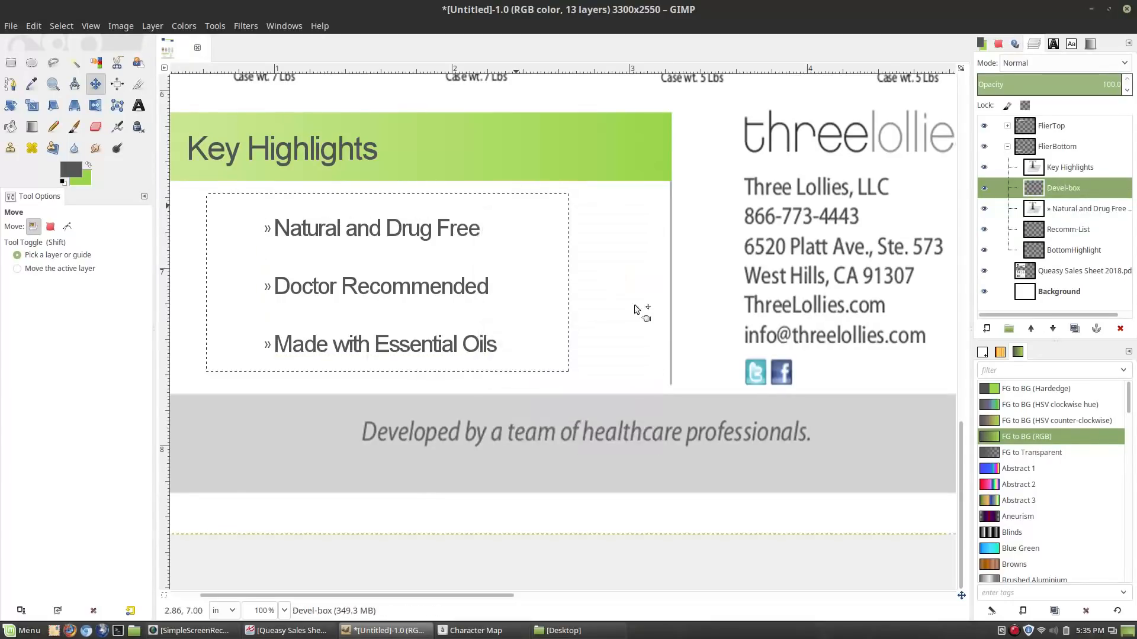
pyautogui.moveTo(1064, 190); pyautogui.dragTo(1065, 259)
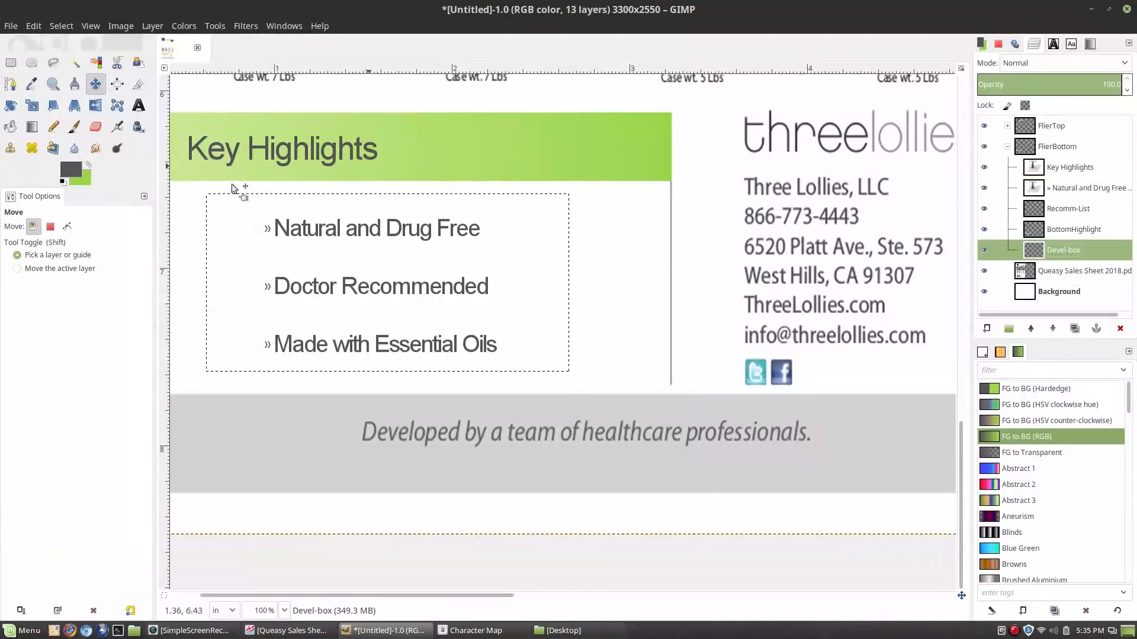
# Step: Draw a rectangular selection of about 1536 × 166 px over the grey band behind the "Developed by" tagline
pyautogui.scroll(-2, 442, 405)
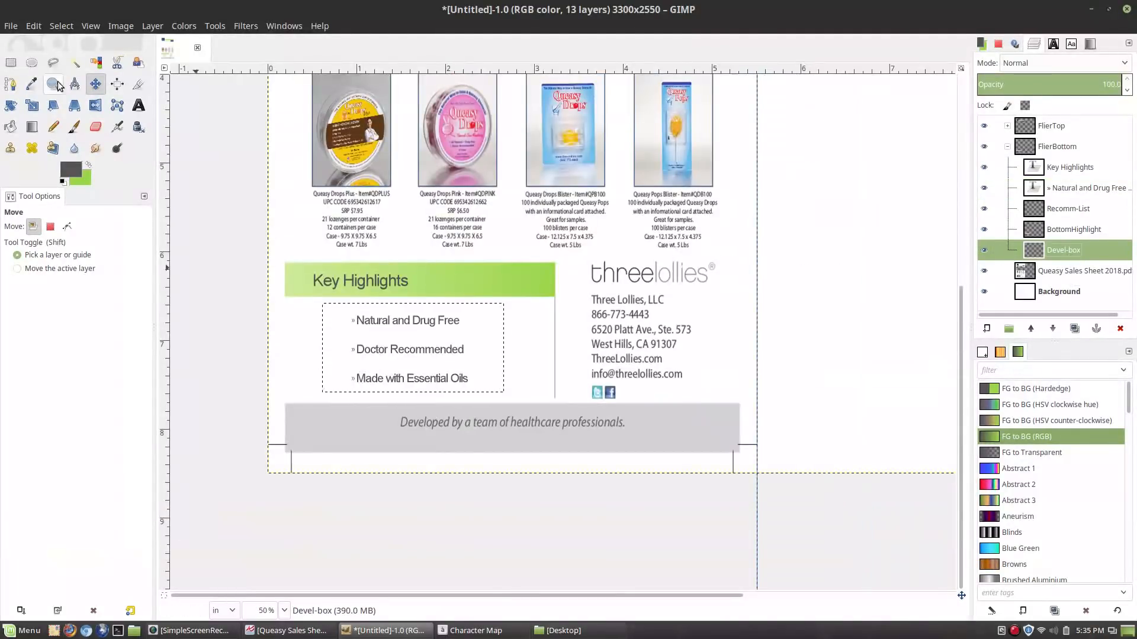
pyautogui.click(11, 62)
pyautogui.scroll(4, 299, 432)
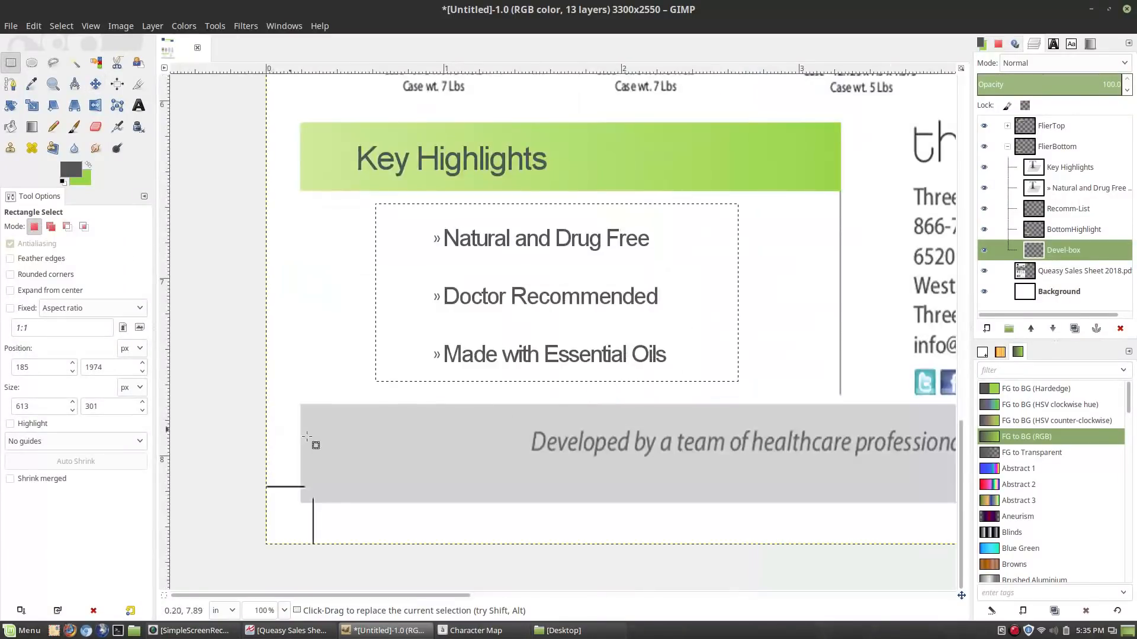
pyautogui.moveTo(294, 379); pyautogui.dragTo(820, 573)
pyautogui.press('ctrl')
pyautogui.scroll(-3, 836, 526)
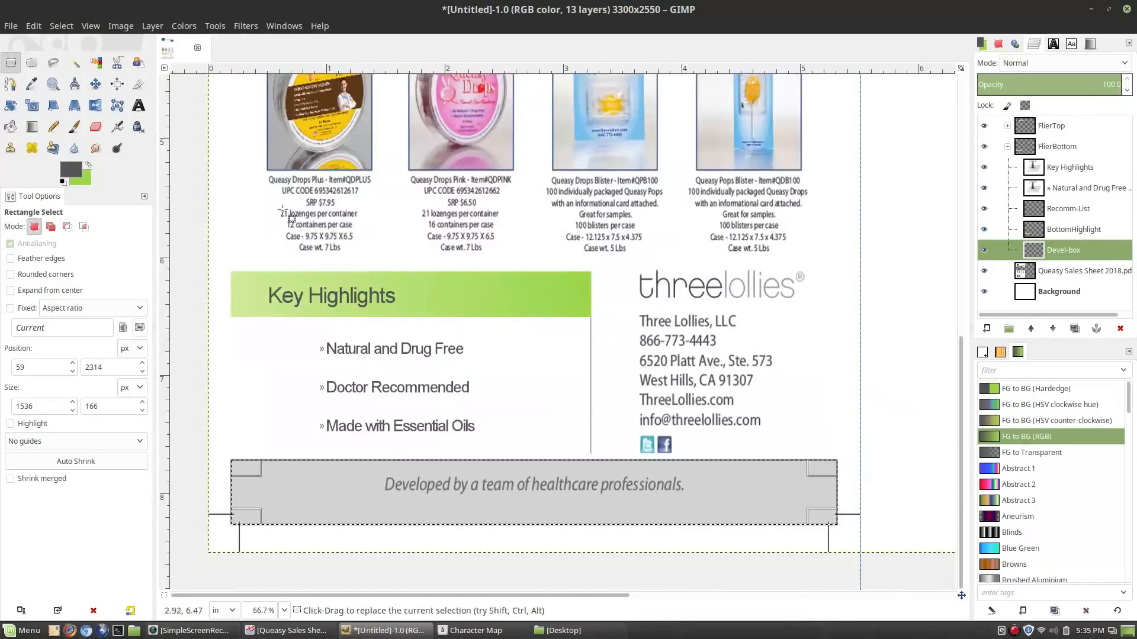
# Step: Fill the selection on the Devel-box layer with light grey d3d3d3 sampled from the original band, and hide that layer
pyautogui.click(71, 170)
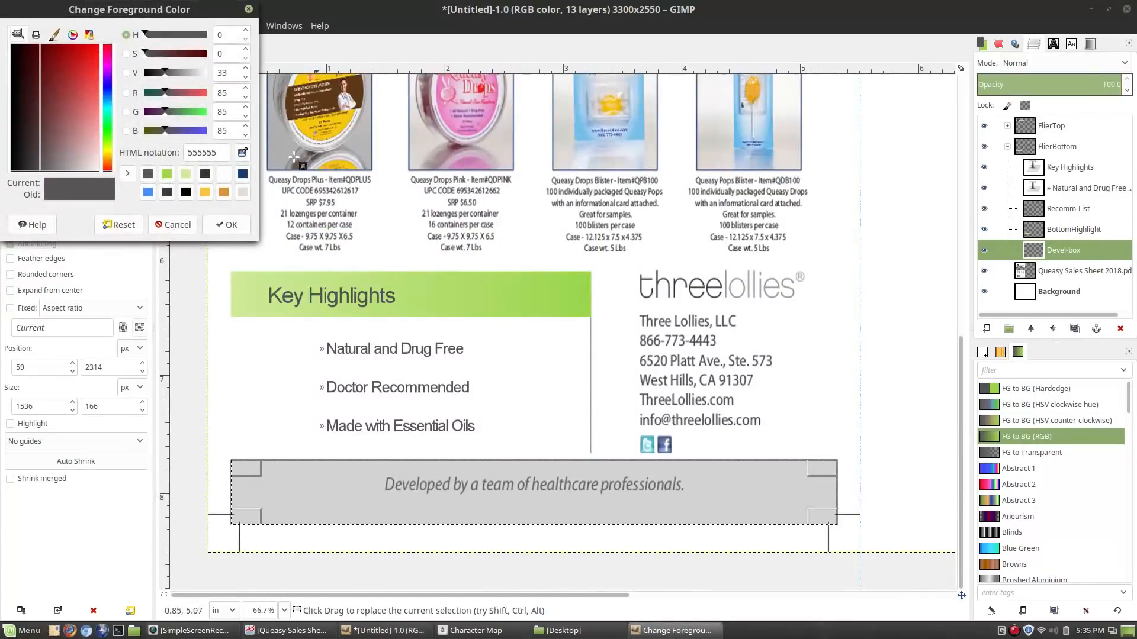
pyautogui.click(762, 501)
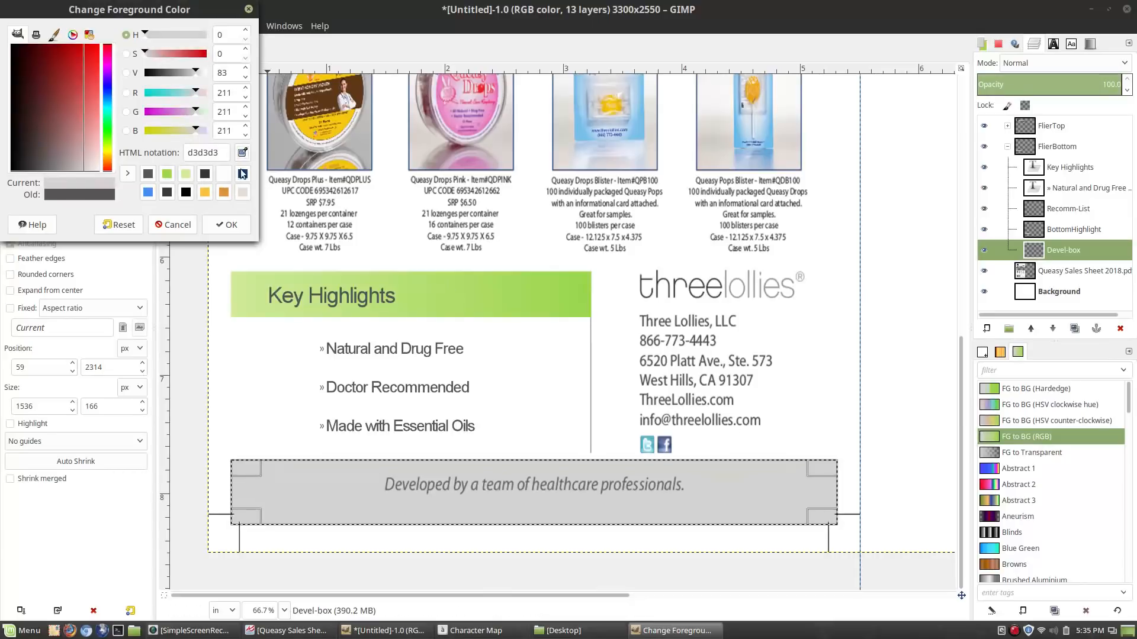
pyautogui.click(225, 225)
pyautogui.click(19, 129)
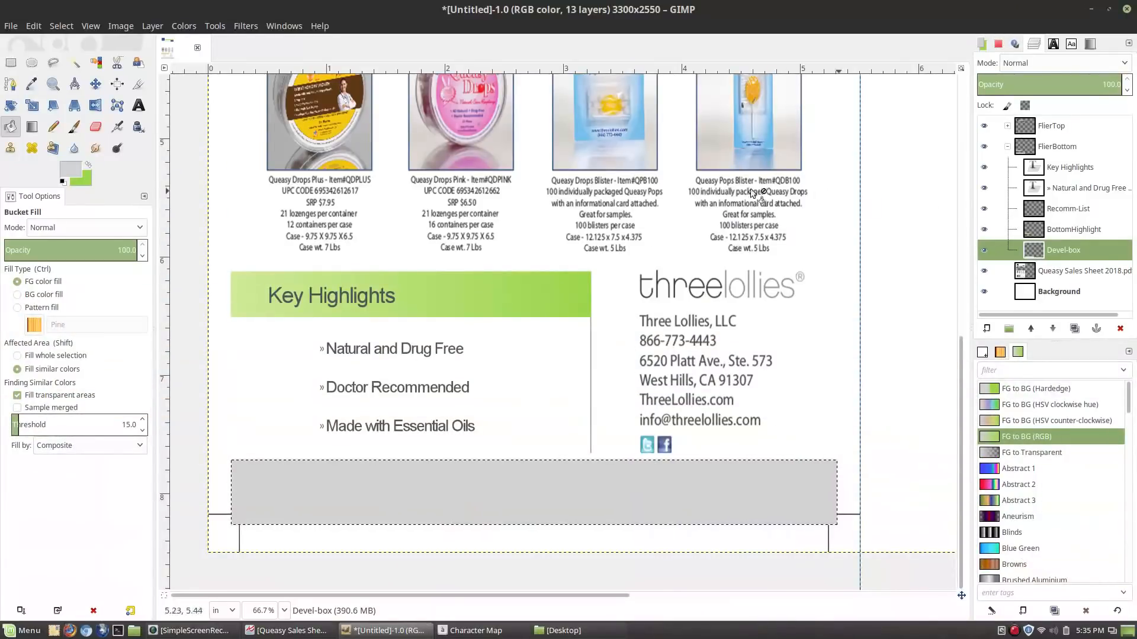
pyautogui.click(984, 251)
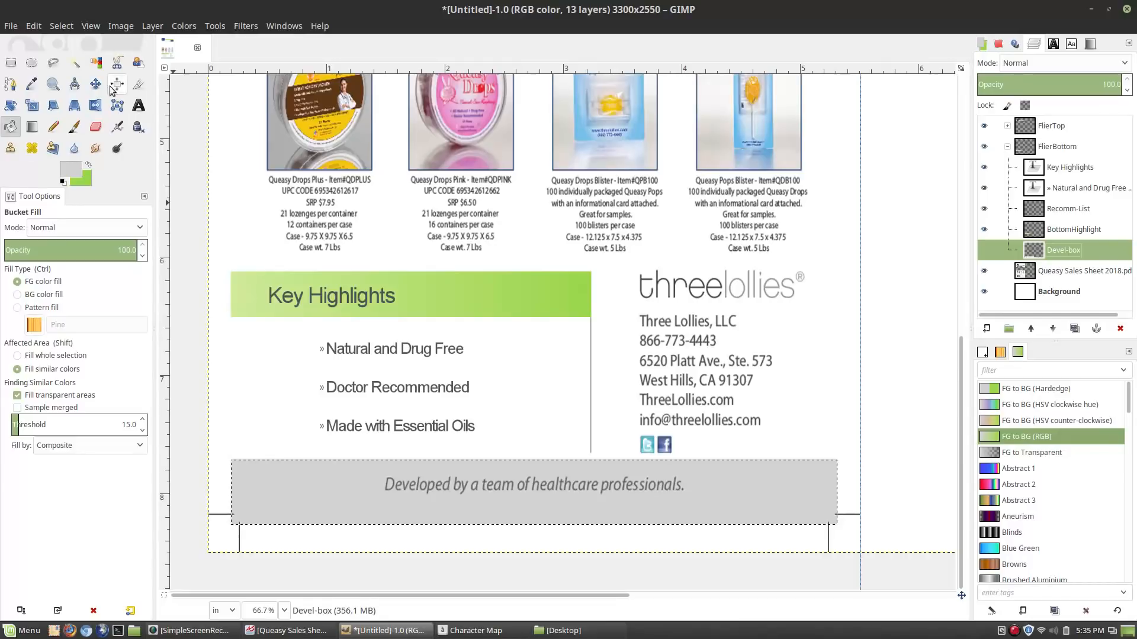
# Step: Set the Text tool to 45 px Arial in dark grey 555555
pyautogui.click(138, 105)
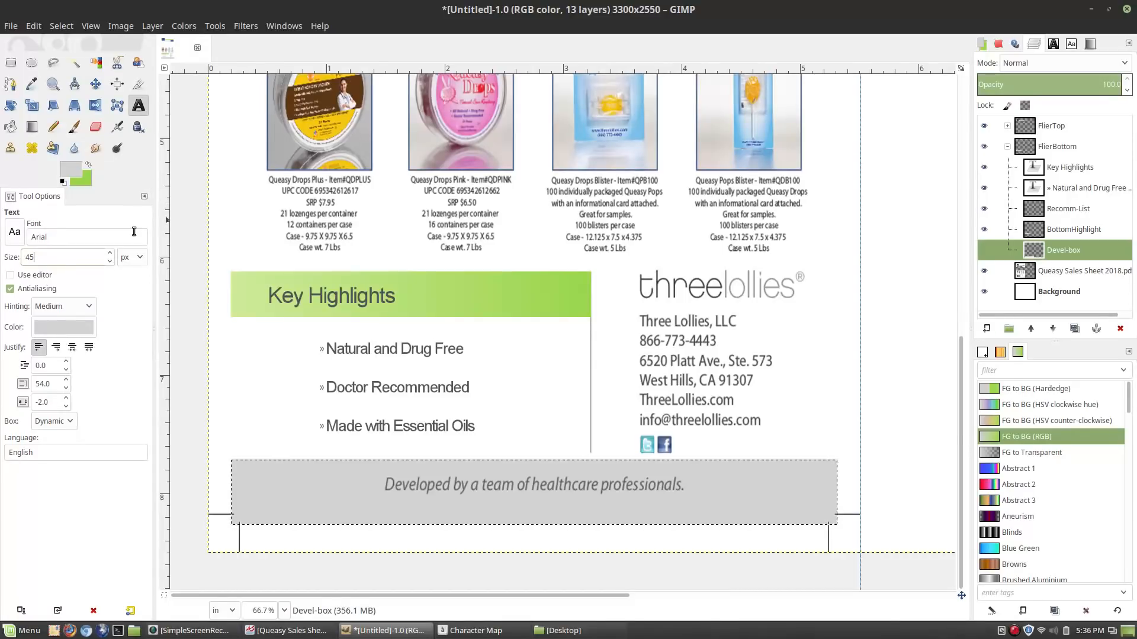
pyautogui.click(63, 332)
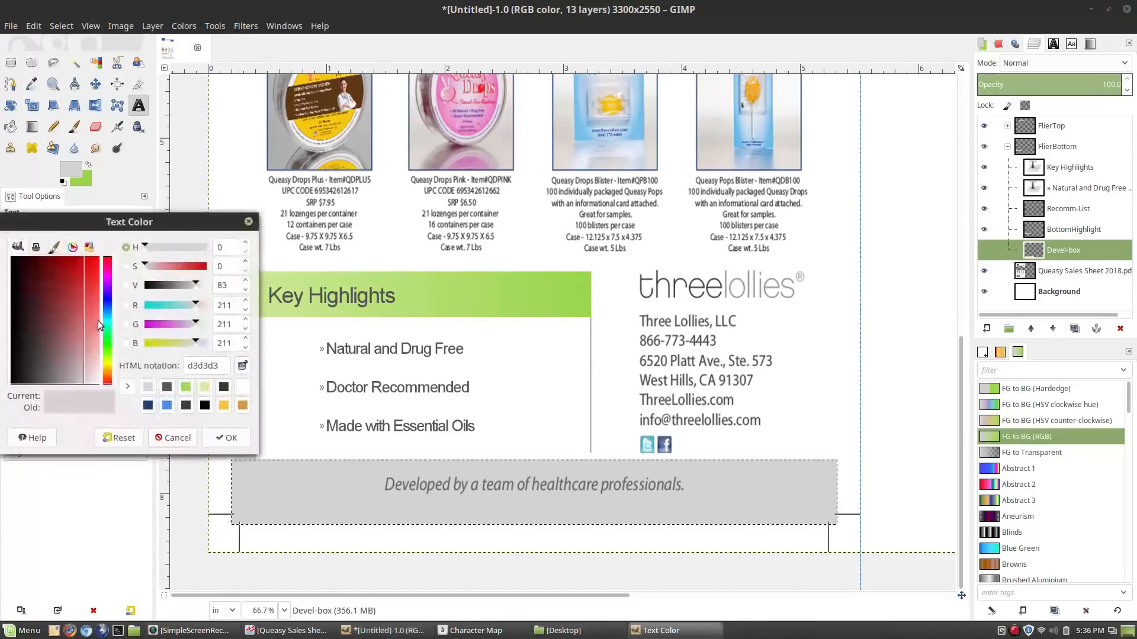
pyautogui.click(167, 386)
pyautogui.click(226, 437)
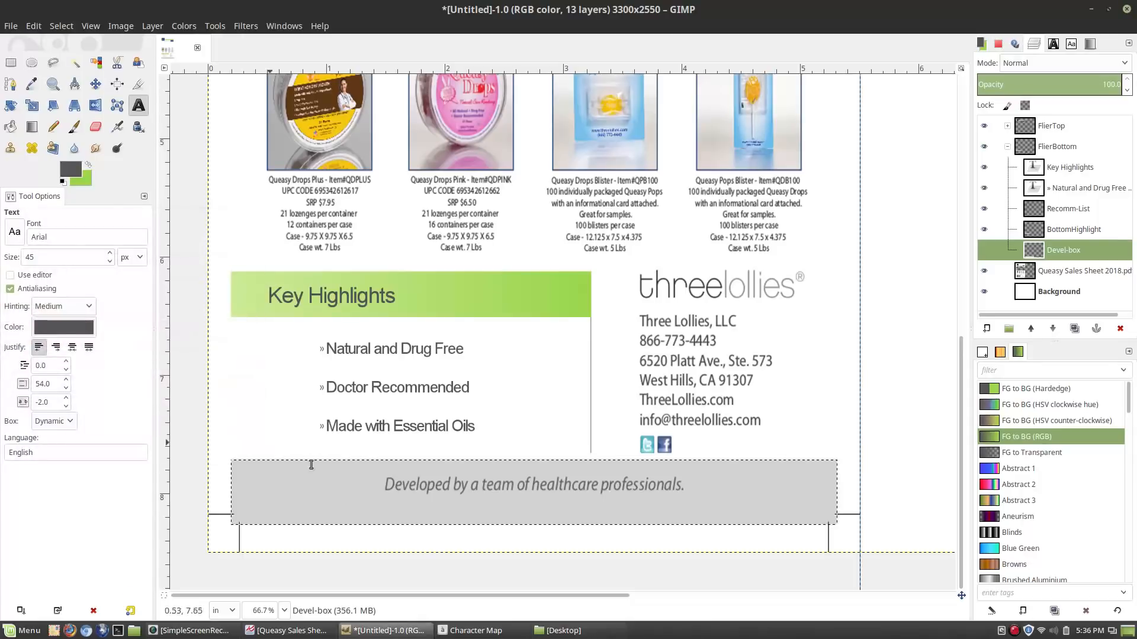
# Step: Add the text "Developed by a team of healthcare professionals." over the original tagline in the grey band
pyautogui.click(386, 482)
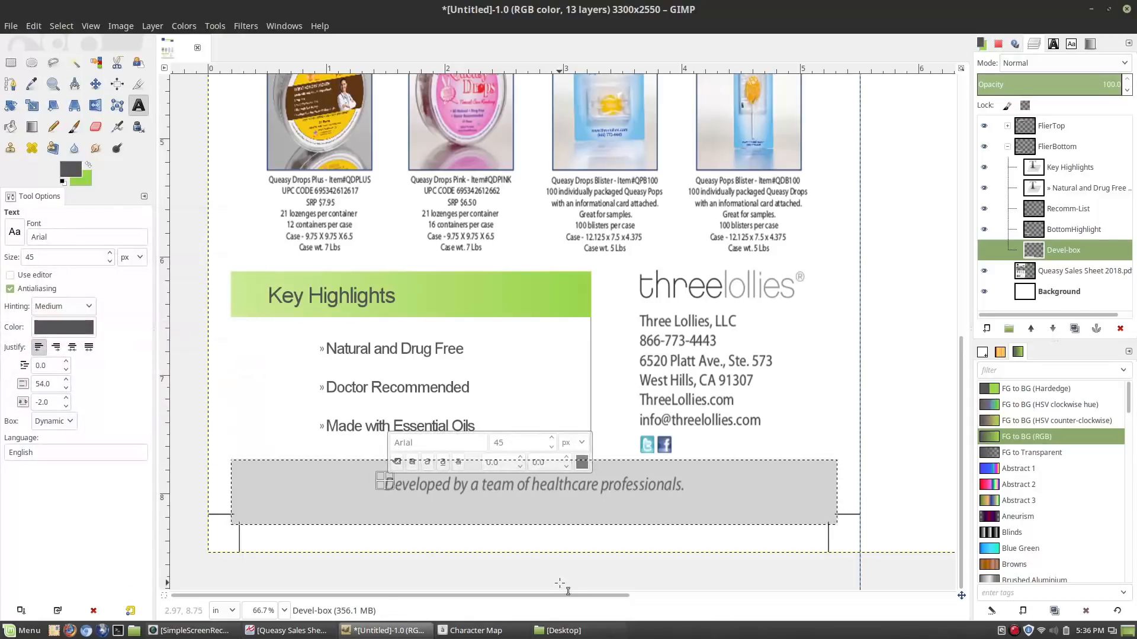
pyautogui.write('Deve')
pyautogui.write('loped by a')
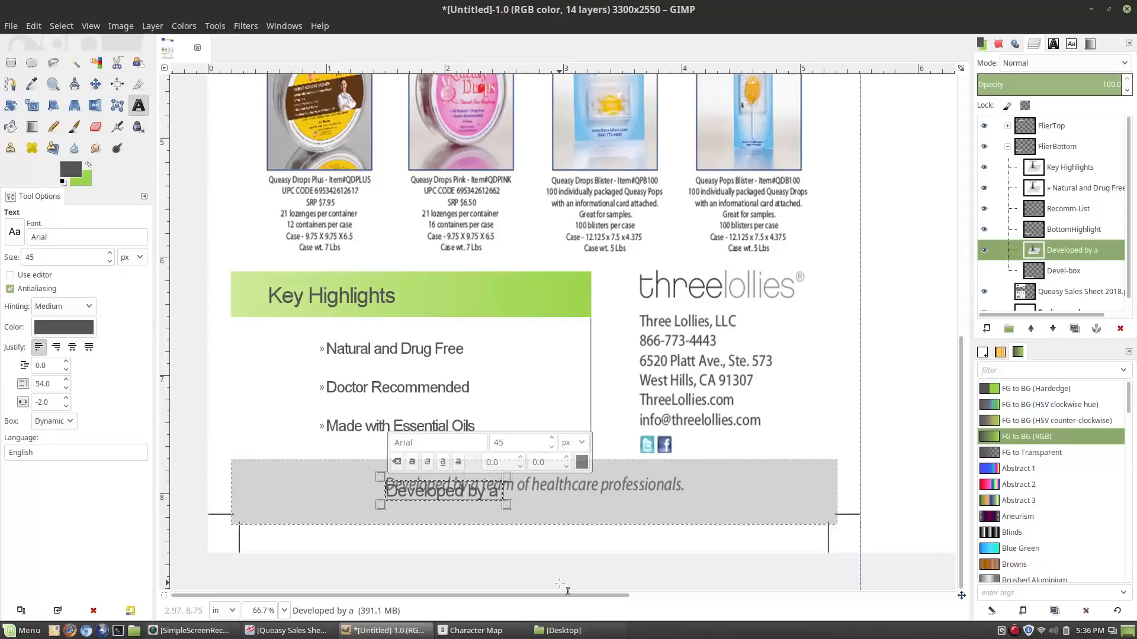
pyautogui.write(' team of h')
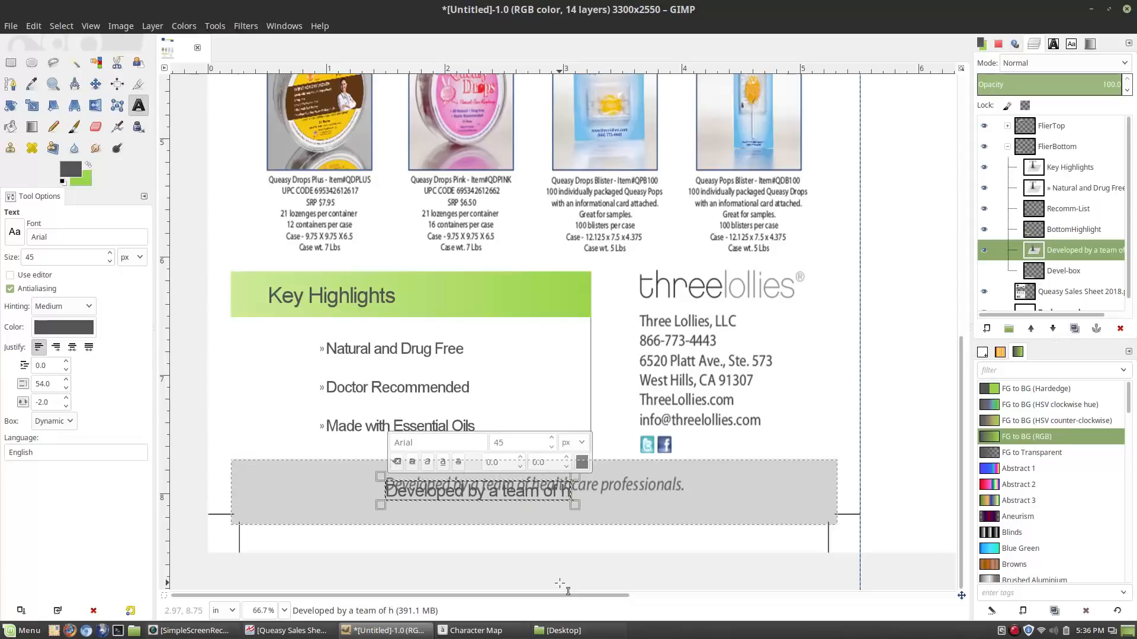
pyautogui.write('ealthcar')
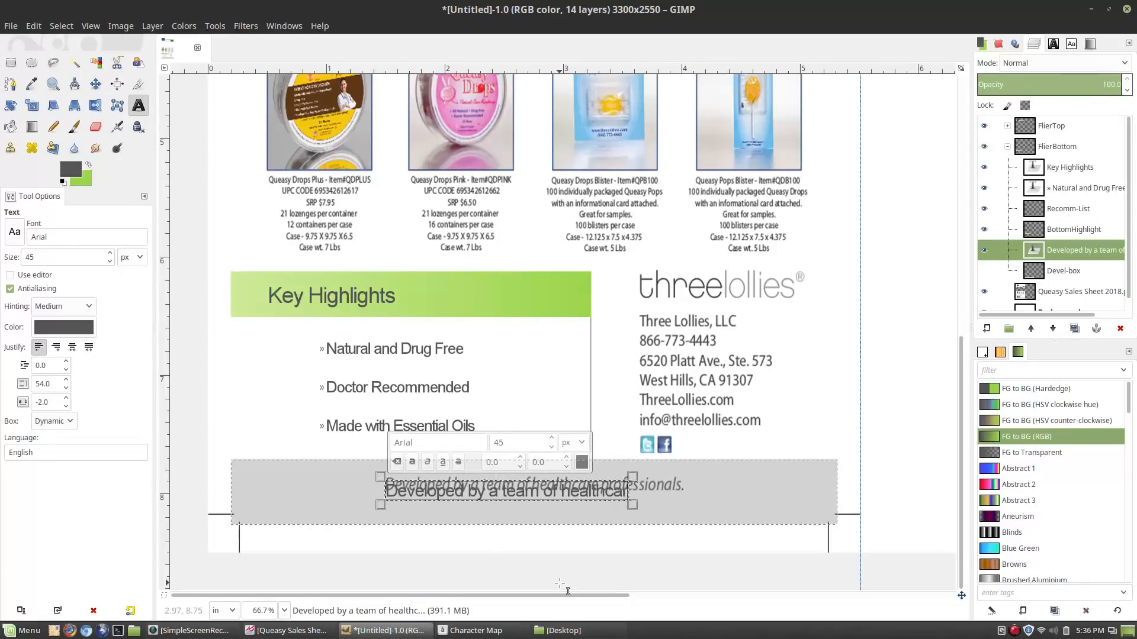
pyautogui.write('e profe')
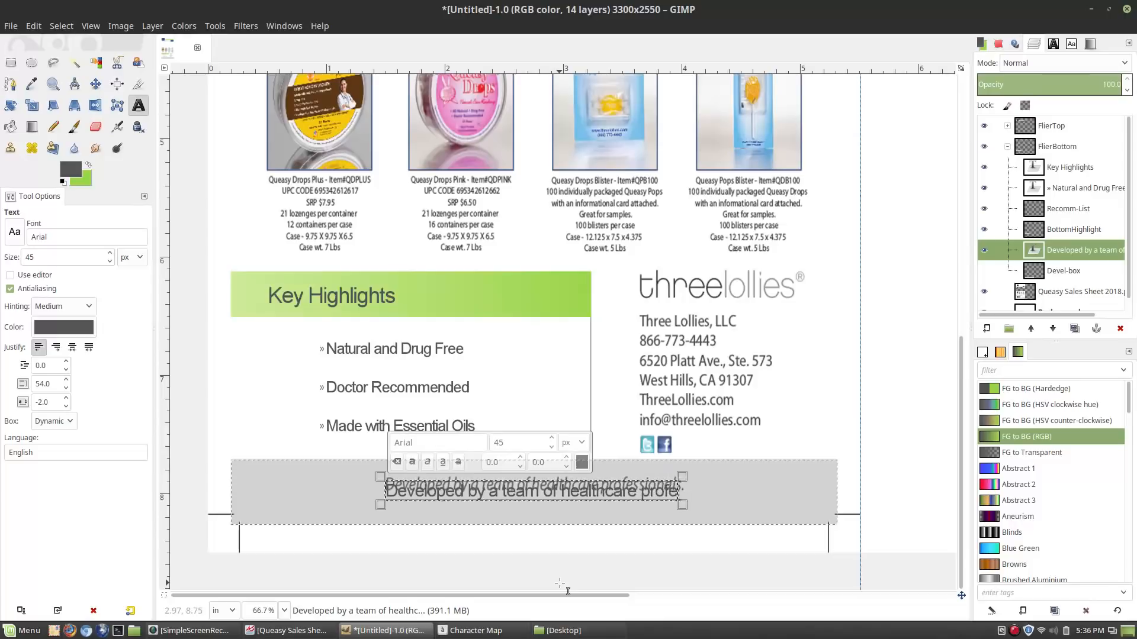
pyautogui.write('ssionals.')
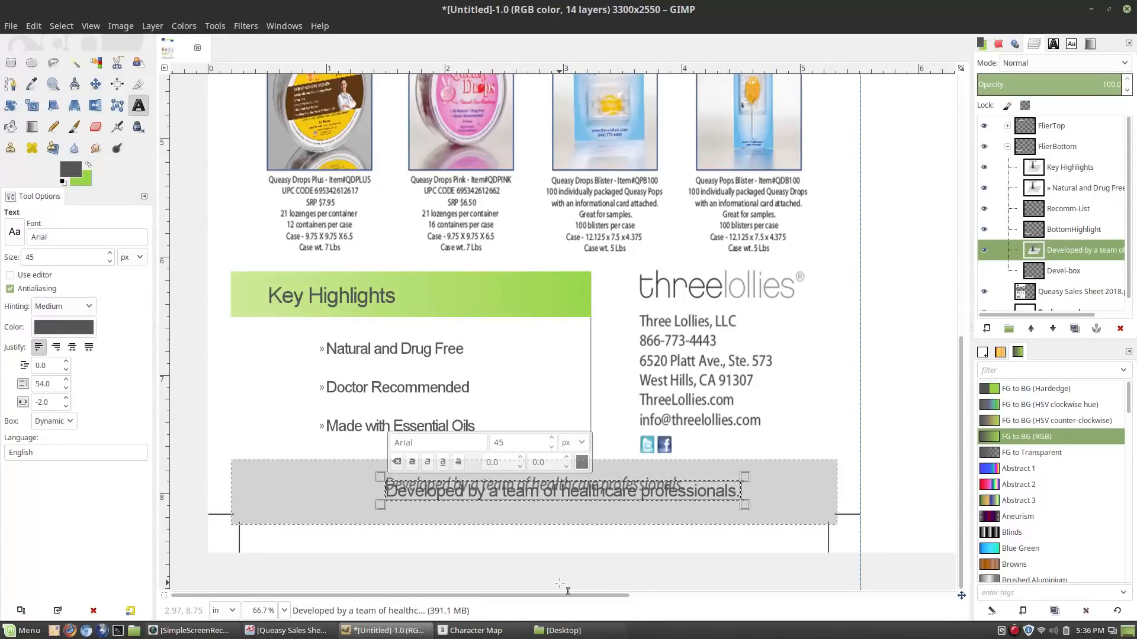
# Step: Set the colour of the whole "Developed by a team of healthcare professionals." text to 333333
pyautogui.moveTo(396, 482); pyautogui.dragTo(740, 489)
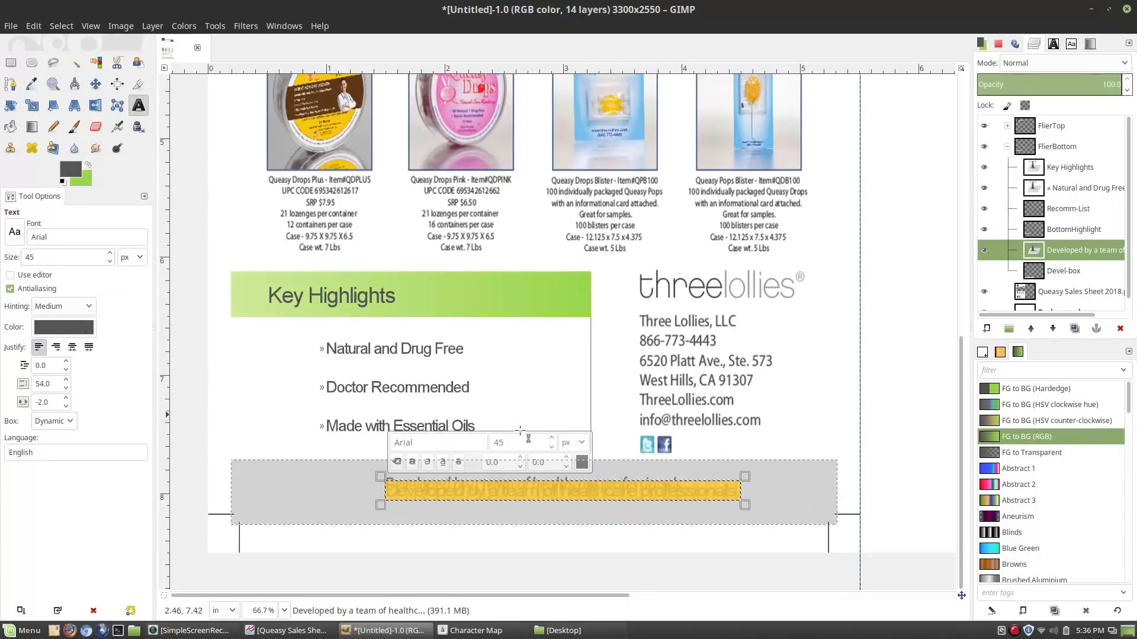
pyautogui.click(581, 464)
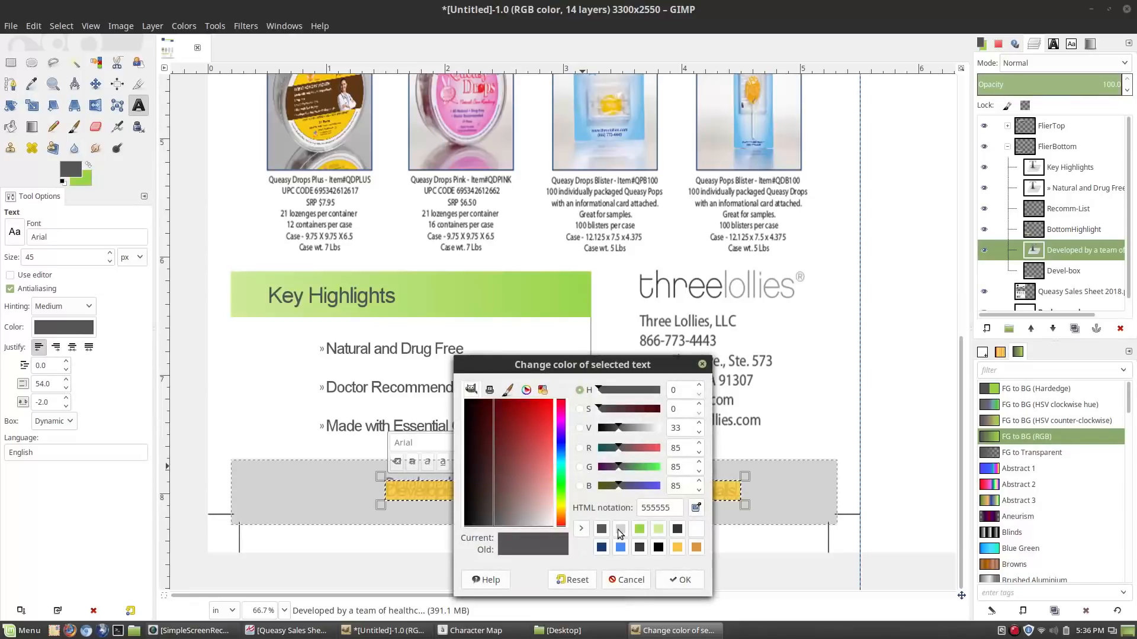
pyautogui.click(617, 530)
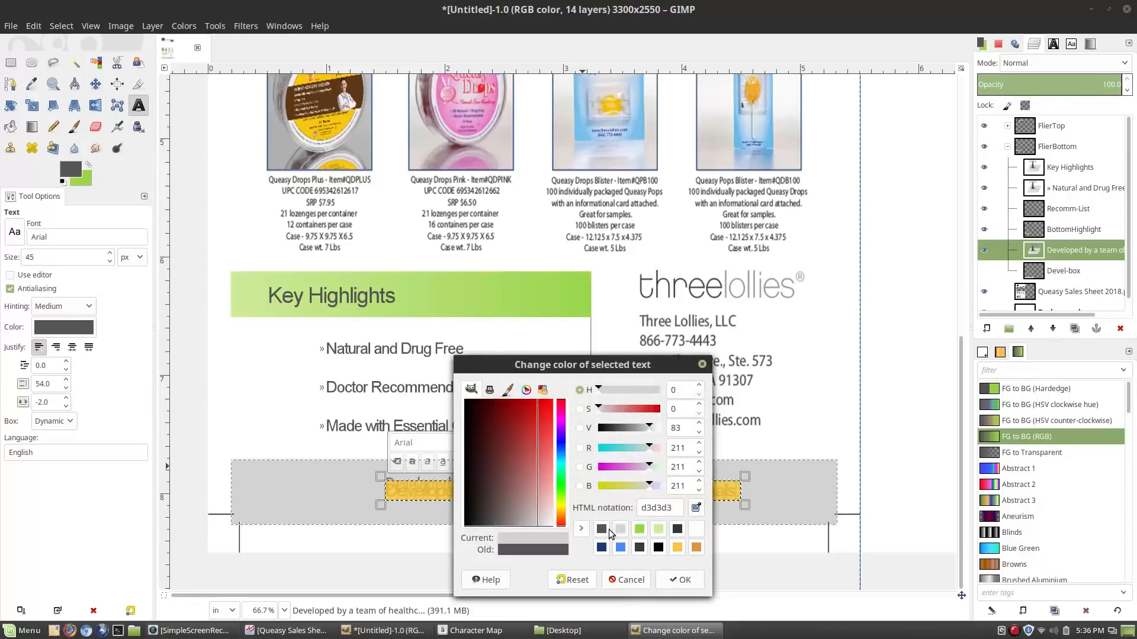
pyautogui.click(608, 530)
pyautogui.doubleClick(670, 514)
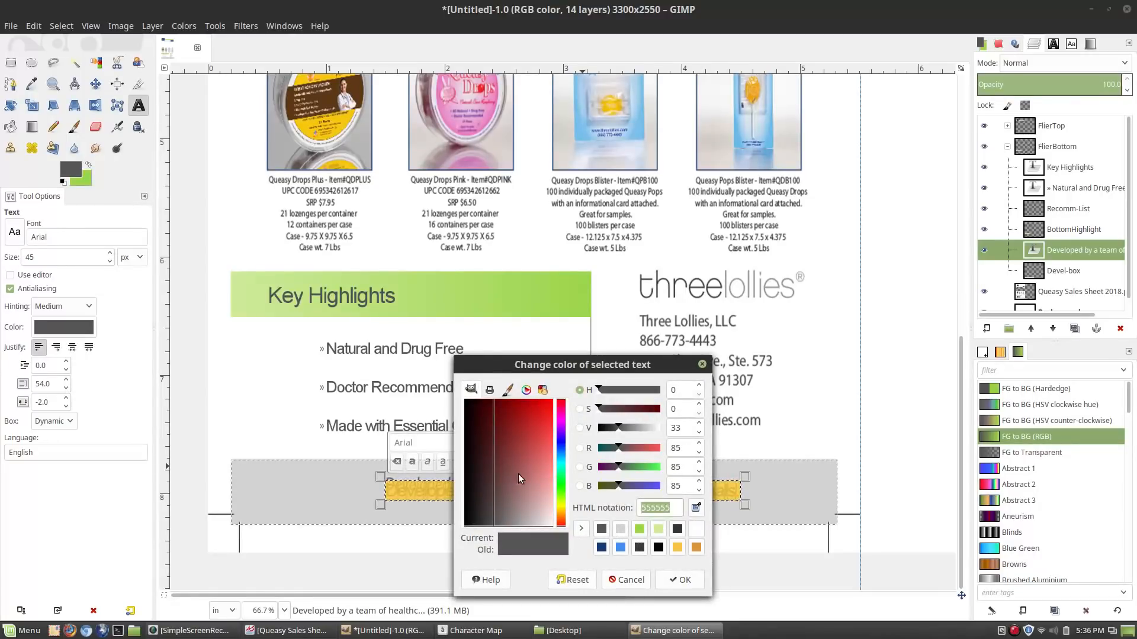
pyautogui.write('33333')
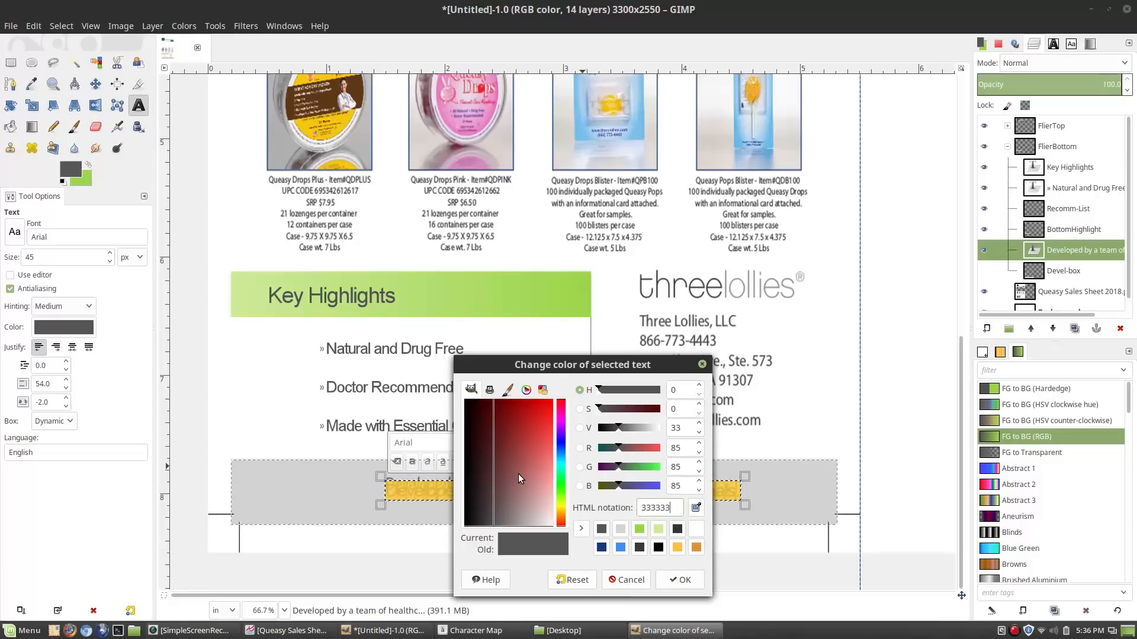
pyautogui.write('3')
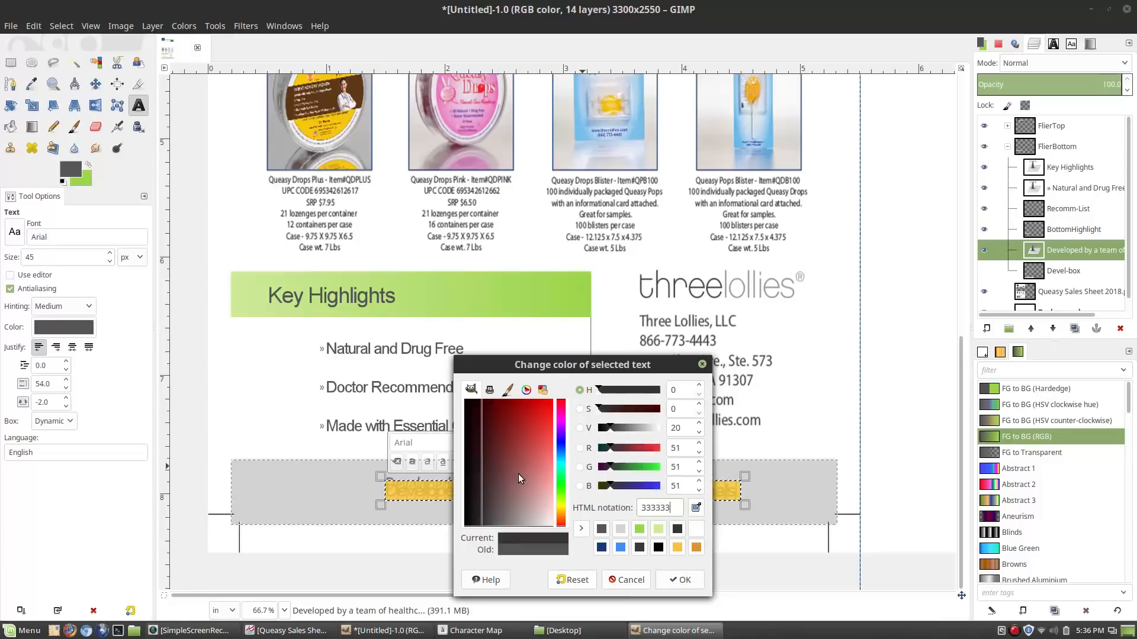
pyautogui.click(681, 581)
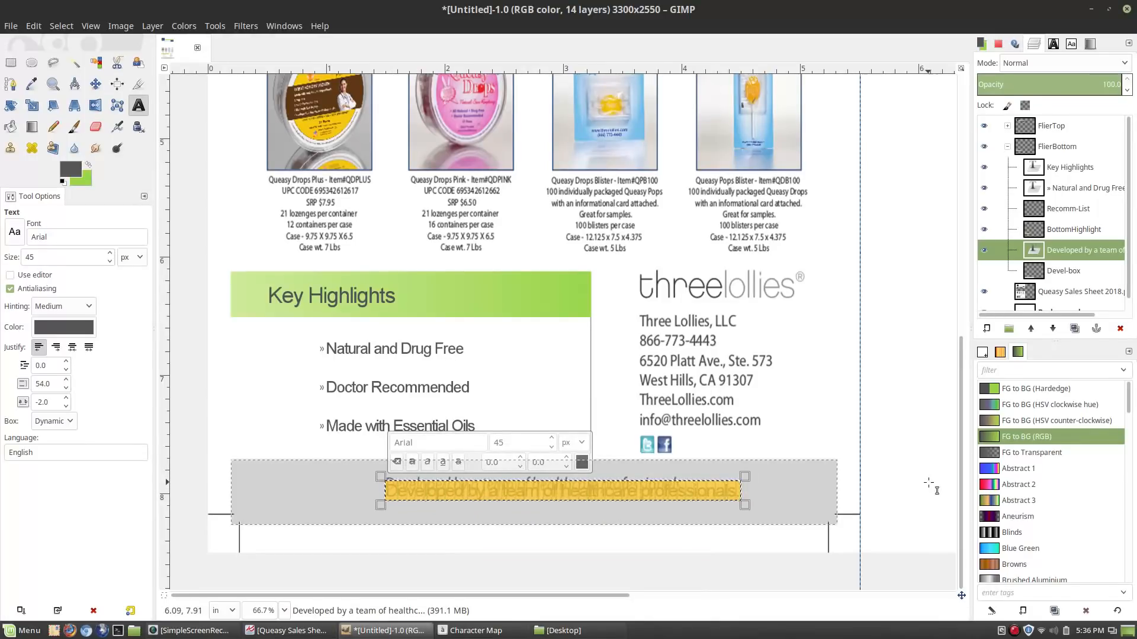
# Step: Restyle the tagline text as italic in grey 999999 and offset it just below the original tagline for comparison
pyautogui.click(582, 462)
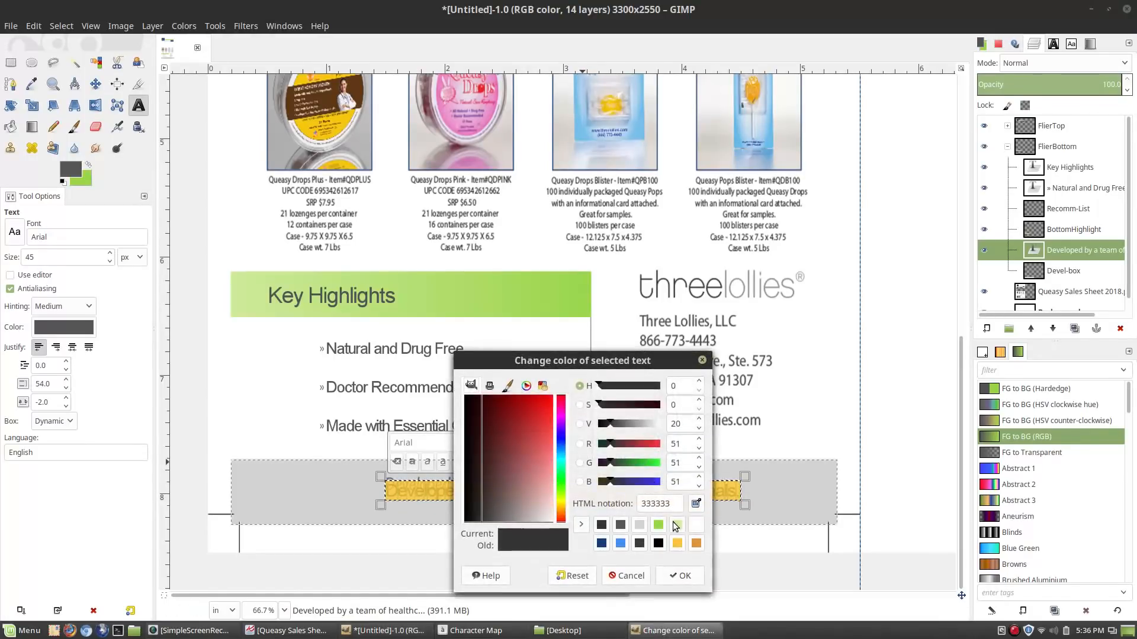
pyautogui.moveTo(677, 505); pyautogui.dragTo(480, 453)
pyautogui.write('999999')
pyautogui.press('Return')
pyautogui.click(679, 576)
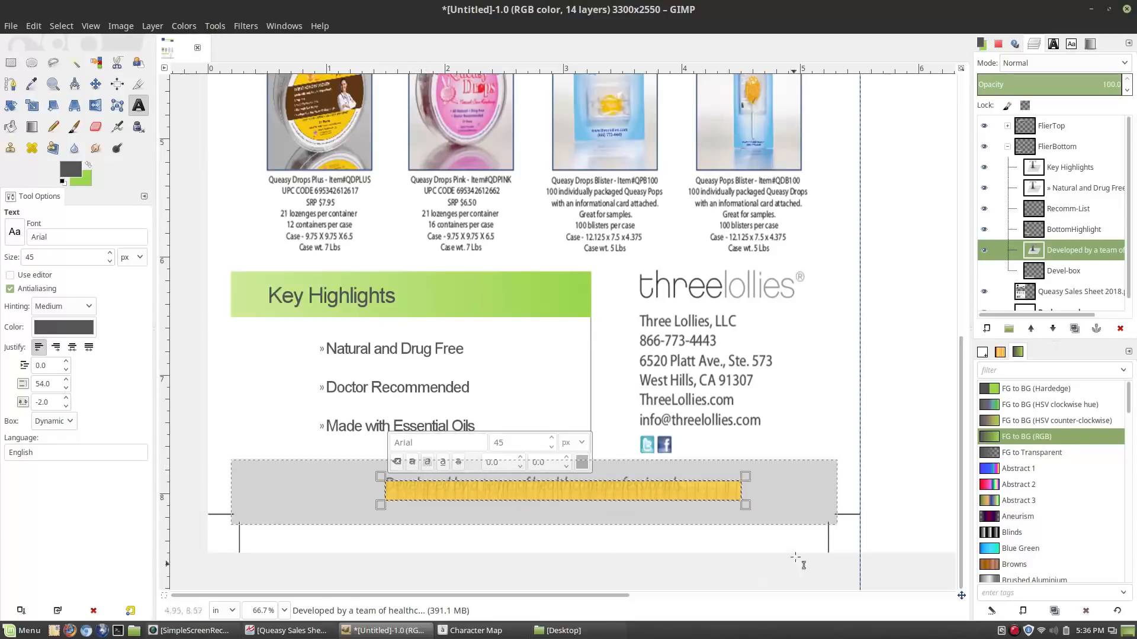
pyautogui.click(95, 83)
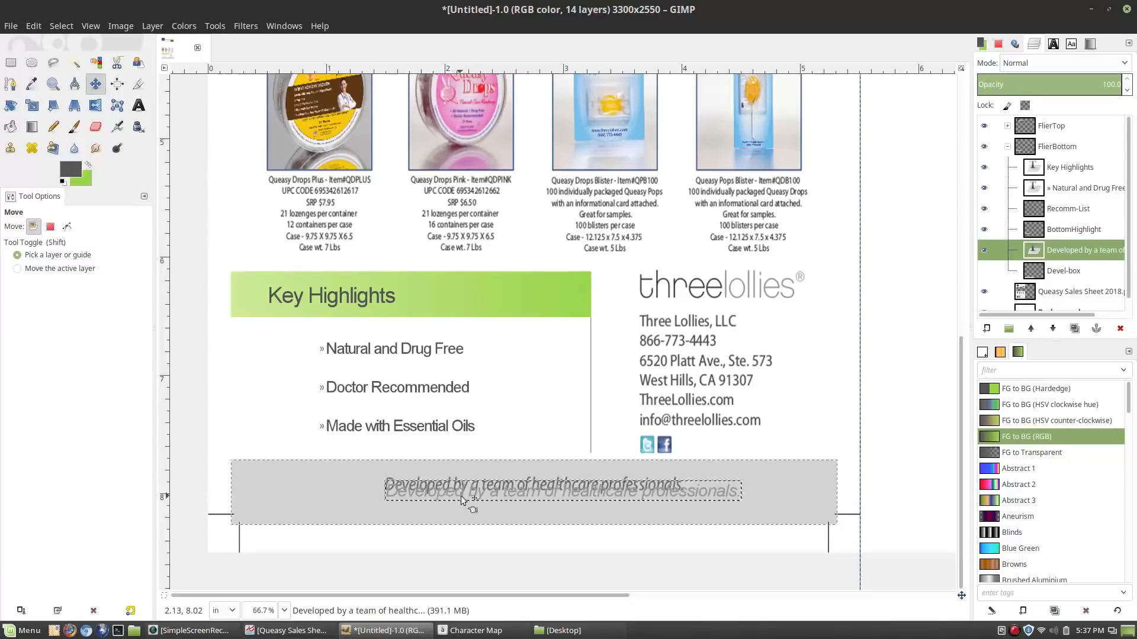
pyautogui.moveTo(462, 500); pyautogui.dragTo(471, 514)
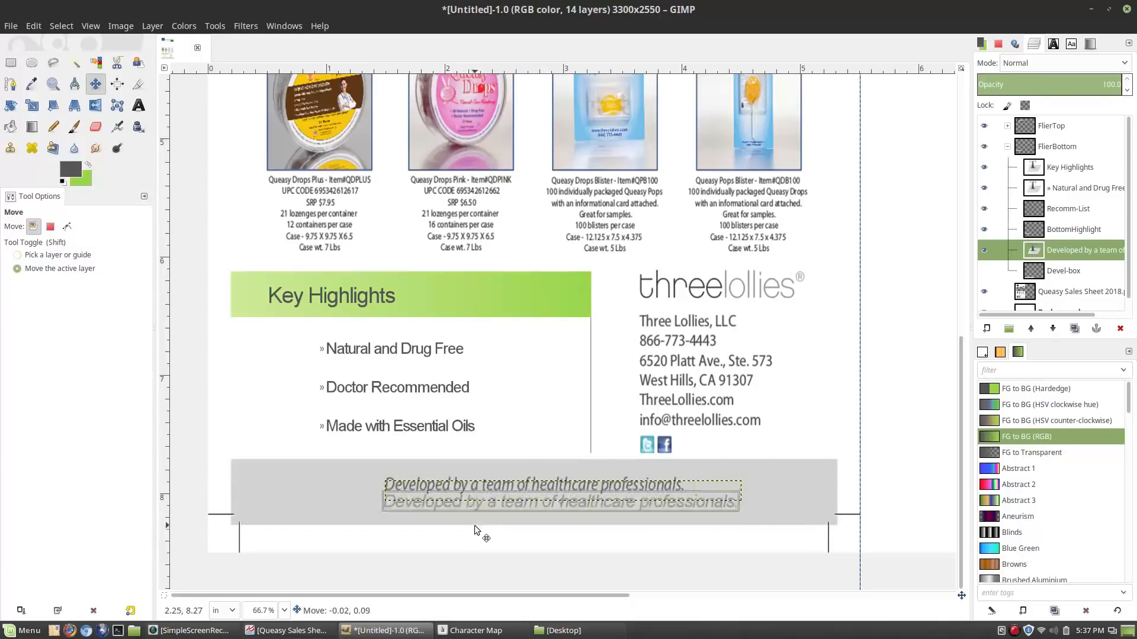
# Step: Set the colour of the entire italic tagline text to medium grey 777777
pyautogui.click(138, 105)
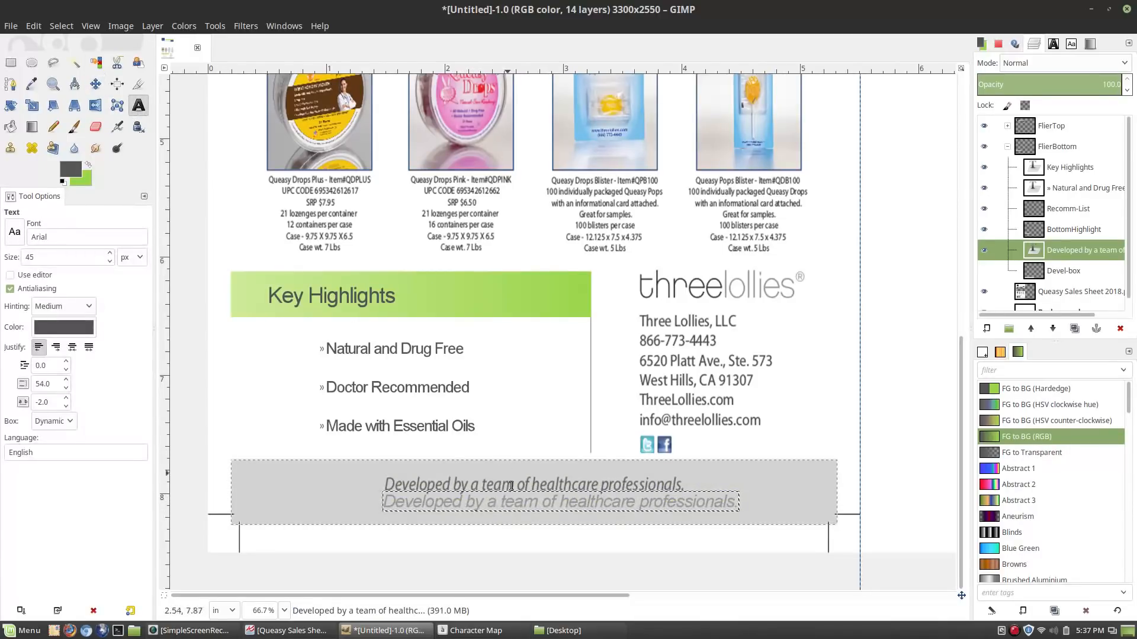
pyautogui.click(518, 504)
pyautogui.tripleClick(518, 504)
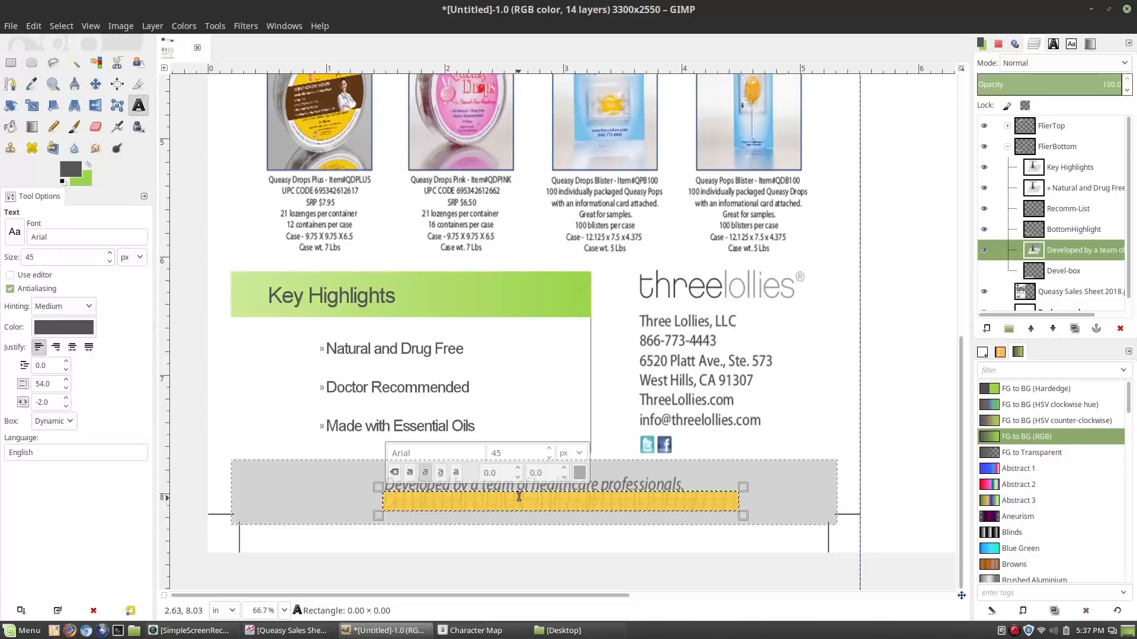
pyautogui.click(579, 473)
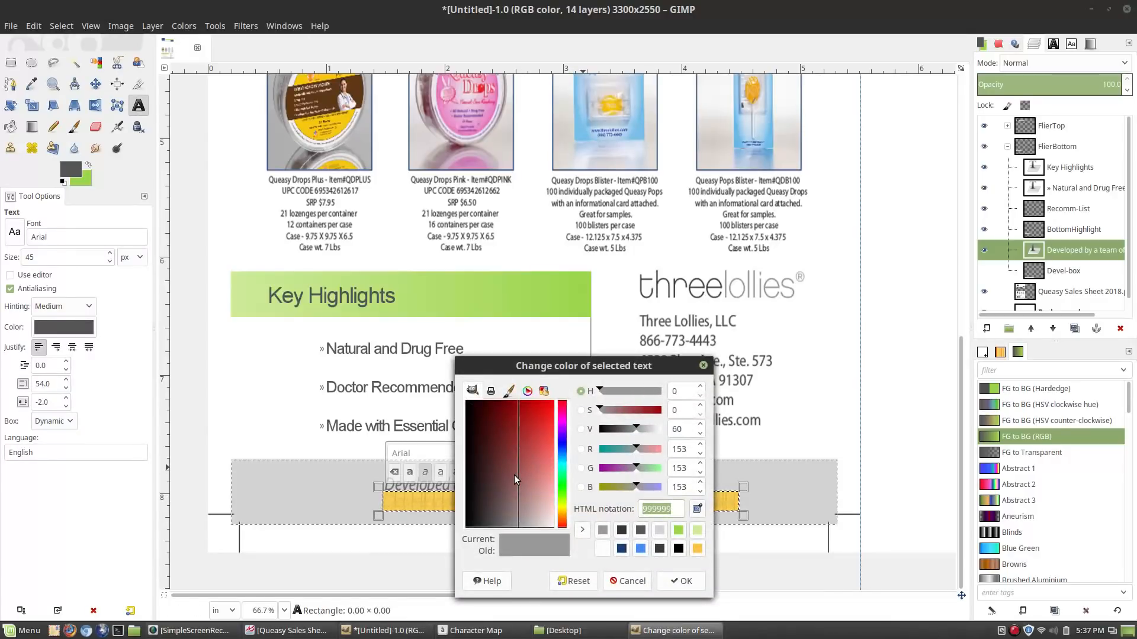
pyautogui.write('7777')
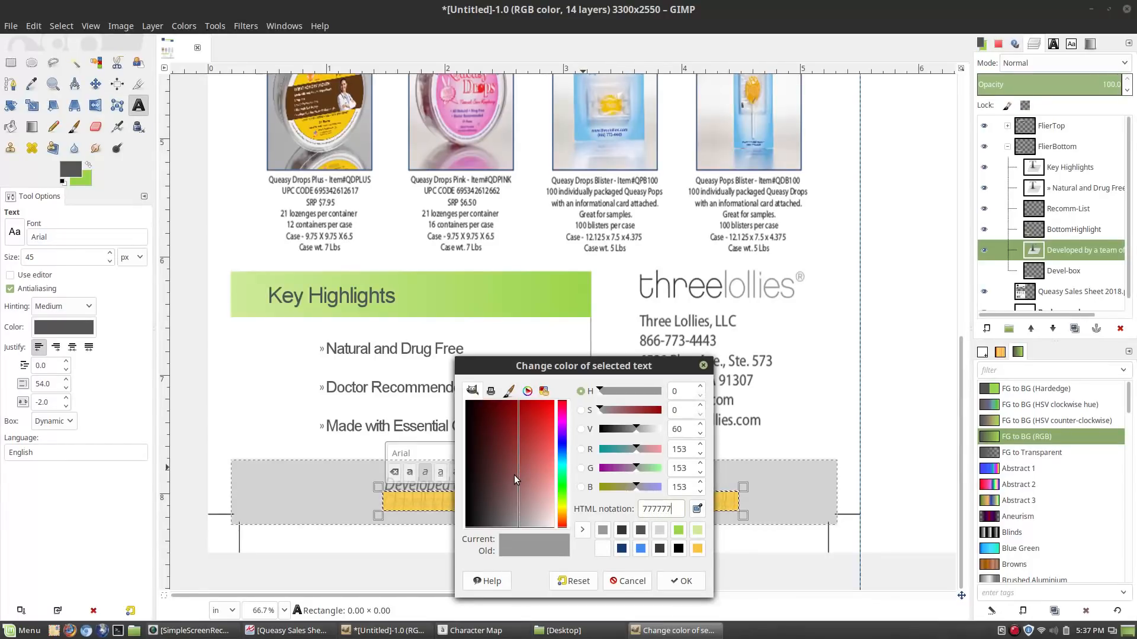
pyautogui.write('77')
pyautogui.click(699, 591)
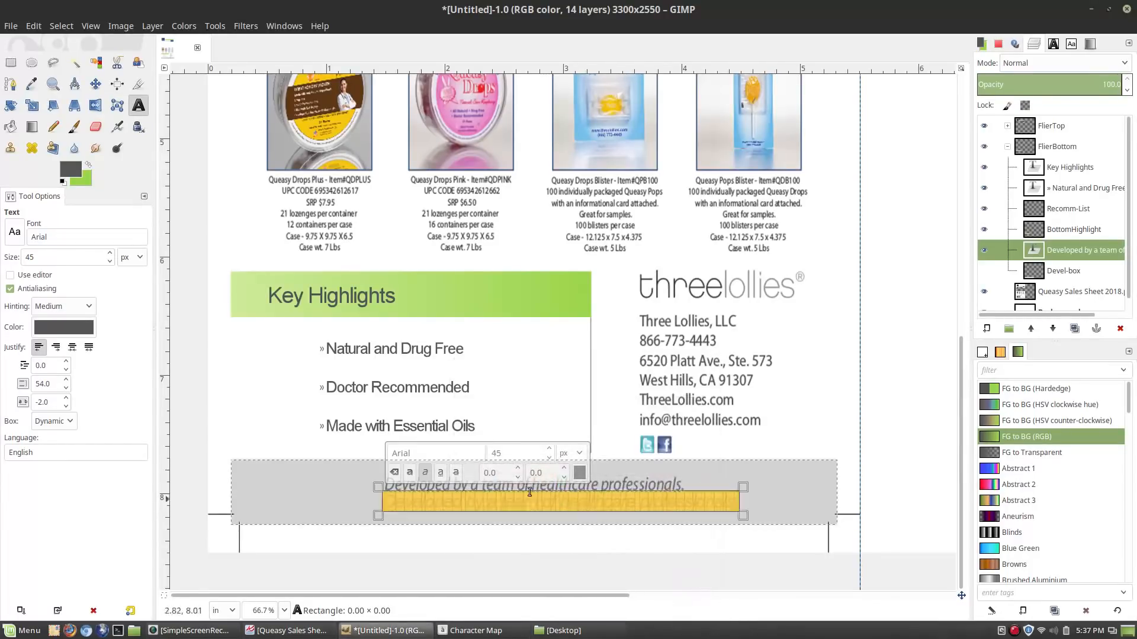
# Step: Show the Devel-box layer and move the tagline text to roughly the middle of the grey band, keeping the band in place
pyautogui.click(95, 83)
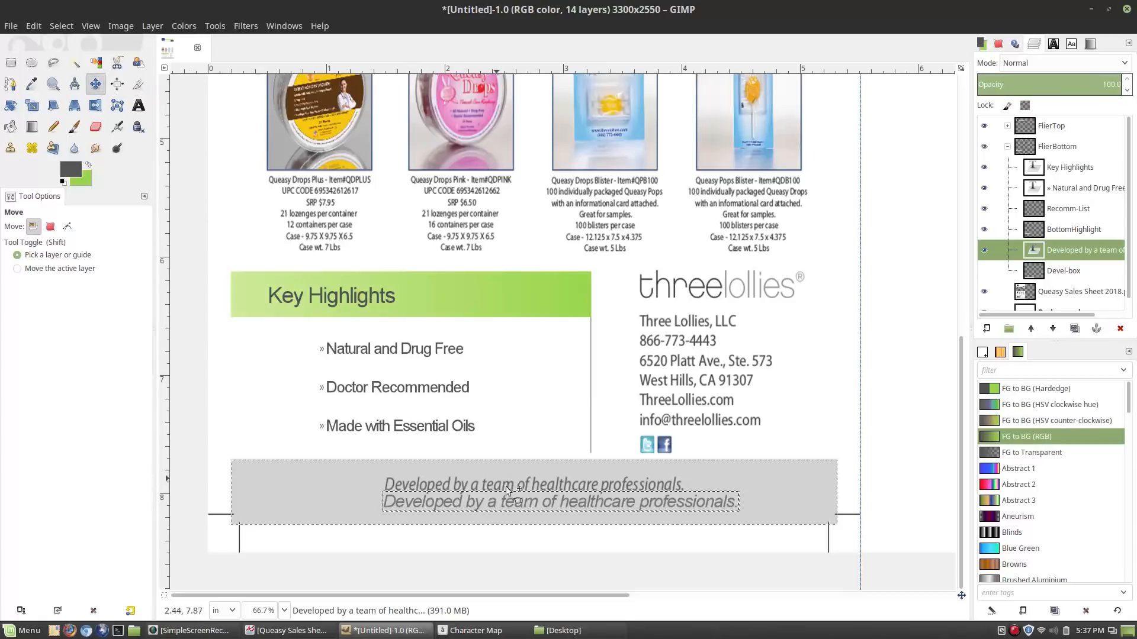
pyautogui.moveTo(560, 548); pyautogui.dragTo(536, 535)
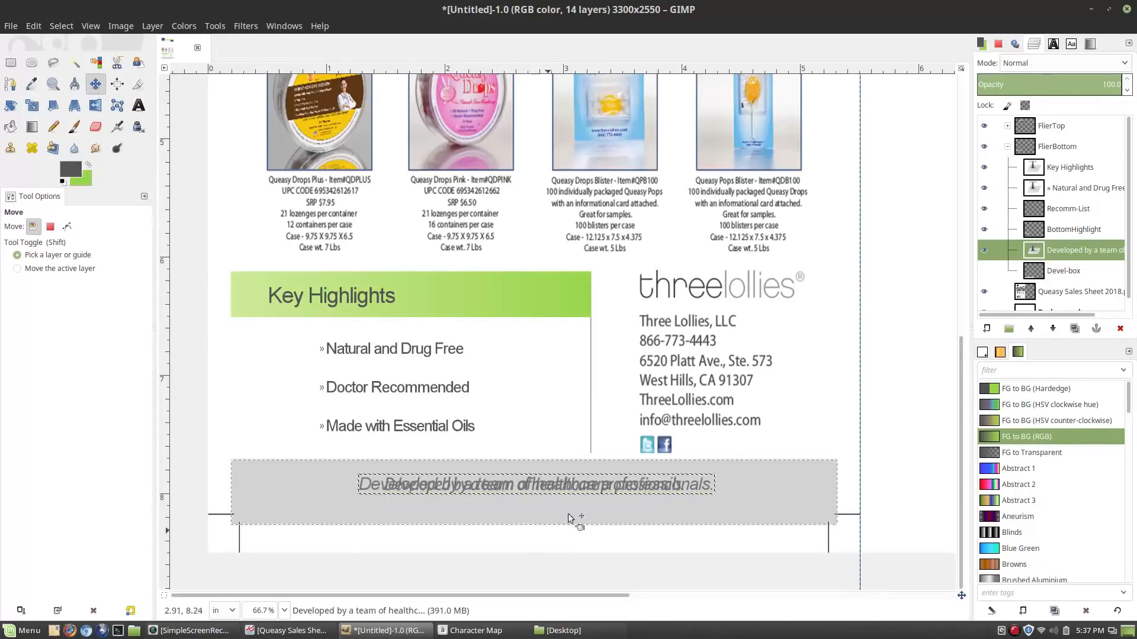
pyautogui.click(981, 270)
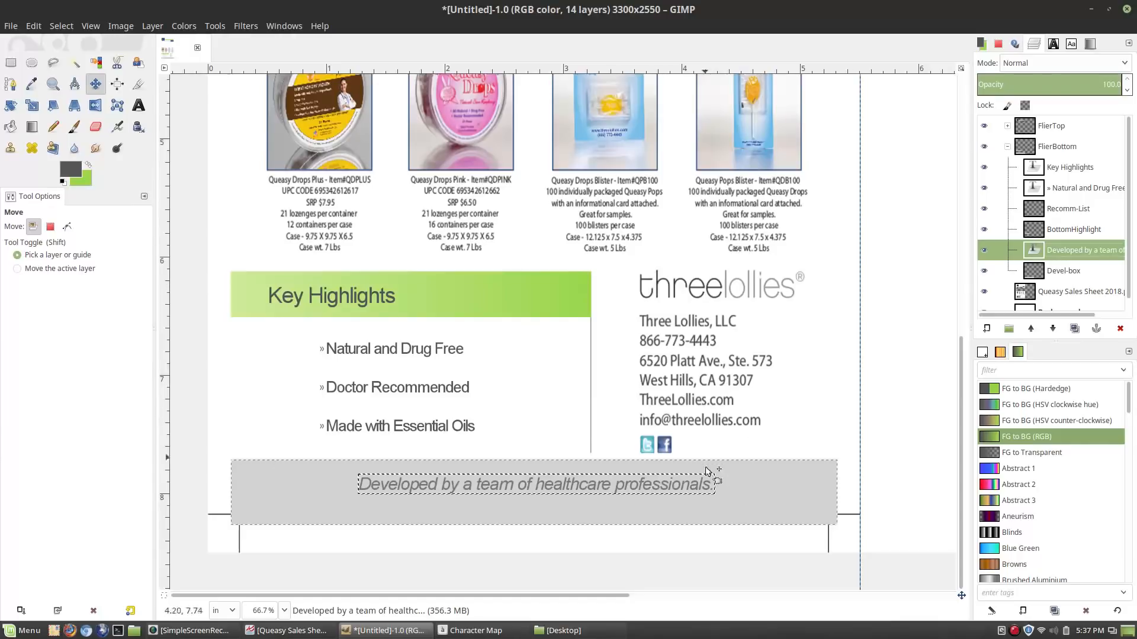
pyautogui.click(659, 492)
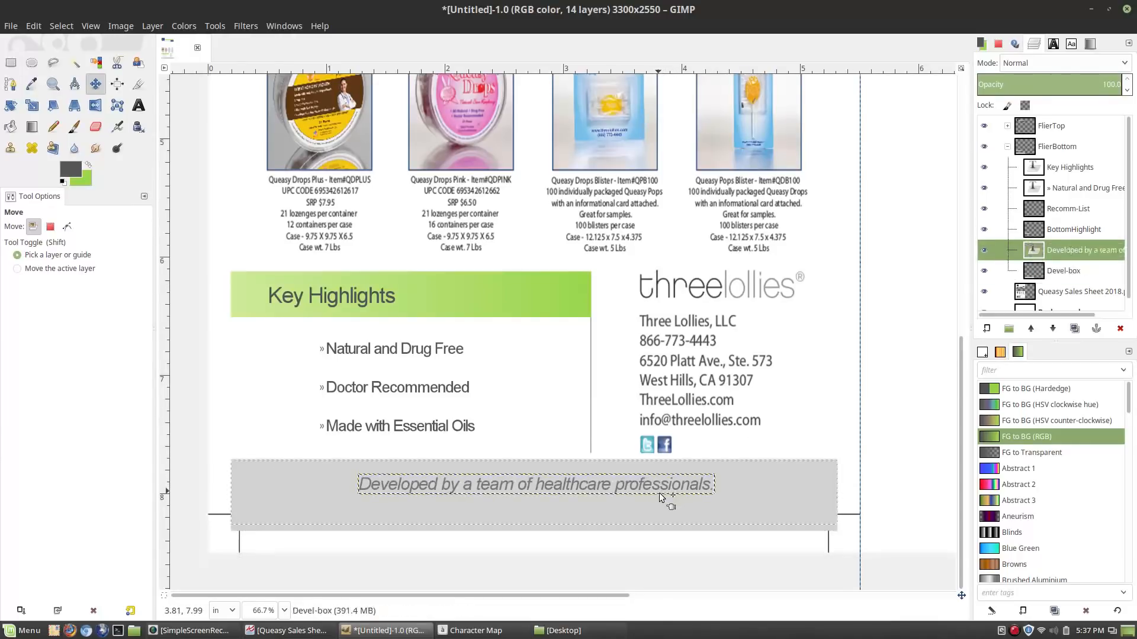
pyautogui.hotkey('ctrl', 'z')
pyautogui.moveTo(670, 485); pyautogui.dragTo(667, 494)
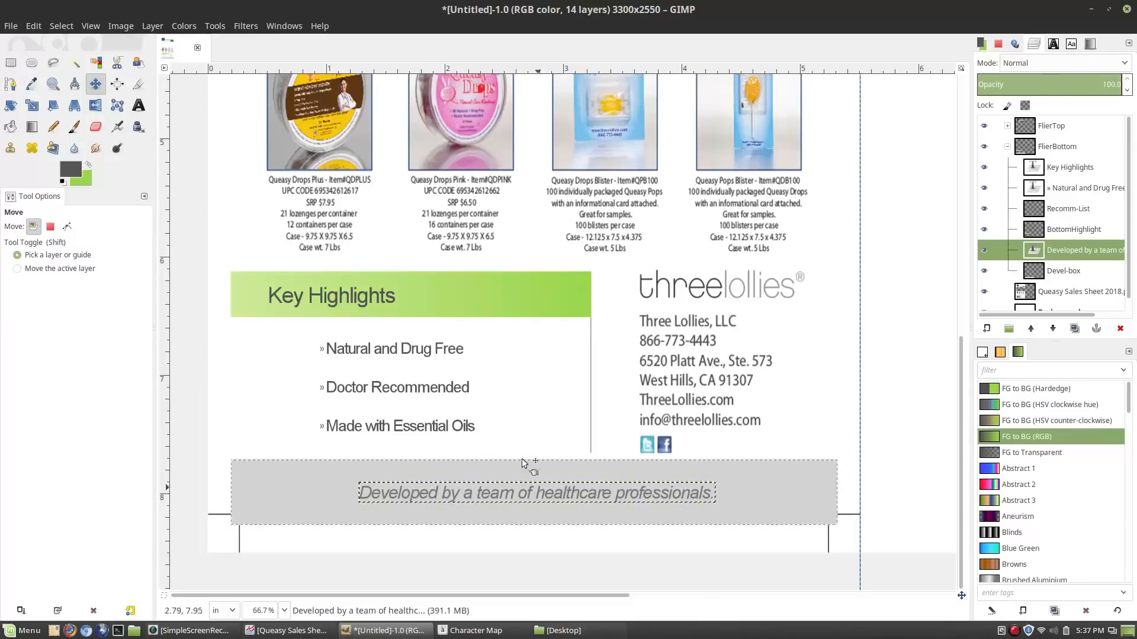
# Step: Try to pick the grey Devel-box band as the first item for the Align tool
pyautogui.click(118, 84)
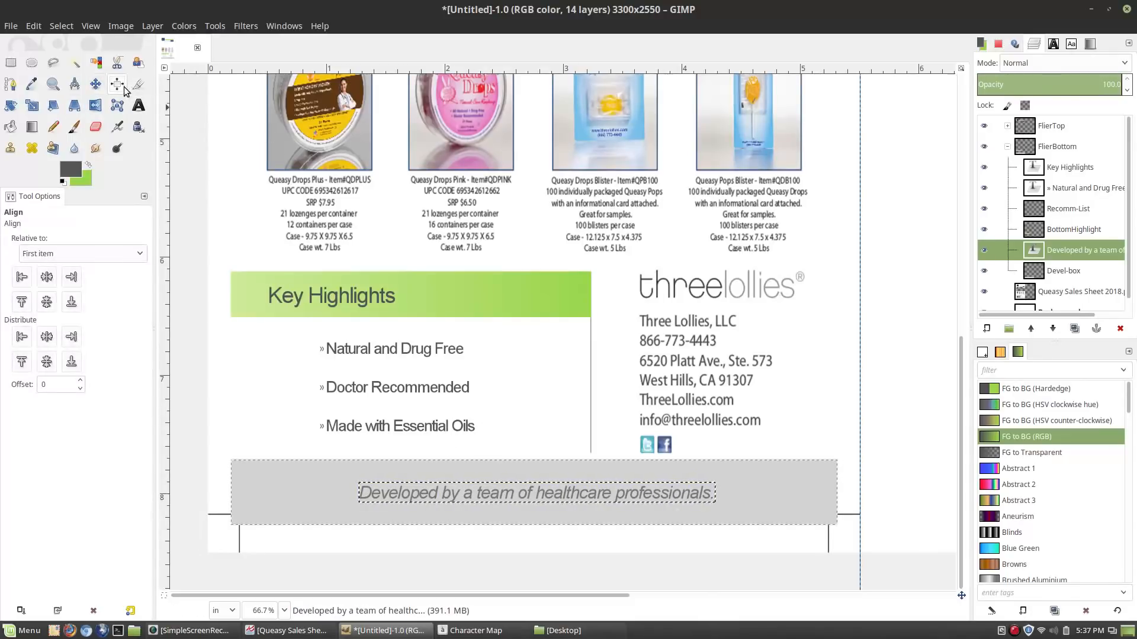
pyautogui.click(296, 477)
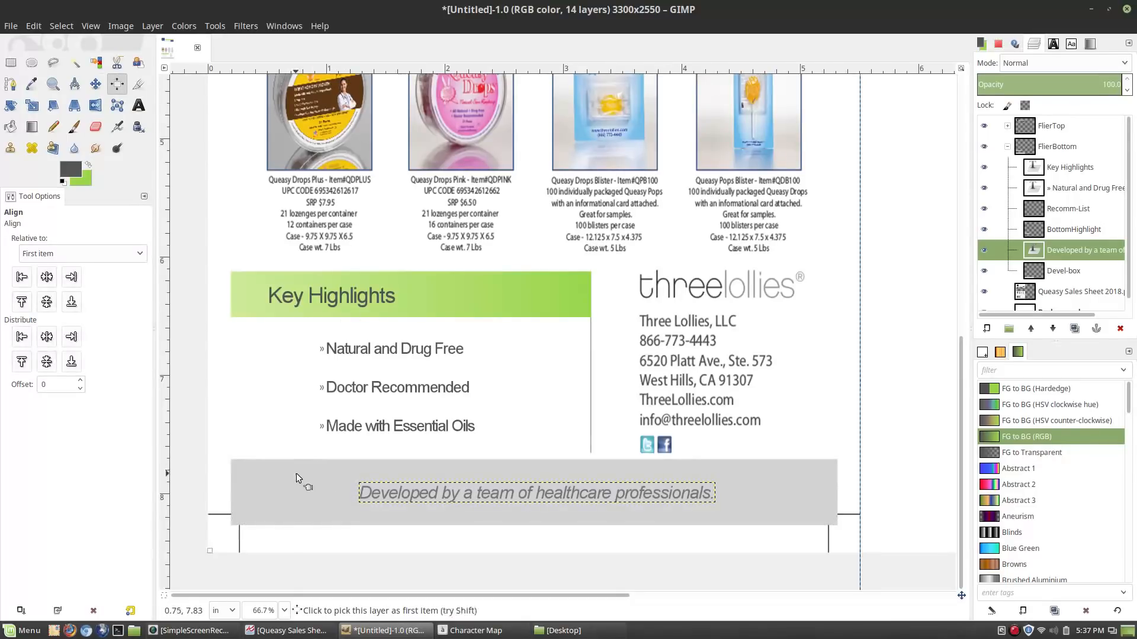
pyautogui.click(1072, 231)
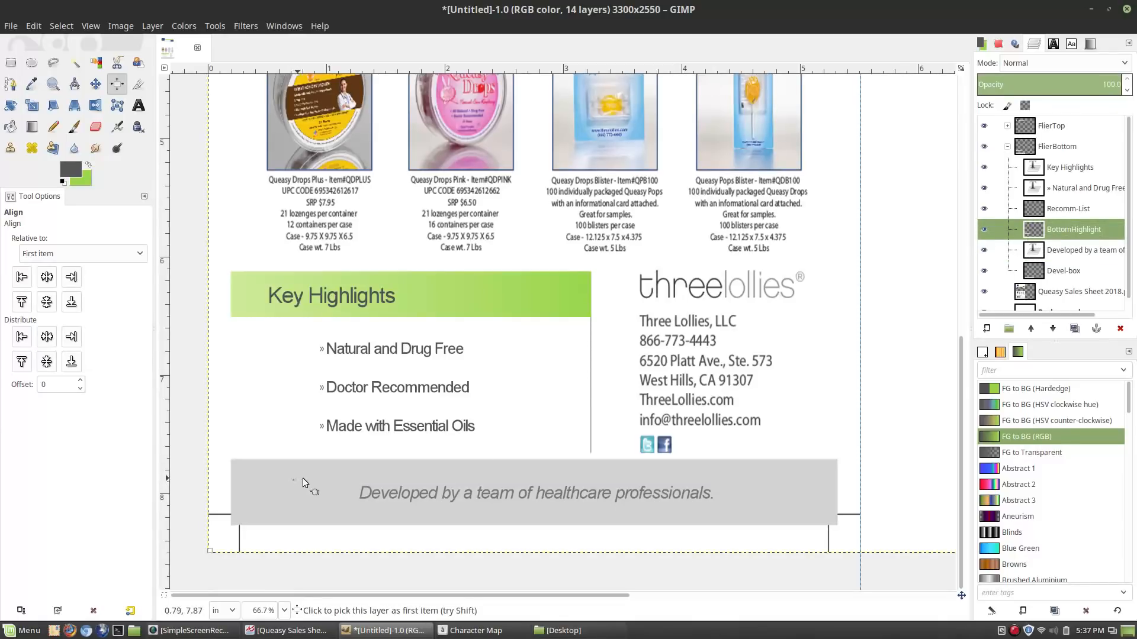
pyautogui.scroll(-2, 304, 470)
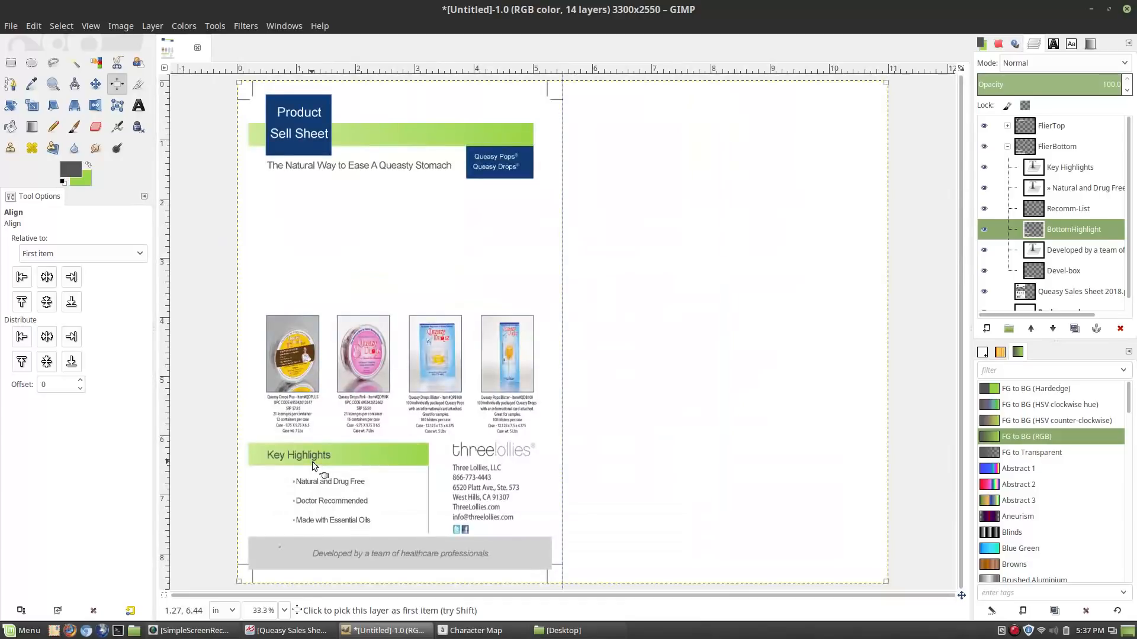
pyautogui.scroll(1, 542, 426)
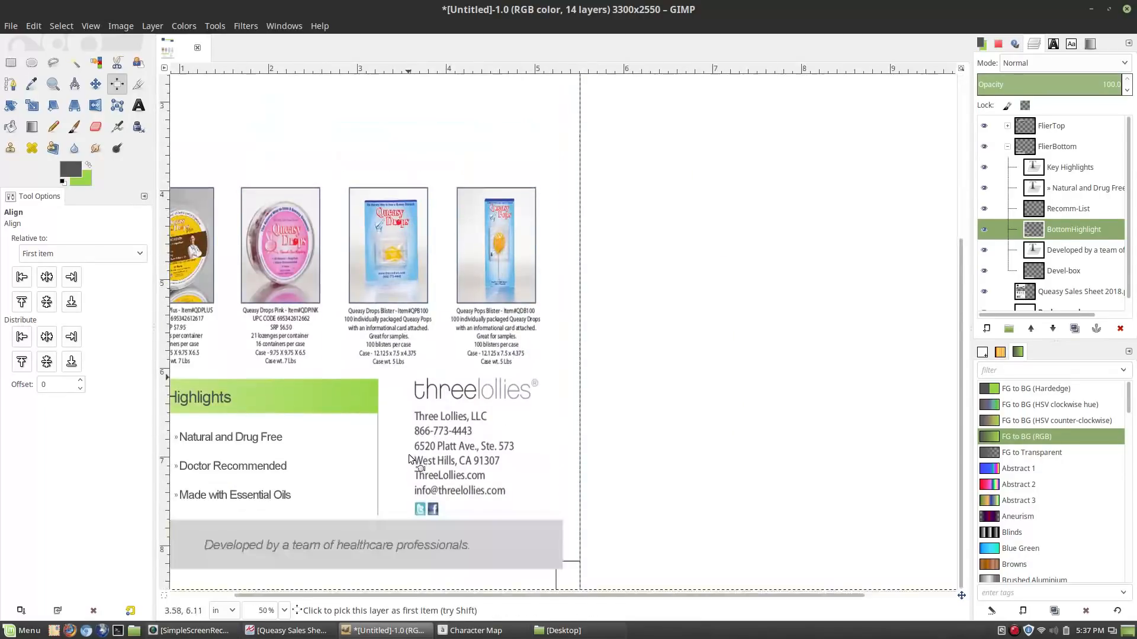
pyautogui.moveTo(443, 592); pyautogui.dragTo(346, 574)
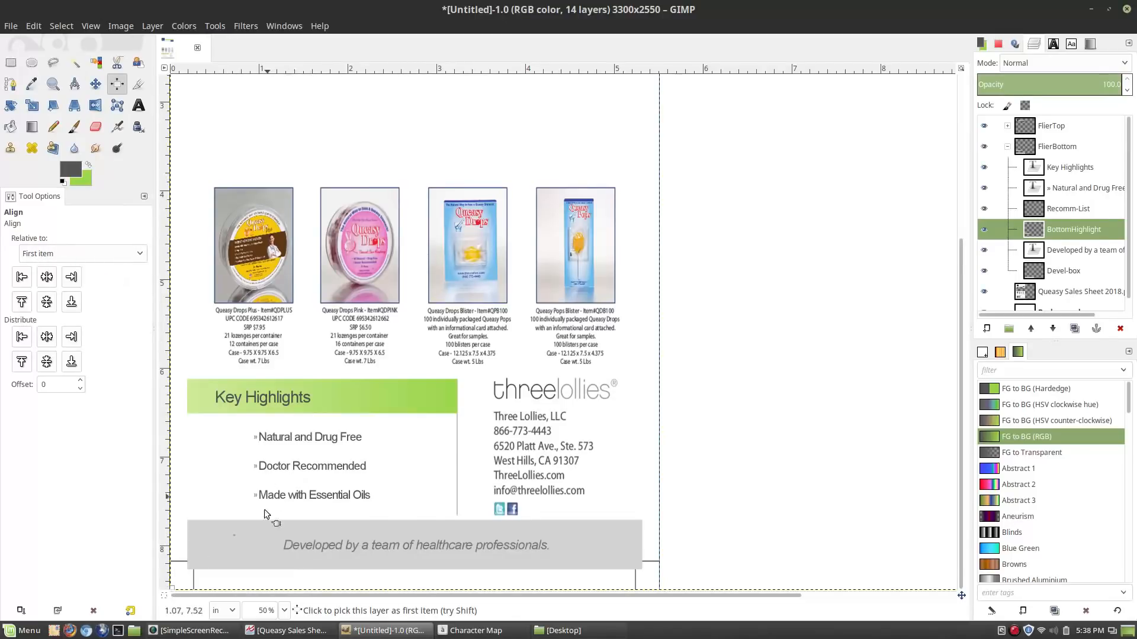
pyautogui.click(1060, 212)
pyautogui.click(1061, 234)
pyautogui.click(1046, 250)
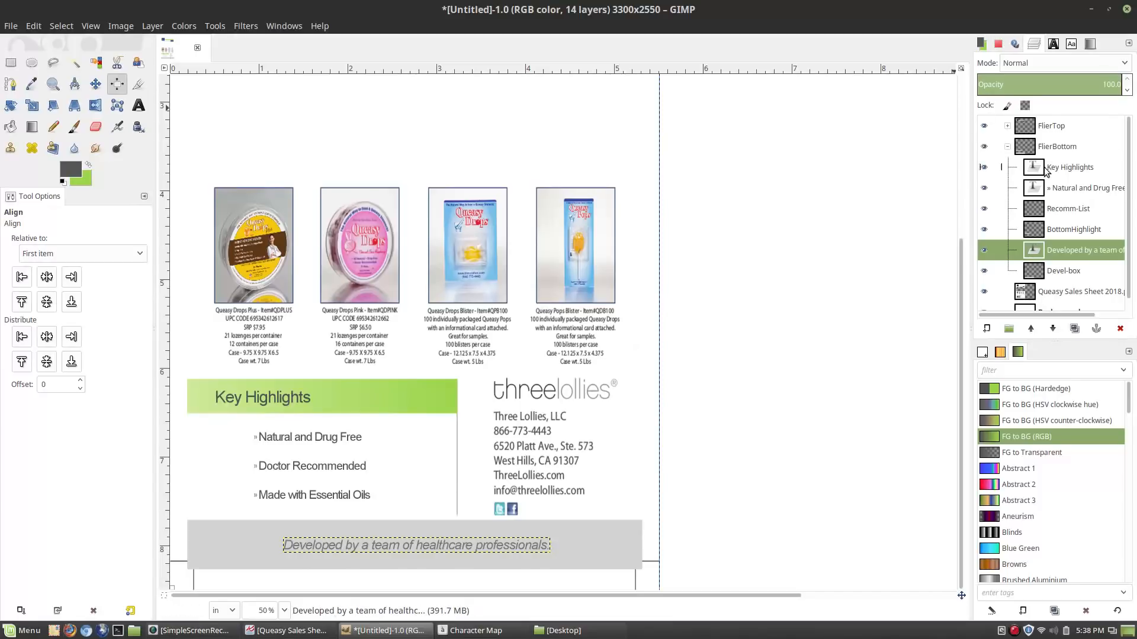
# Step: Take the Devel-box and tagline text layers out of the FlierBottom group and place them between FlierTop and FlierBottom
pyautogui.moveTo(1064, 277); pyautogui.dragTo(1060, 137)
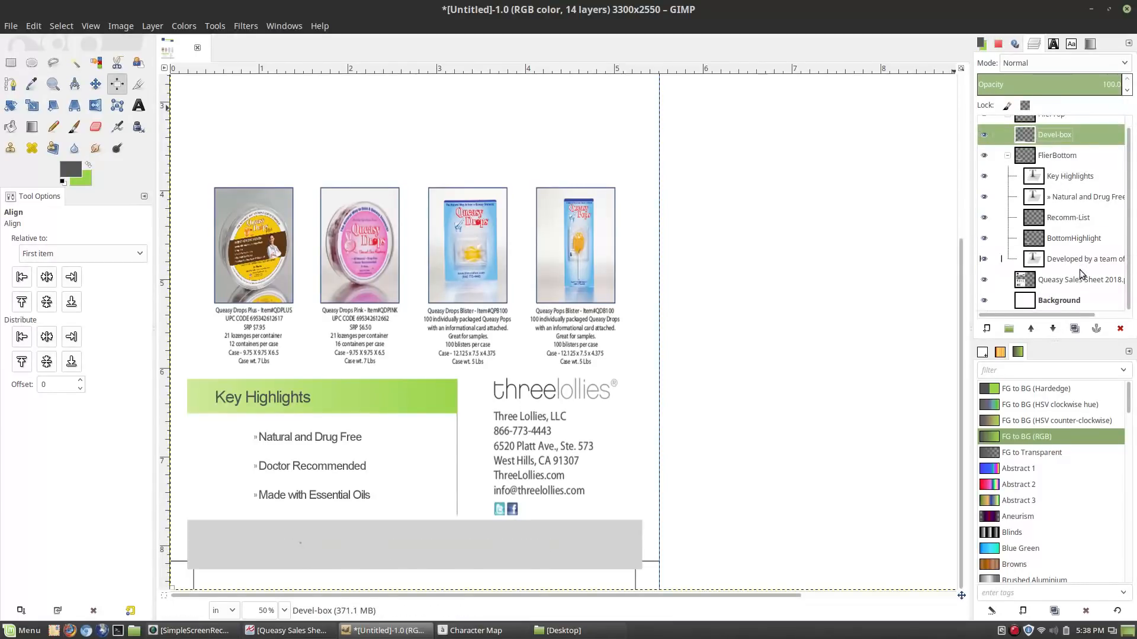
pyautogui.moveTo(1075, 260); pyautogui.dragTo(1067, 150)
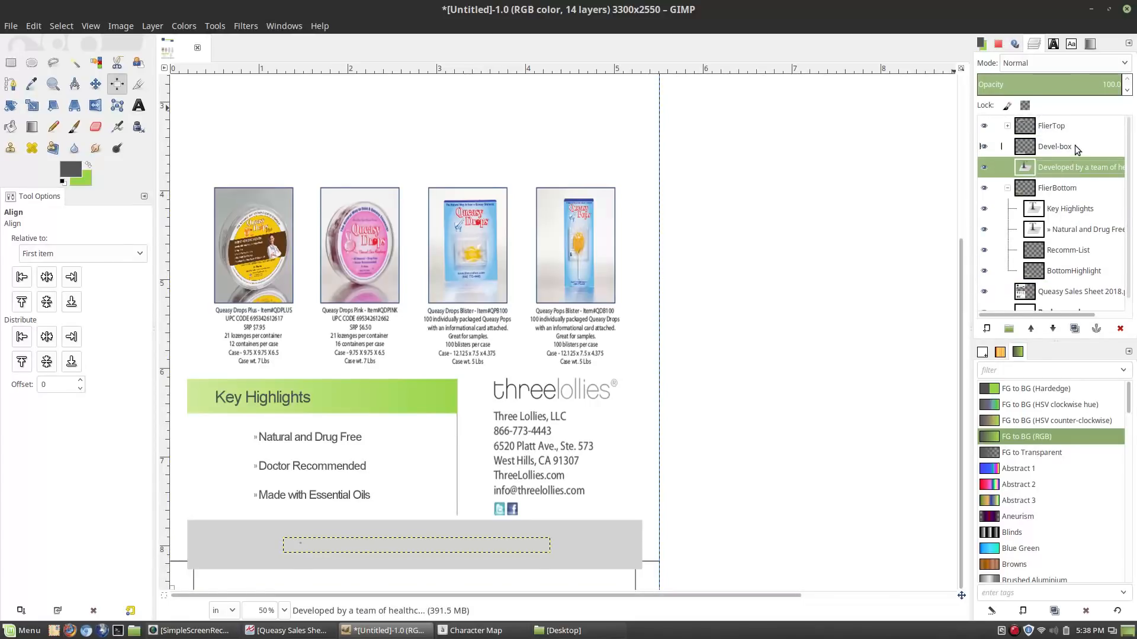
pyautogui.scroll(-1, 1075, 146)
pyautogui.scroll(1, 1074, 148)
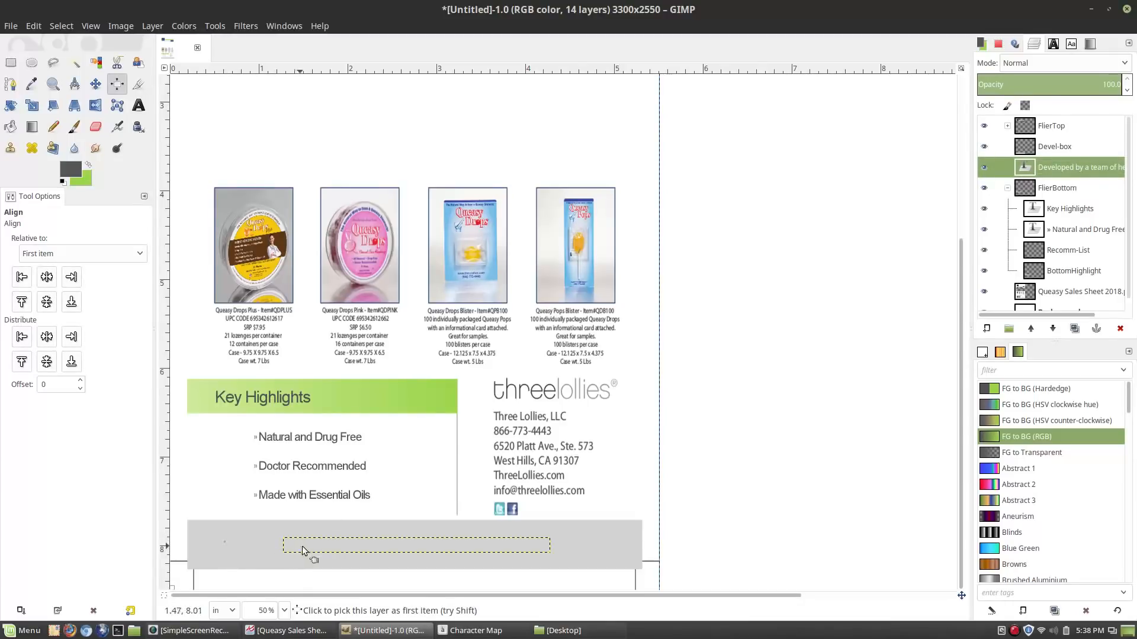
# Step: Reorder the layer stack so the tagline text layer sits directly above Devel-box and below FlierTop
pyautogui.moveTo(1059, 187); pyautogui.dragTo(1054, 164)
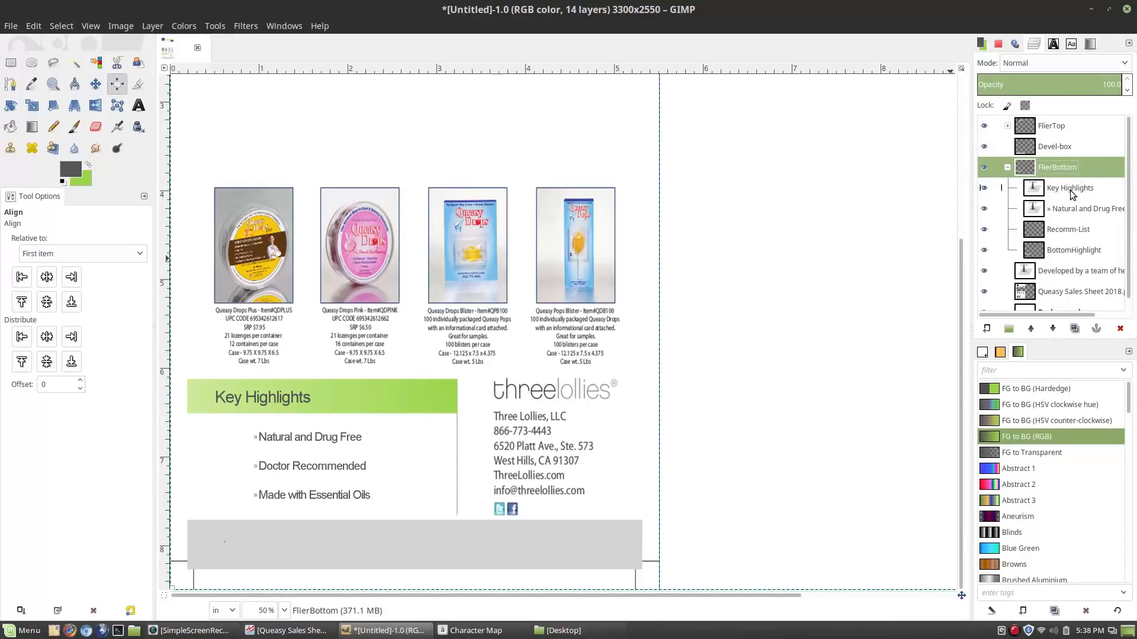
pyautogui.moveTo(1073, 189)
pyautogui.mouseDown()
pyautogui.moveTo(1072, 159)
pyautogui.moveTo(1075, 194)
pyautogui.mouseUp()
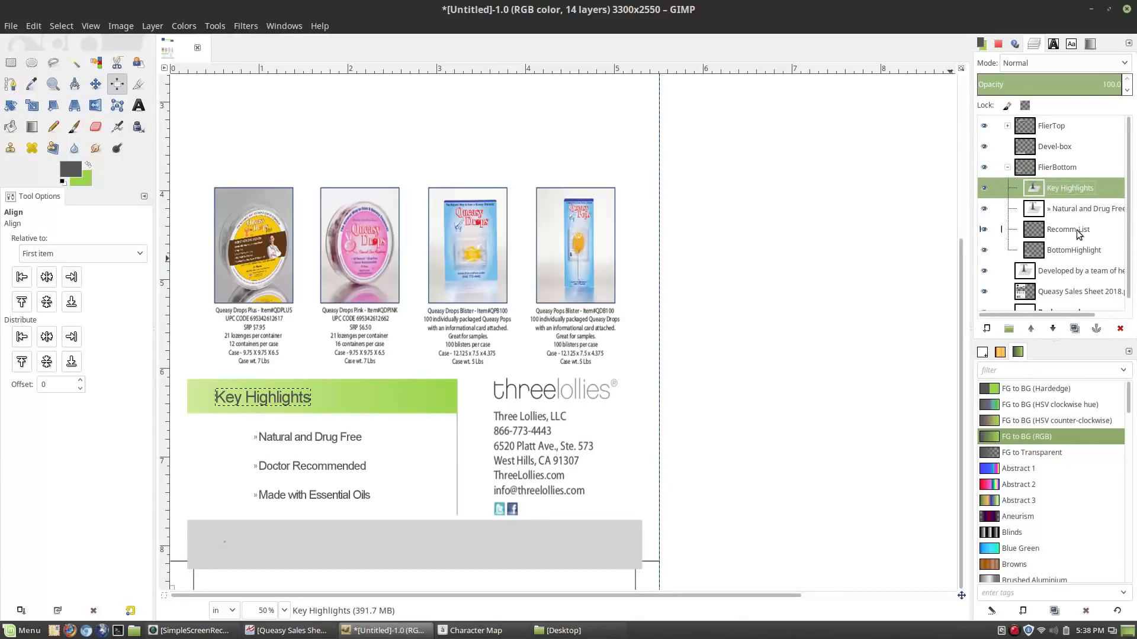
pyautogui.click(1055, 149)
pyautogui.moveTo(1065, 171); pyautogui.dragTo(1059, 195)
pyautogui.moveTo(1069, 271); pyautogui.dragTo(1049, 151)
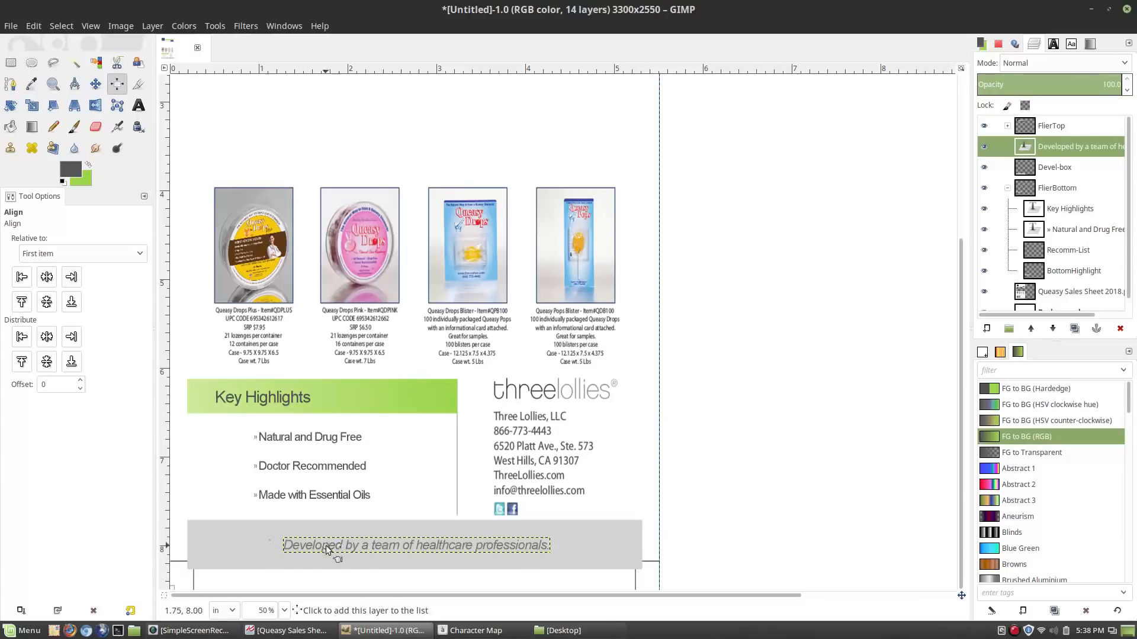
# Step: Align the tagline text to the vertical middle of the grey band, relative to the first item
pyautogui.click(47, 302)
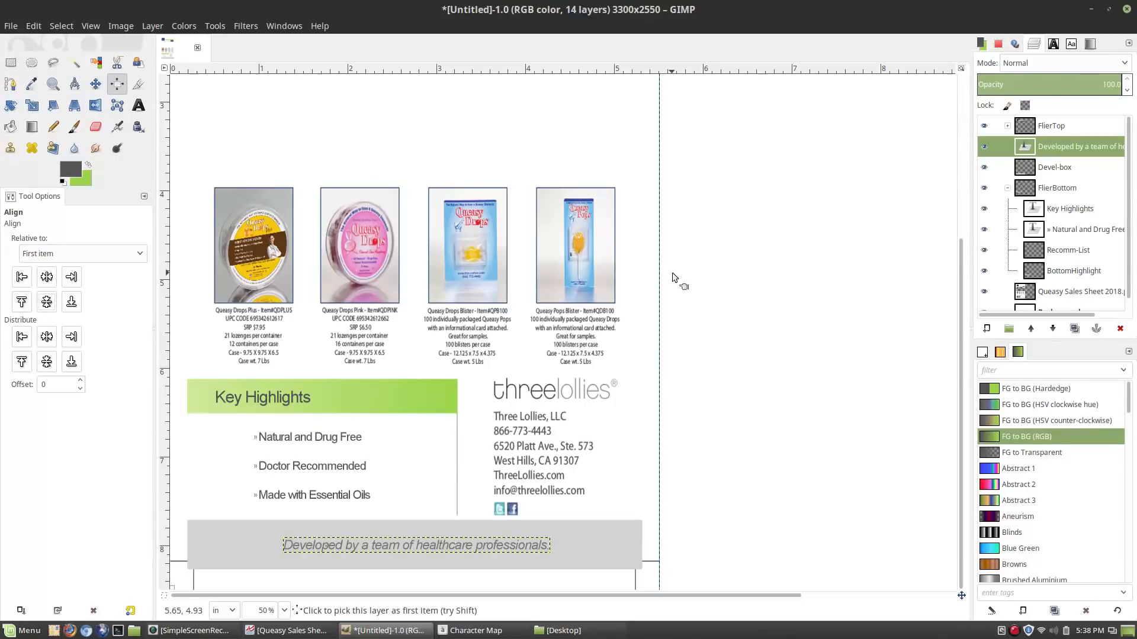
# Step: Try to centre the tagline text horizontally and vertically on the grey Devel-box band with the Align tool, relative to the first item
pyautogui.click(96, 84)
pyautogui.click(117, 83)
pyautogui.press('-')
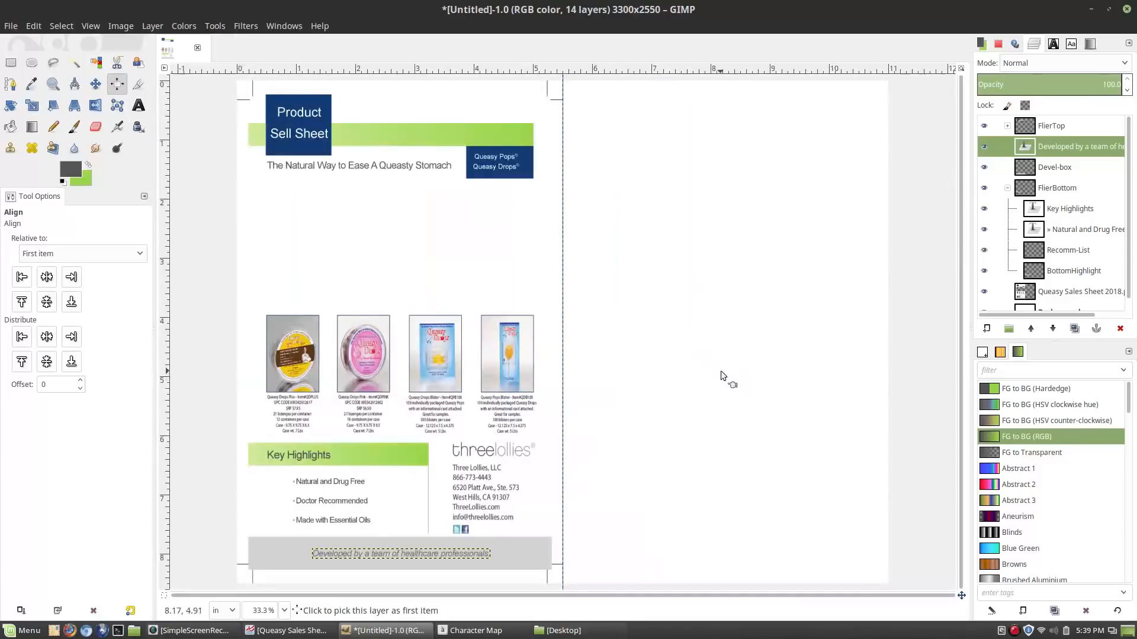
pyautogui.click(358, 209)
pyautogui.click(1060, 175)
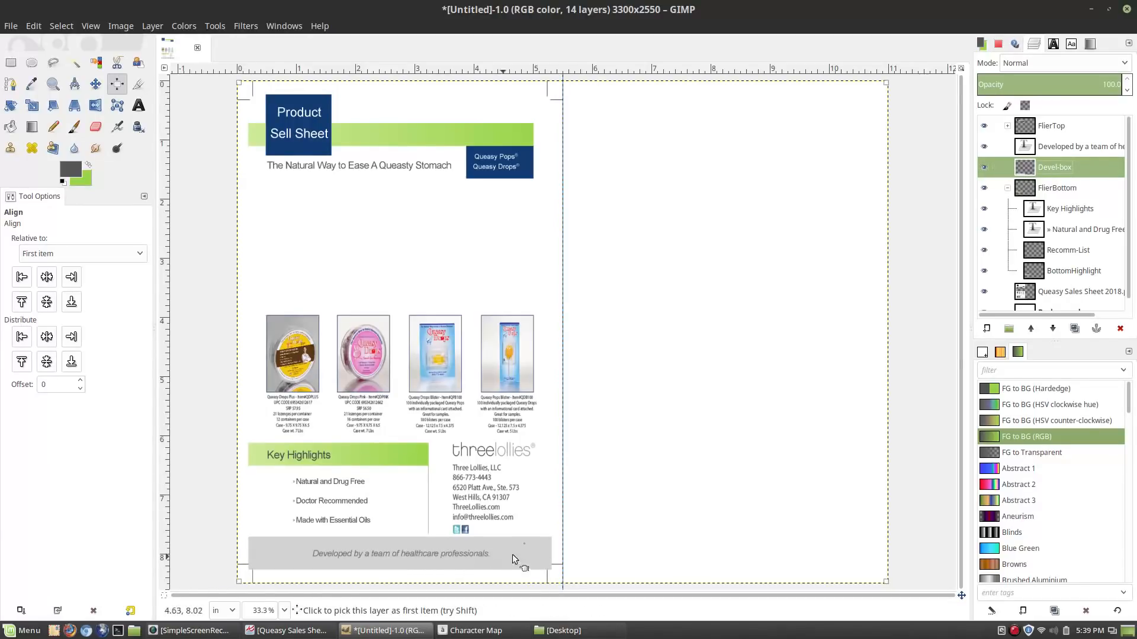
pyautogui.click(475, 555)
pyautogui.click(273, 552)
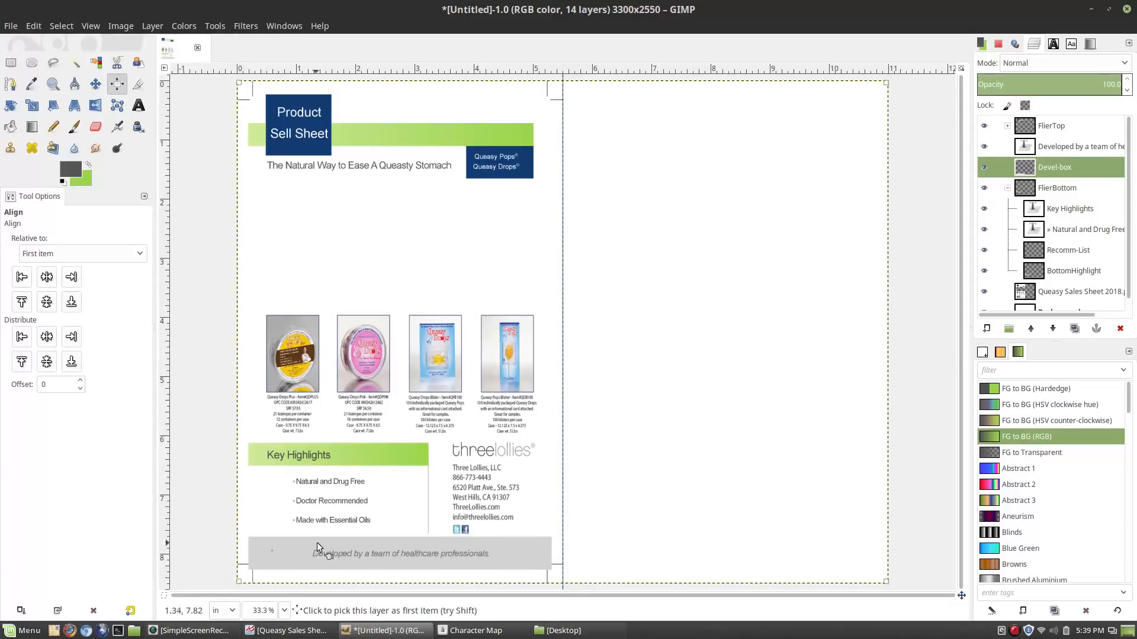
pyautogui.press('shift')
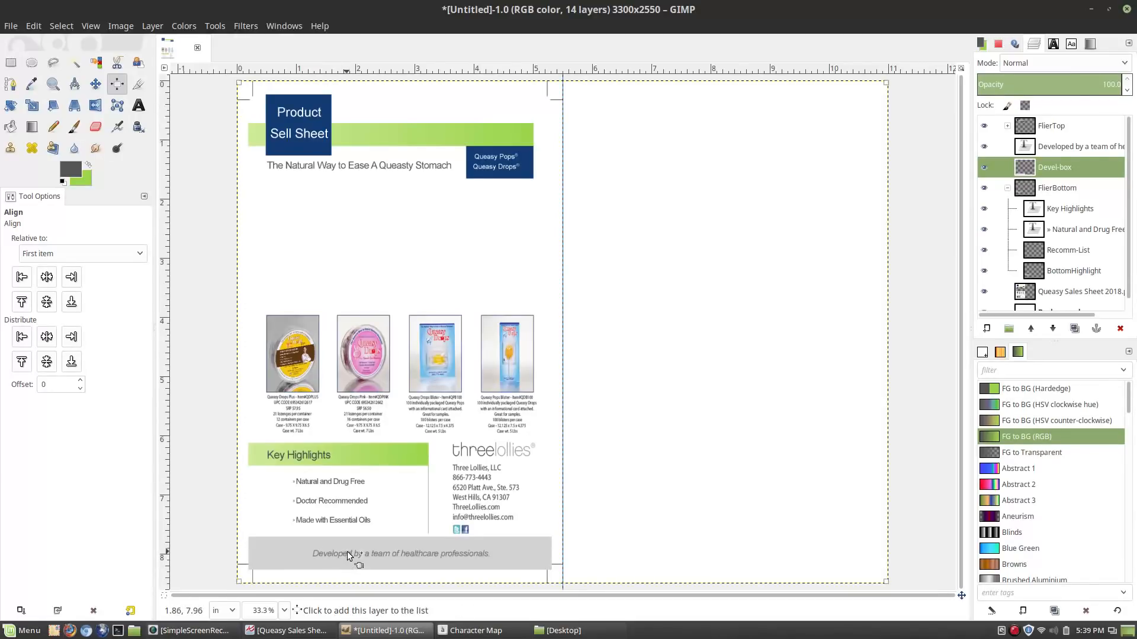
pyautogui.click(47, 304)
pyautogui.click(51, 282)
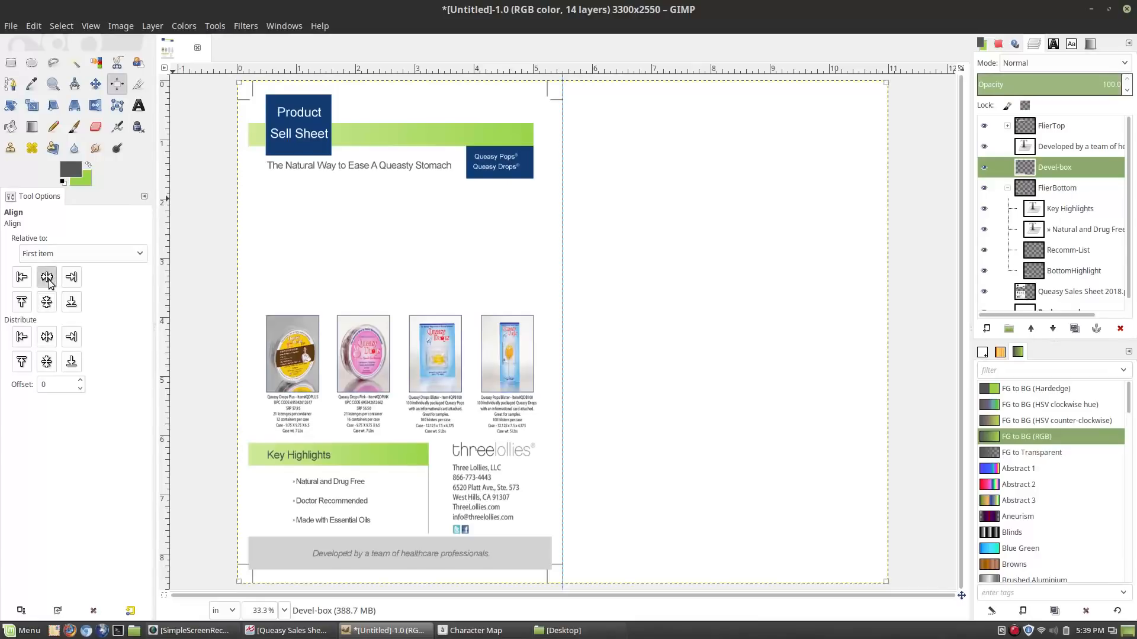
pyautogui.scroll(3, 430, 556)
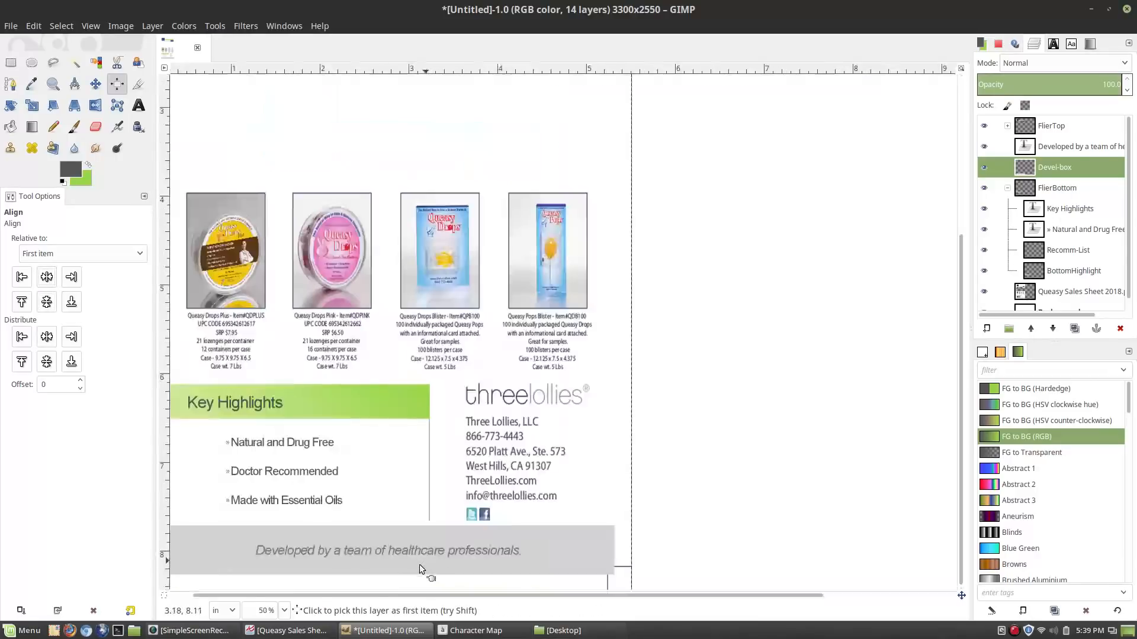
pyautogui.scroll(-3, 421, 558)
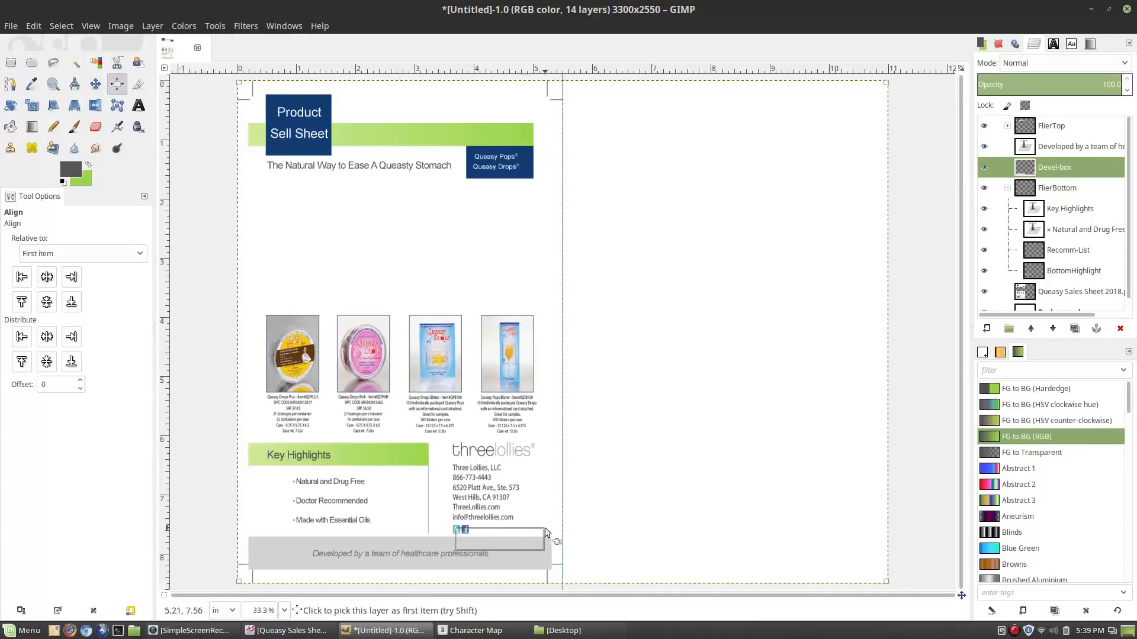
pyautogui.press('m')
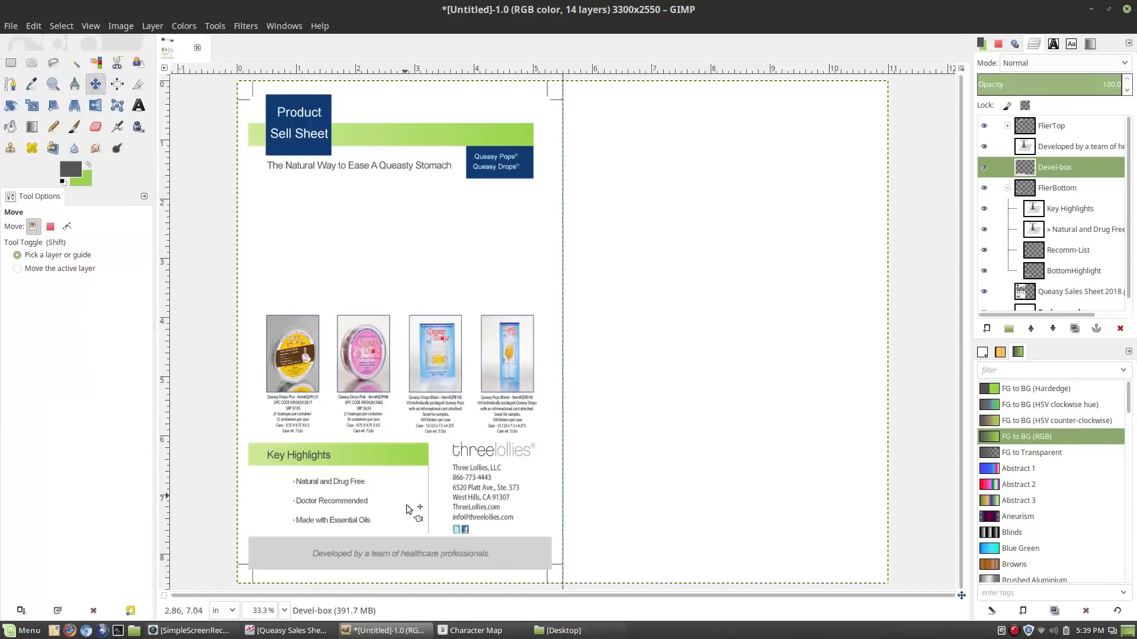
pyautogui.moveTo(418, 553); pyautogui.dragTo(470, 501)
pyautogui.hotkey('ctrl', 'z')
# Step: Autocrop the Devel-box layer and the tagline text layer to their contents
pyautogui.click(116, 84)
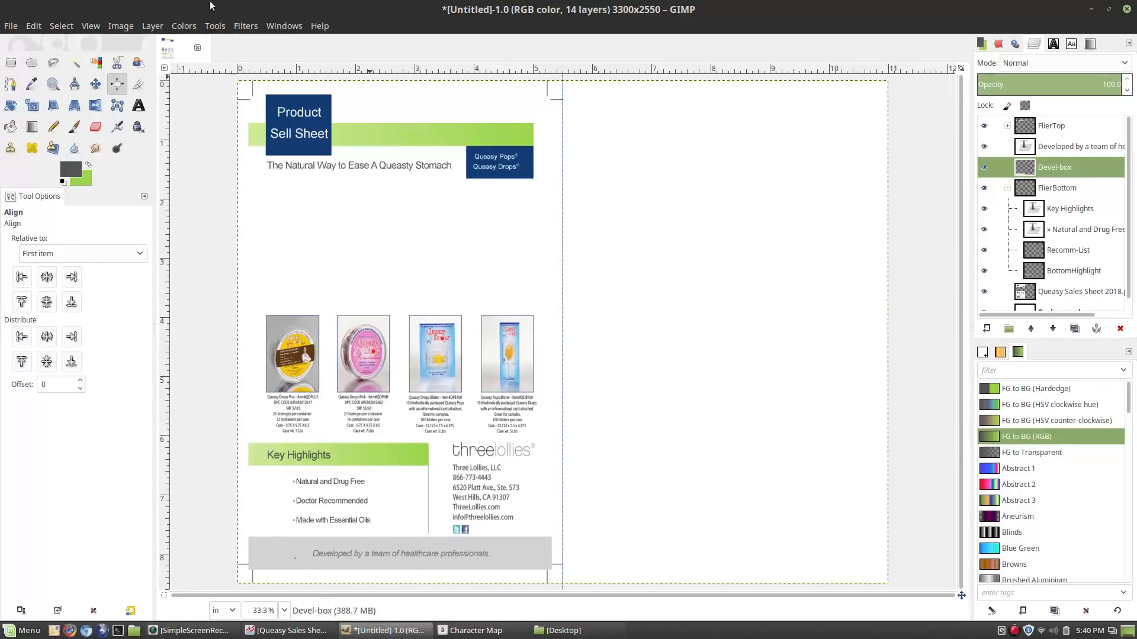
pyautogui.click(155, 26)
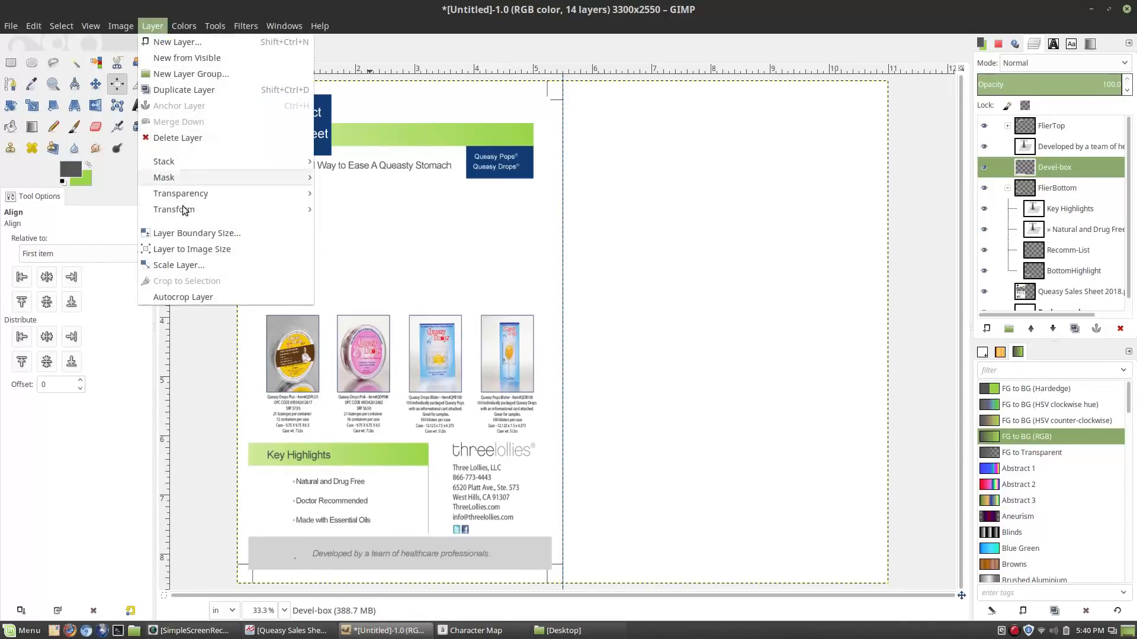
pyautogui.click(182, 301)
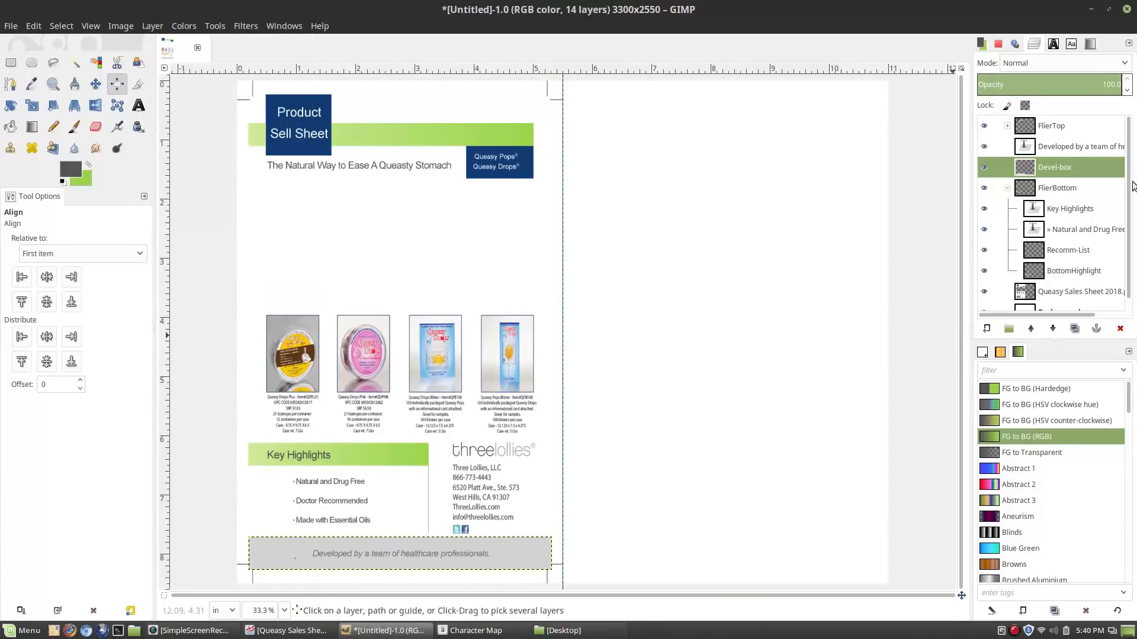
pyautogui.click(1073, 147)
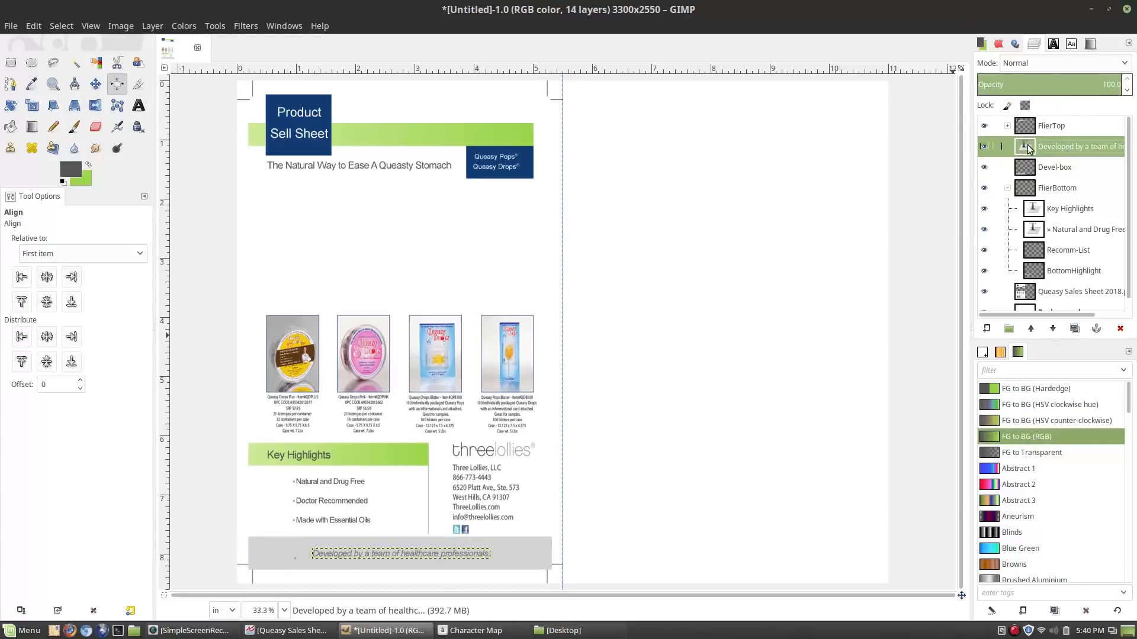
pyautogui.click(152, 25)
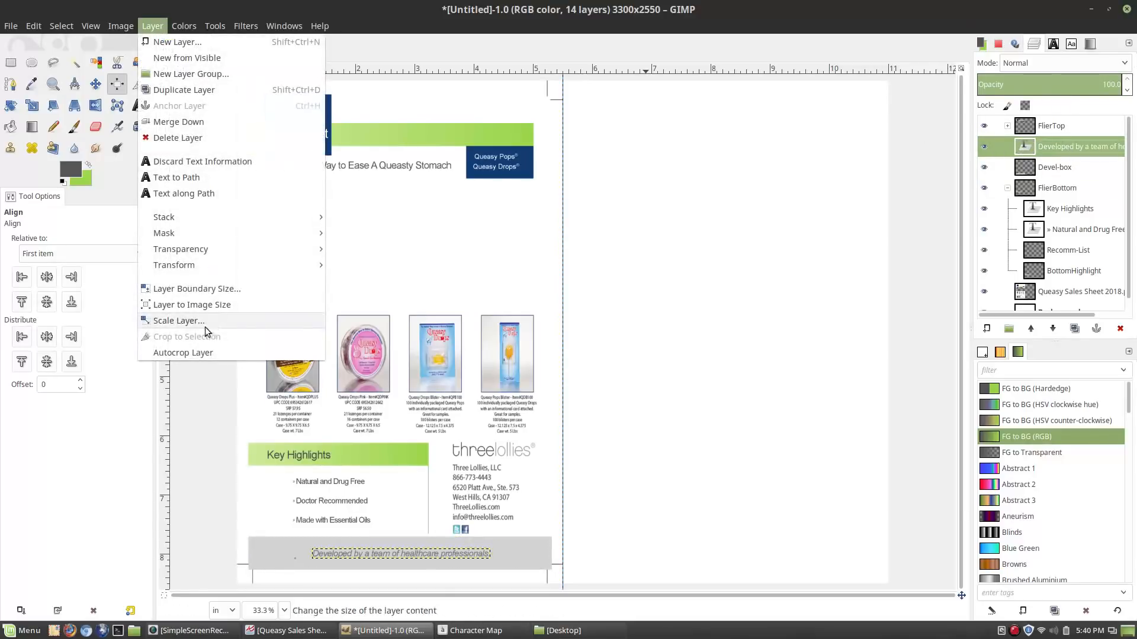
pyautogui.click(197, 354)
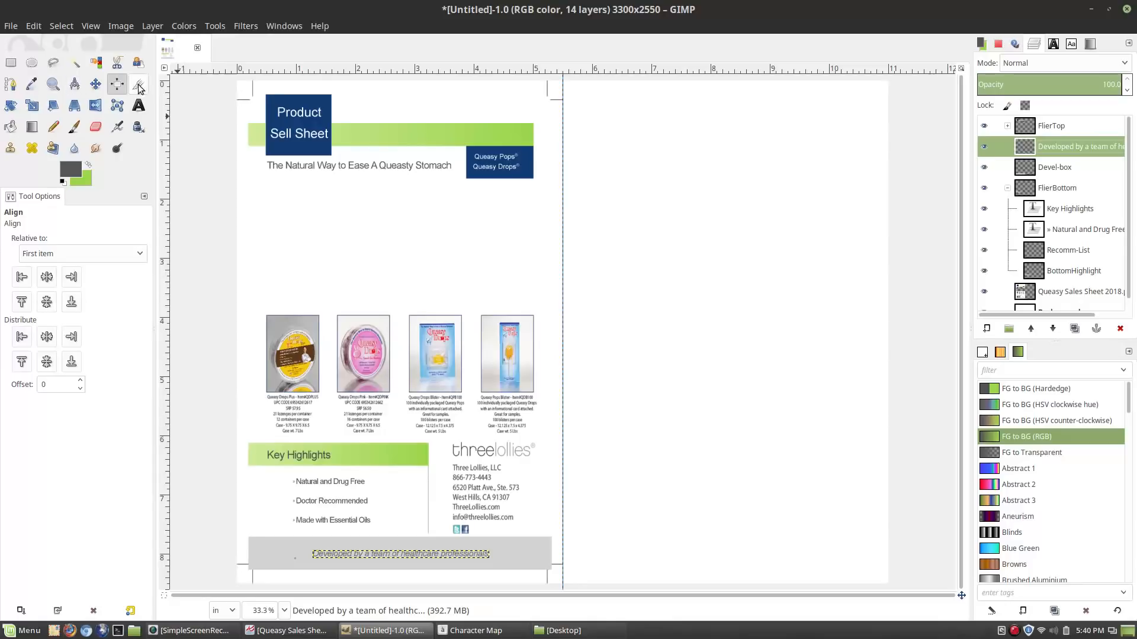
# Step: Try to pick the cropped grey band as the first item for the Align tool
pyautogui.click(96, 85)
pyautogui.click(118, 85)
pyautogui.click(264, 556)
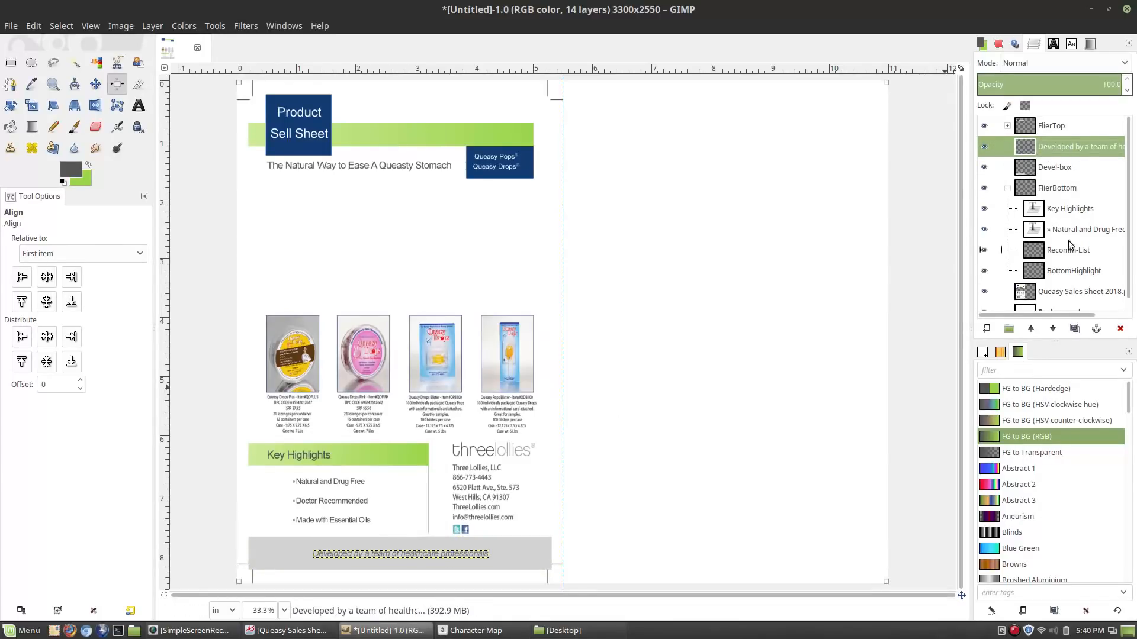
# Step: Move Devel-box and the tagline layer to the end of the FlierBottom group, tagline above Devel-box, and link the tagline layer
pyautogui.moveTo(1055, 167); pyautogui.dragTo(1075, 281)
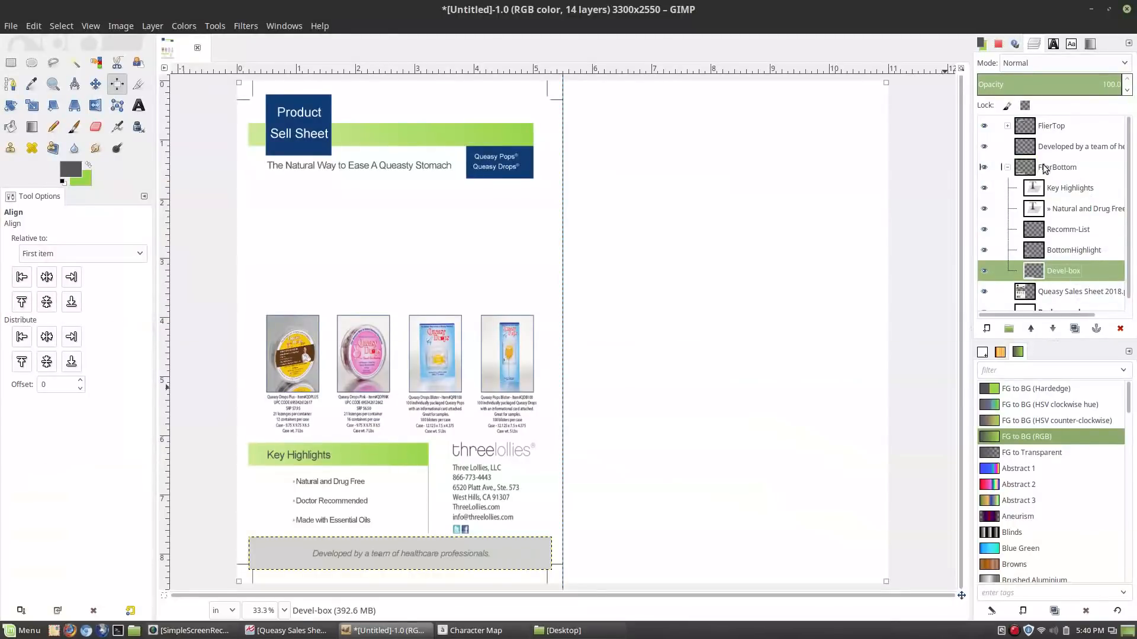
pyautogui.moveTo(1049, 152); pyautogui.dragTo(1072, 265)
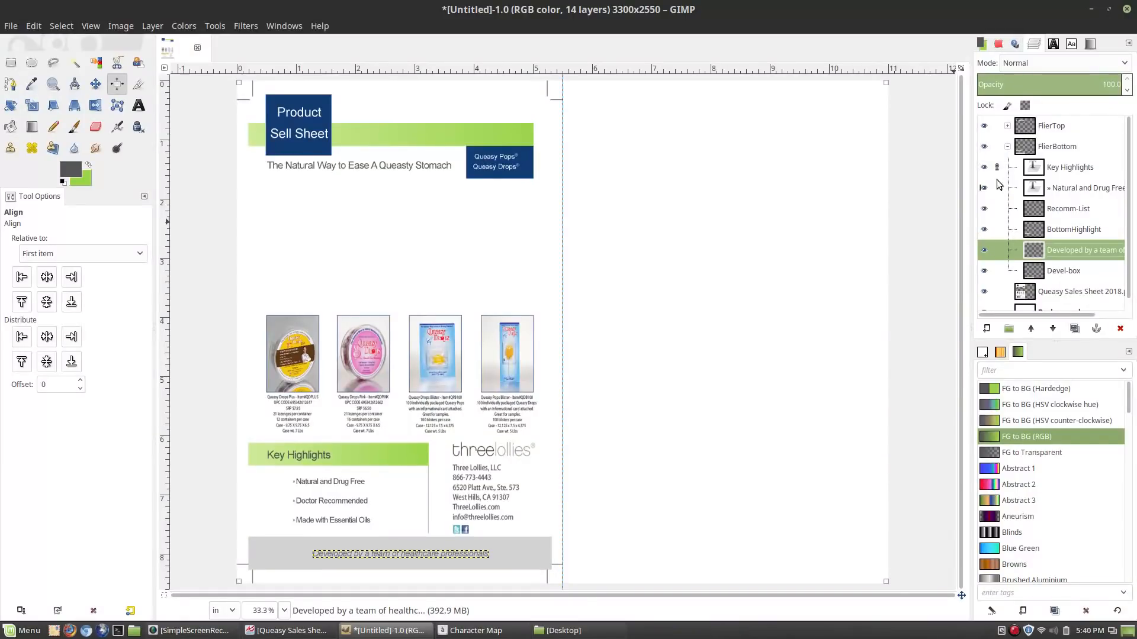
pyautogui.click(996, 250)
# Step: Hide and show the FlierBottom group to compare it with the original sheet, and collapse the group
pyautogui.click(980, 149)
pyautogui.click(981, 149)
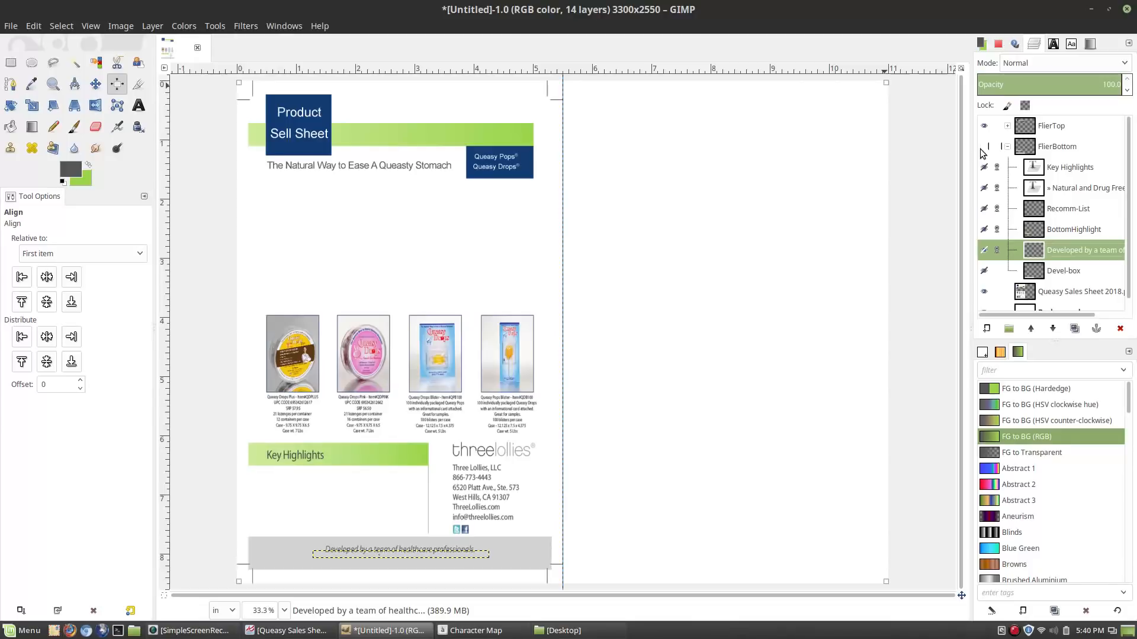
pyautogui.click(980, 149)
pyautogui.click(980, 149)
pyautogui.click(981, 149)
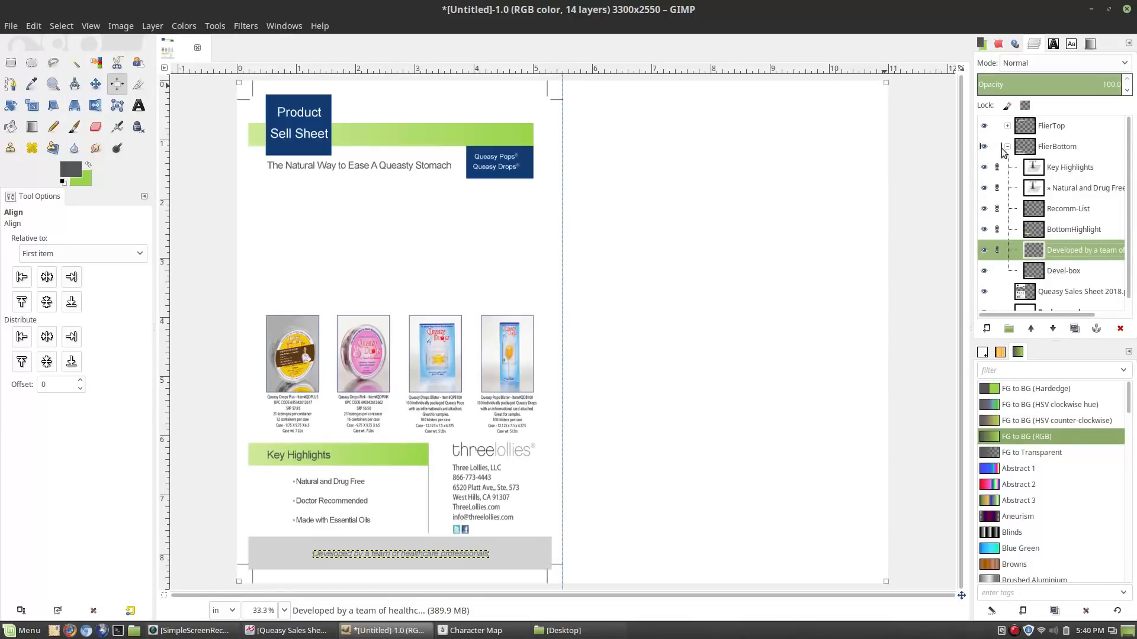
pyautogui.click(1007, 147)
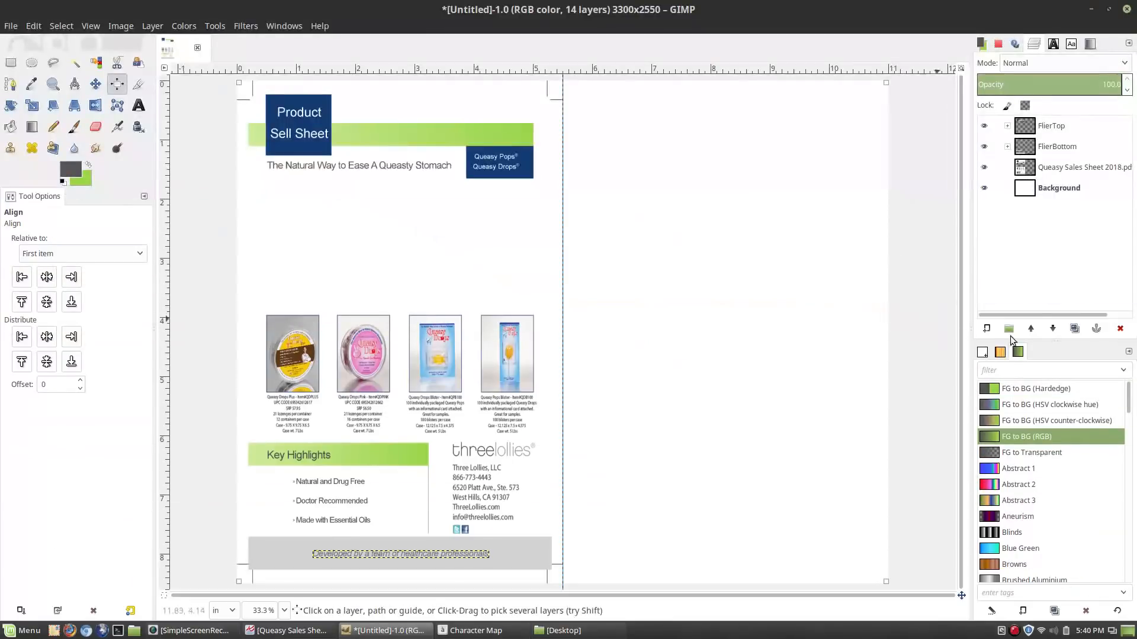
# Step: Create a layer group named Address directly below FlierBottom
pyautogui.click(1009, 328)
pyautogui.moveTo(1063, 251); pyautogui.dragTo(1063, 176)
pyautogui.click(1007, 145)
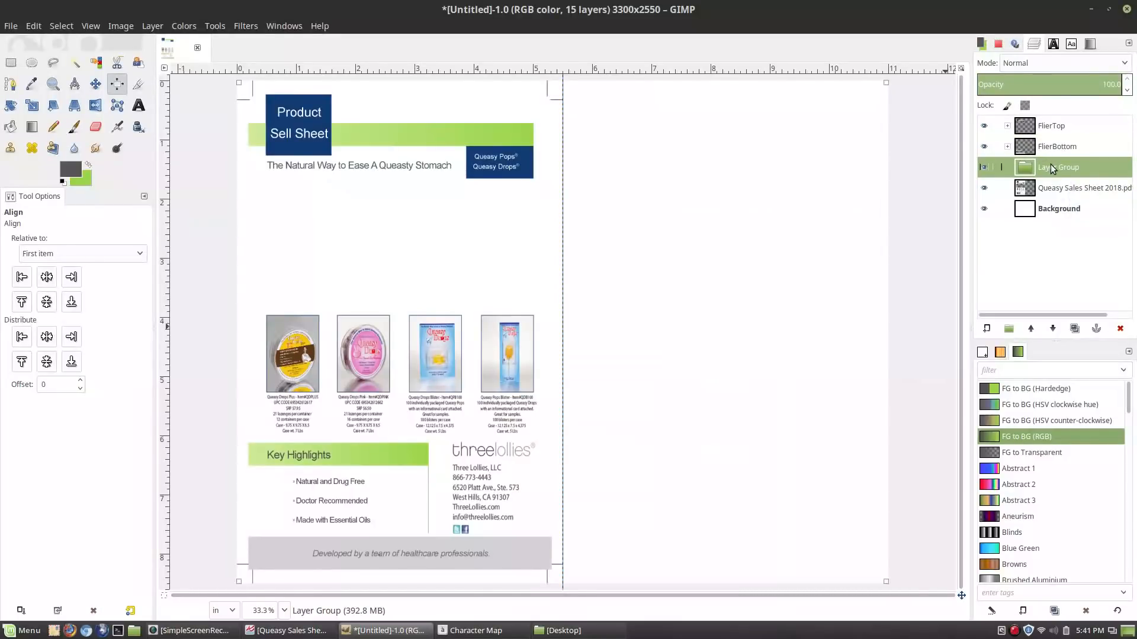
pyautogui.doubleClick(1050, 165)
pyautogui.write('Address')
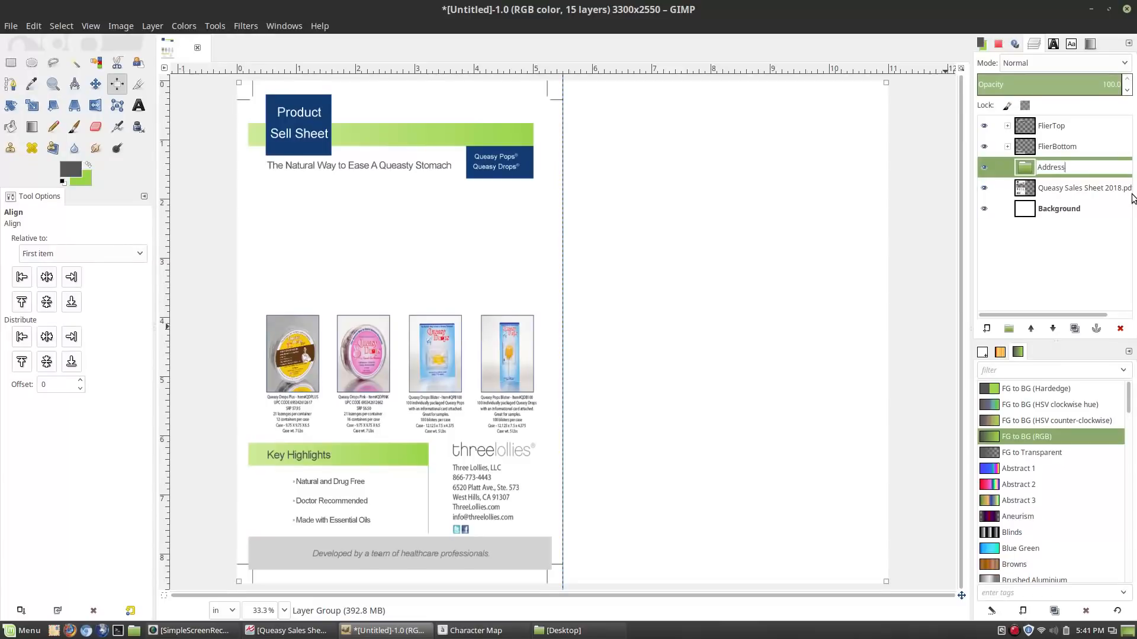
pyautogui.press('Return')
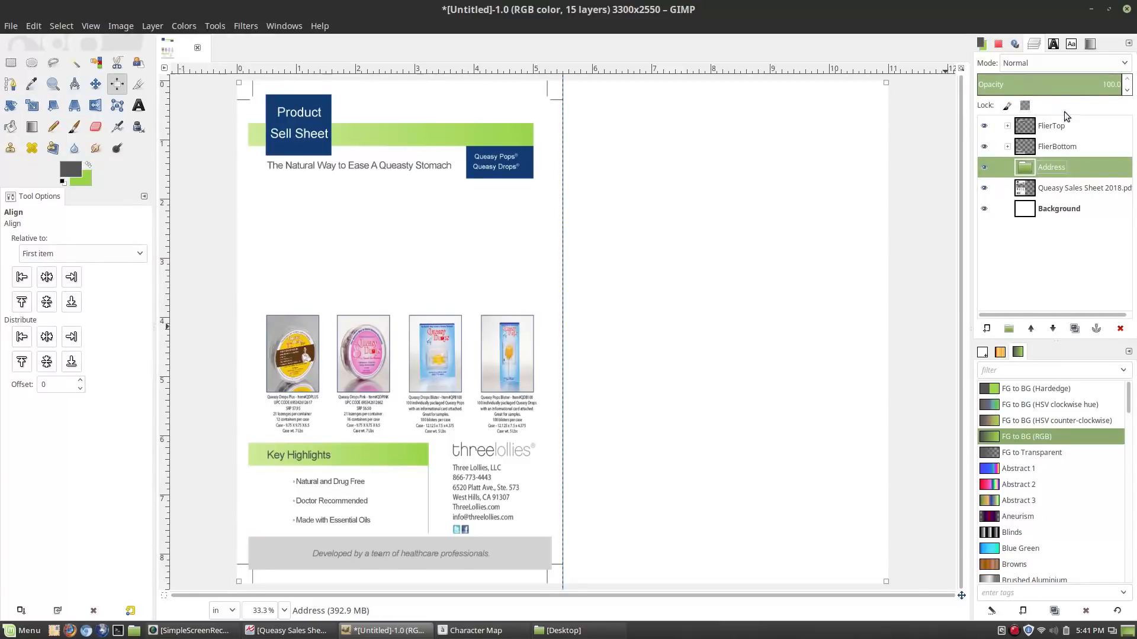
# Step: Add a transparent 3300 × 2550 px layer named Logo inside the Address group
pyautogui.click(152, 26)
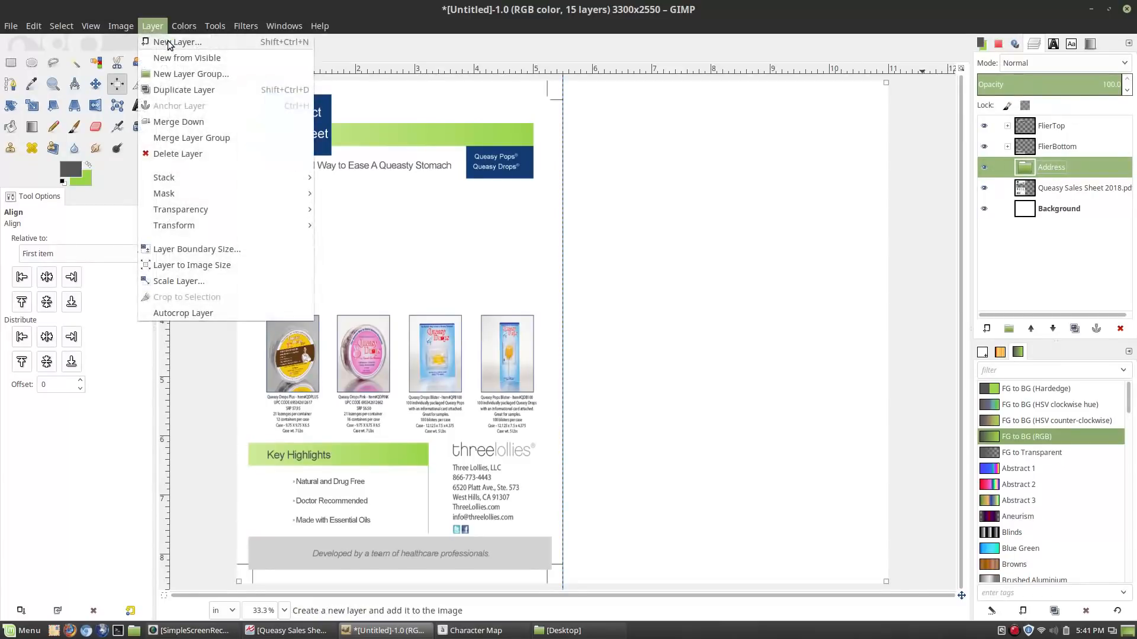
pyautogui.click(175, 41)
pyautogui.click(623, 430)
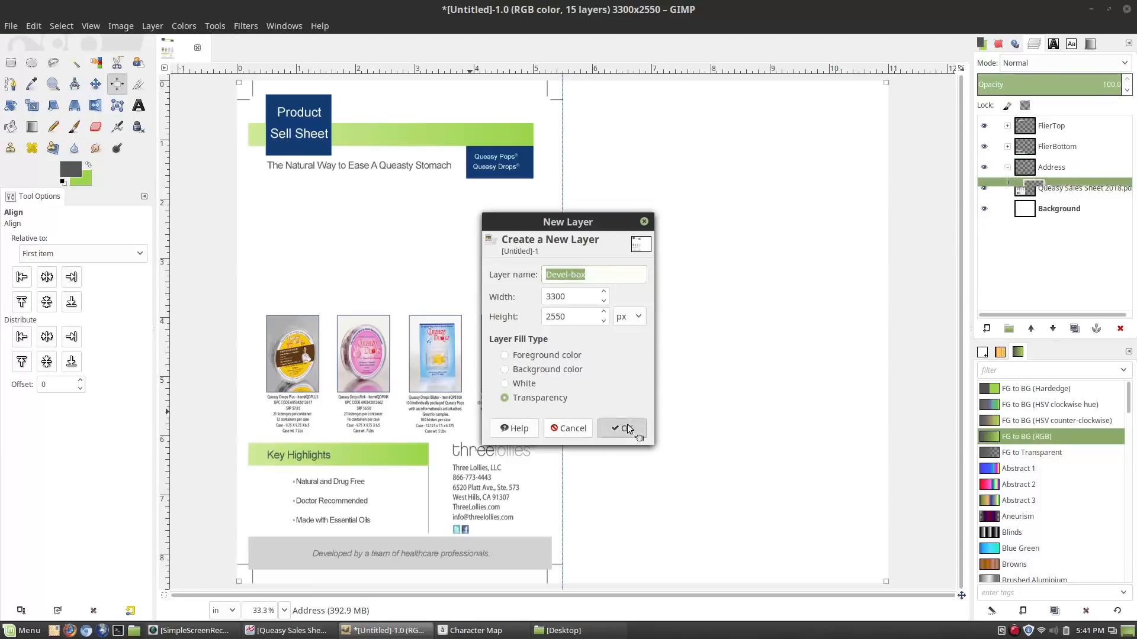
pyautogui.doubleClick(1061, 188)
pyautogui.write('Logo')
pyautogui.press('Return')
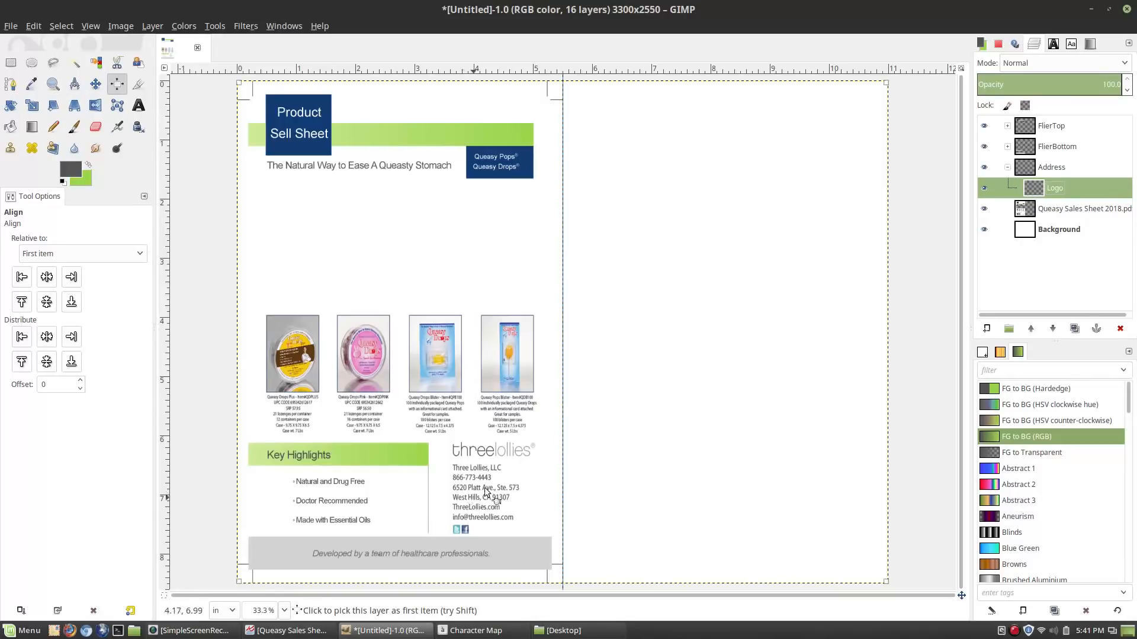
# Step: Switch to Firefox and open the threelollies.com website
pyautogui.keyDown('ctrl'); pyautogui.scroll(2, 466, 498); pyautogui.keyUp('ctrl')
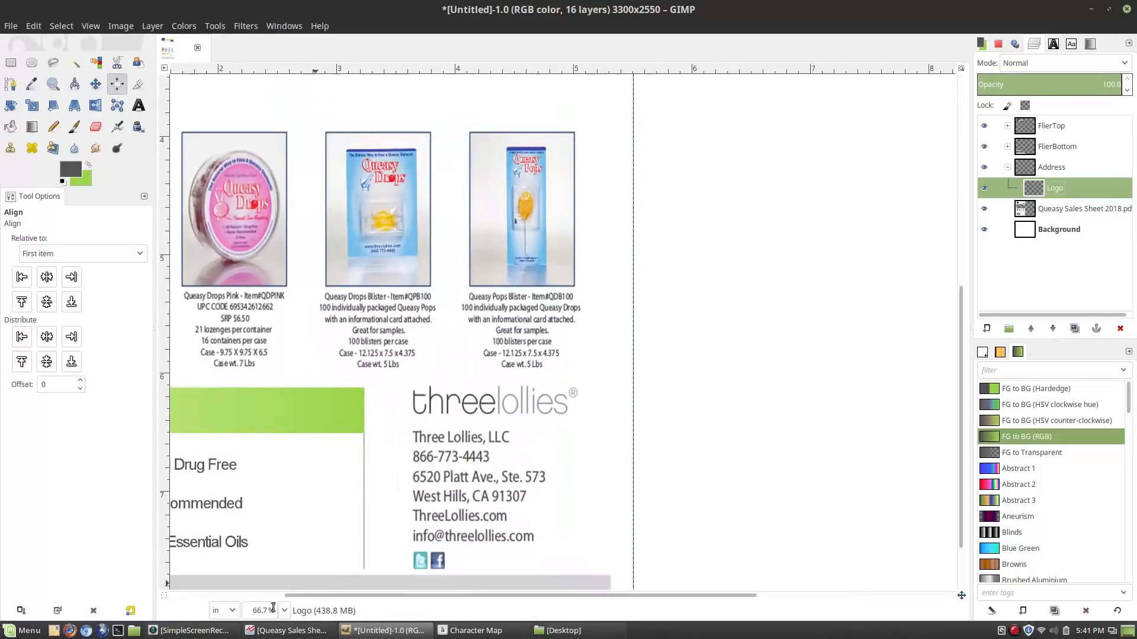
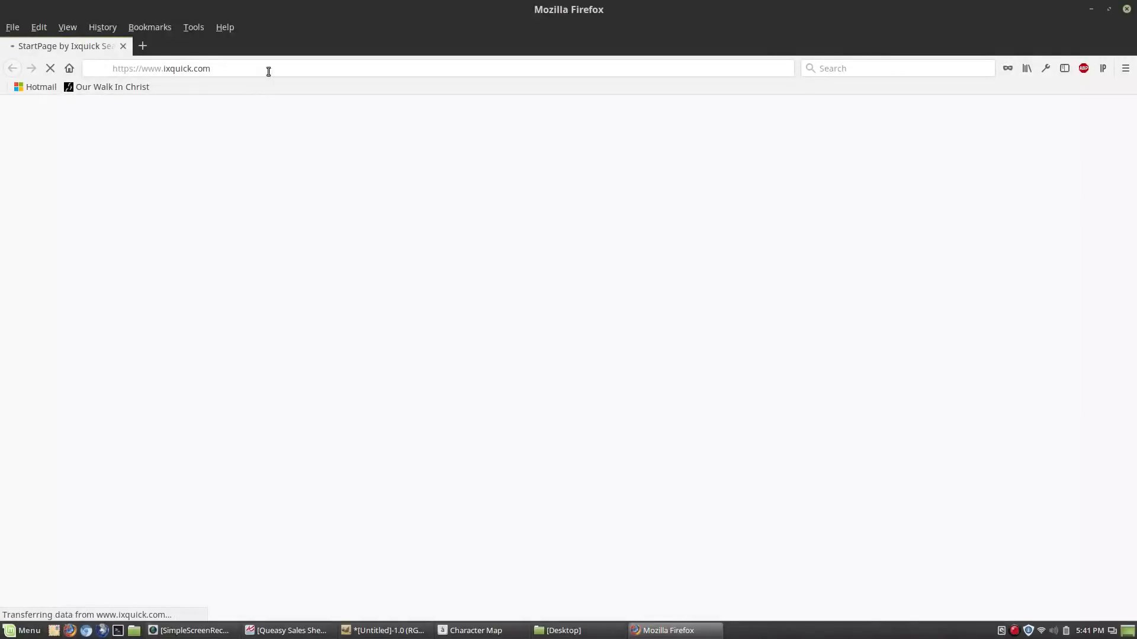
pyautogui.click(268, 71)
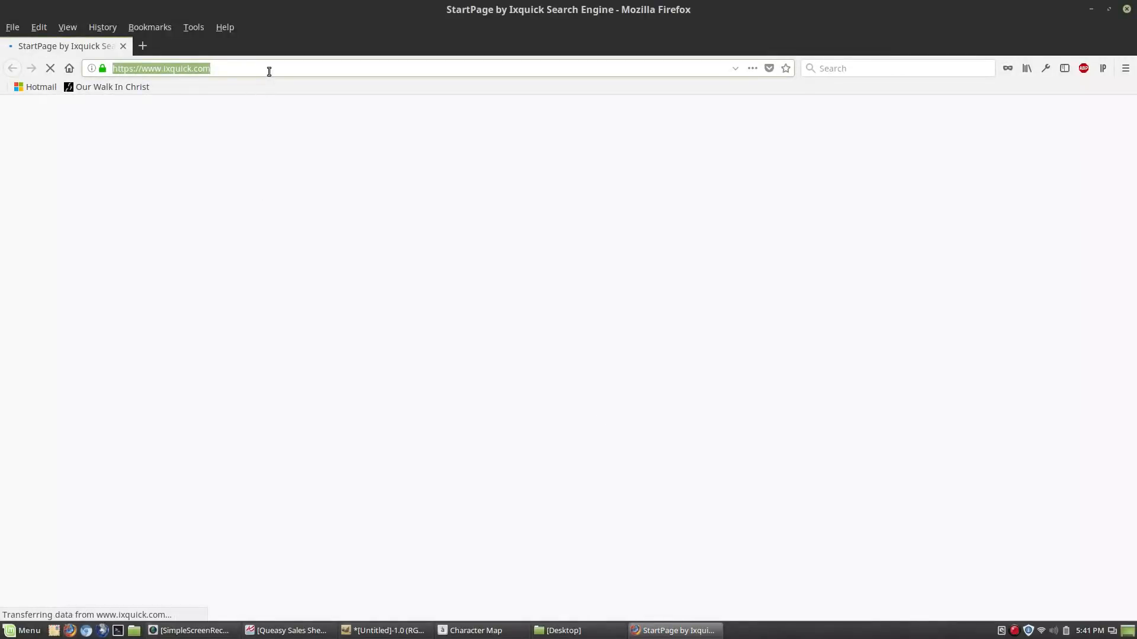
pyautogui.write('threelollies')
pyautogui.press('Return')
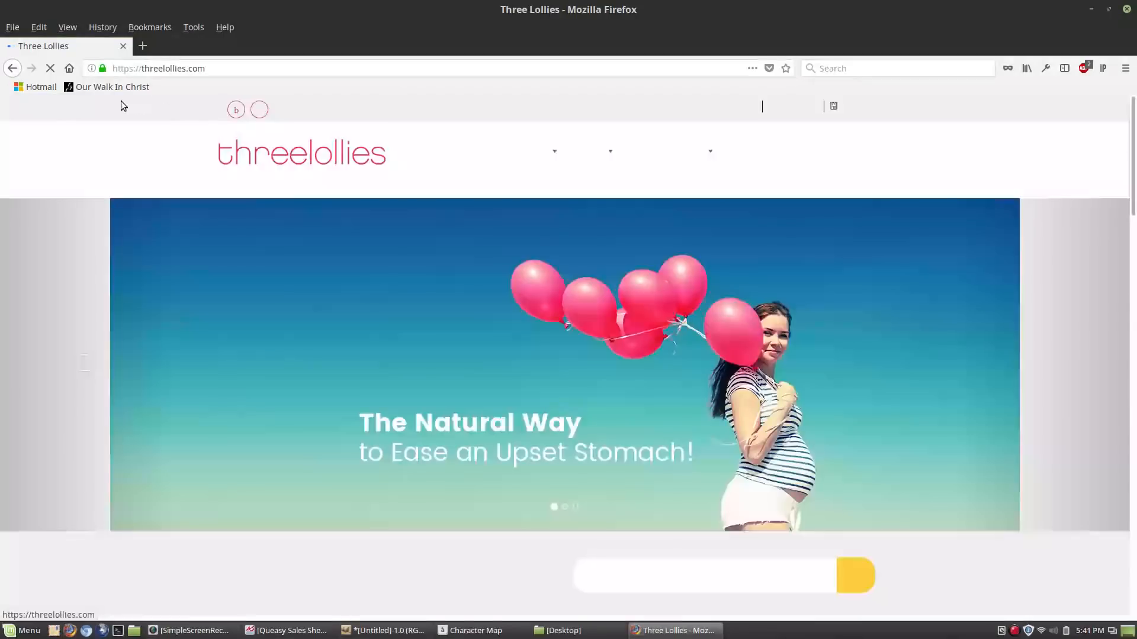
# Step: Save the threelollies logo image from the website's header
pyautogui.rightClick(269, 153)
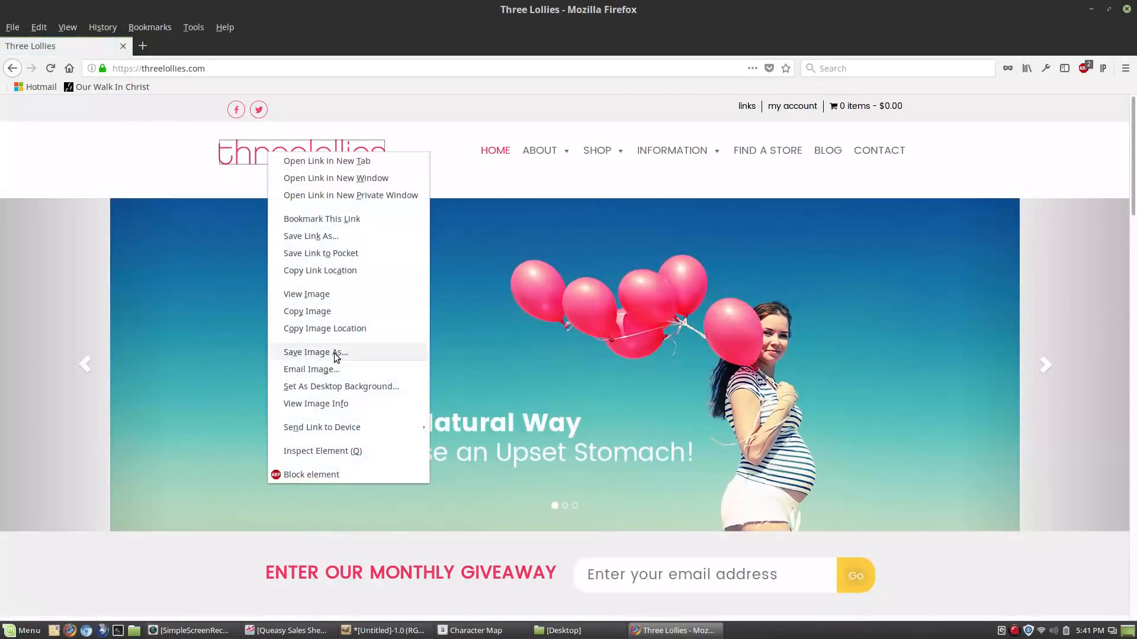
pyautogui.click(316, 352)
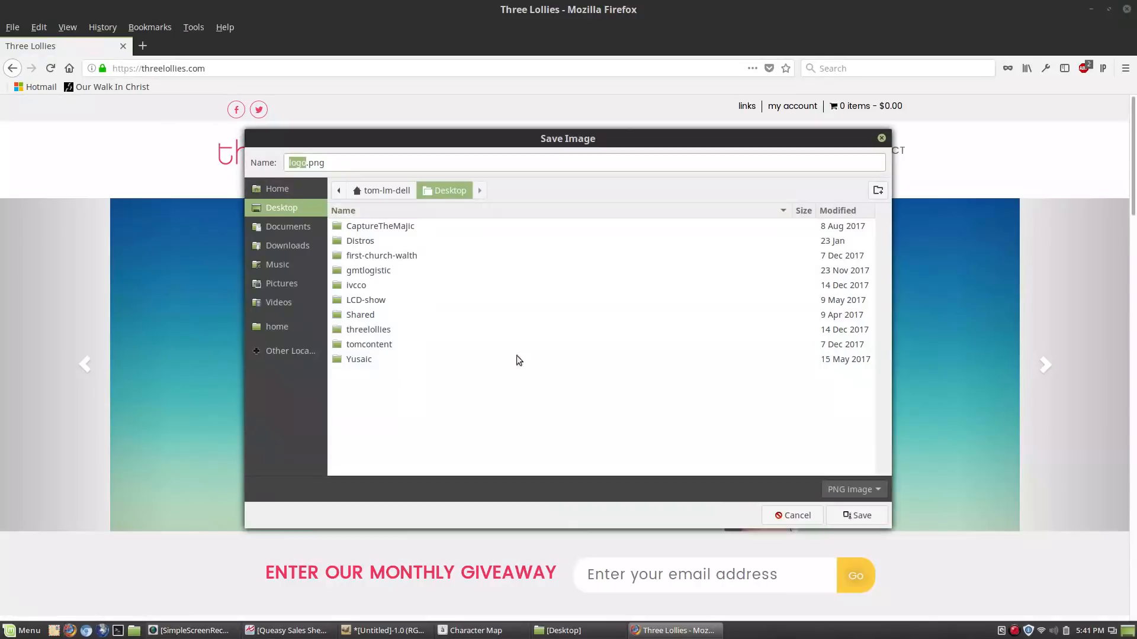
# Step: Save the website logo as logo.png on the Desktop, and switch to GIMP to import it as a new layer
pyautogui.click(858, 515)
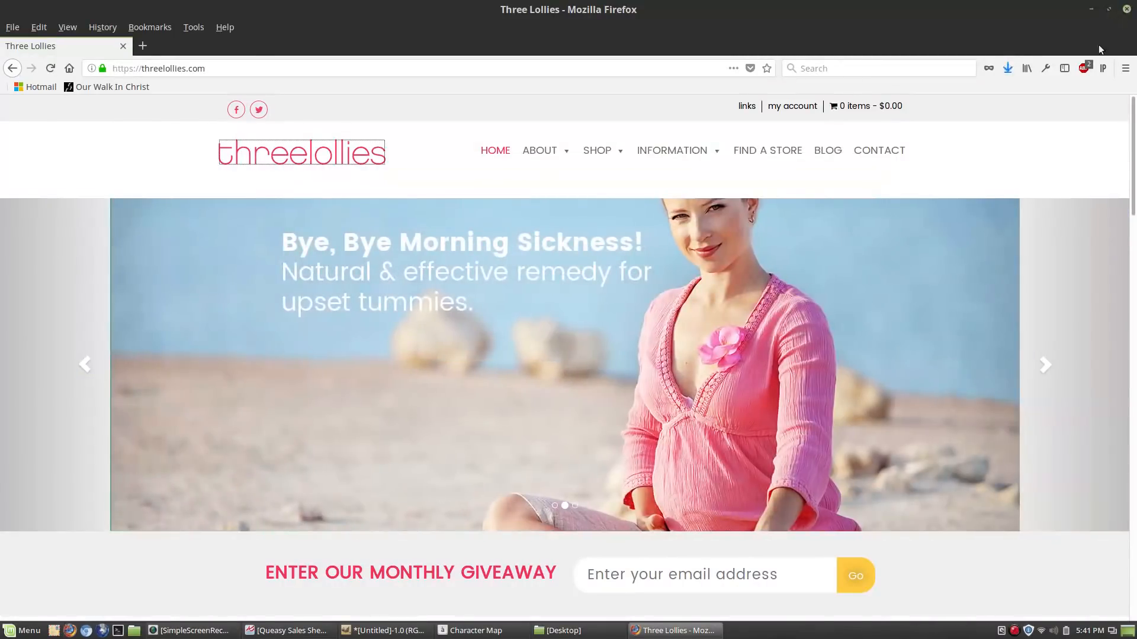
pyautogui.click(1127, 8)
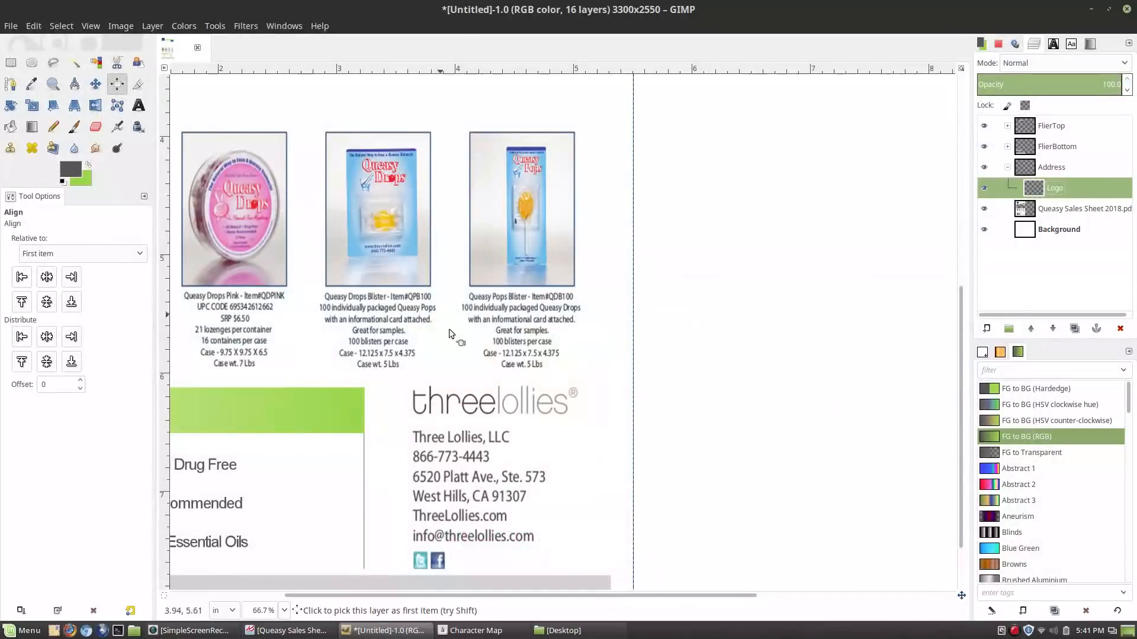
pyautogui.click(10, 25)
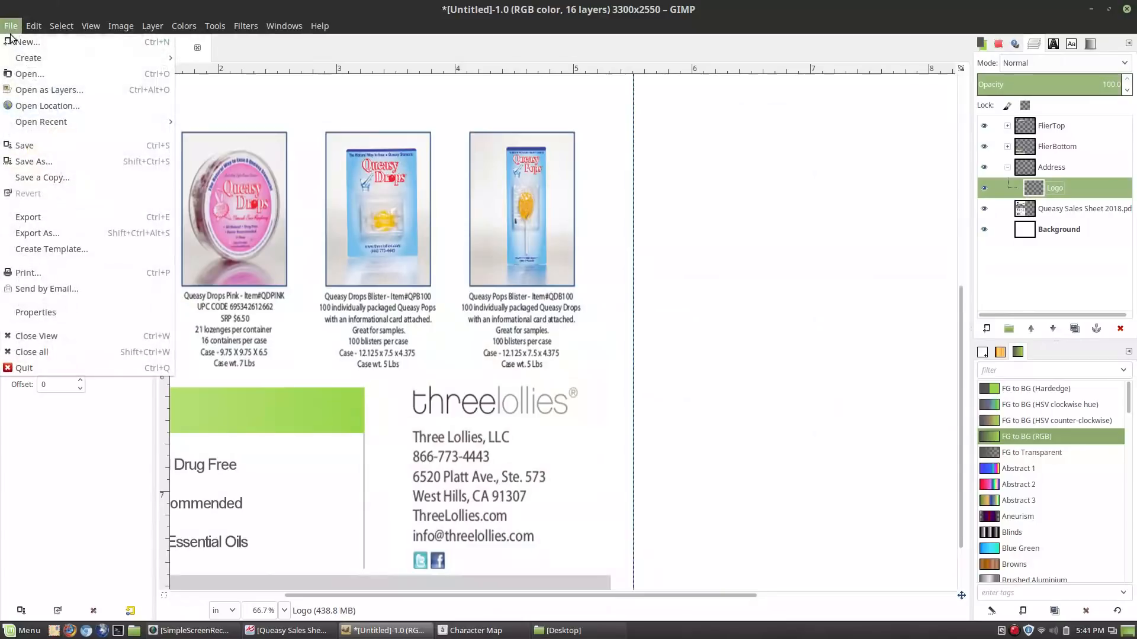
pyautogui.click(29, 89)
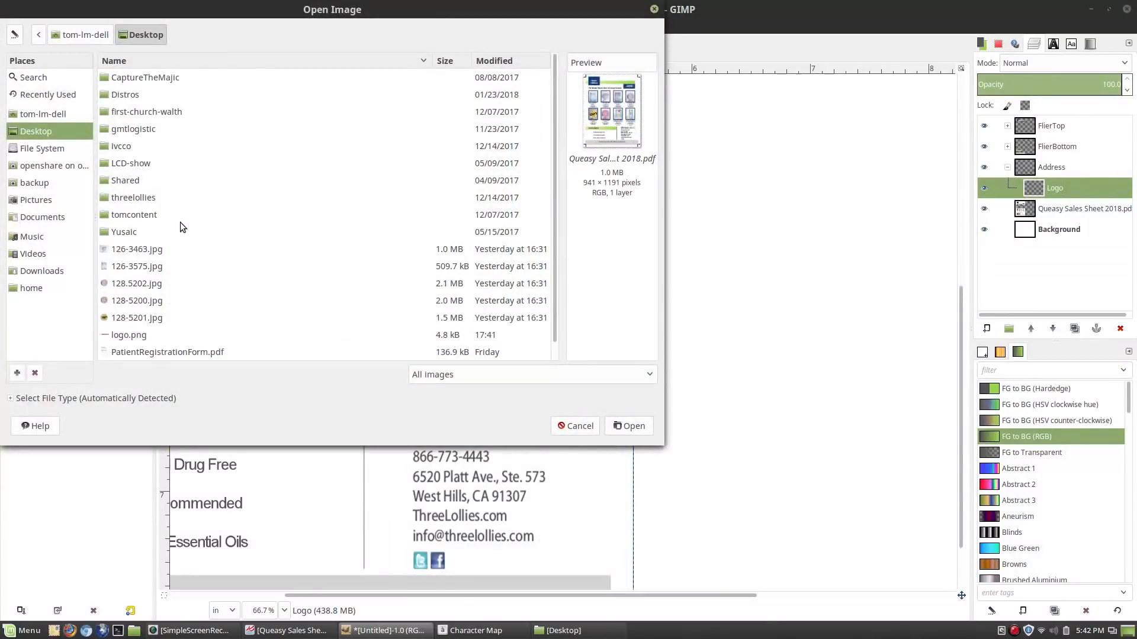
pyautogui.click(145, 315)
pyautogui.click(629, 426)
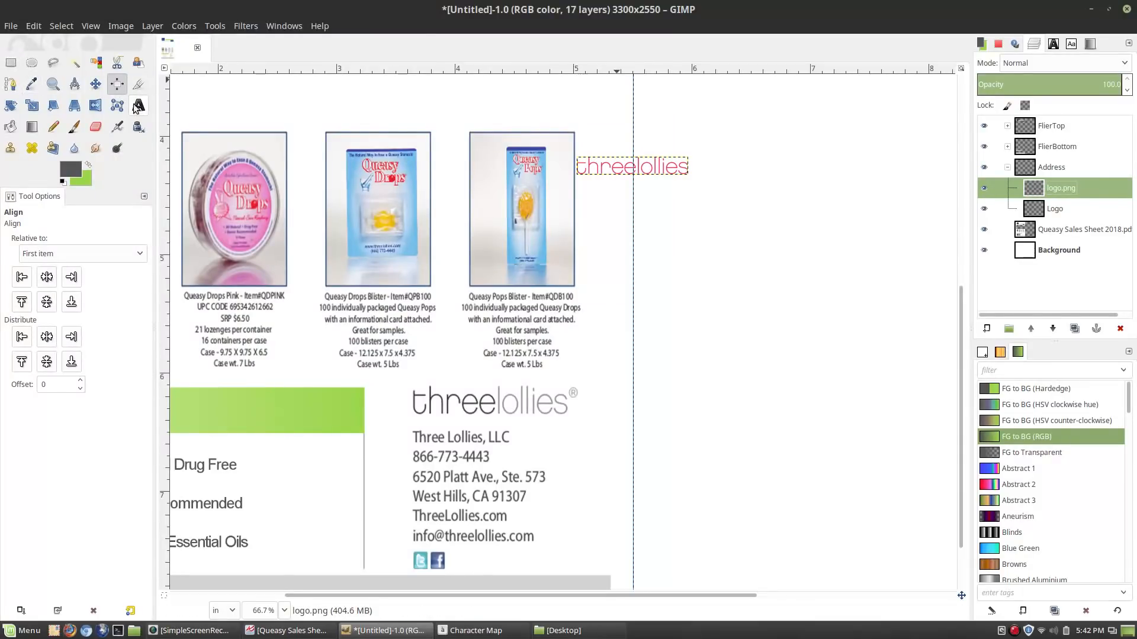
# Step: Move the imported pink logo near the old threelollies logo and scale its layer to 0.250 in high, keeping proportions
pyautogui.click(95, 84)
pyautogui.moveTo(705, 276); pyautogui.dragTo(521, 490)
pyautogui.click(119, 24)
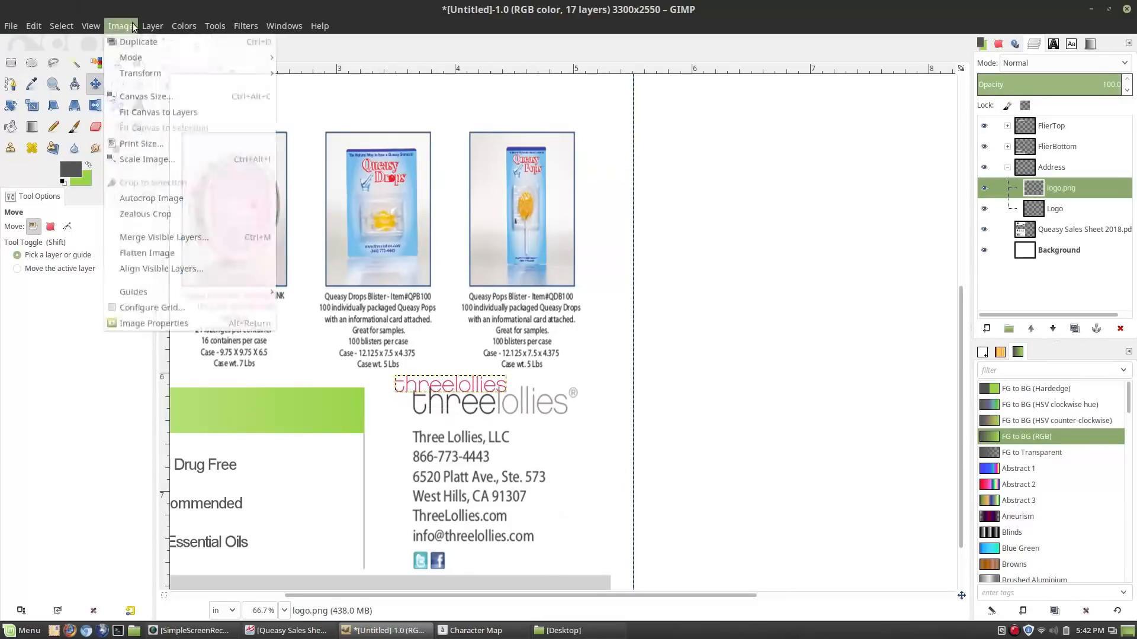
pyautogui.moveTo(152, 25)
pyautogui.click(181, 260)
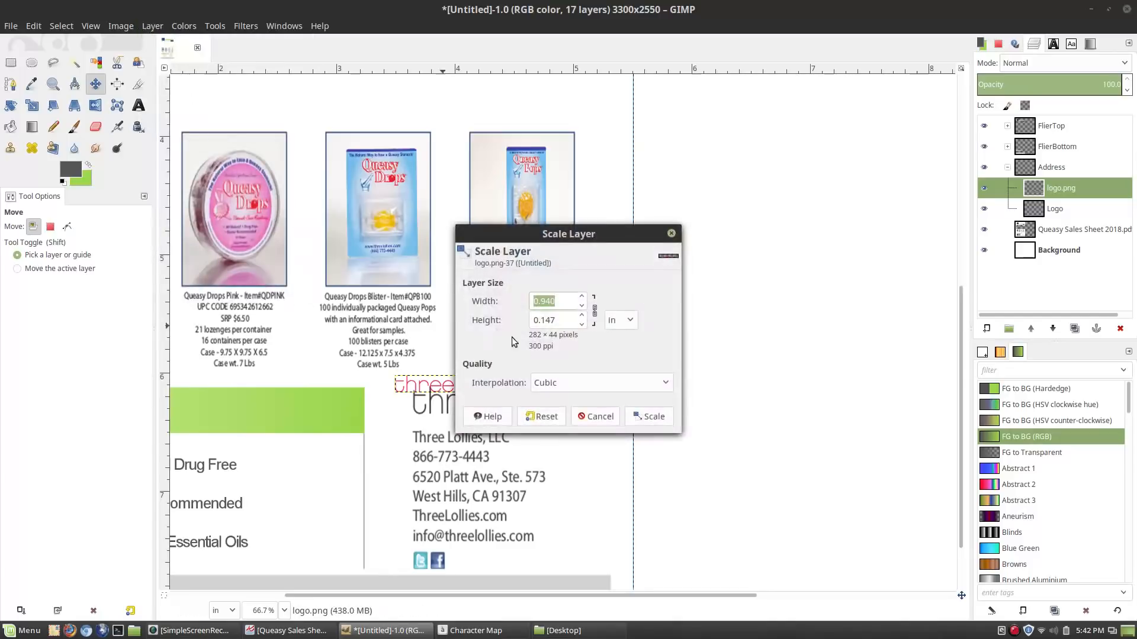
pyautogui.press('Tab')
pyautogui.write('.250')
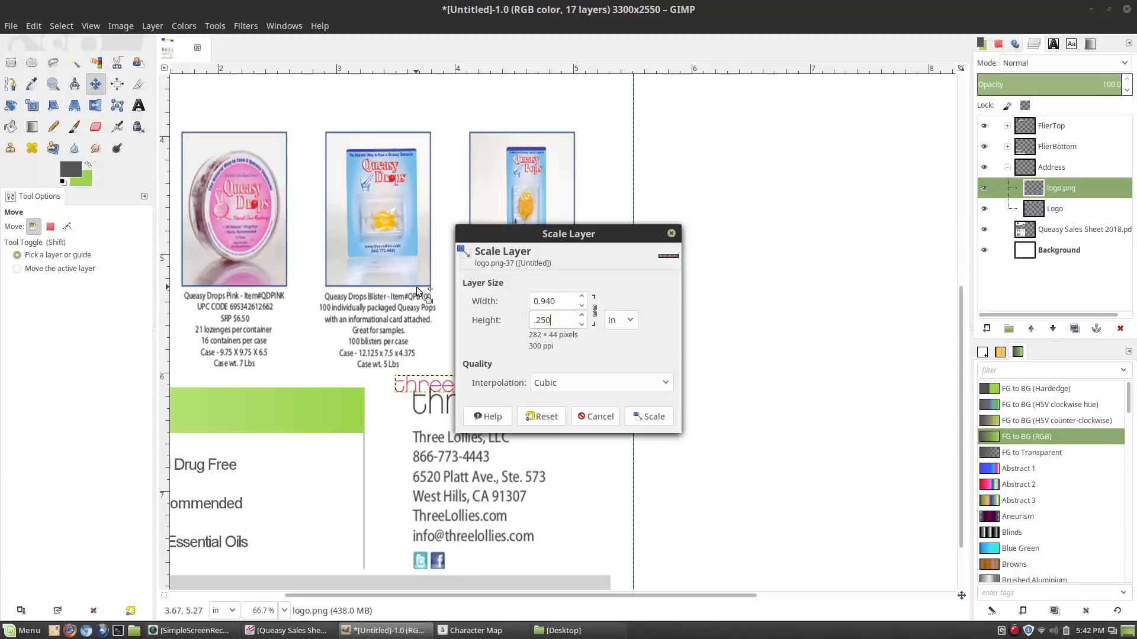
pyautogui.press('Tab')
pyautogui.click(650, 416)
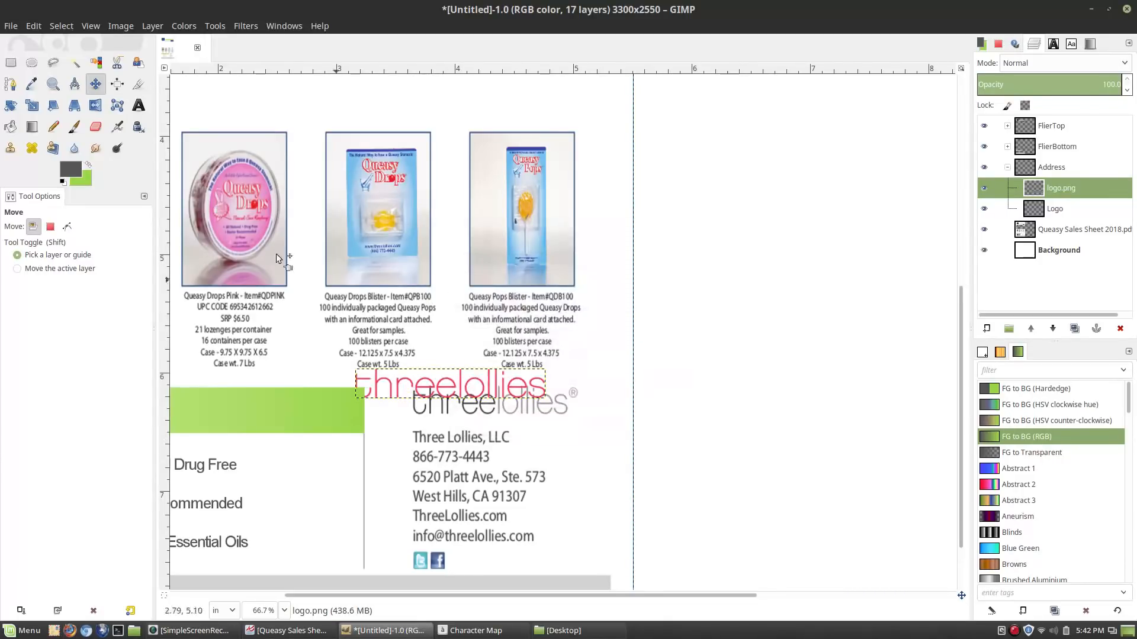
# Step: Reposition the enlarged pink logo directly over the old grey threelollies logo
pyautogui.click(138, 105)
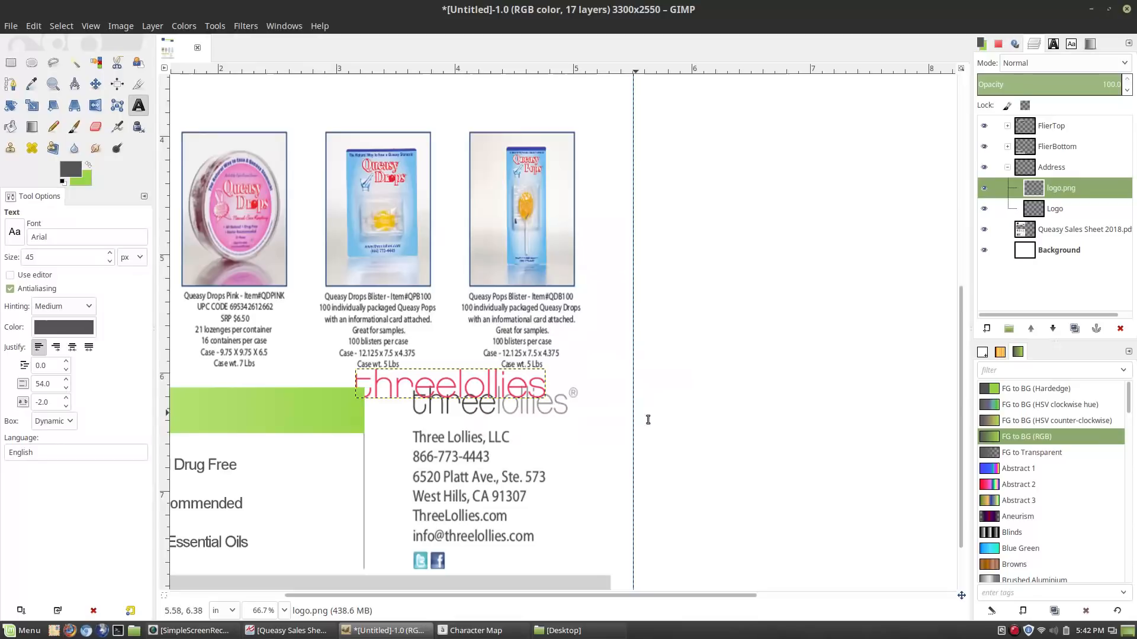
pyautogui.click(95, 86)
pyautogui.moveTo(674, 351); pyautogui.dragTo(715, 363)
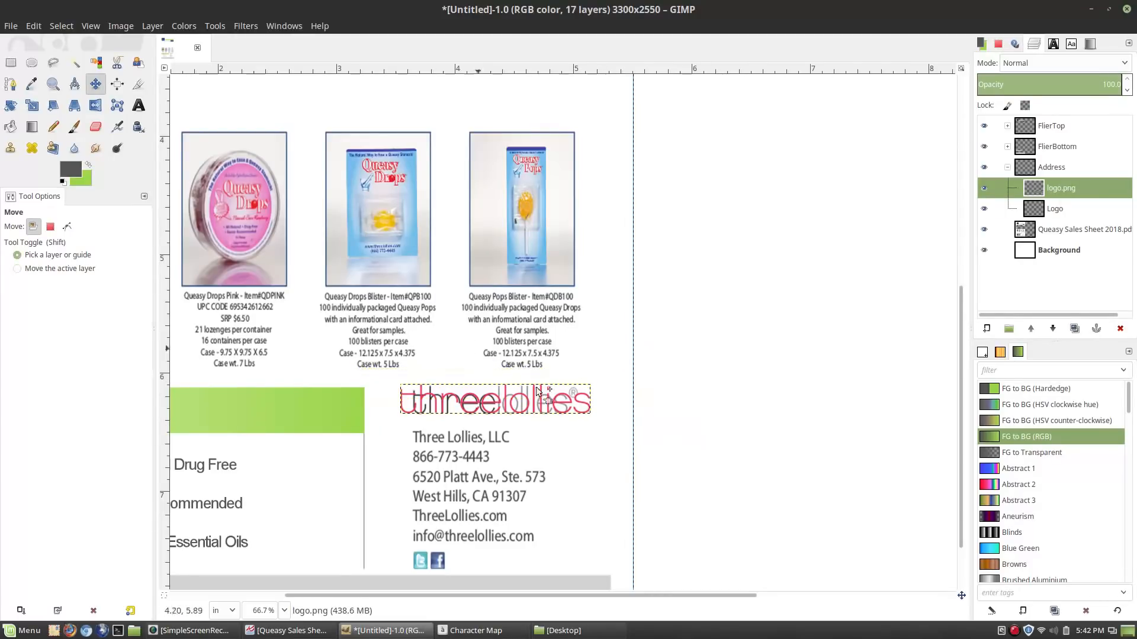
# Step: Hide the Address group and delete the old logo and contact block from the Queasy Sales Sheet 2018.pdf layer
pyautogui.click(1072, 228)
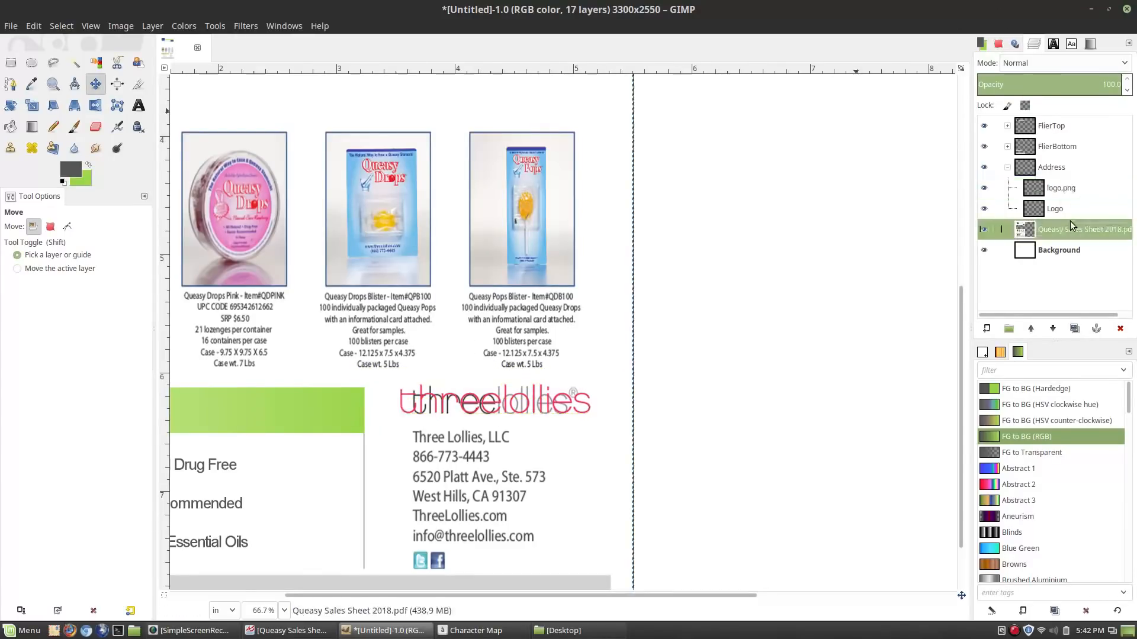
pyautogui.click(984, 168)
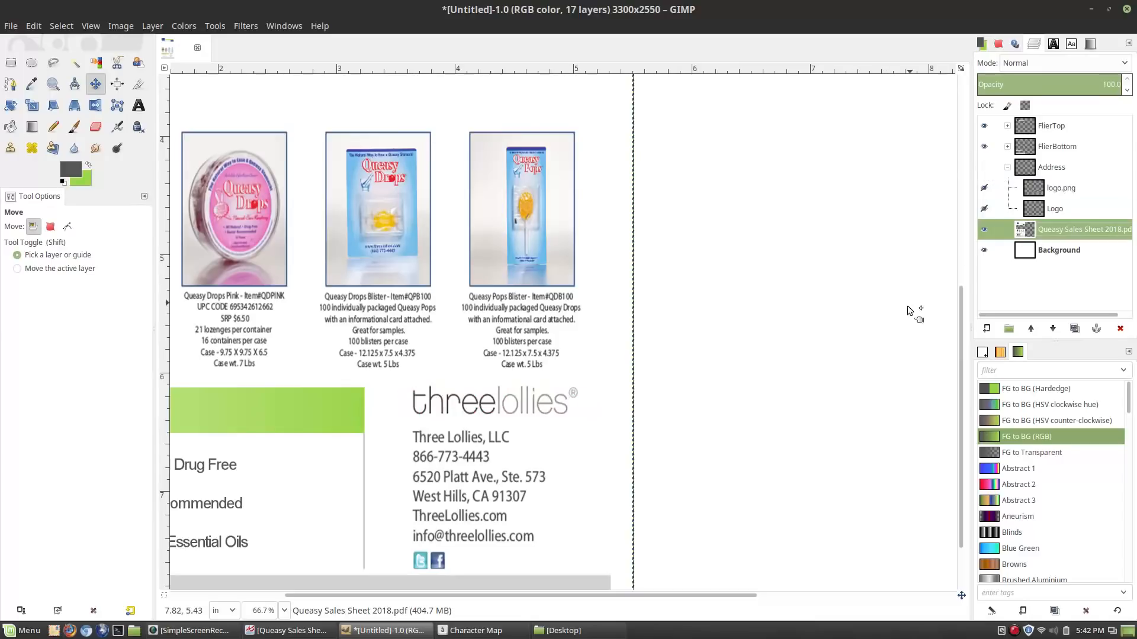
pyautogui.click(138, 104)
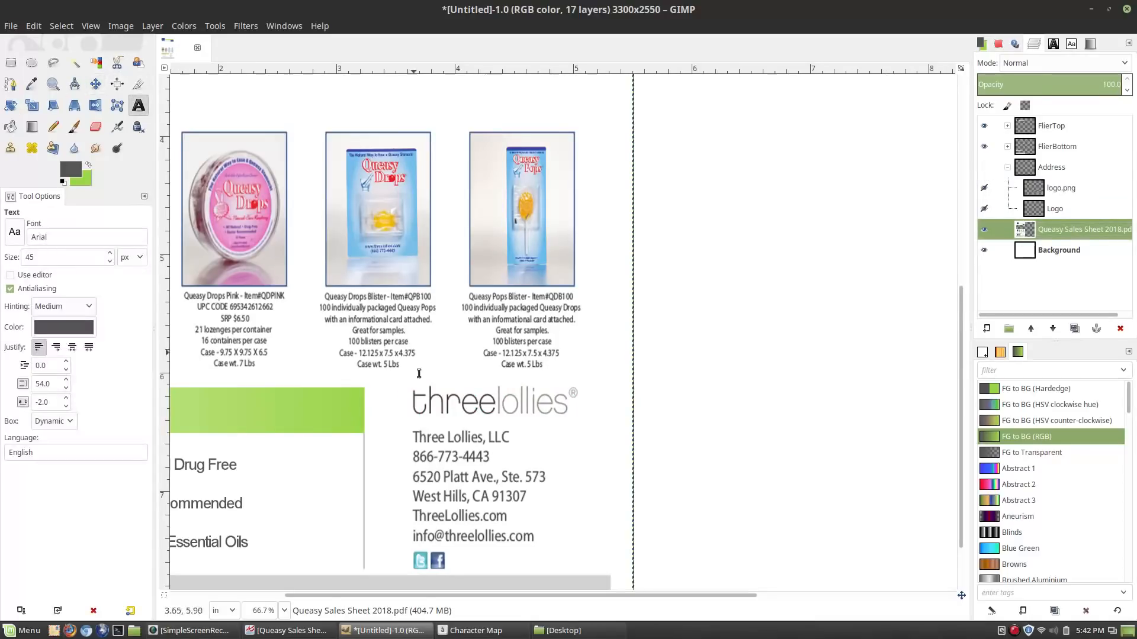
pyautogui.click(11, 62)
pyautogui.moveTo(392, 384); pyautogui.dragTo(622, 573)
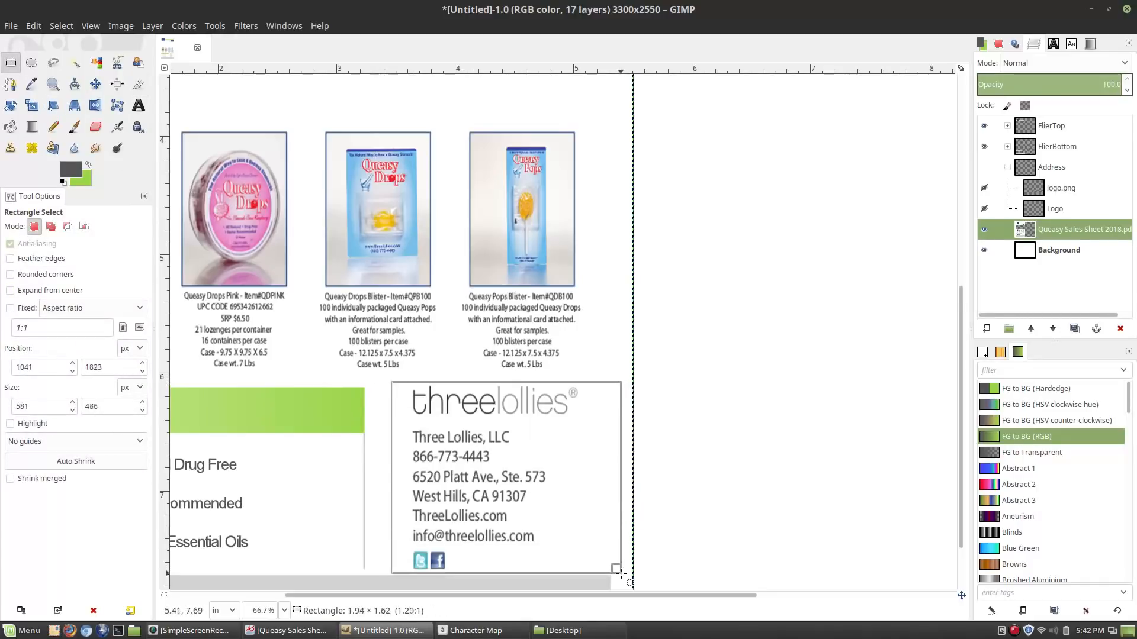
pyautogui.press('Delete')
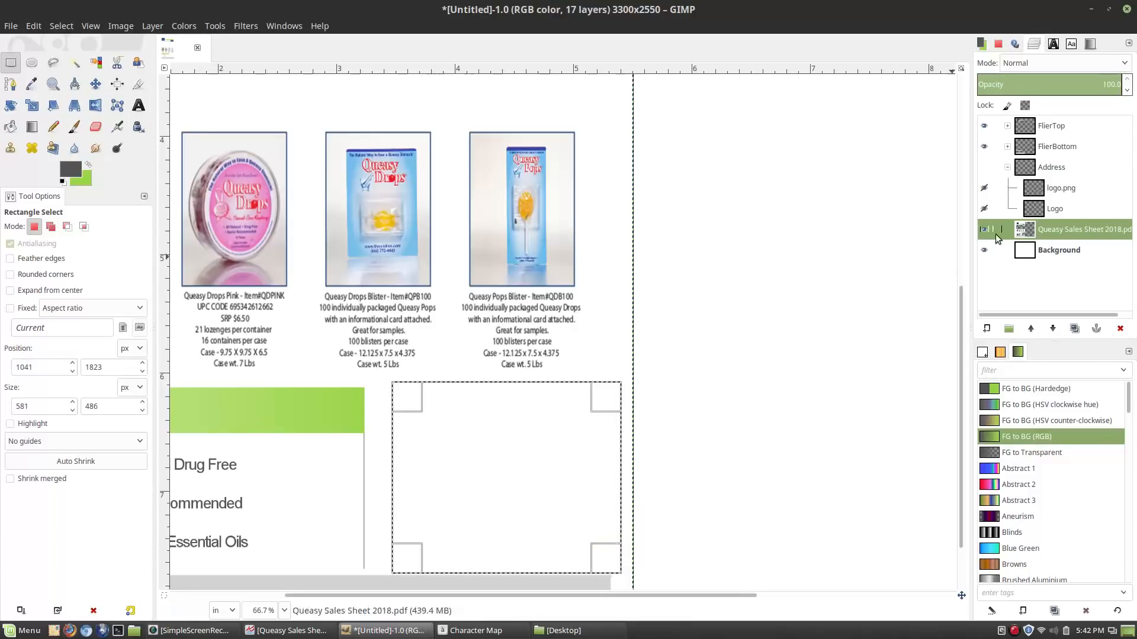
# Step: Show the Address group again and add the text "Distributor Contact Info" in it below the pink logo
pyautogui.click(990, 169)
pyautogui.click(984, 167)
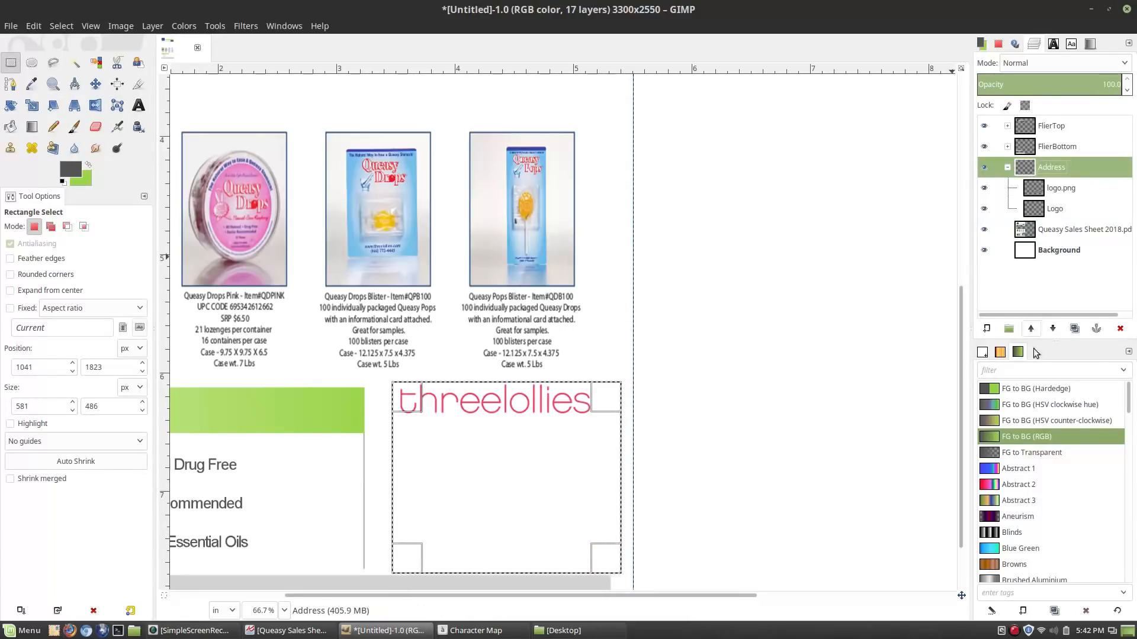
pyautogui.click(138, 105)
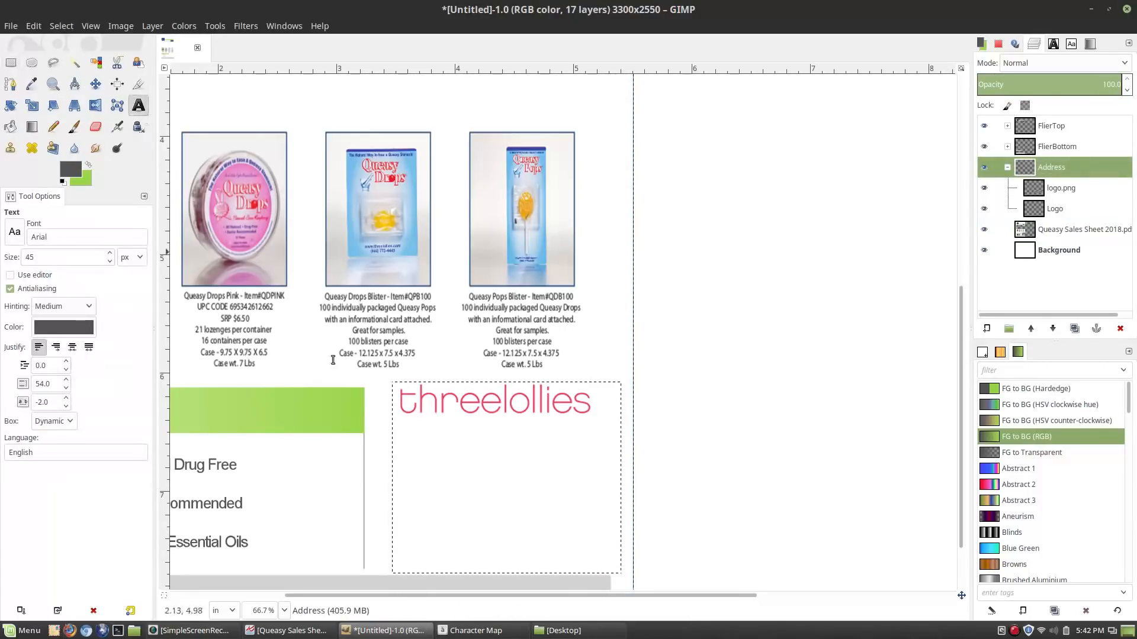
pyautogui.click(402, 438)
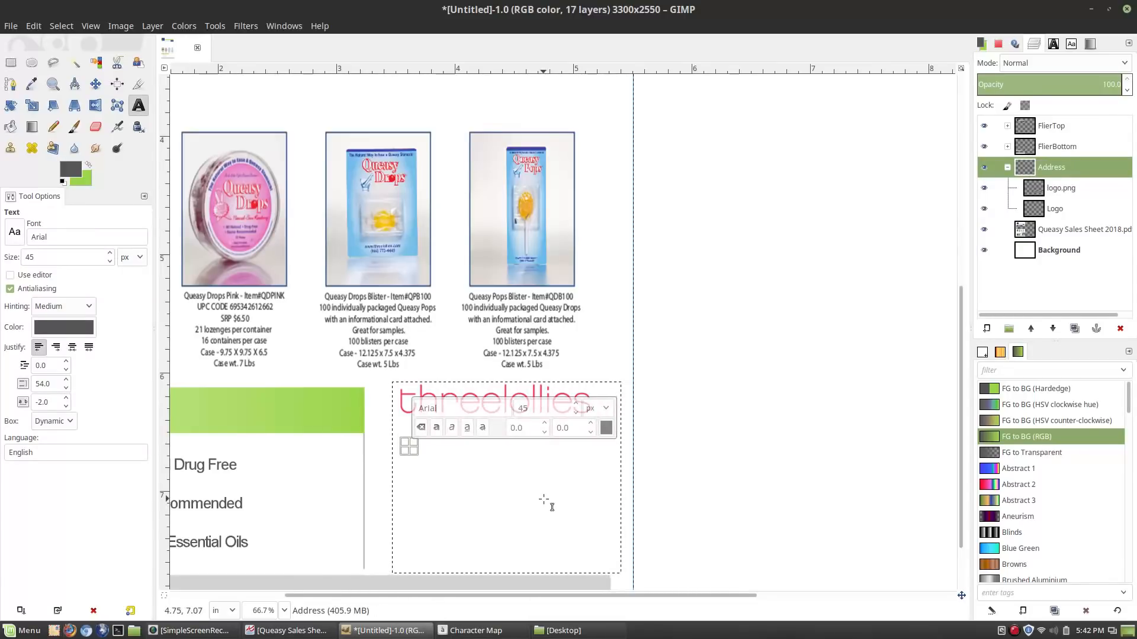
pyautogui.write('Distr')
pyautogui.write('ibu')
pyautogui.write('r')
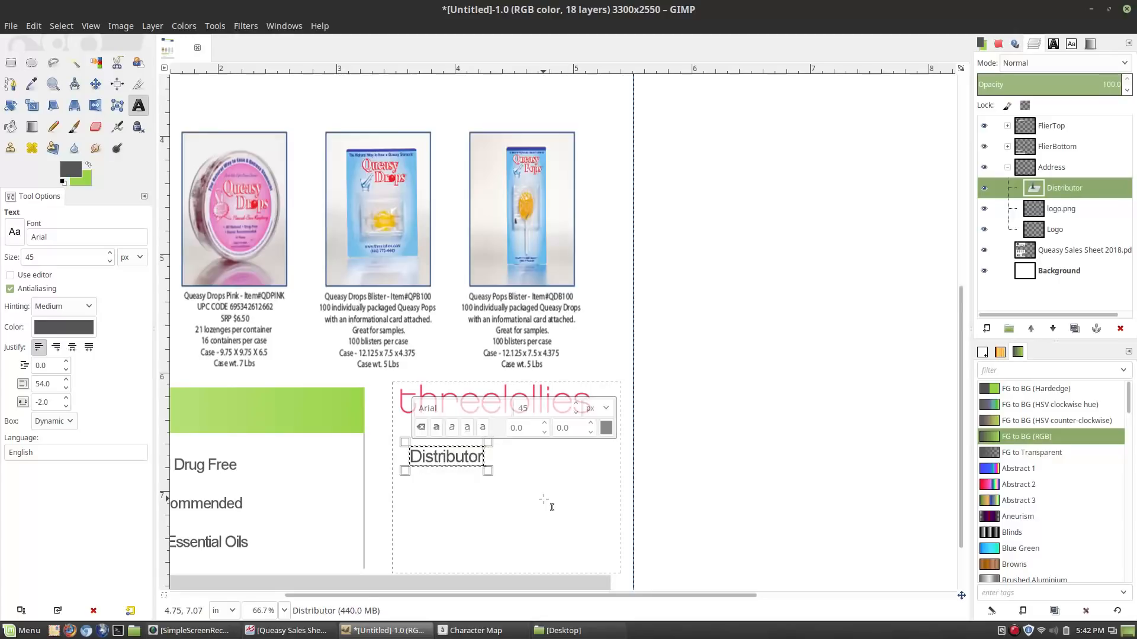
pyautogui.write(' Contact Info')
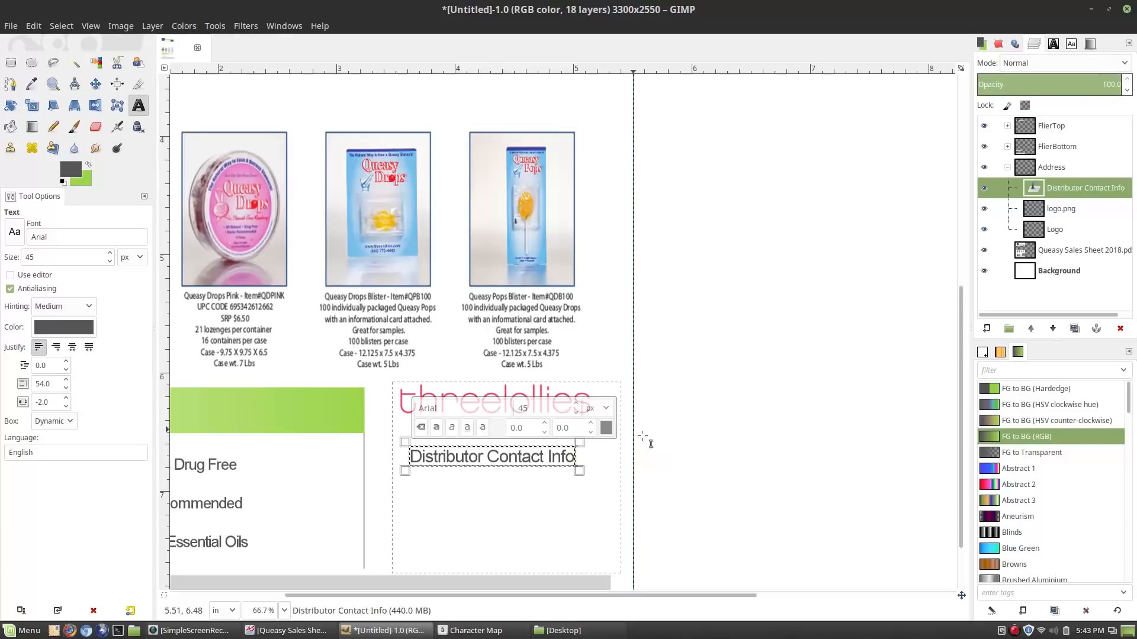
# Step: Create a layer group named Products below the Logo layer inside the Address group
pyautogui.scroll(-2, 698, 474)
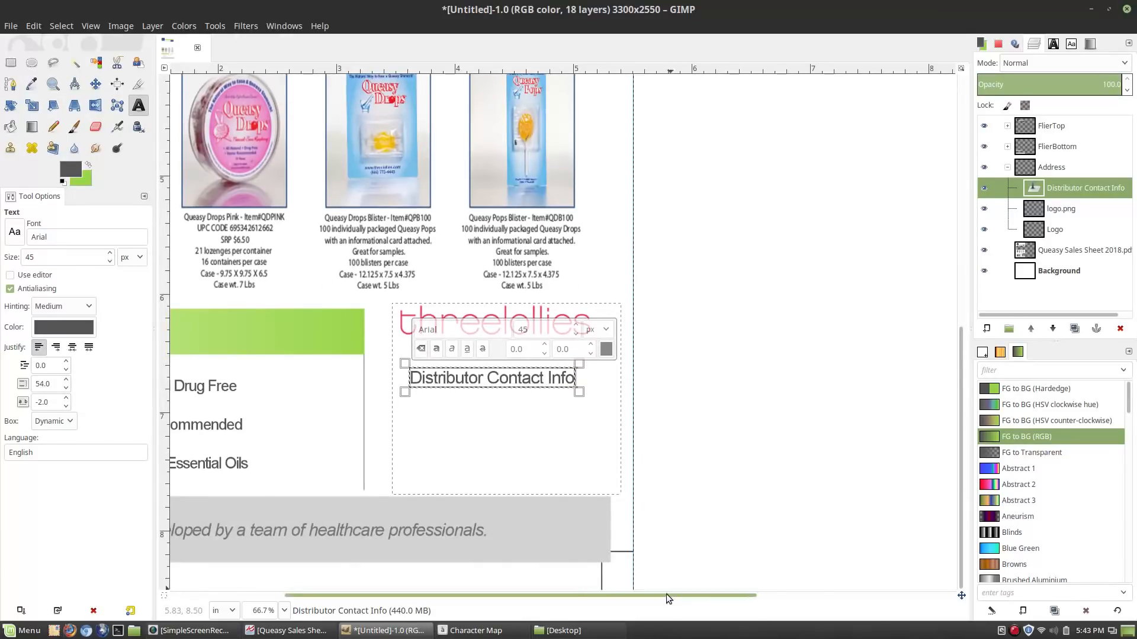
pyautogui.moveTo(673, 594); pyautogui.dragTo(452, 563)
pyautogui.scroll(3, 300, 241)
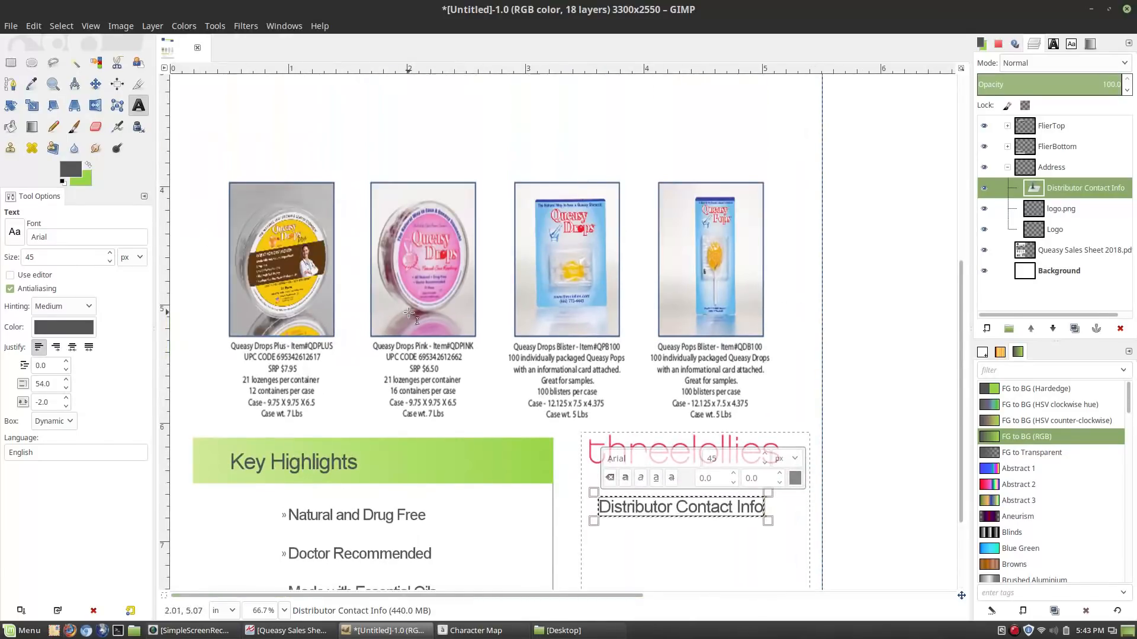
pyautogui.scroll(8, 718, 358)
pyautogui.scroll(-8, 718, 358)
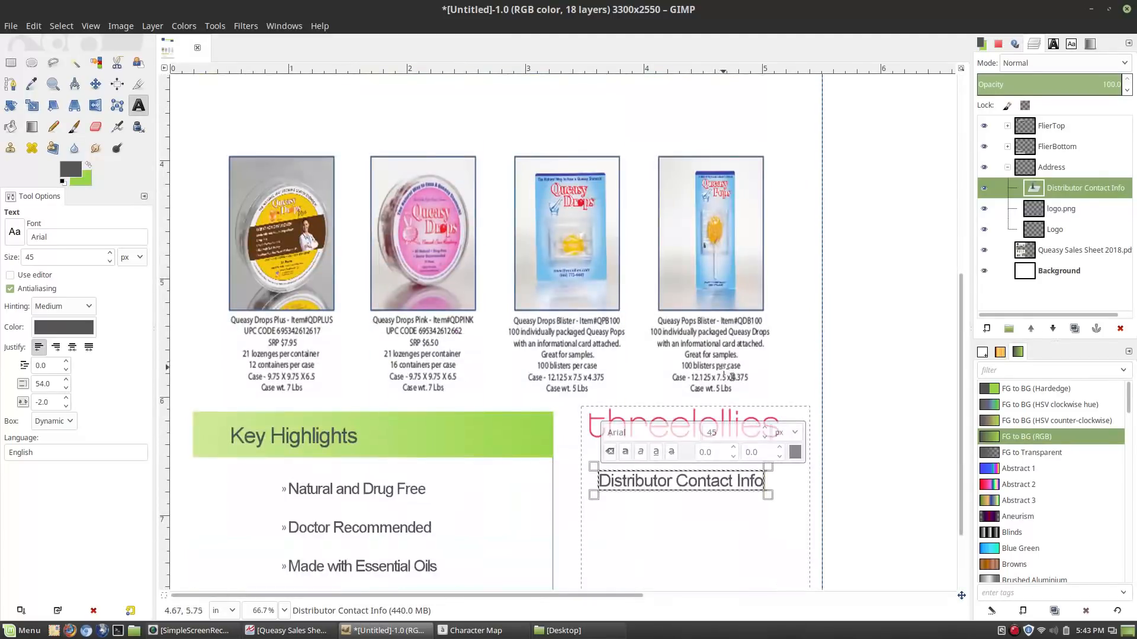
pyautogui.click(1007, 167)
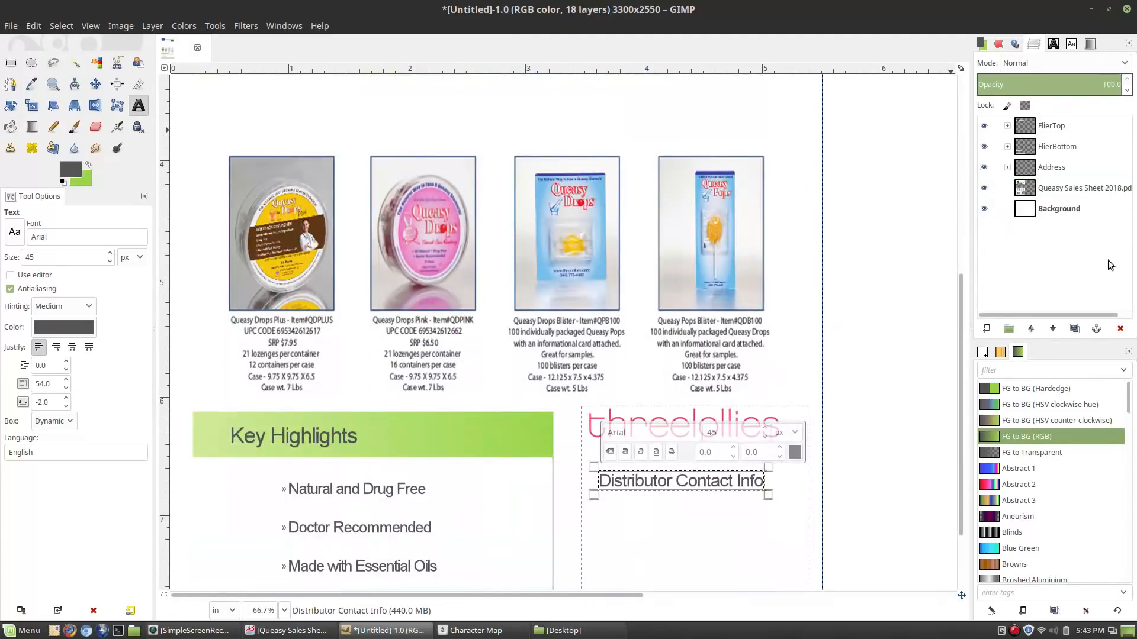
pyautogui.click(1009, 328)
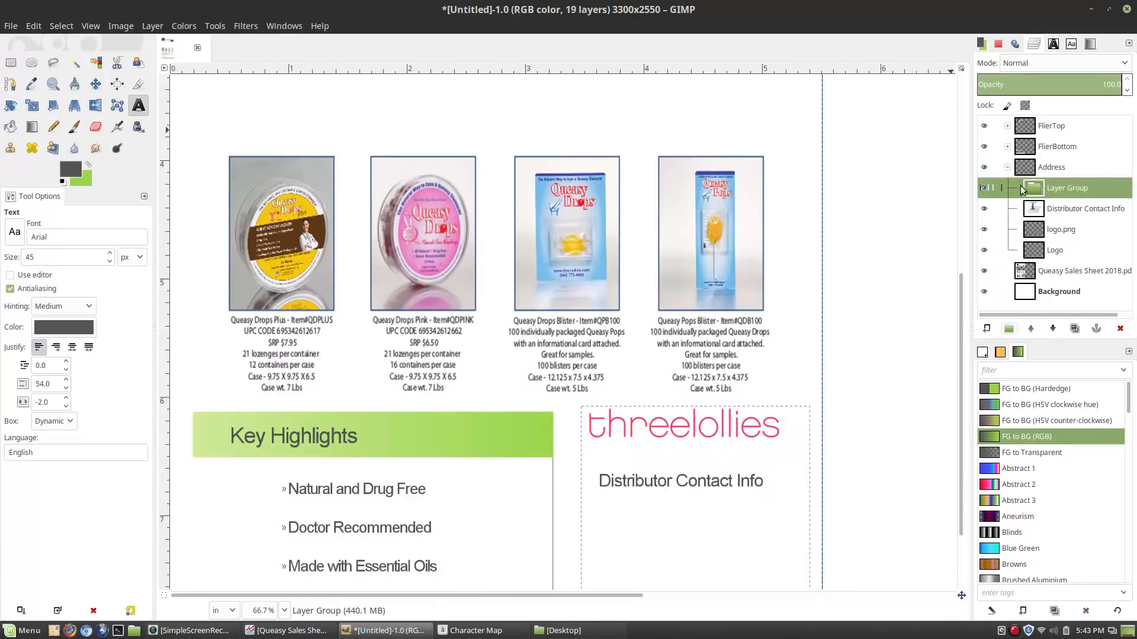
pyautogui.moveTo(1073, 196); pyautogui.dragTo(1054, 253)
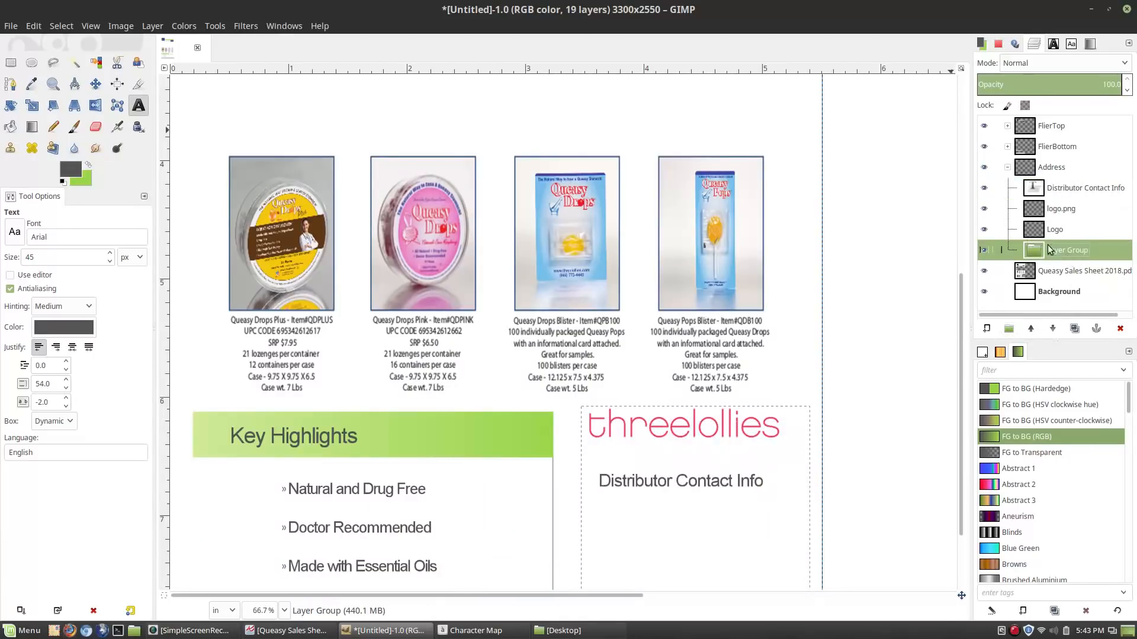
pyautogui.doubleClick(1066, 250)
pyautogui.write('Products')
pyautogui.press('Return')
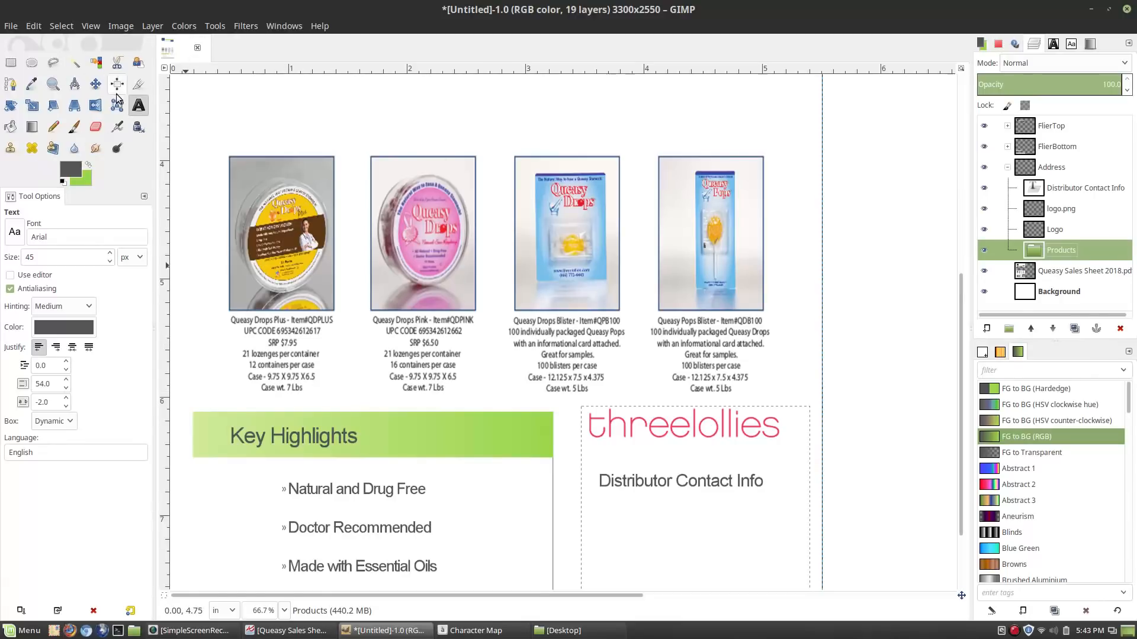
# Step: Erase the UPC code, SRP price and item number from the Queasy Drops Plus caption on the Queasy Sales Sheet 2018.pdf layer
pyautogui.click(16, 62)
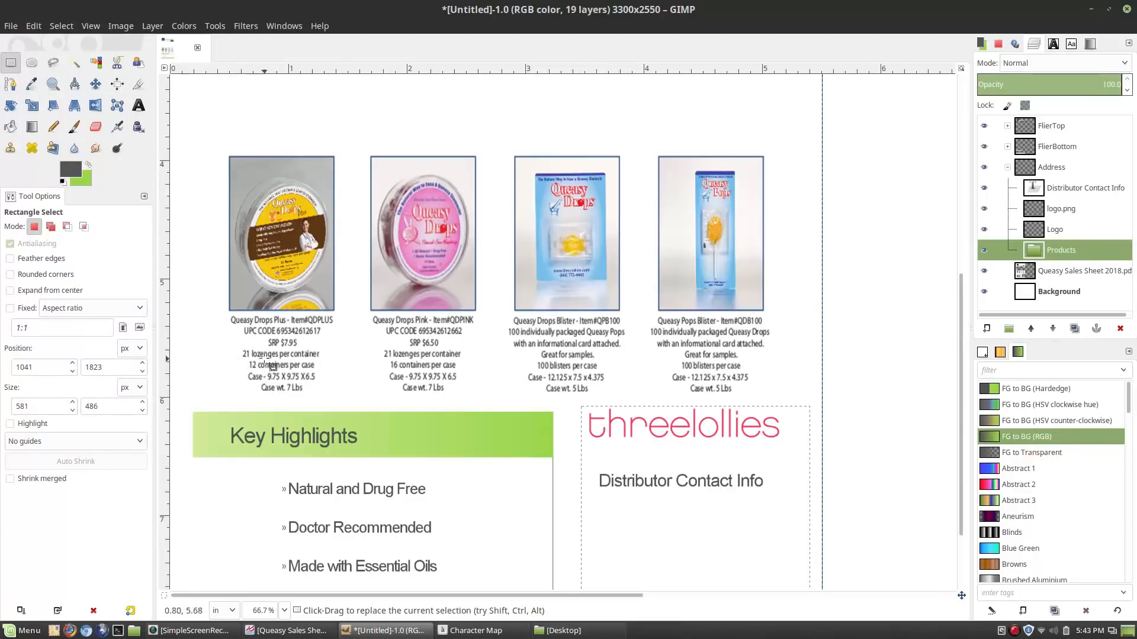
pyautogui.moveTo(304, 347); pyautogui.dragTo(238, 333)
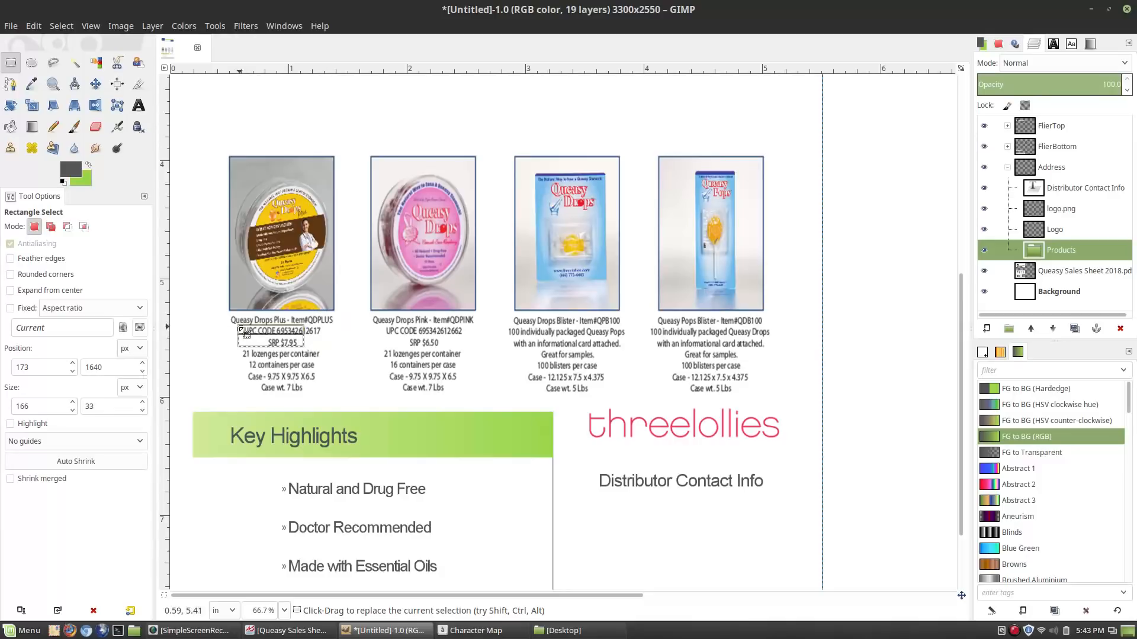
pyautogui.moveTo(232, 326); pyautogui.dragTo(333, 351)
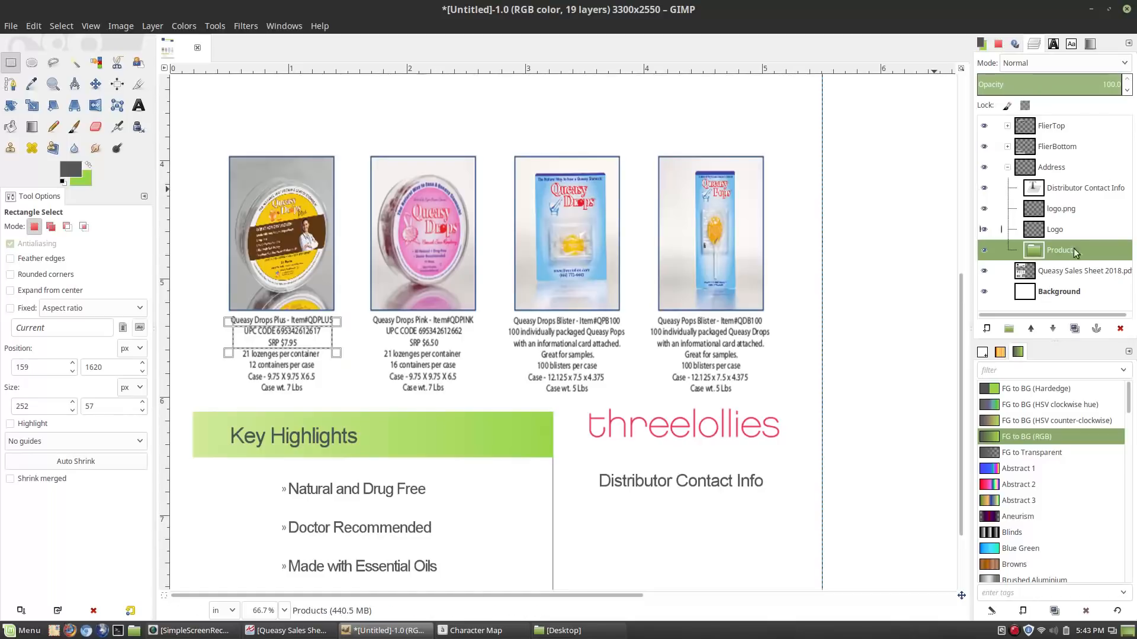
pyautogui.click(1067, 276)
pyautogui.press('Delete')
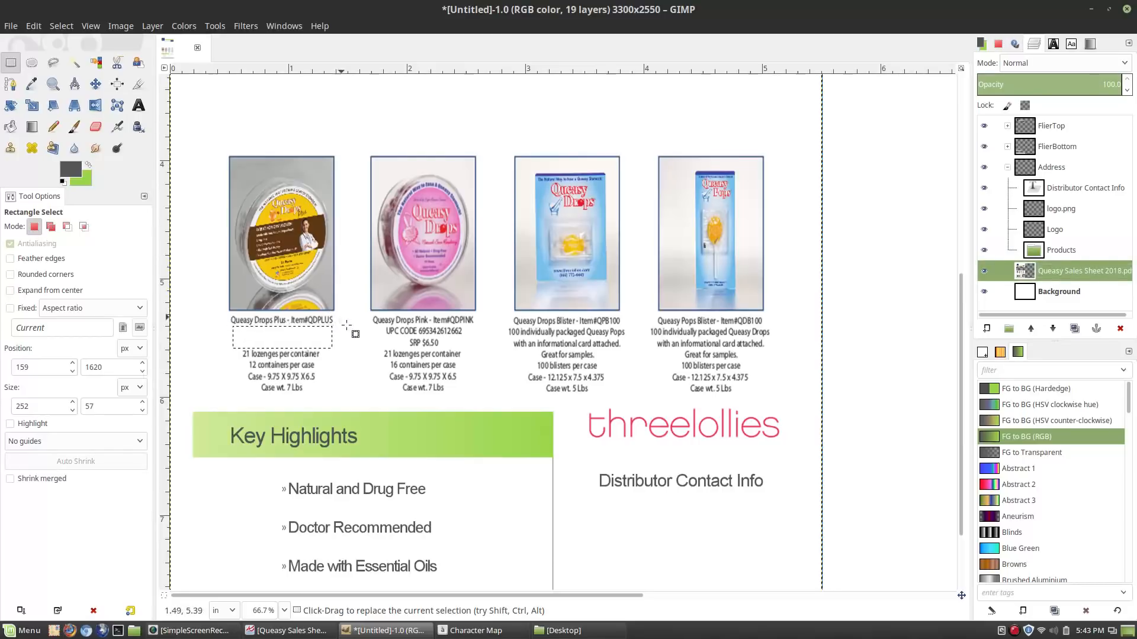
pyautogui.moveTo(343, 315); pyautogui.dragTo(287, 335)
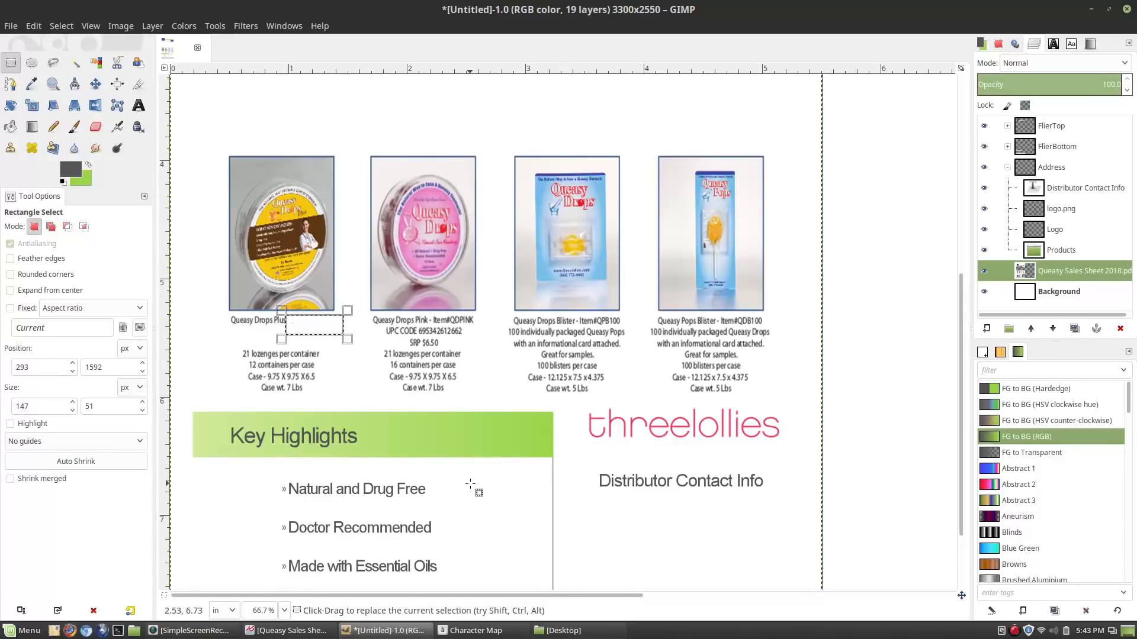
pyautogui.click(360, 365)
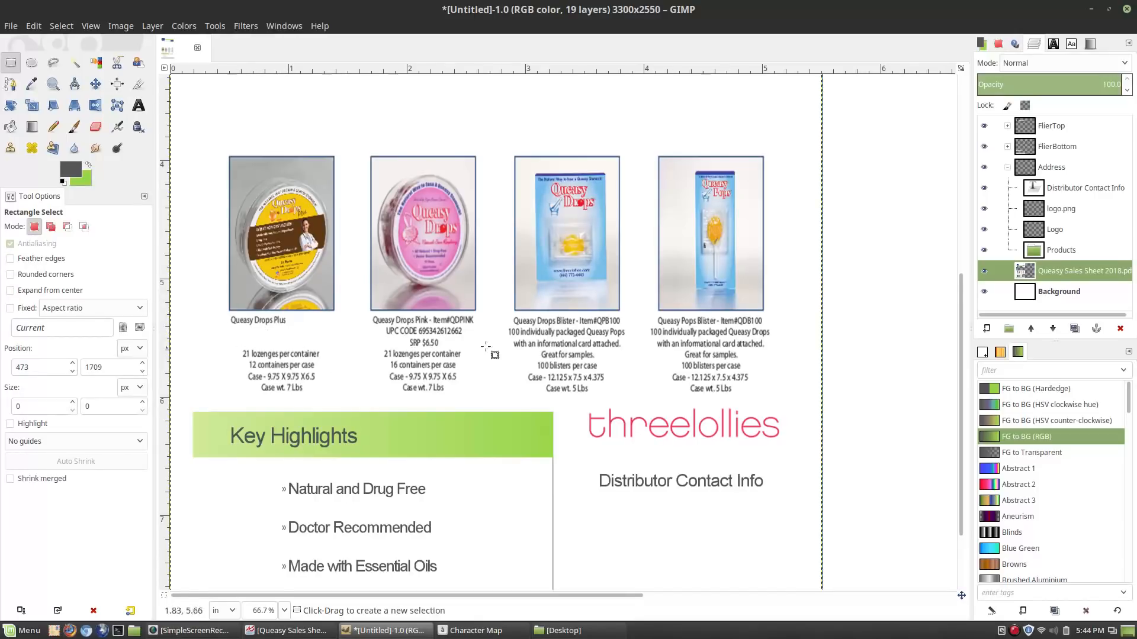
pyautogui.scroll(3, 480, 178)
pyautogui.scroll(-3, 479, 177)
pyautogui.scroll(3, 480, 177)
pyautogui.scroll(-3, 480, 178)
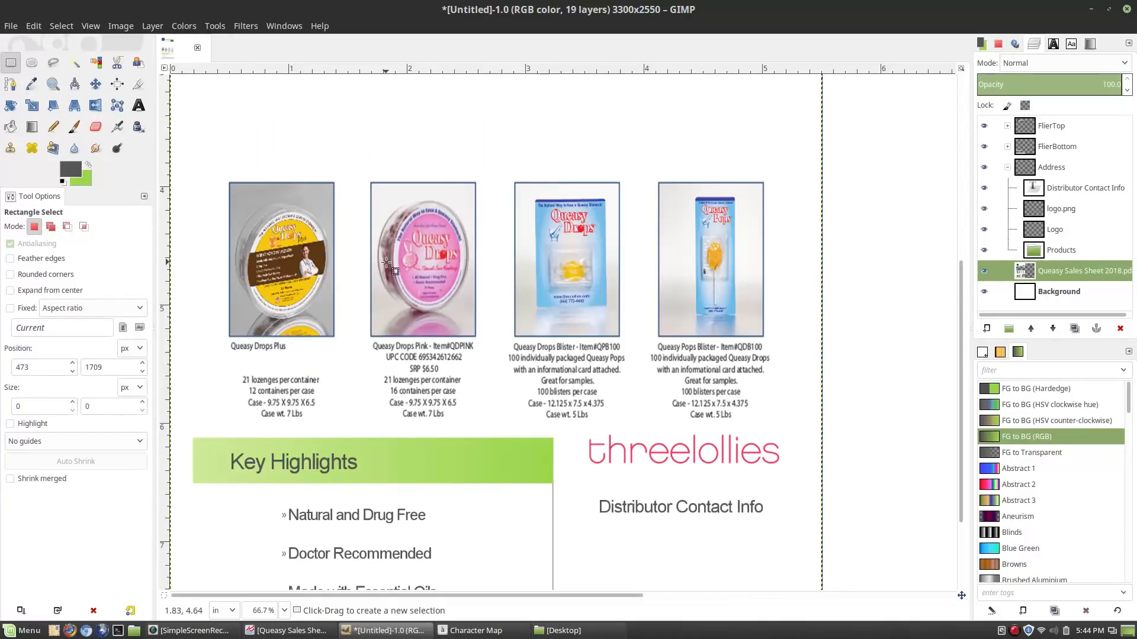
# Step: Open 128-5201.jpg from the Desktop as a new layer above the sales sheet, converting it to the sRGB profile
pyautogui.click(10, 26)
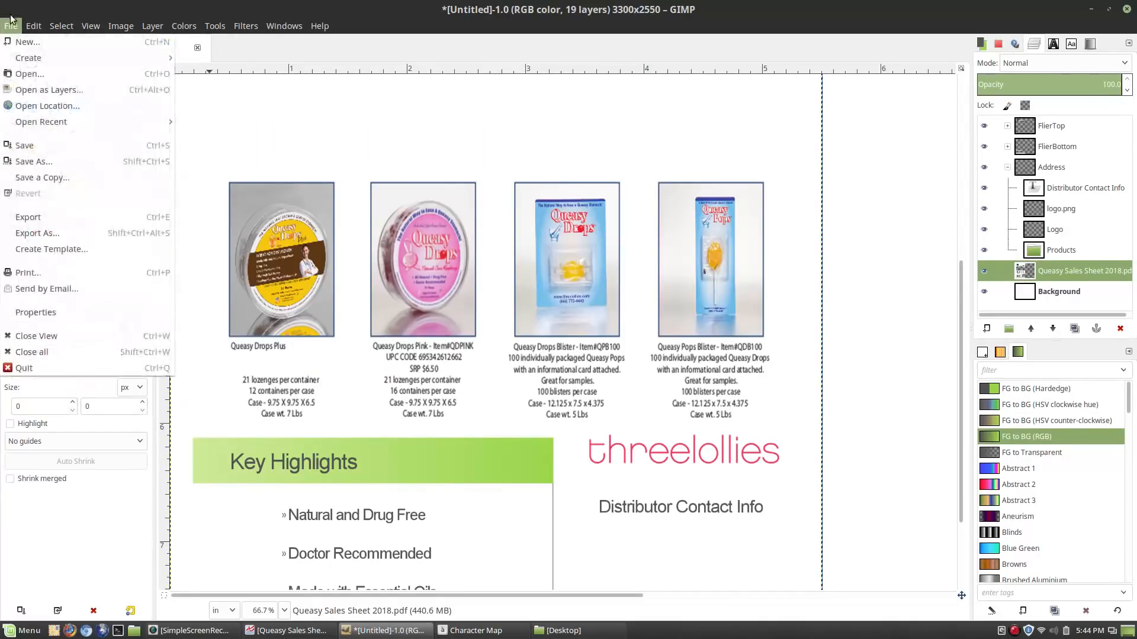
pyautogui.click(37, 91)
pyautogui.click(133, 231)
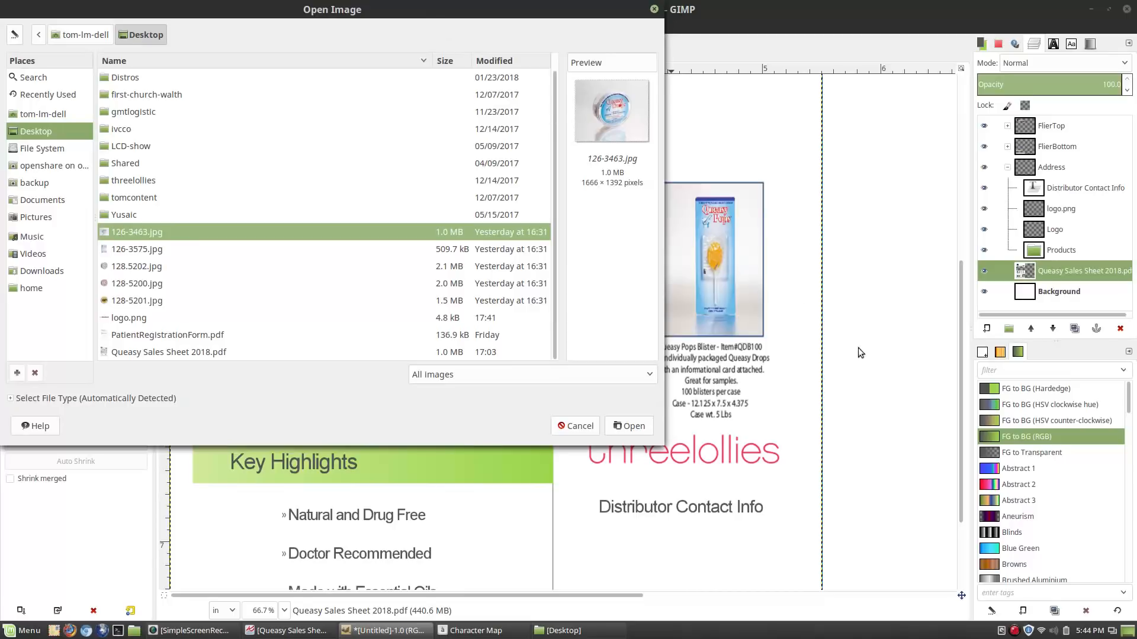
pyautogui.moveTo(449, 9); pyautogui.dragTo(604, 85)
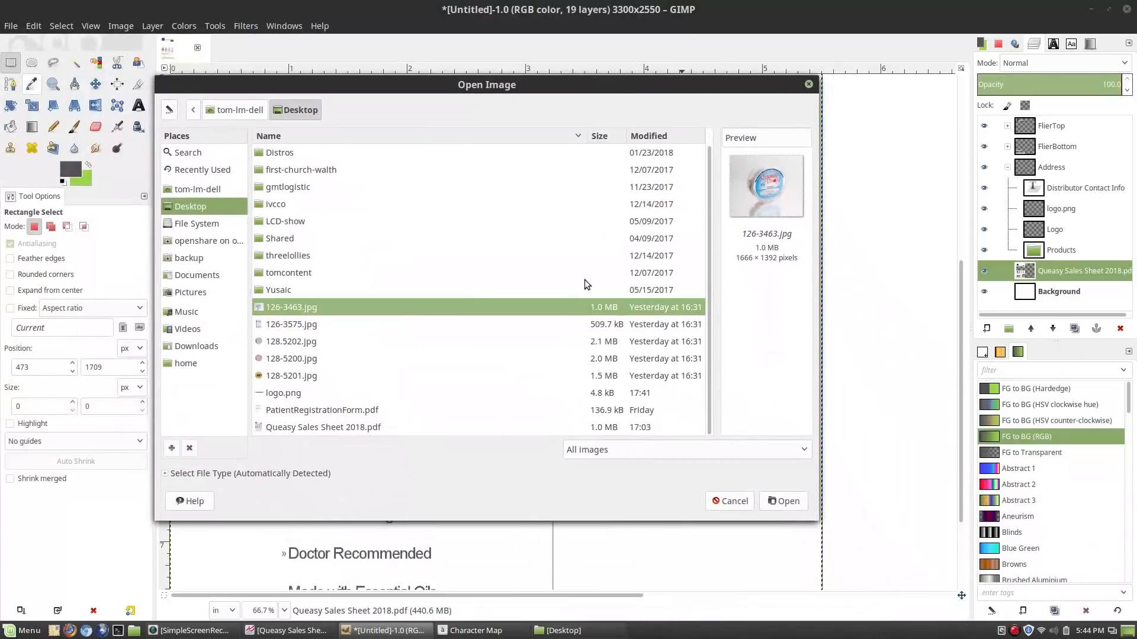
pyautogui.click(309, 375)
pyautogui.click(775, 502)
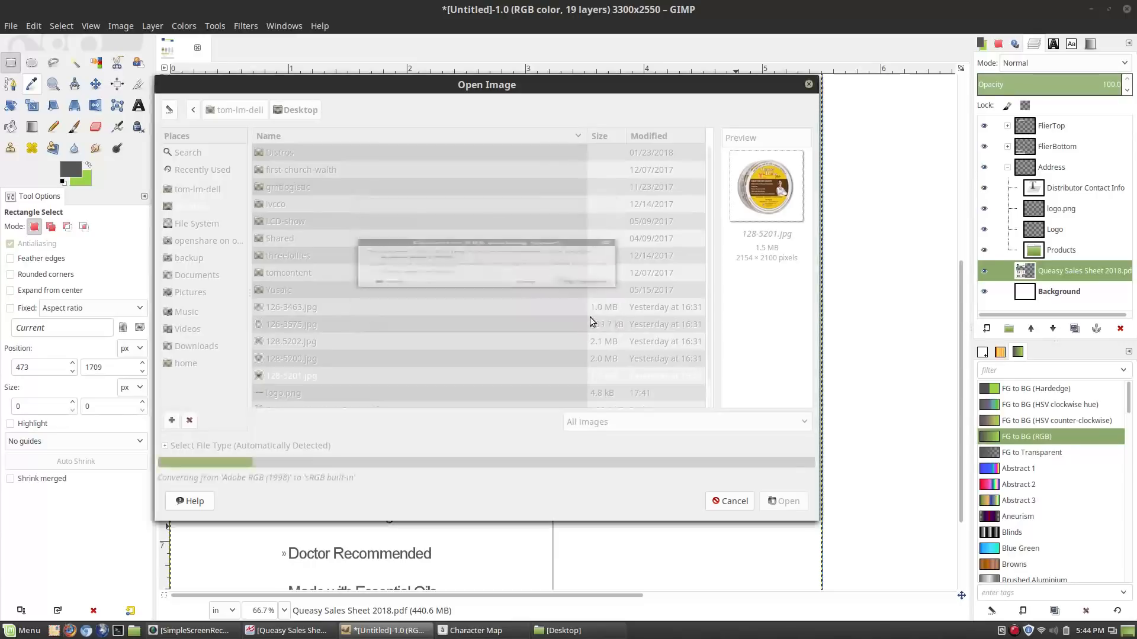
pyautogui.click(586, 314)
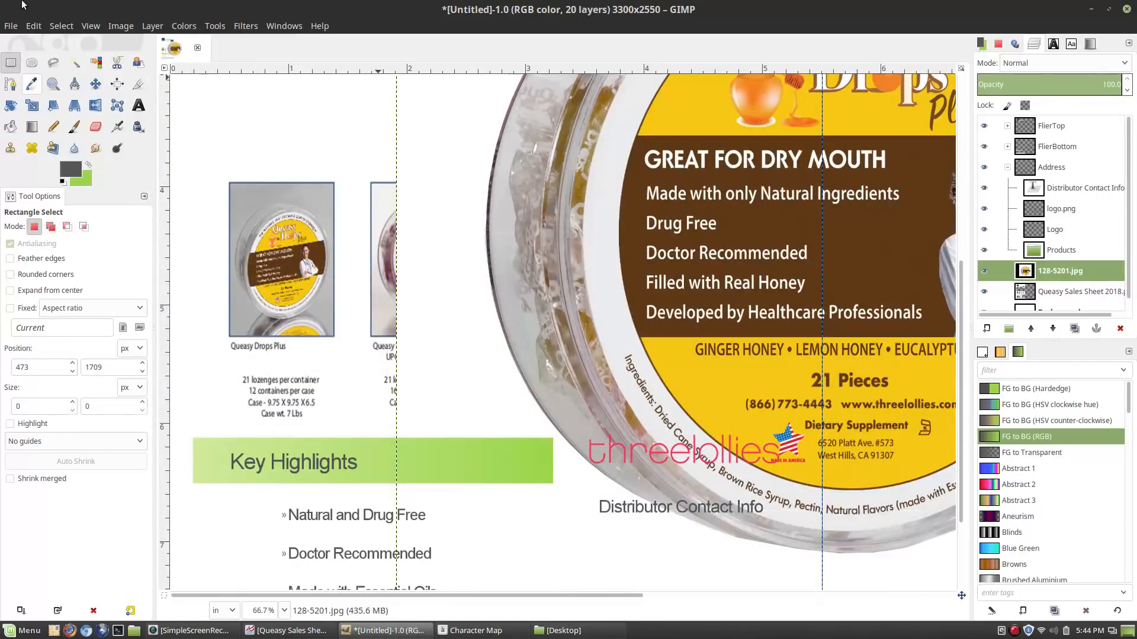
# Step: Scale the 128-5201.jpg layer to 2 in wide and move it over the old Queasy Drops Plus picture
pyautogui.click(121, 26)
pyautogui.moveTo(153, 25)
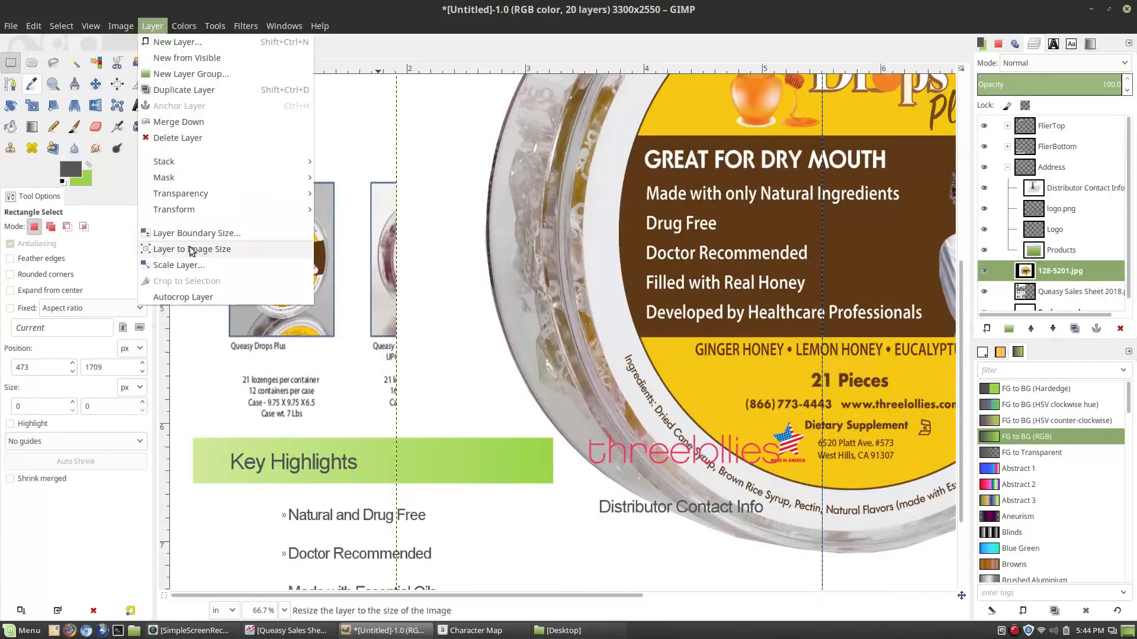
pyautogui.click(175, 266)
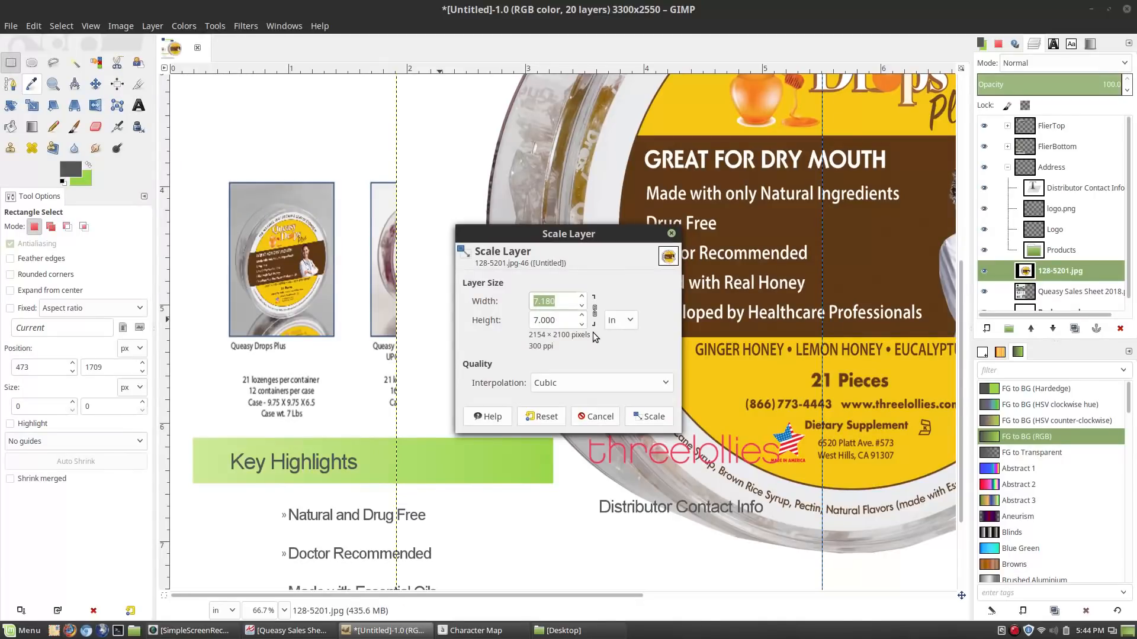
pyautogui.write('2')
pyautogui.press('Tab')
pyautogui.click(649, 417)
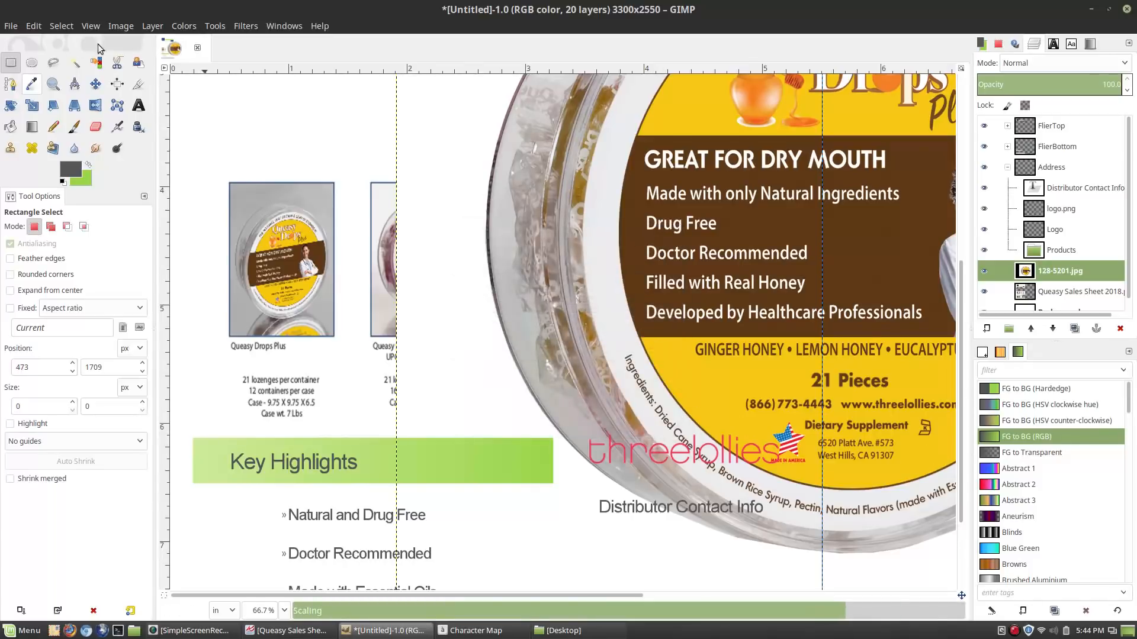
pyautogui.press('m')
pyautogui.moveTo(759, 217); pyautogui.dragTo(252, 243)
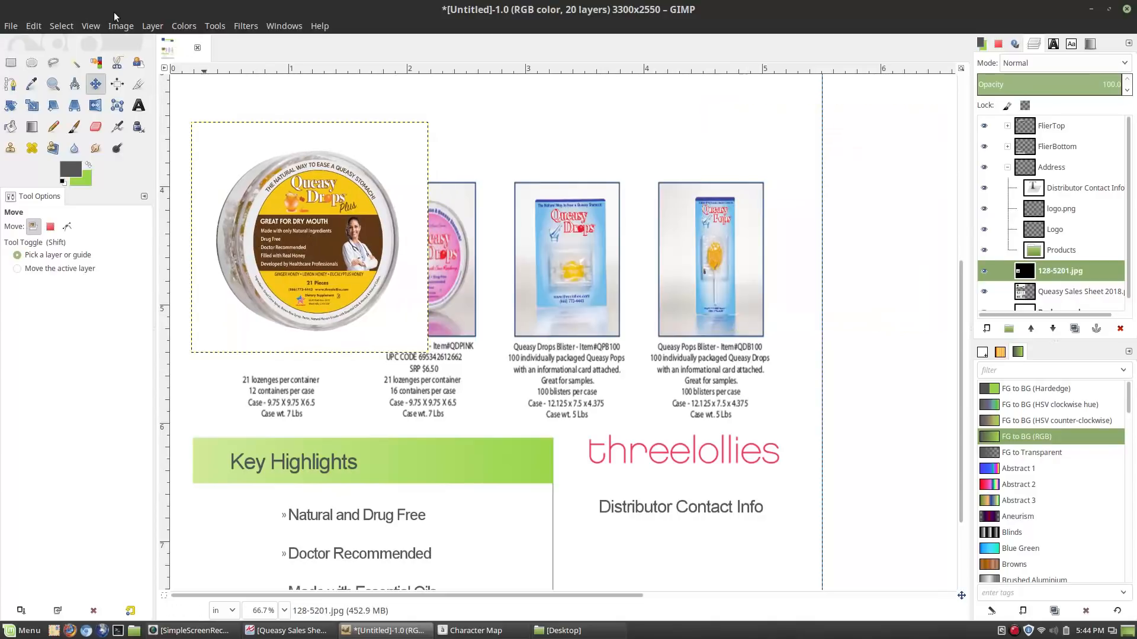
# Step: Scale the 128-5201.jpg layer to 1.5 in wide and reposition it over the old Queasy Drops Plus picture
pyautogui.click(121, 26)
pyautogui.moveTo(152, 26)
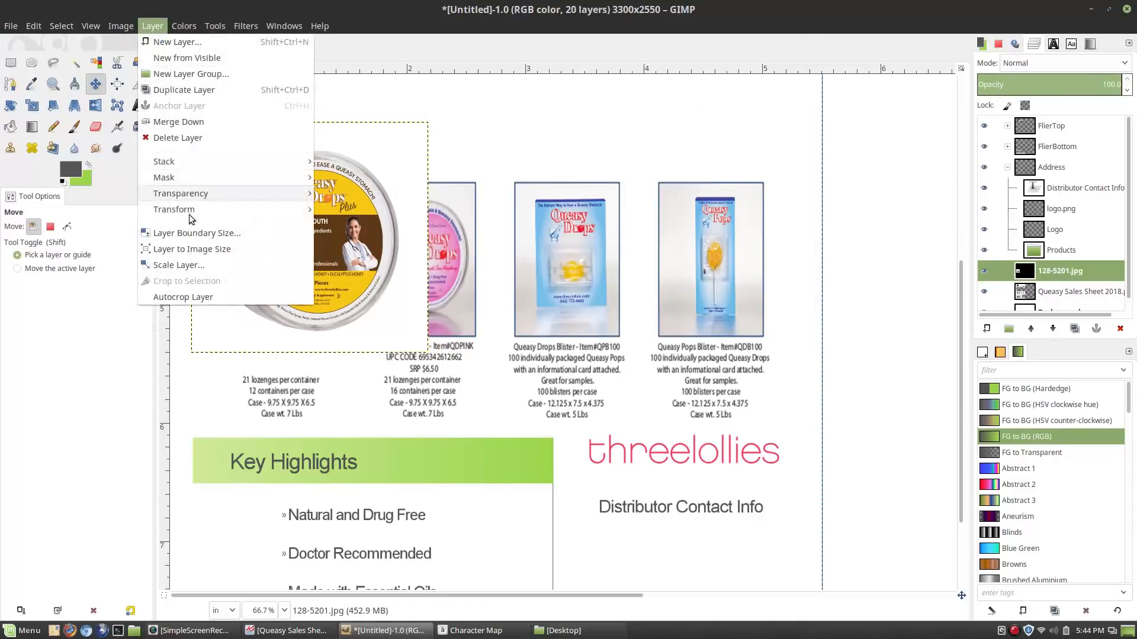
pyautogui.click(191, 266)
pyautogui.write('1.5')
pyautogui.press('Tab')
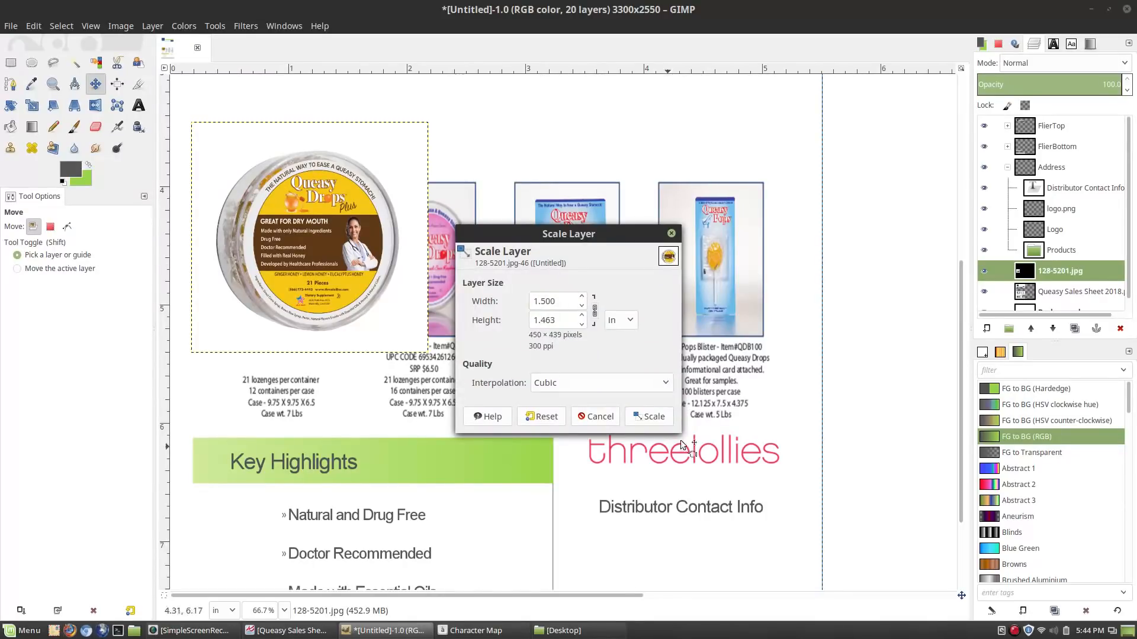
pyautogui.click(649, 416)
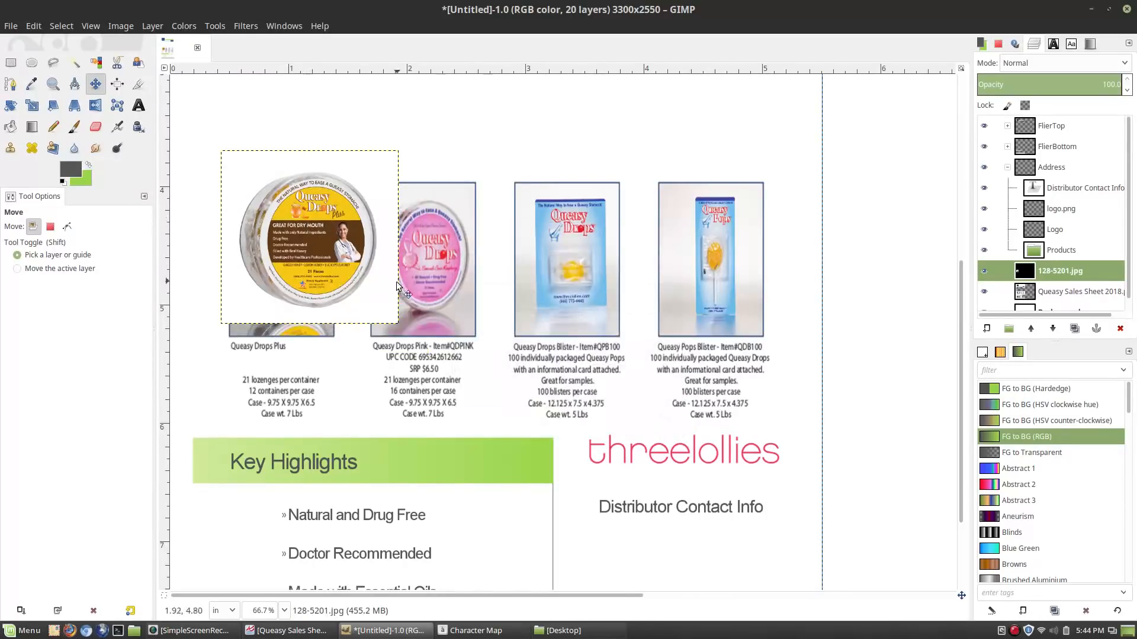
pyautogui.moveTo(346, 265); pyautogui.dragTo(318, 287)
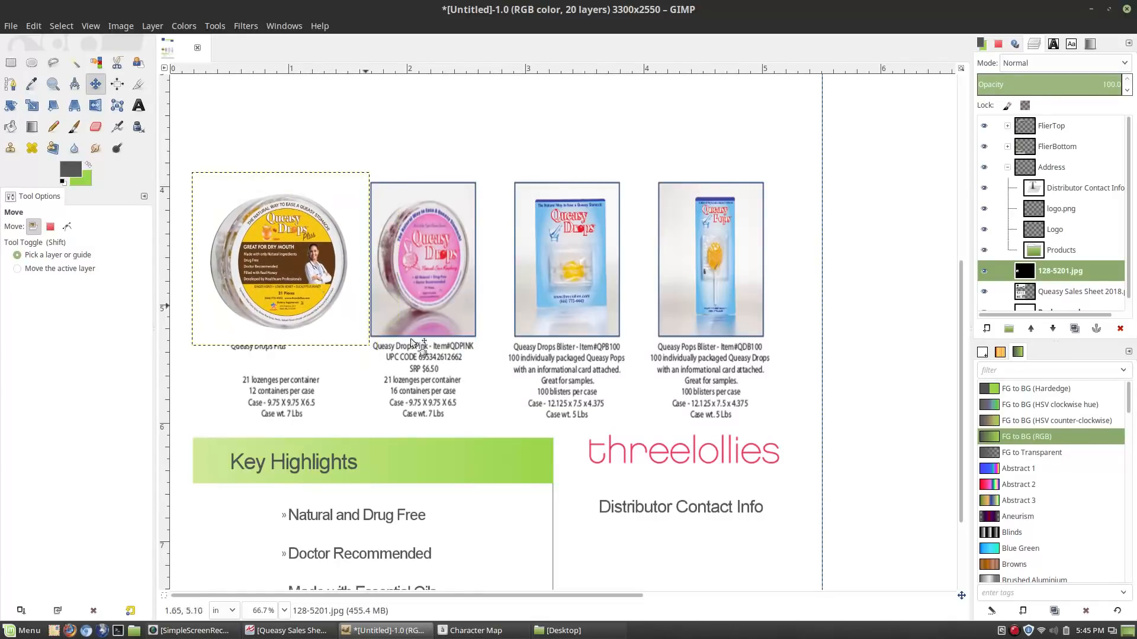
# Step: Scale the 128-5201.jpg layer to 1.25 in wide with proportional height
pyautogui.click(554, 631)
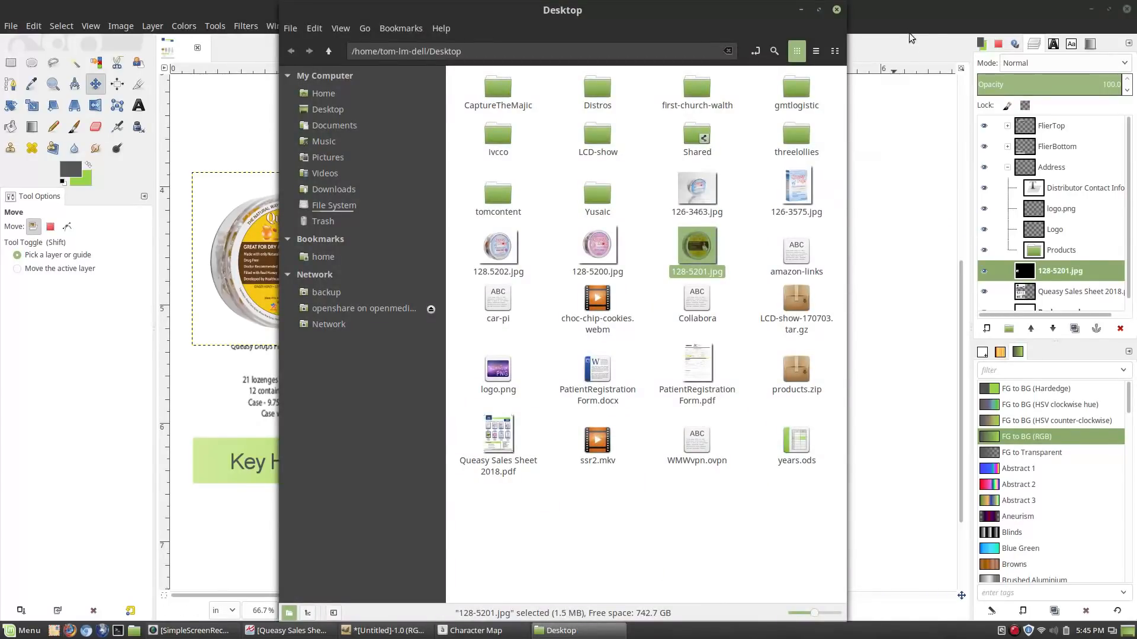
pyautogui.click(858, 114)
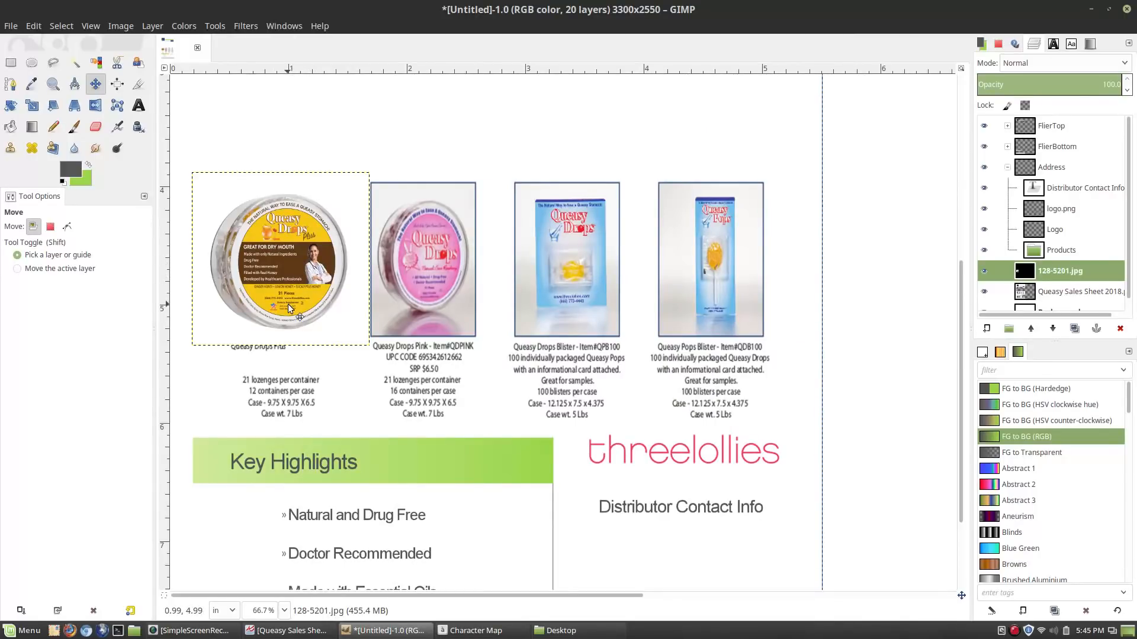
pyautogui.click(158, 28)
pyautogui.click(206, 265)
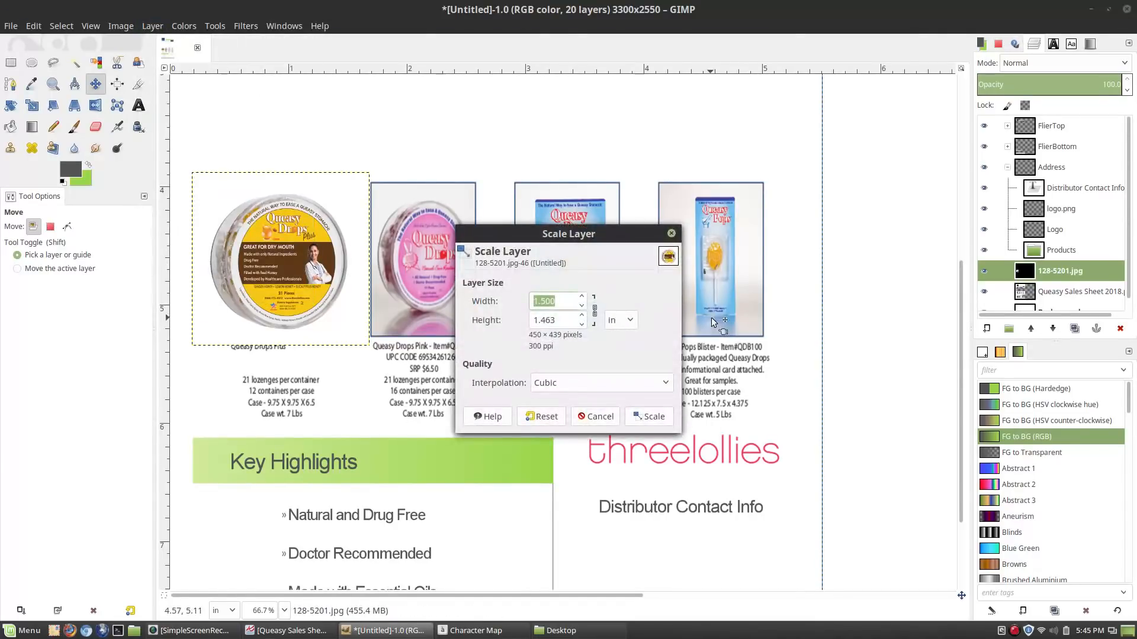
pyautogui.write('1.250')
pyautogui.press('Tab')
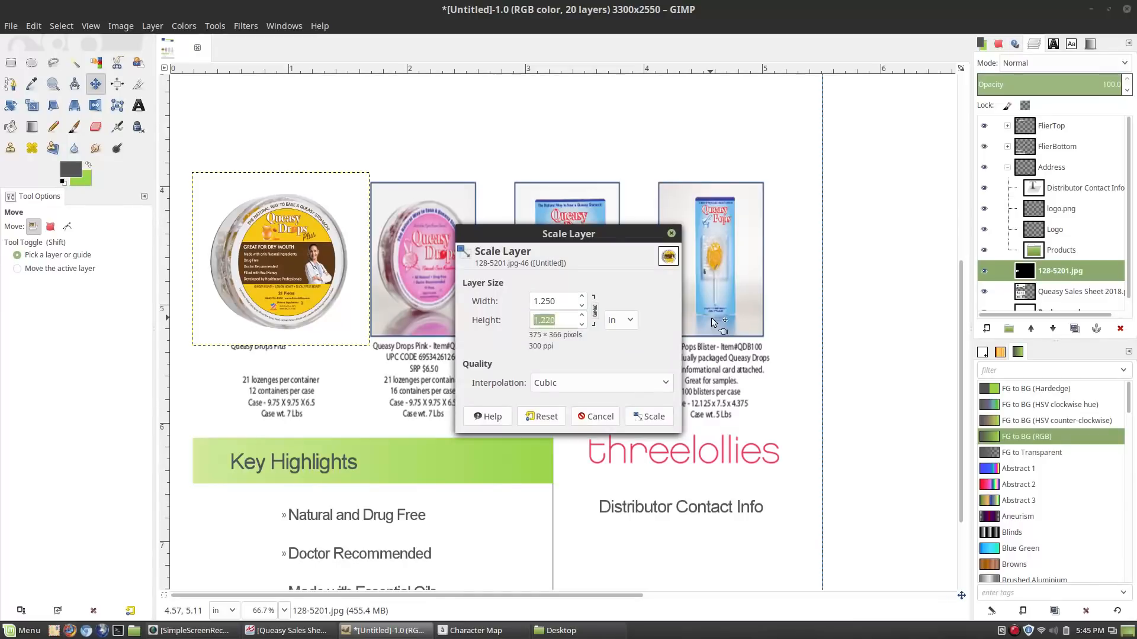
pyautogui.click(651, 416)
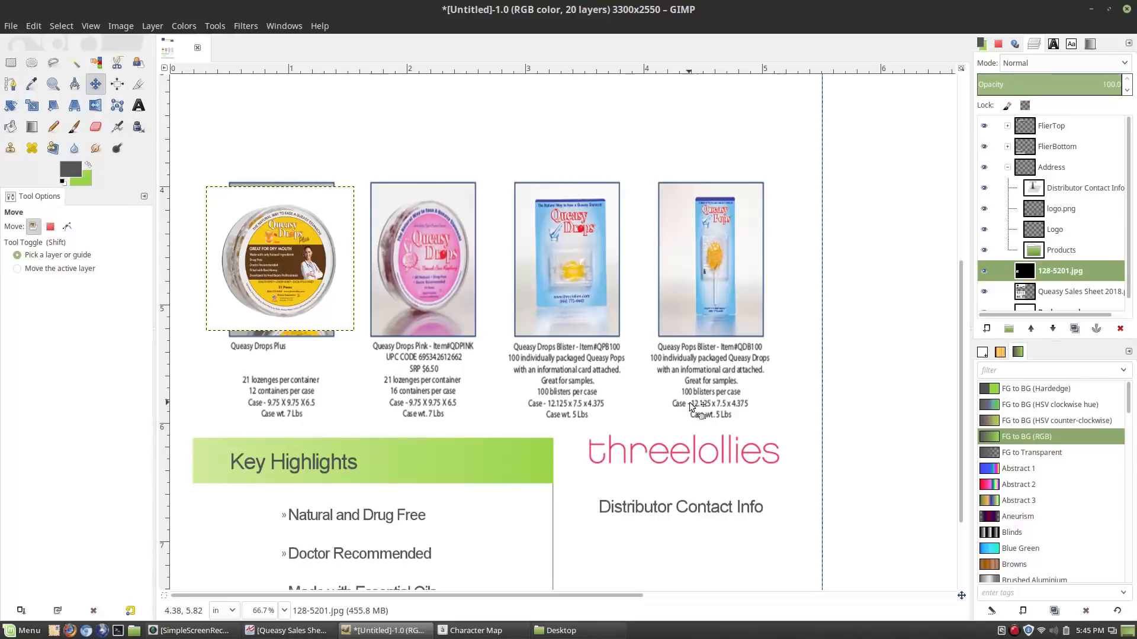
# Step: Try scaling the 128-5201.jpg layer to 1.127 in wide with proportional height
pyautogui.scroll(5, 414, 244)
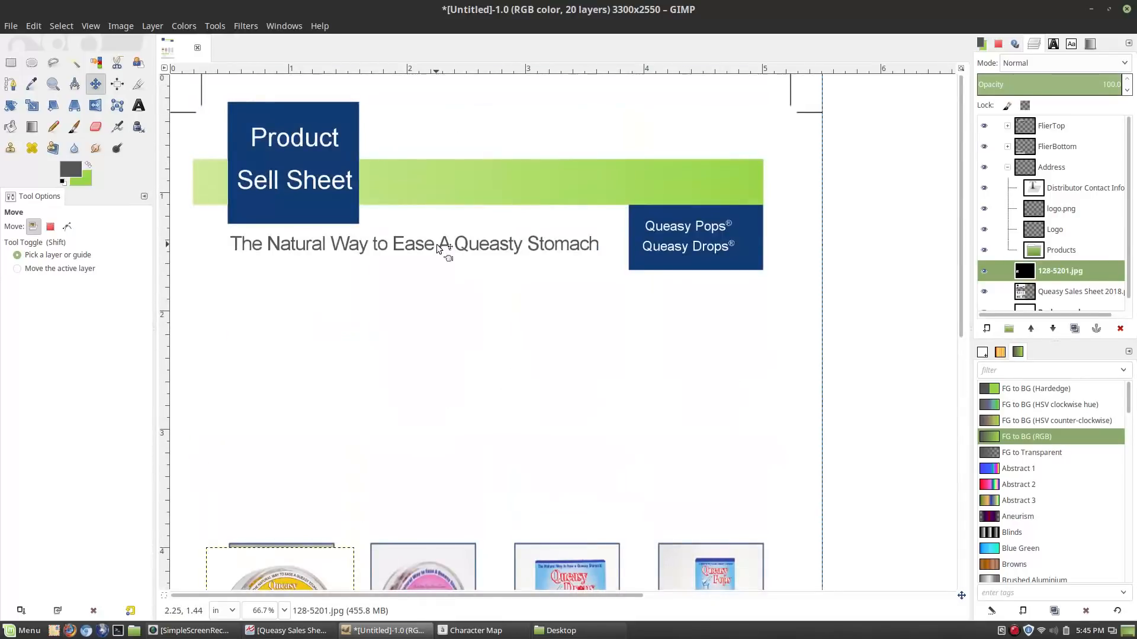
pyautogui.scroll(-8, 437, 248)
pyautogui.scroll(3, 437, 248)
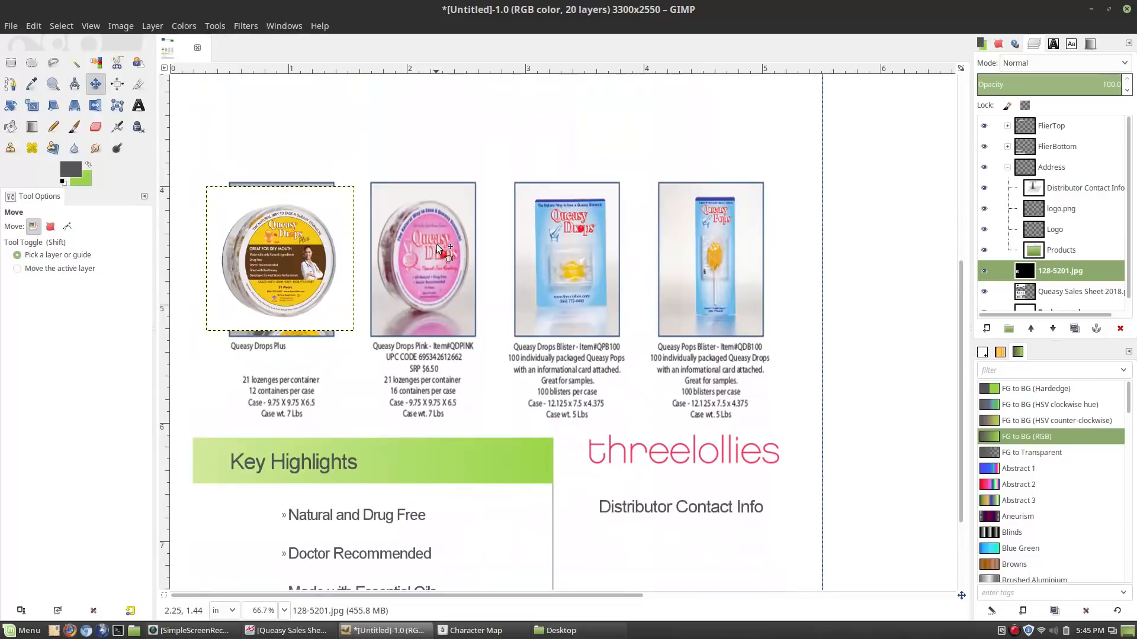
pyautogui.scroll(-2, 437, 248)
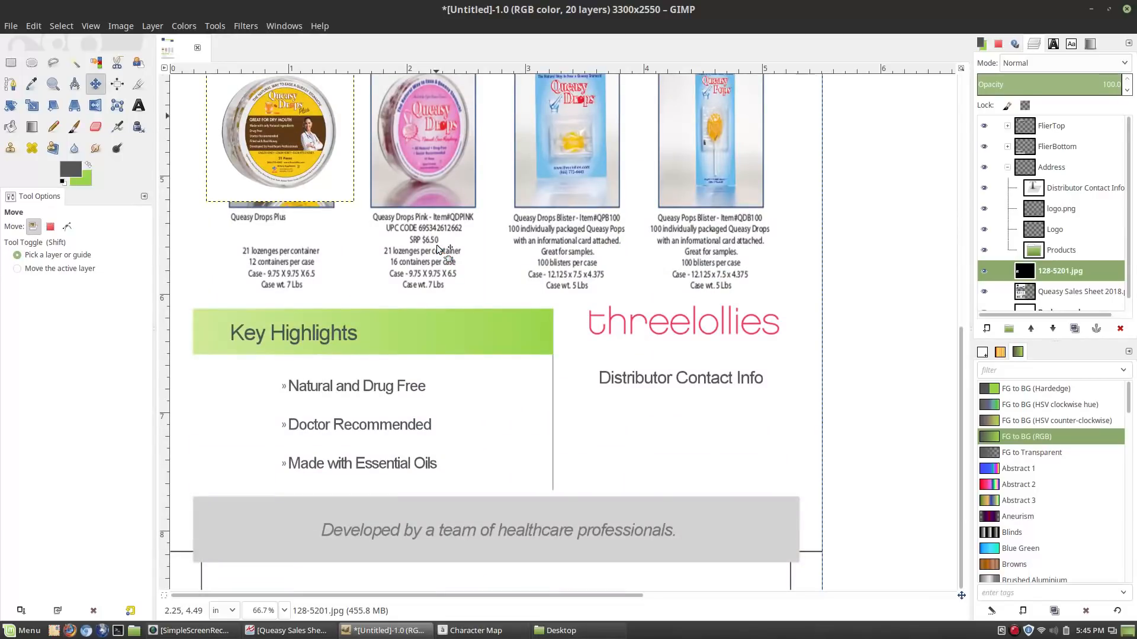
pyautogui.scroll(8, 436, 244)
pyautogui.scroll(-6, 436, 245)
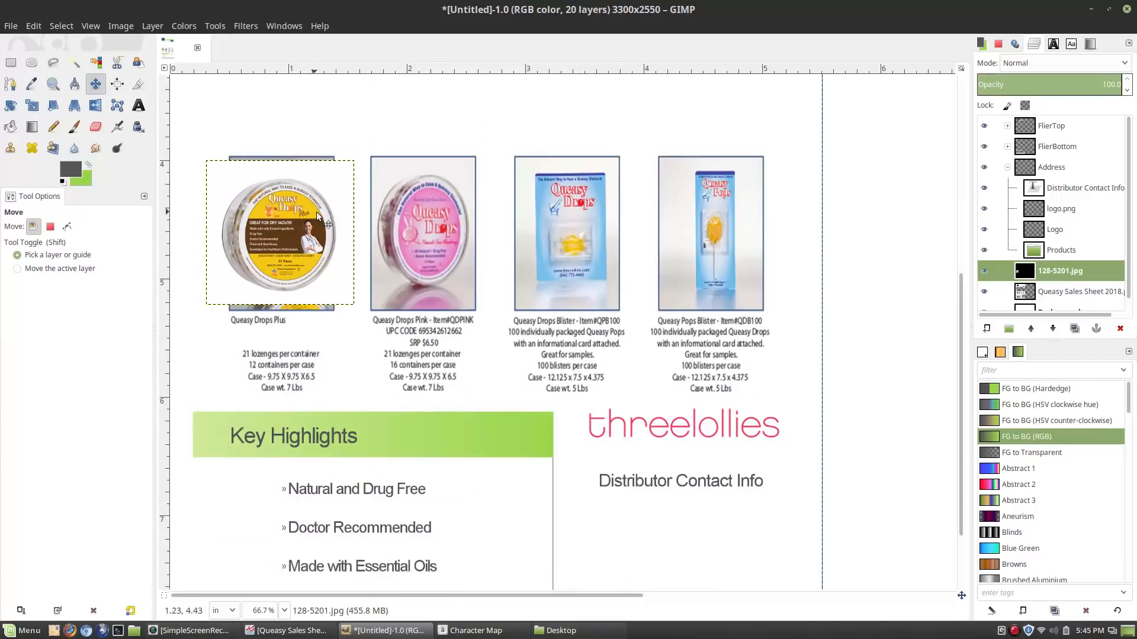
pyautogui.click(152, 25)
pyautogui.click(200, 268)
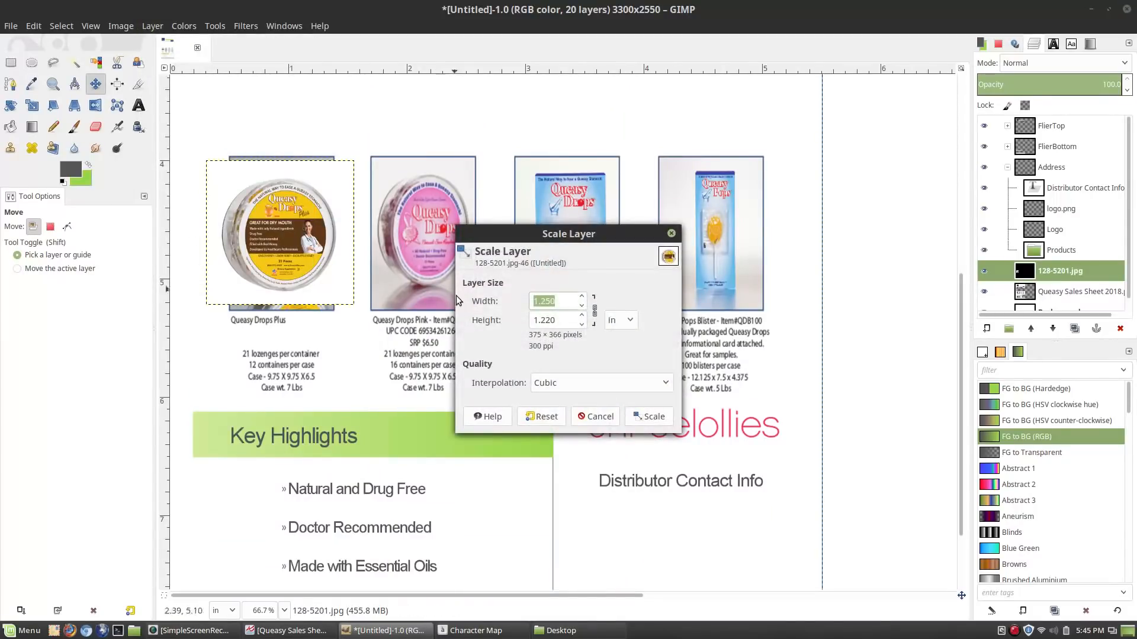
pyautogui.write('1')
pyautogui.press('Tab')
pyautogui.moveTo(558, 303); pyautogui.dragTo(465, 288)
pyautogui.write('1.')
pyautogui.write('127')
pyautogui.press('Tab')
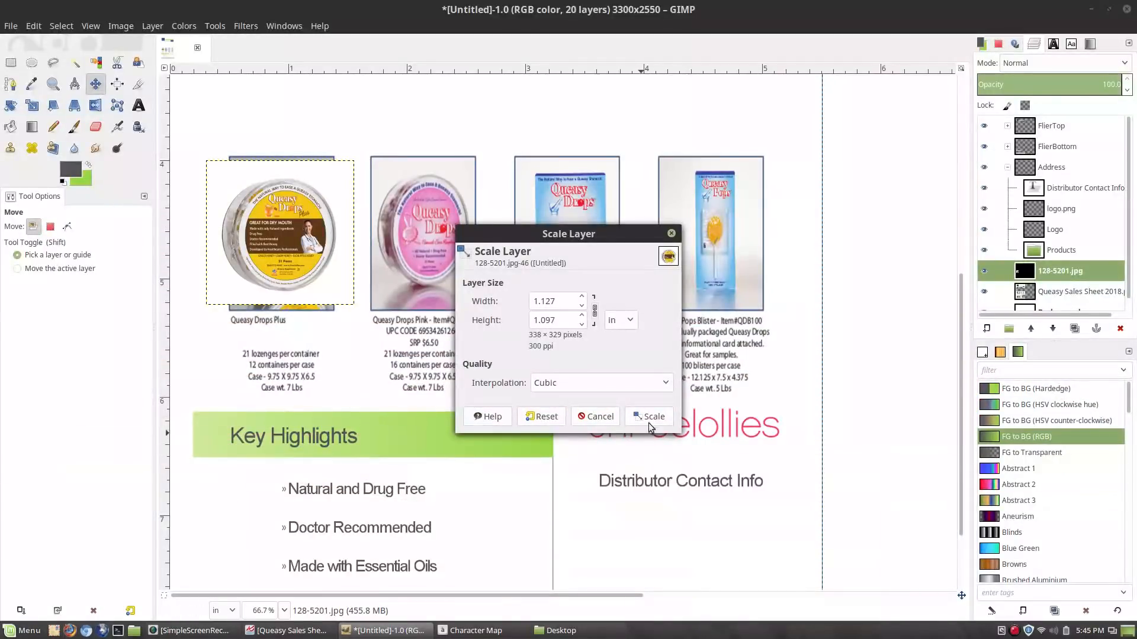
pyautogui.click(648, 418)
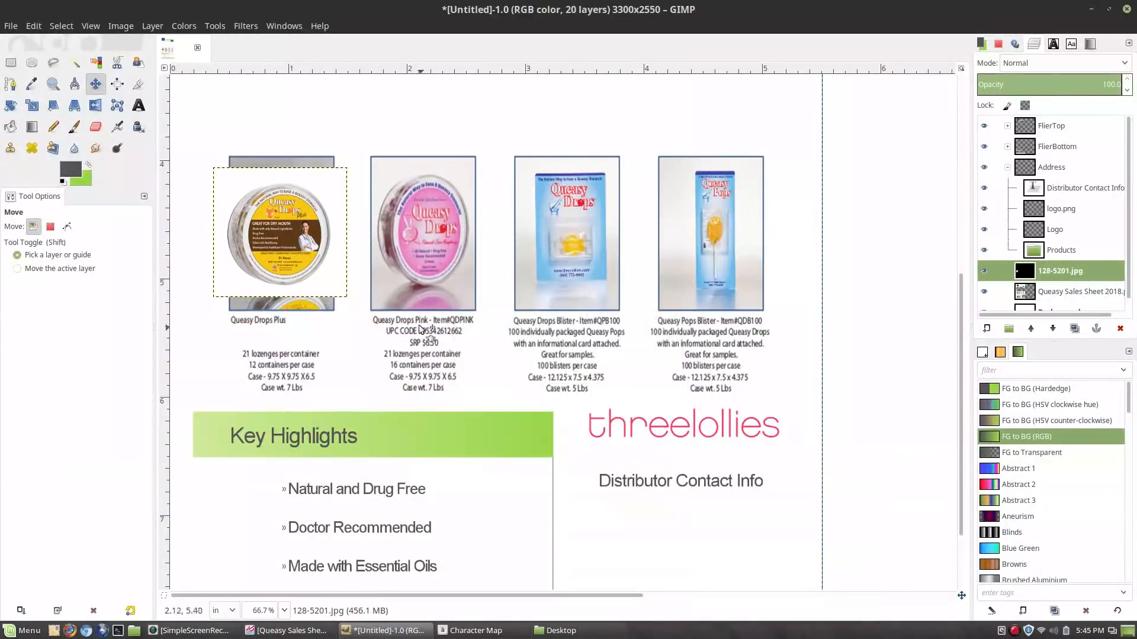
# Step: Check the Queasy Drops Plus picture's size against the whole flyer page and undo its last scaling
pyautogui.scroll(-3, 422, 330)
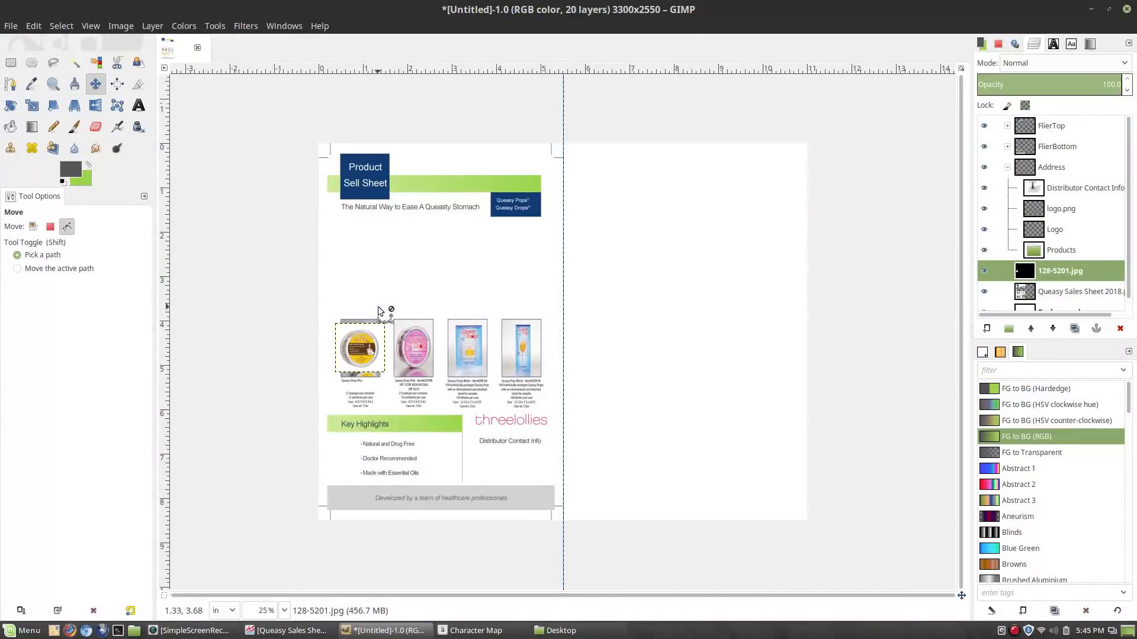
pyautogui.scroll(2, 379, 310)
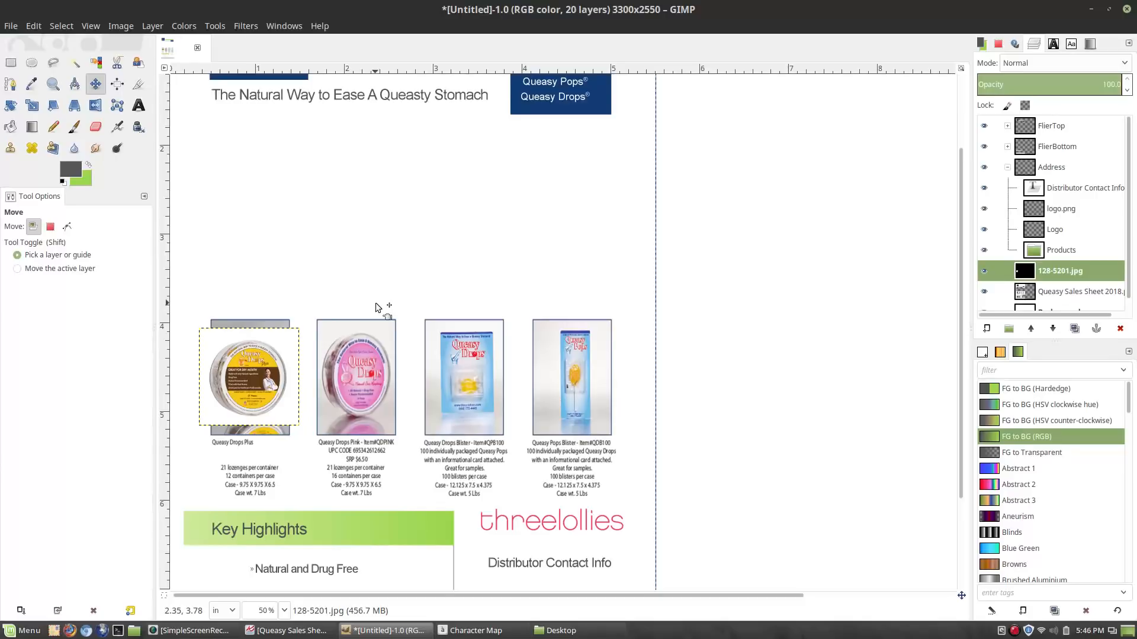
pyautogui.scroll(-3, 408, 397)
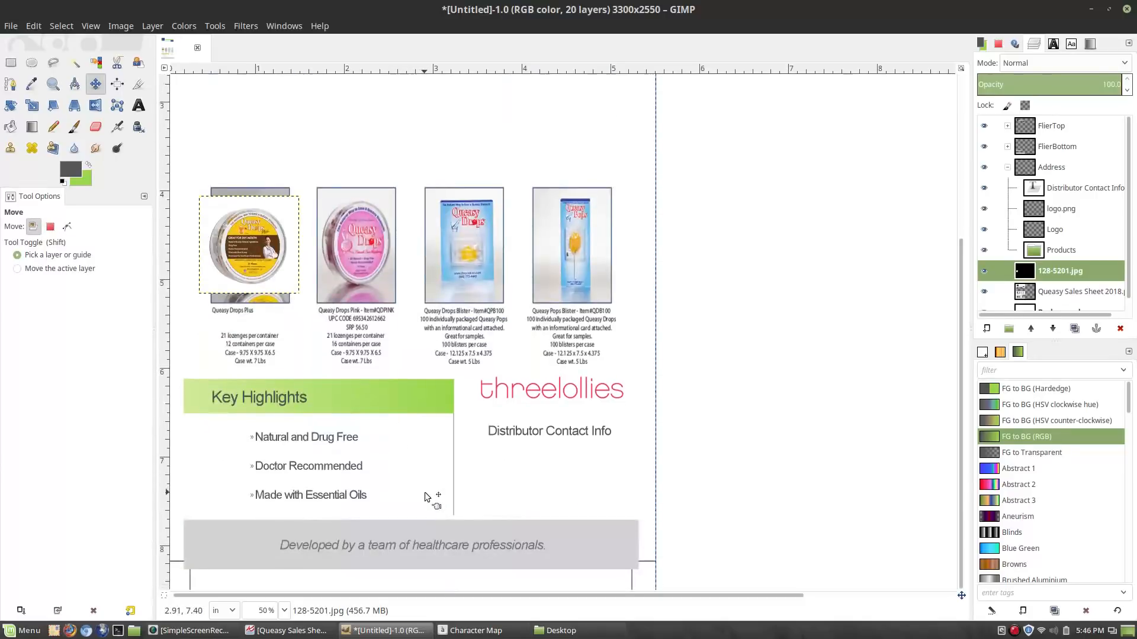
pyautogui.scroll(5, 425, 493)
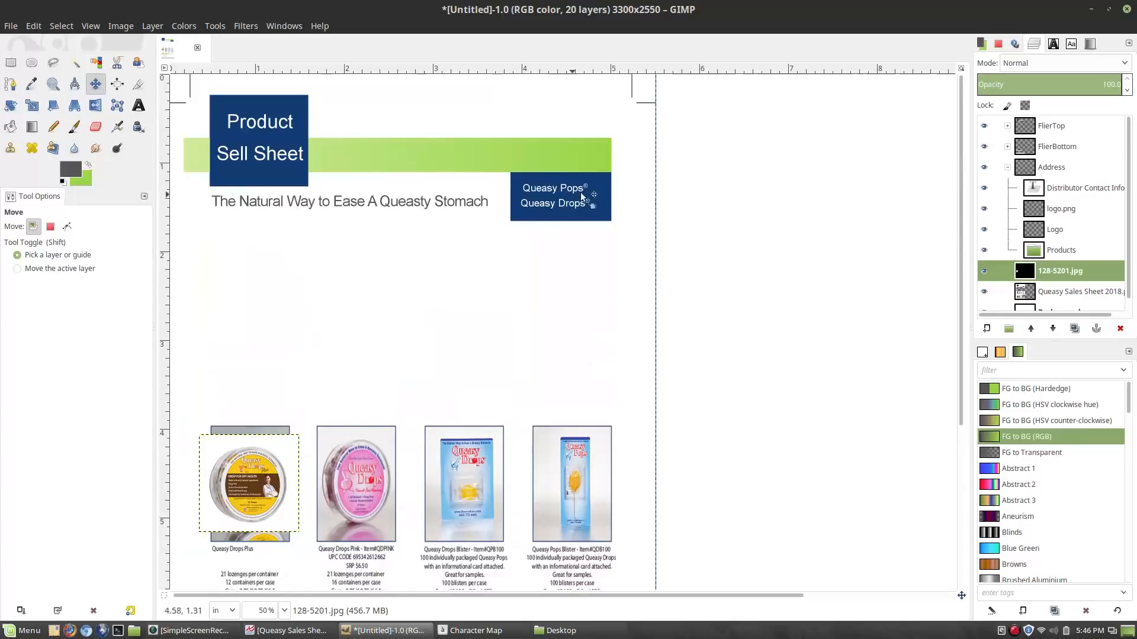
pyautogui.scroll(-5, 473, 249)
pyautogui.scroll(5, 480, 263)
pyautogui.scroll(-5, 483, 267)
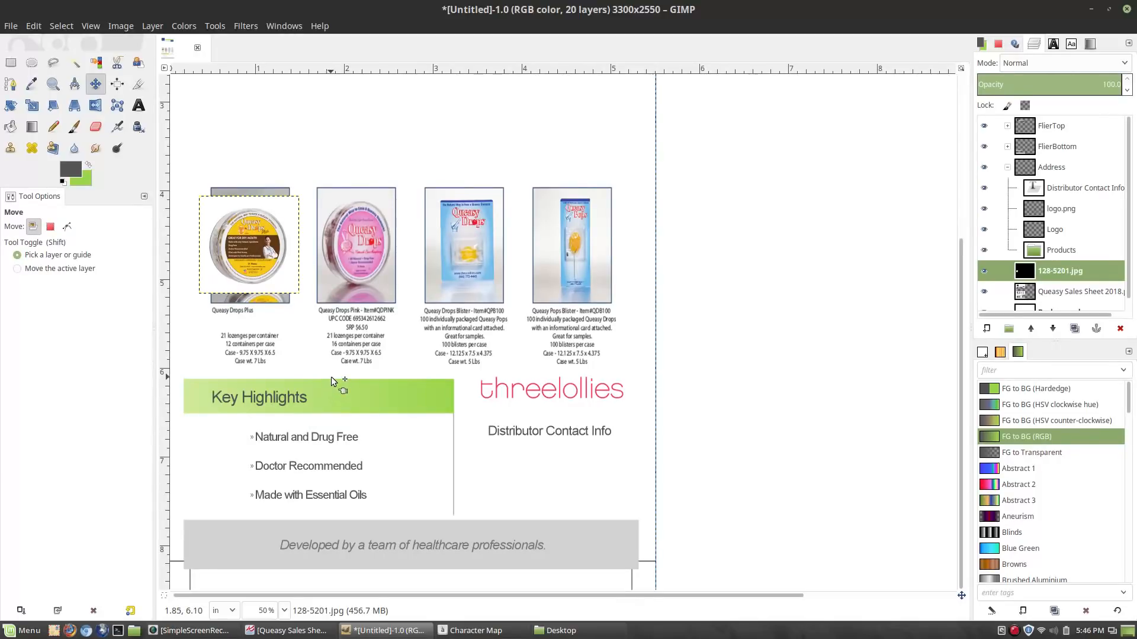
pyautogui.press('ctrl')
pyautogui.press('ctrl')
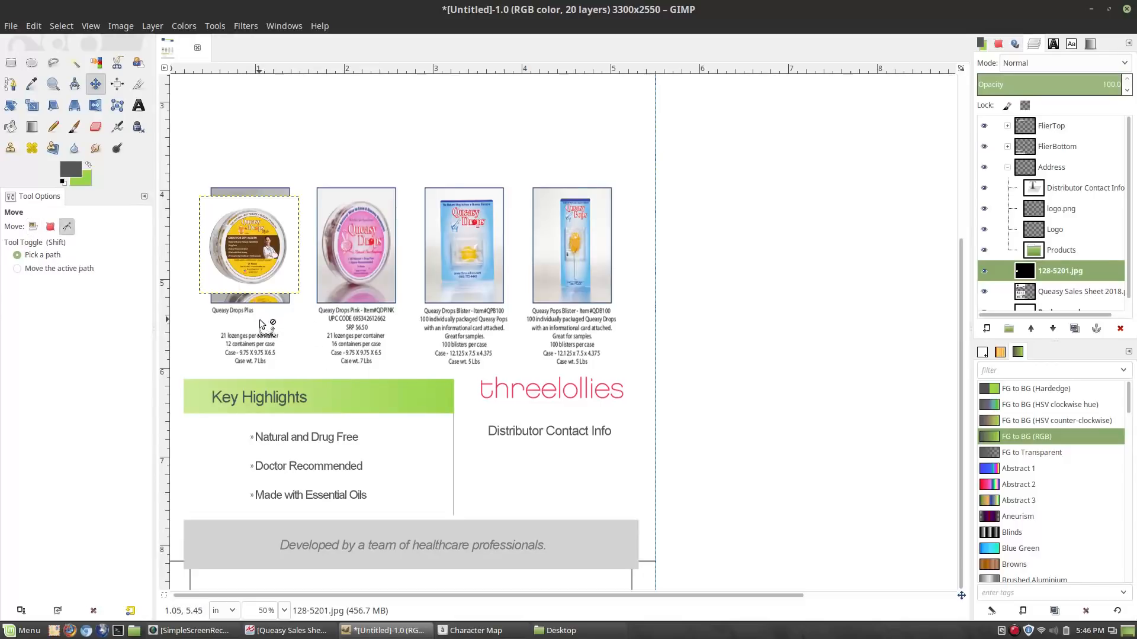
pyautogui.hscroll(-1, 267, 291)
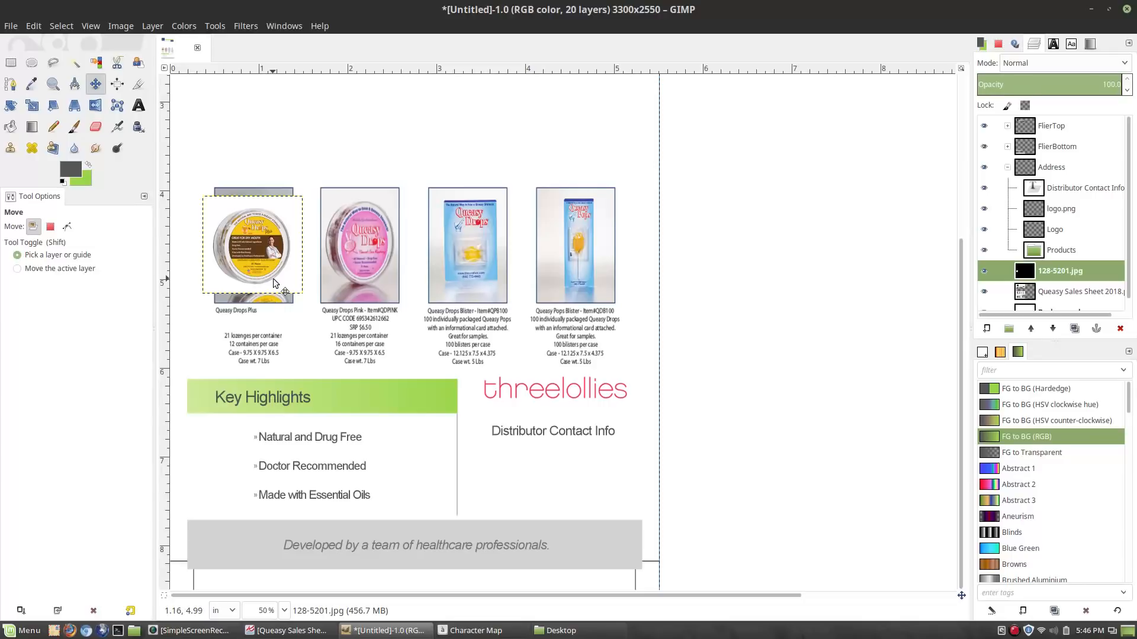
pyautogui.hotkey('ctrl', 'z')
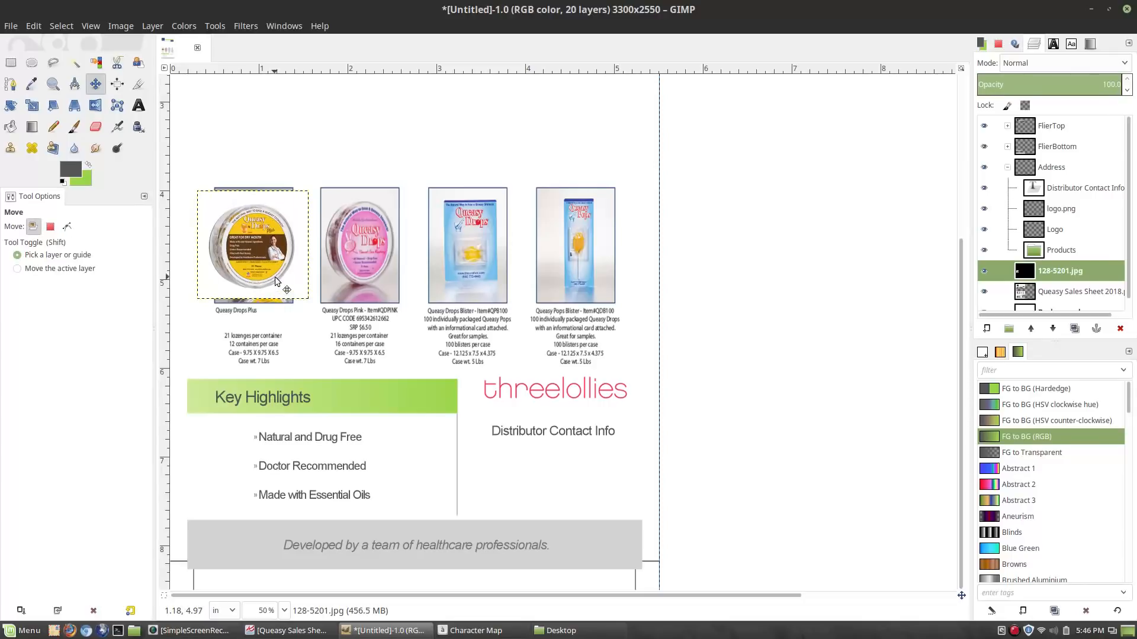
# Step: Check the dimensions of the 128-5201.jpg layer and undo its scaling to 1.25 in wide
pyautogui.click(151, 26)
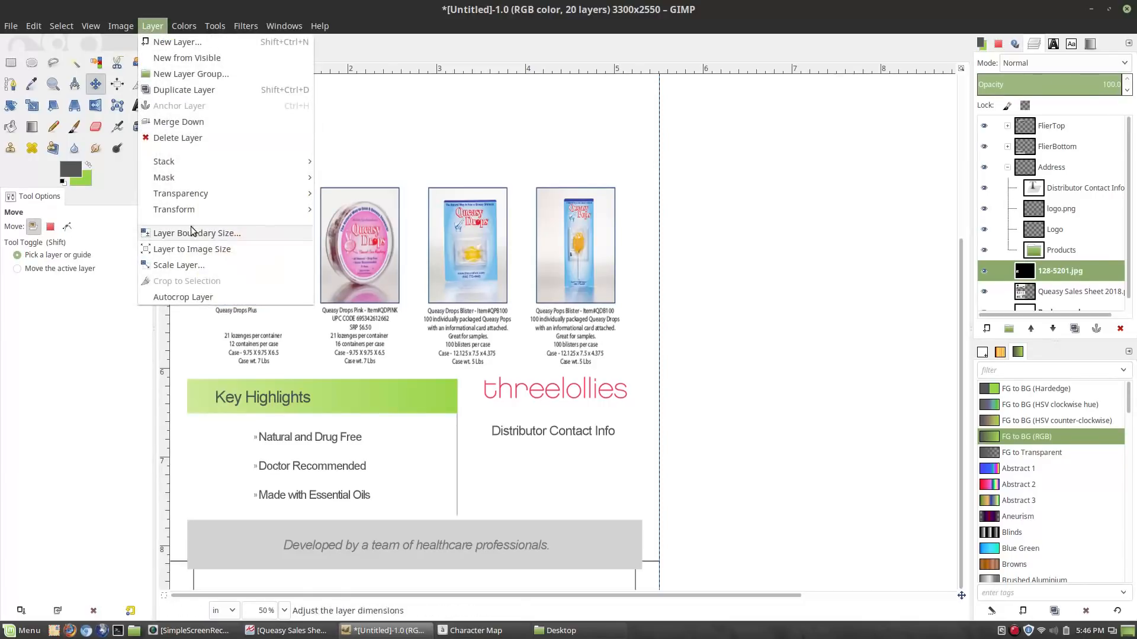
pyautogui.click(190, 265)
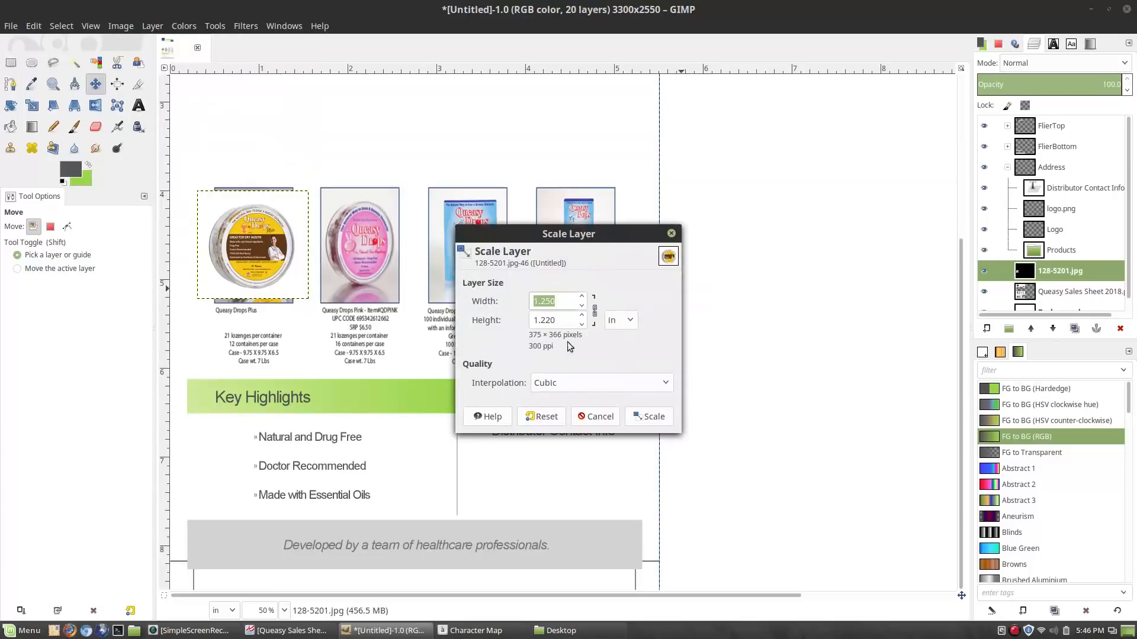
pyautogui.click(600, 417)
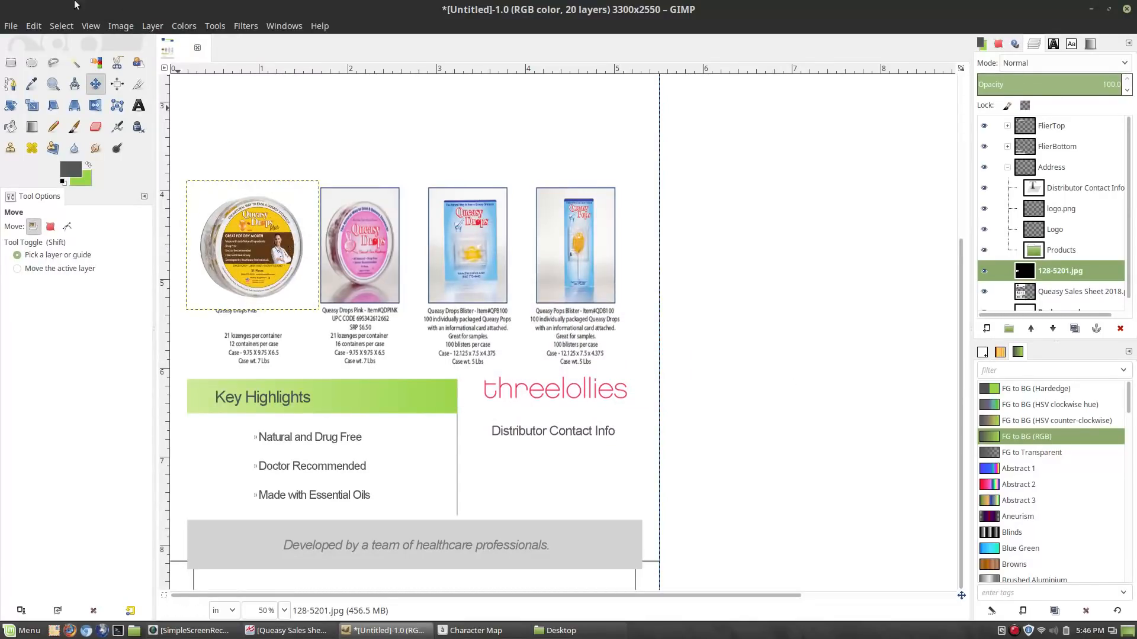
pyautogui.click(152, 26)
pyautogui.click(248, 265)
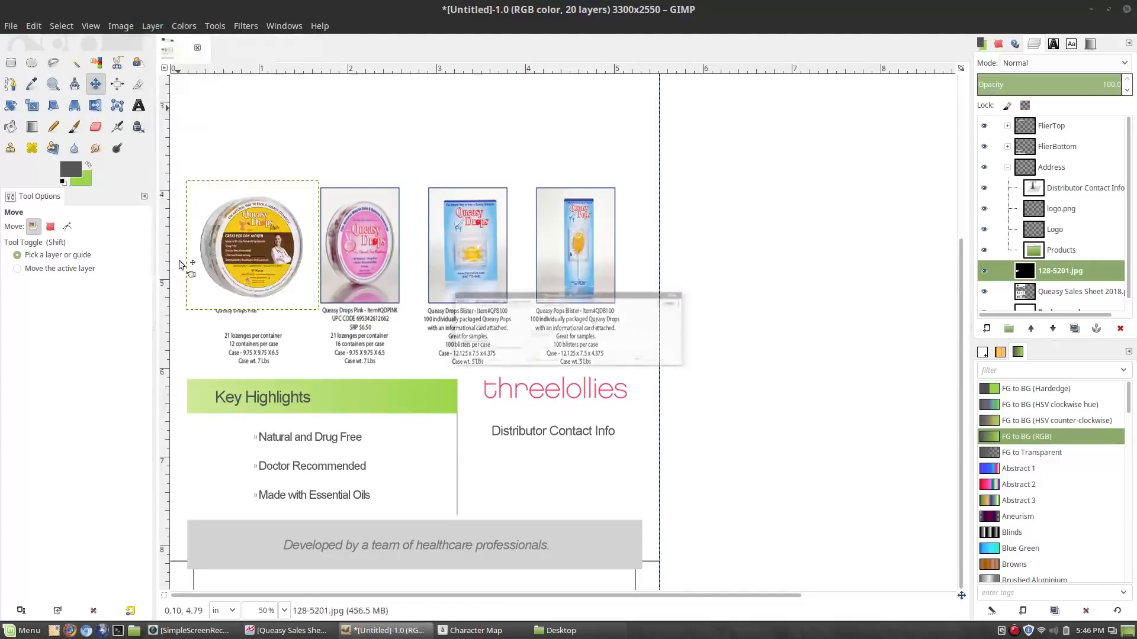
pyautogui.click(595, 417)
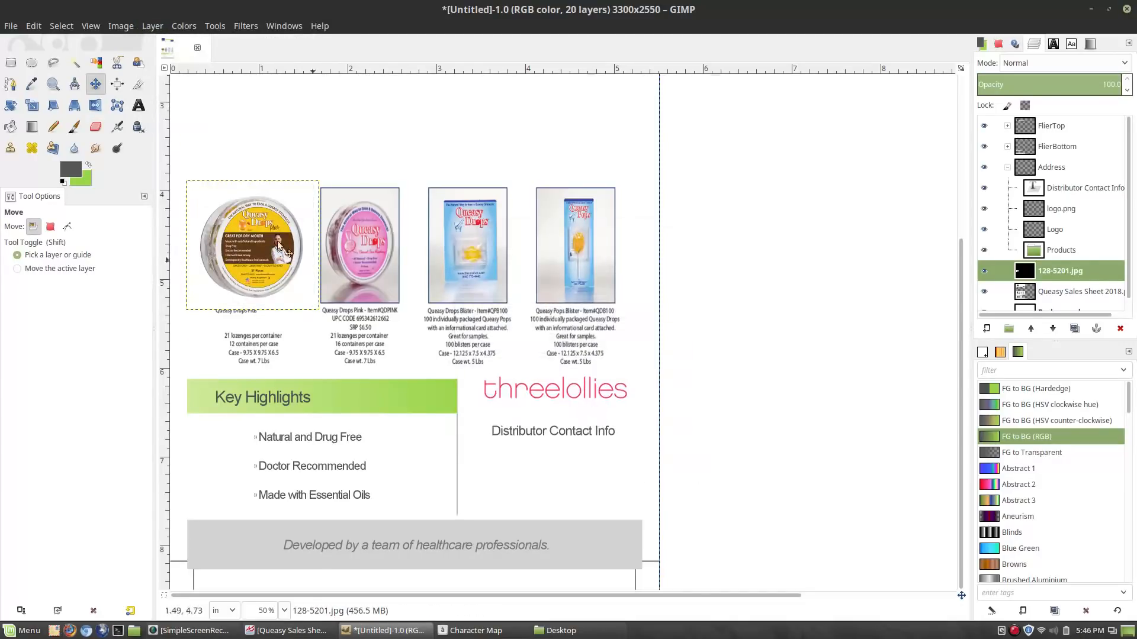
# Step: Move the 128-5201.jpg picture off the old Queasy Drops Plus photo into the empty area under the tagline
pyautogui.scroll(5, 304, 241)
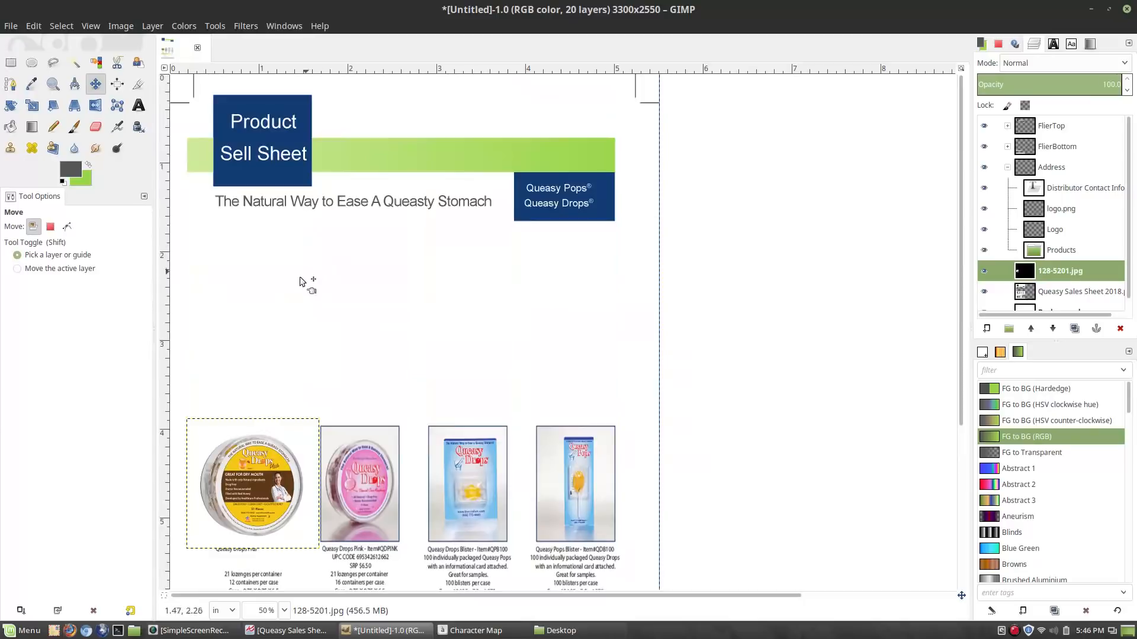
pyautogui.scroll(-3, 304, 279)
pyautogui.moveTo(296, 392); pyautogui.dragTo(300, 224)
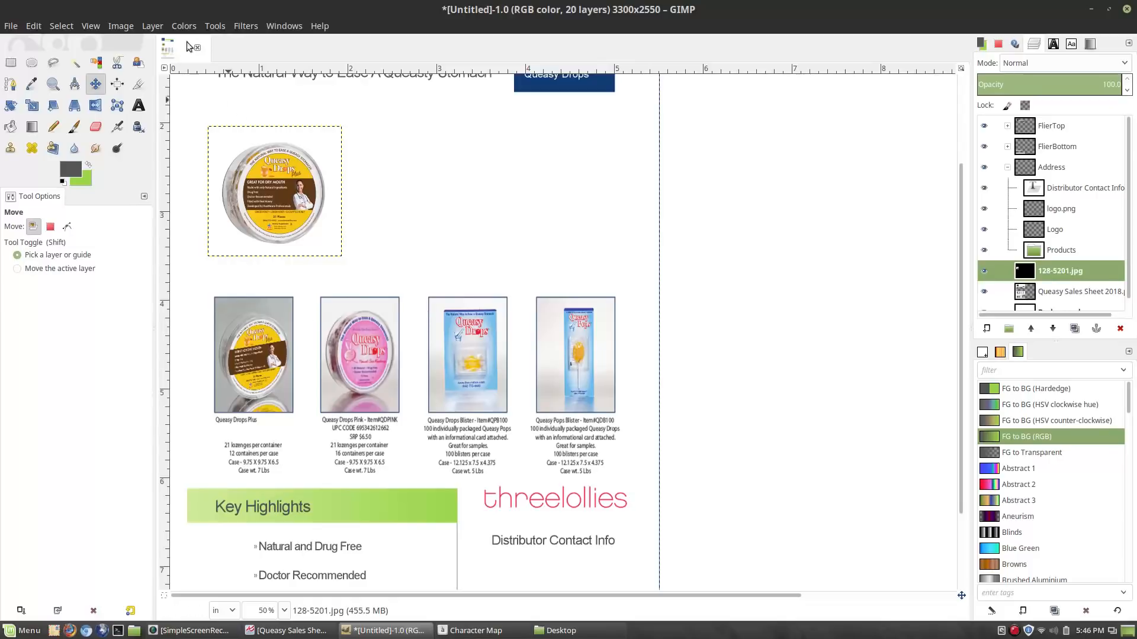
pyautogui.click(215, 27)
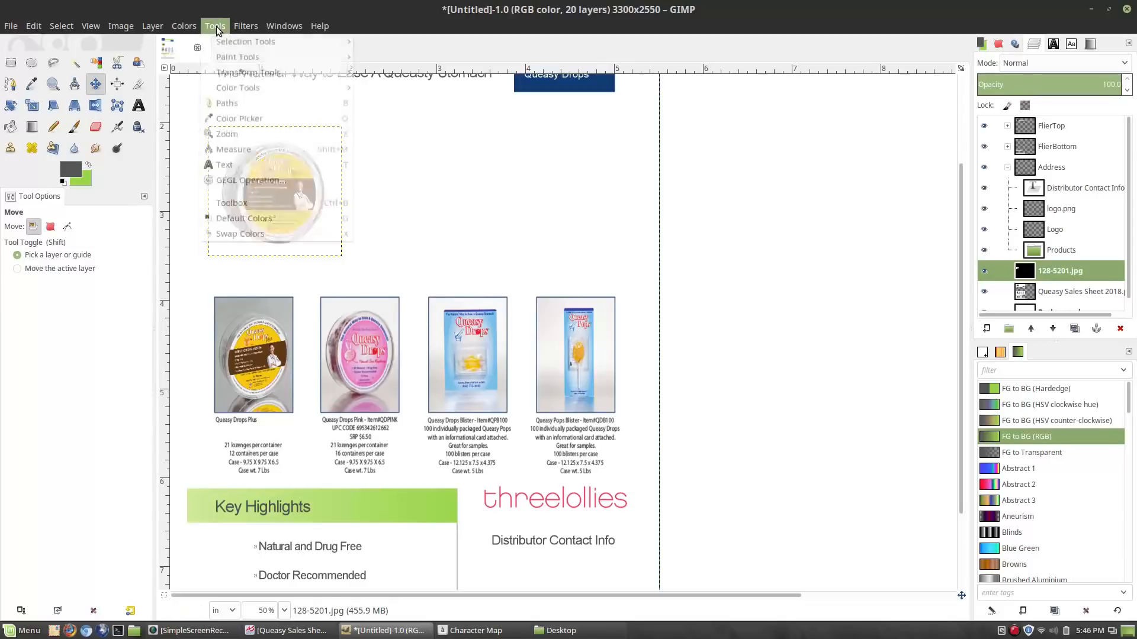
pyautogui.moveTo(240, 28)
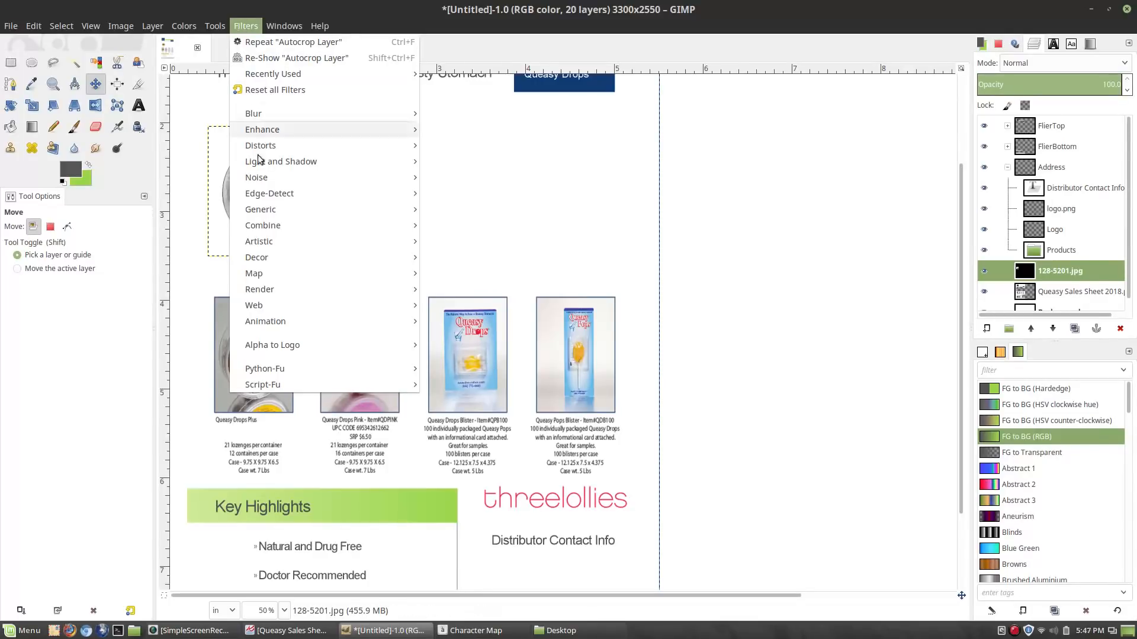
pyautogui.moveTo(299, 312)
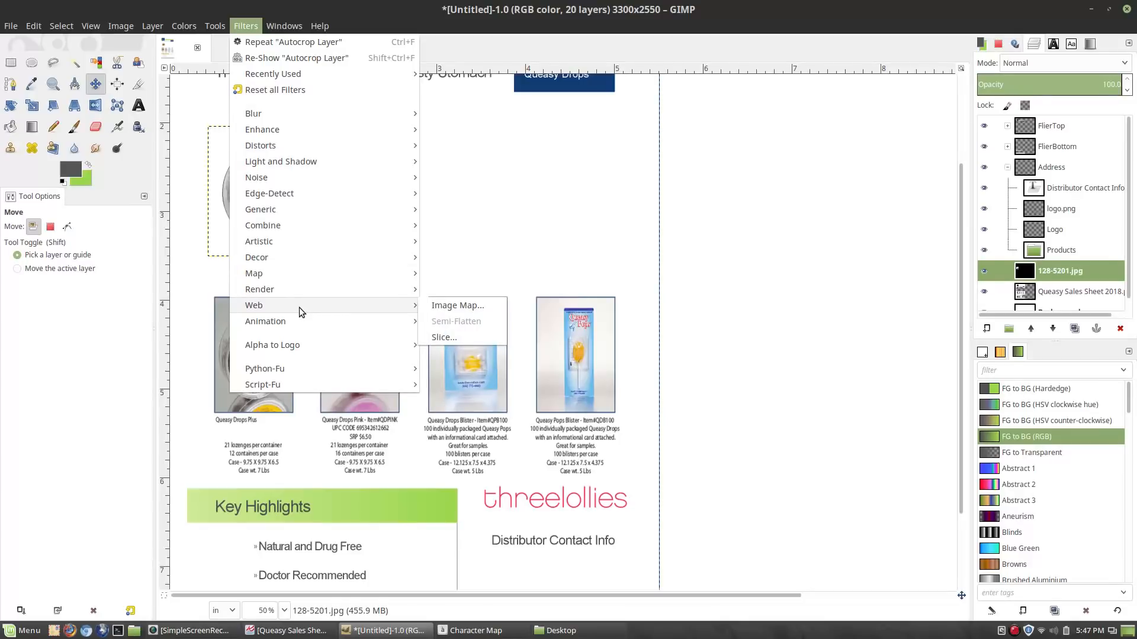
pyautogui.moveTo(328, 116)
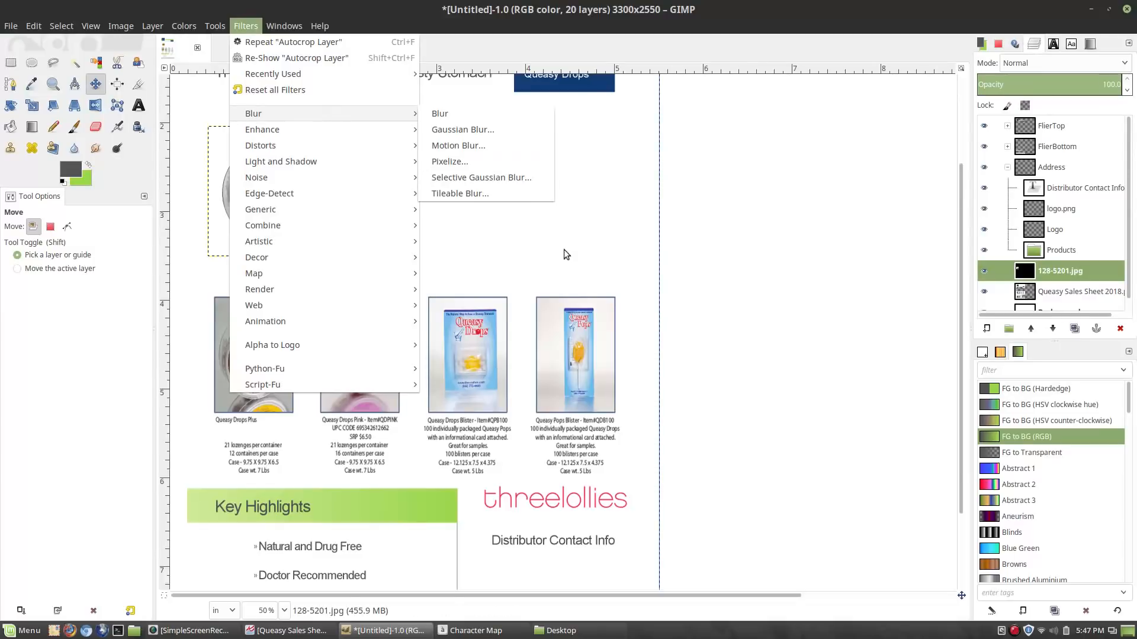
pyautogui.click(676, 224)
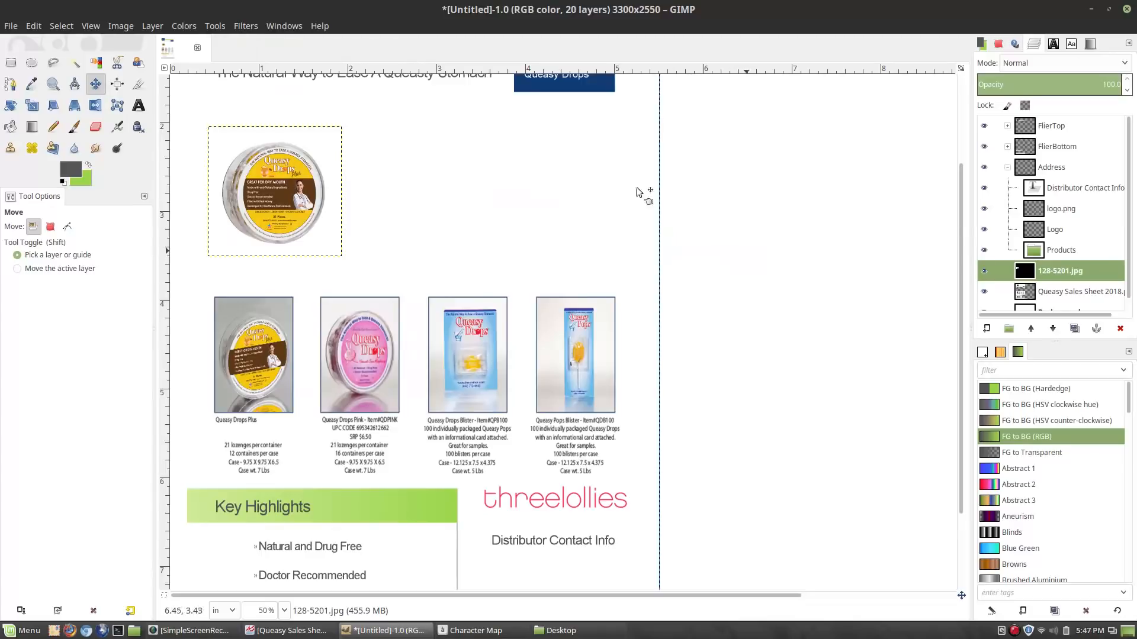
# Step: Apply a Drop Shadow to the 128-5201.jpg layer: offsets 1, blur radius 0, opacity 100, colour 123c75 sampled from the blue Queasy Drops box
pyautogui.click(249, 26)
pyautogui.moveTo(315, 165)
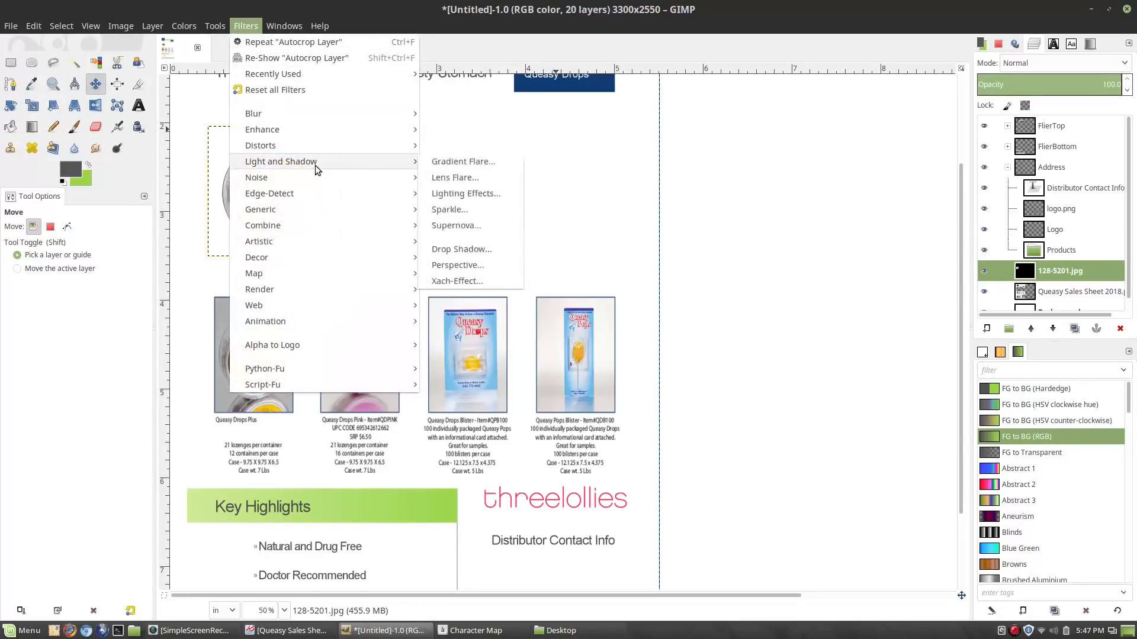
pyautogui.click(460, 250)
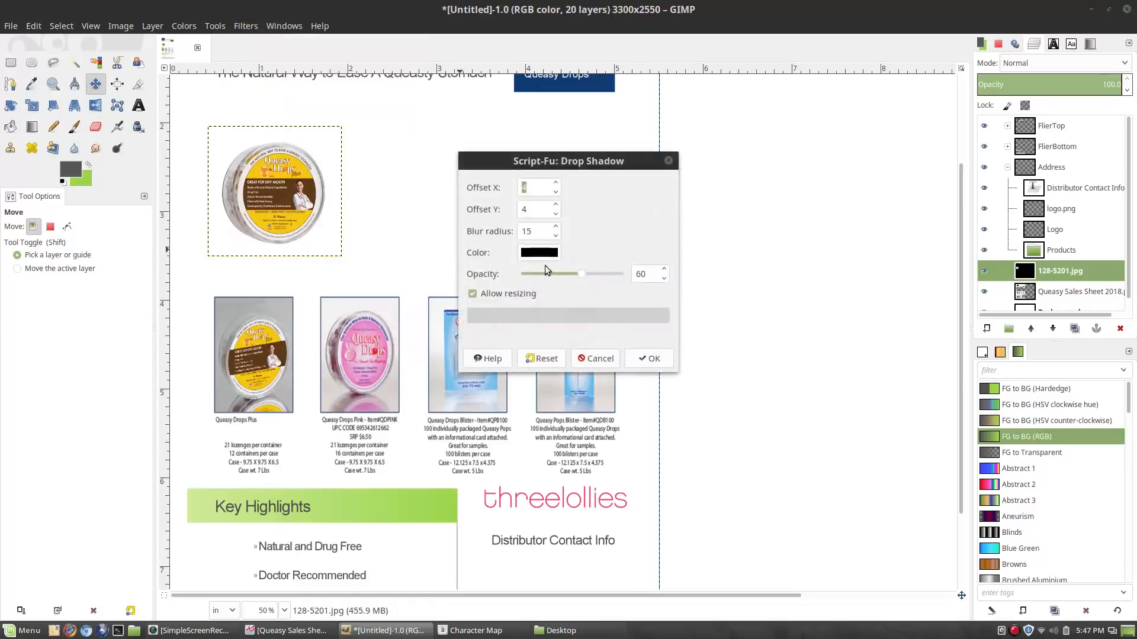
pyautogui.click(545, 252)
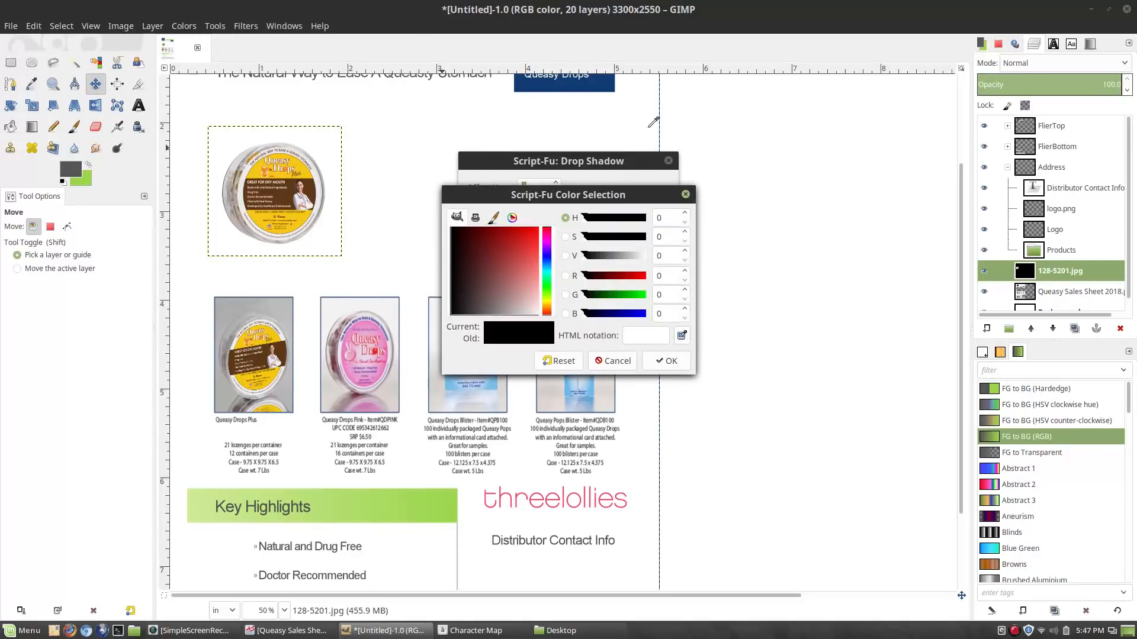
pyautogui.click(602, 83)
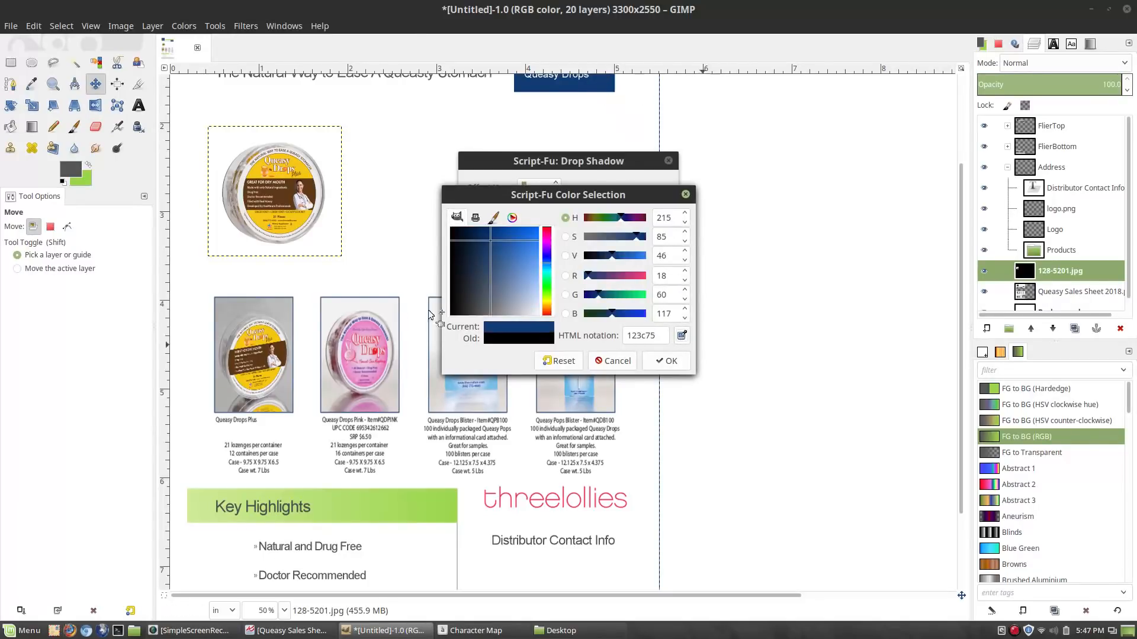
pyautogui.click(662, 360)
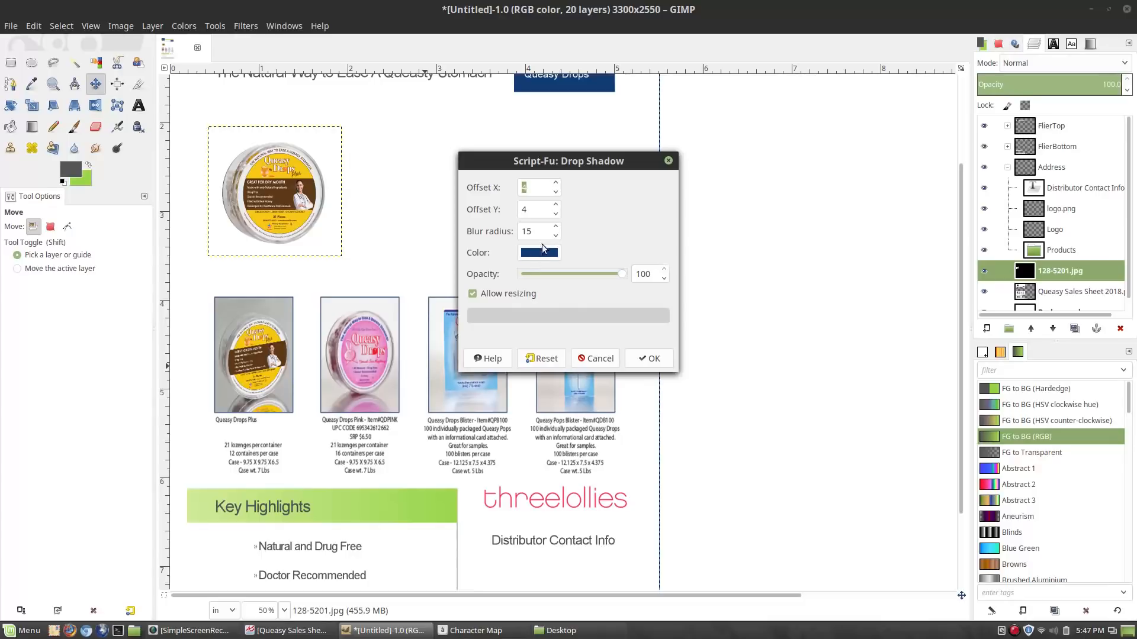
pyautogui.click(555, 215)
pyautogui.click(555, 234)
pyautogui.click(643, 358)
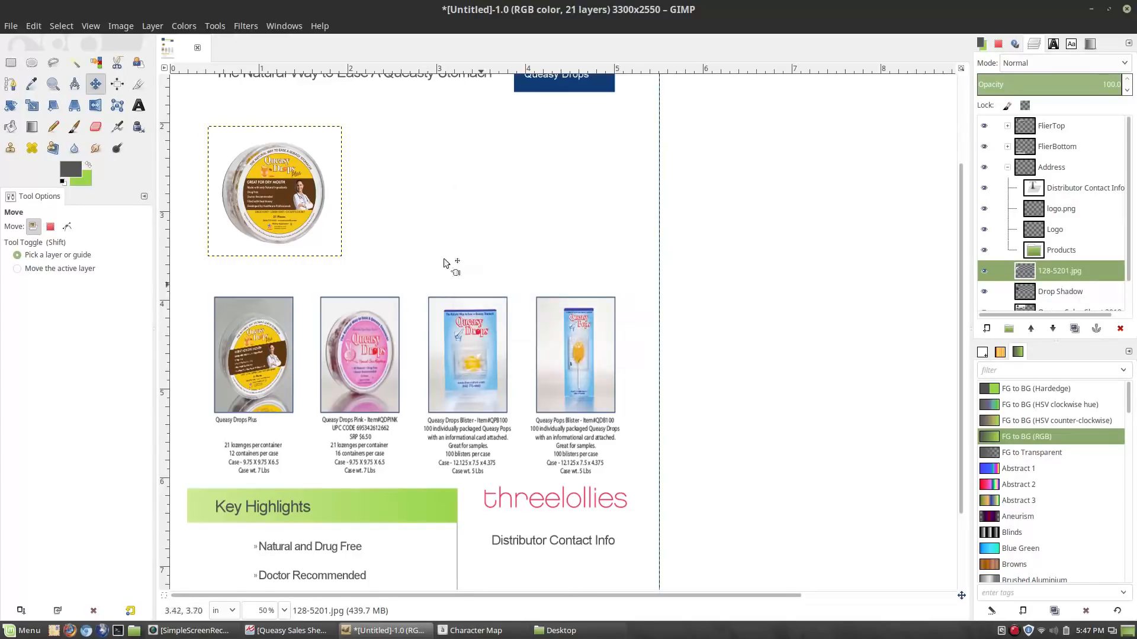
# Step: Try a second Drop Shadow on the 128-5201.jpg layer with X and Y offsets 2 and blur radius 1, and undo it
pyautogui.click(243, 28)
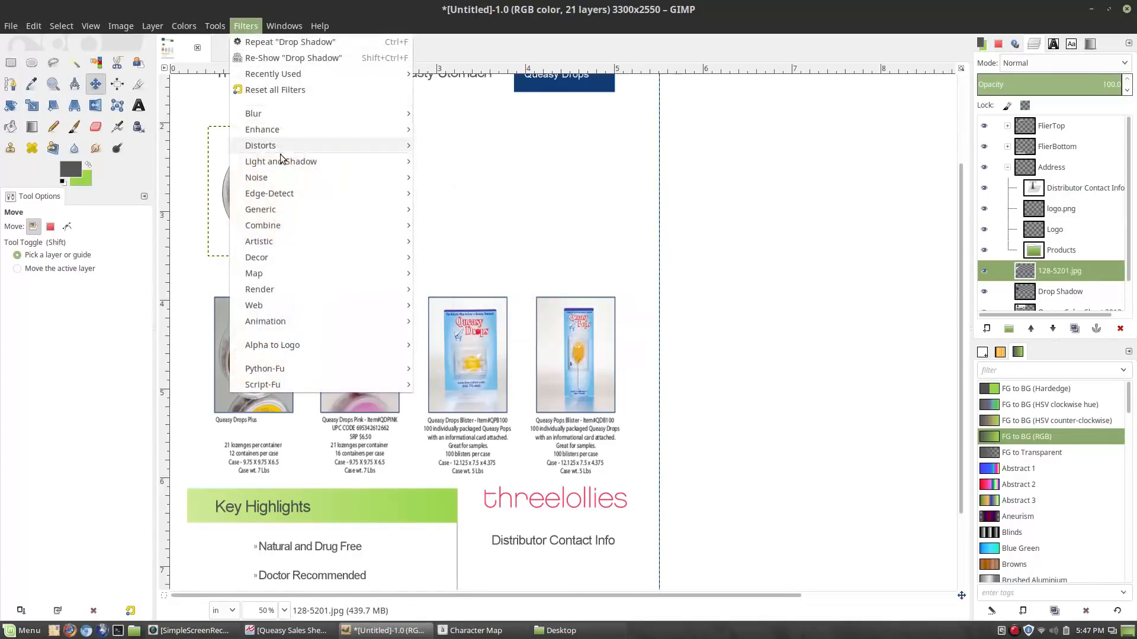
pyautogui.moveTo(292, 119)
pyautogui.moveTo(319, 244)
pyautogui.moveTo(322, 164)
pyautogui.click(466, 256)
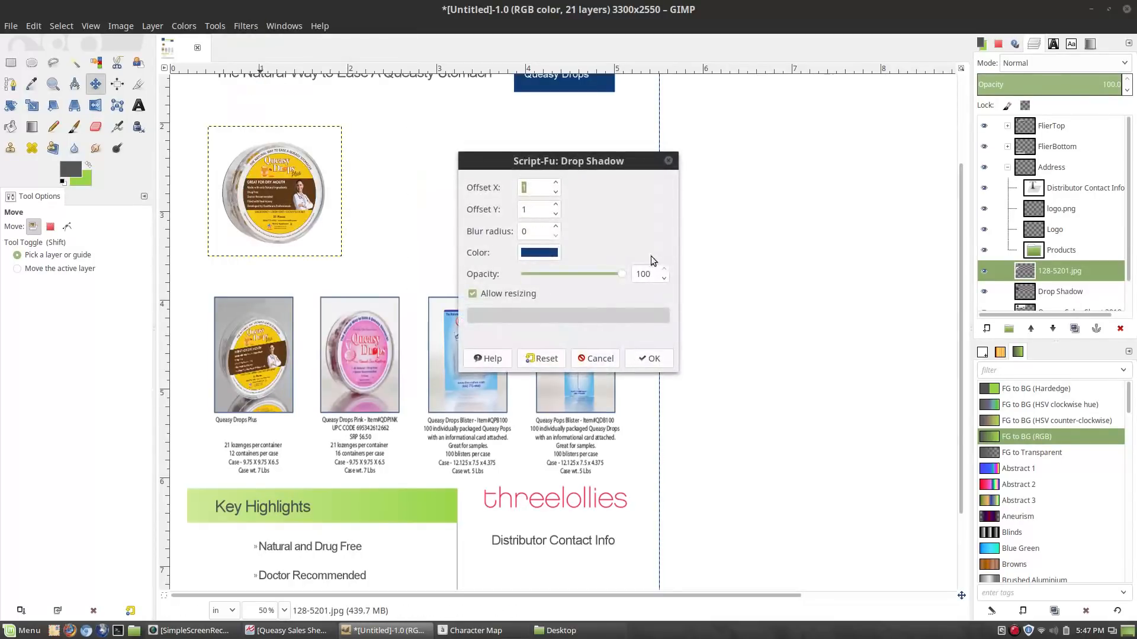
pyautogui.click(555, 226)
pyautogui.click(555, 183)
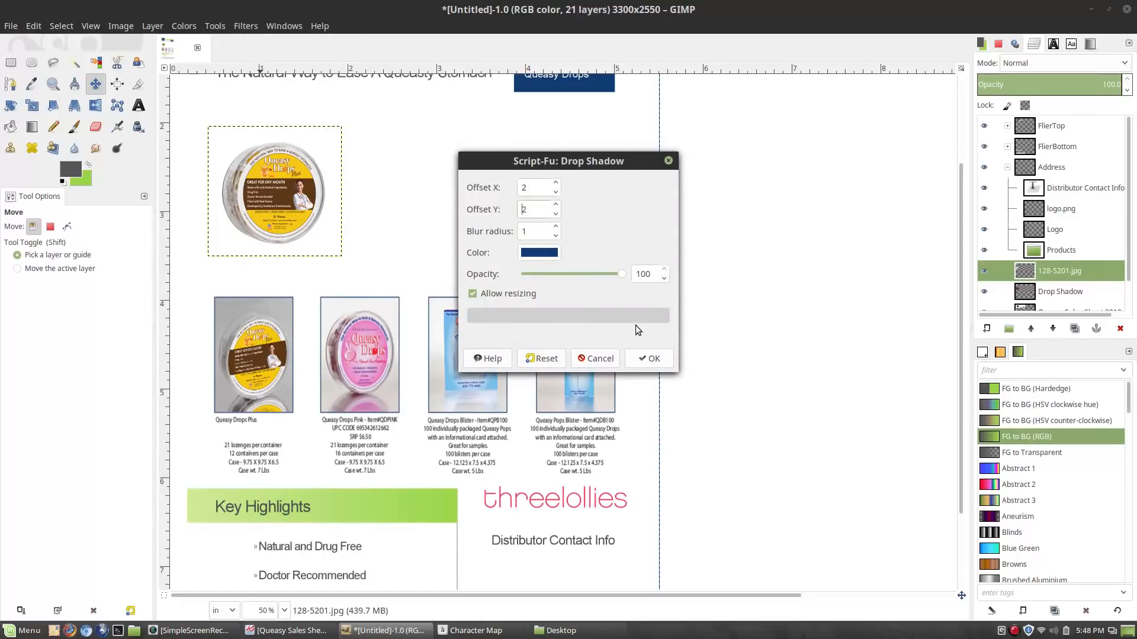
pyautogui.click(654, 359)
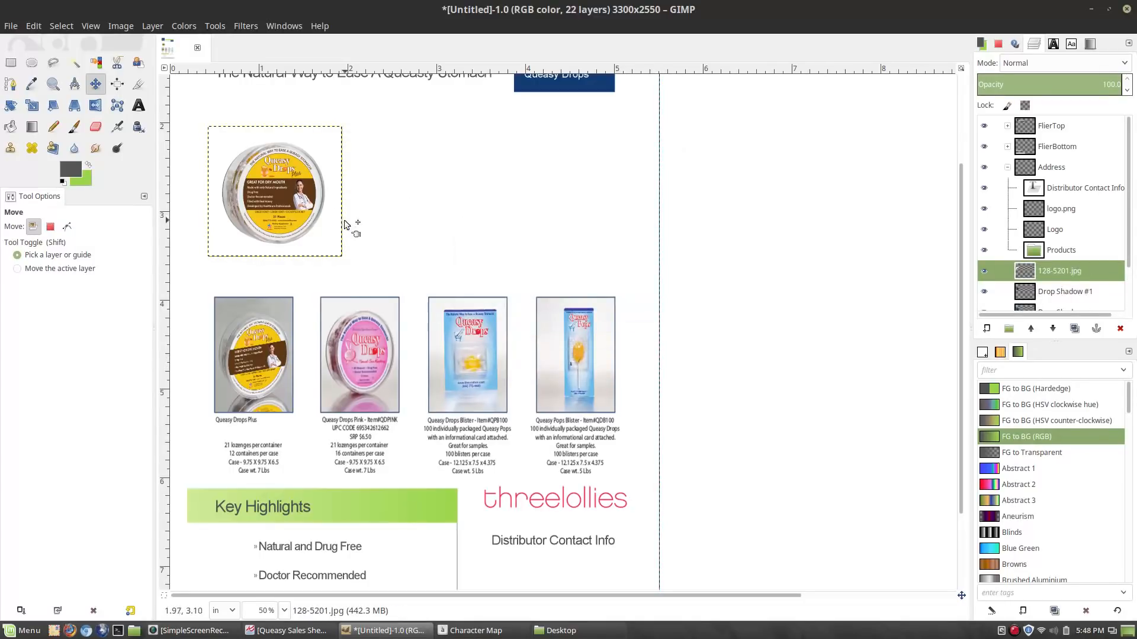
pyautogui.hotkey('ctrl', 'z')
# Step: Delete the remaining Drop Shadow layer beneath the 128-5201.jpg picture
pyautogui.click(1064, 291)
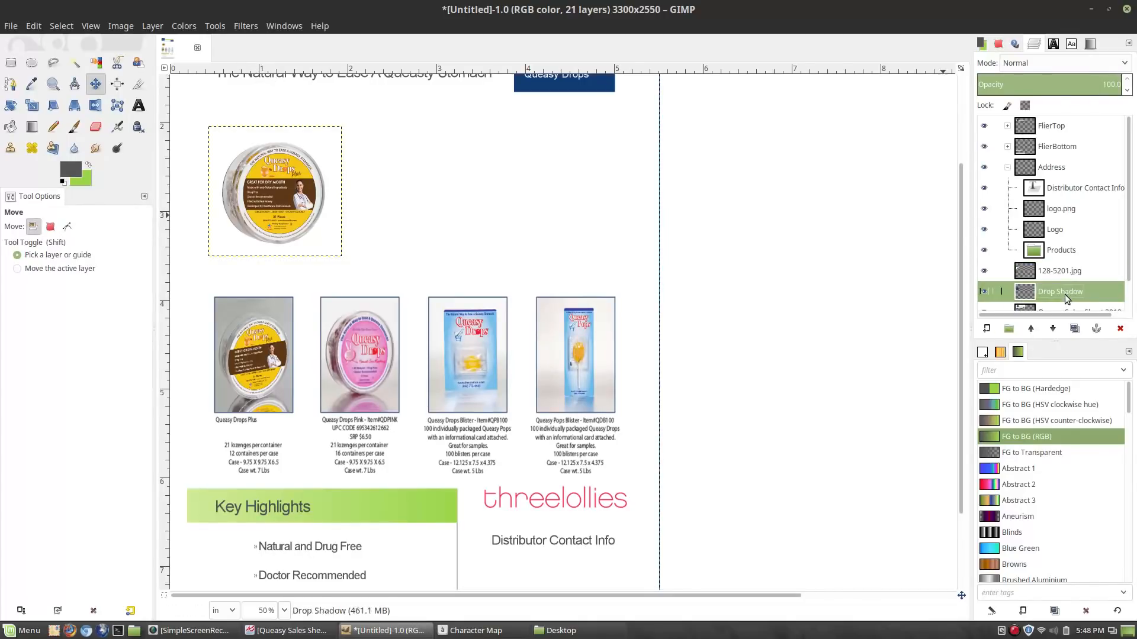
pyautogui.rightClick(1065, 291)
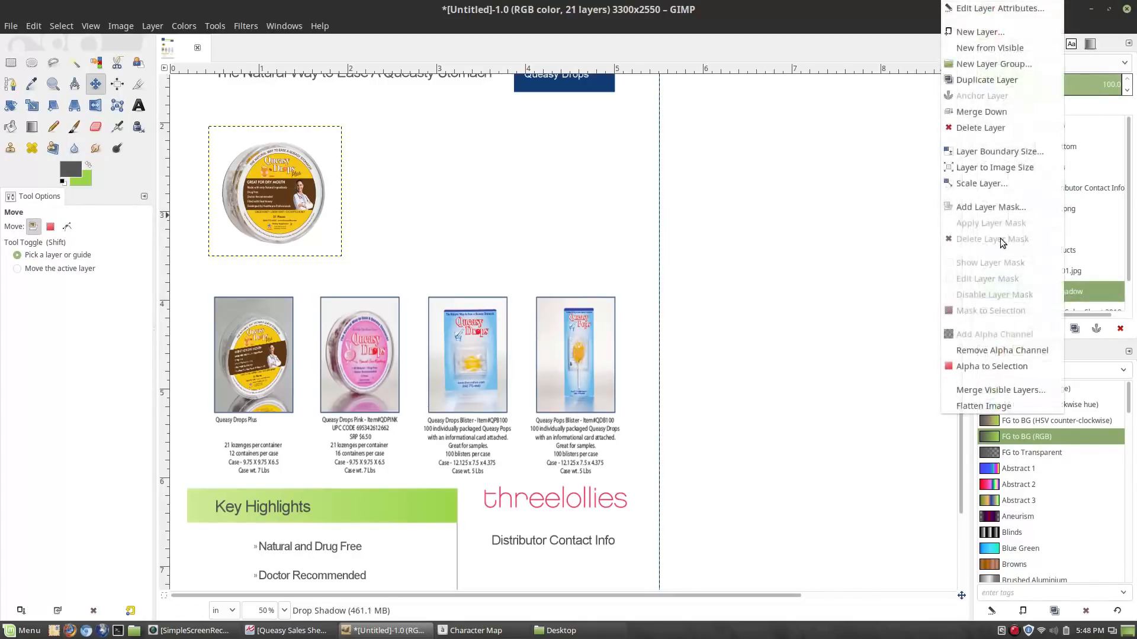
pyautogui.click(980, 128)
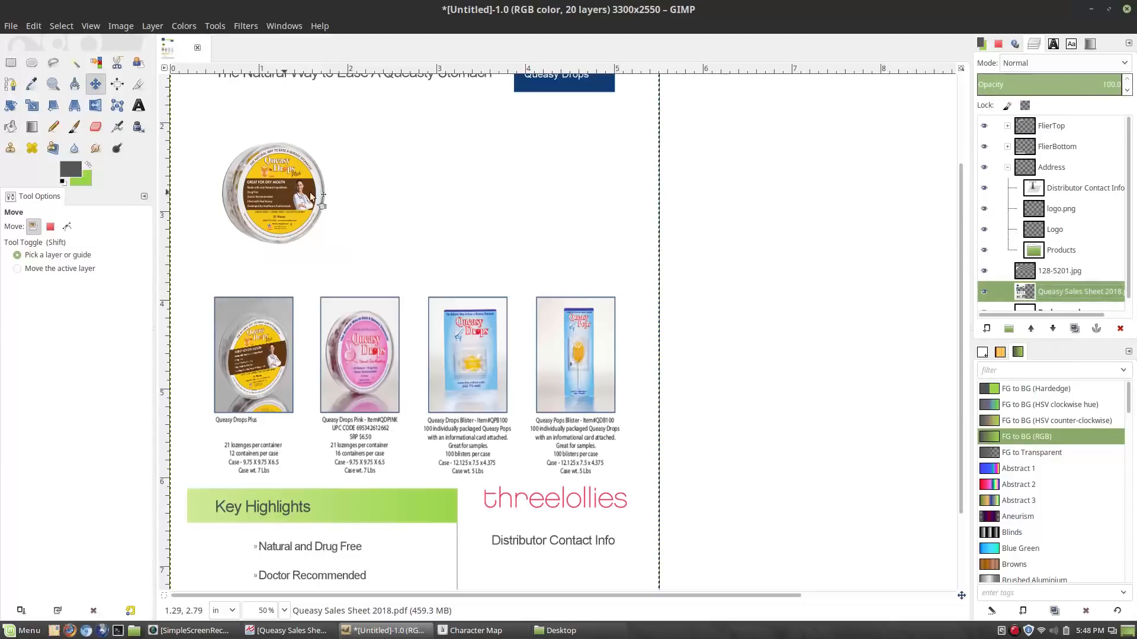
# Step: Apply a Drop Shadow to the 128-5201.jpg layer with X offset 5, Y offset 5 and blur radius 5
pyautogui.click(1060, 270)
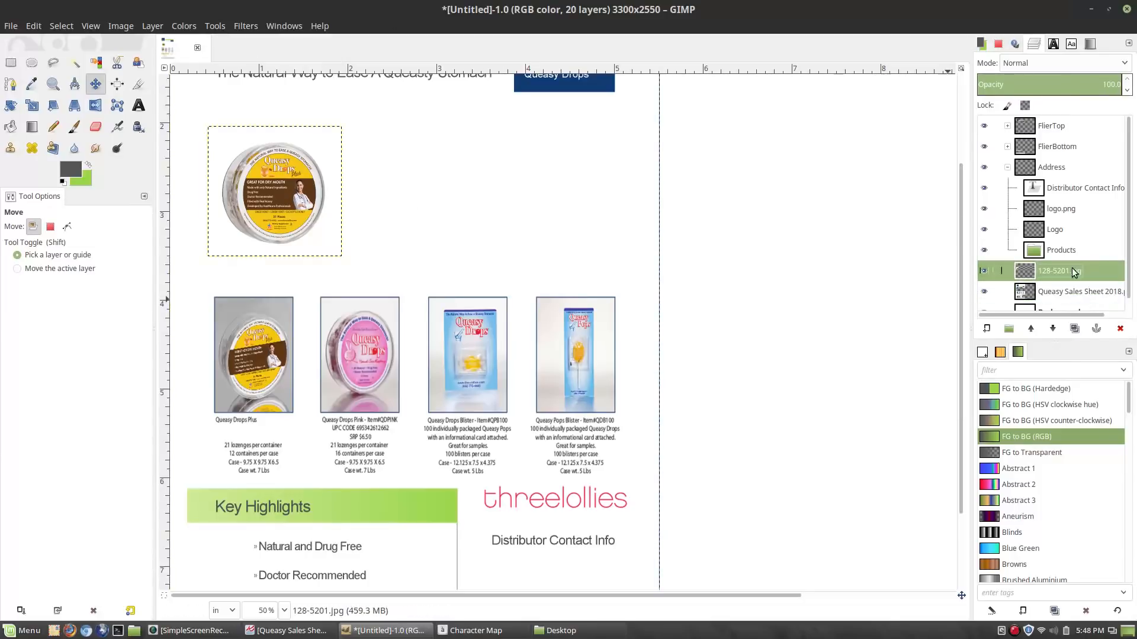
pyautogui.click(246, 26)
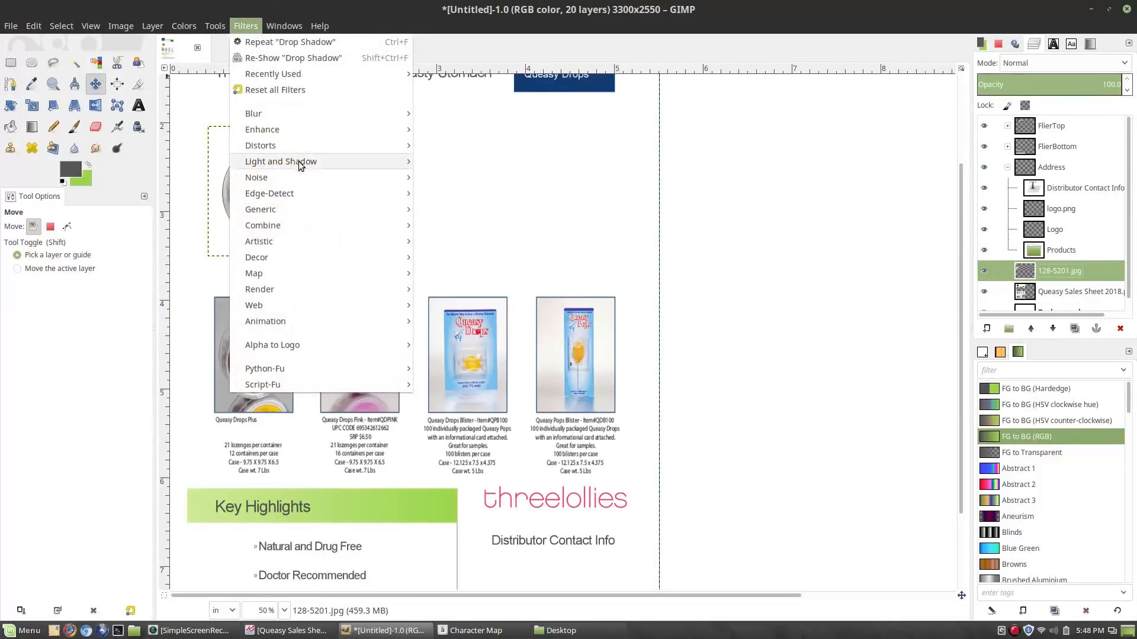
pyautogui.moveTo(281, 161)
pyautogui.click(485, 247)
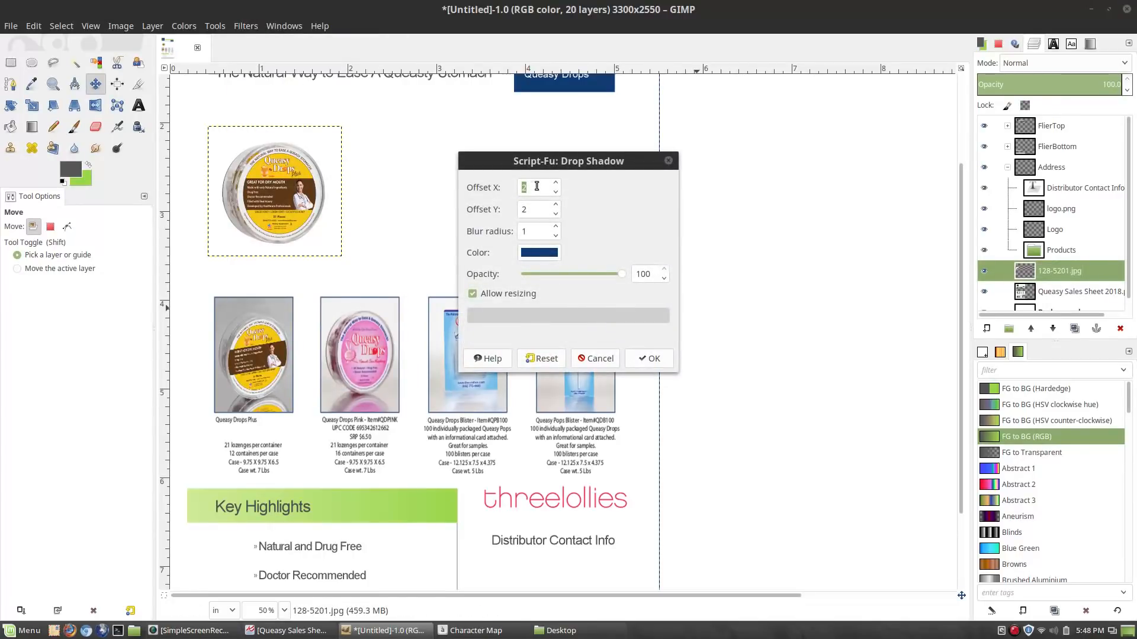
pyautogui.write('5')
pyautogui.press('Tab')
pyautogui.write('5')
pyautogui.press('Tab')
pyautogui.write('5')
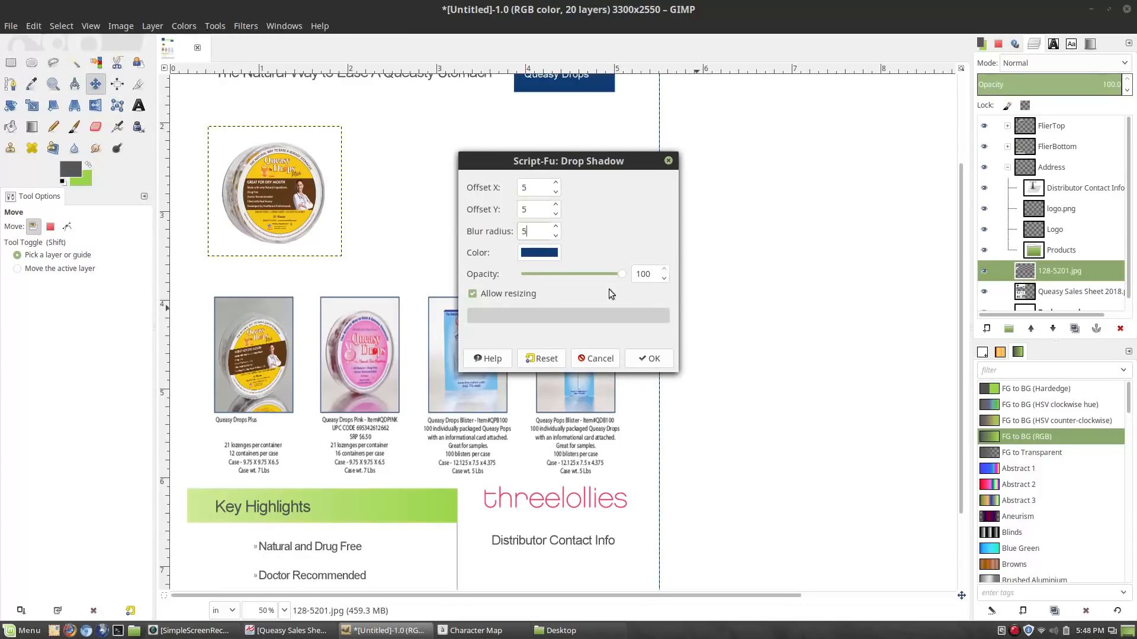
pyautogui.click(648, 359)
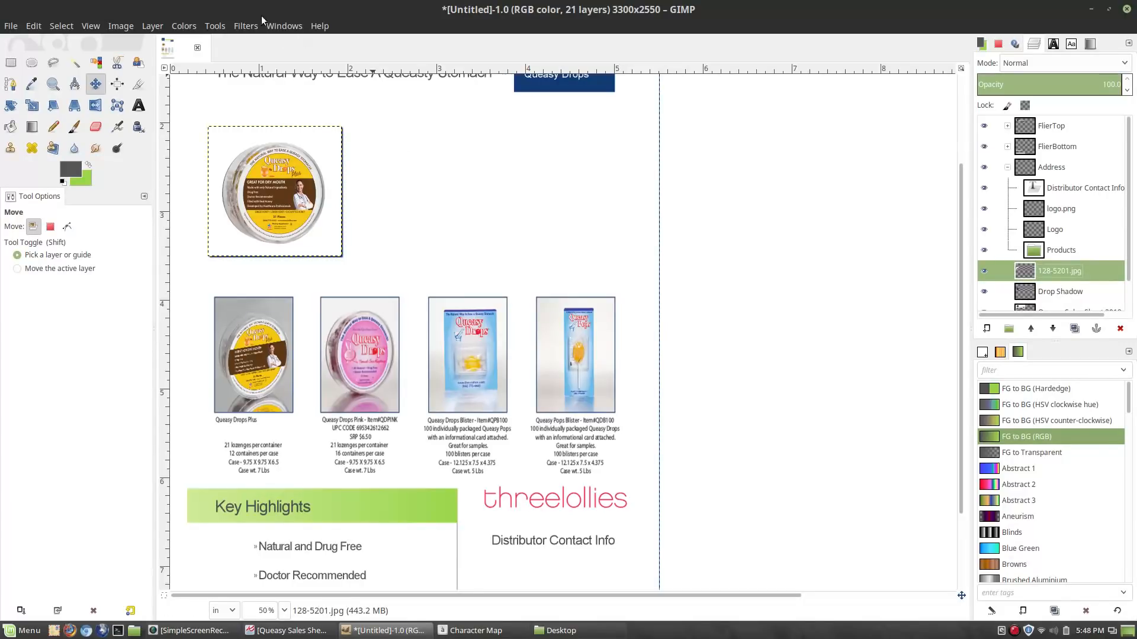
# Step: Add another Drop Shadow to the 128-5201.jpg layer with X and Y offsets -5 and blur radius 5, and select the Logo layer
pyautogui.click(245, 25)
pyautogui.moveTo(287, 161)
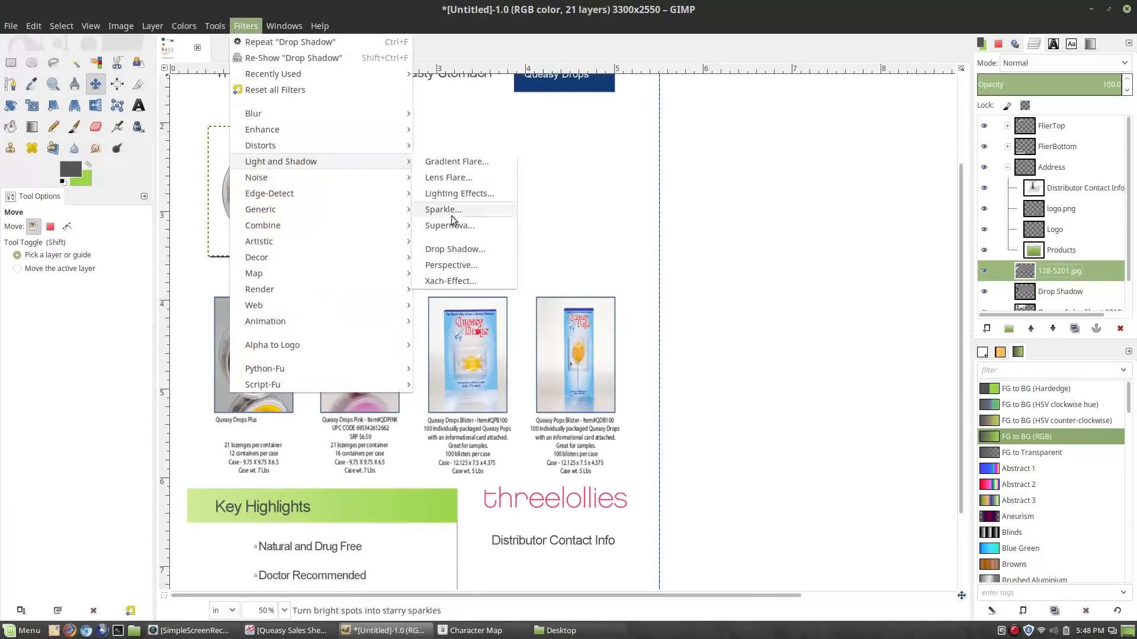
pyautogui.click(455, 248)
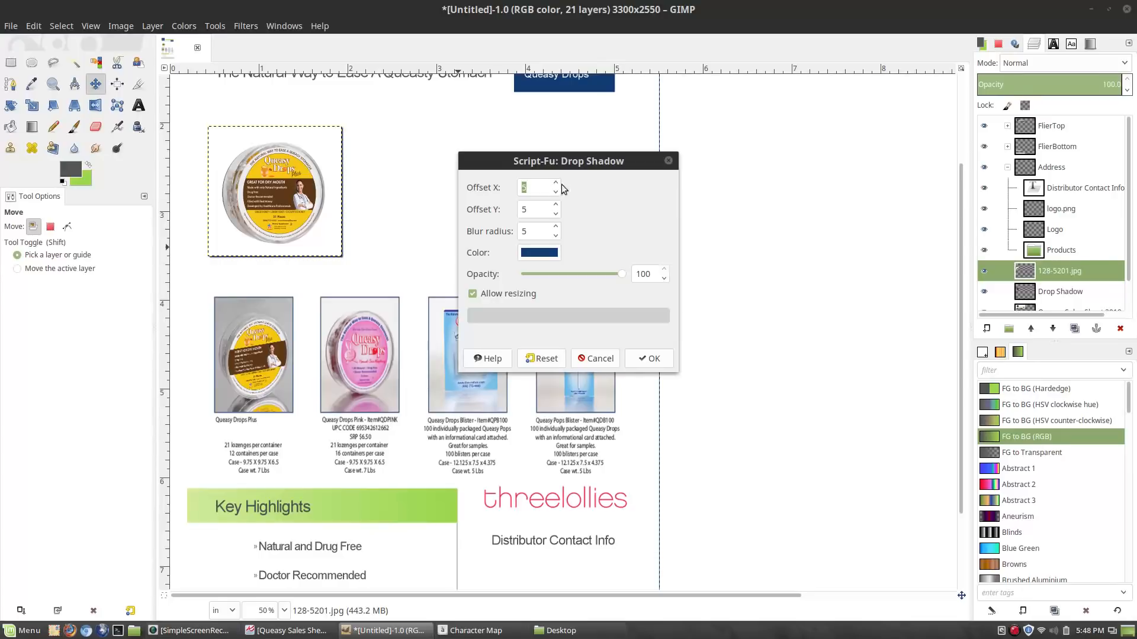
pyautogui.doubleClick(557, 192)
pyautogui.doubleClick(558, 191)
pyautogui.tripleClick(557, 214)
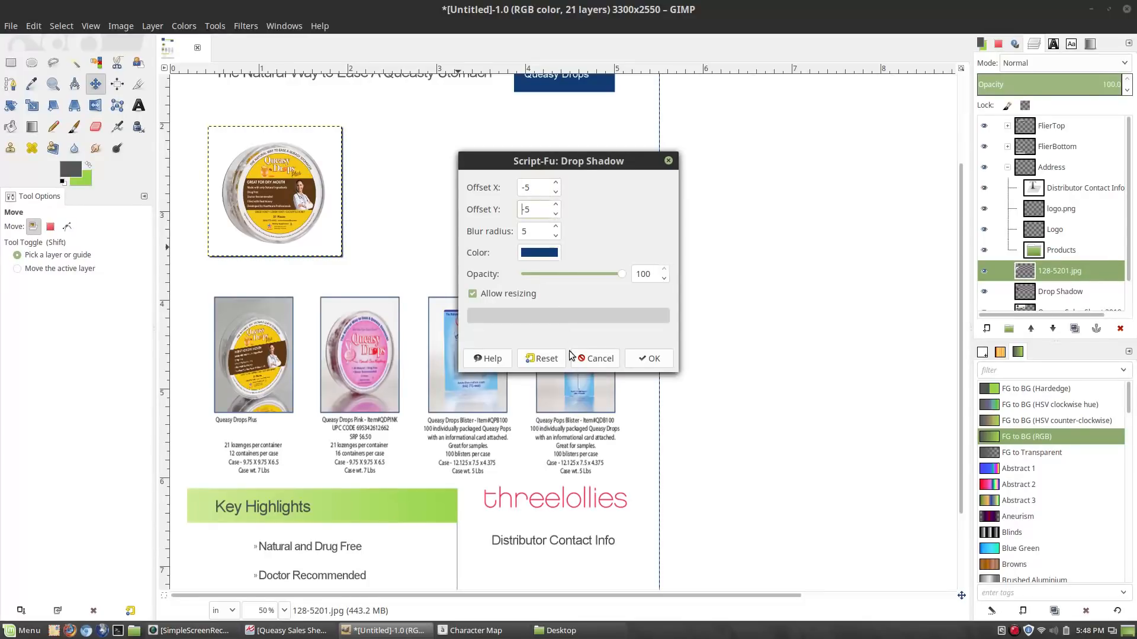
pyautogui.click(653, 360)
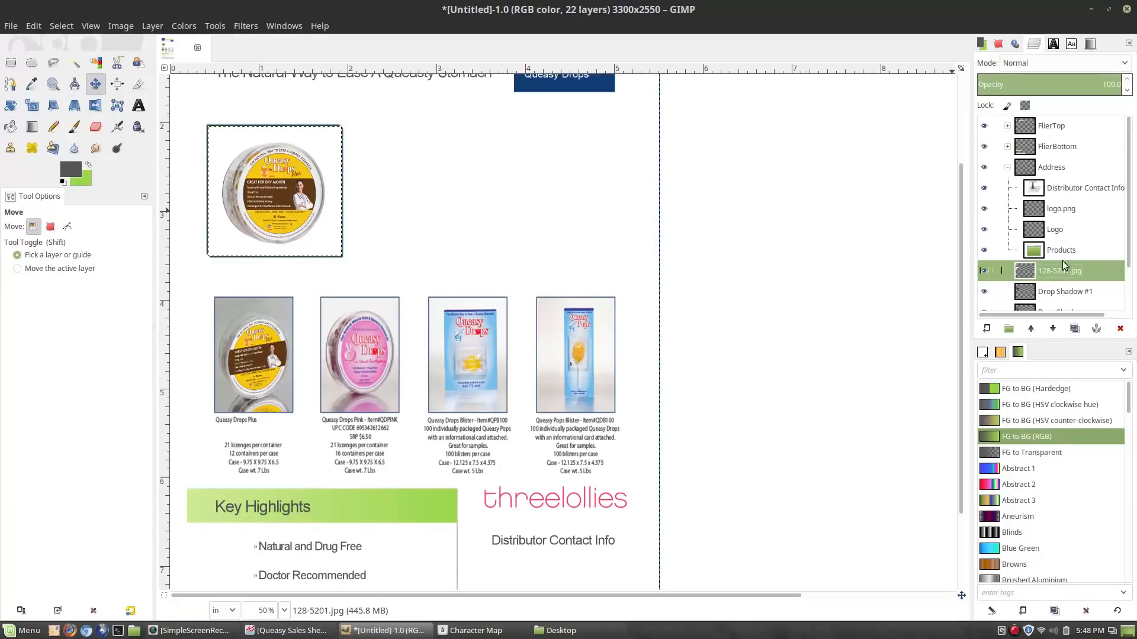
pyautogui.click(1058, 232)
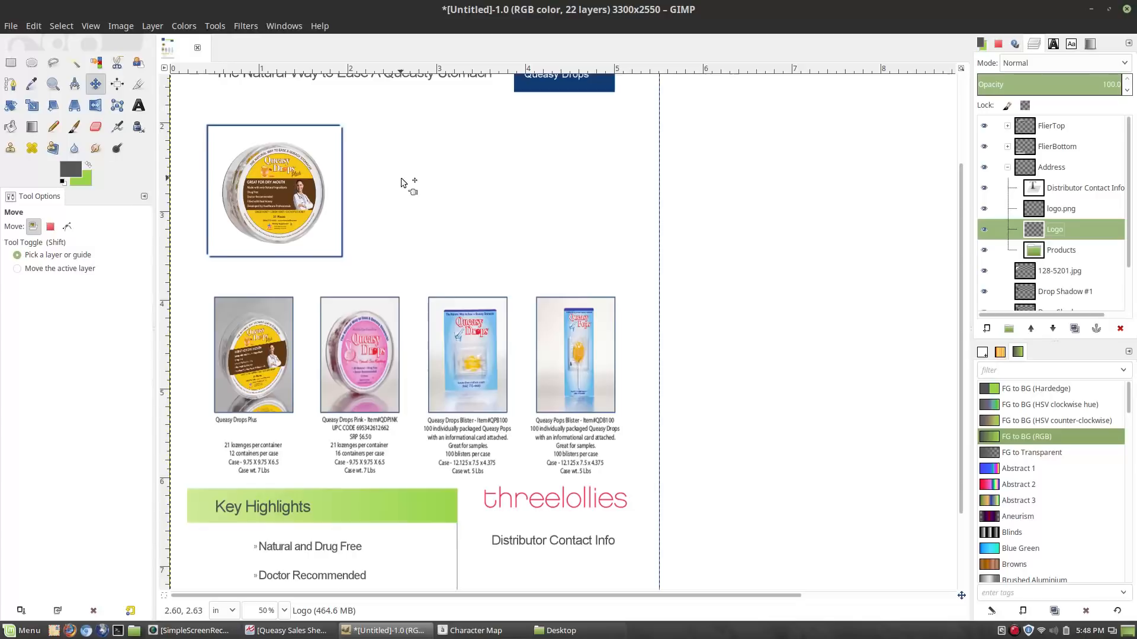
# Step: Delete the Drop Shadow #1 and Drop Shadow layers beneath the 128-5201.jpg picture
pyautogui.click(1064, 279)
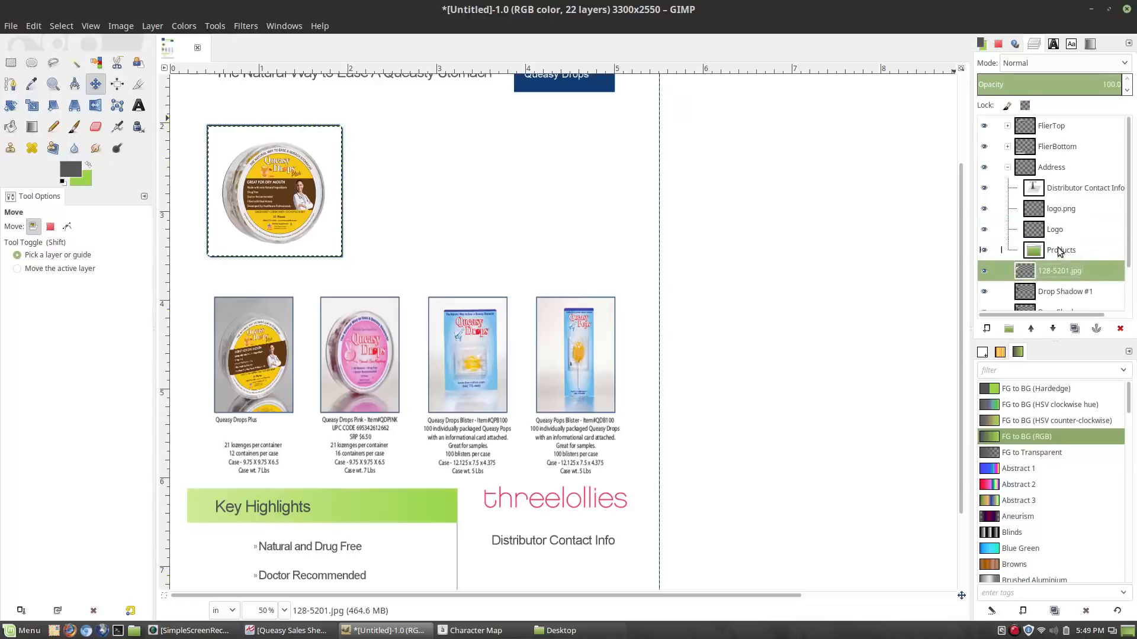
pyautogui.click(1059, 285)
pyautogui.rightClick(1064, 272)
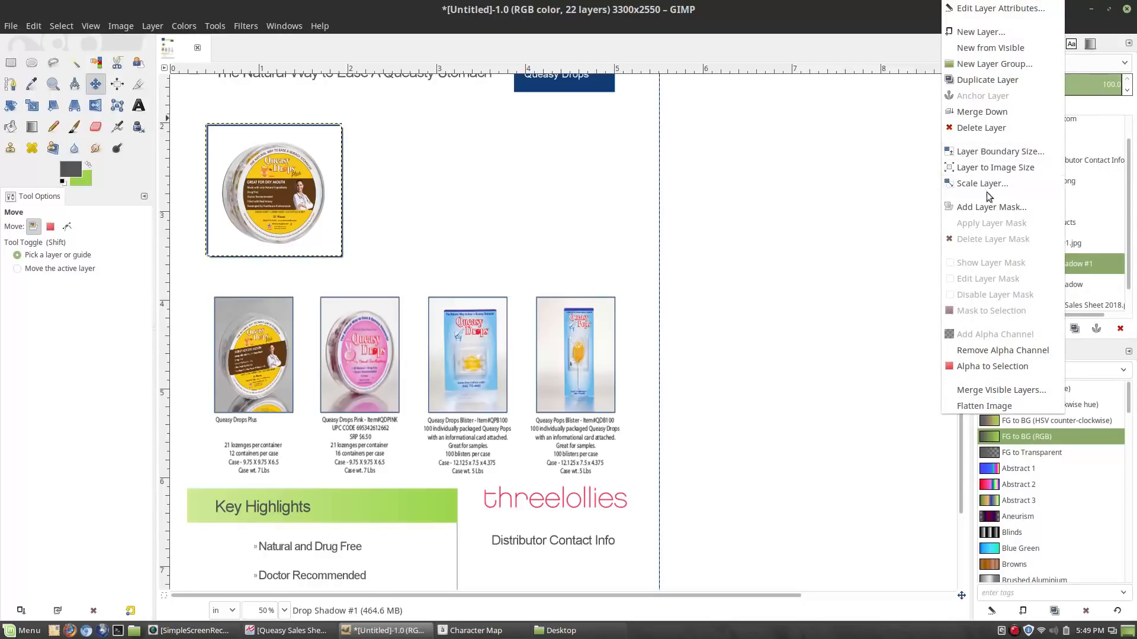
pyautogui.click(959, 130)
pyautogui.rightClick(1052, 255)
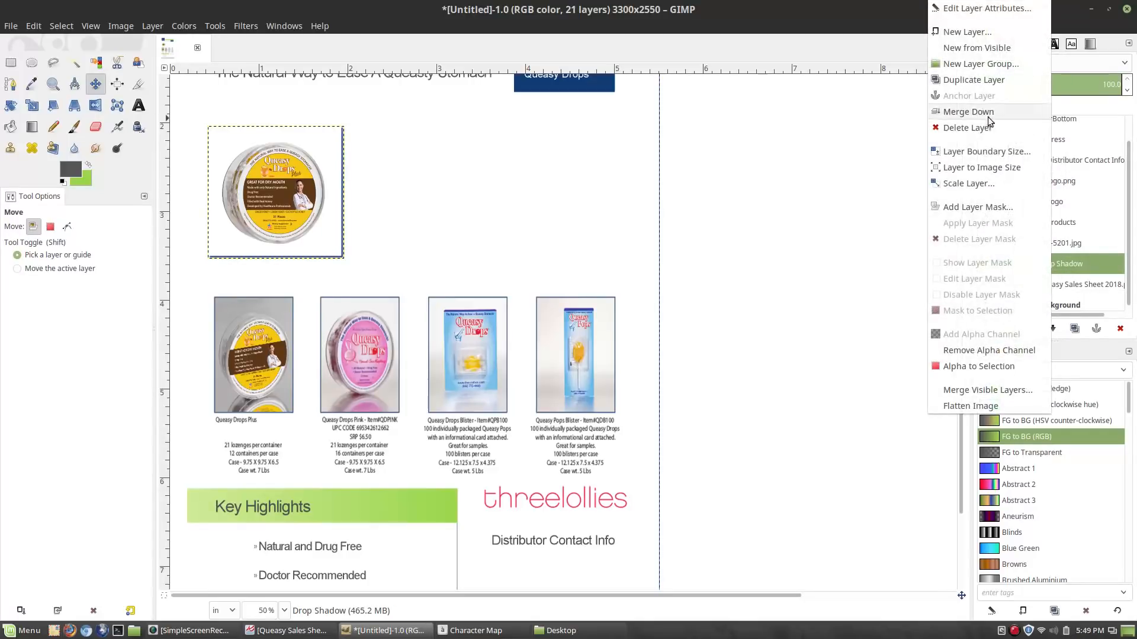
pyautogui.click(982, 126)
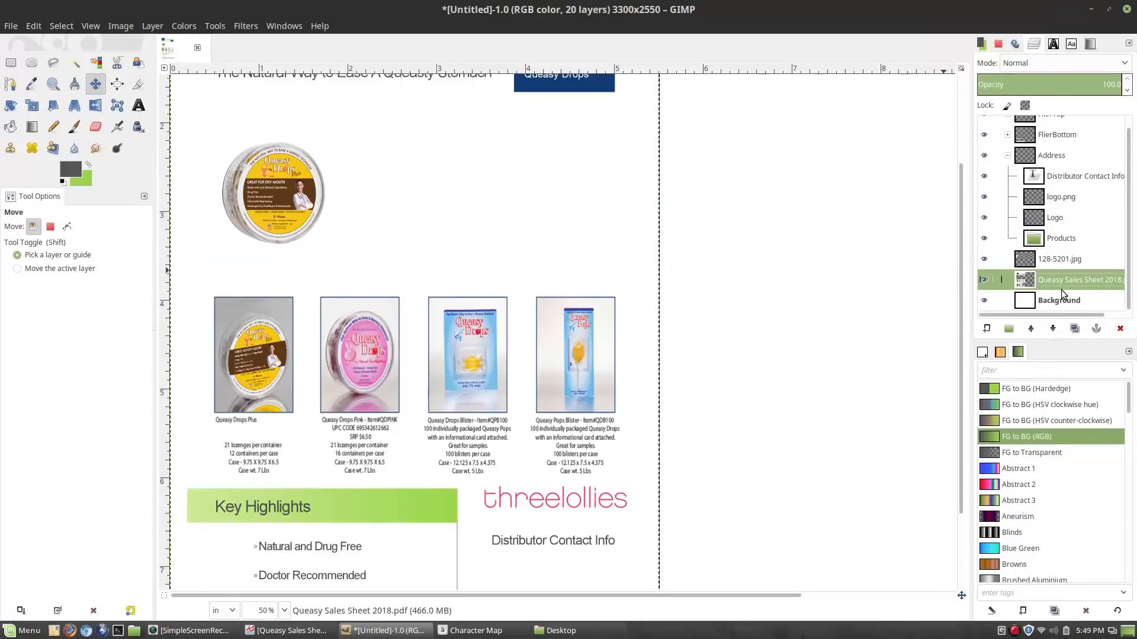
# Step: Draw a rectangular selection around the 128-5201.jpg picture and extend its lower-right corner slightly past the picture, making it about 458 × 447 px
pyautogui.click(1059, 259)
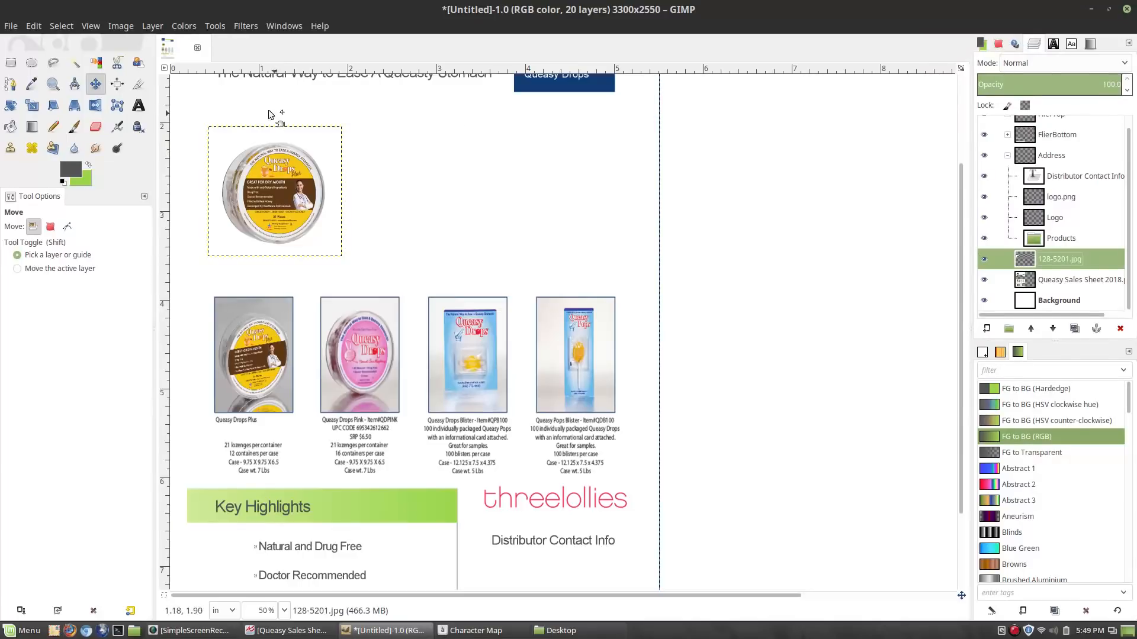
pyautogui.click(11, 62)
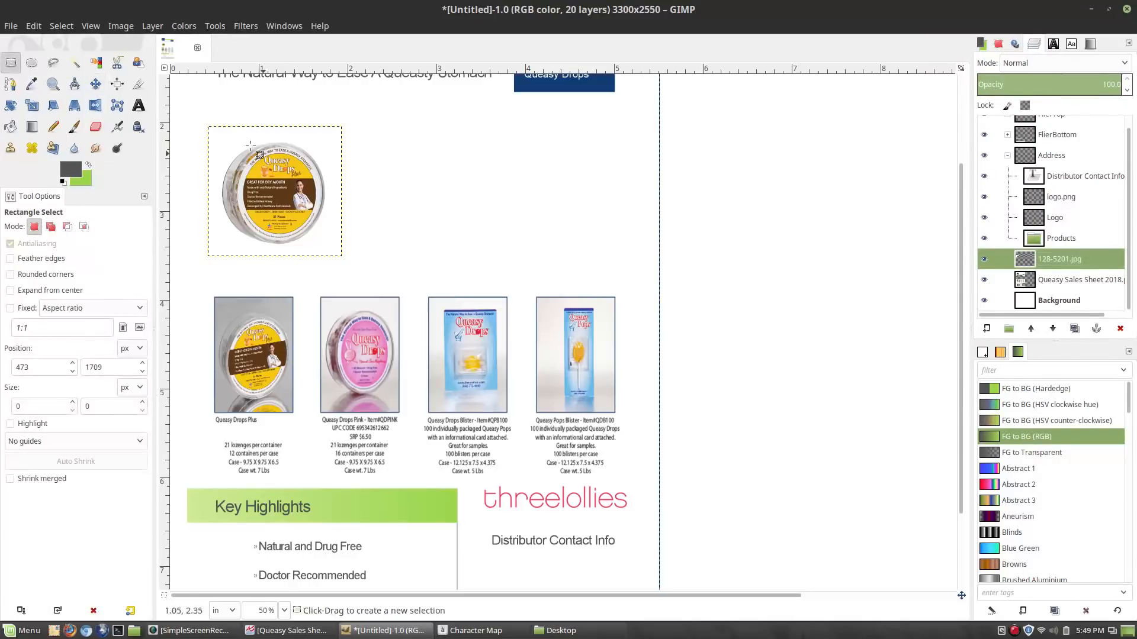
pyautogui.scroll(4, 201, 125)
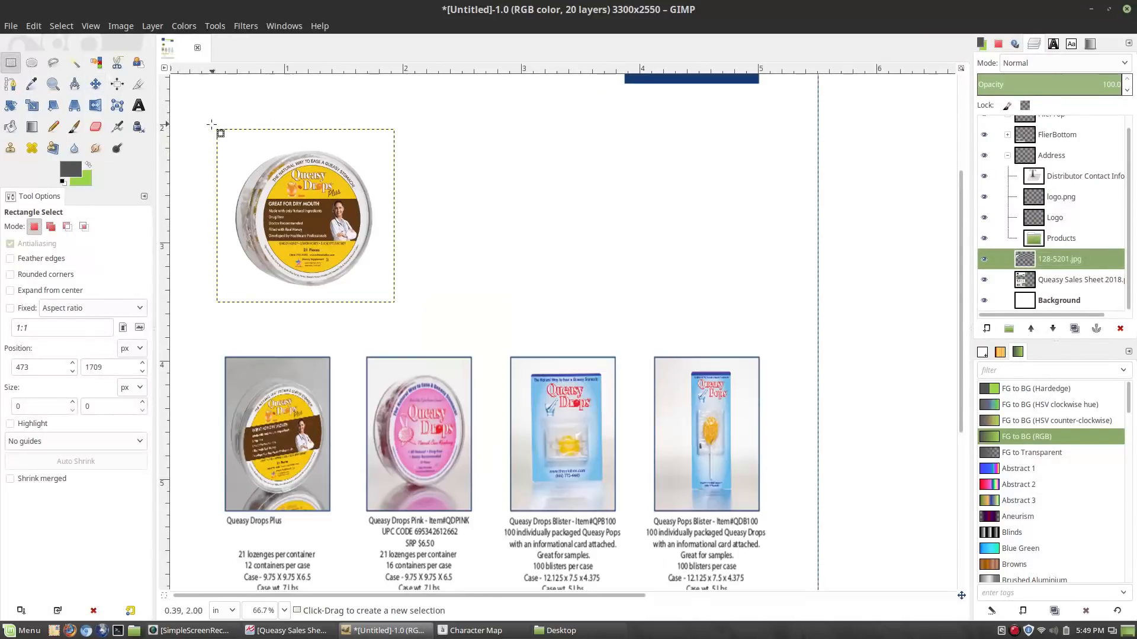
pyautogui.scroll(1, 225, 137)
pyautogui.moveTo(227, 137); pyautogui.dragTo(697, 522)
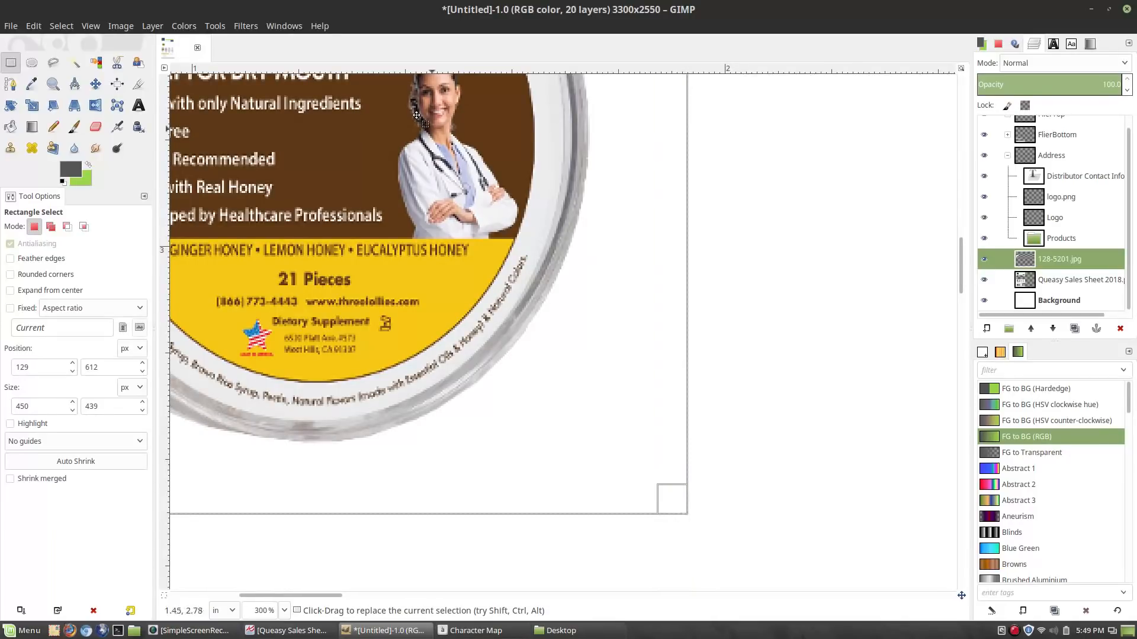
pyautogui.moveTo(676, 492); pyautogui.dragTo(677, 505)
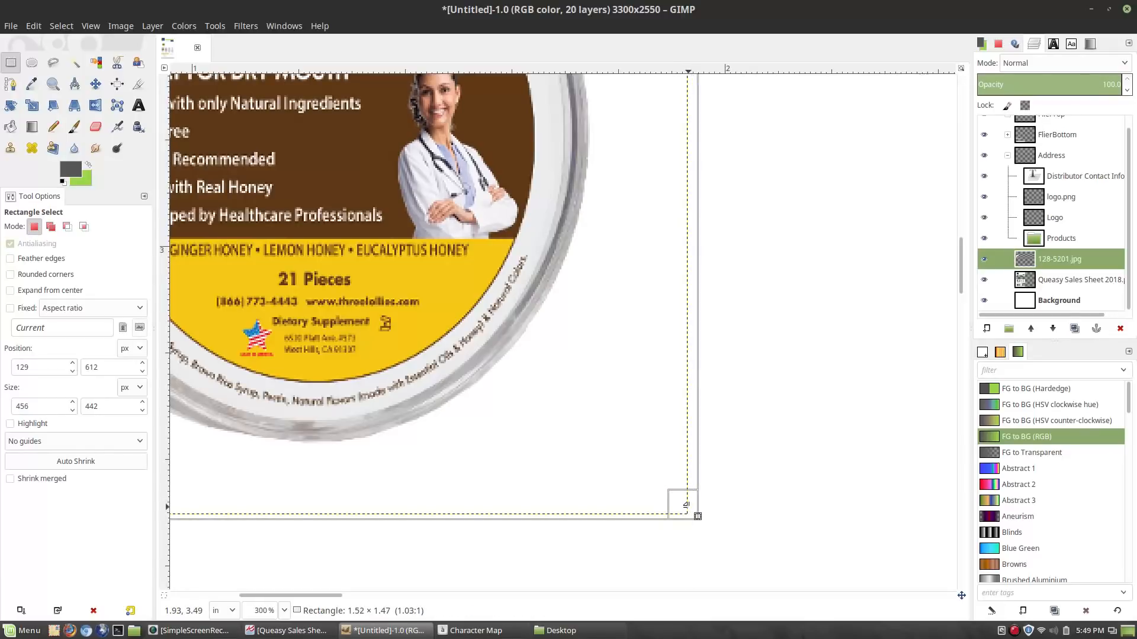
pyautogui.moveTo(691, 504); pyautogui.dragTo(691, 508)
pyautogui.moveTo(691, 510); pyautogui.dragTo(689, 512)
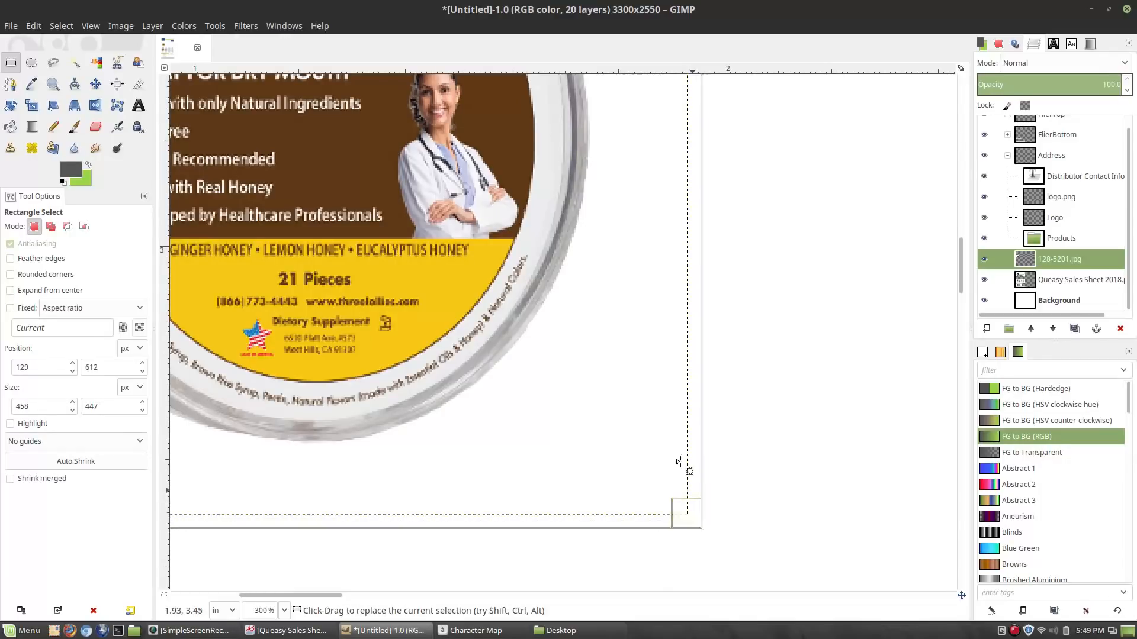
# Step: Extend the selection slightly past the picture's top and left edges, to 466 × 456 px at position 121, 603
pyautogui.scroll(10, 681, 473)
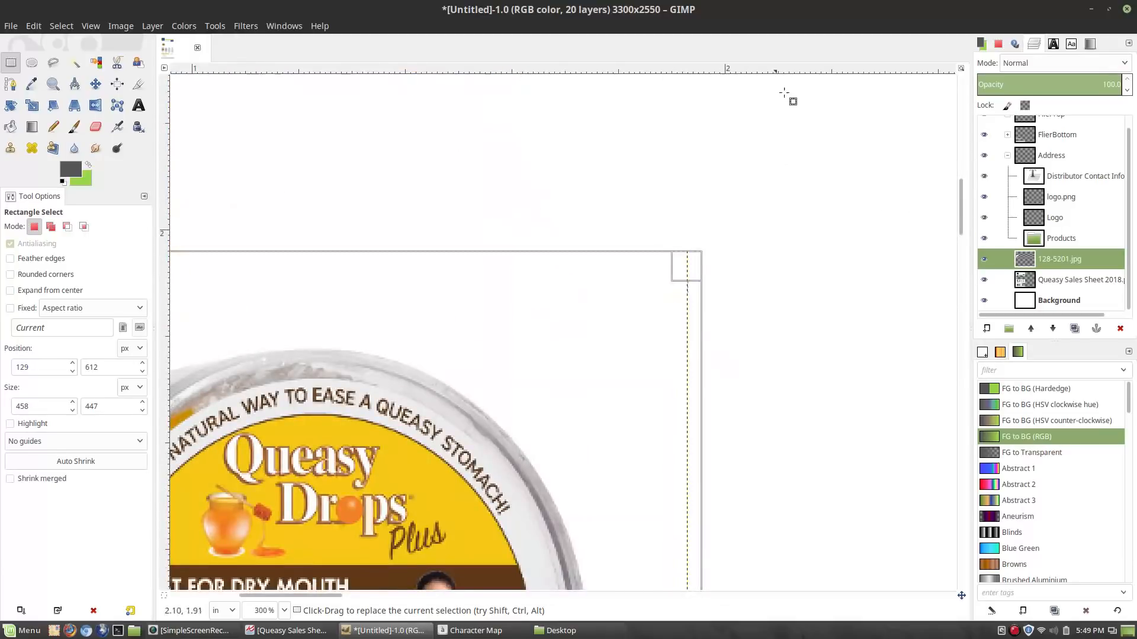
pyautogui.moveTo(690, 262); pyautogui.dragTo(689, 245)
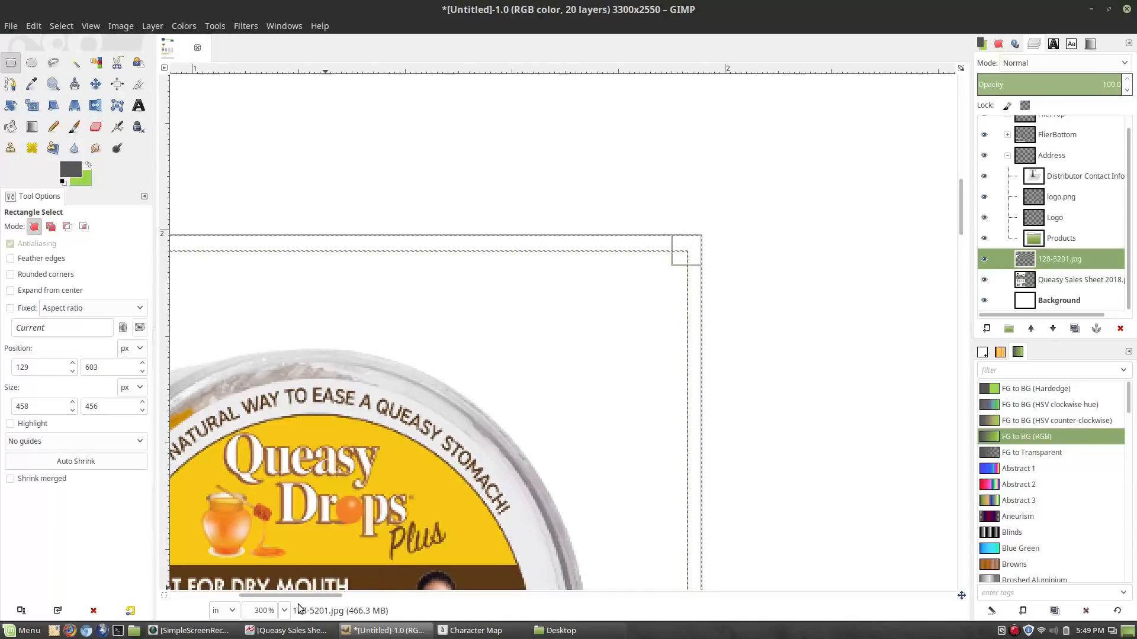
pyautogui.moveTo(306, 595); pyautogui.dragTo(246, 571)
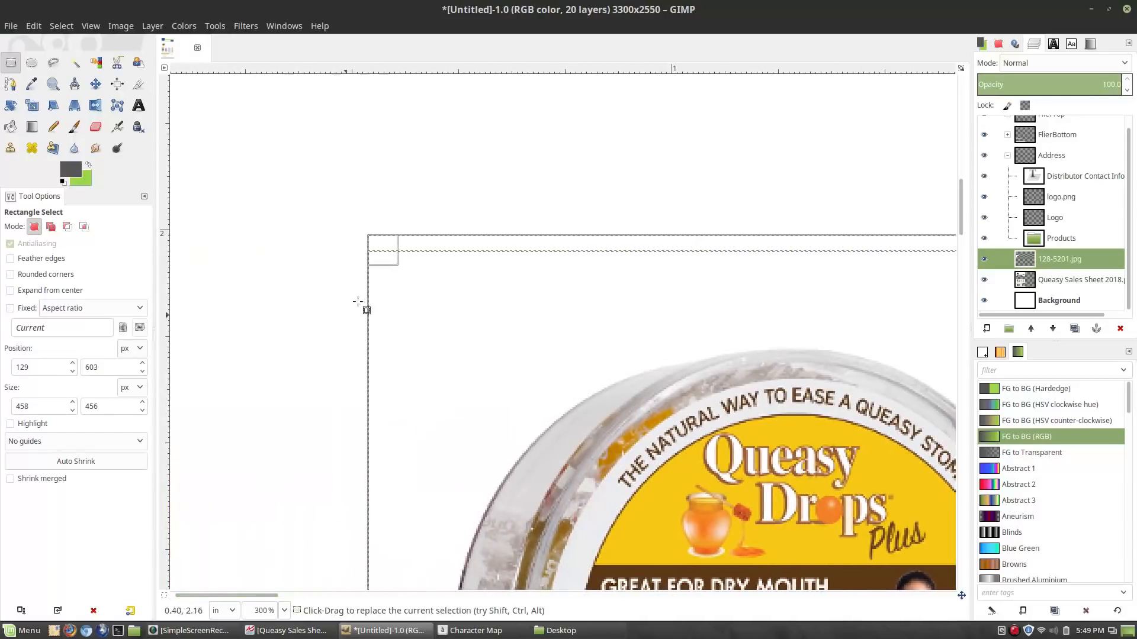
pyautogui.moveTo(381, 254); pyautogui.dragTo(357, 240)
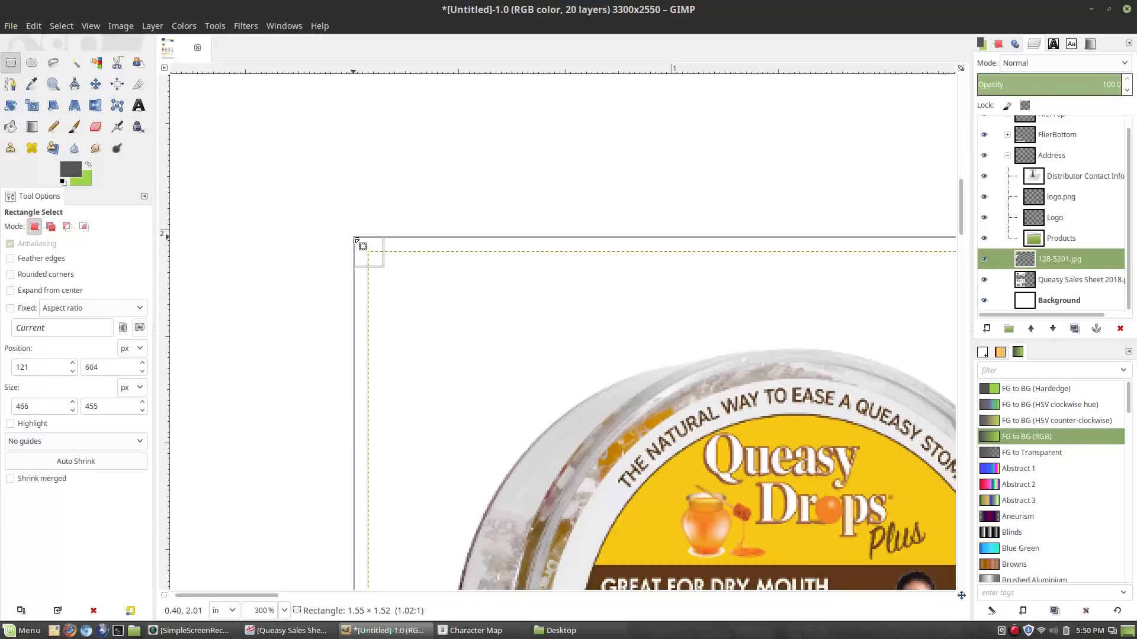
pyautogui.moveTo(357, 240); pyautogui.dragTo(357, 239)
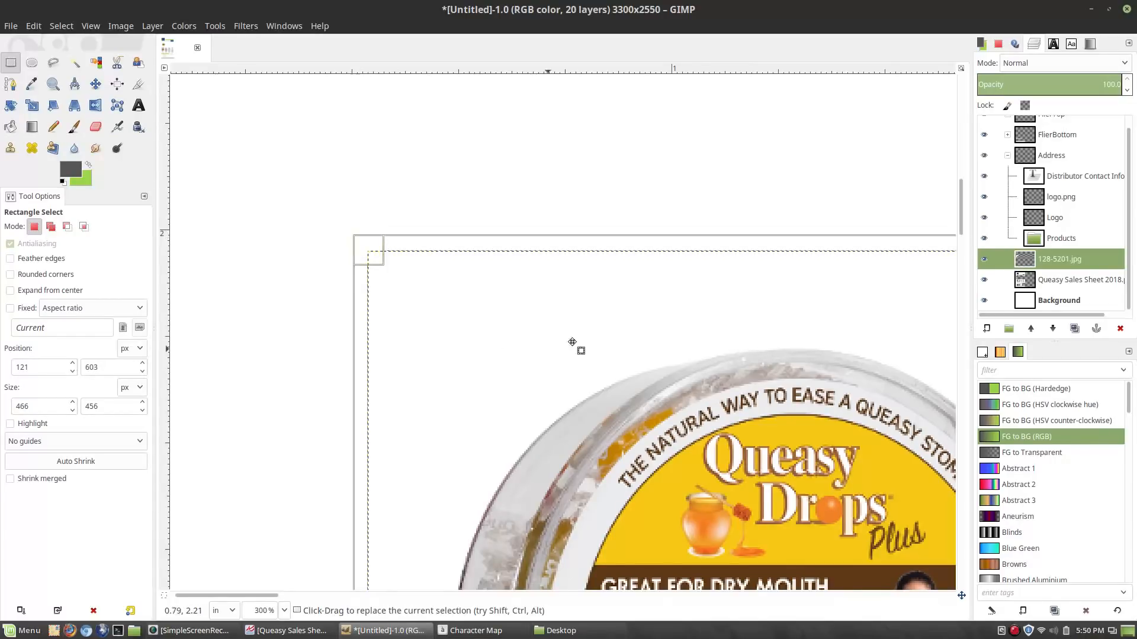
# Step: Create a new transparent 3300 × 2550 px layer named Devel-box above the 128-5201.jpg layer
pyautogui.scroll(-3, 568, 345)
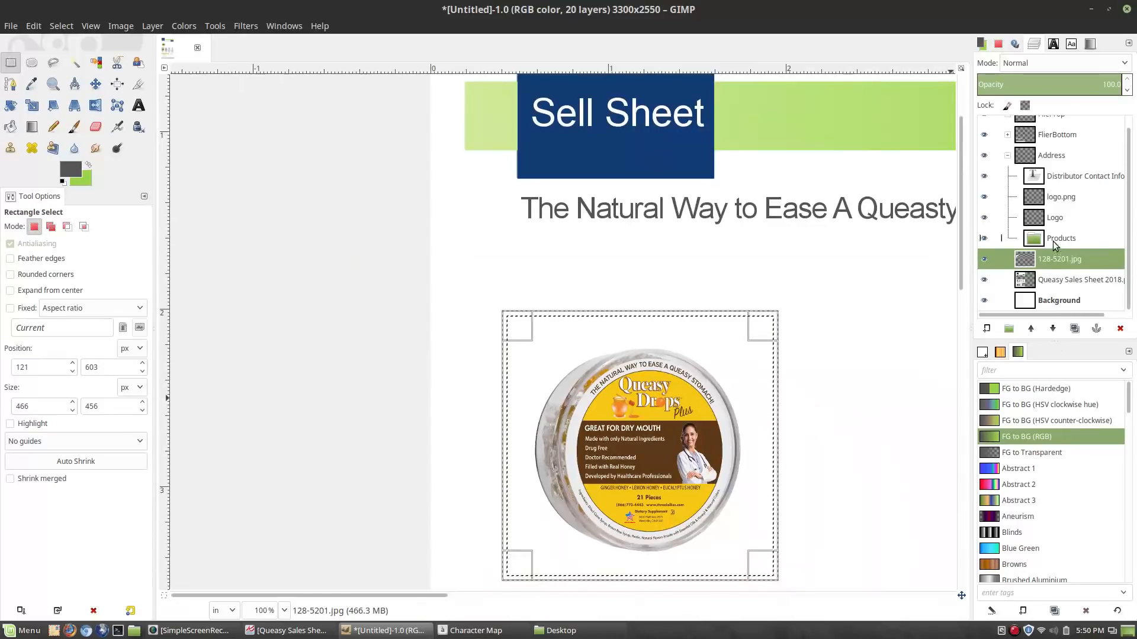
pyautogui.click(158, 27)
pyautogui.click(169, 41)
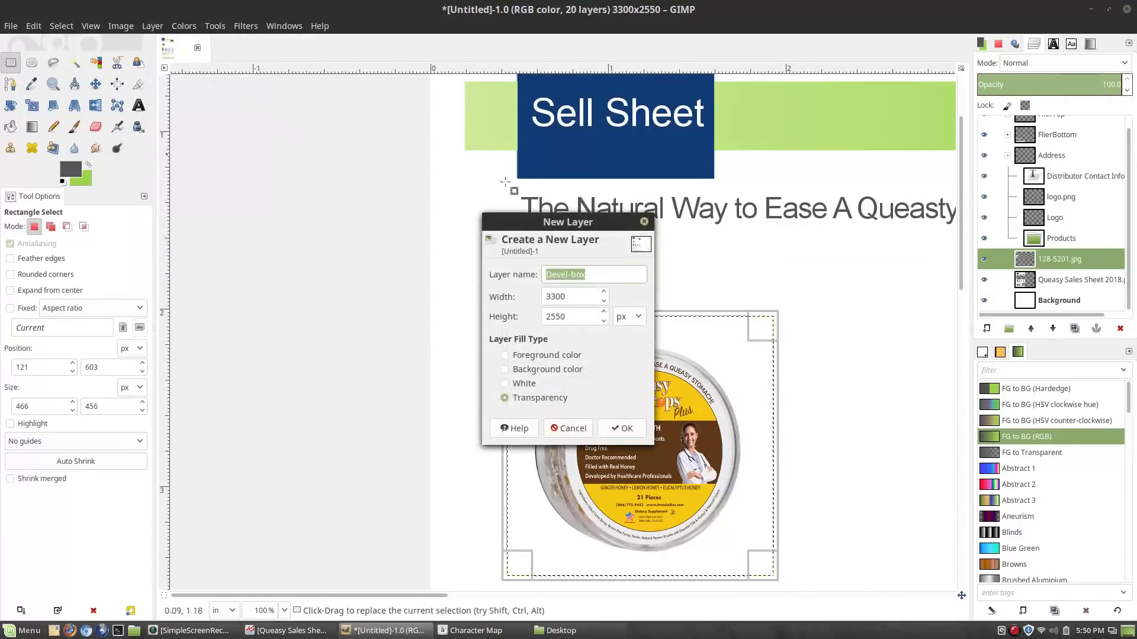
pyautogui.click(634, 428)
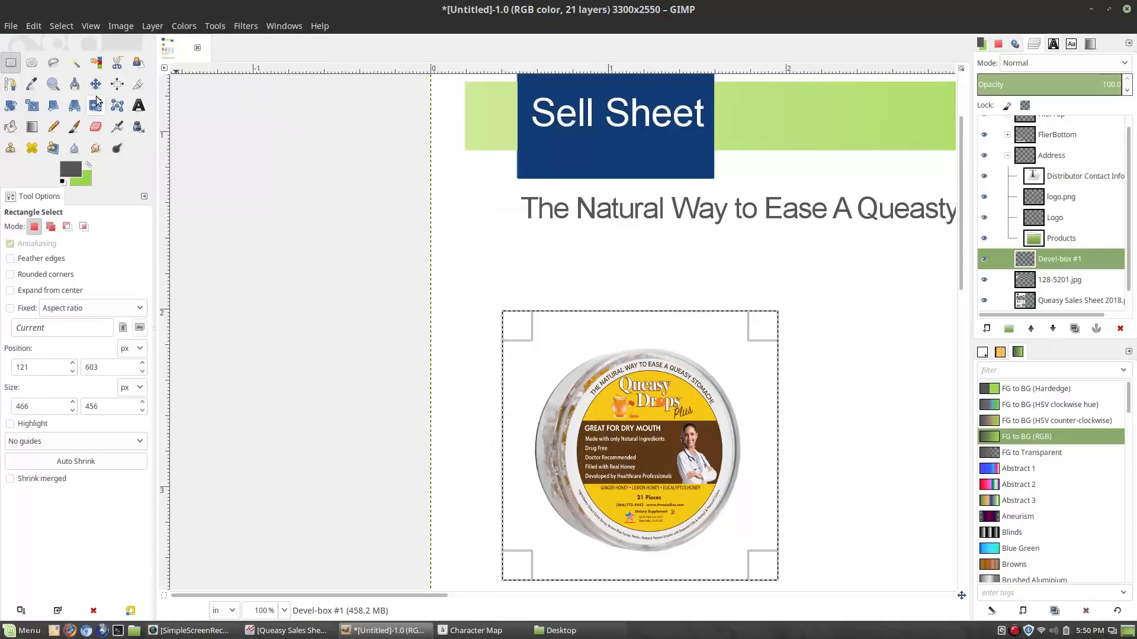
# Step: Set the foreground color to dark blue 123c75 and fill the rectangular selection on the new layer with it
pyautogui.click(71, 170)
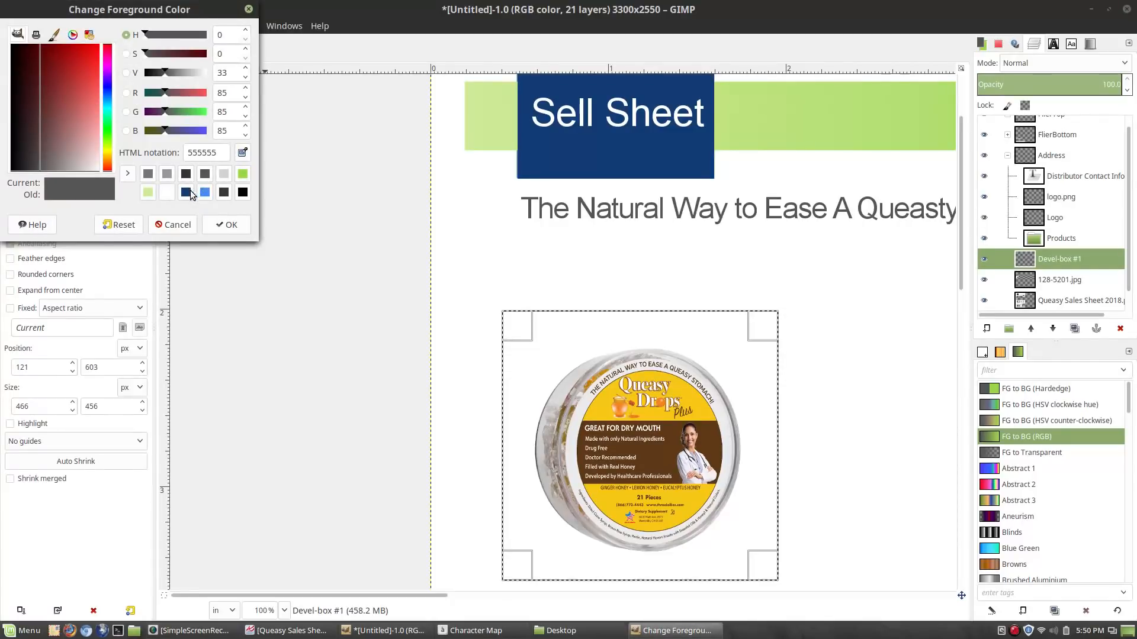
pyautogui.click(185, 192)
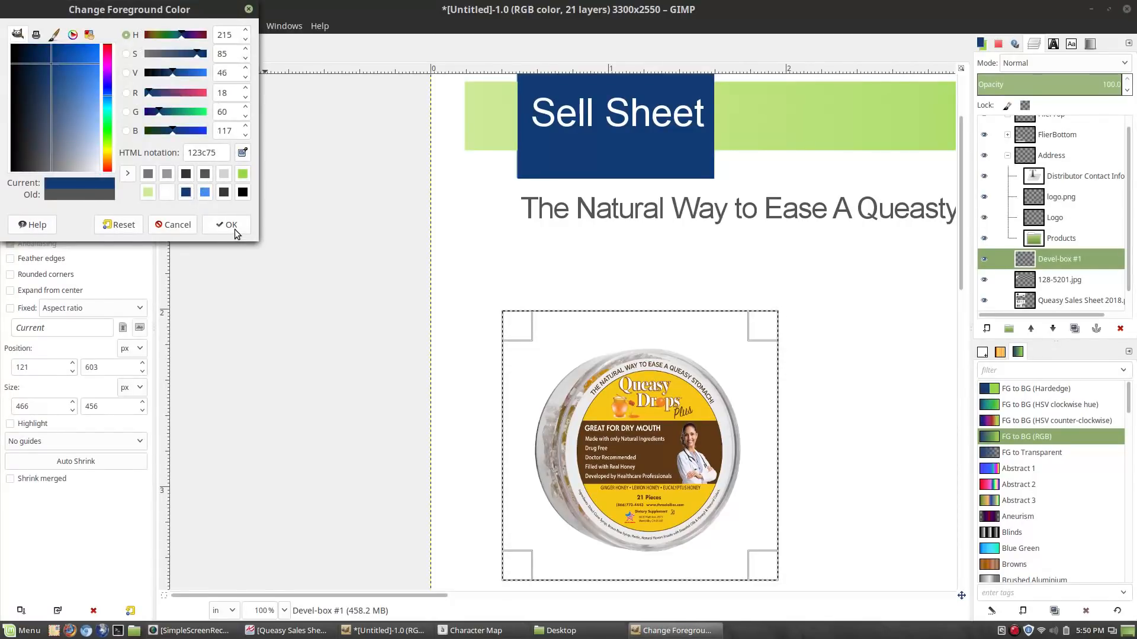
pyautogui.click(230, 225)
pyautogui.hotkey('shift', 'b')
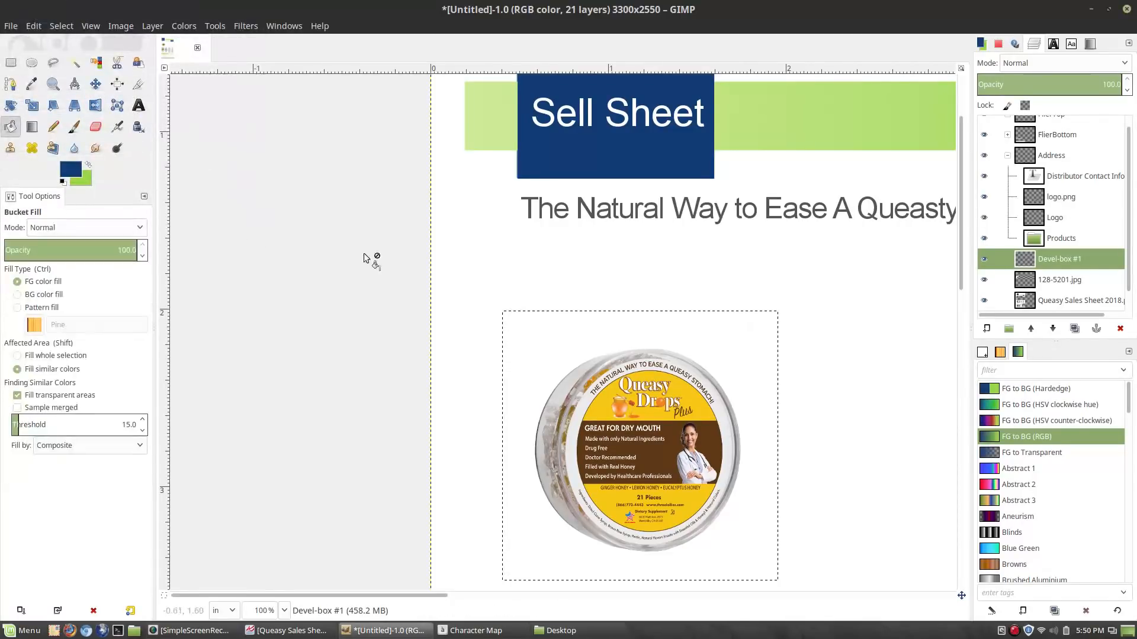
pyautogui.click(737, 388)
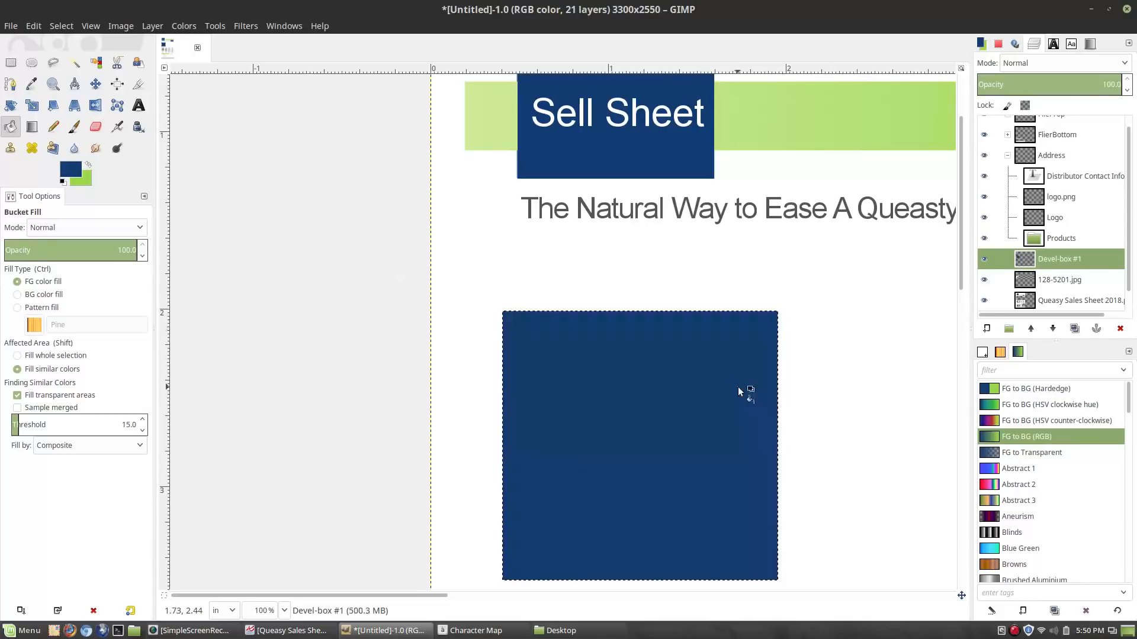
# Step: Place the Devel-box #1 layer below the 128-5201.jpg layer and link the two layers
pyautogui.moveTo(1082, 261); pyautogui.dragTo(1074, 286)
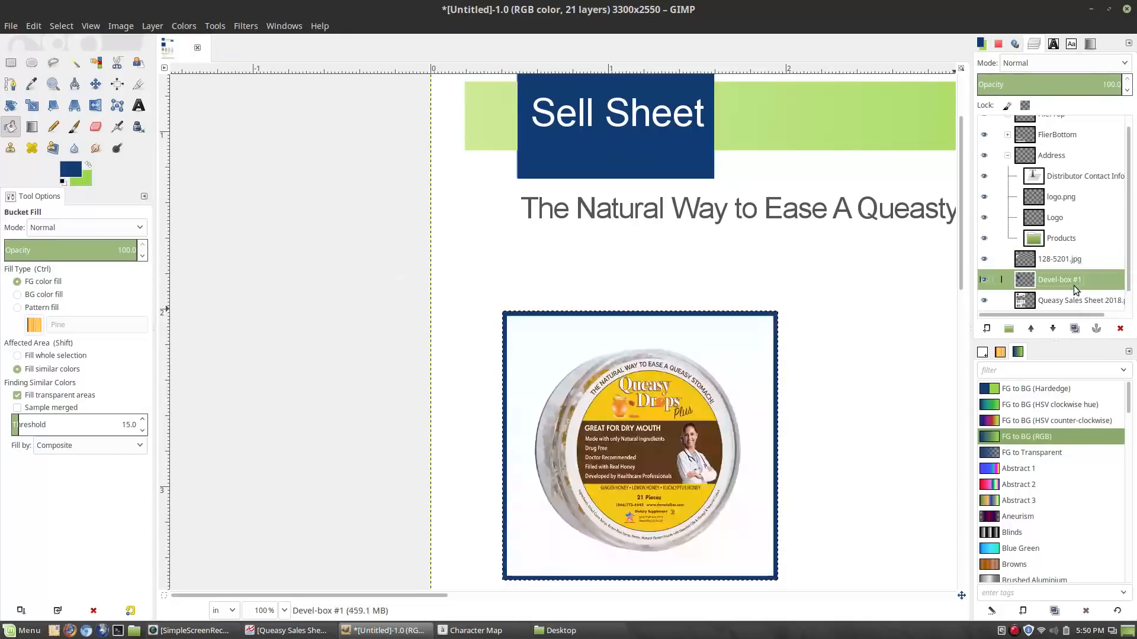
pyautogui.scroll(-3, 812, 322)
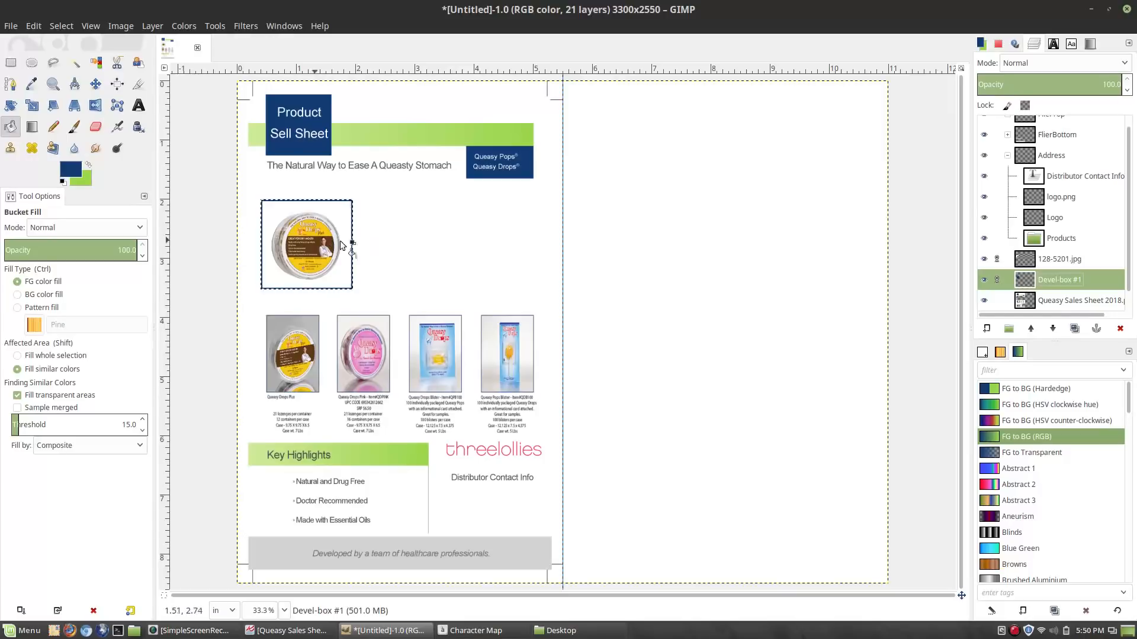
pyautogui.press('-')
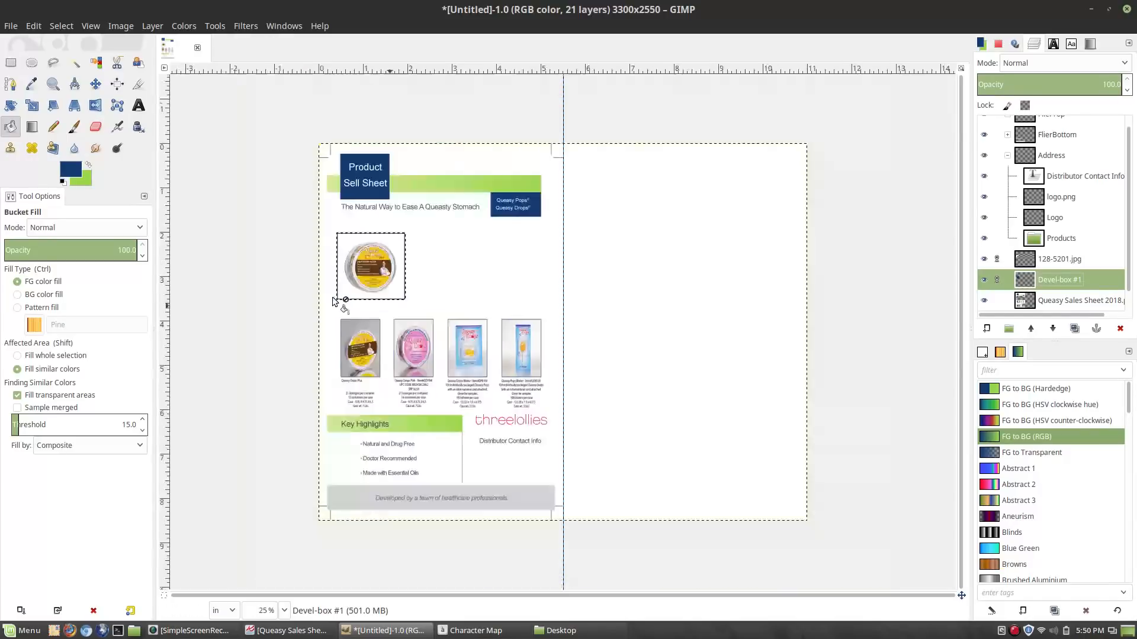
pyautogui.press('+')
pyautogui.press('+')
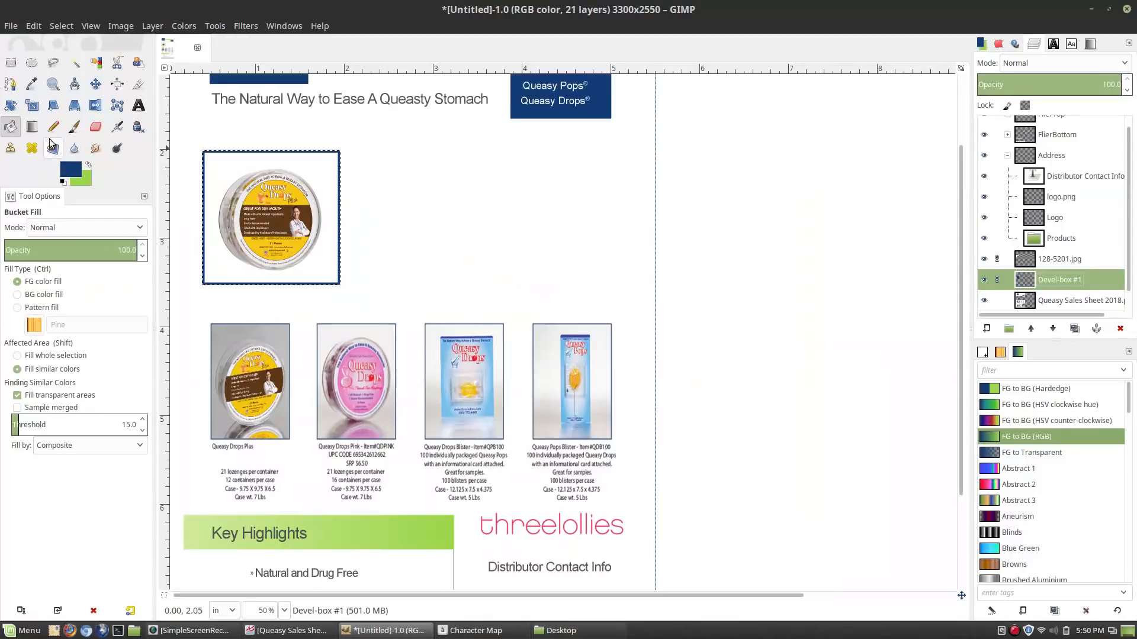
# Step: Try to move the linked picture and blue frame slightly up and to the left, and undo the move
pyautogui.click(95, 83)
pyautogui.moveTo(279, 214); pyautogui.dragTo(268, 208)
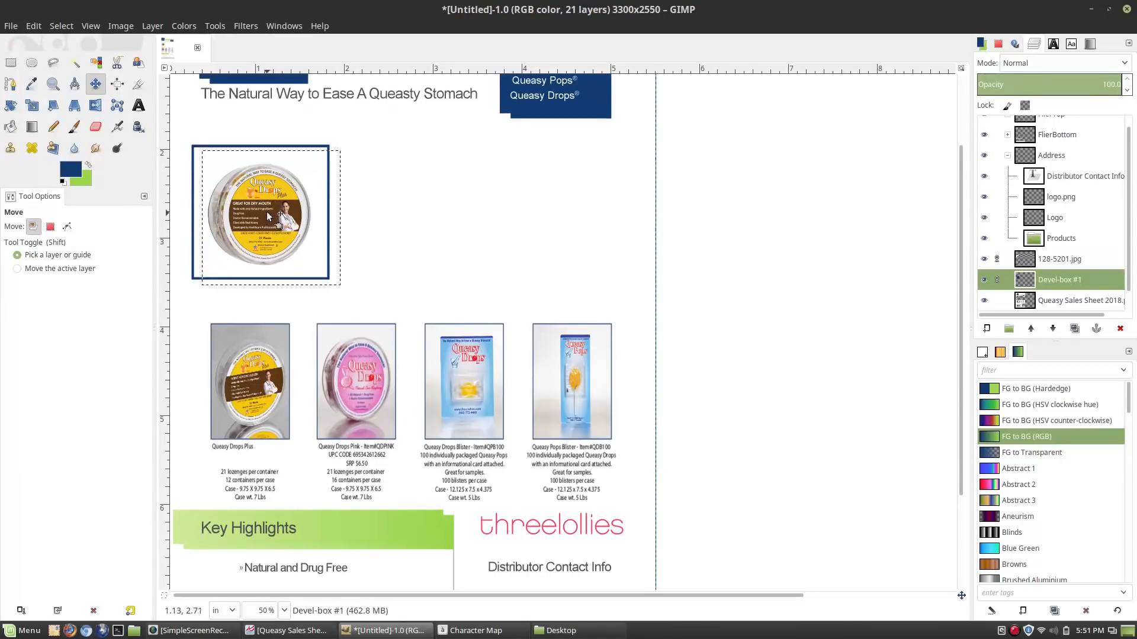
pyautogui.hotkey('ctrl', 'z')
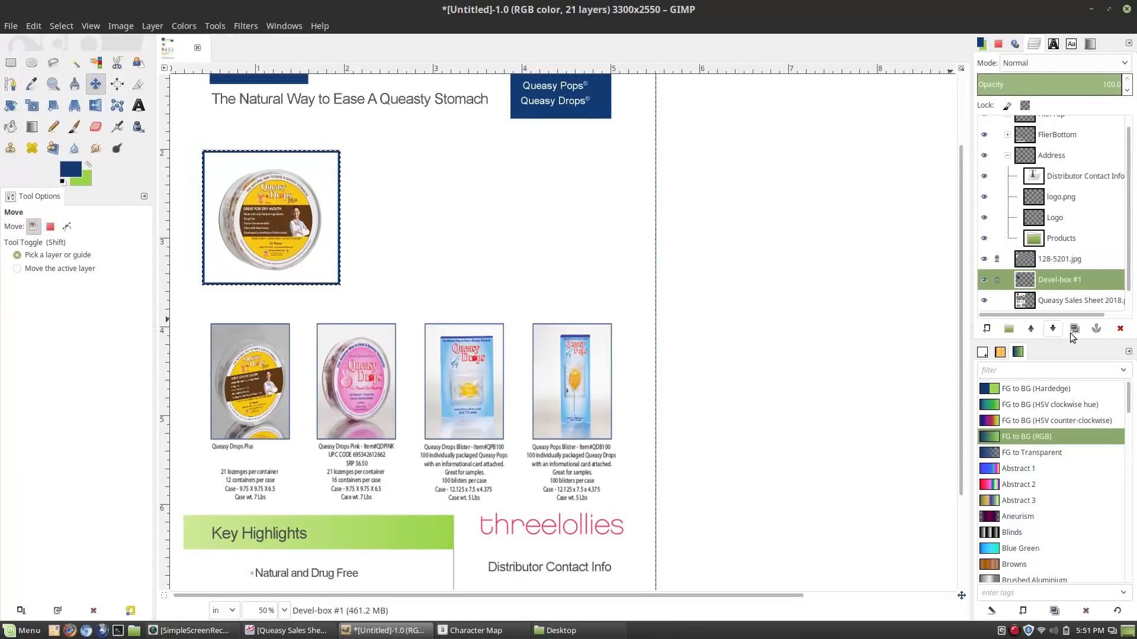
# Step: Clear the selection and shift the linked picture and blue frame slightly to the right
pyautogui.click(1066, 259)
pyautogui.click(1058, 281)
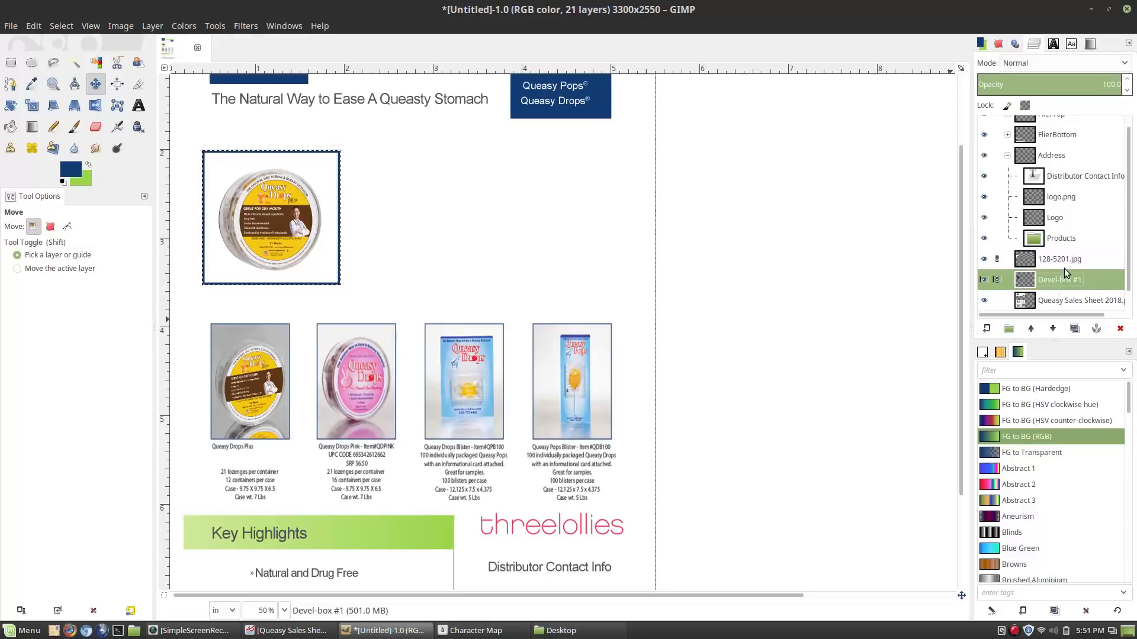
pyautogui.click(1055, 259)
pyautogui.click(1060, 281)
pyautogui.moveTo(275, 219)
pyautogui.mouseDown()
pyautogui.moveTo(286, 219)
pyautogui.moveTo(274, 215)
pyautogui.mouseUp()
pyautogui.hotkey('ctrl', 'z')
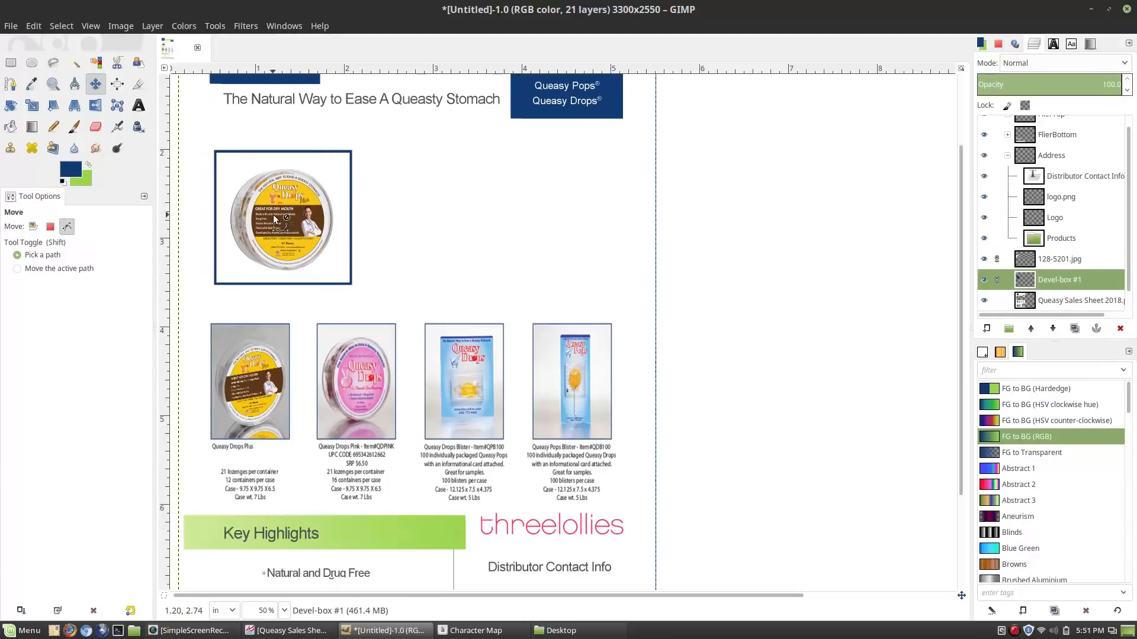
# Step: Unlink the 128-5201.jpg and Devel-box #1 layers and the linked layers inside the FlierTop group
pyautogui.scroll(1, 1070, 234)
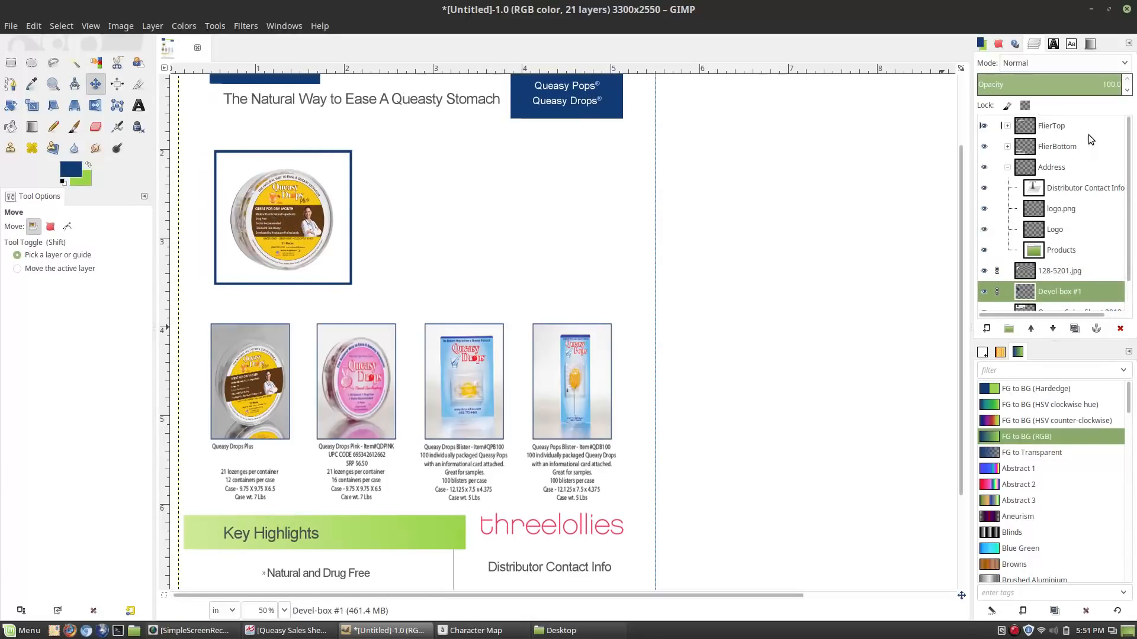
pyautogui.click(996, 272)
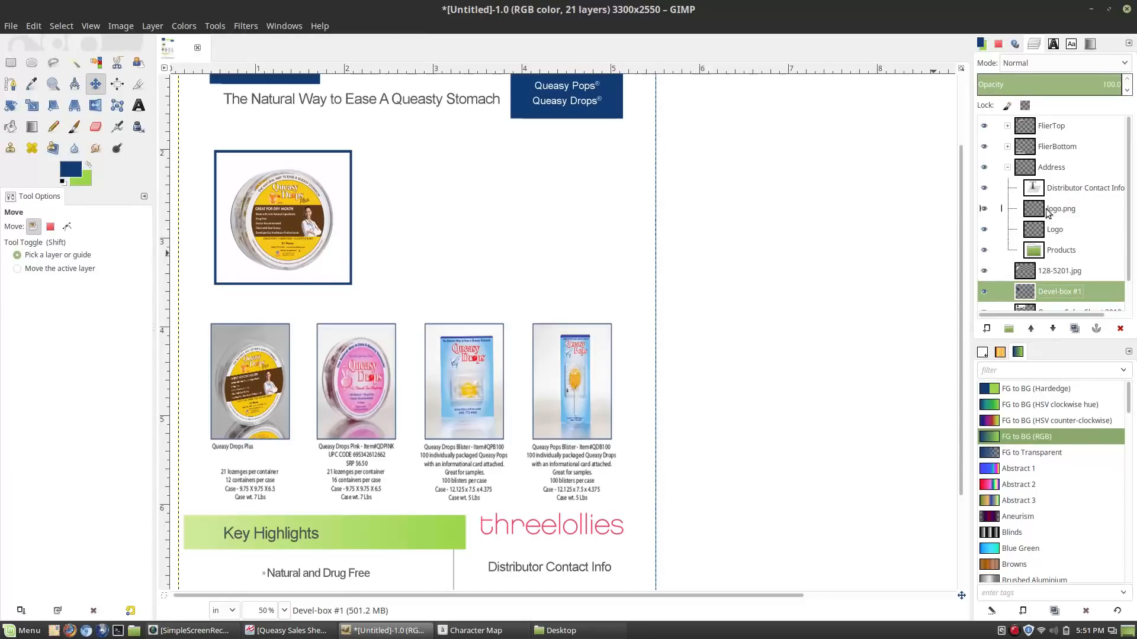
pyautogui.click(1006, 129)
pyautogui.click(1007, 126)
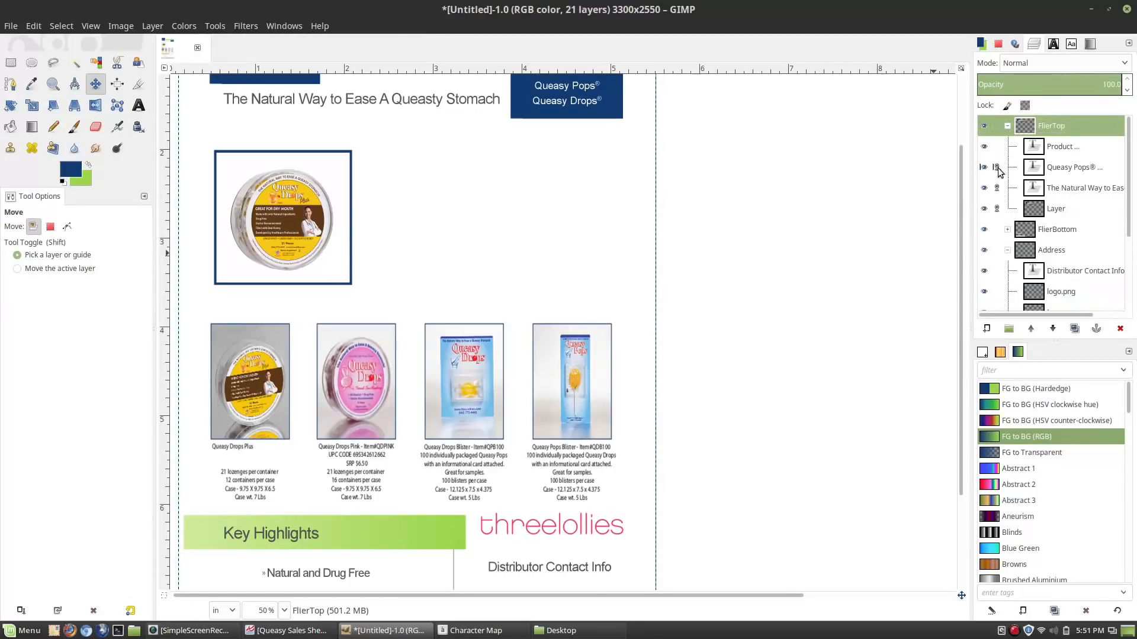
pyautogui.click(1007, 126)
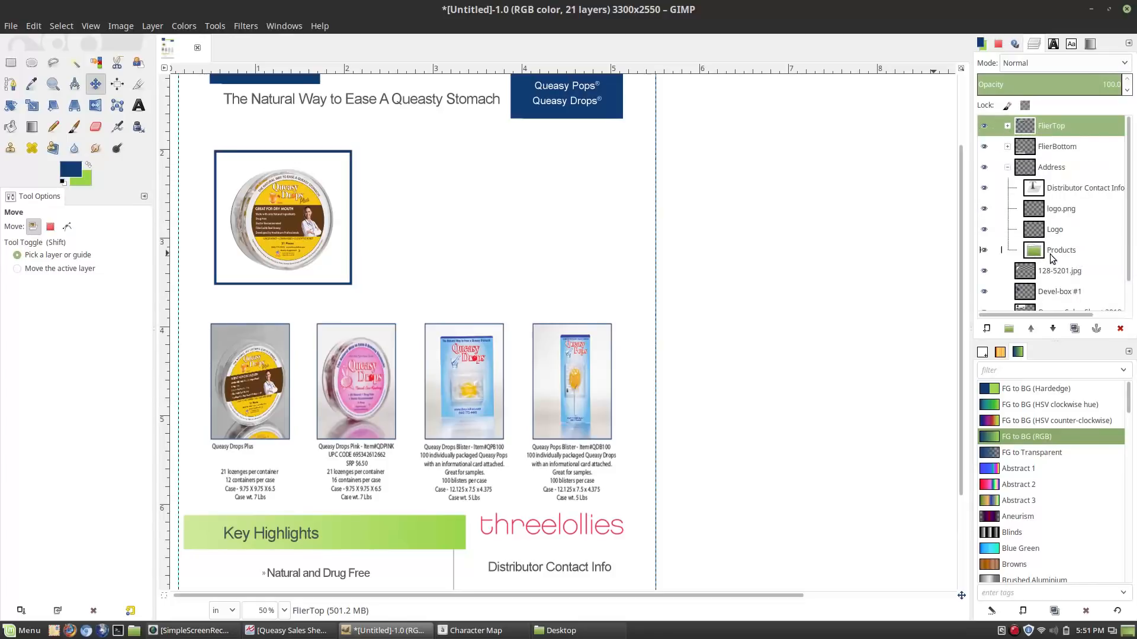
# Step: Move the 128-5201.jpg and Devel-box #1 layers into the Address group below the Products layer
pyautogui.moveTo(1051, 276)
pyautogui.mouseDown()
pyautogui.moveTo(1061, 263)
pyautogui.moveTo(1069, 283)
pyautogui.moveTo(1043, 287)
pyautogui.moveTo(1069, 283)
pyautogui.moveTo(1056, 271)
pyautogui.mouseUp()
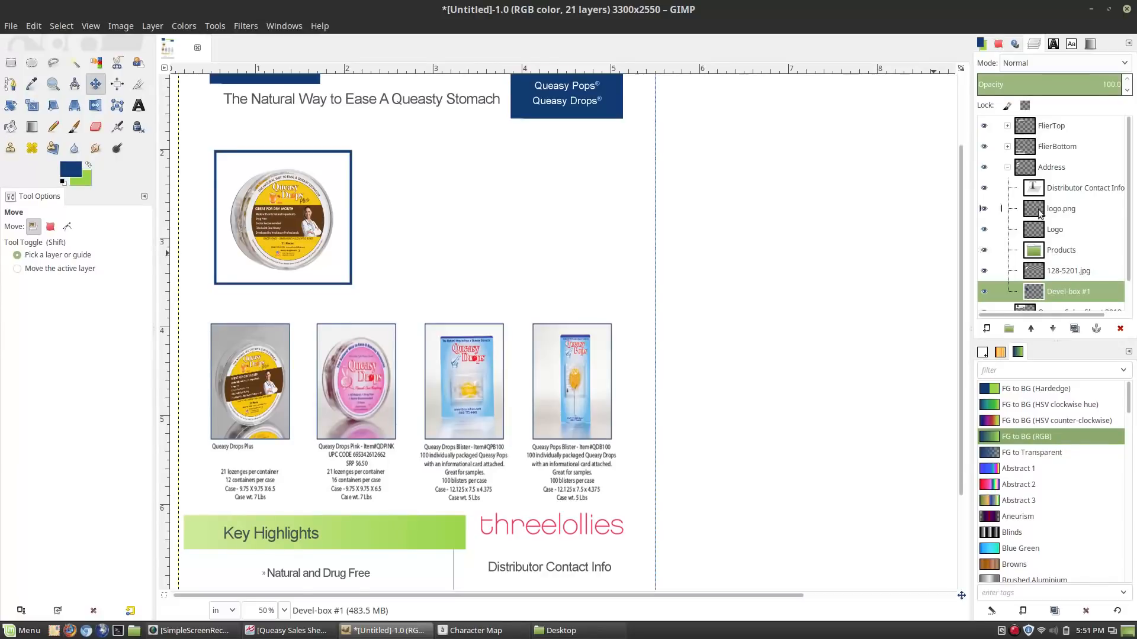
# Step: Move the Products layer group out of the Address group to sit directly below it
pyautogui.moveTo(1045, 247); pyautogui.dragTo(1005, 285)
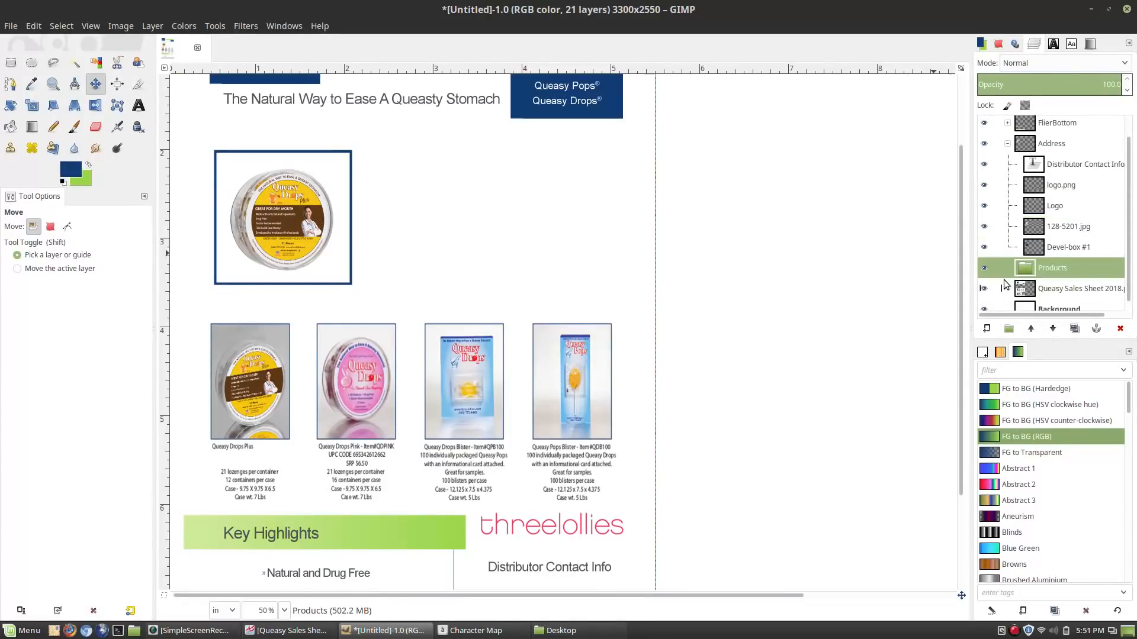
pyautogui.click(1006, 144)
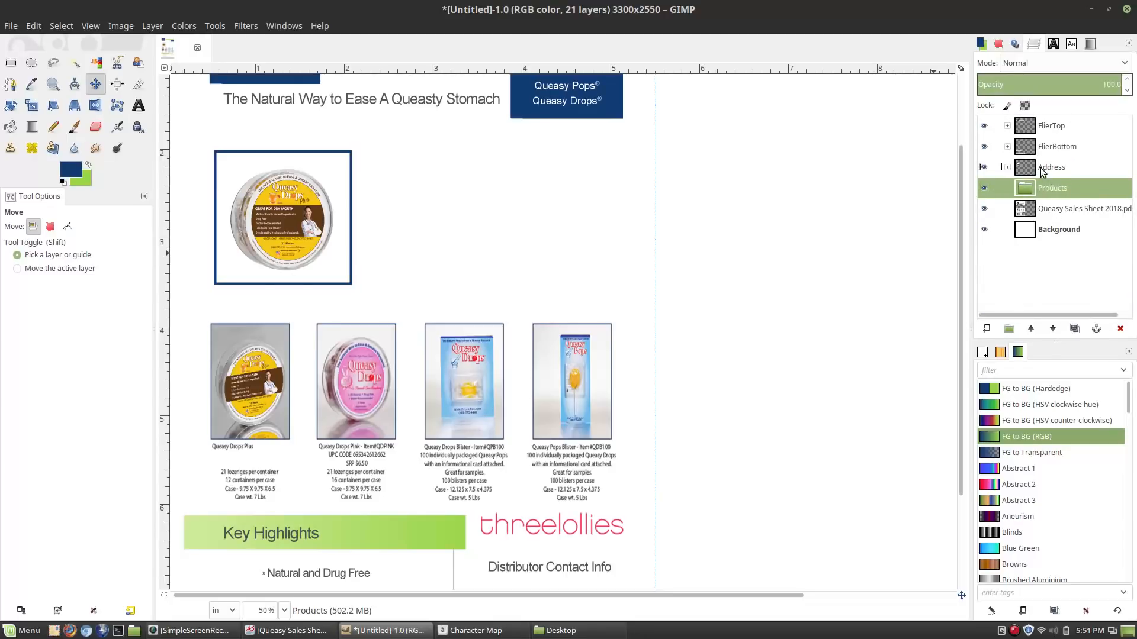
pyautogui.click(1007, 167)
# Step: Move the 128-5201.jpg and Devel-box #1 layers from the Address group into the Products group, keeping the picture above the box
pyautogui.scroll(-1, 1073, 181)
pyautogui.moveTo(1055, 219); pyautogui.dragTo(1054, 264)
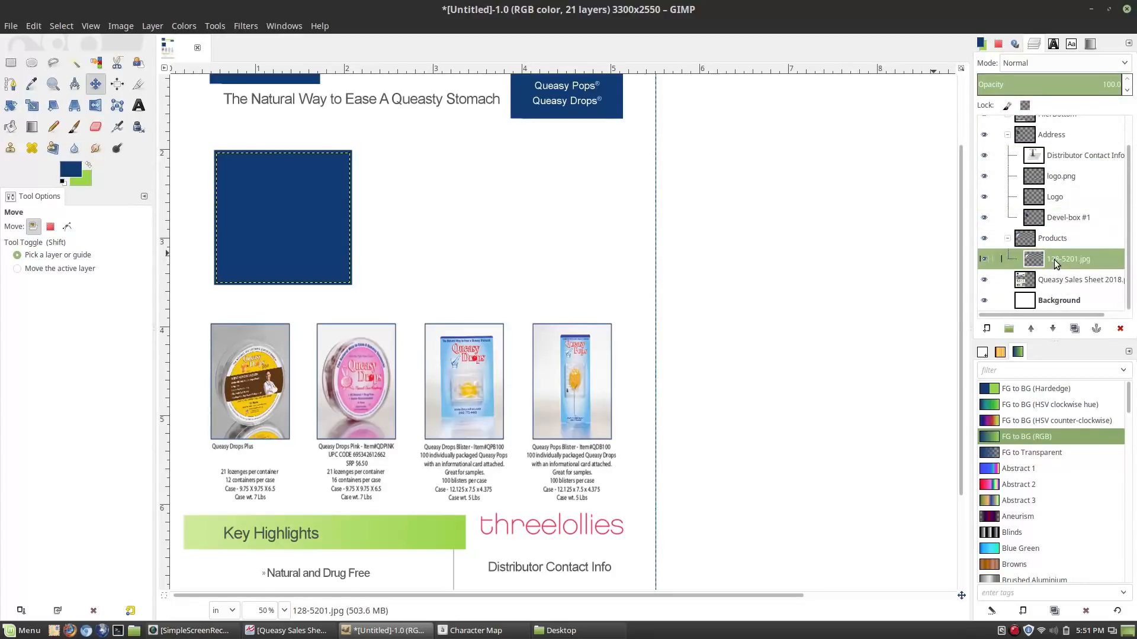
pyautogui.click(1042, 218)
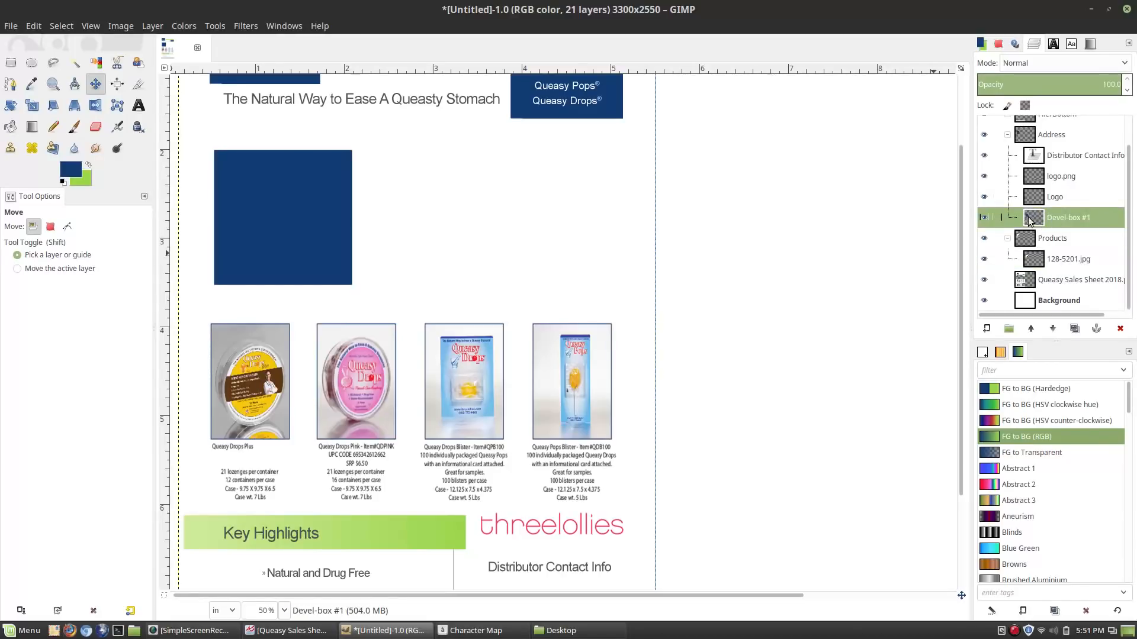
pyautogui.click(1037, 243)
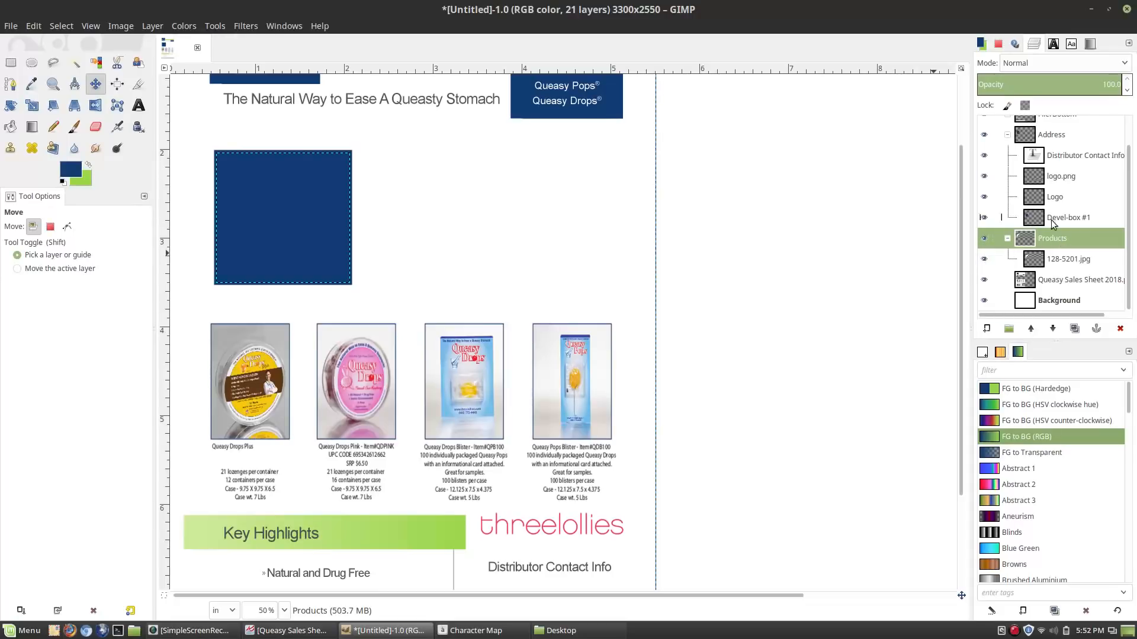
pyautogui.click(985, 218)
pyautogui.moveTo(1065, 222); pyautogui.dragTo(1068, 264)
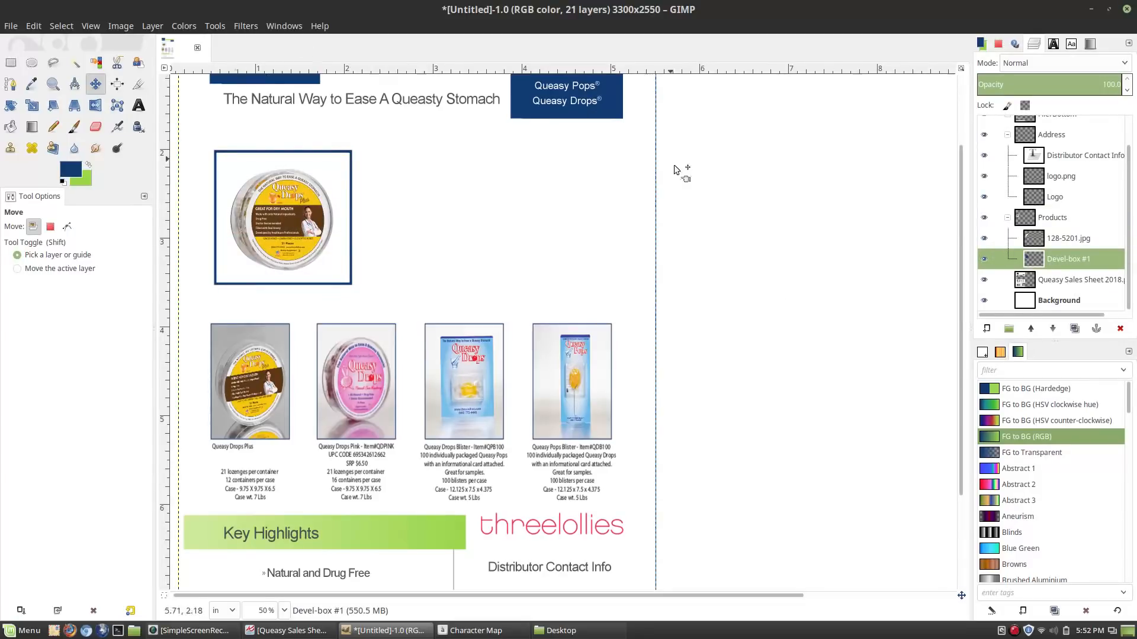
# Step: Try to shift the framed product picture with the Products group selected, and undo the move
pyautogui.click(1056, 219)
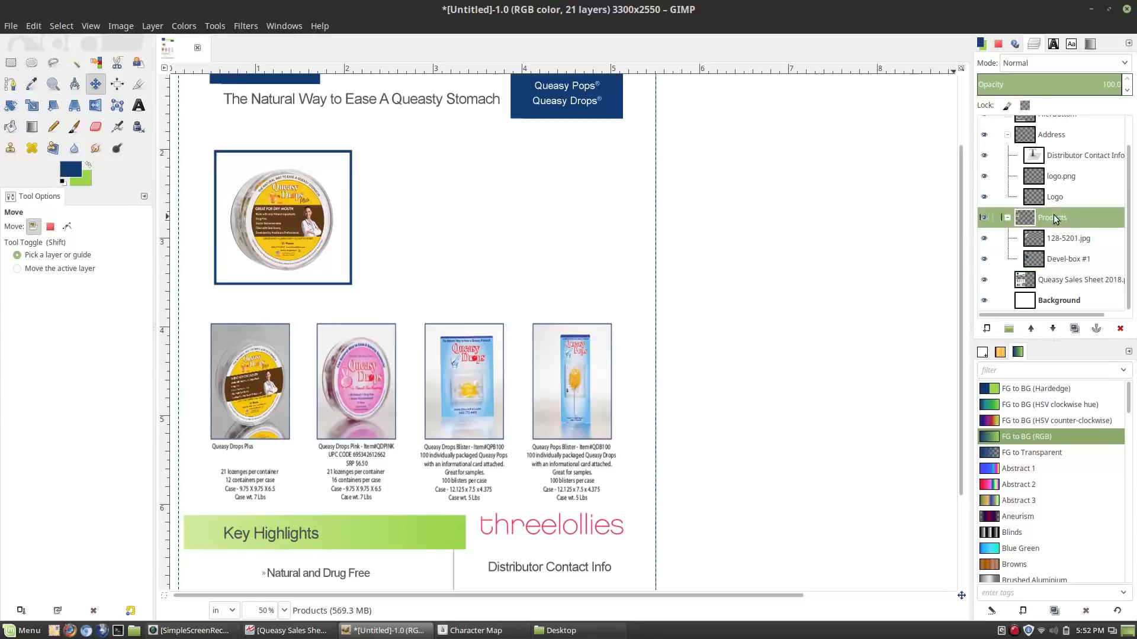
pyautogui.moveTo(298, 219)
pyautogui.mouseDown()
pyautogui.moveTo(310, 221)
pyautogui.moveTo(290, 221)
pyautogui.mouseUp()
pyautogui.hotkey('ctrl', 'z')
pyautogui.hotkey('ctrl', 'z')
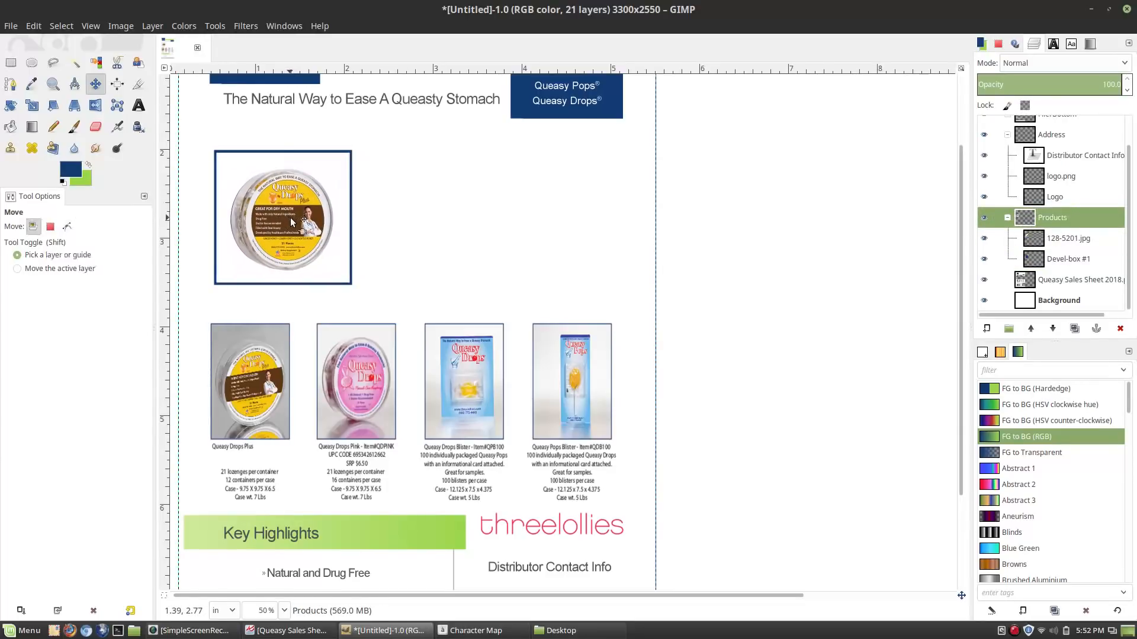
# Step: Link the Products group, shift the framed product picture slightly up and to the left, and unlink the group
pyautogui.click(997, 219)
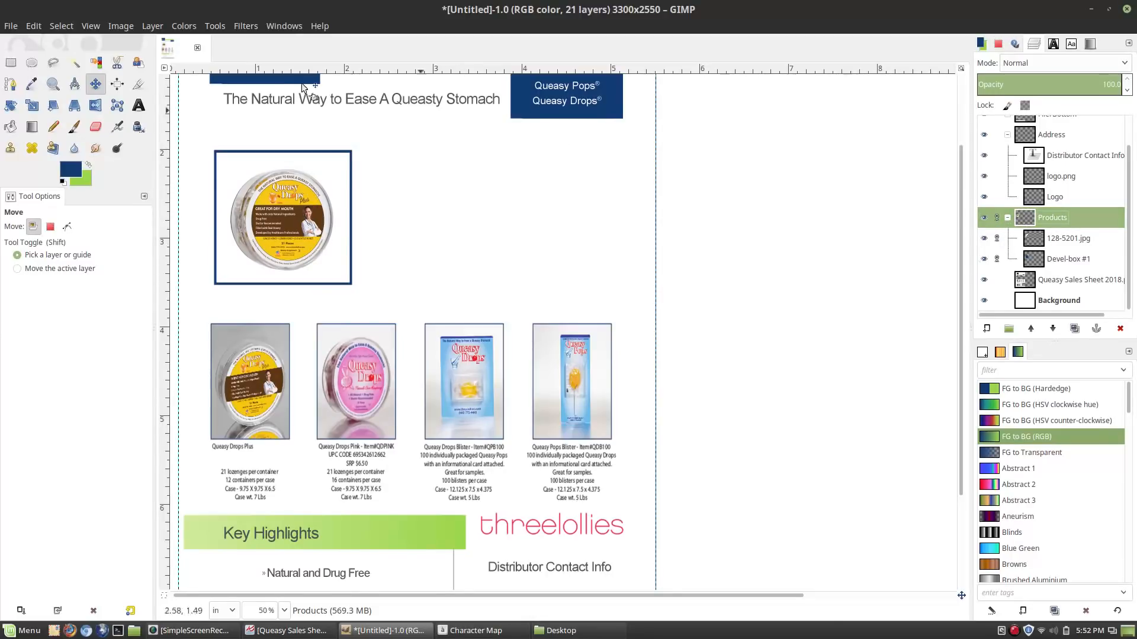
pyautogui.moveTo(290, 219); pyautogui.dragTo(272, 204)
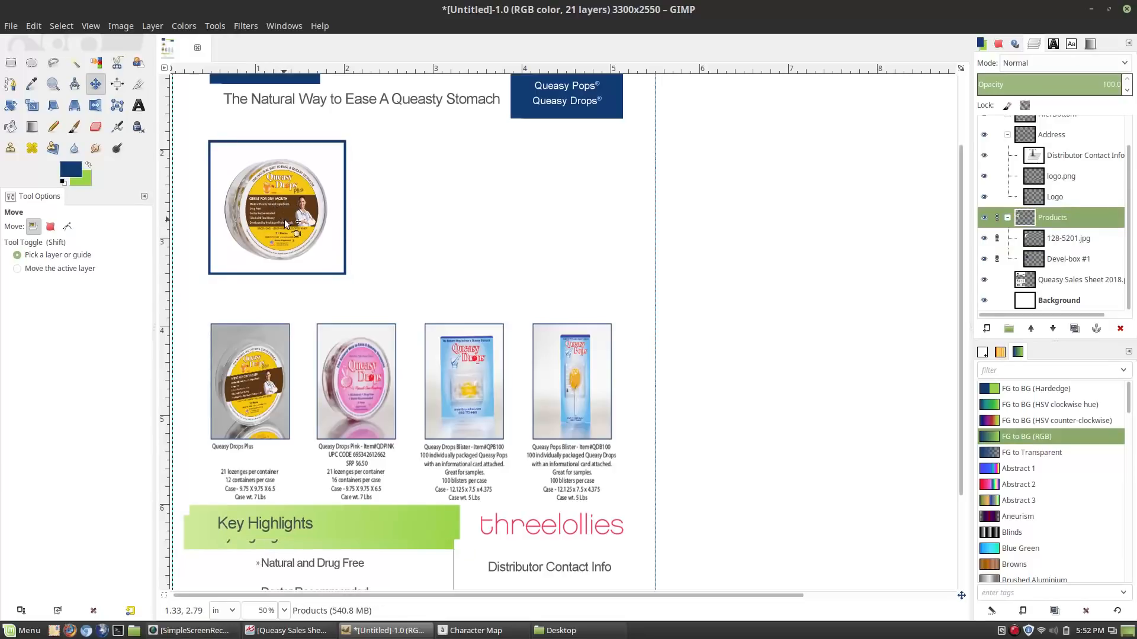
pyautogui.click(995, 223)
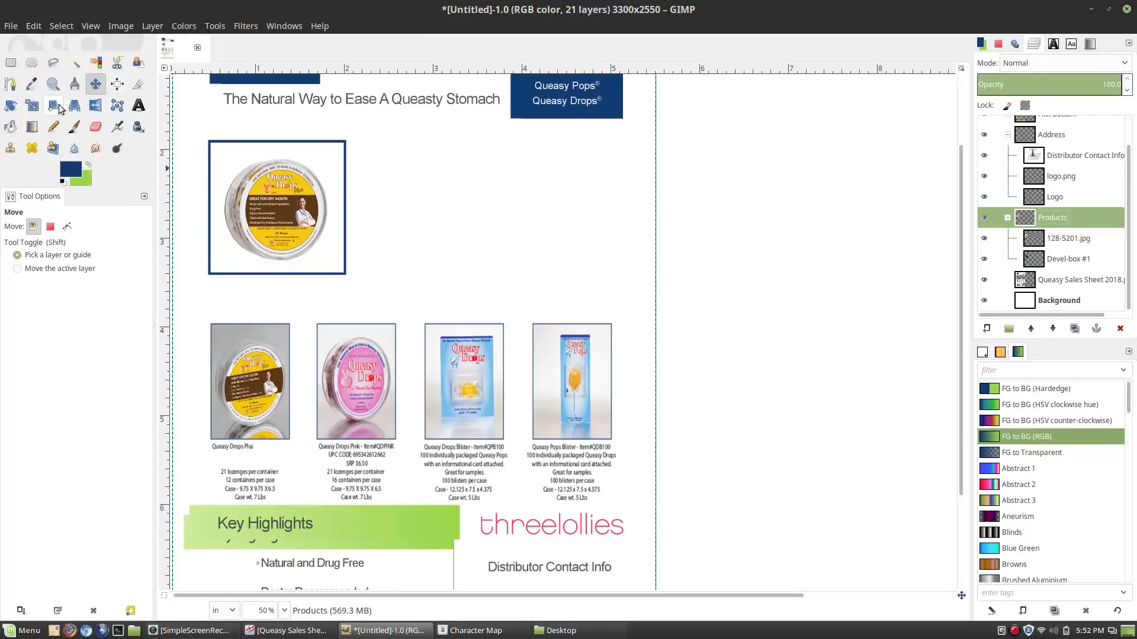
# Step: Set the Text tool's color to dark gray 333333
pyautogui.click(138, 105)
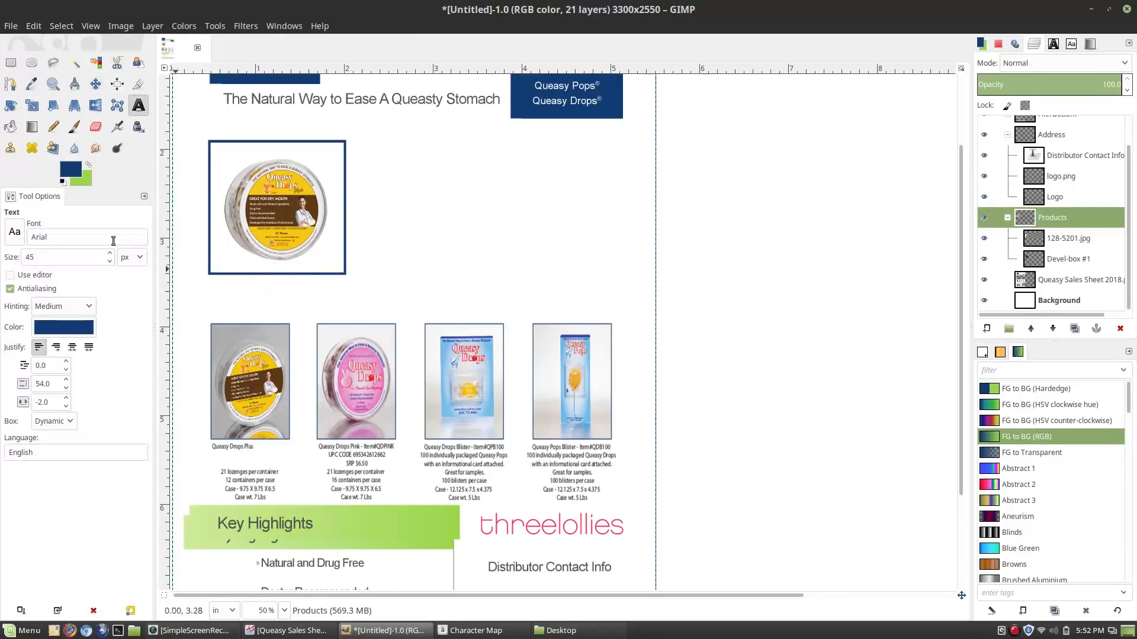
pyautogui.click(63, 329)
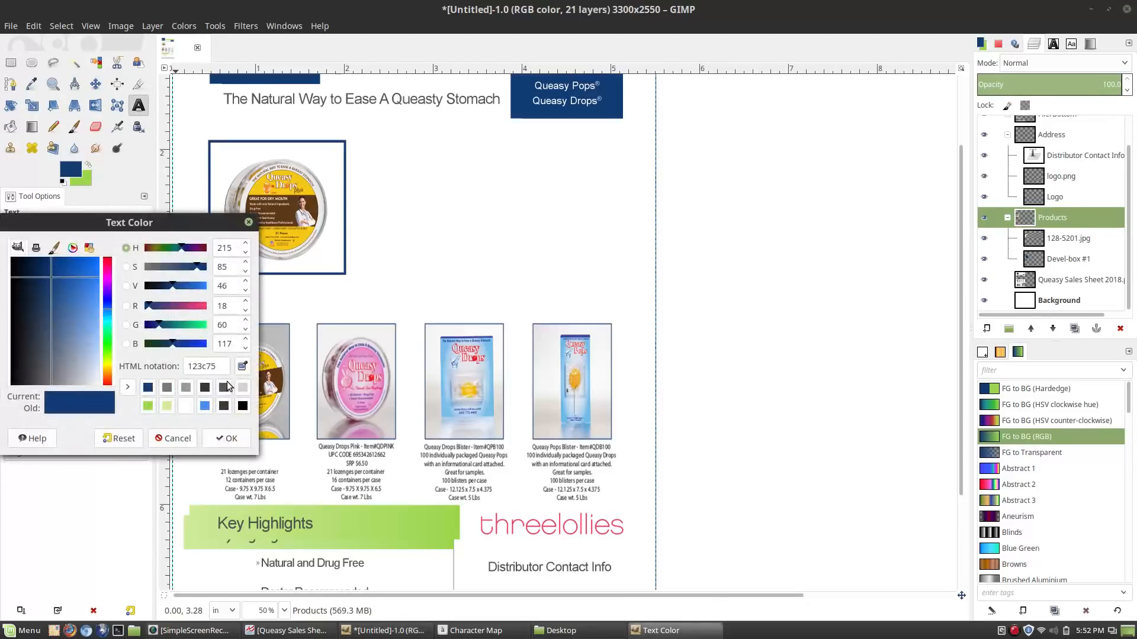
pyautogui.click(188, 389)
pyautogui.click(172, 390)
pyautogui.click(208, 390)
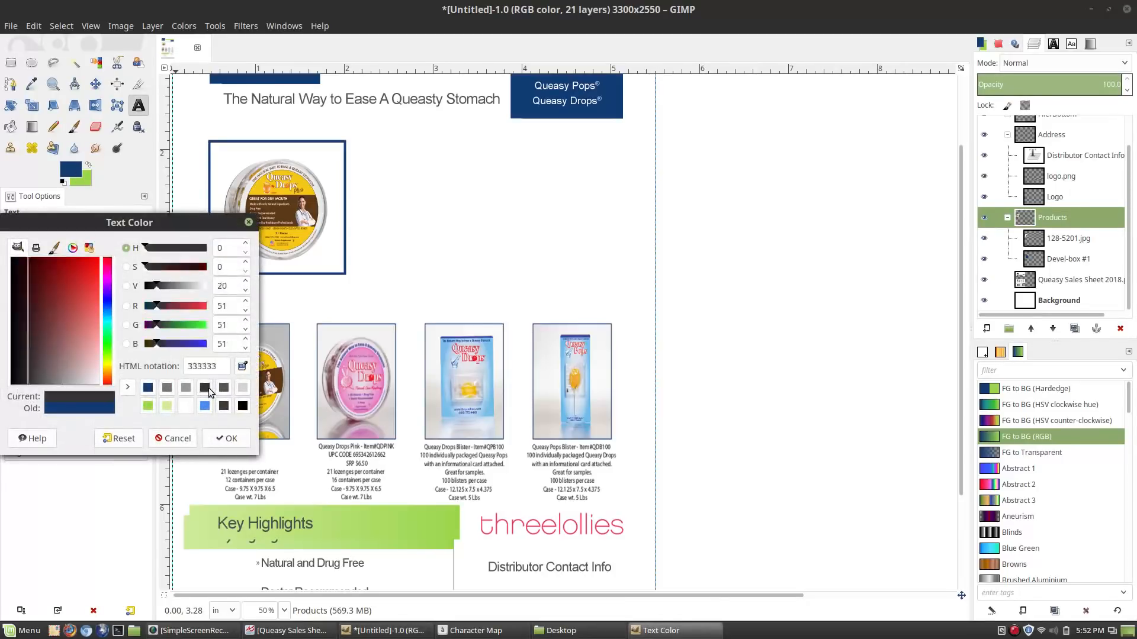
pyautogui.click(234, 430)
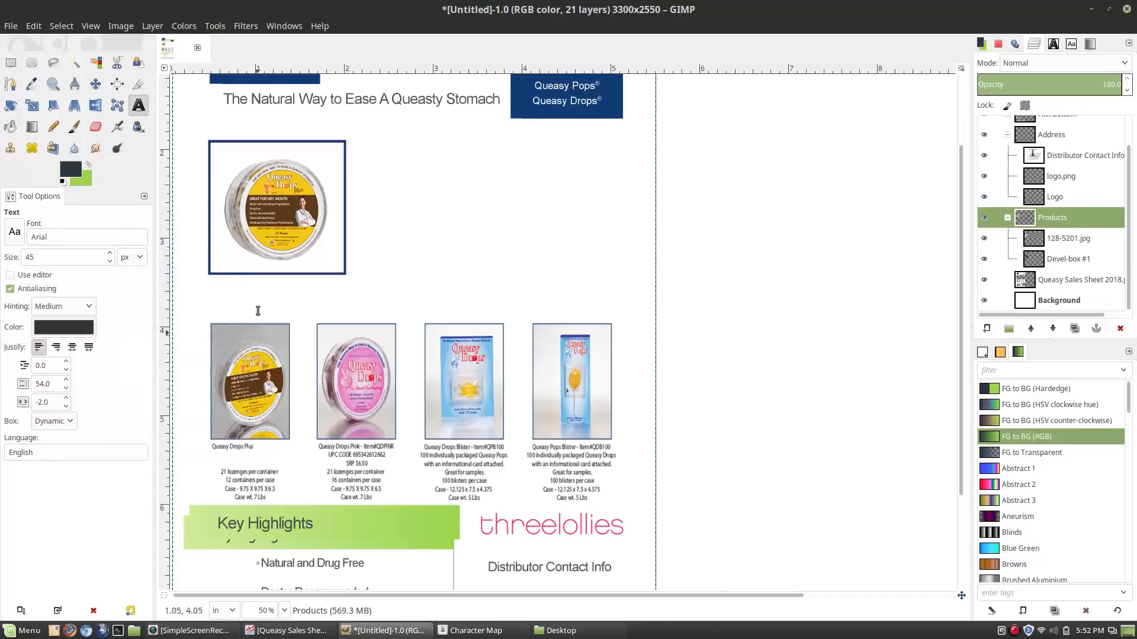
# Step: Add the 25 px caption "Queasy Drops Plus" just below the blue-framed product picture
pyautogui.click(208, 280)
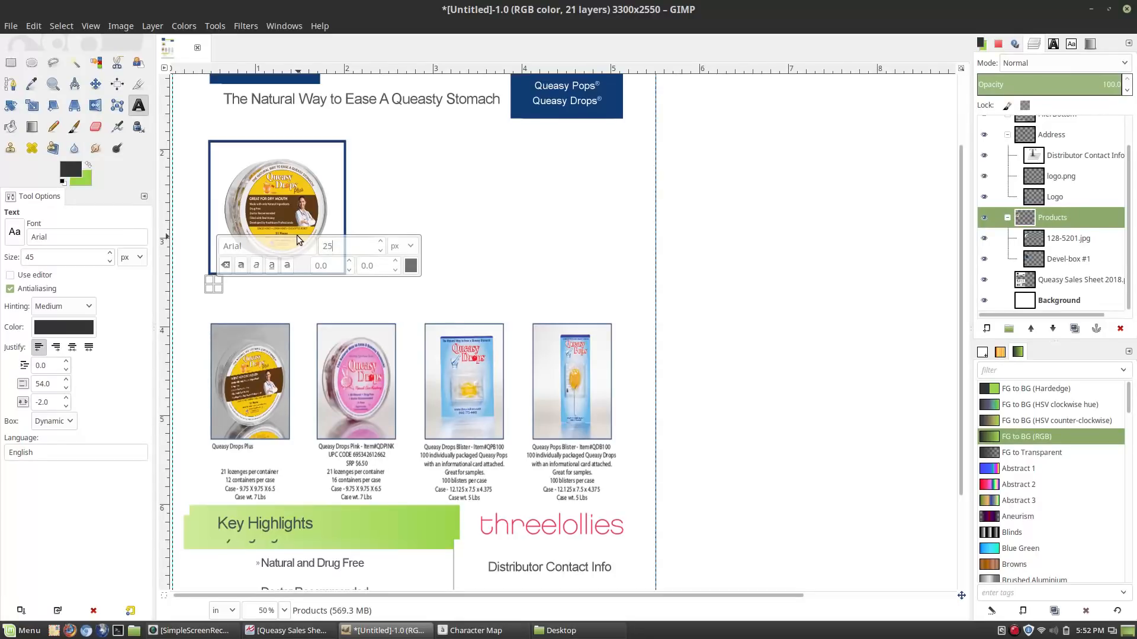
pyautogui.click(210, 280)
pyautogui.write('Queasy Drops Plus')
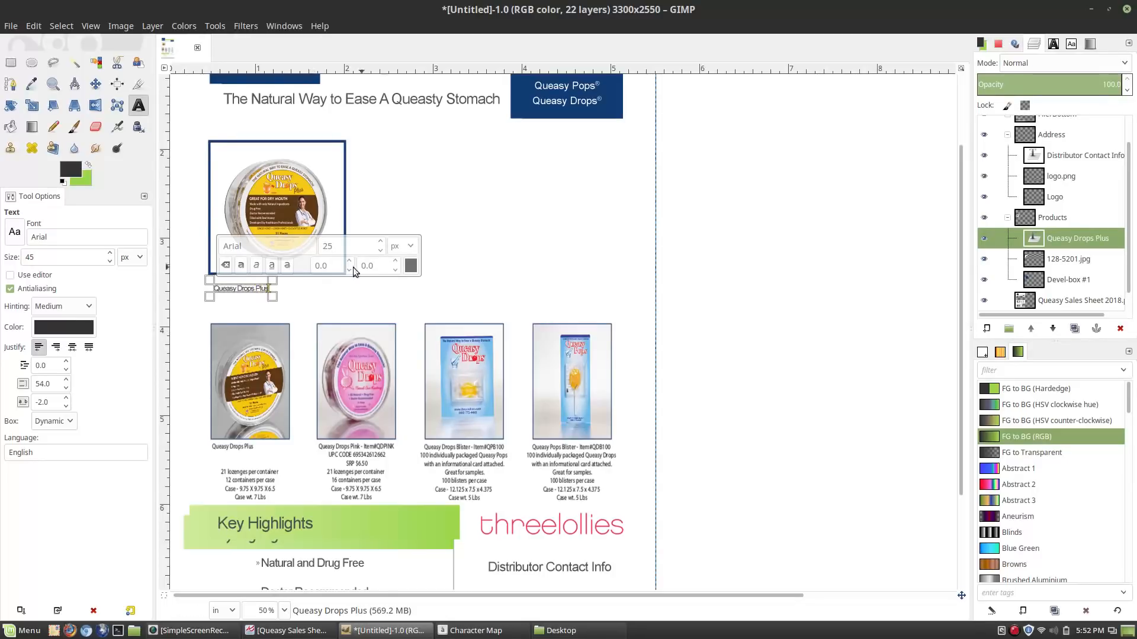
# Step: Enlarge the Queasy Drops Plus caption to 40 px and move it closer to the center beneath the framed picture
pyautogui.click(235, 289)
pyautogui.hotkey('ctrl', 'a')
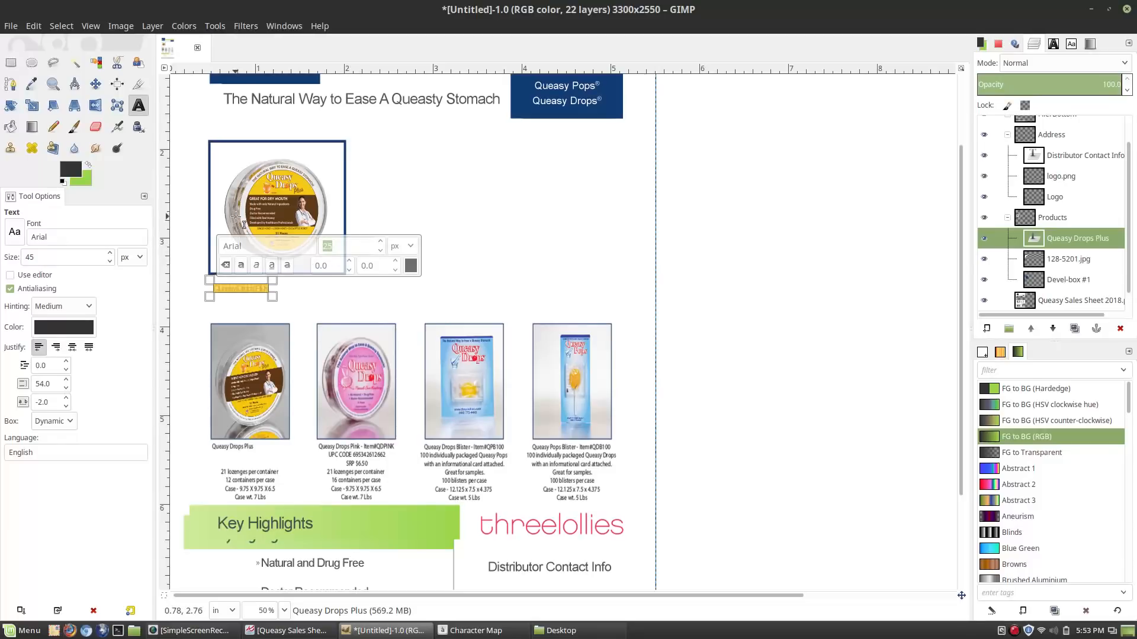
pyautogui.press('Return')
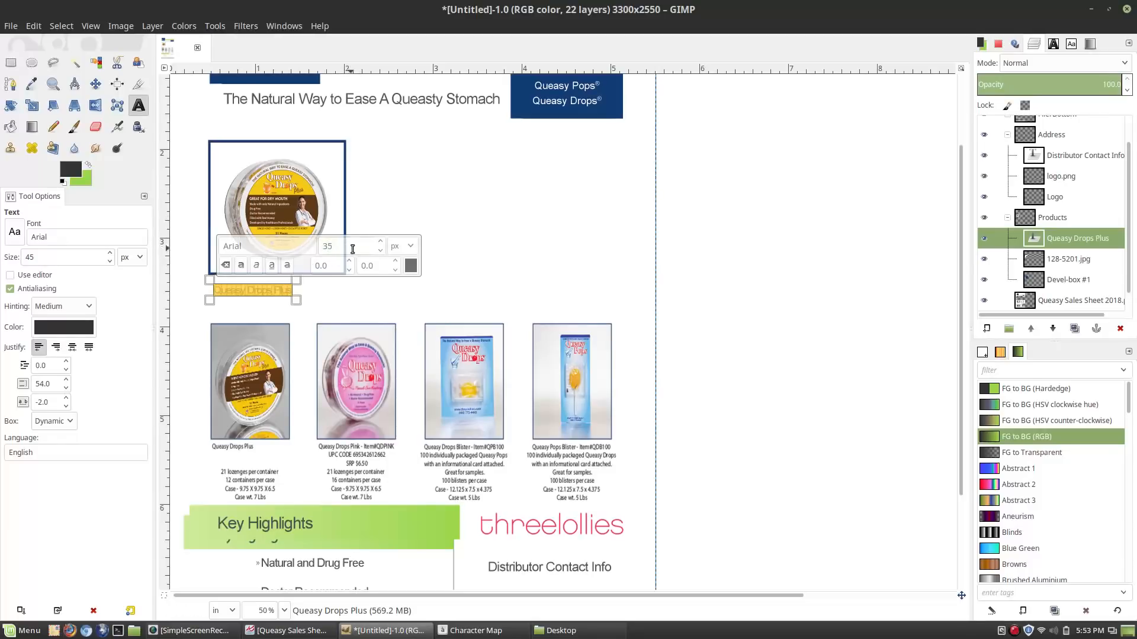
pyautogui.write('40')
pyautogui.press('Return')
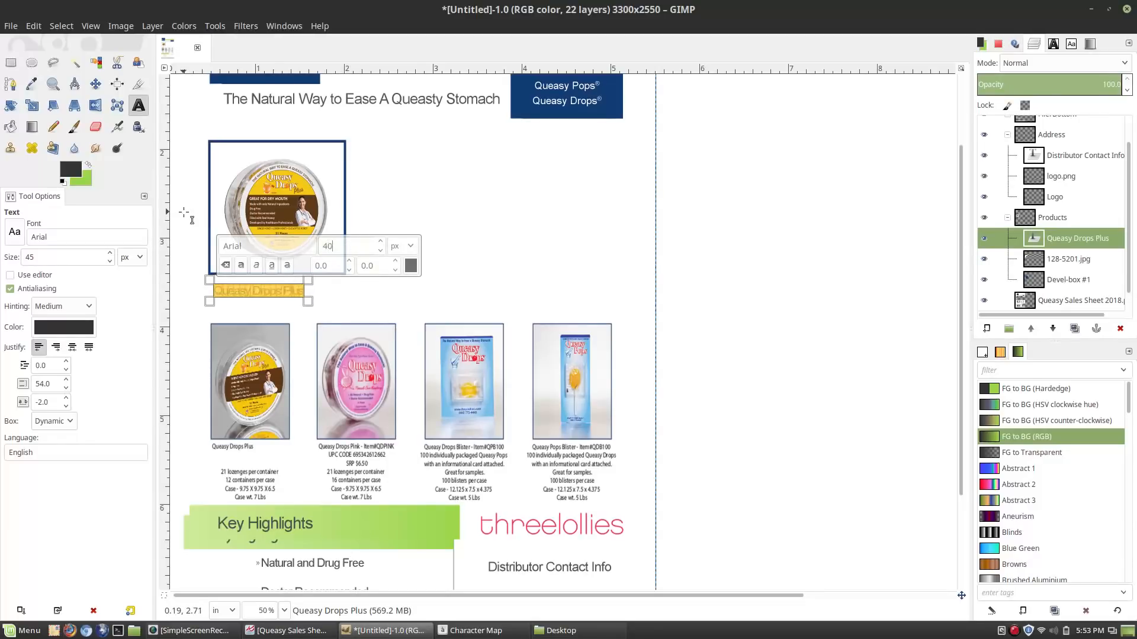
pyautogui.click(98, 85)
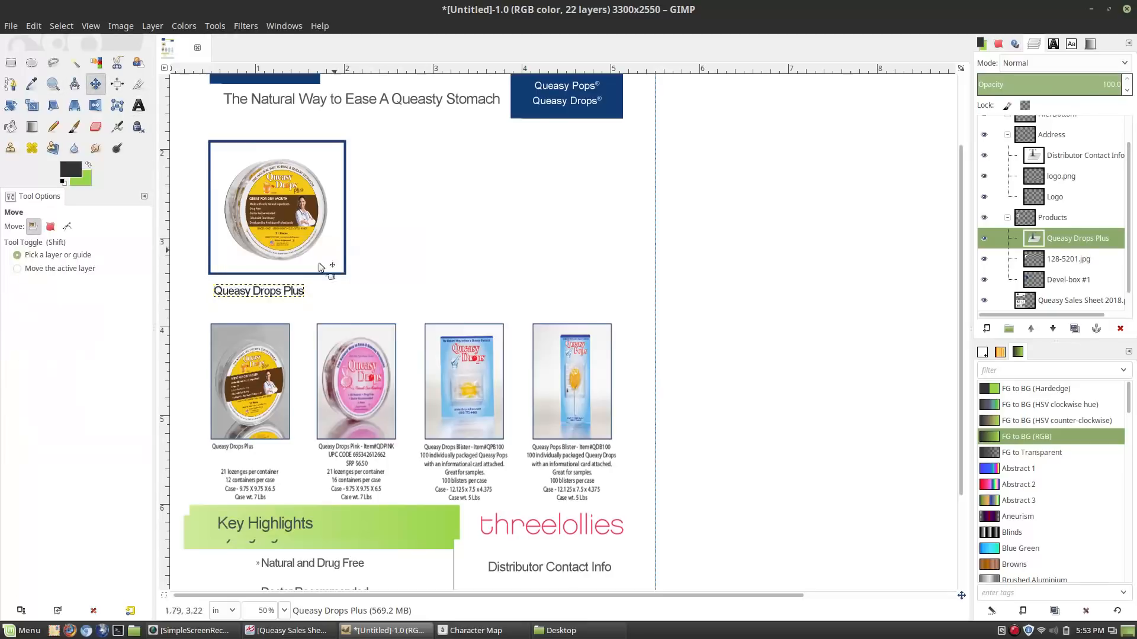
pyautogui.moveTo(276, 294); pyautogui.dragTo(290, 290)
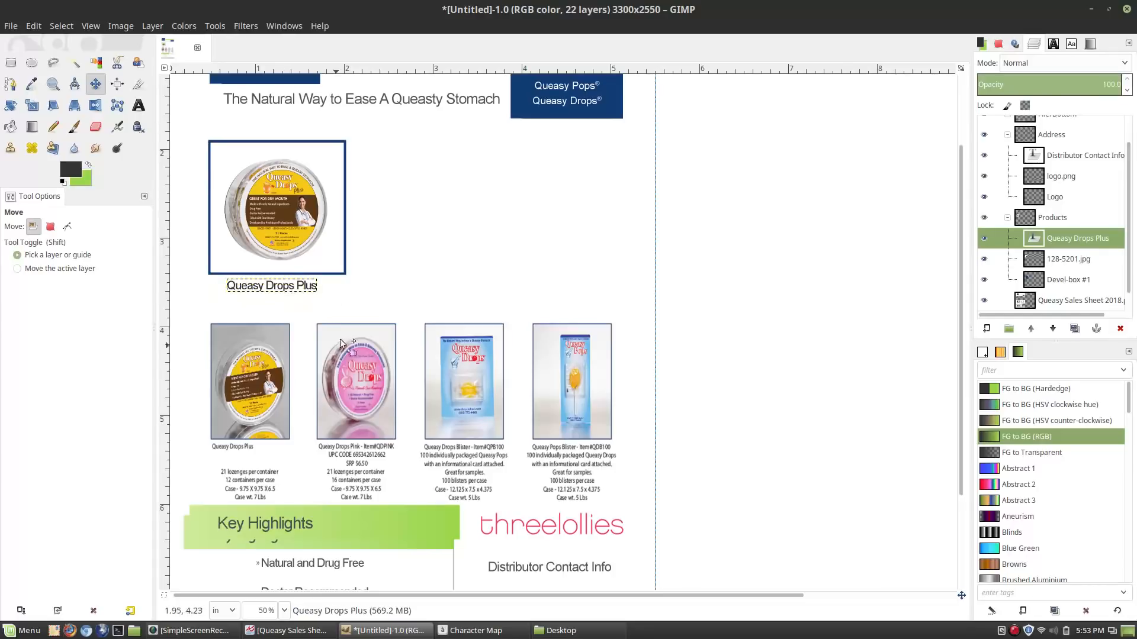
# Step: Set the Text tool's default font size to 40 px and close the separate text editor
pyautogui.click(136, 107)
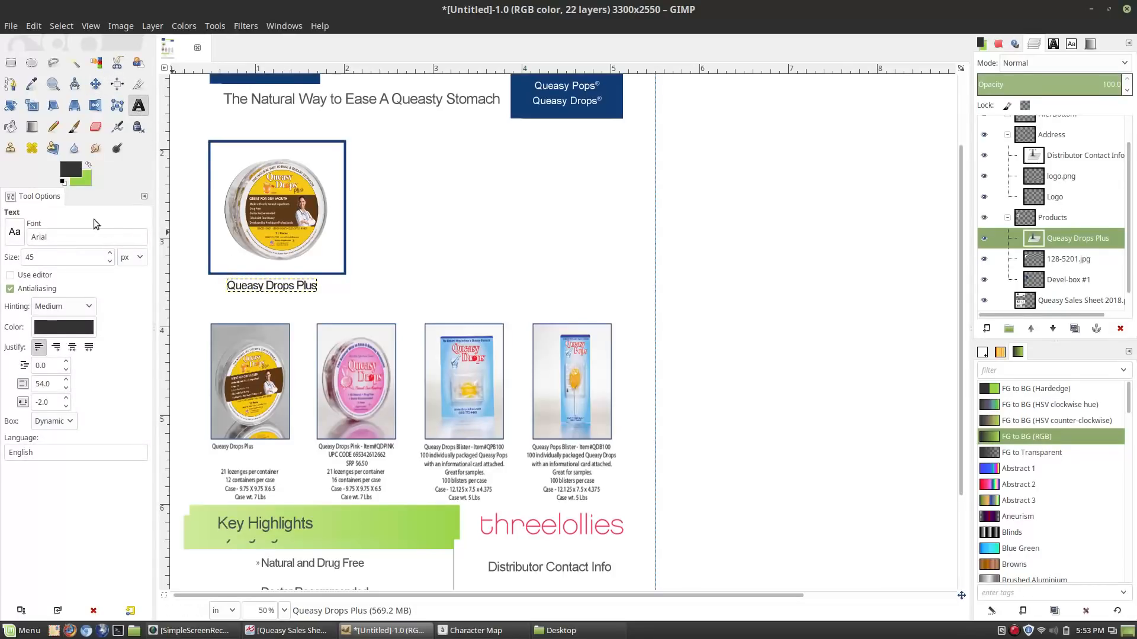
pyautogui.moveTo(55, 253); pyautogui.dragTo(2, 254)
pyautogui.click(280, 286)
pyautogui.doubleClick(279, 287)
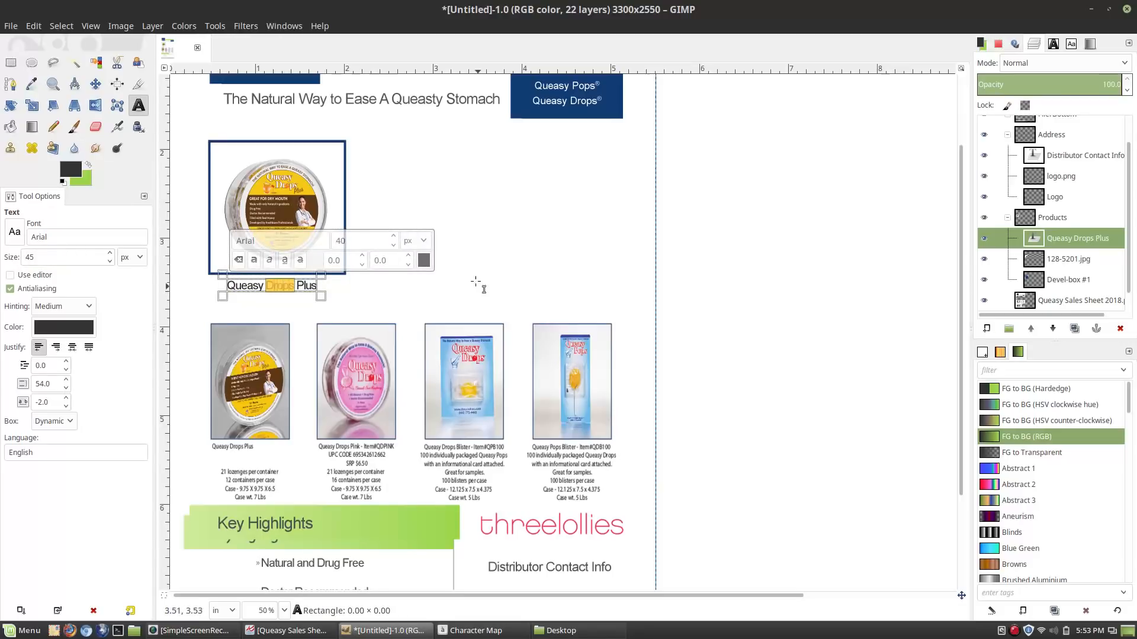
pyautogui.moveTo(59, 256); pyautogui.dragTo(2, 251)
pyautogui.click(411, 311)
pyautogui.click(102, 274)
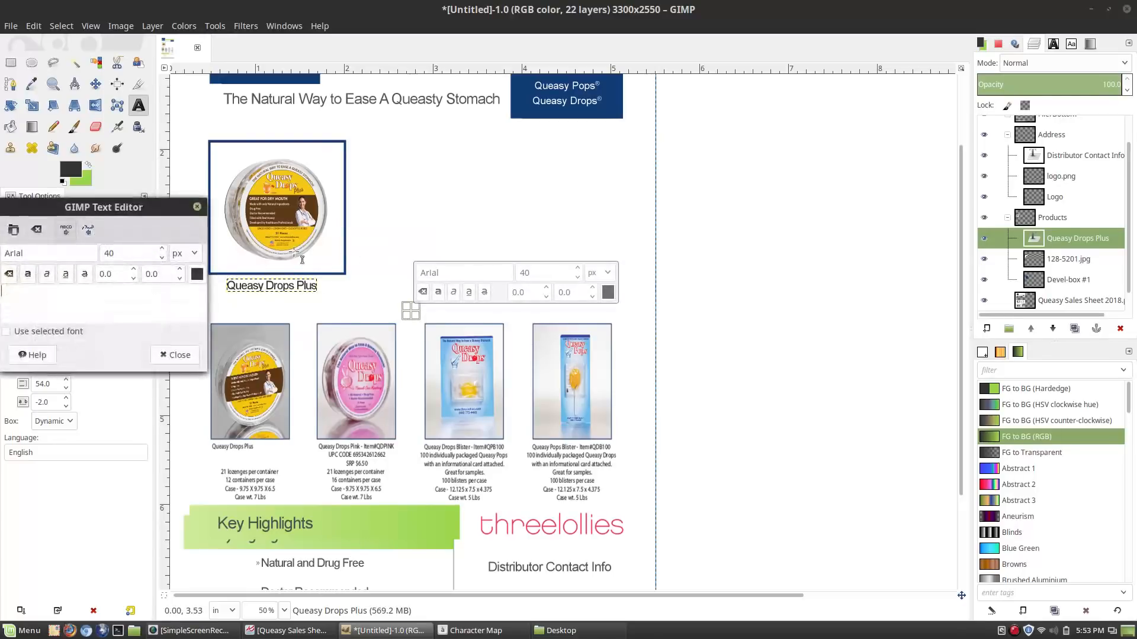
pyautogui.click(172, 357)
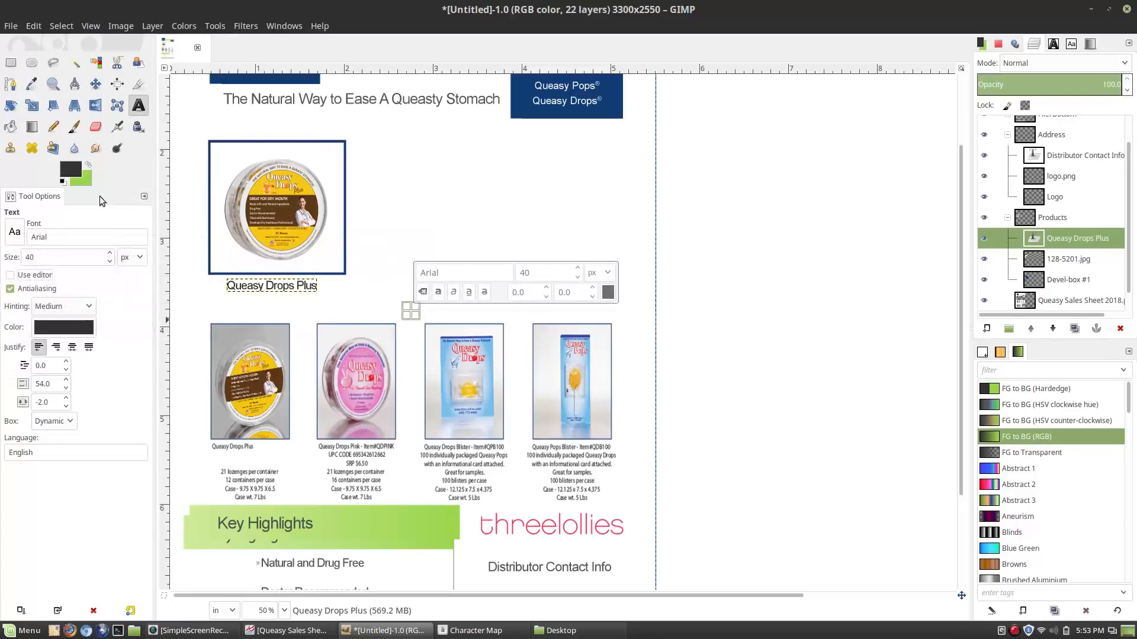
# Step: Add a new text line "Product SKU:" below the Queasy Drops Plus caption, stacked above the 128-5201.jpg layer
pyautogui.click(1064, 259)
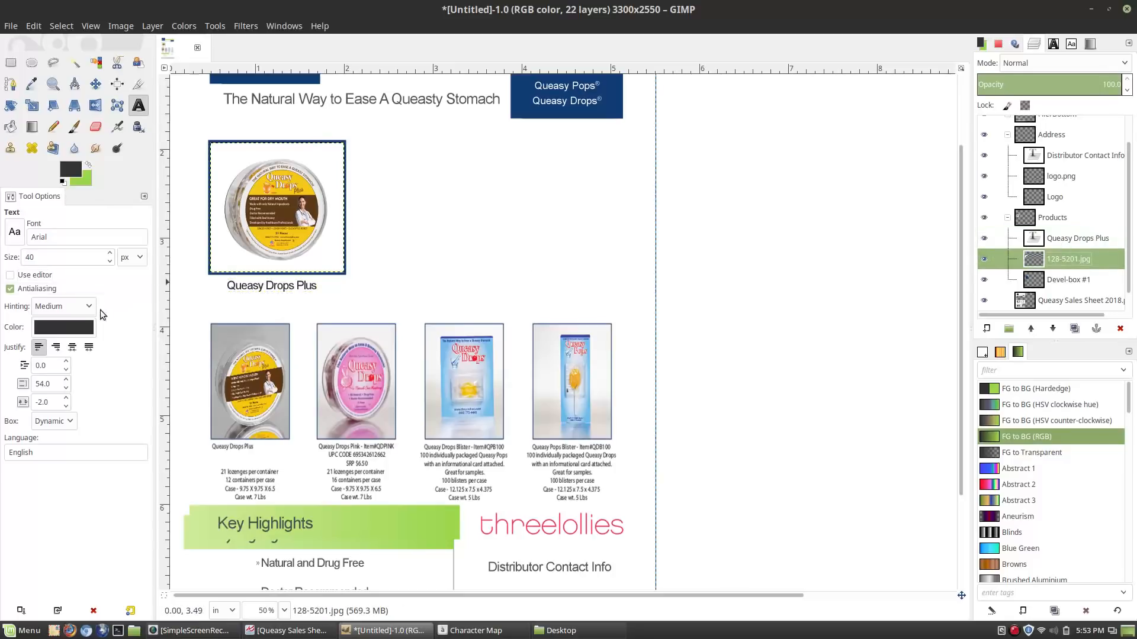
pyautogui.click(69, 325)
pyautogui.click(228, 442)
pyautogui.click(229, 300)
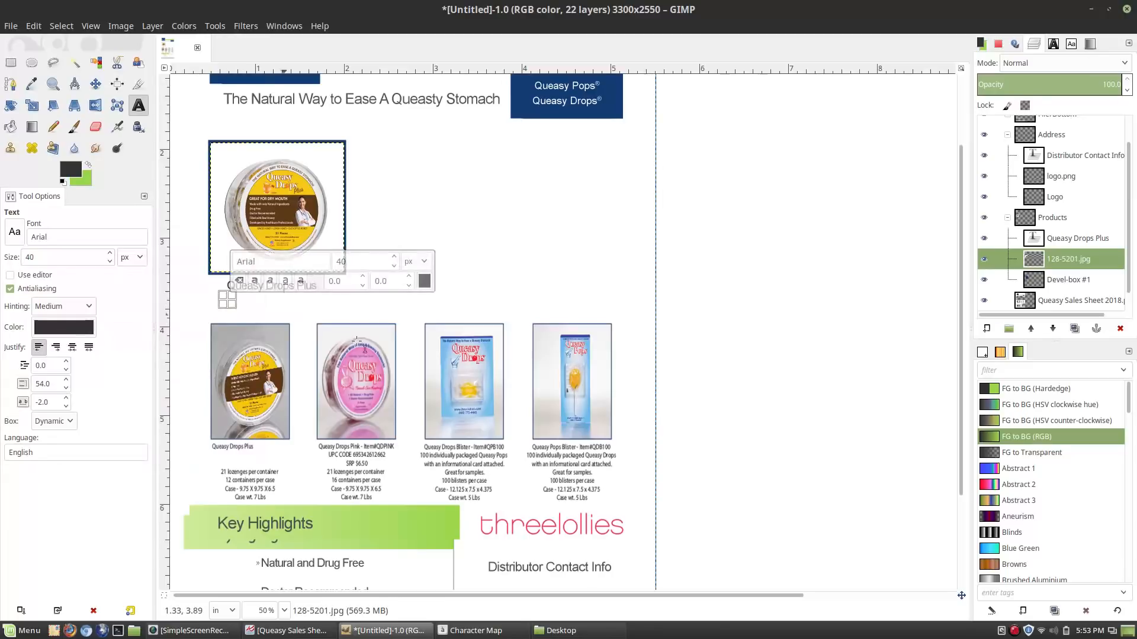
pyautogui.write('Pr')
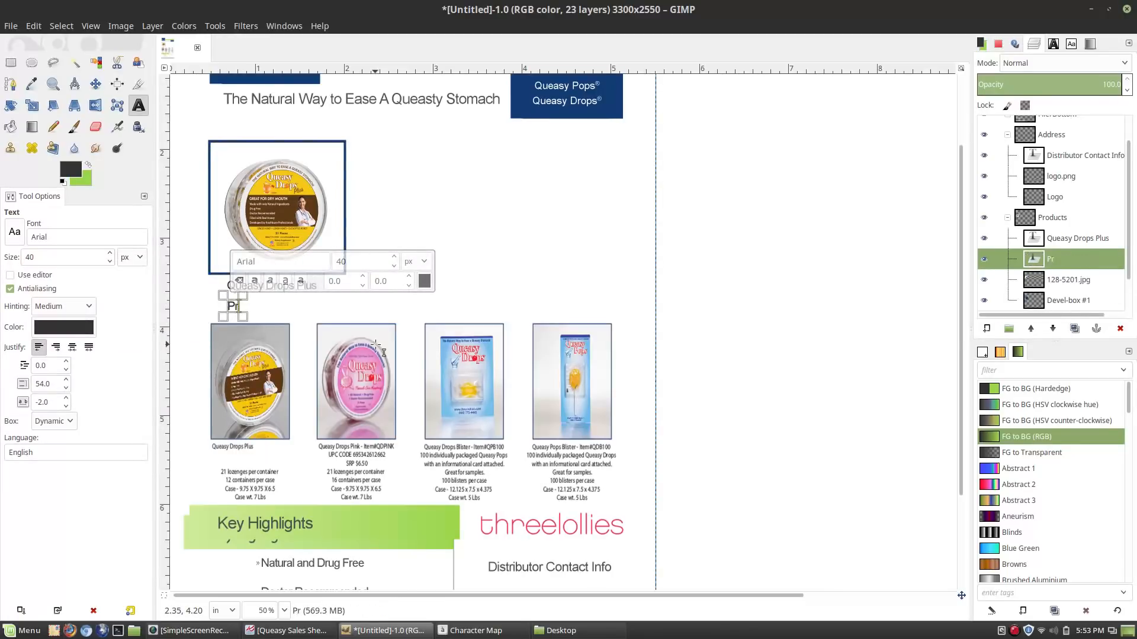
pyautogui.write('oduct SKU:')
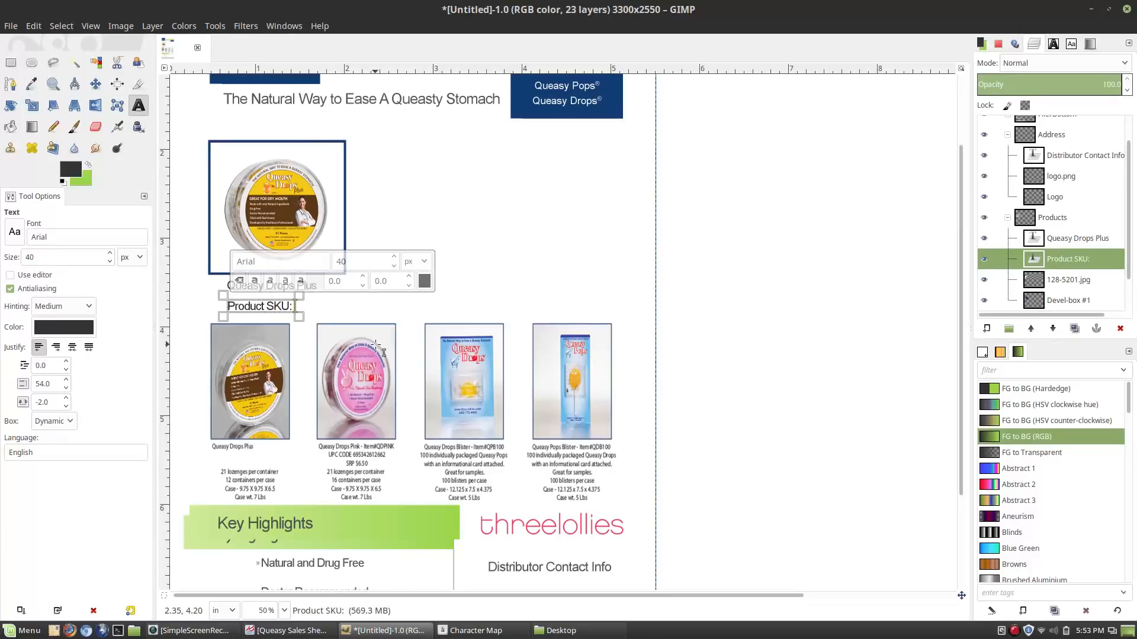
# Step: Complete the SKU line with 128-5201 copied from the image's file name in the Desktop folder, and center it closely under the caption
pyautogui.click(560, 630)
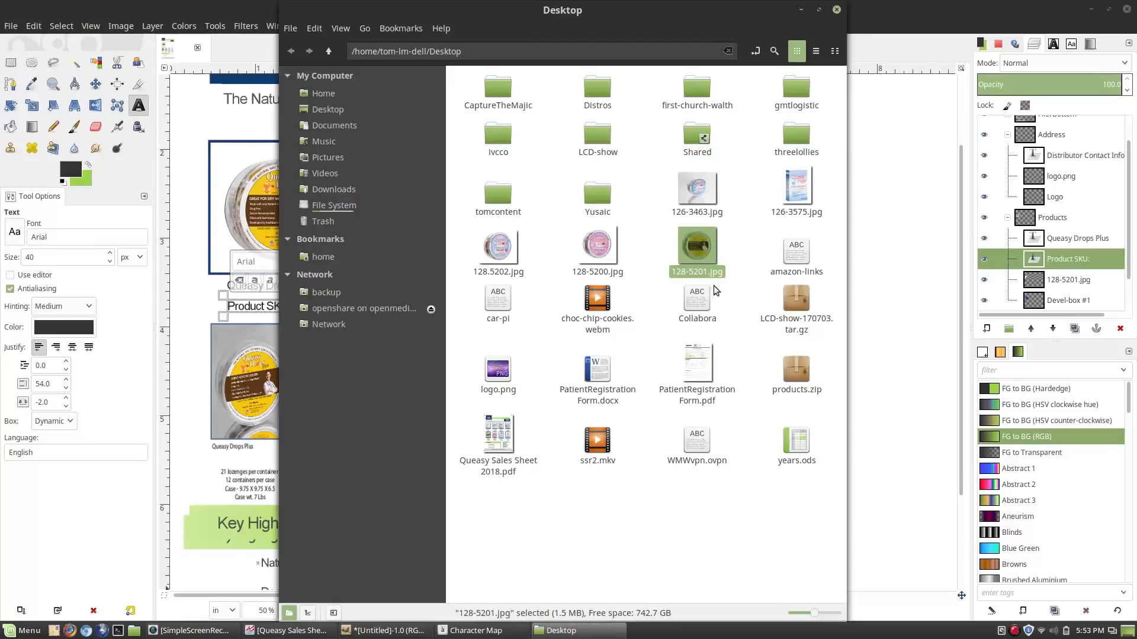
pyautogui.press('F2')
pyautogui.hotkey('ctrl', 'c')
pyautogui.click(800, 9)
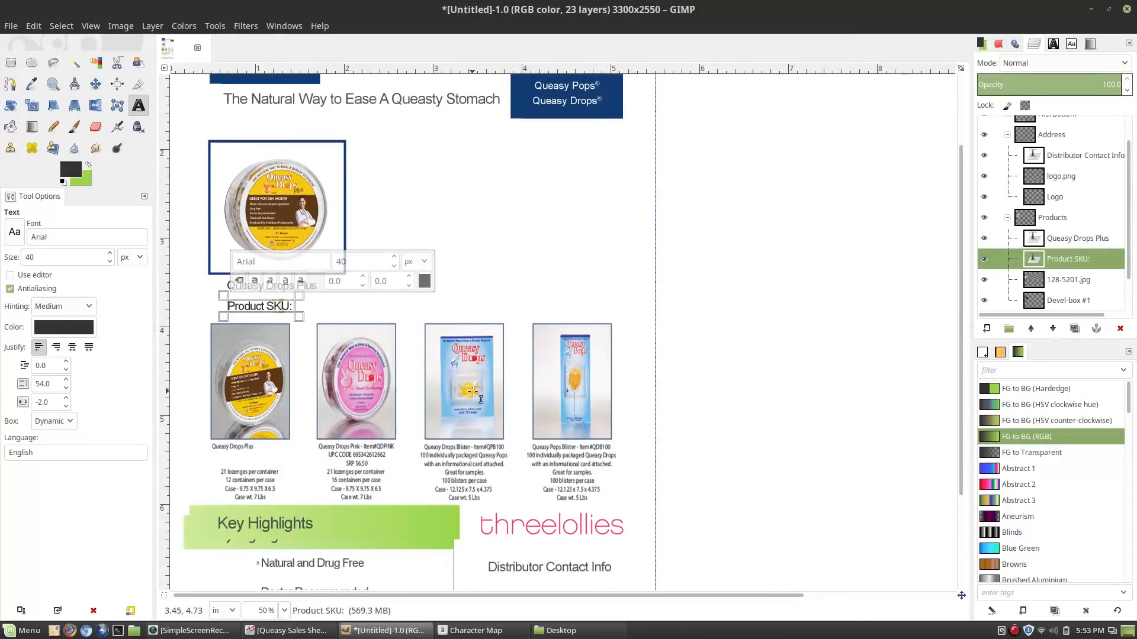
pyautogui.hotkey('ctrl', 'v')
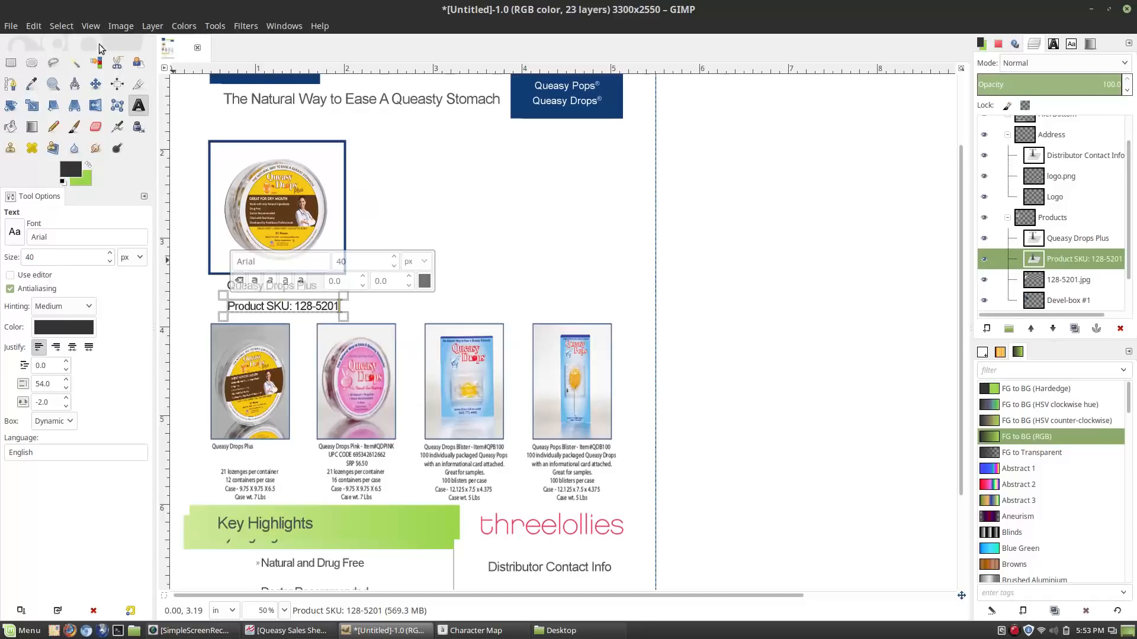
pyautogui.click(94, 83)
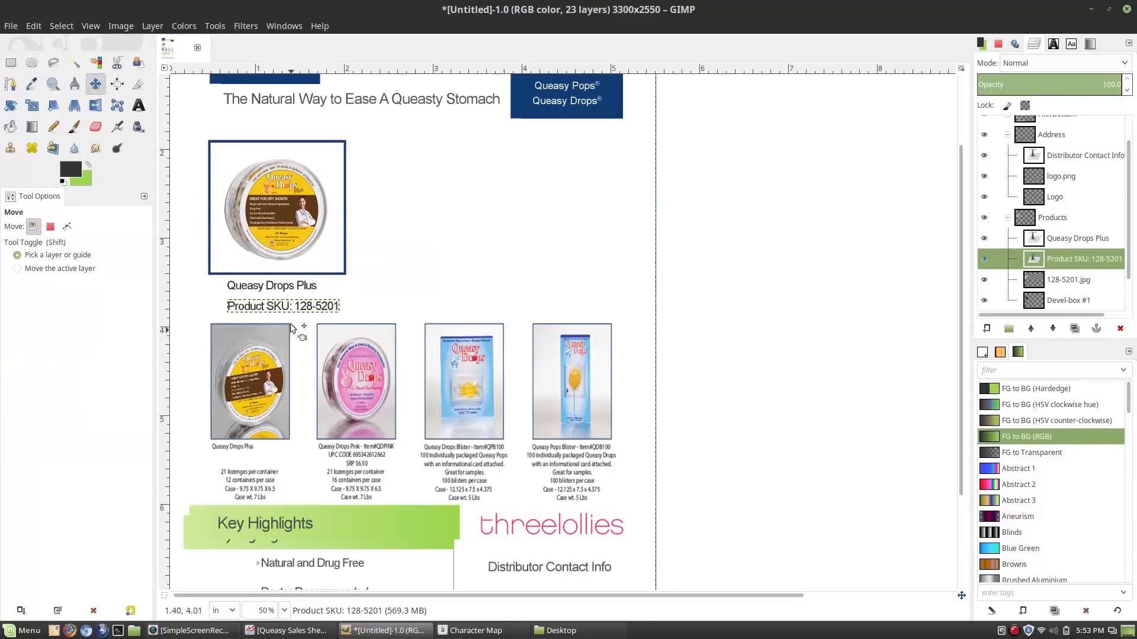
pyautogui.moveTo(296, 315); pyautogui.dragTo(284, 304)
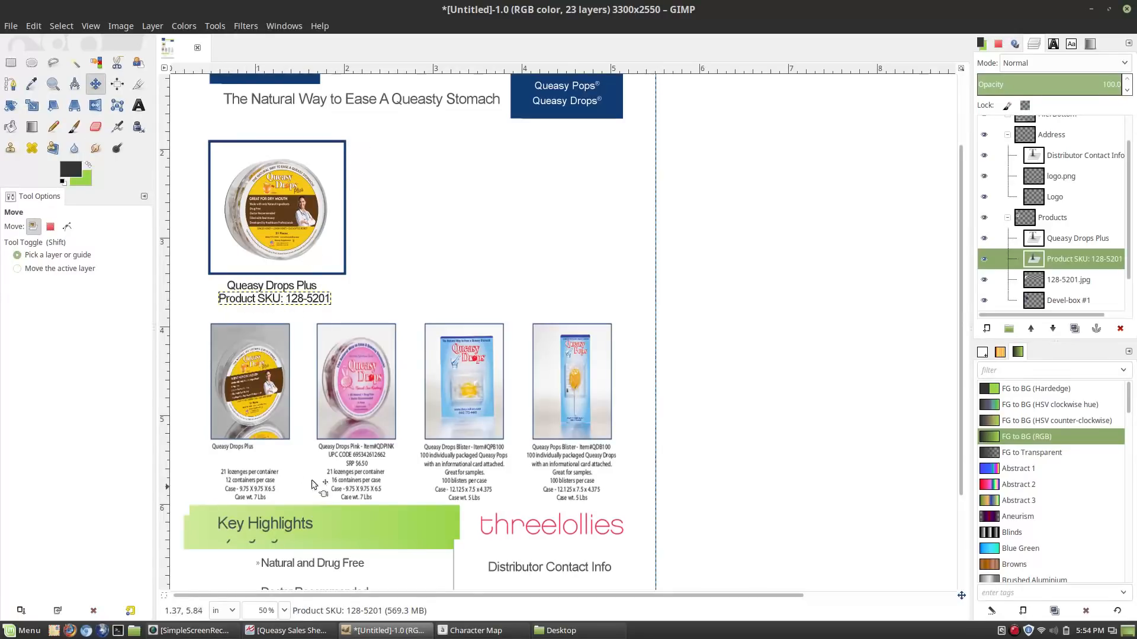
# Step: Cut the "Queasy Drops Plus" caption text and paste it into the SKU text layer as a separate line above "Product SKU: 128-5201"
pyautogui.scroll(-3, 335, 477)
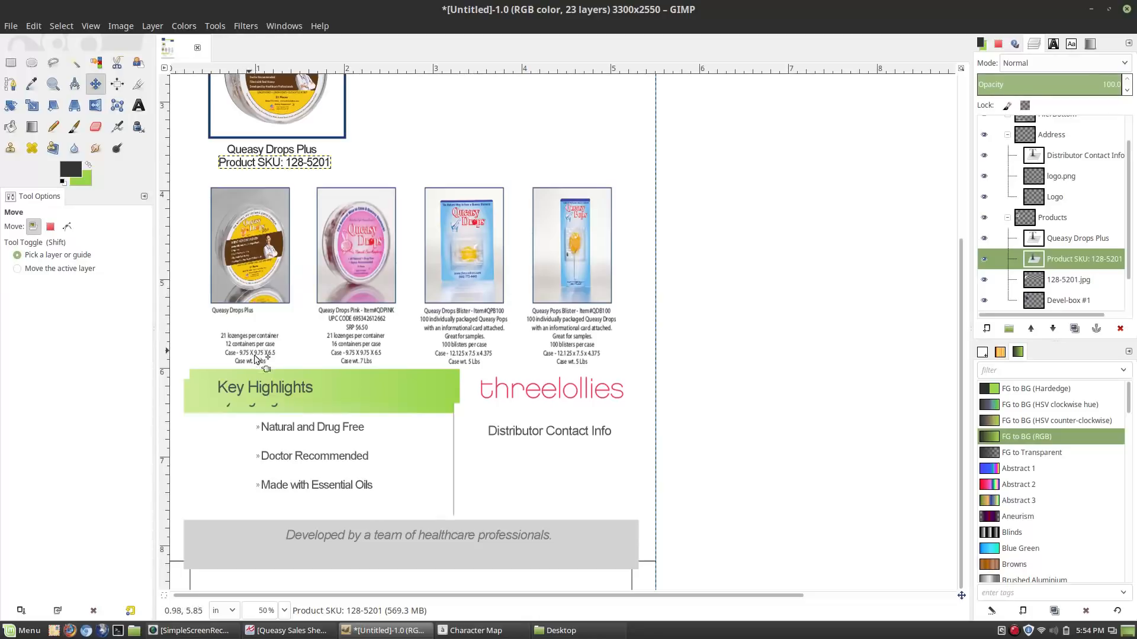
pyautogui.click(138, 105)
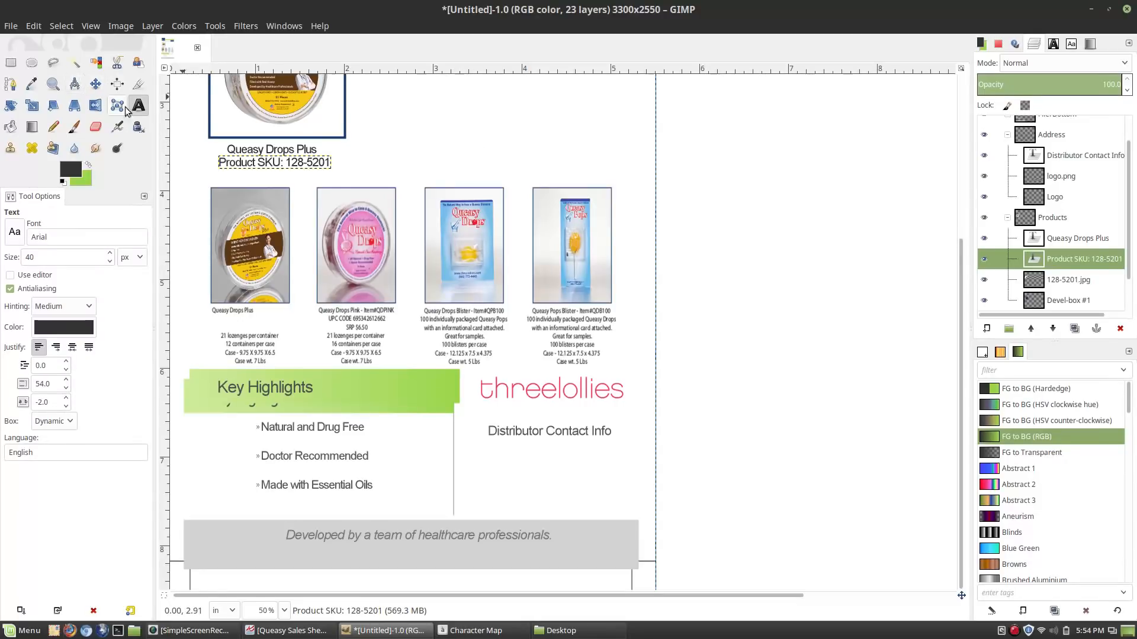
pyautogui.click(277, 165)
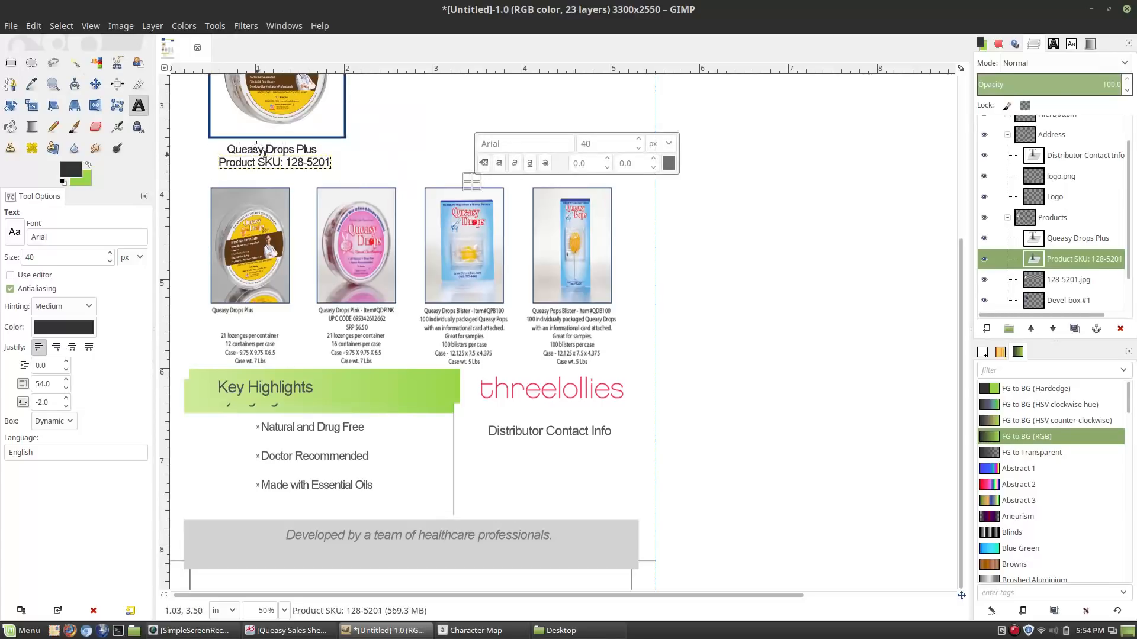
pyautogui.doubleClick(246, 152)
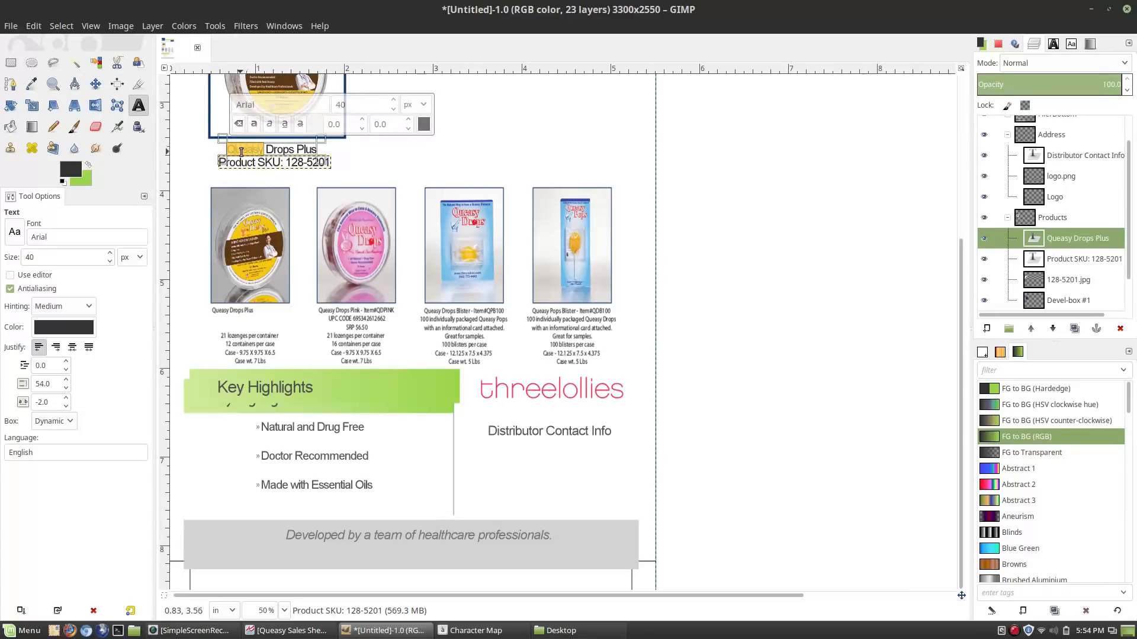
pyautogui.tripleClick(241, 143)
pyautogui.hotkey('ctrl', 'c')
pyautogui.press('BackSpace')
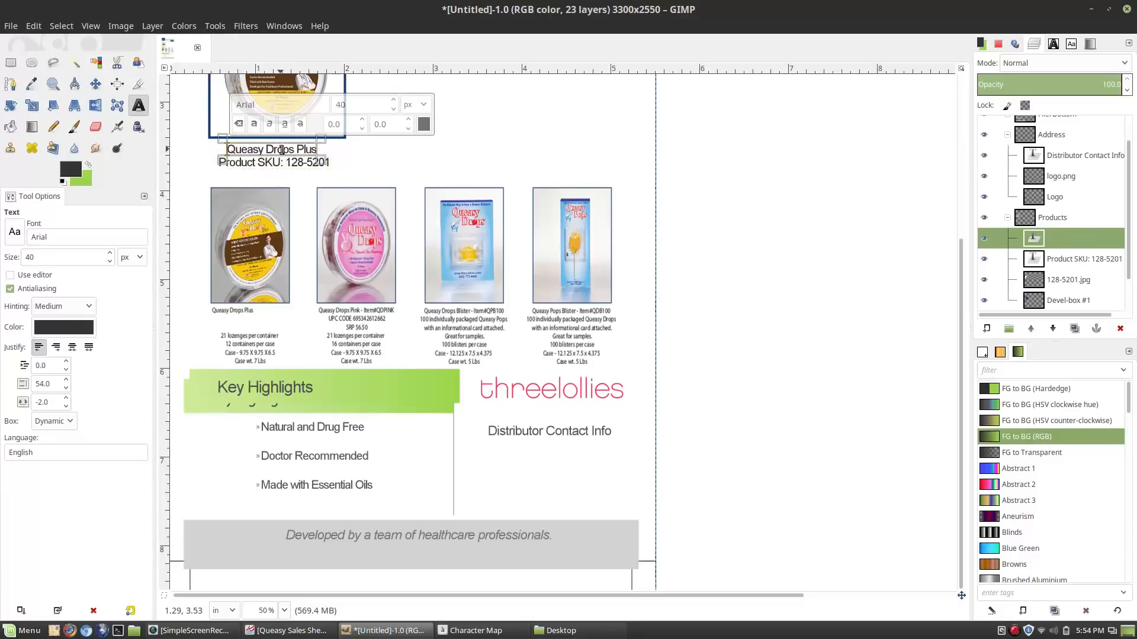
pyautogui.click(318, 161)
pyautogui.tripleClick(318, 161)
pyautogui.click(317, 161)
pyautogui.press('Home')
pyautogui.hotkey('ctrl', 'v')
pyautogui.press('Return')
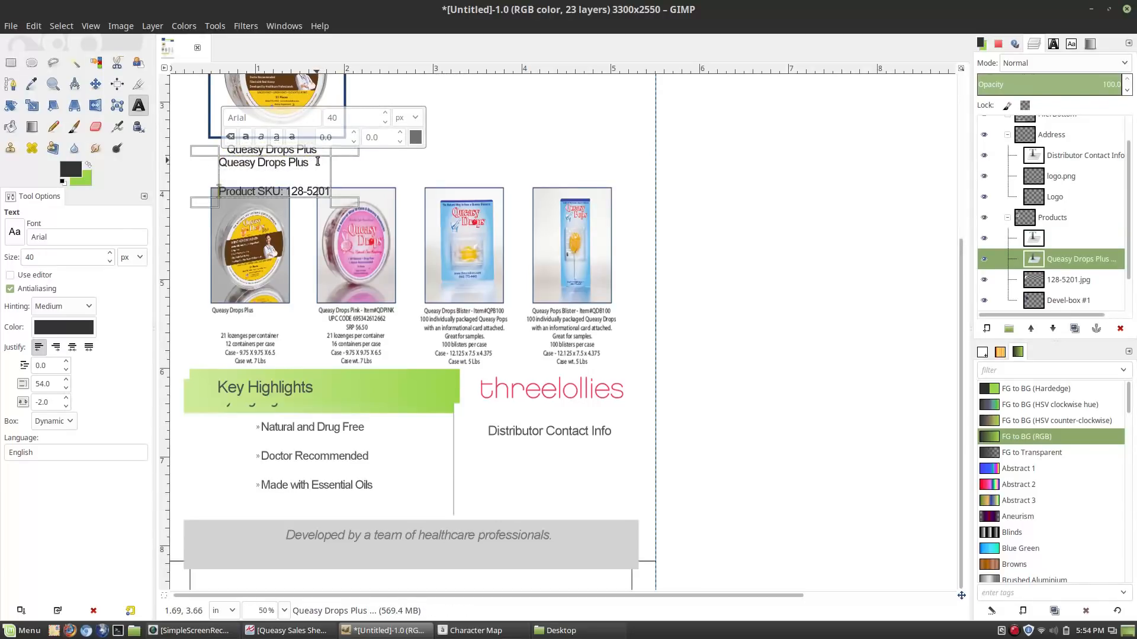
# Step: Add the lines "21 Lozenges per Container", "12 Containers per Case", "Case - 9.75 X 9.75 x 6.5" and "Case wt. 7 Lbs" below the SKU line
pyautogui.press('Return')
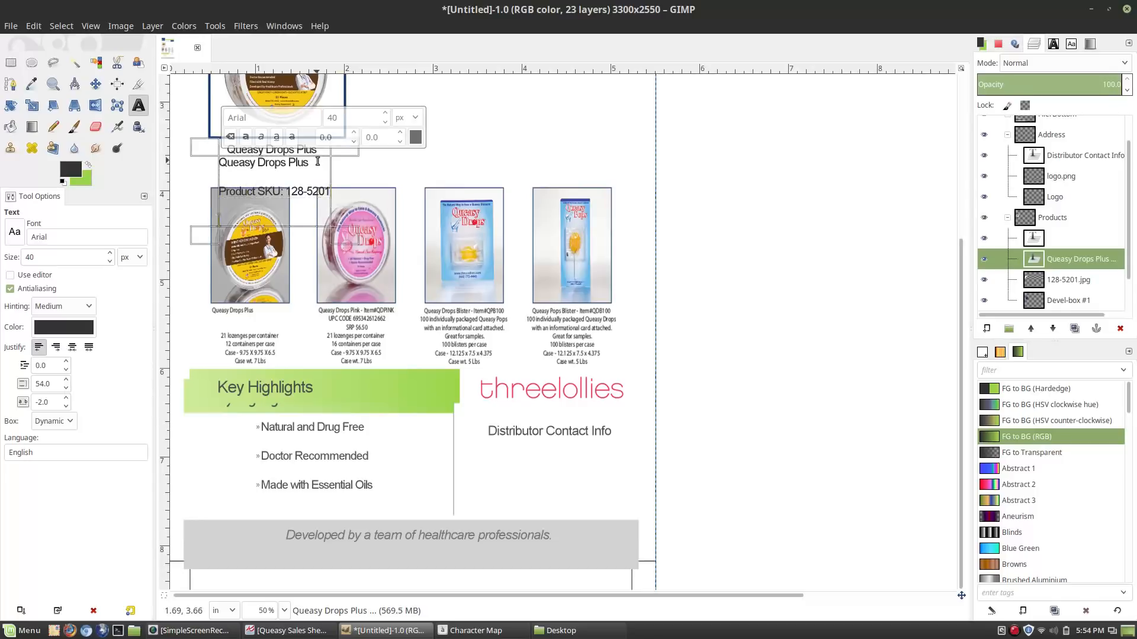
pyautogui.write('21 Lozenges per Container')
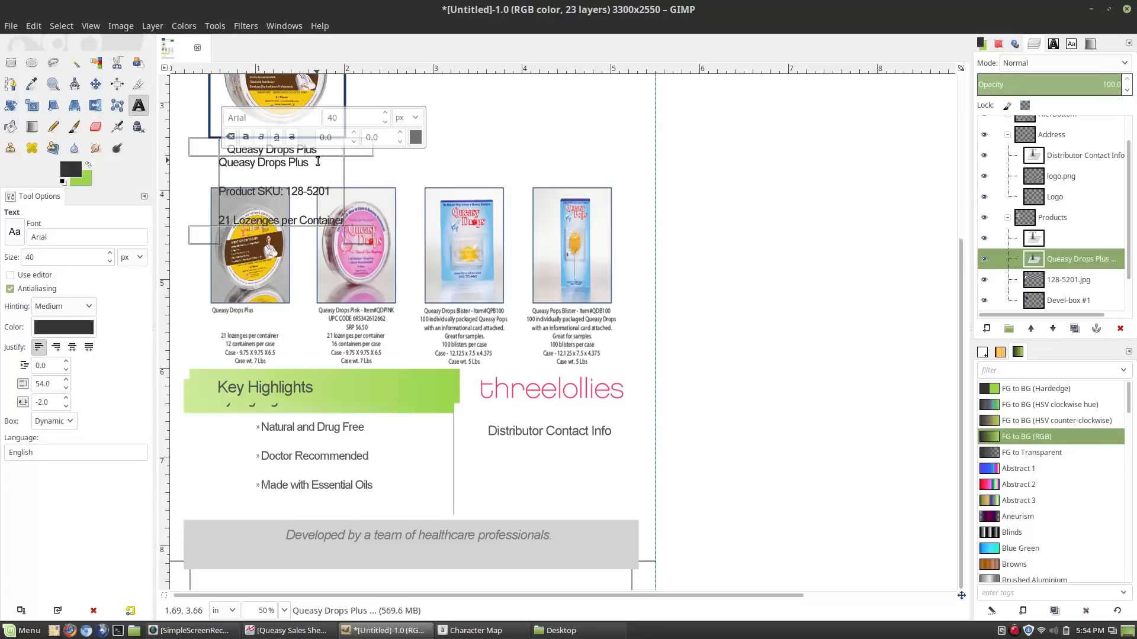
pyautogui.press('Return')
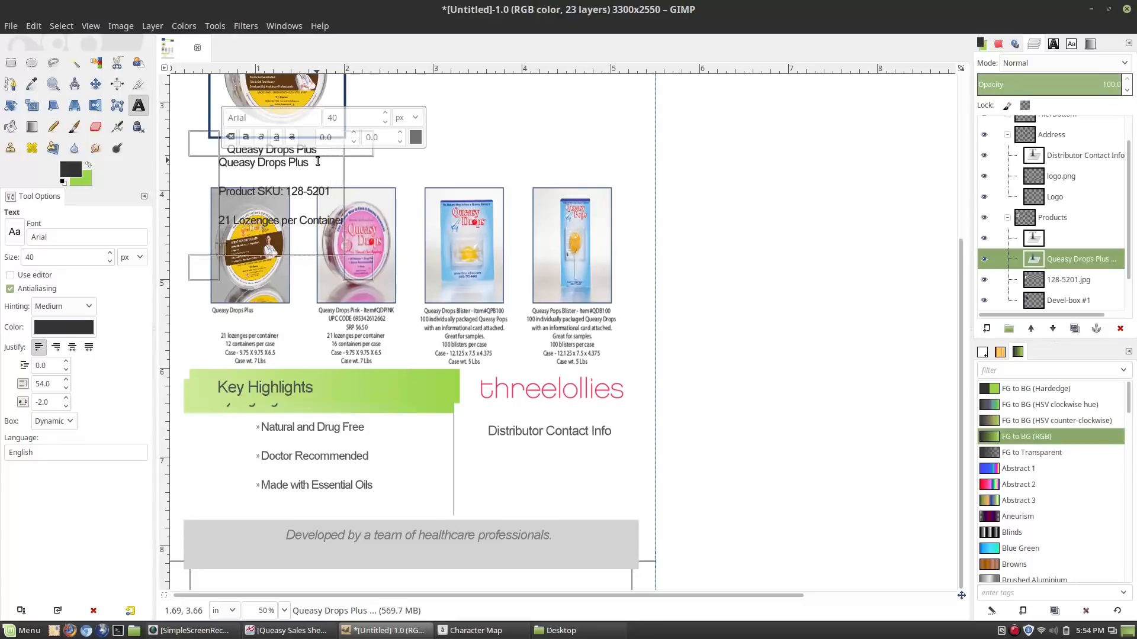
pyautogui.write('12 Containers per Case')
pyautogui.press('Return')
pyautogui.write('C')
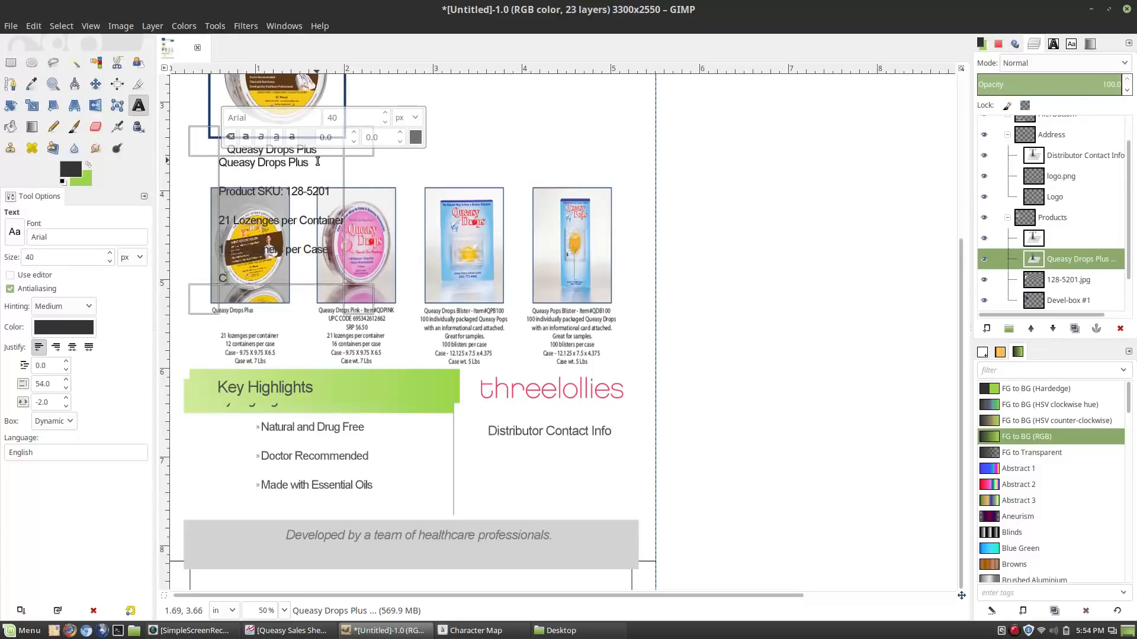
pyautogui.write('ase - 9.75 X 9.75 x 6.5')
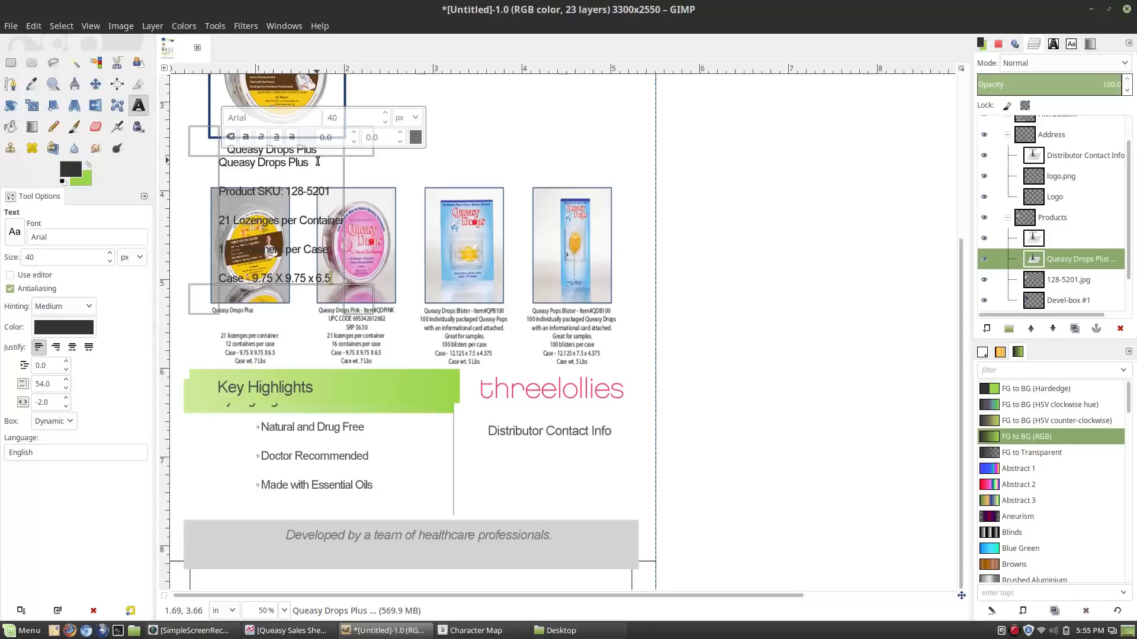
pyautogui.press('Return')
pyautogui.write('Case')
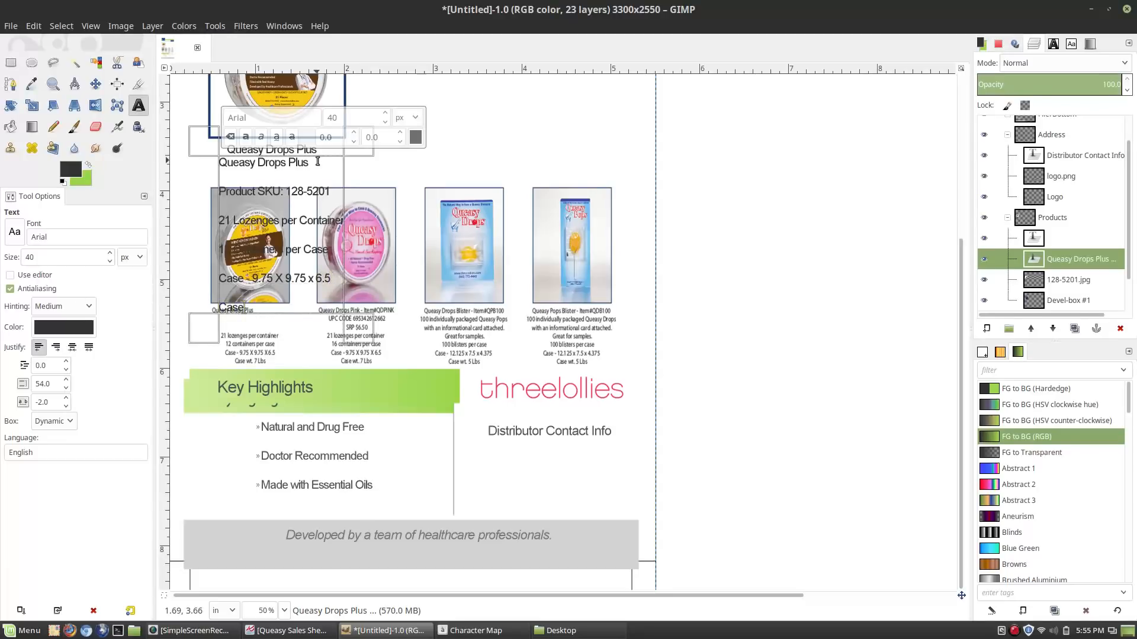
pyautogui.write(' wt. 7 Lbs')
# Step: Set the line spacing of the whole combined caption to 2.0 and center-justify its text
pyautogui.hotkey('ctrl', 'a')
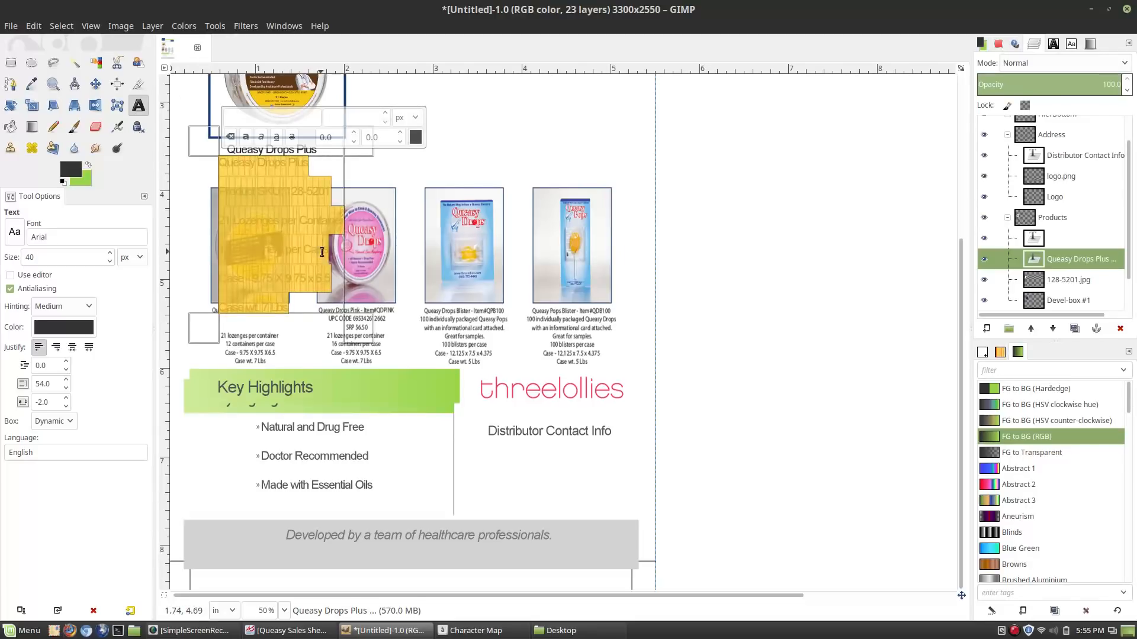
pyautogui.click(66, 389)
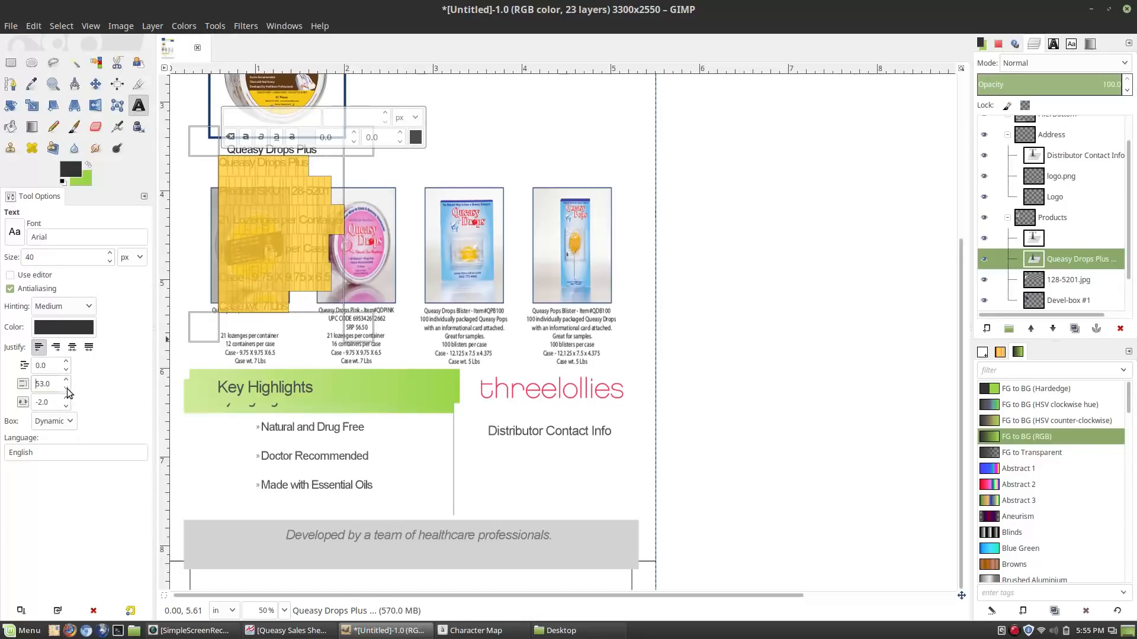
pyautogui.click(66, 388)
pyautogui.click(67, 388)
pyautogui.click(66, 388)
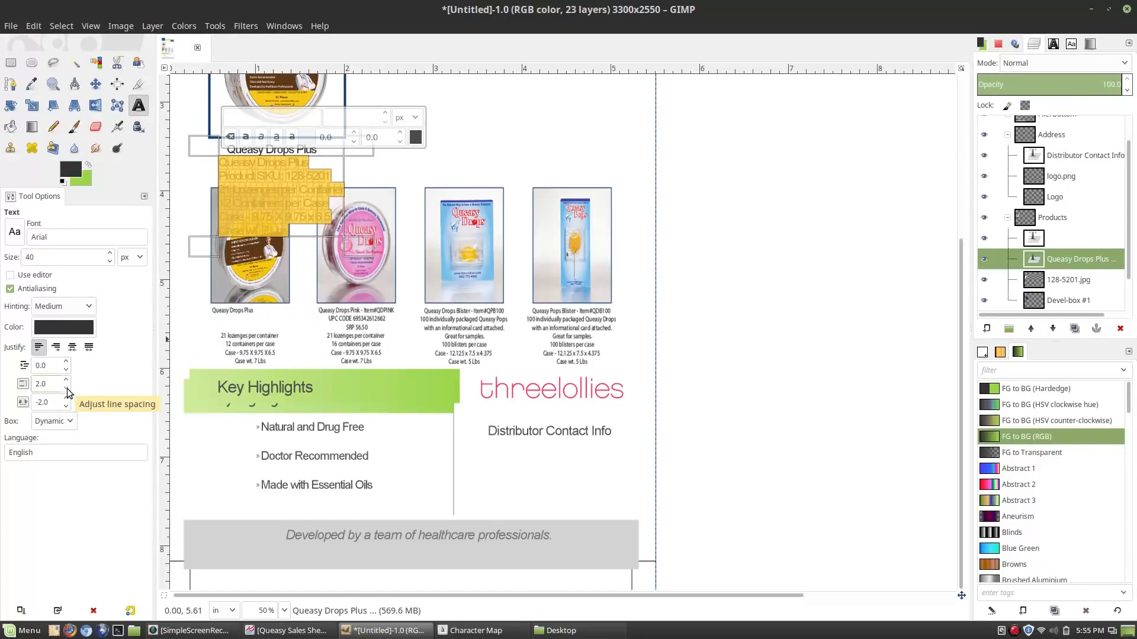
pyautogui.click(72, 346)
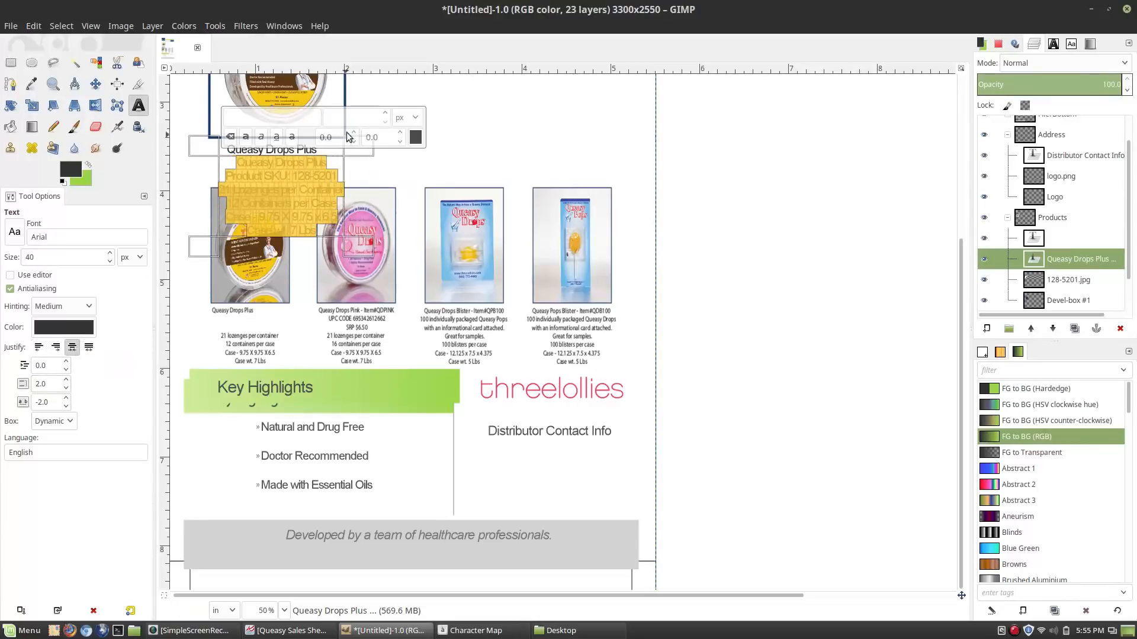
# Step: Delete the emptied original caption layer and move the combined caption up, centered beneath the framed Queasy Drops Plus picture
pyautogui.click(95, 84)
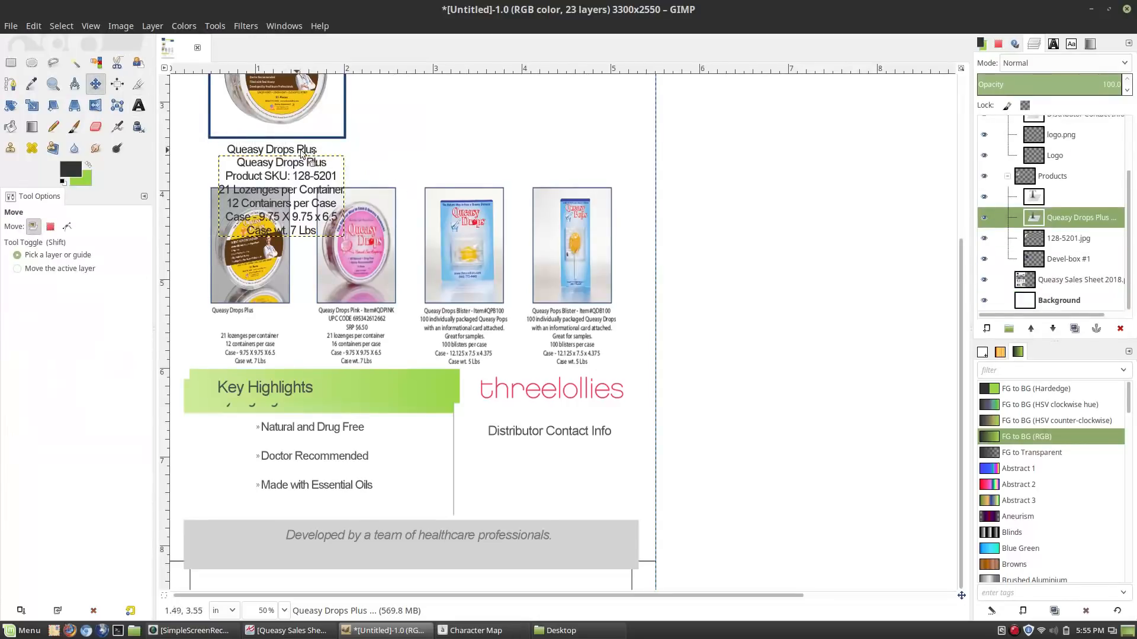
pyautogui.click(1047, 202)
pyautogui.click(984, 197)
pyautogui.click(984, 197)
pyautogui.rightClick(1058, 201)
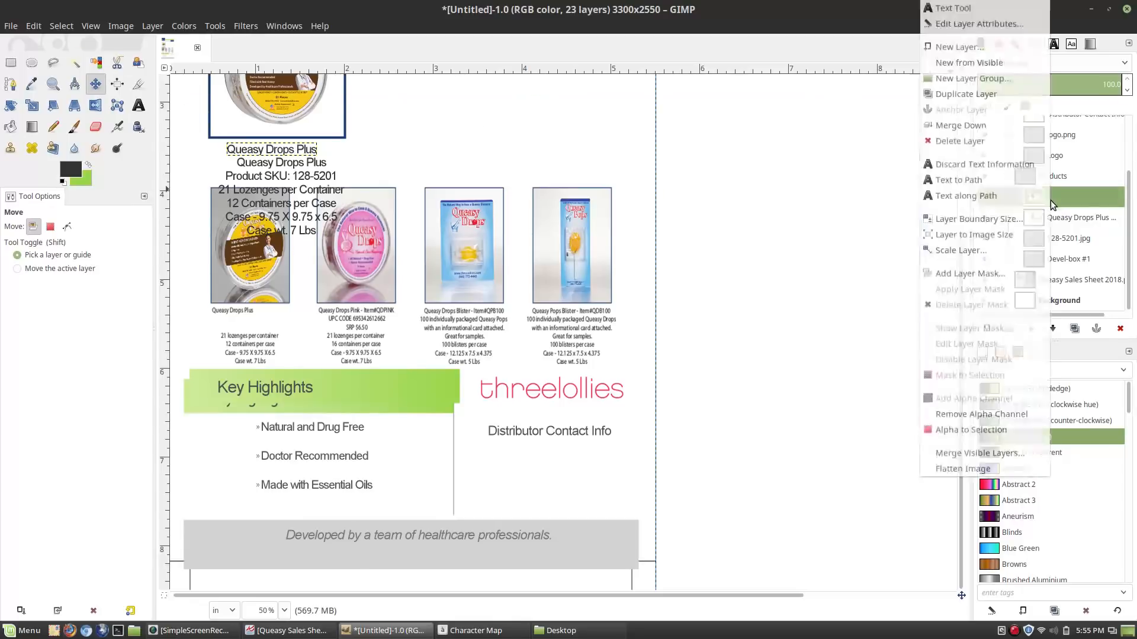
pyautogui.click(984, 144)
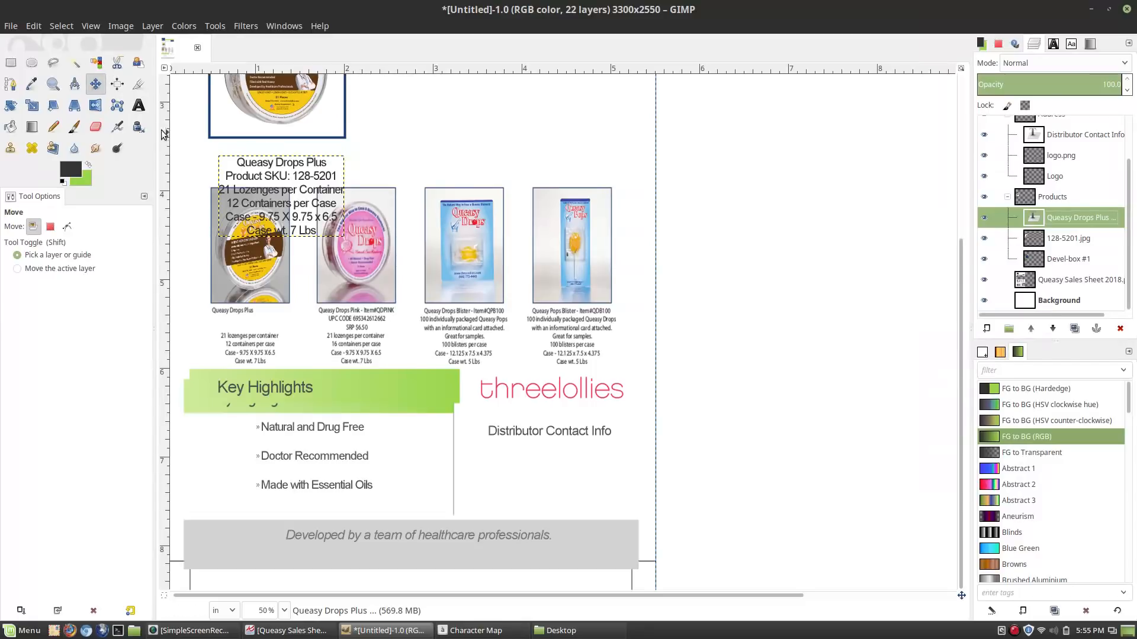
pyautogui.moveTo(326, 190)
pyautogui.mouseDown()
pyautogui.moveTo(309, 173)
pyautogui.moveTo(319, 178)
pyautogui.mouseUp()
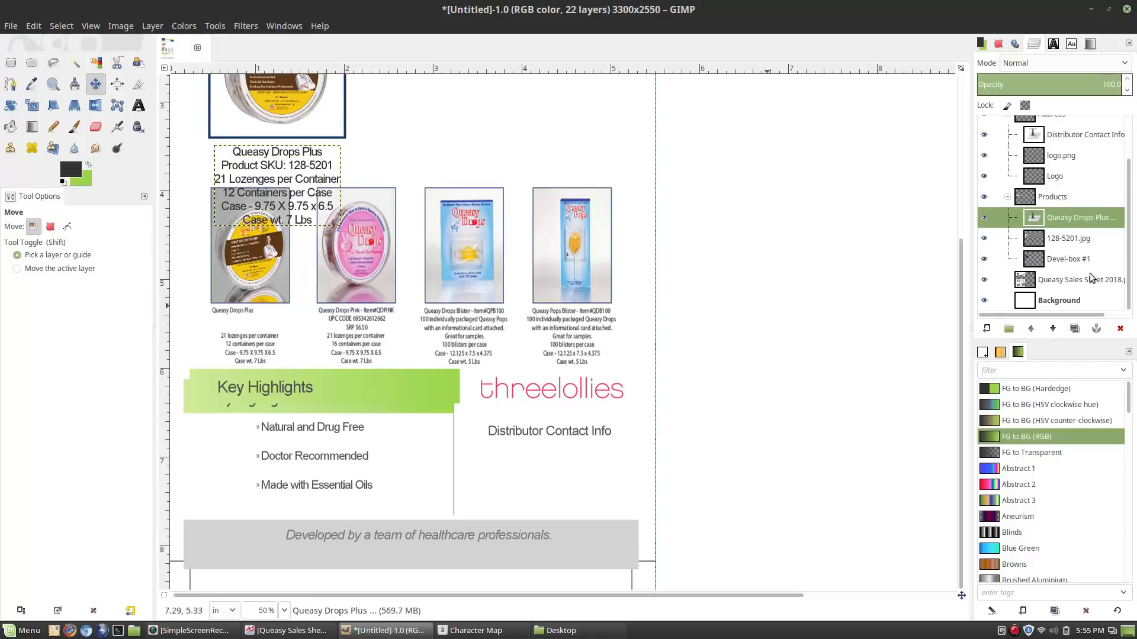
# Step: Hide the Queasy Sales Sheet 2018 reference layer and unlink the layers inside the FlierBottom group
pyautogui.click(984, 280)
pyautogui.scroll(-2, 680, 422)
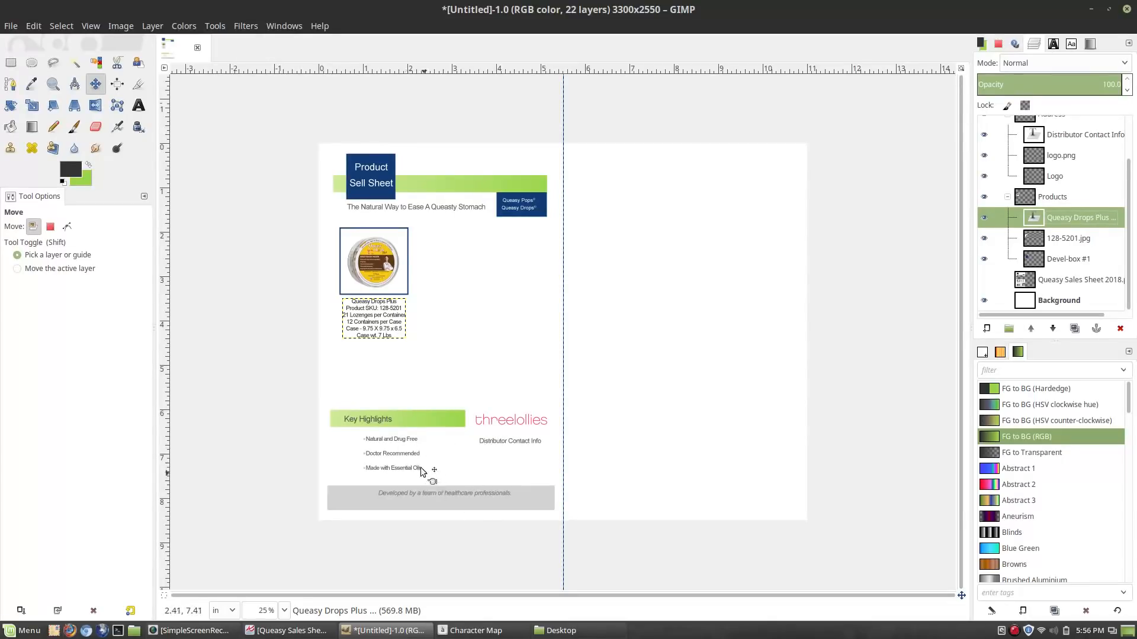
pyautogui.click(1007, 197)
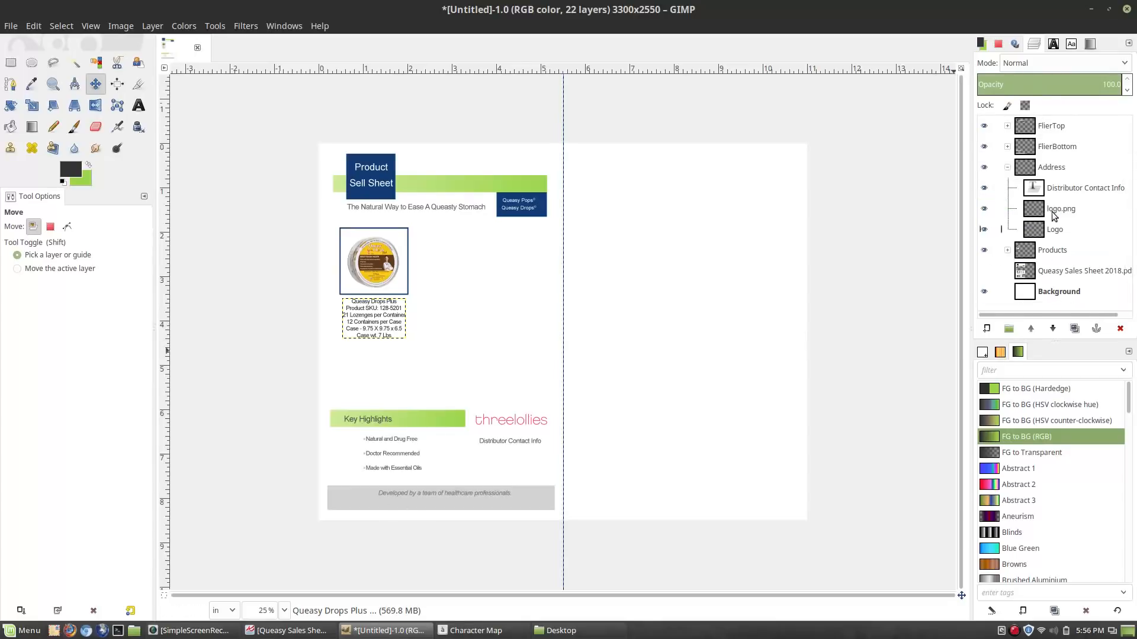
pyautogui.click(1007, 147)
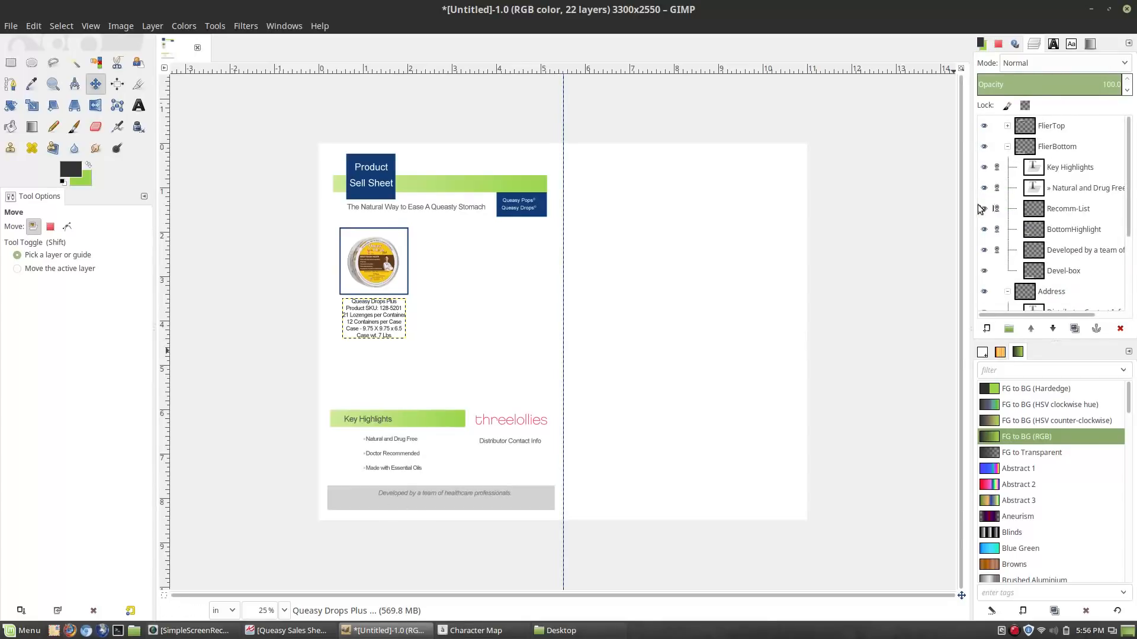
pyautogui.click(996, 210)
pyautogui.click(997, 229)
pyautogui.click(997, 250)
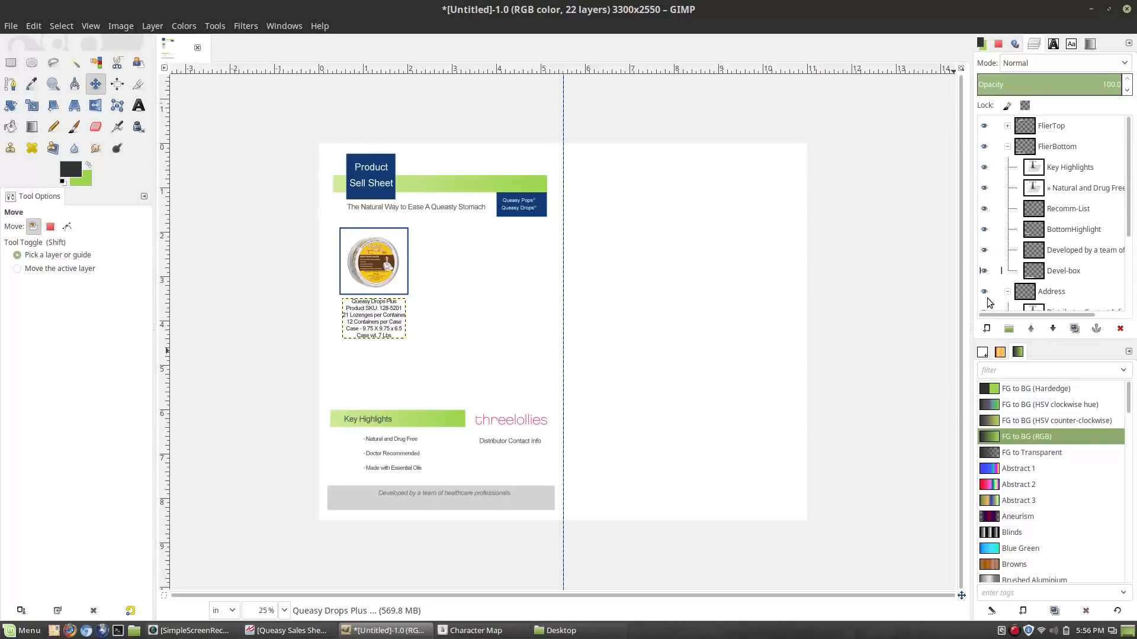
# Step: Nudge the Address group with the threelollies logo and distributor contact text slightly down
pyautogui.click(1071, 274)
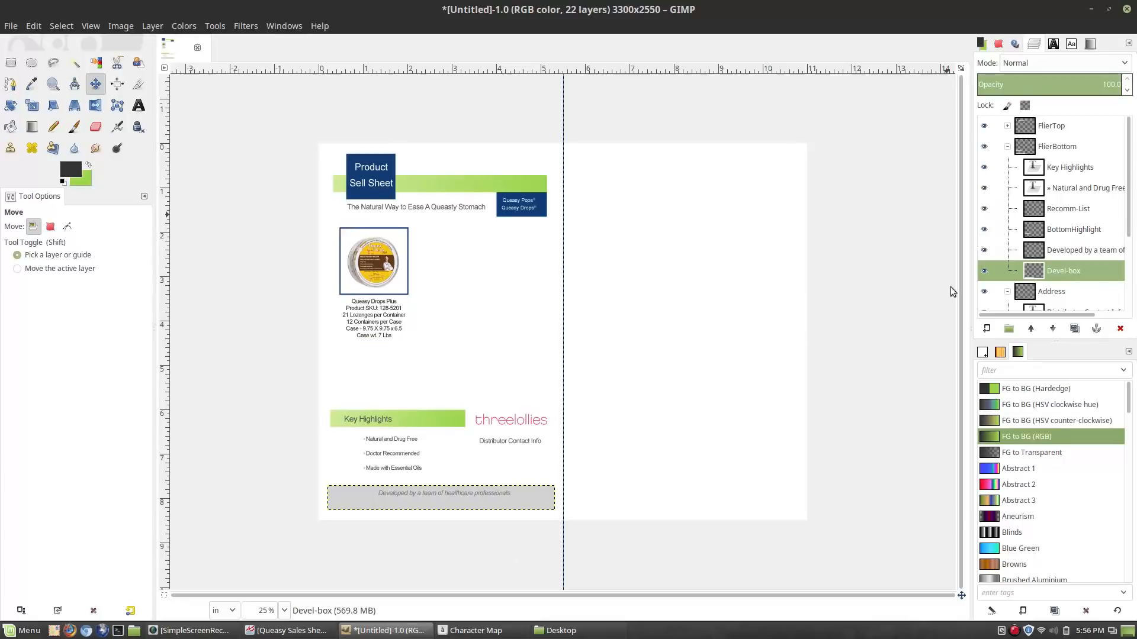
pyautogui.press('pagedown')
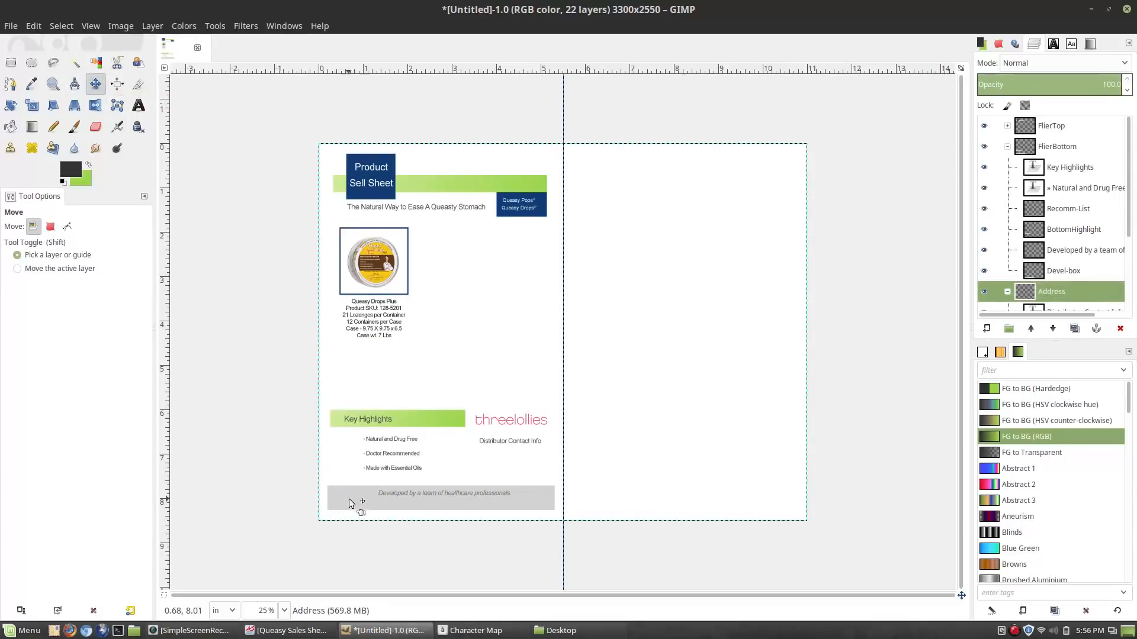
pyautogui.press('Down')
pyautogui.press('Down')
pyautogui.press('Down')
pyautogui.press('Down')
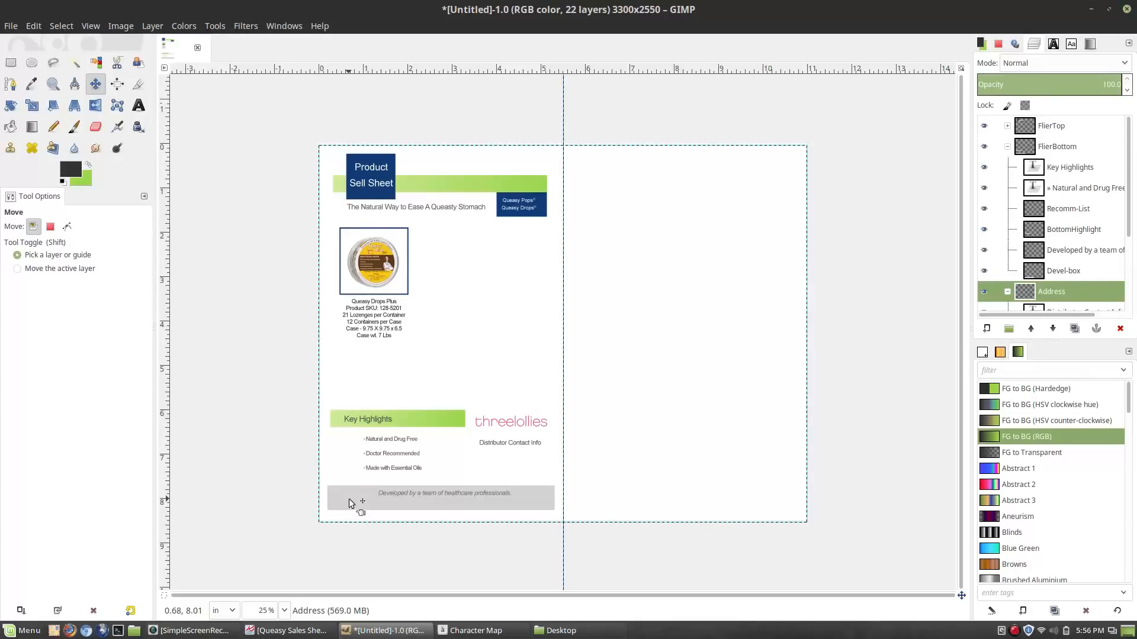
# Step: Nudge the gray Devel-box bar slightly down toward the flyer's lower edge
pyautogui.click(1056, 273)
pyautogui.click(351, 499)
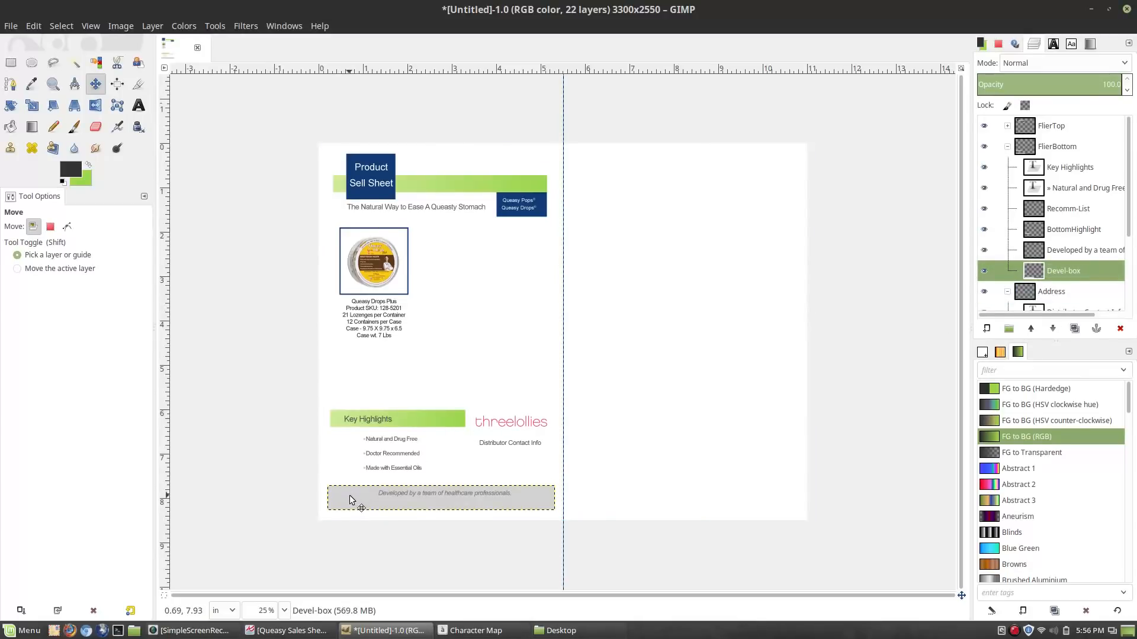
pyautogui.press('Down')
pyautogui.press('Down')
pyautogui.press('Down')
pyautogui.press('Down')
pyautogui.press('Down')
pyautogui.press('Down')
pyautogui.press('Down')
pyautogui.press('Down')
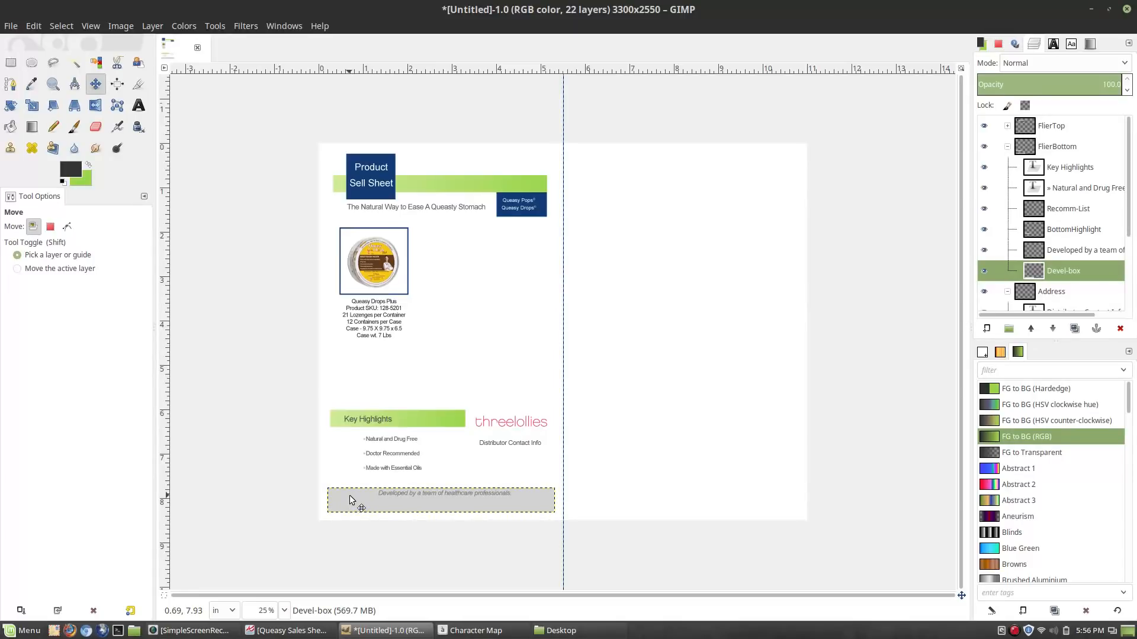
# Step: Nudge the "Developed by a team of healthcare professionals" text down to the vertical middle of the gray bar
pyautogui.click(1071, 253)
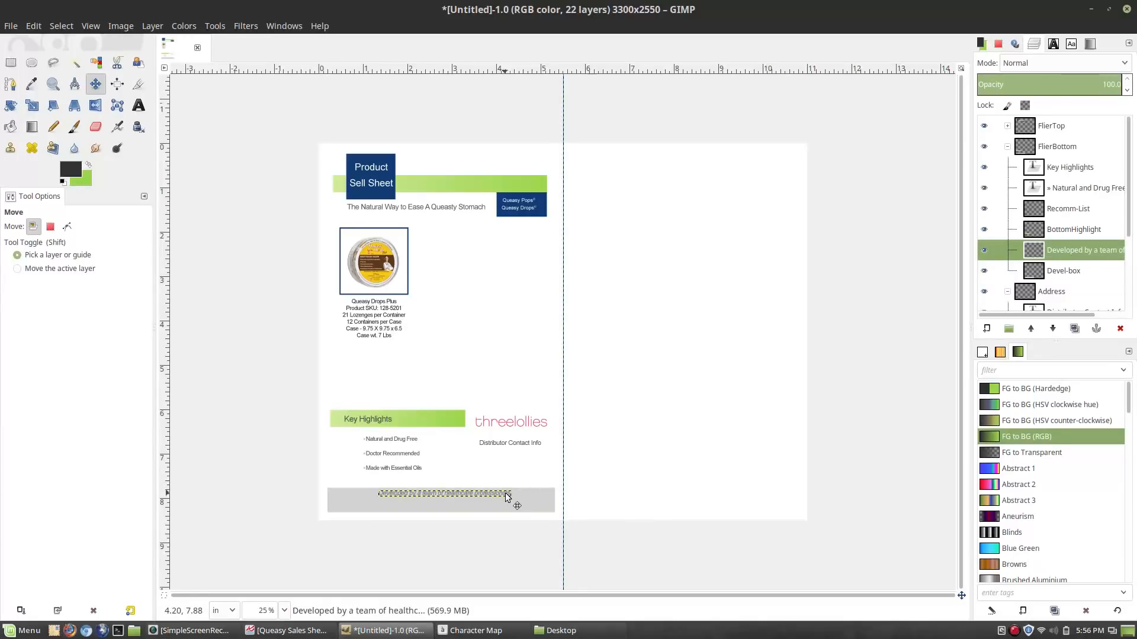
pyautogui.press('Down')
pyautogui.press('Down')
pyautogui.press('Down')
pyautogui.press('Down')
pyautogui.press('Down')
pyautogui.press('Down')
pyautogui.press('Down')
pyautogui.press('Down')
pyautogui.press('Down')
pyautogui.press('Down')
pyautogui.press('Down')
pyautogui.press('Down')
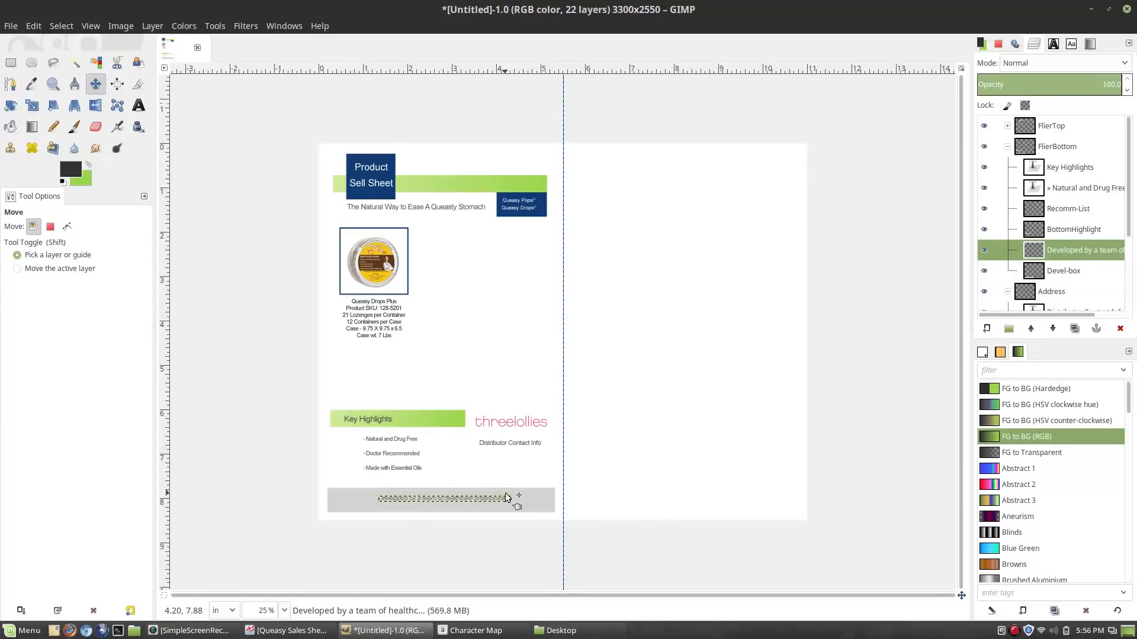
# Step: Center the flyer's header artwork horizontally with the Align tool, relative to the first item
pyautogui.press('q')
pyautogui.click(346, 497)
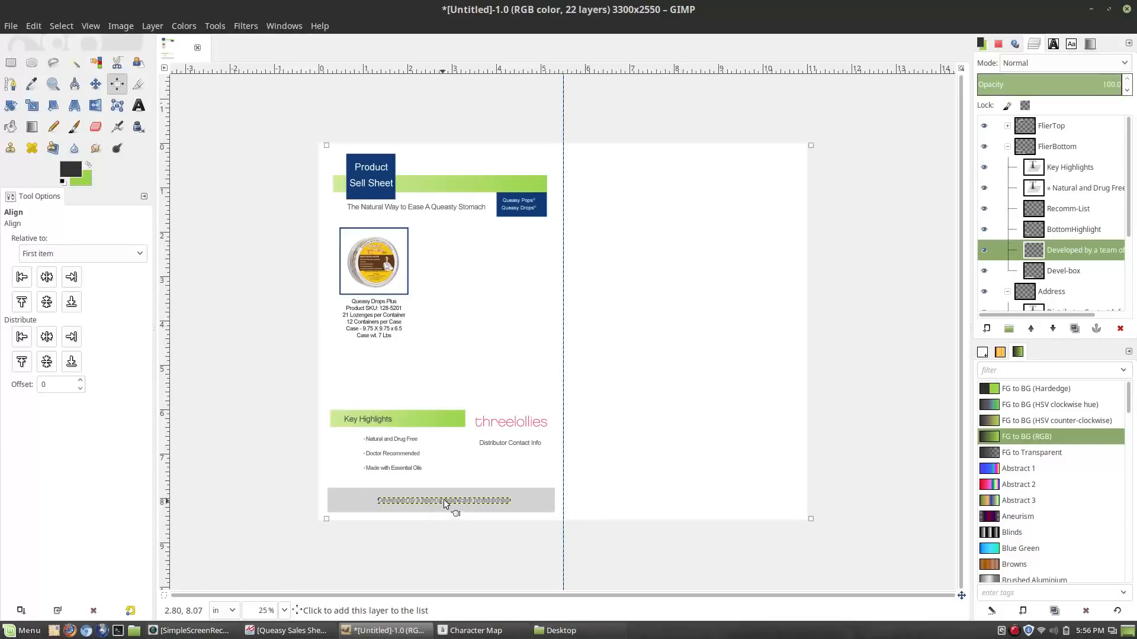
pyautogui.click(51, 279)
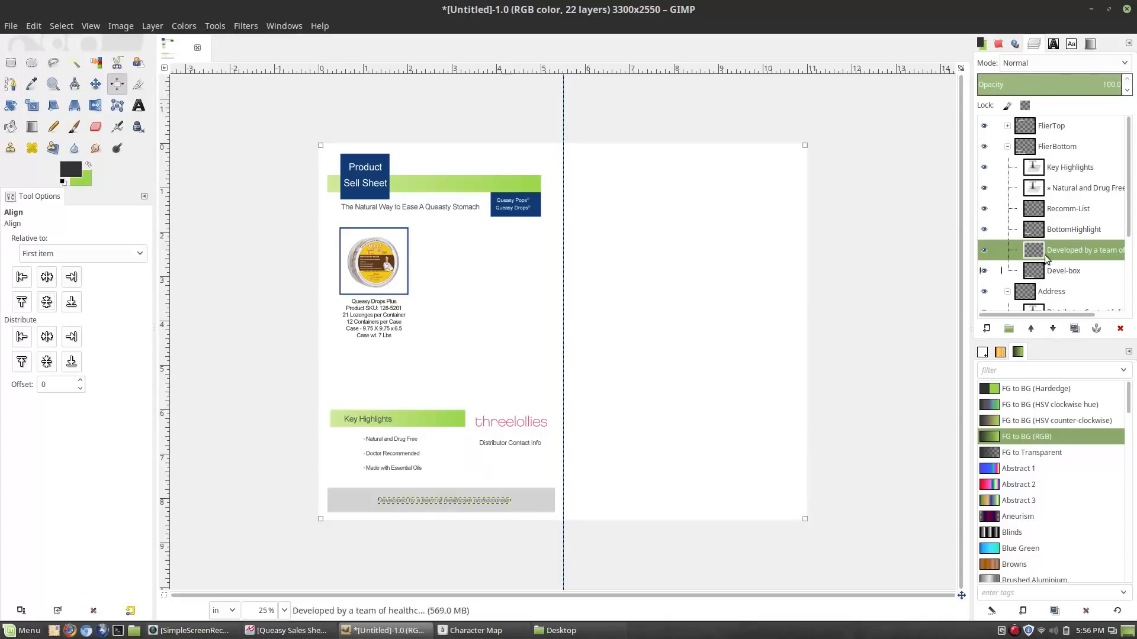
# Step: Link the Key Highlights text with the BottomHighlight layer and nudge both down until the green bar overlaps the list's first line
pyautogui.click(1112, 235)
pyautogui.click(987, 232)
pyautogui.click(986, 232)
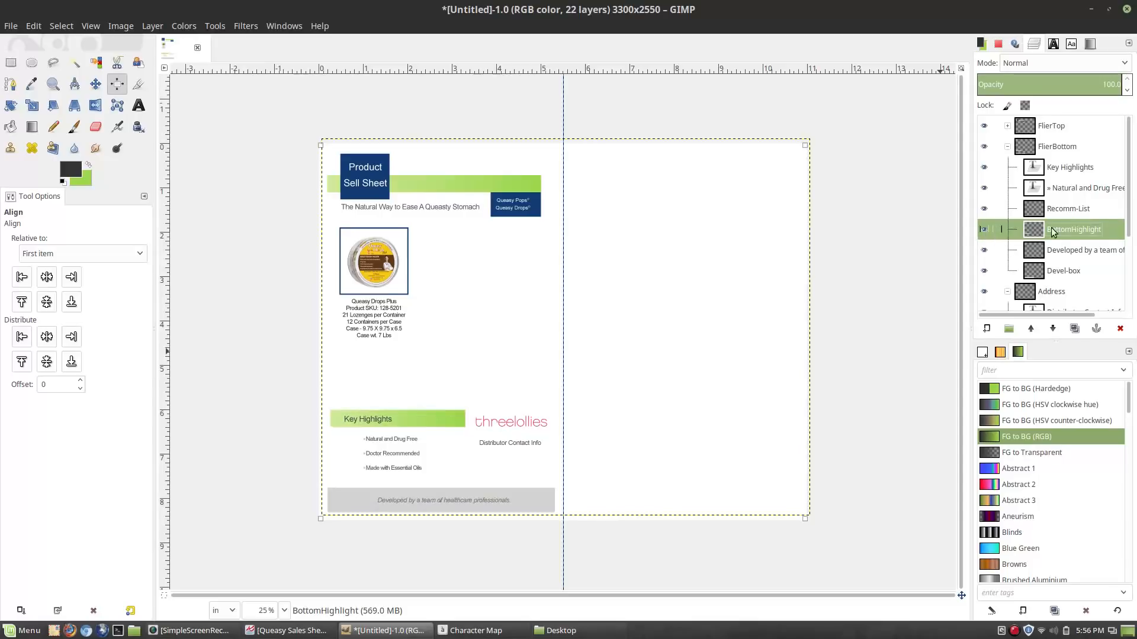
pyautogui.click(998, 230)
pyautogui.click(95, 84)
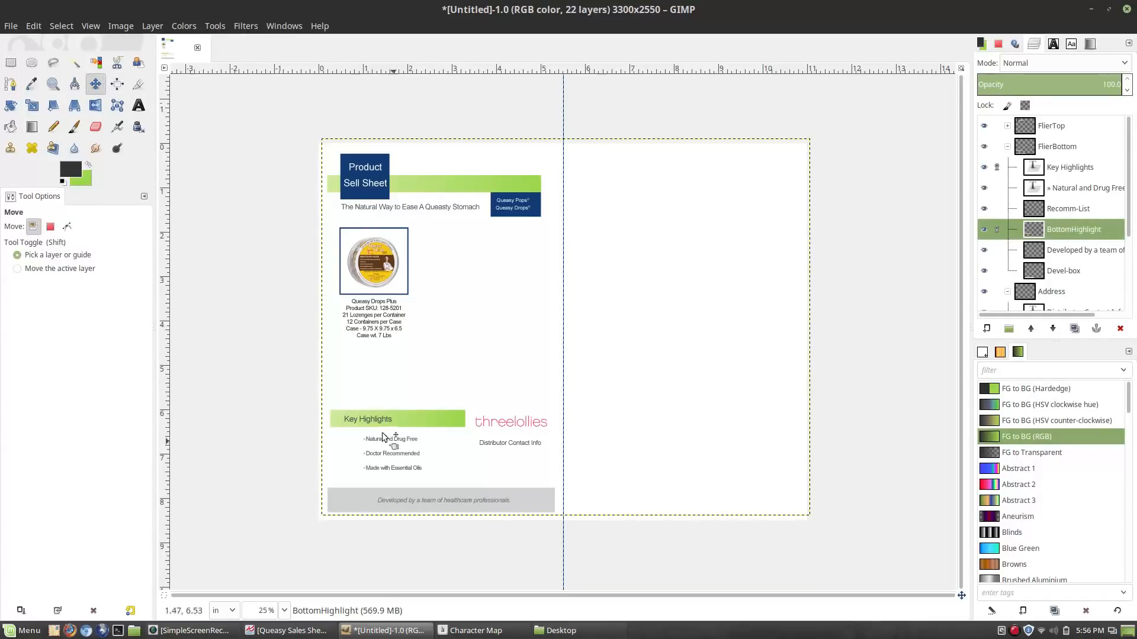
pyautogui.press('Down')
pyautogui.press('Down')
pyautogui.press('Down')
pyautogui.press('Down')
pyautogui.press('Down')
pyautogui.press('Down')
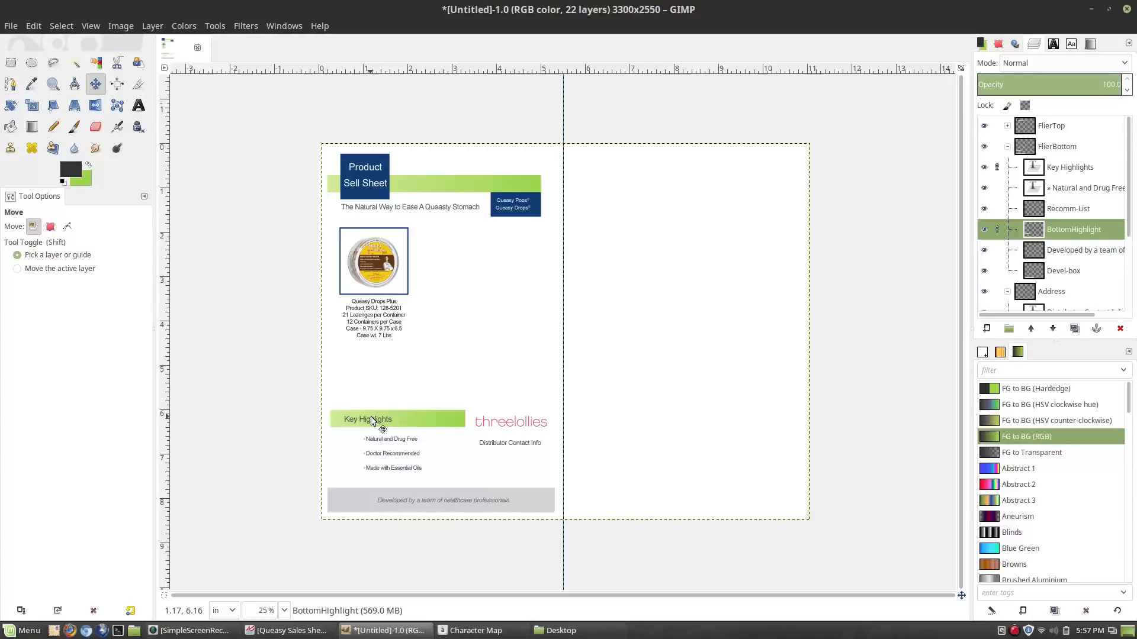
pyautogui.press('Down')
pyautogui.press('Down')
pyautogui.press('Down')
pyautogui.press('Down')
pyautogui.press('Down')
pyautogui.press('Down')
pyautogui.press('Down')
pyautogui.press('Down')
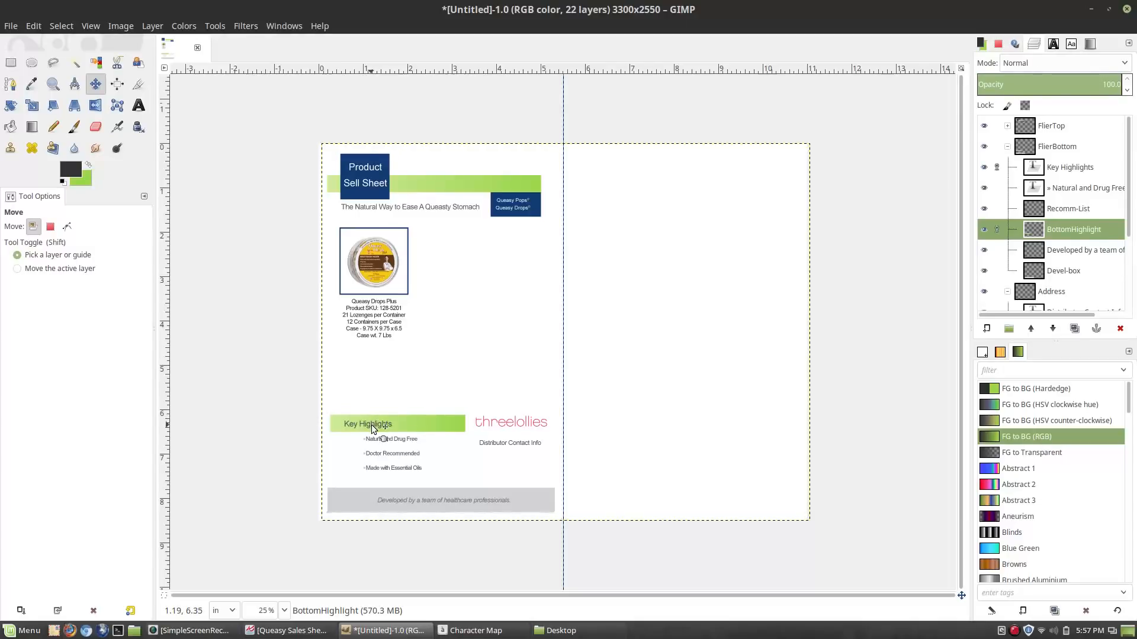
pyautogui.press('Down')
pyautogui.press('Down')
pyautogui.press('Down')
pyautogui.press('Down')
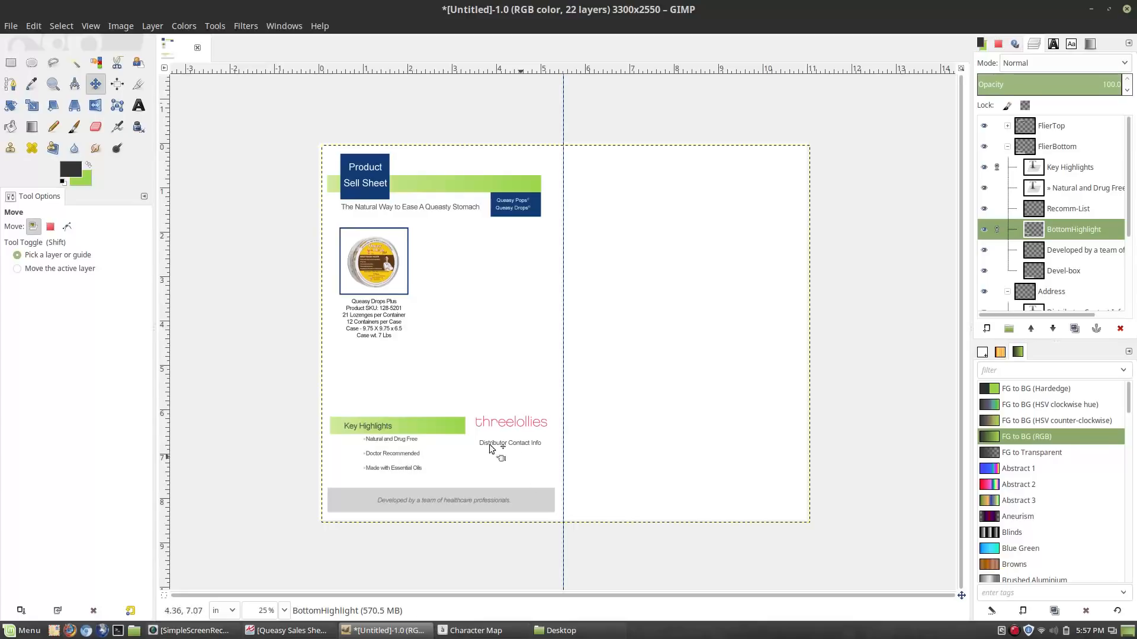
pyautogui.click(397, 430)
pyautogui.press('Down')
pyautogui.press('Down')
pyautogui.press('Down')
pyautogui.press('Down')
pyautogui.press('Down')
pyautogui.press('Down')
pyautogui.press('Down')
pyautogui.press('Down')
pyautogui.press('Down')
pyautogui.press('Down')
pyautogui.press('Down')
pyautogui.press('Down')
pyautogui.press('Down')
pyautogui.press('Down')
pyautogui.press('Down')
pyautogui.press('Down')
pyautogui.press('Down')
pyautogui.press('Down')
pyautogui.press('Down')
pyautogui.press('Down')
pyautogui.press('Down')
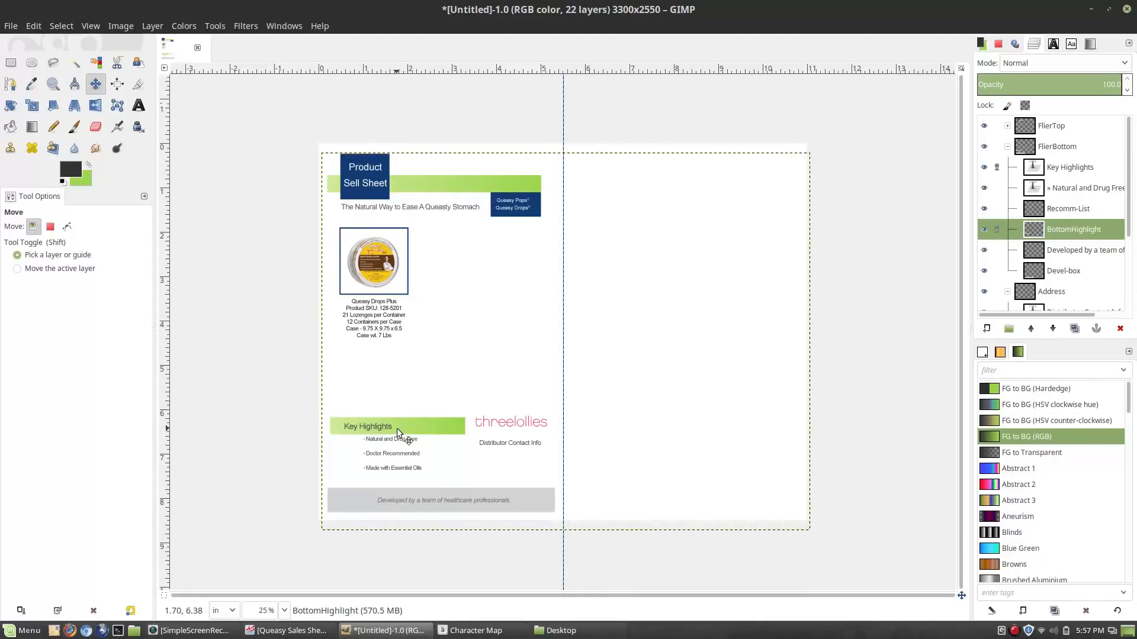
pyautogui.press('Down')
pyautogui.press('Down')
pyautogui.press('Down')
pyautogui.press('Down')
pyautogui.press('Down')
pyautogui.press('Down')
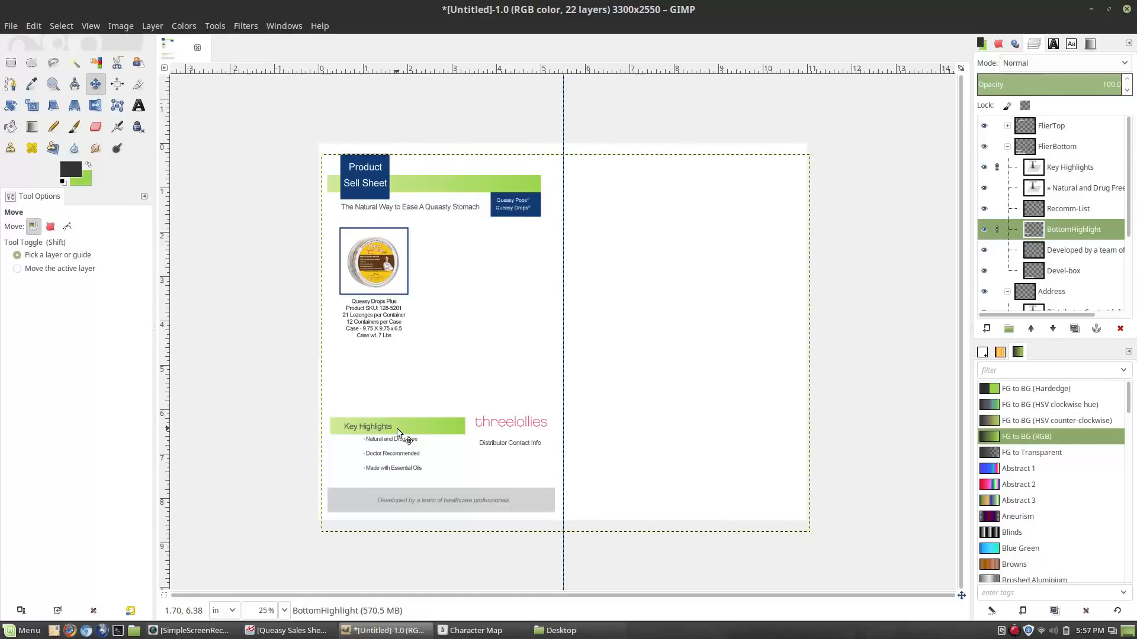
# Step: Unlink the BottomHighlight and Key Highlights layers
pyautogui.press('+')
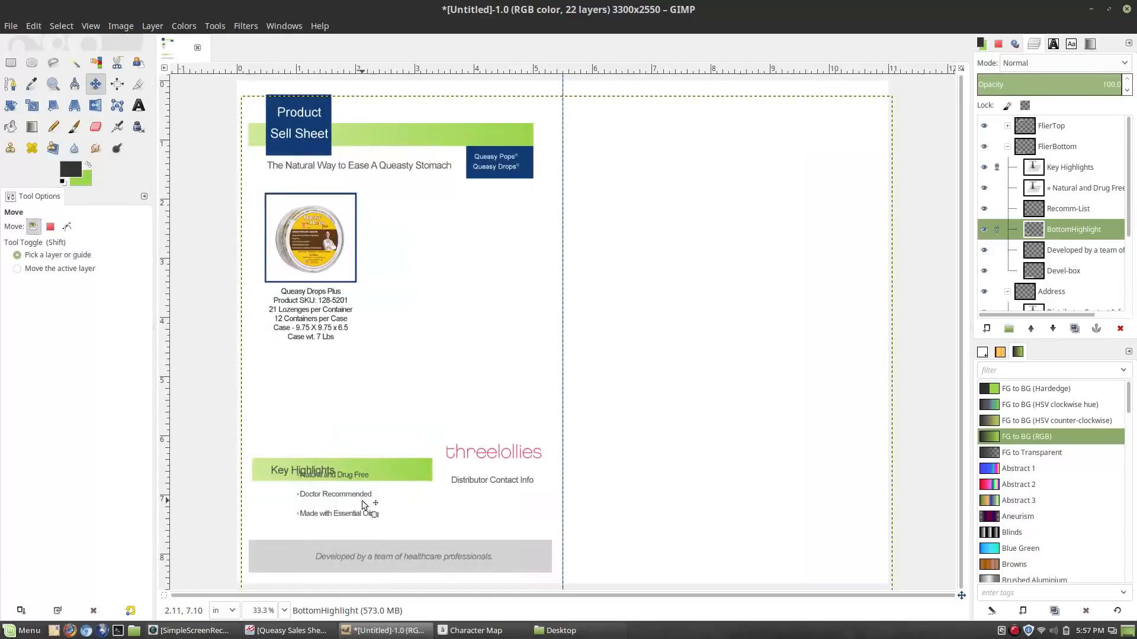
pyautogui.keyDown('ctrl'); pyautogui.scroll(2, 290, 497); pyautogui.keyUp('ctrl')
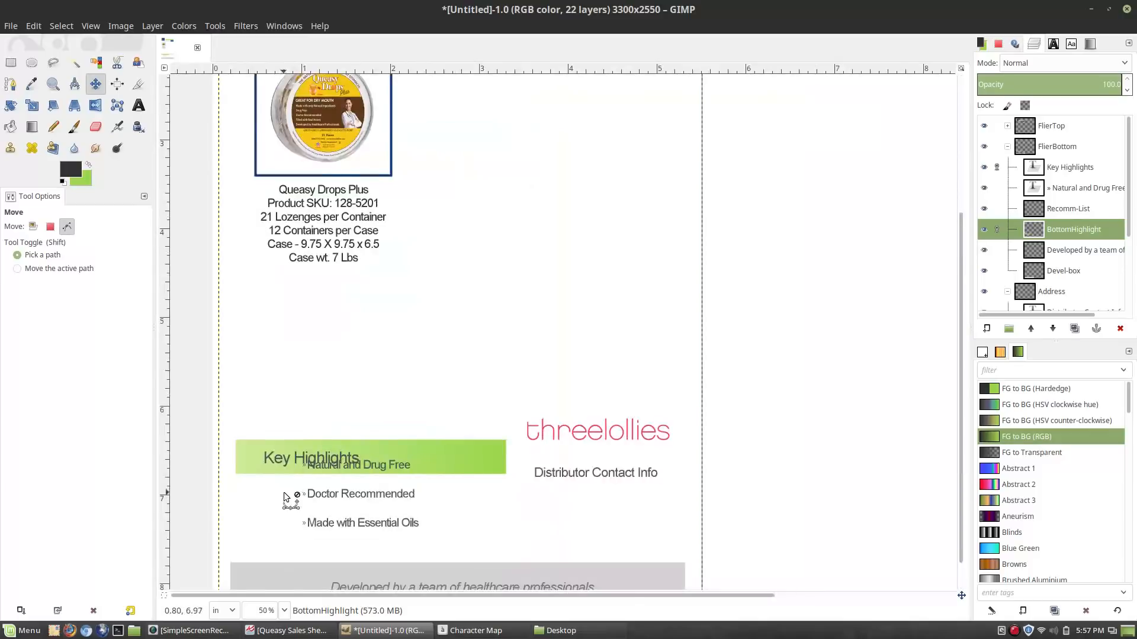
pyautogui.scroll(-2, 322, 488)
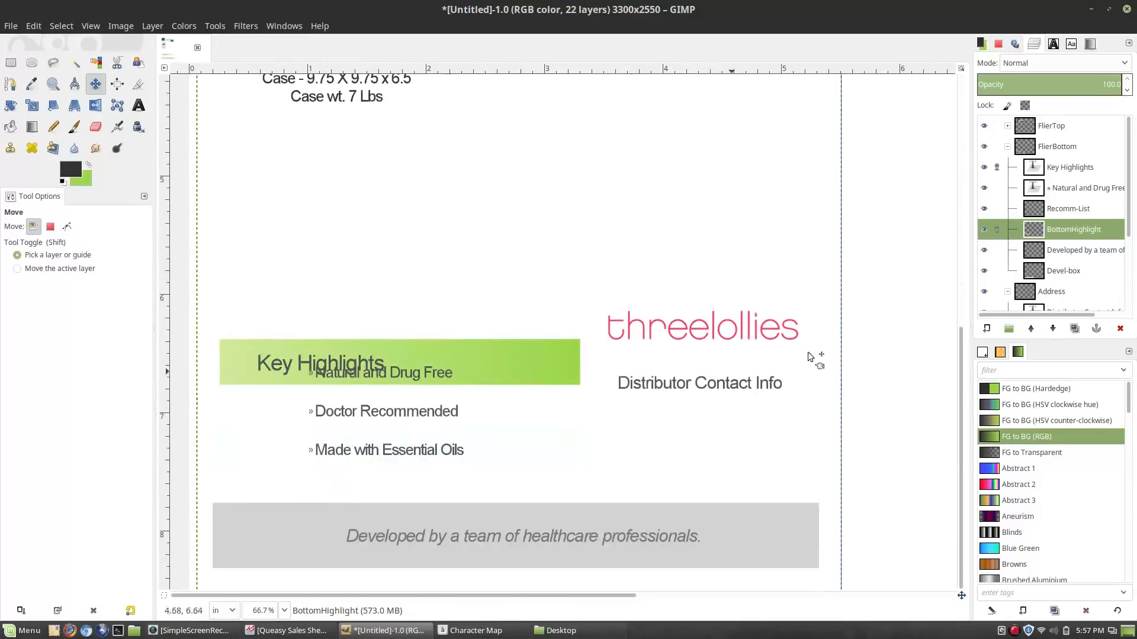
pyautogui.click(995, 229)
pyautogui.click(997, 167)
# Step: Select all text in the "Natural and Drug Free" list and reduce its line spacing
pyautogui.click(1059, 210)
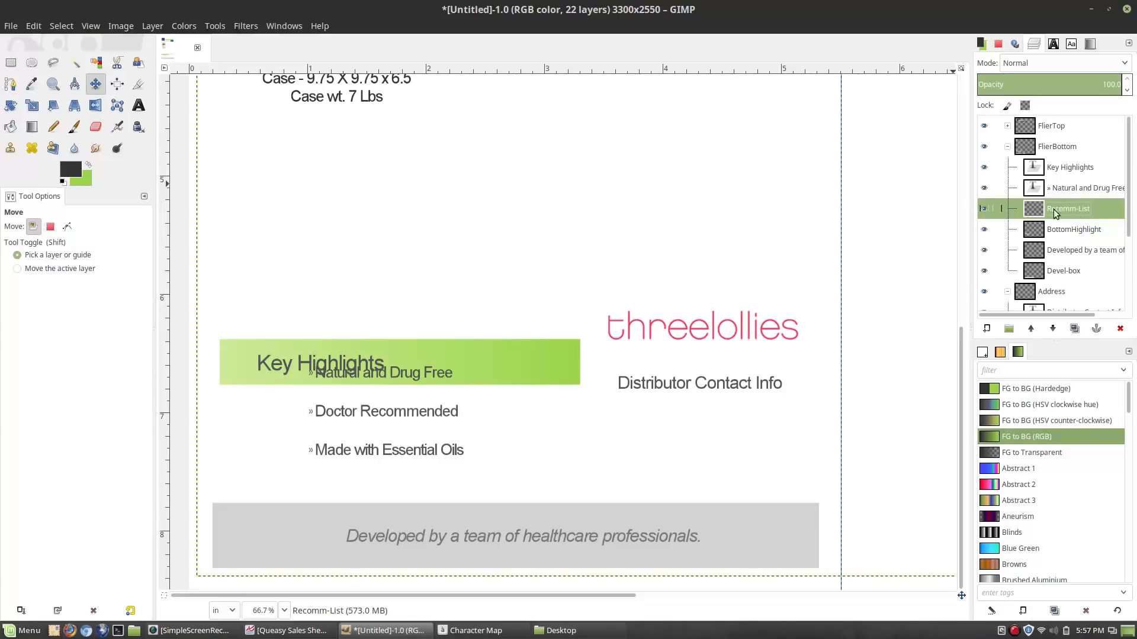
pyautogui.press('t')
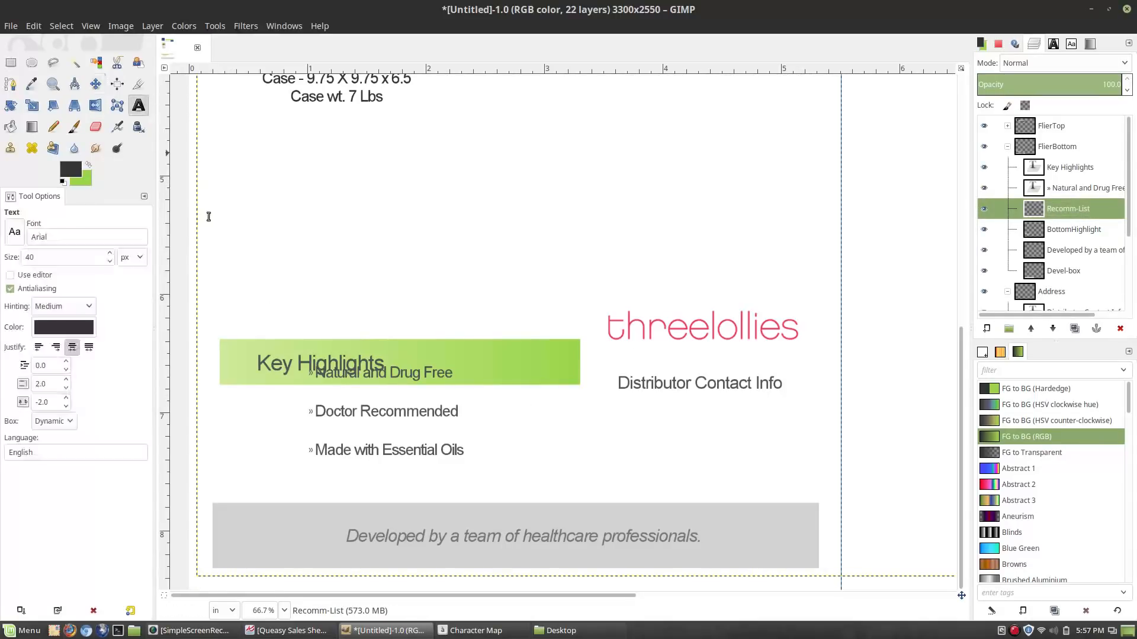
pyautogui.tripleClick(405, 407)
pyautogui.hotkey('ctrl', 'a')
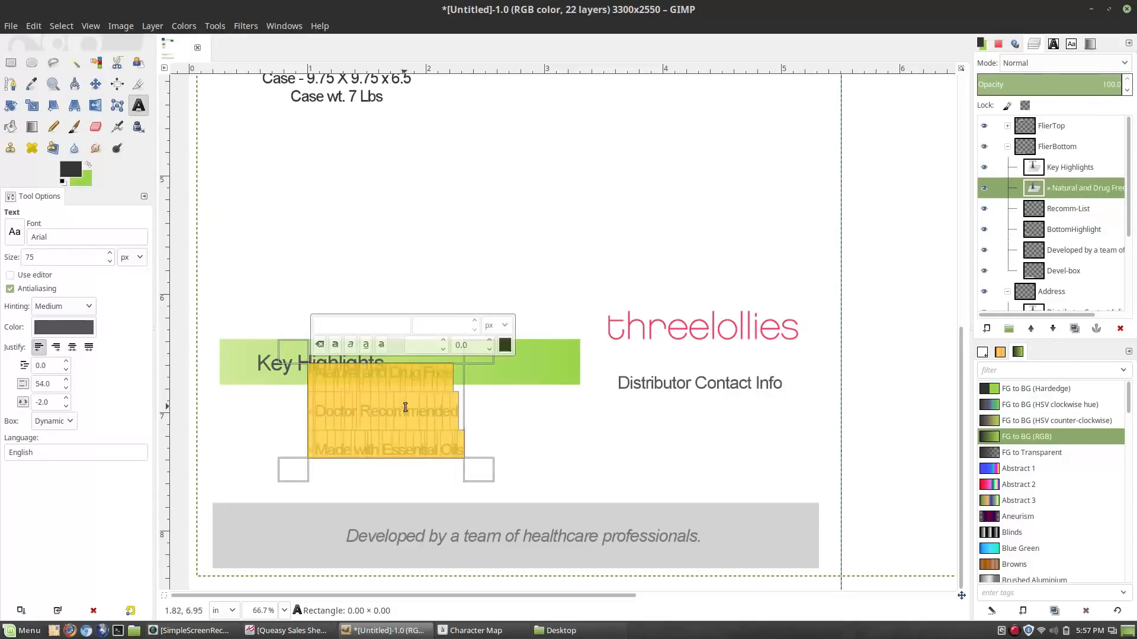
pyautogui.scroll(-9, 67, 388)
pyautogui.click(65, 387)
pyautogui.click(66, 387)
pyautogui.click(65, 387)
pyautogui.click(65, 388)
pyautogui.click(65, 387)
# Step: Try to move the detached Tool Options window back into the empty dock below the toolbox
pyautogui.moveTo(65, 387); pyautogui.dragTo(99, 77)
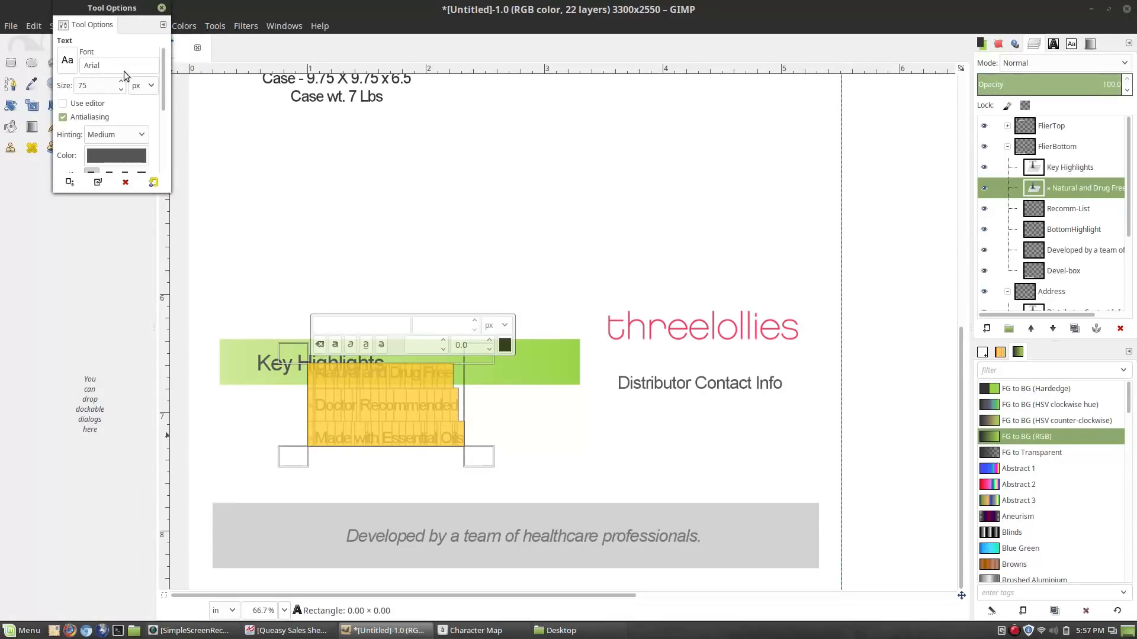
pyautogui.click(289, 28)
pyautogui.click(160, 28)
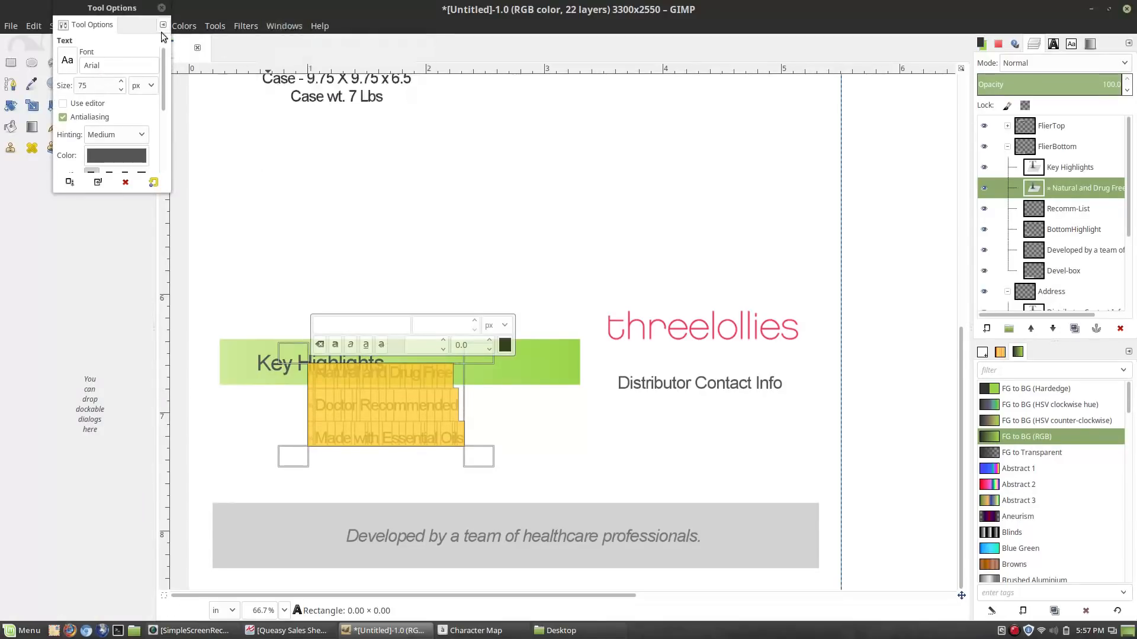
pyautogui.moveTo(121, 5); pyautogui.dragTo(100, 226)
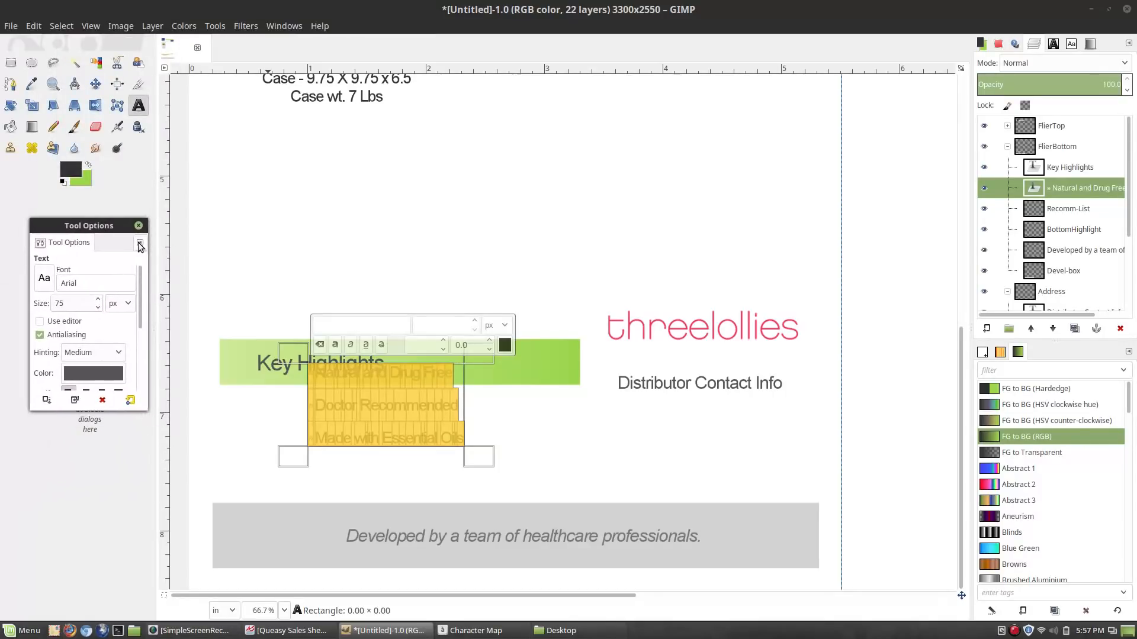
pyautogui.click(140, 243)
pyautogui.moveTo(190, 258)
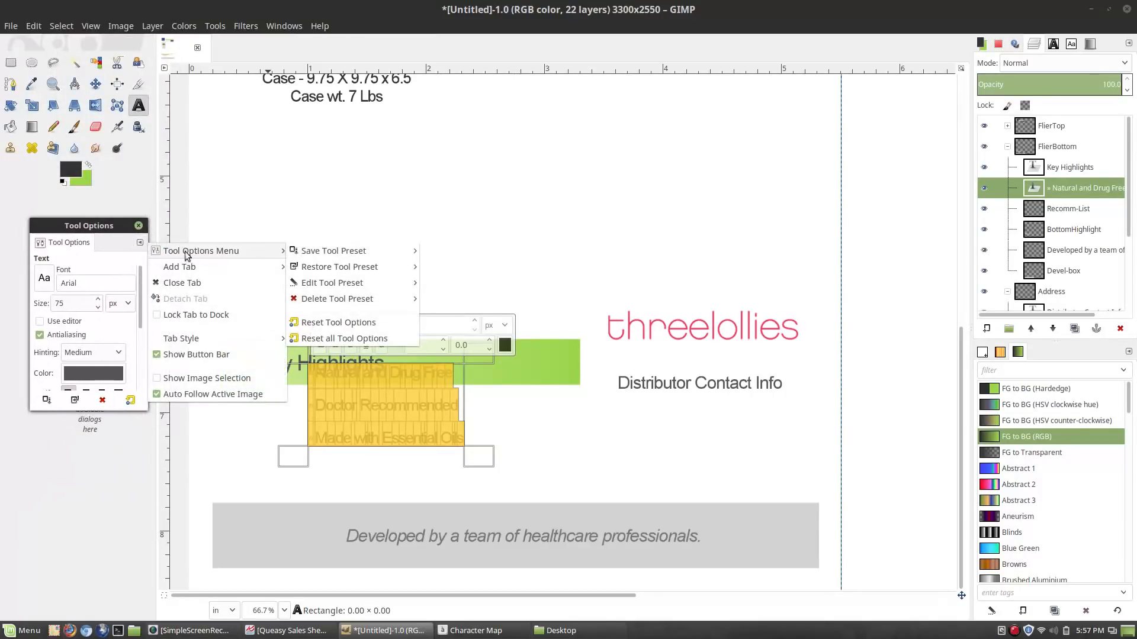
pyautogui.click(161, 215)
pyautogui.moveTo(124, 227); pyautogui.dragTo(126, 241)
# Step: Lock the Tool Options tab to its dock, reposition the floating window below the toolbox, and unlock the tab
pyautogui.click(142, 255)
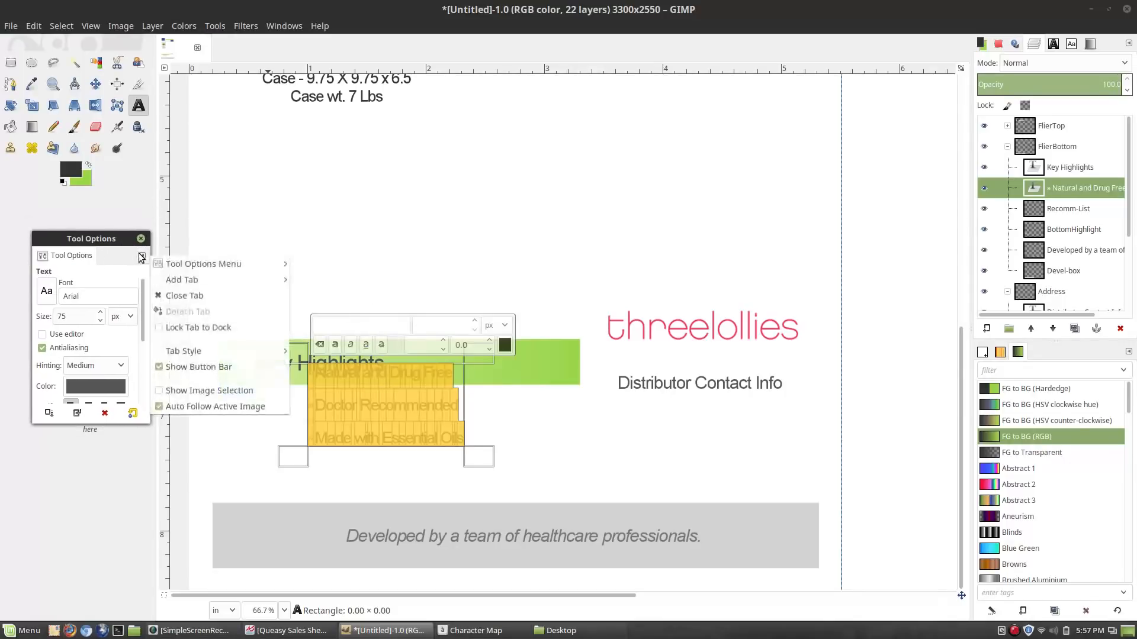
pyautogui.click(186, 330)
pyautogui.moveTo(107, 260); pyautogui.dragTo(80, 274)
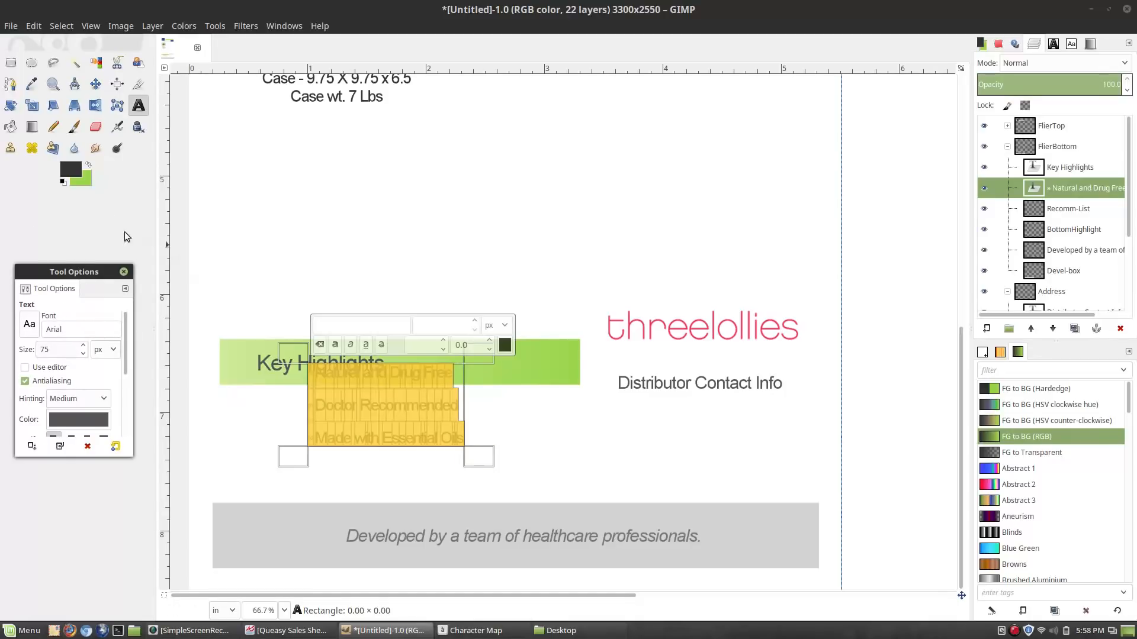
pyautogui.moveTo(66, 288)
pyautogui.mouseDown()
pyautogui.moveTo(35, 265)
pyautogui.moveTo(9, 263)
pyautogui.moveTo(18, 63)
pyautogui.moveTo(99, 188)
pyautogui.moveTo(59, 592)
pyautogui.moveTo(89, 488)
pyautogui.moveTo(210, 353)
pyautogui.moveTo(71, 284)
pyautogui.moveTo(68, 273)
pyautogui.mouseUp()
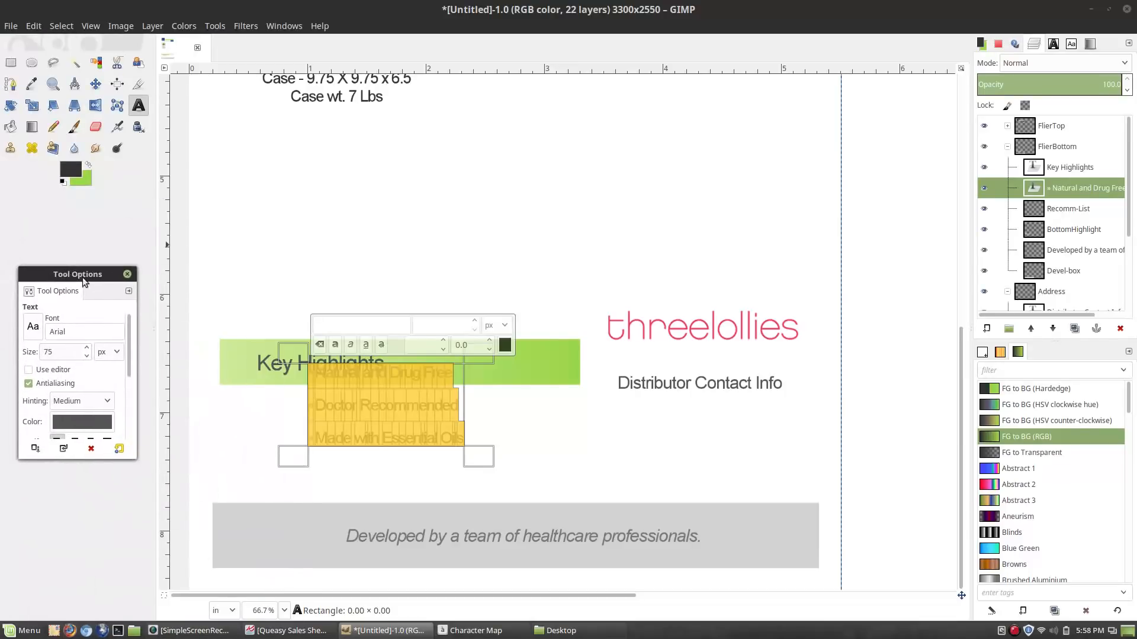
pyautogui.click(129, 290)
pyautogui.moveTo(172, 304)
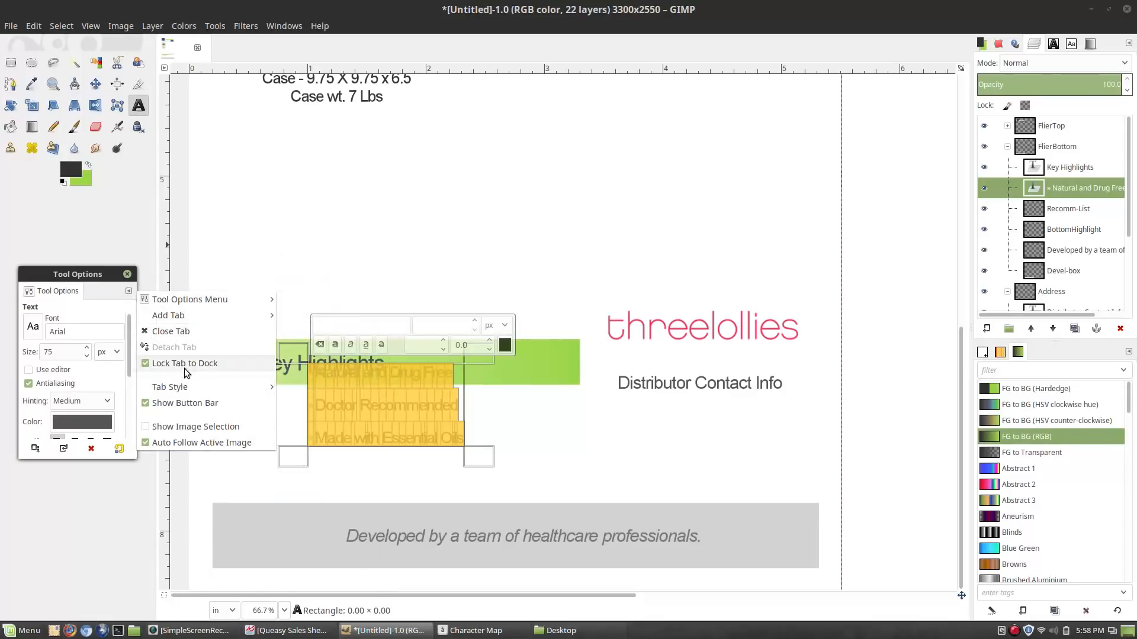
pyautogui.click(147, 369)
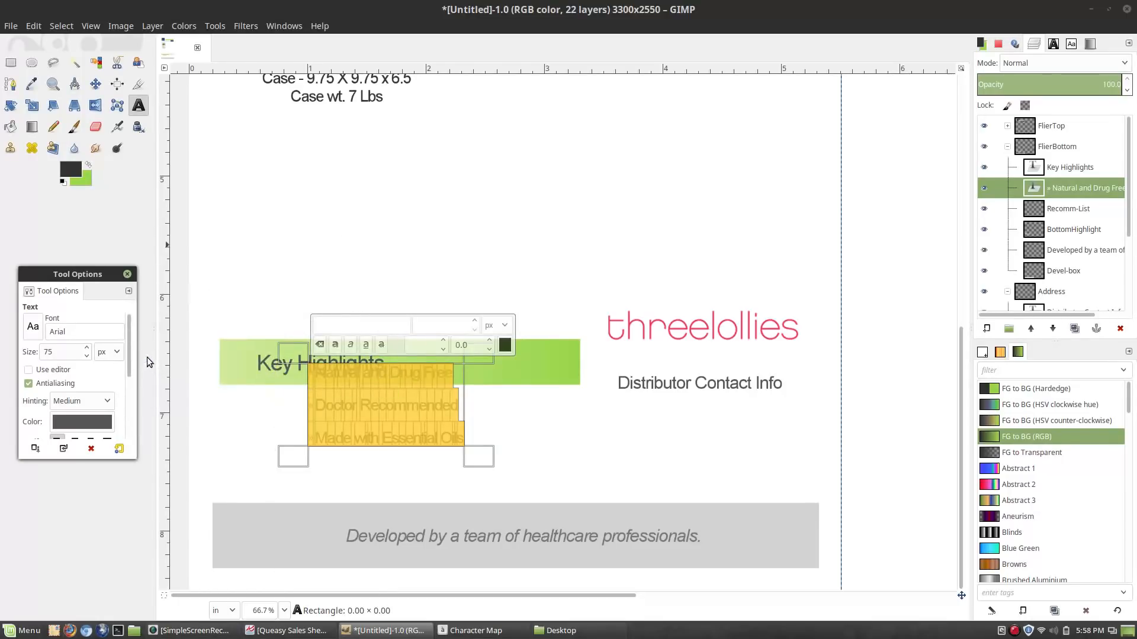
# Step: Retry docking the Tool Options window below the toolbox and set its tab to be locked to the dock
pyautogui.rightClick(87, 271)
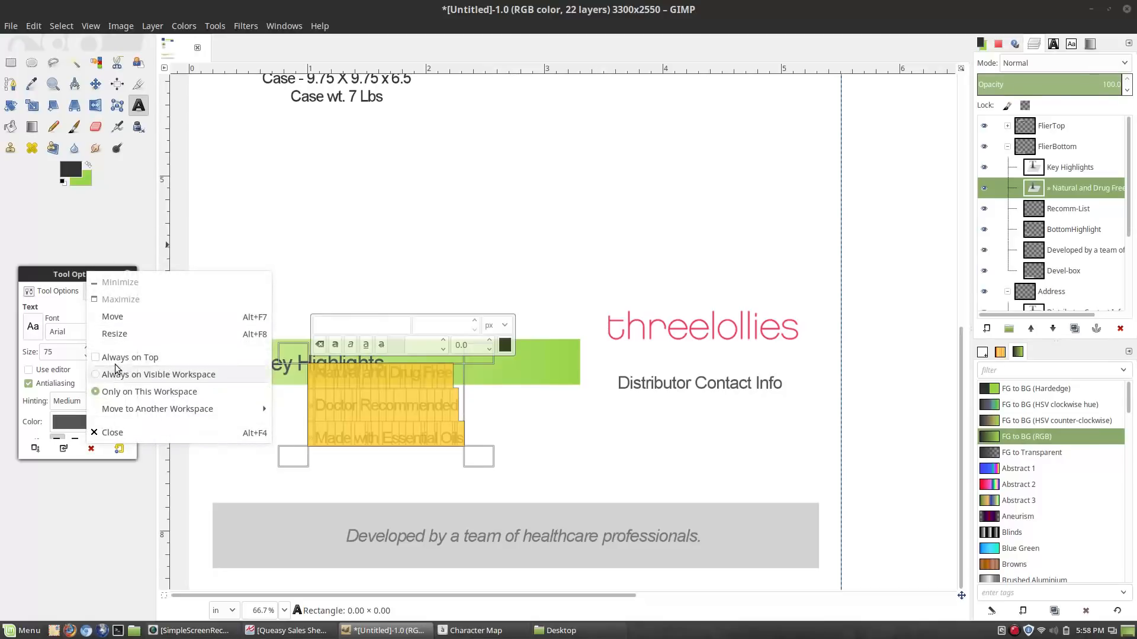
pyautogui.click(54, 272)
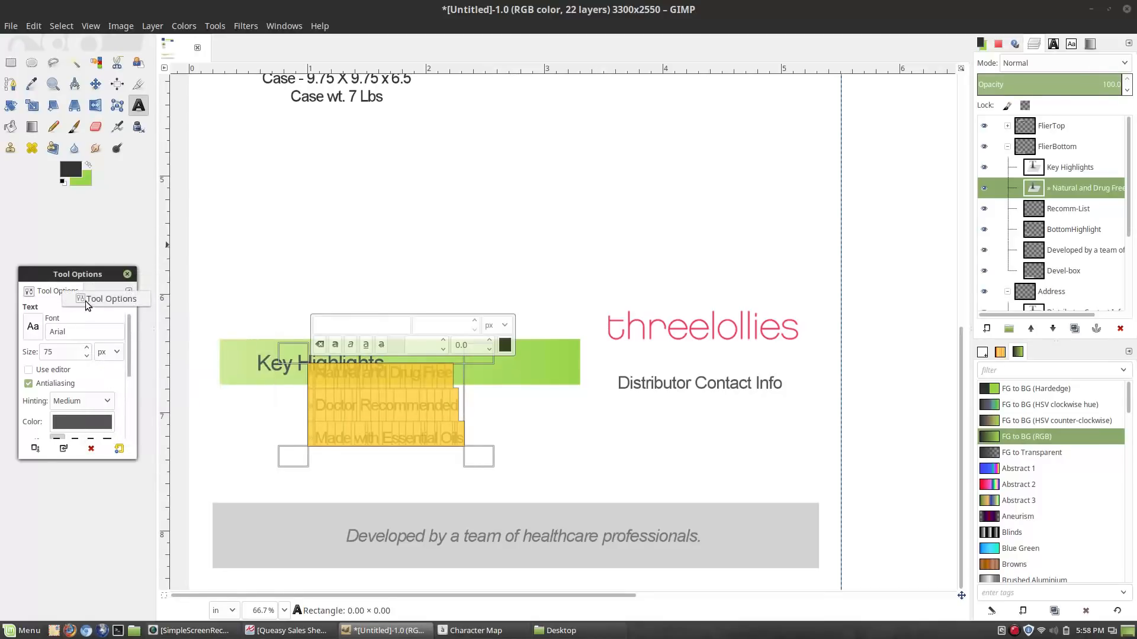
pyautogui.click(128, 292)
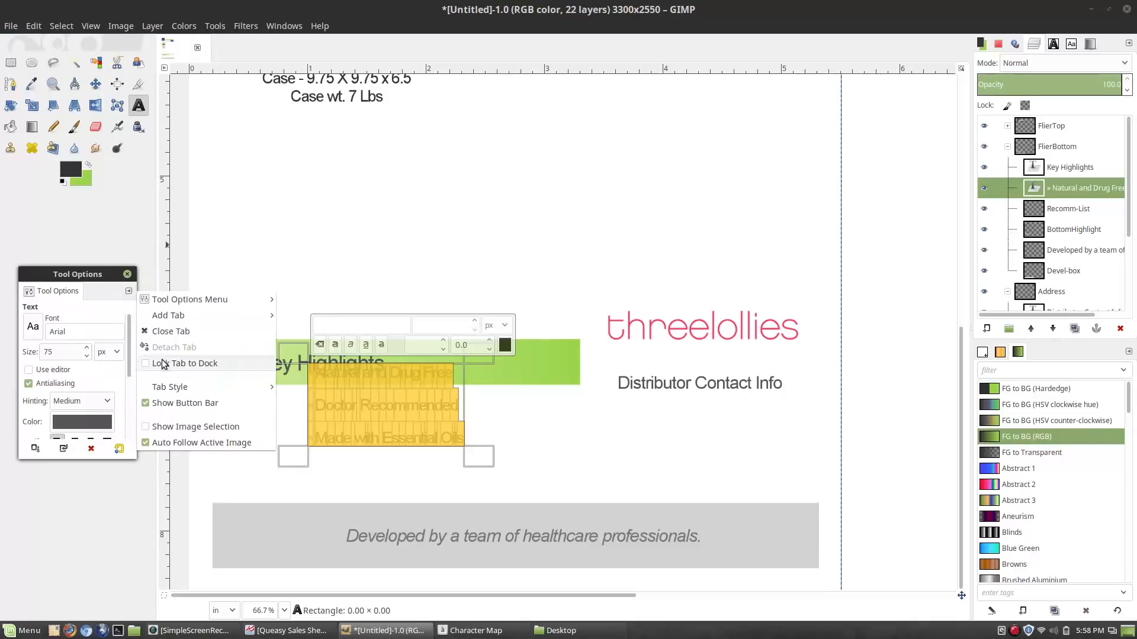
pyautogui.moveTo(171, 388)
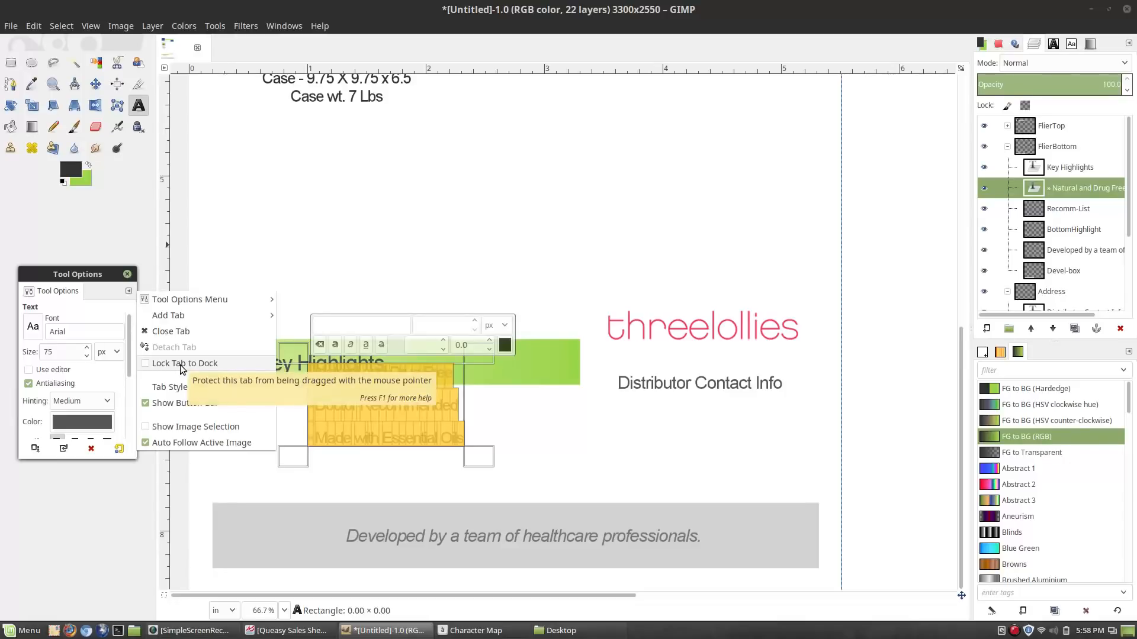
pyautogui.click(181, 366)
pyautogui.moveTo(73, 274); pyautogui.dragTo(88, 298)
# Step: Restore the STL Text Preset for the Text tool while the bulleted list is selected
pyautogui.click(143, 315)
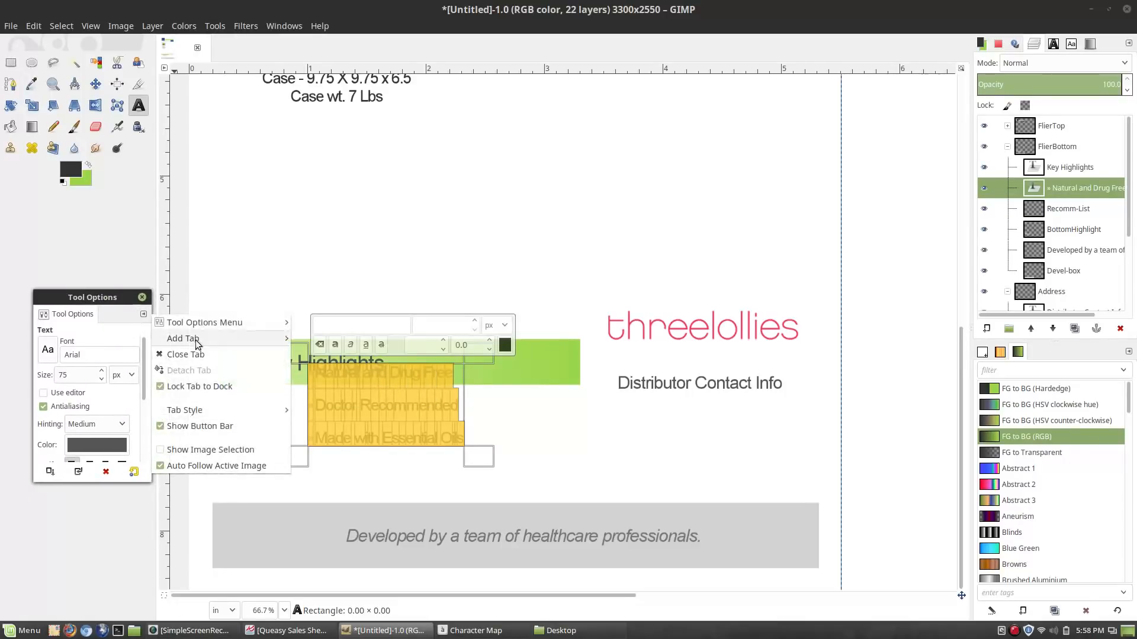
pyautogui.moveTo(218, 341)
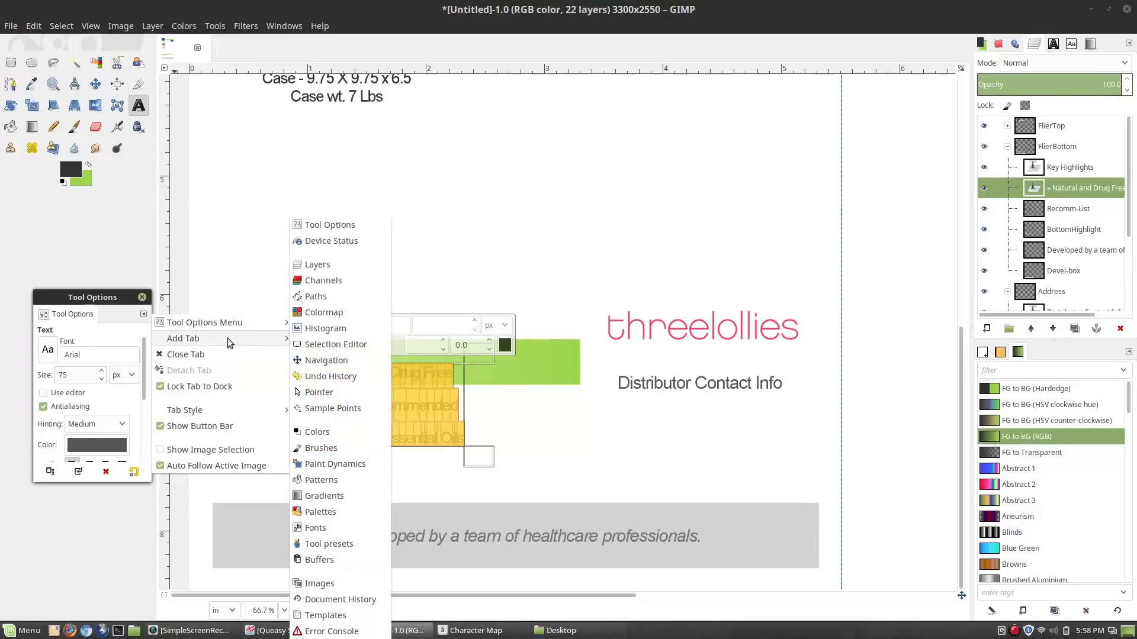
pyautogui.moveTo(214, 409)
pyautogui.moveTo(244, 327)
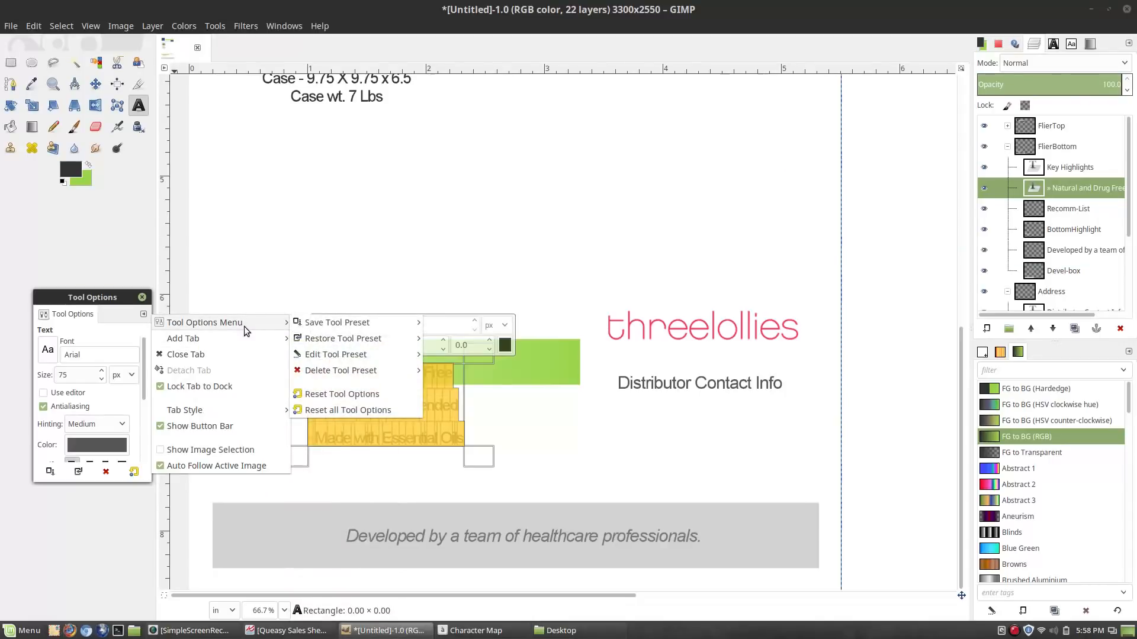
pyautogui.moveTo(334, 343)
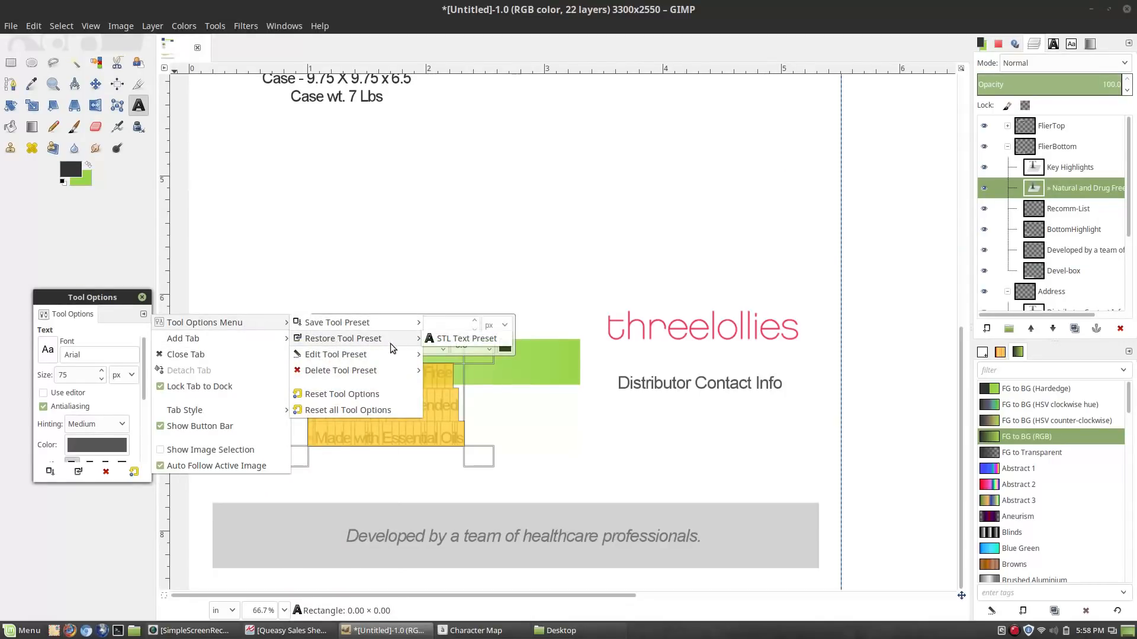
pyautogui.click(440, 341)
# Step: Close the Tool Options tab in the floating window
pyautogui.moveTo(95, 322); pyautogui.dragTo(108, 282)
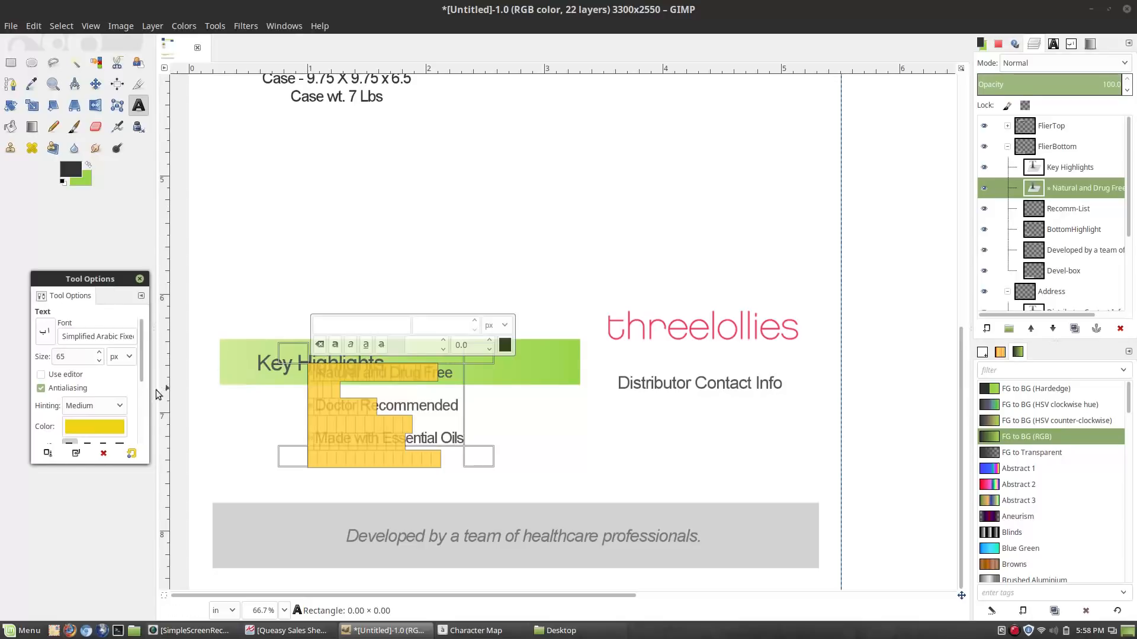
pyautogui.click(141, 296)
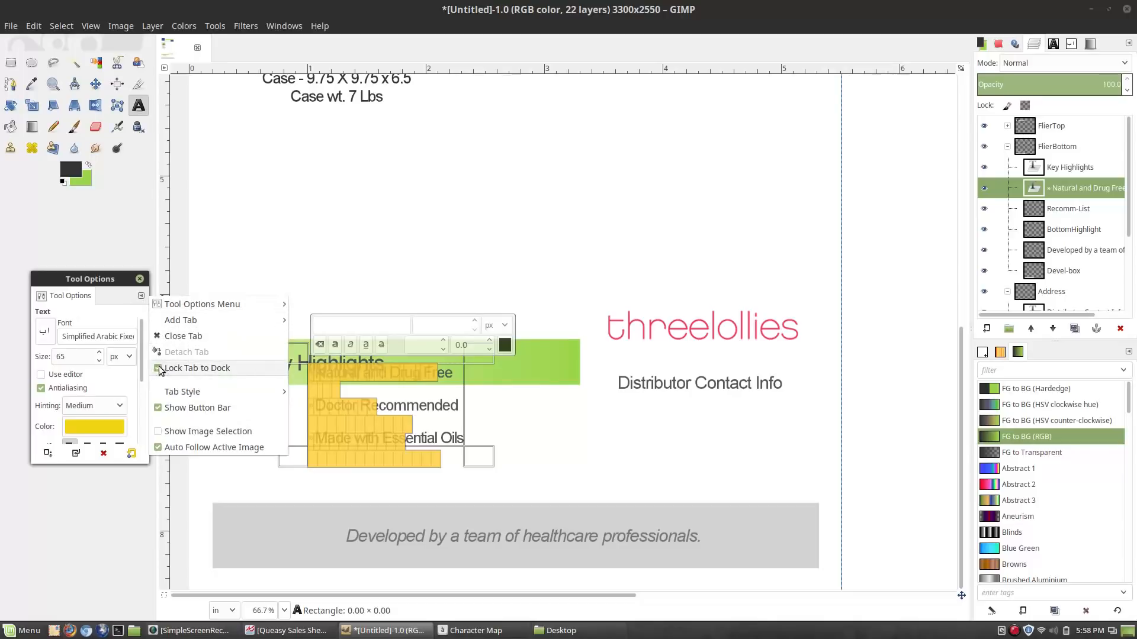
pyautogui.click(172, 336)
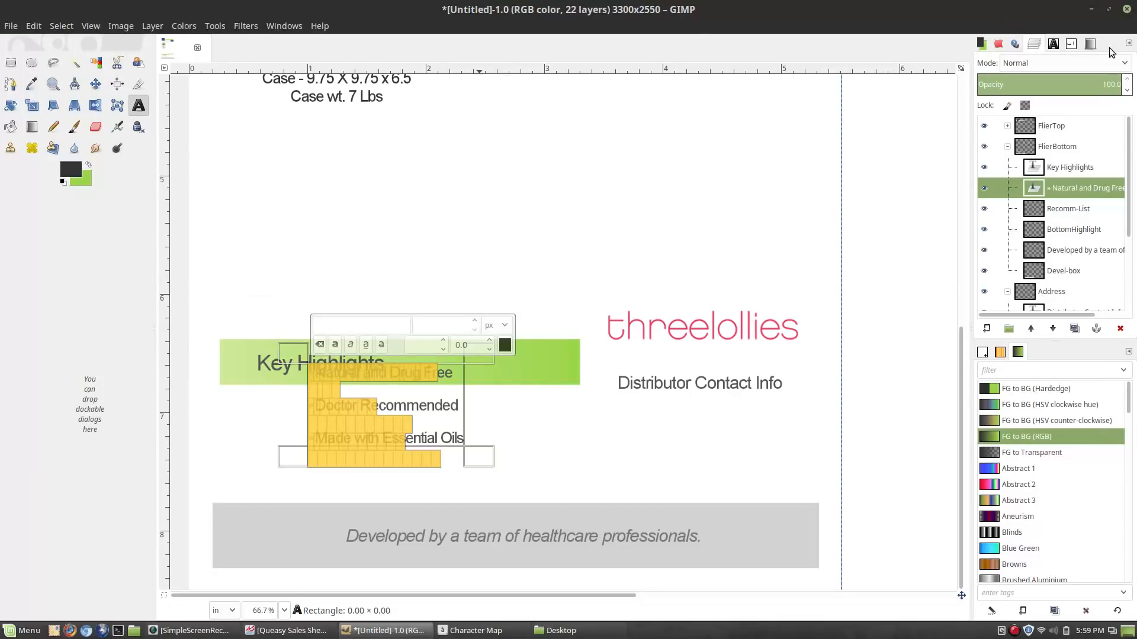
# Step: Dock the Tool Presets tab below the toolbox and add a Tool Options tab to the same dock
pyautogui.click(1053, 46)
pyautogui.moveTo(1050, 46); pyautogui.dragTo(59, 333)
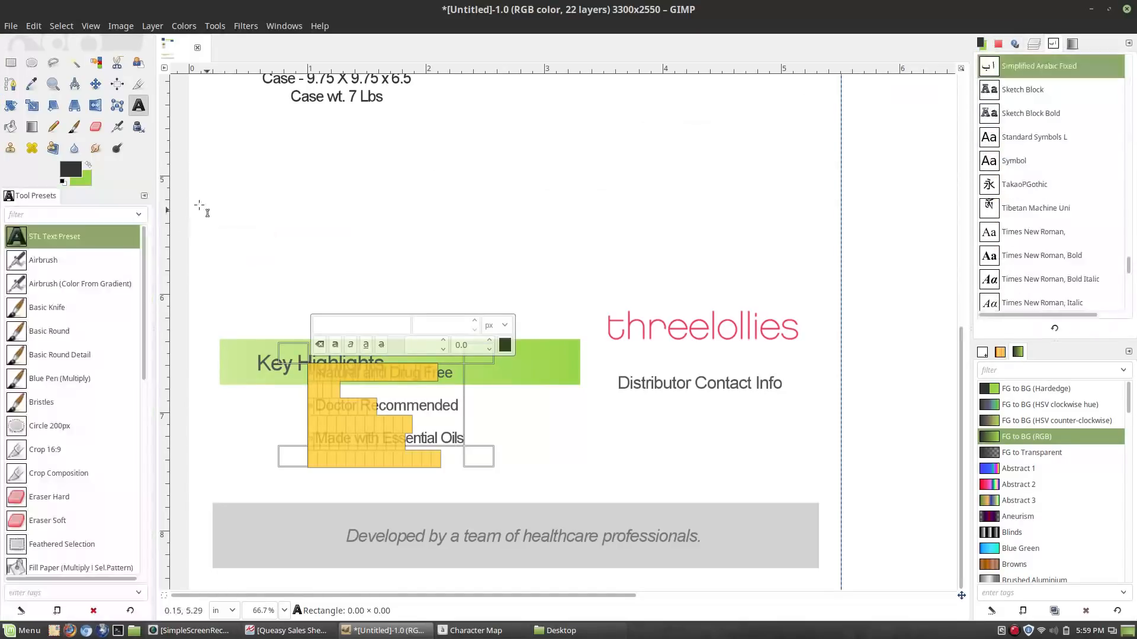
pyautogui.click(145, 197)
pyautogui.moveTo(107, 222)
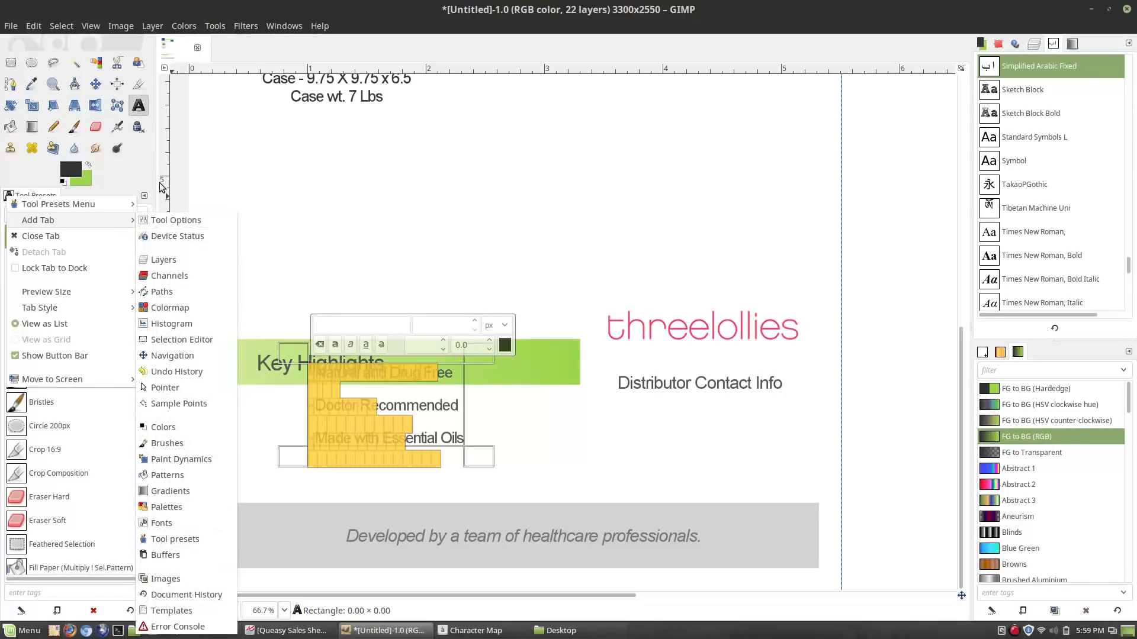
pyautogui.click(141, 184)
pyautogui.click(144, 196)
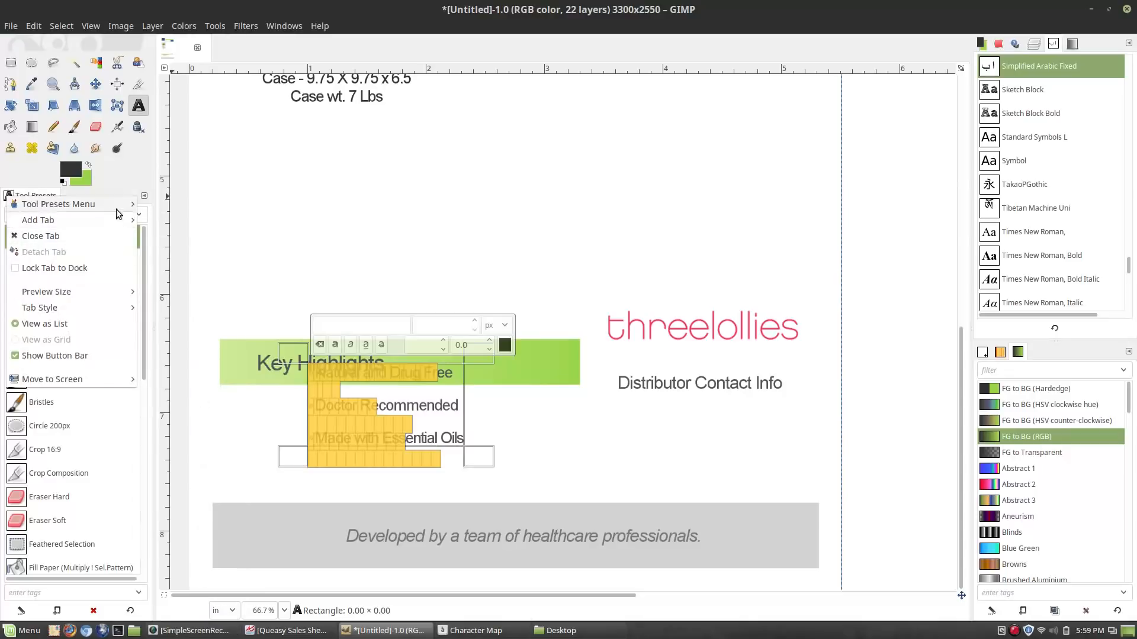
pyautogui.moveTo(88, 219)
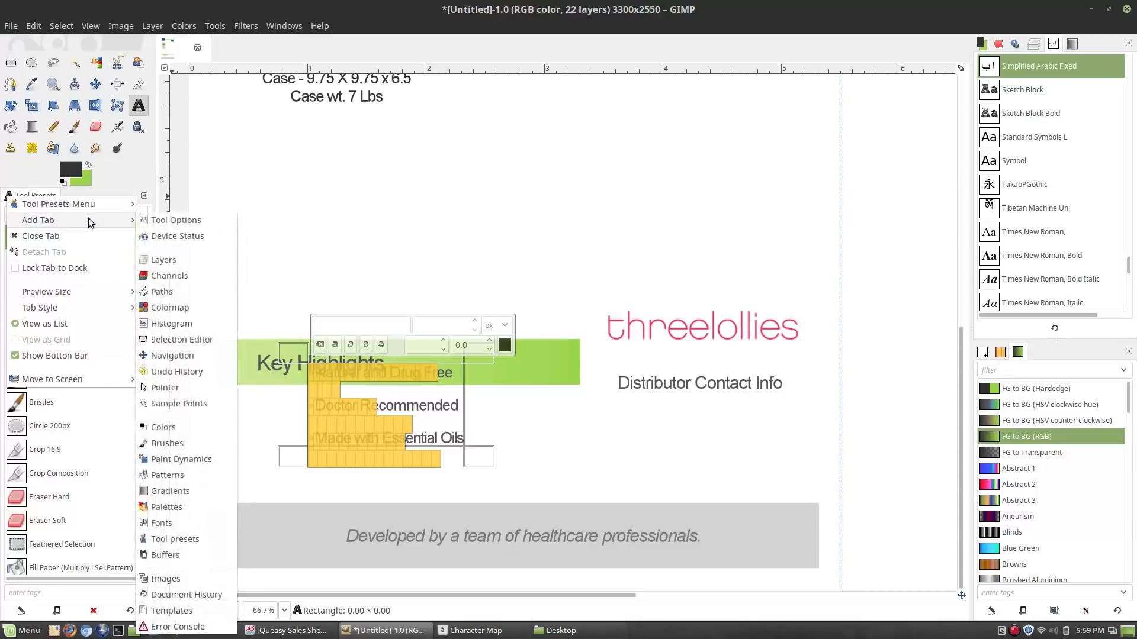
pyautogui.click(174, 222)
pyautogui.click(50, 198)
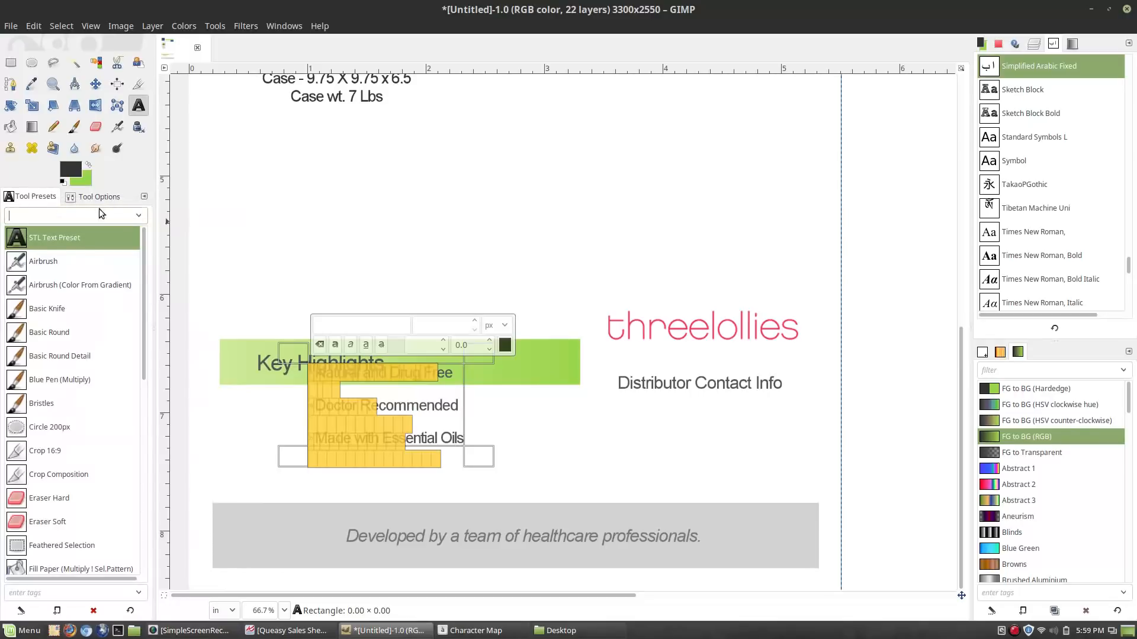
# Step: Close the Tool Presets tab below the toolbox and lock the remaining Tool Options tab to its dock
pyautogui.click(144, 196)
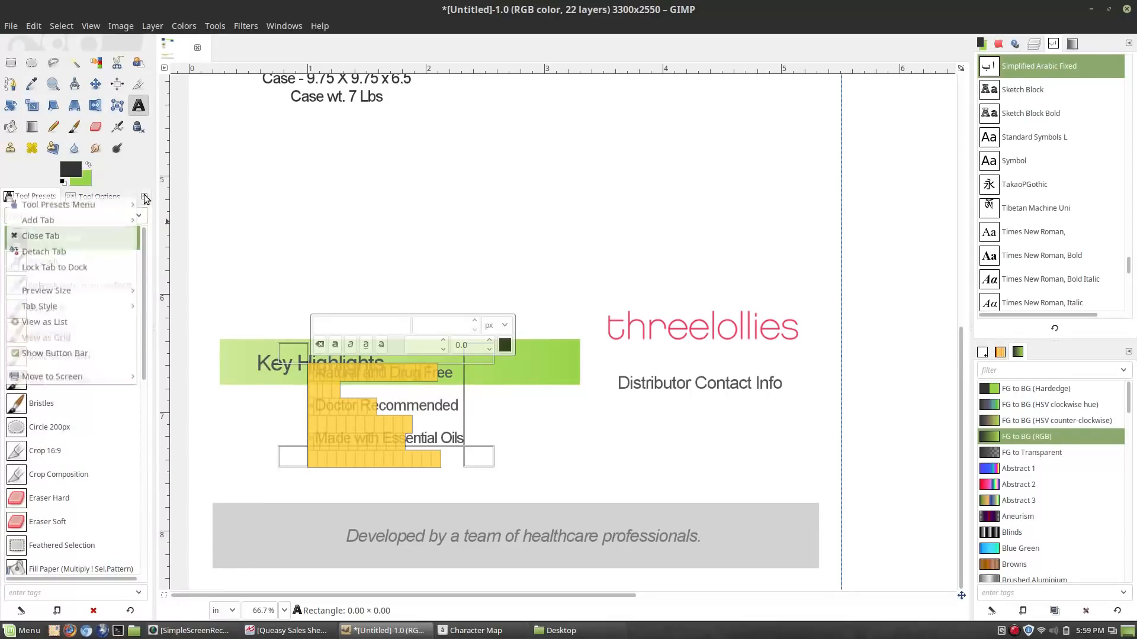
pyautogui.click(84, 241)
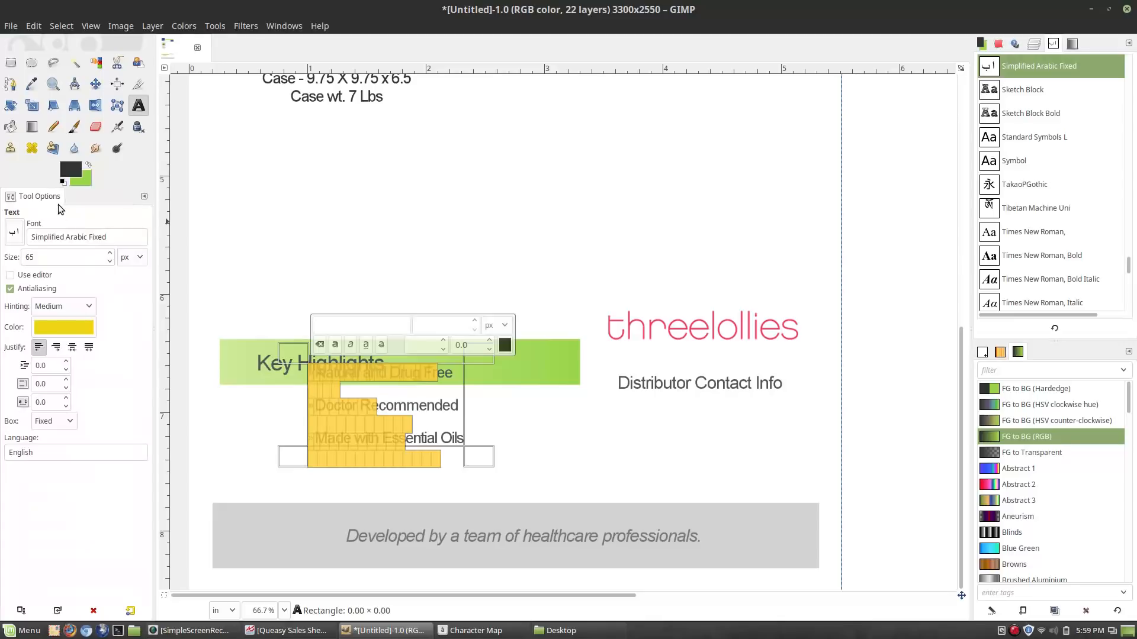
pyautogui.click(144, 197)
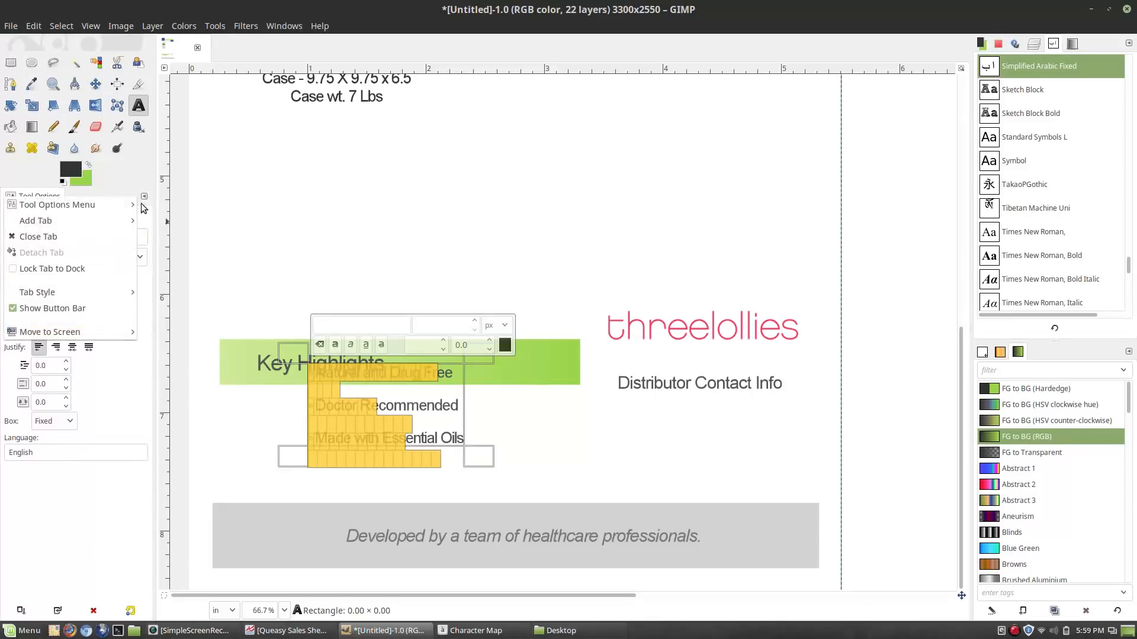
pyautogui.click(70, 266)
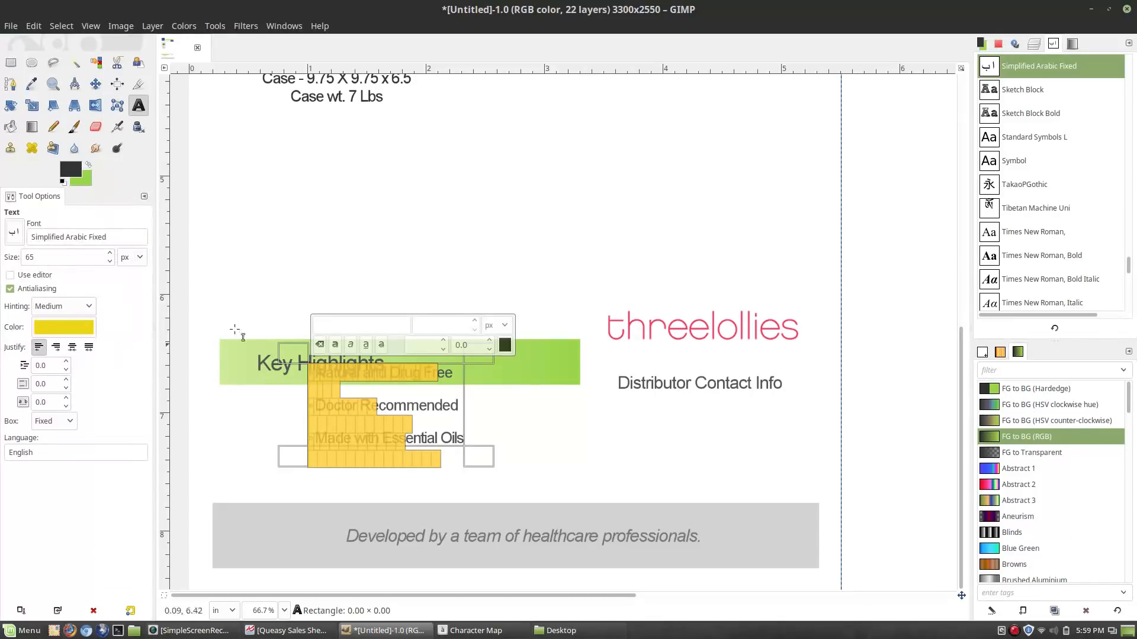
# Step: Select all of the bulleted list's text and set its line spacing to -5.0
pyautogui.click(330, 409)
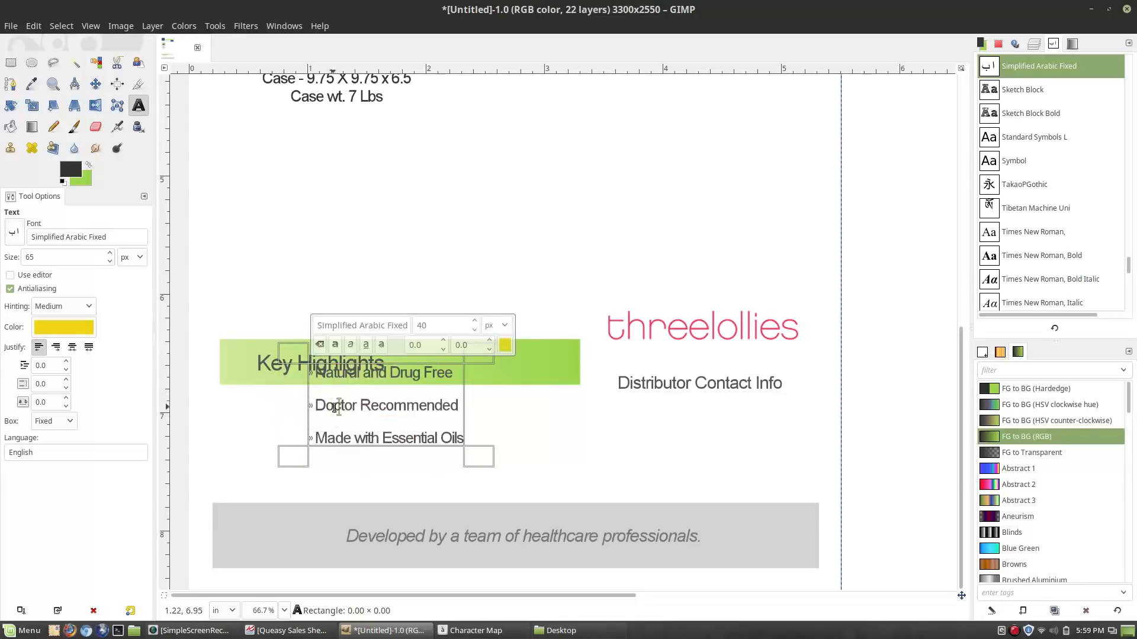
pyautogui.hotkey('ctrl', 'a')
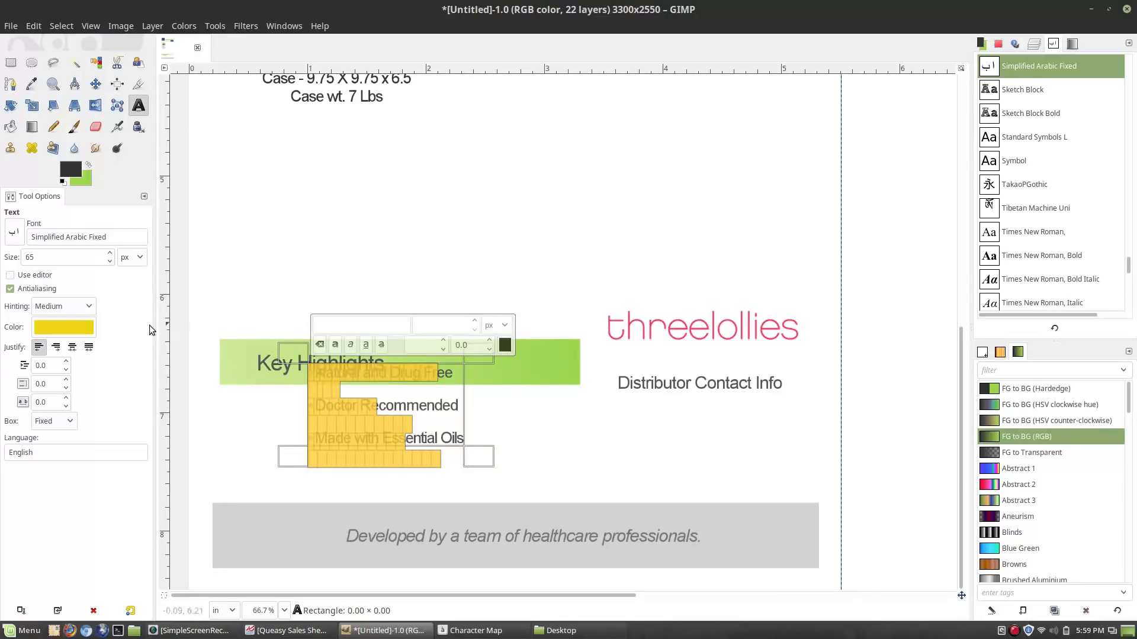
pyautogui.click(66, 388)
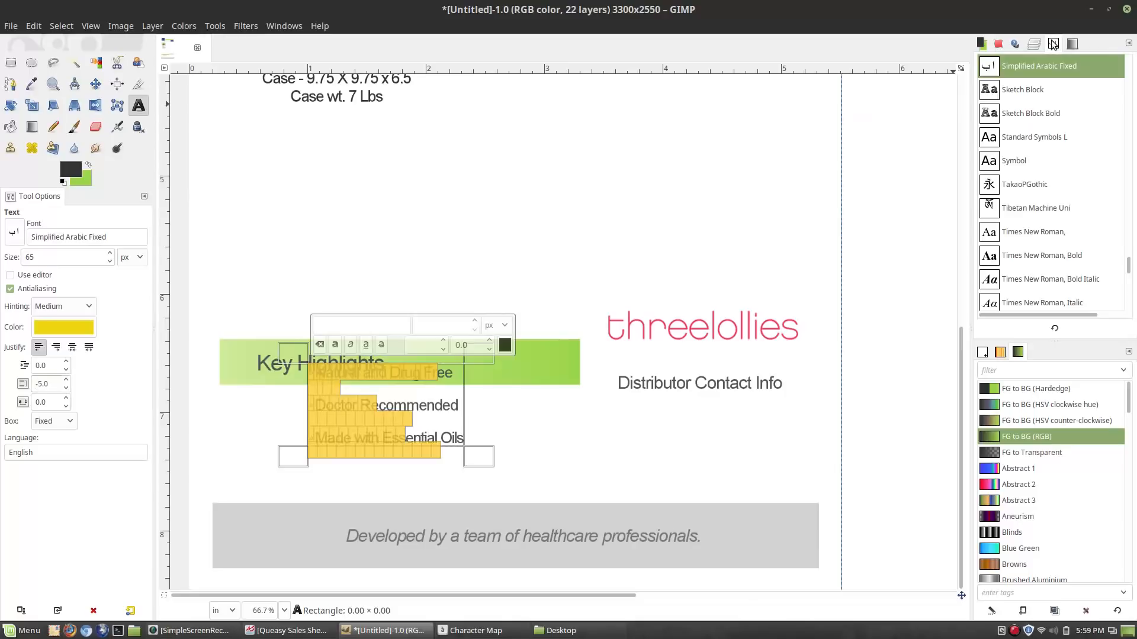
# Step: Move the bulleted list down and left so it sits just below the Key Highlights bar
pyautogui.click(1034, 45)
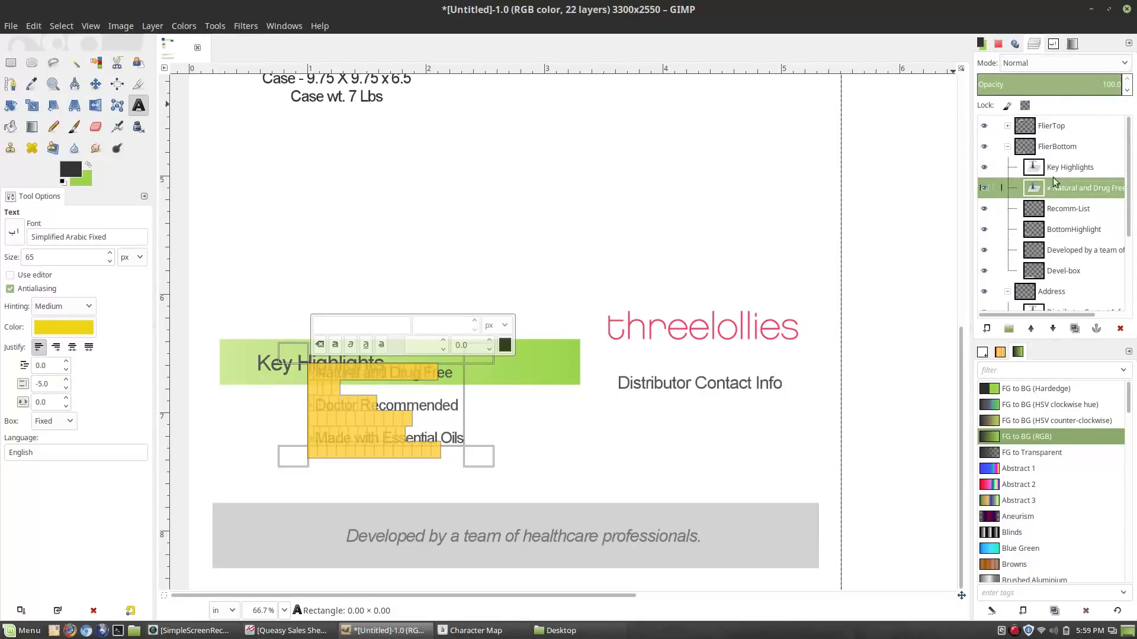
pyautogui.click(204, 138)
pyautogui.click(96, 85)
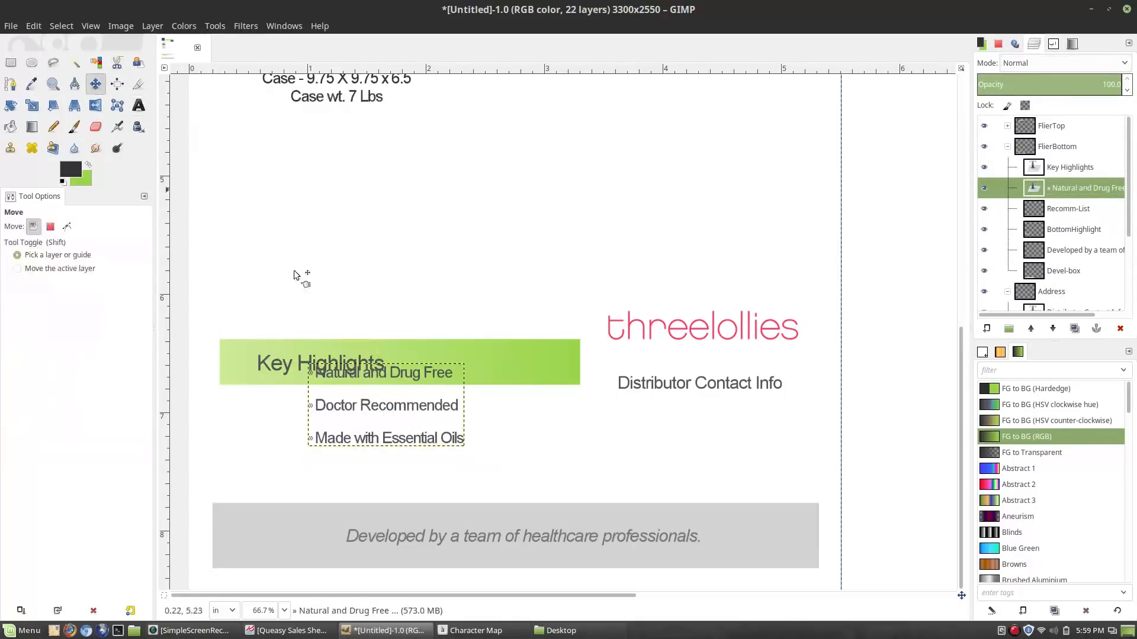
pyautogui.moveTo(389, 409); pyautogui.dragTo(354, 455)
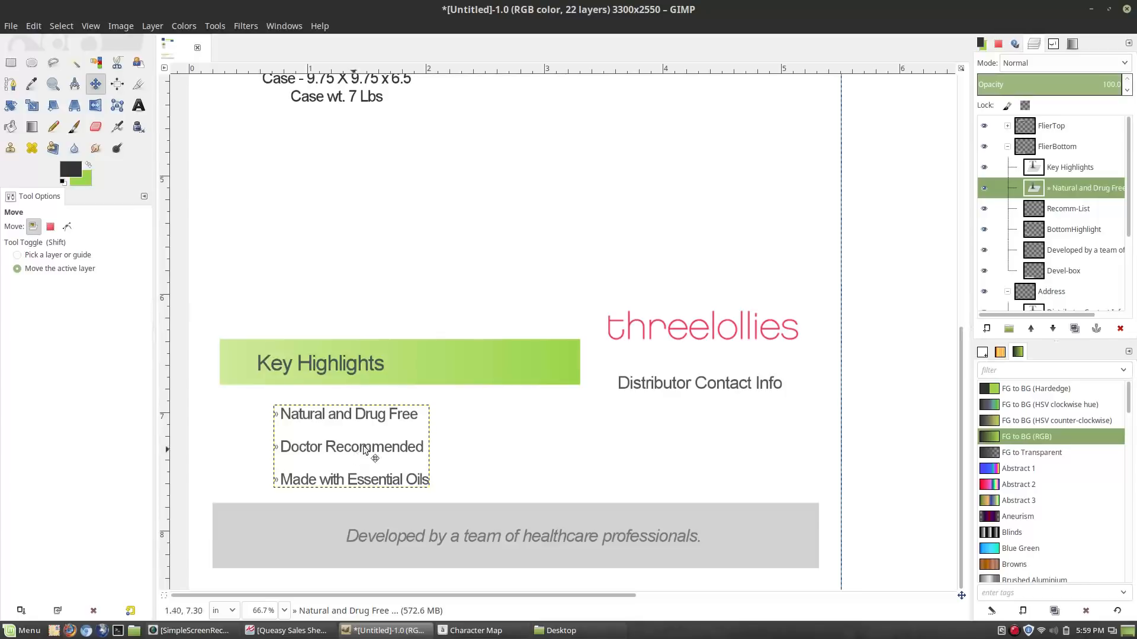
# Step: Link the Key Highlights text with its green bar and align both with the grey footer box's left edge, lowering the bulleted list to match
pyautogui.click(998, 170)
pyautogui.click(997, 230)
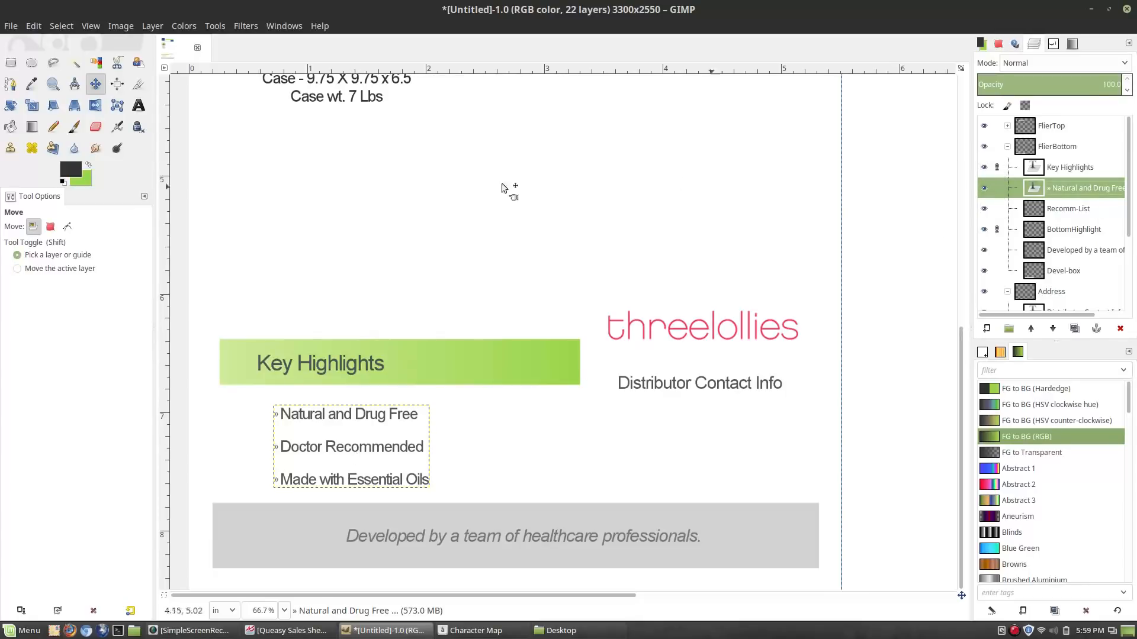
pyautogui.moveTo(405, 353); pyautogui.dragTo(396, 369)
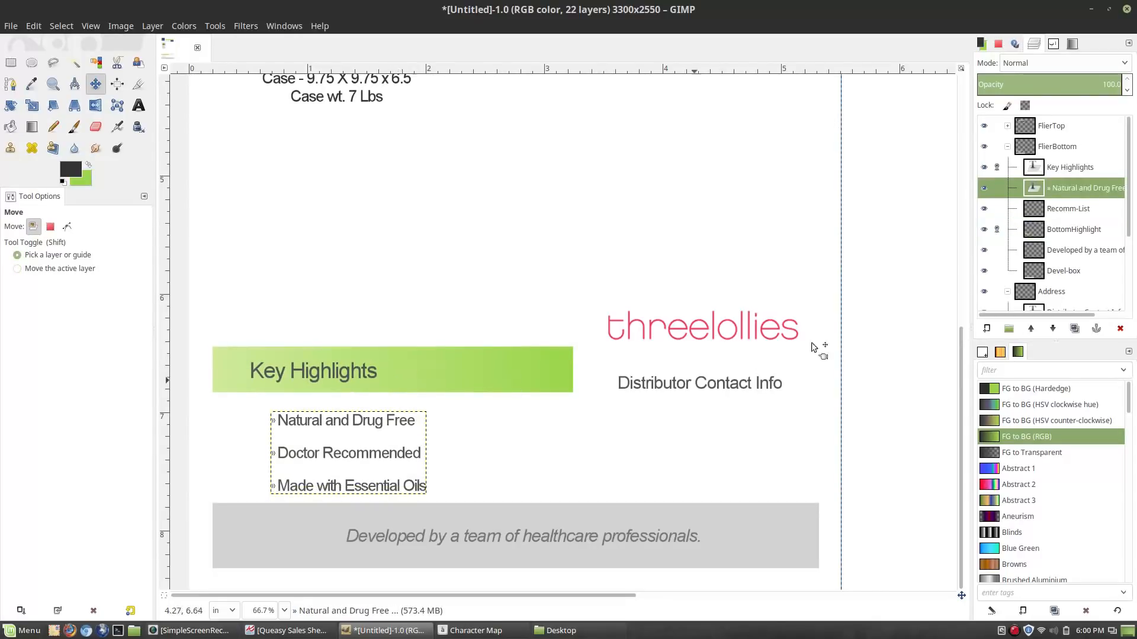
pyautogui.click(1007, 146)
pyautogui.click(1055, 249)
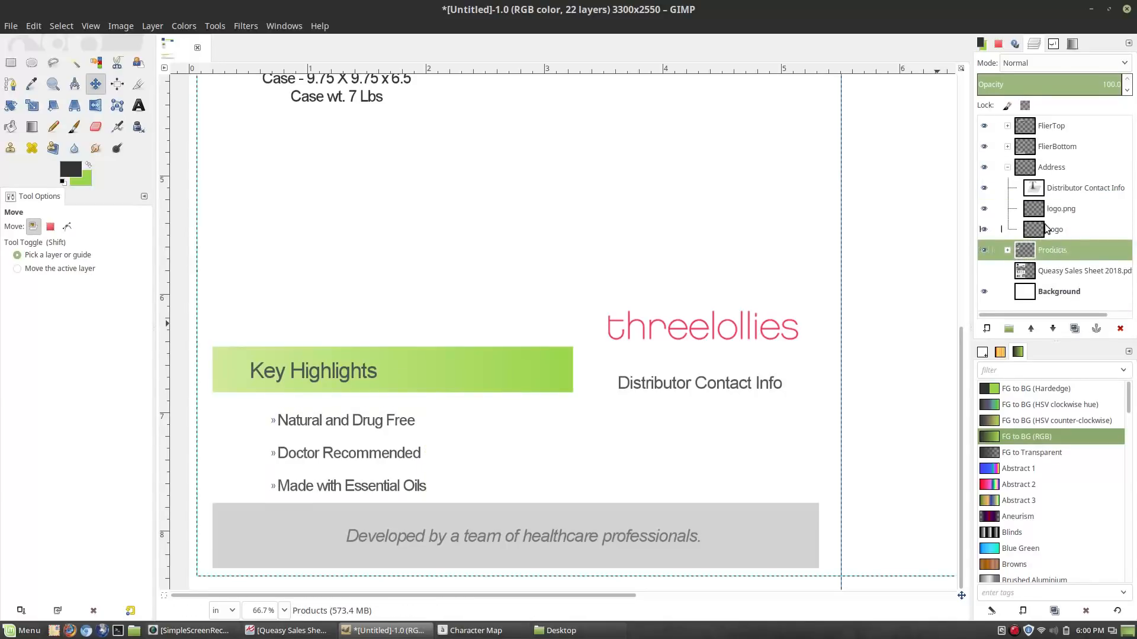
pyautogui.click(1046, 229)
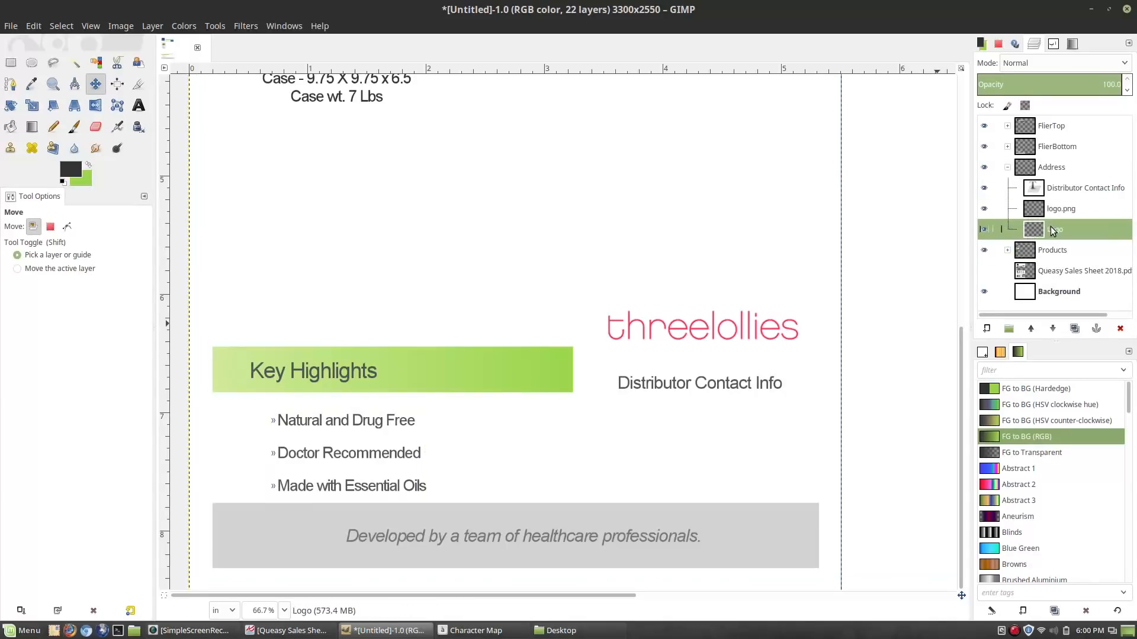
pyautogui.click(711, 326)
pyautogui.click(713, 326)
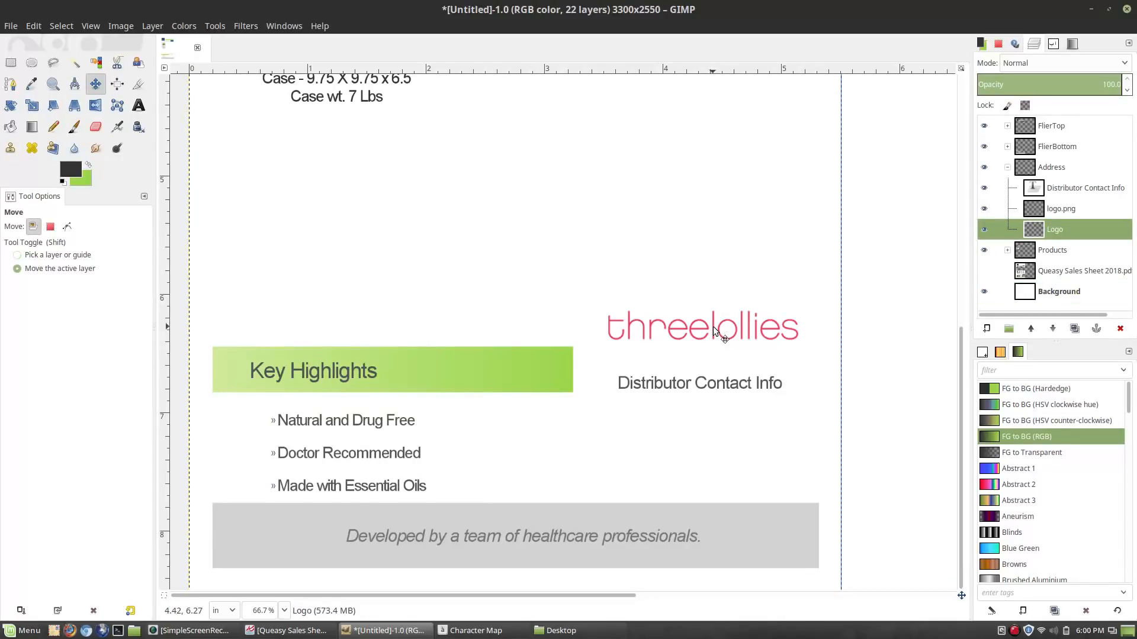
pyautogui.press('shift')
pyautogui.scroll(9, 728, 351)
pyautogui.scroll(-9, 730, 350)
pyautogui.click(1074, 253)
pyautogui.click(1052, 231)
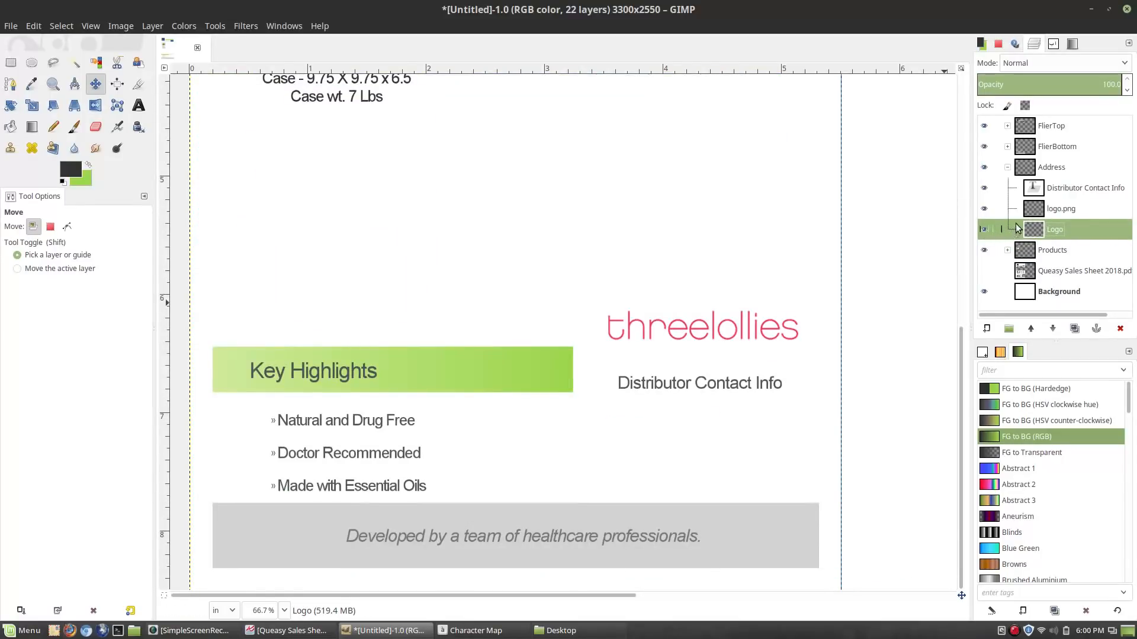
# Step: Move the threelollies logo down level with the Key Highlights bar and place the Distributor Contact Info text beneath it
pyautogui.click(1052, 214)
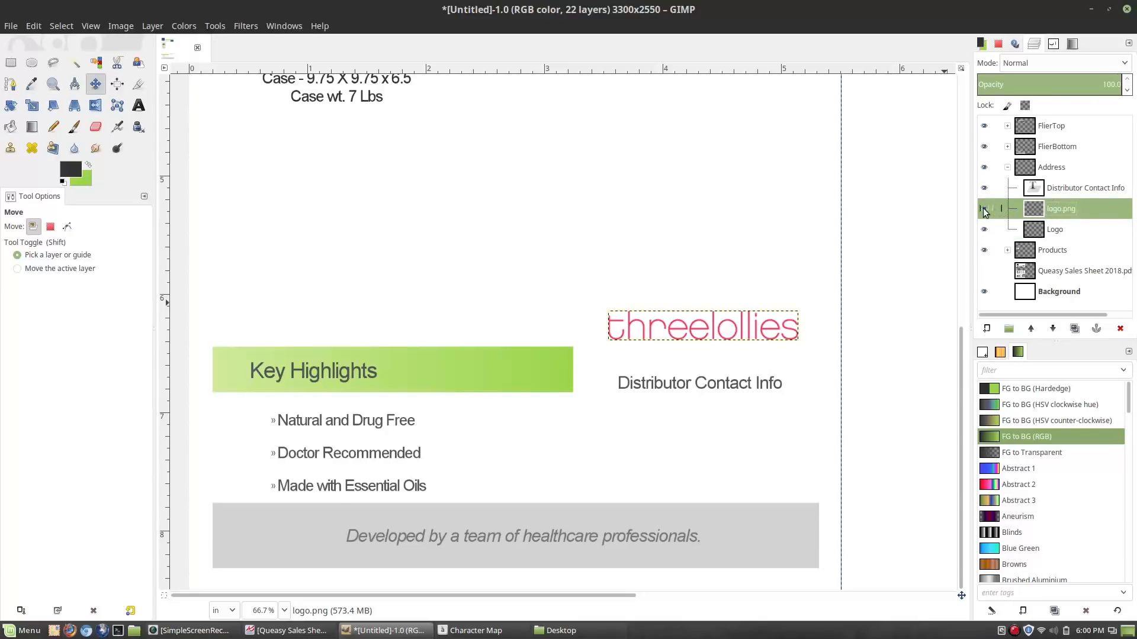
pyautogui.moveTo(742, 328); pyautogui.dragTo(741, 368)
pyautogui.click(1047, 227)
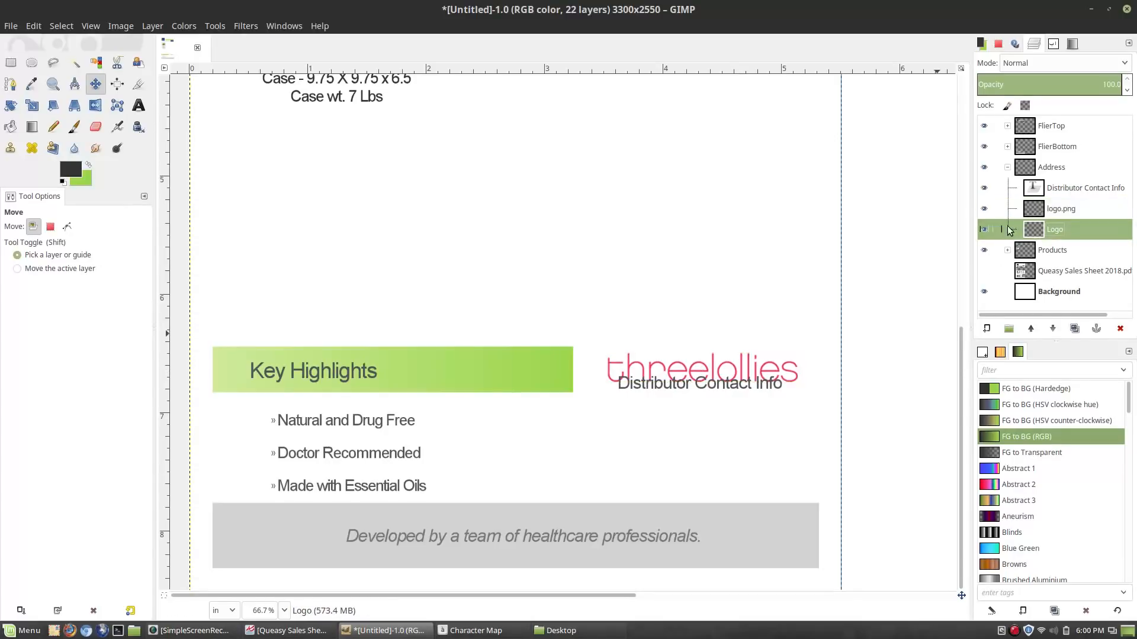
pyautogui.click(1048, 190)
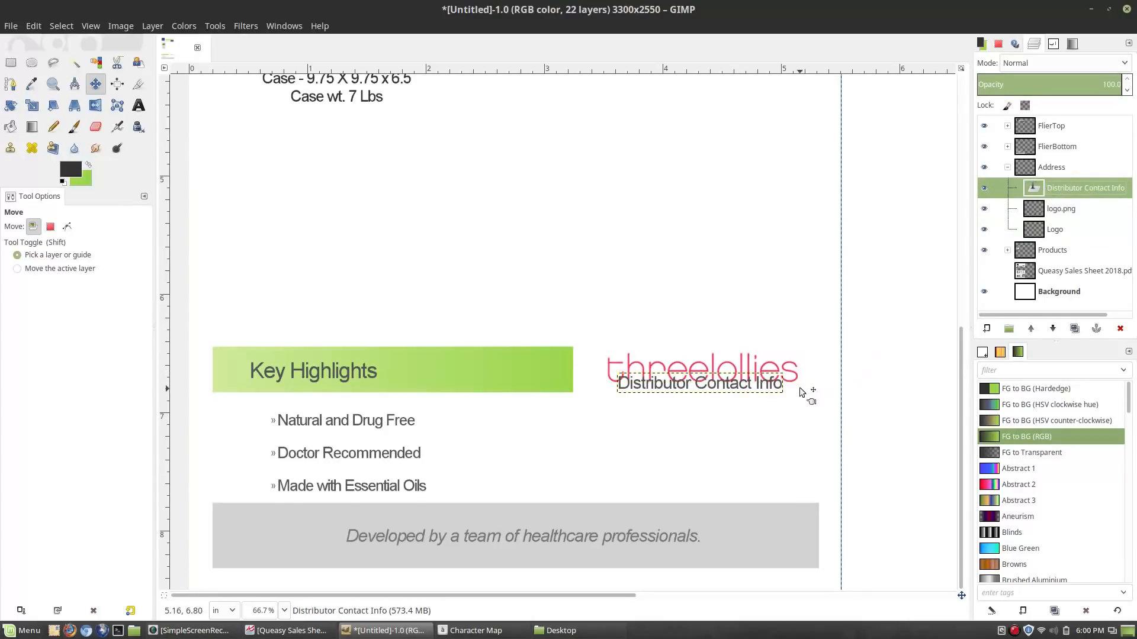
pyautogui.moveTo(782, 412); pyautogui.dragTo(789, 464)
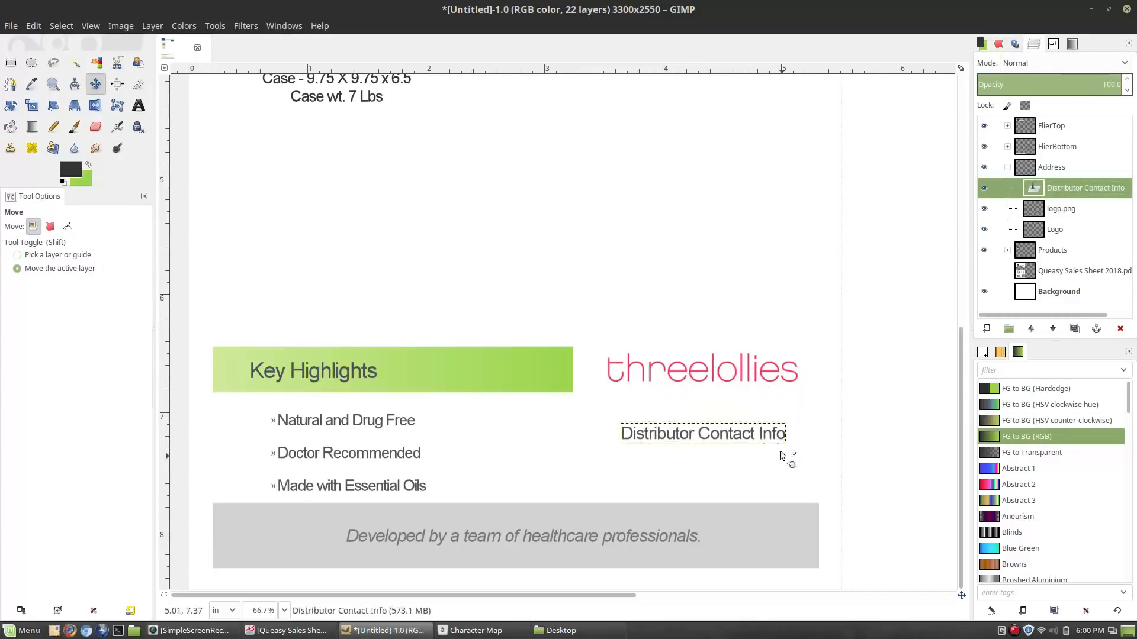
# Step: Collapse the Address layer group, expand the Products group, and select the Queasy Drops Plus caption layer
pyautogui.scroll(-1, 747, 290)
pyautogui.scroll(-2, 747, 290)
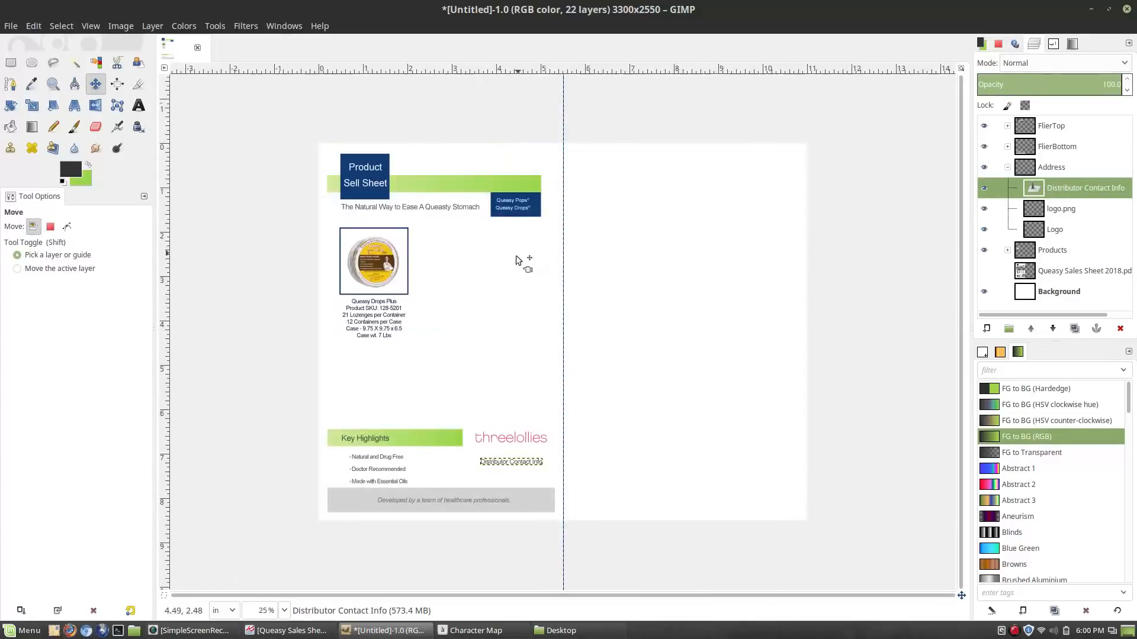
pyautogui.scroll(1, 438, 326)
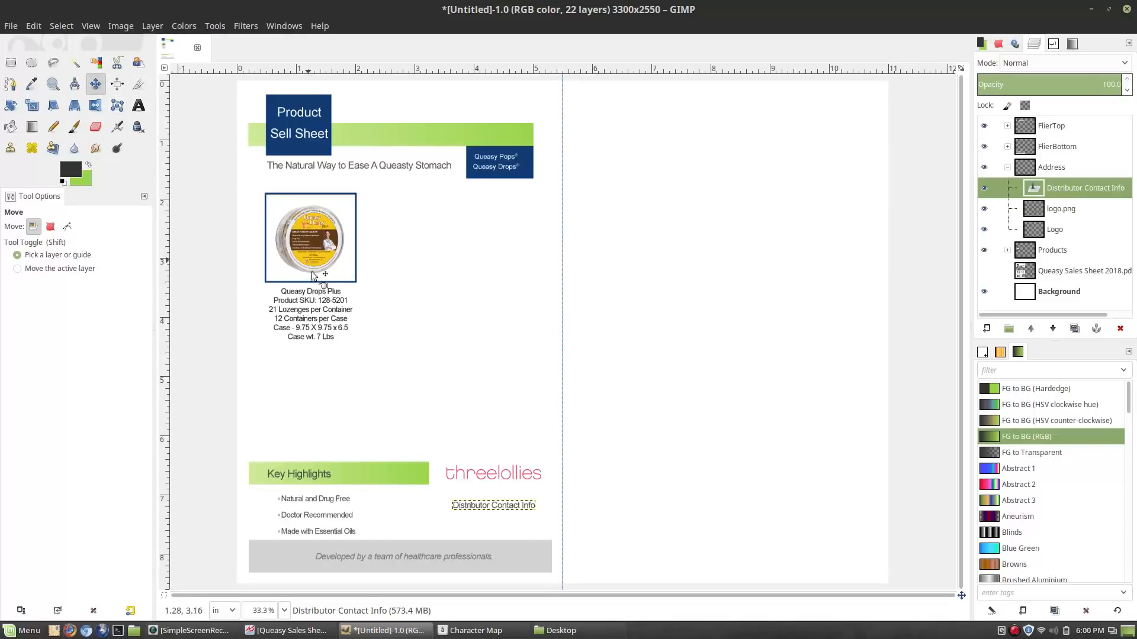
pyautogui.click(1007, 167)
pyautogui.click(1046, 190)
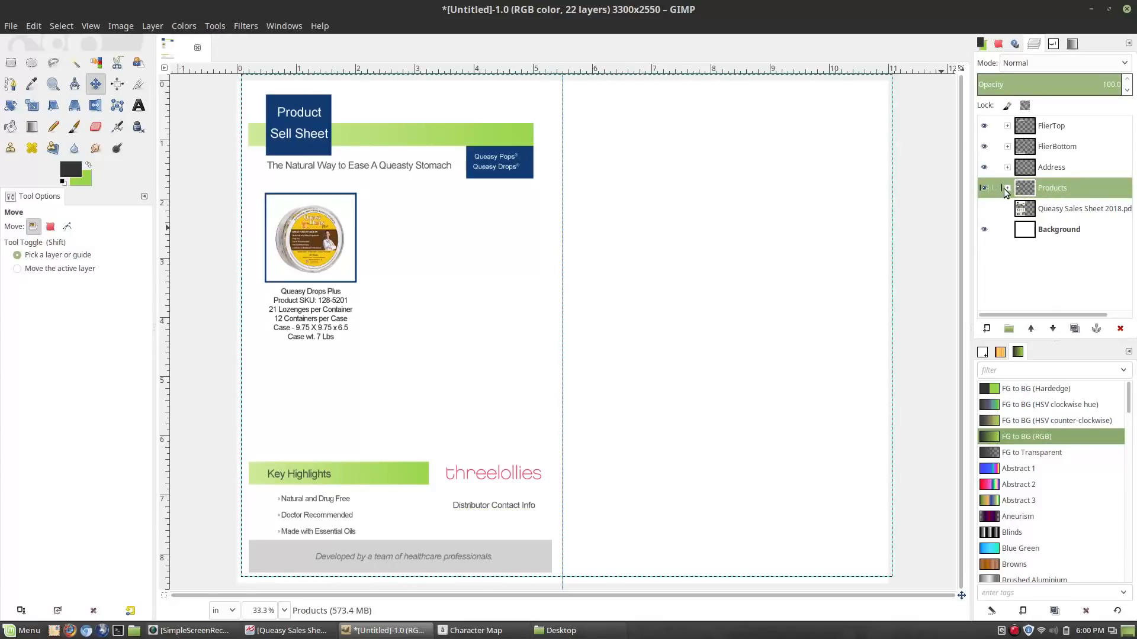
pyautogui.click(1006, 188)
pyautogui.click(1060, 210)
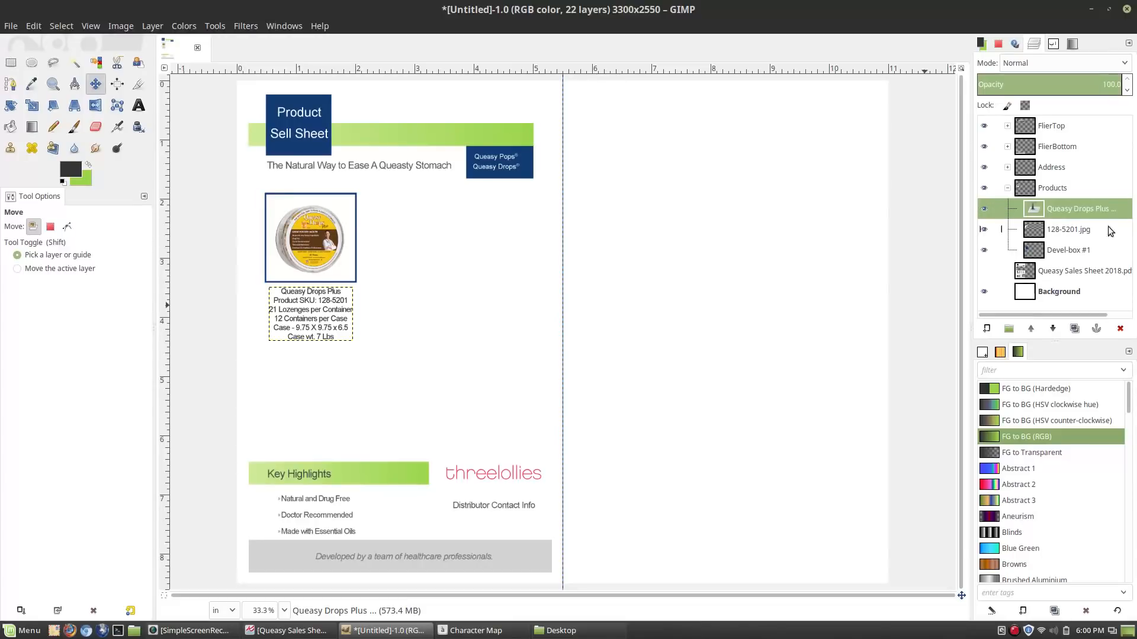
pyautogui.click(1007, 168)
pyautogui.click(1007, 168)
pyautogui.click(1007, 147)
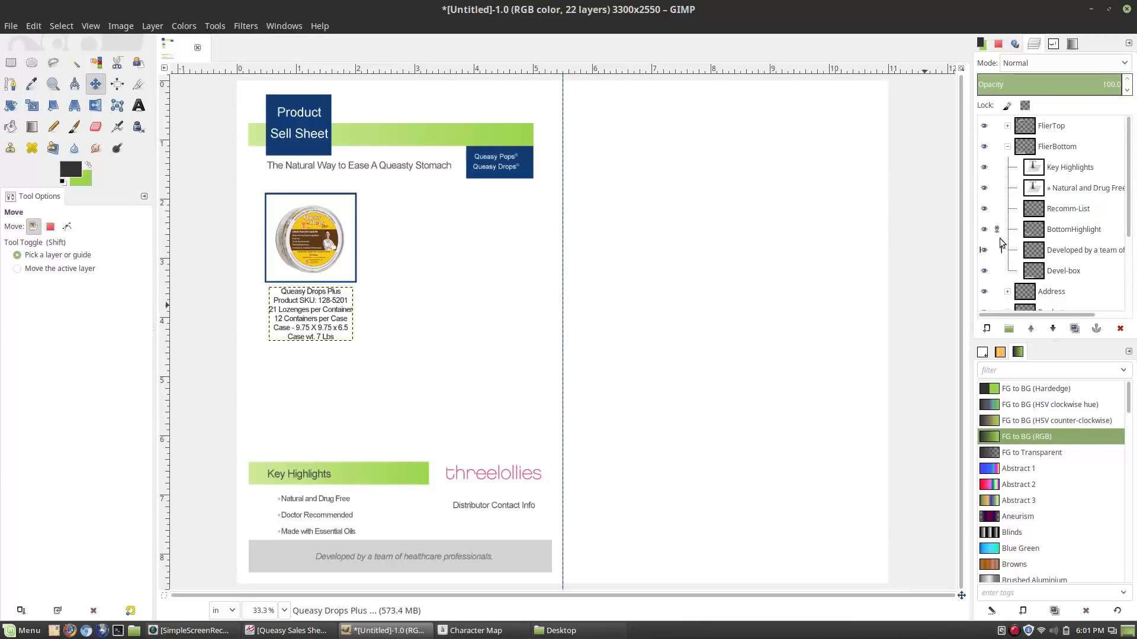
pyautogui.click(1007, 146)
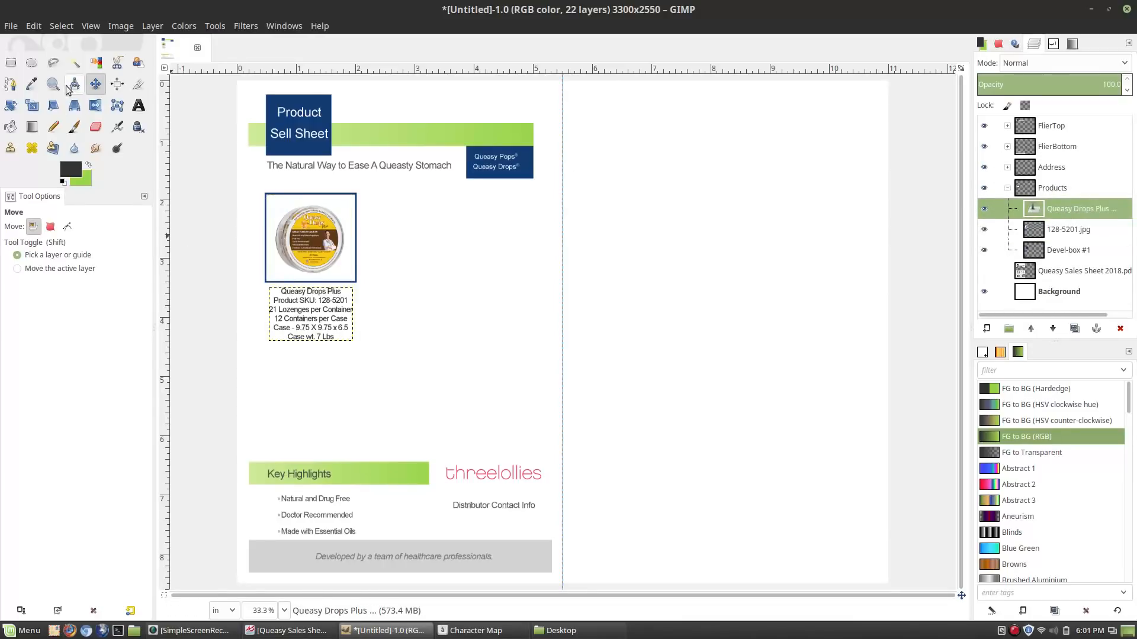
# Step: Set the Queasy Drops Plus caption's font size to 45 px and move the caption down to just above the Key Highlights bar
pyautogui.click(137, 106)
pyautogui.moveTo(281, 294); pyautogui.dragTo(364, 346)
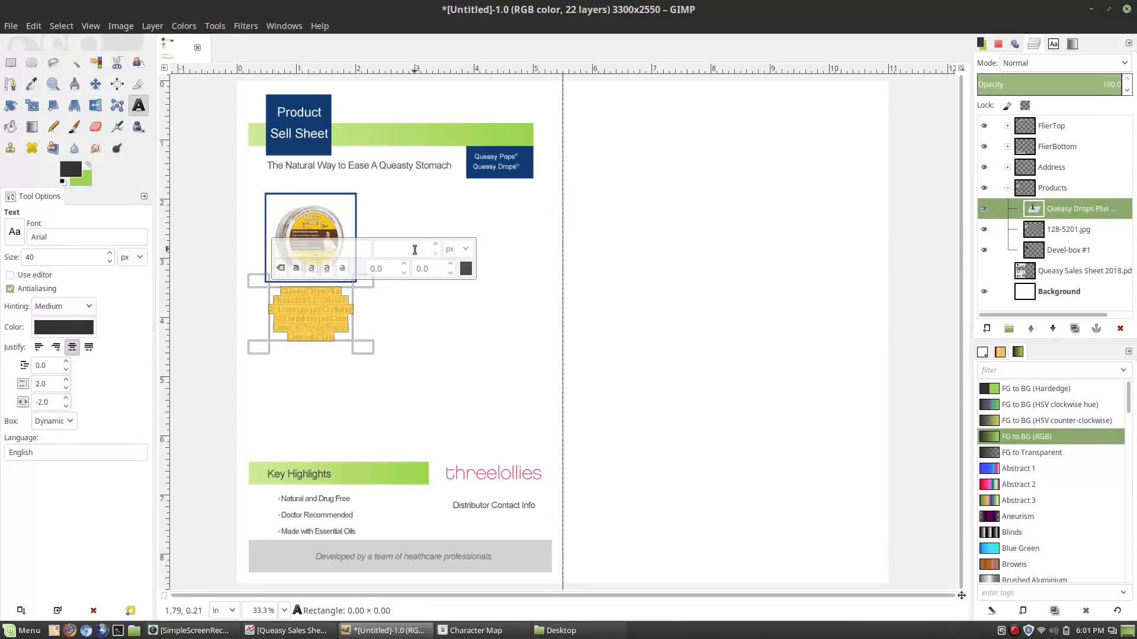
pyautogui.doubleClick(54, 262)
pyautogui.press('Return')
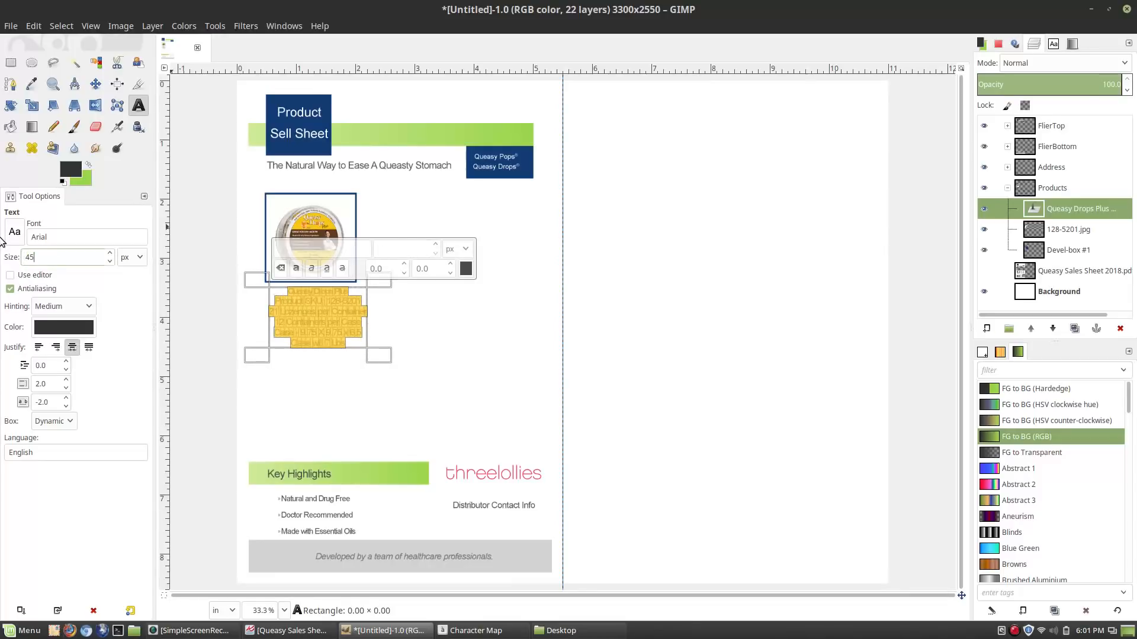
pyautogui.click(95, 84)
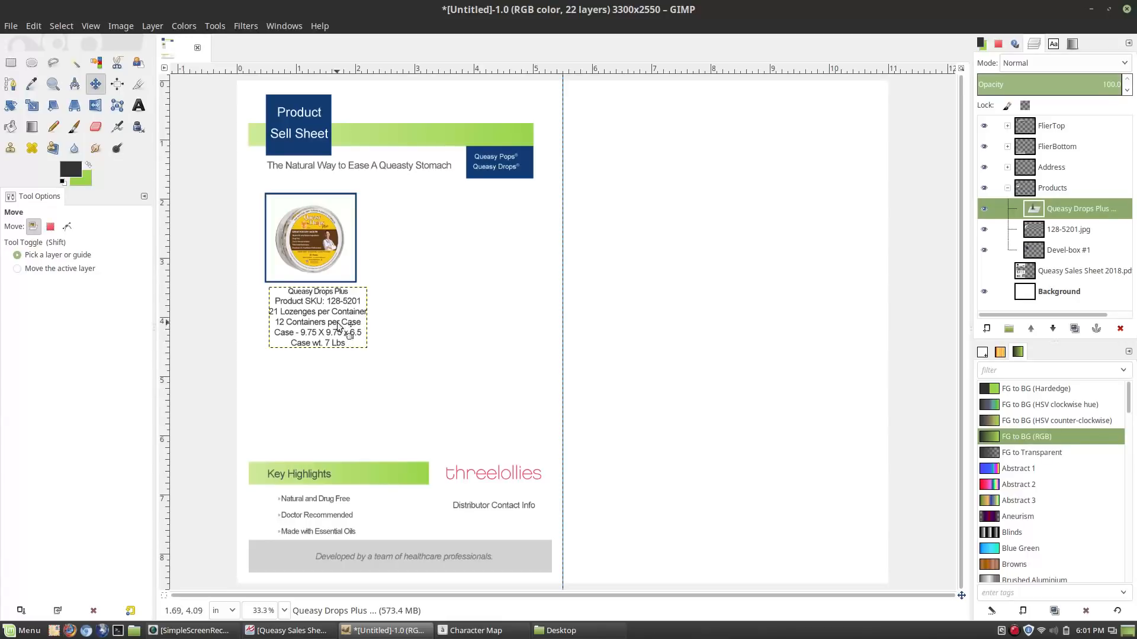
pyautogui.moveTo(338, 325); pyautogui.dragTo(322, 430)
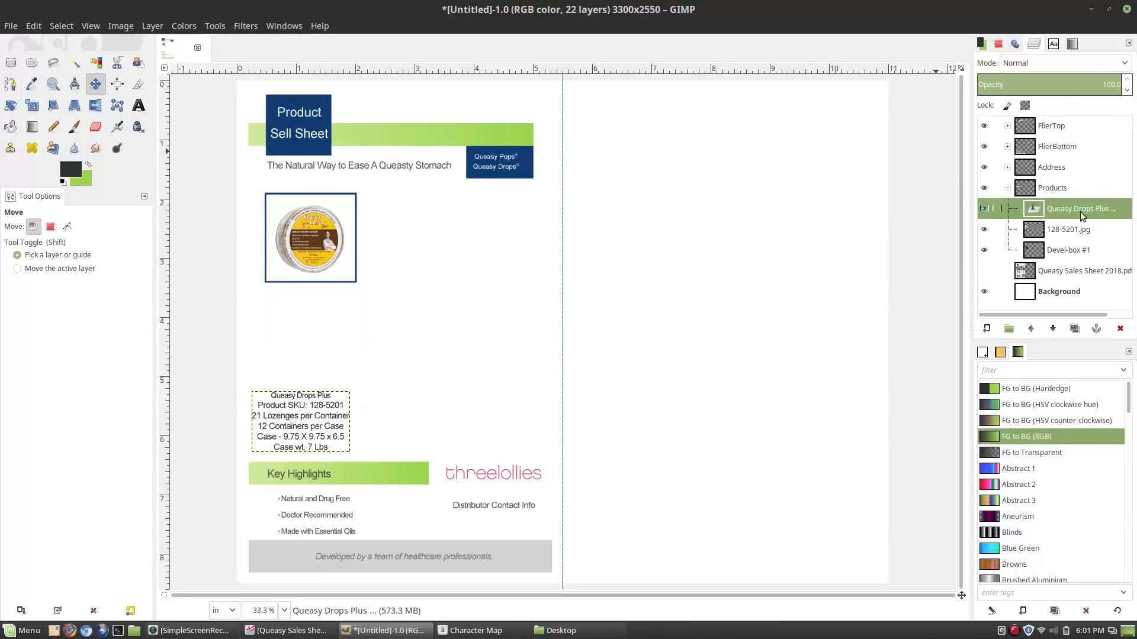
# Step: Link the 128-5201.jpg photo with its blue frame and move both down to just above the Queasy Drops Plus caption
pyautogui.click(1054, 231)
pyautogui.click(996, 250)
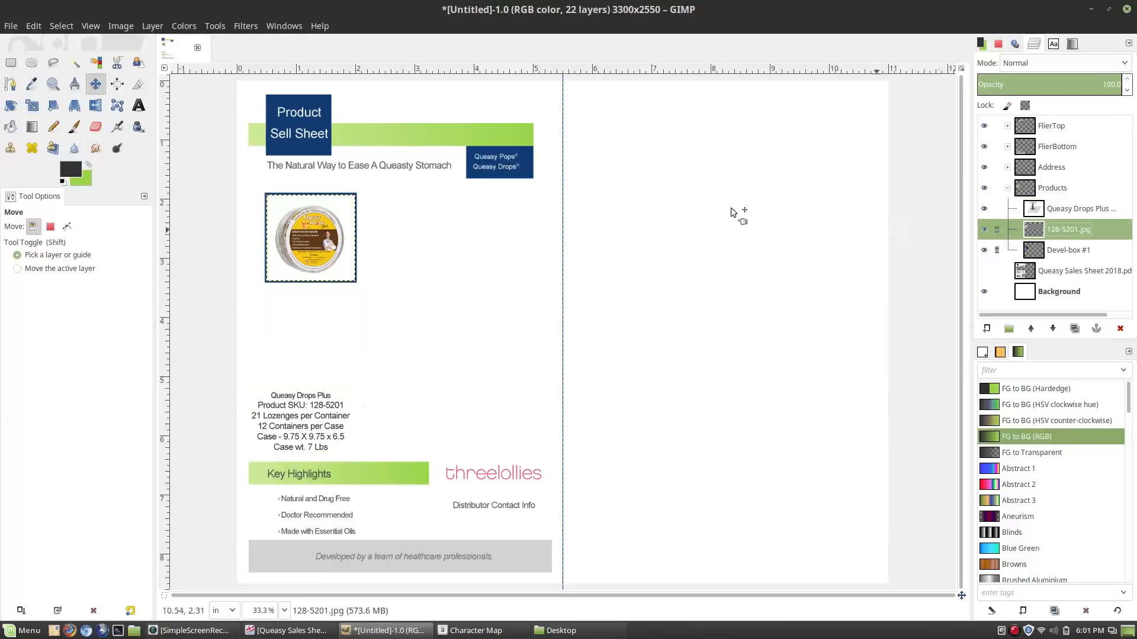
pyautogui.moveTo(322, 246); pyautogui.dragTo(311, 342)
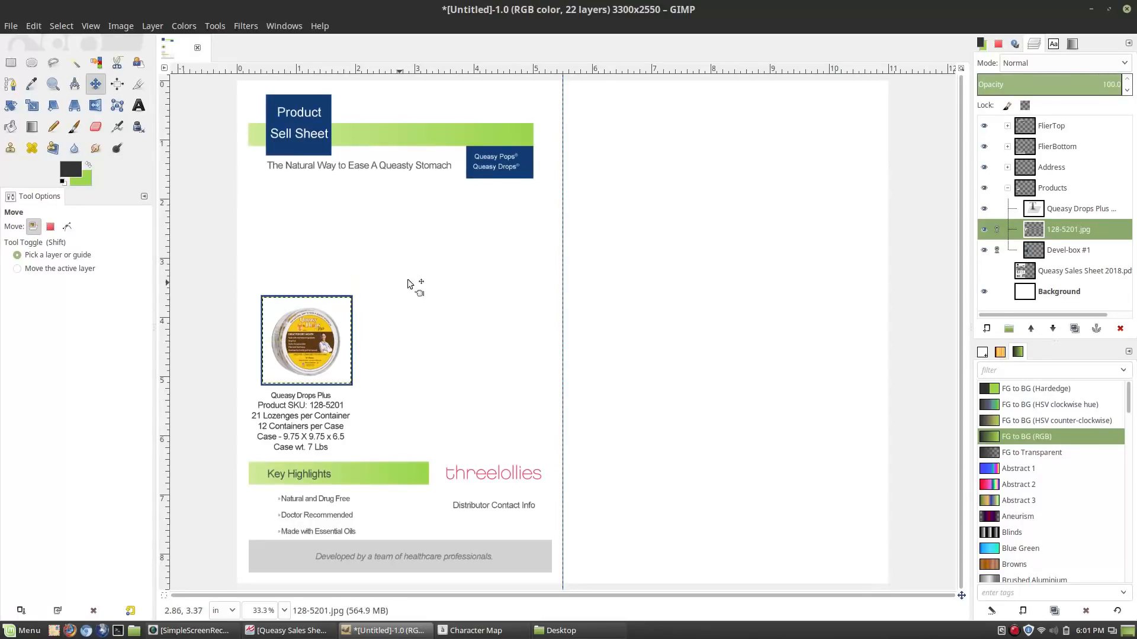
# Step: Nudge the linked product photo and blue frame slightly to the left over the caption
pyautogui.scroll(-1, 500, 320)
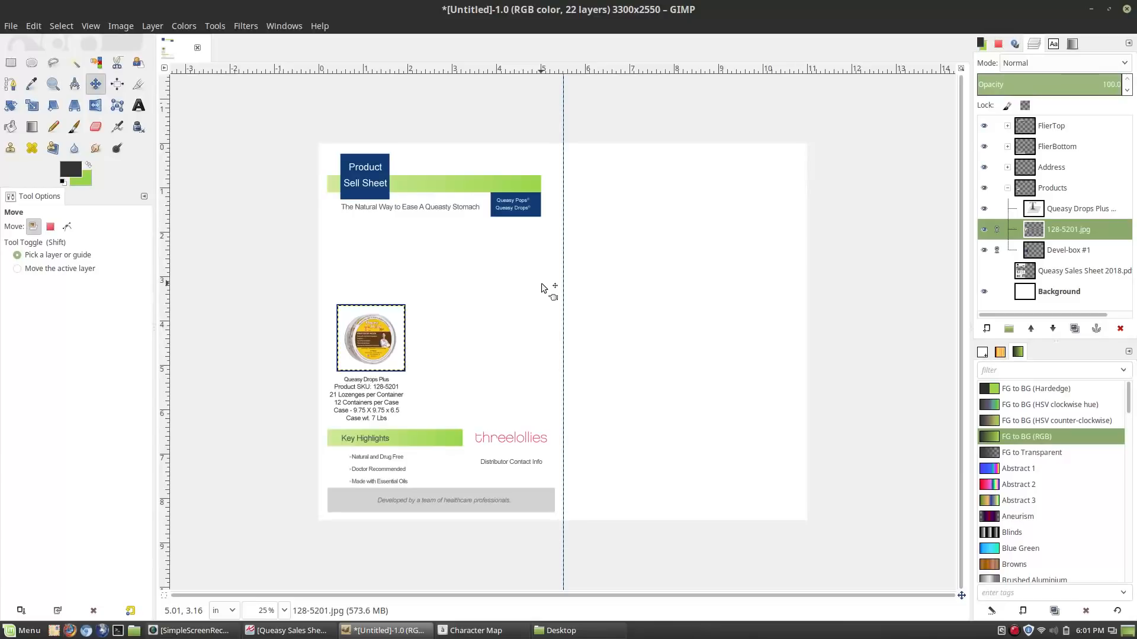
pyautogui.press('Left')
pyautogui.press('Left')
pyautogui.press('Left')
pyautogui.press('Left')
pyautogui.press('Left')
pyautogui.press('Left')
pyautogui.press('Left')
pyautogui.press('Left')
pyautogui.press('Left')
pyautogui.press('Left')
pyautogui.press('Left')
pyautogui.press('Left')
pyautogui.press('Left')
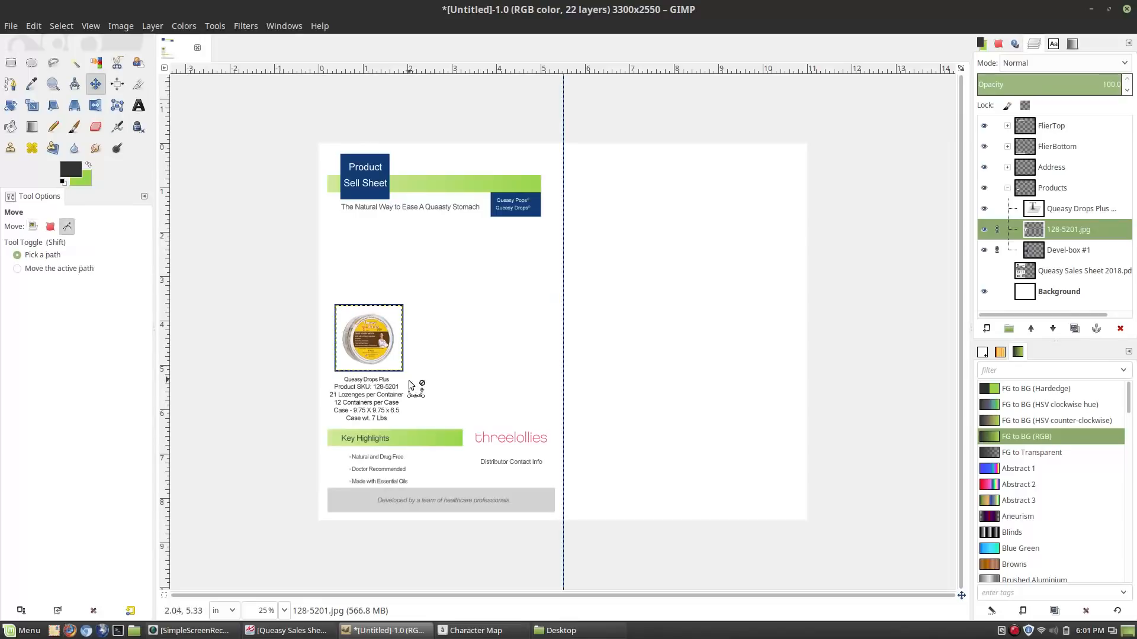
# Step: Set the Queasy Drops Plus caption's font size to 35 px and move the caption down to just above the Key Highlights bar
pyautogui.scroll(1, 410, 385)
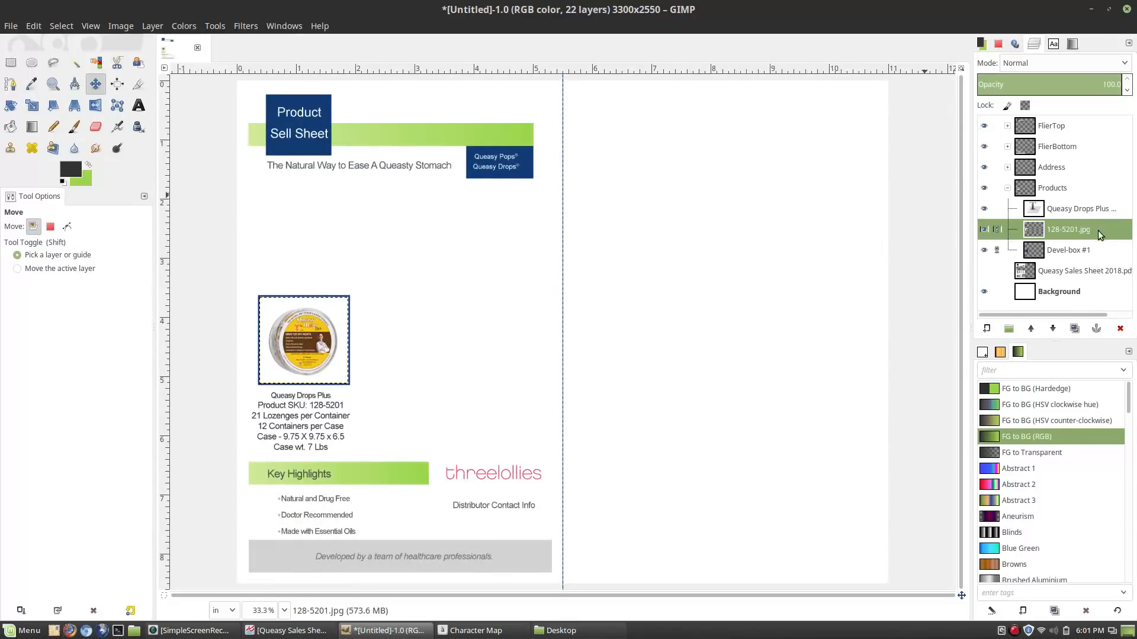
pyautogui.click(1078, 217)
pyautogui.click(138, 104)
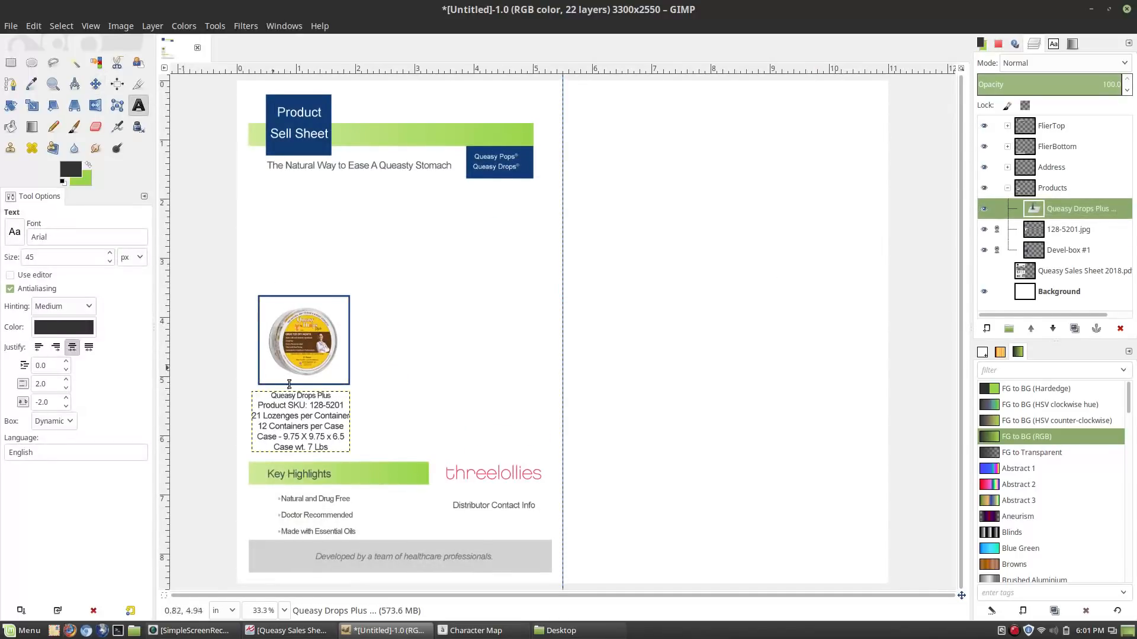
pyautogui.click(273, 393)
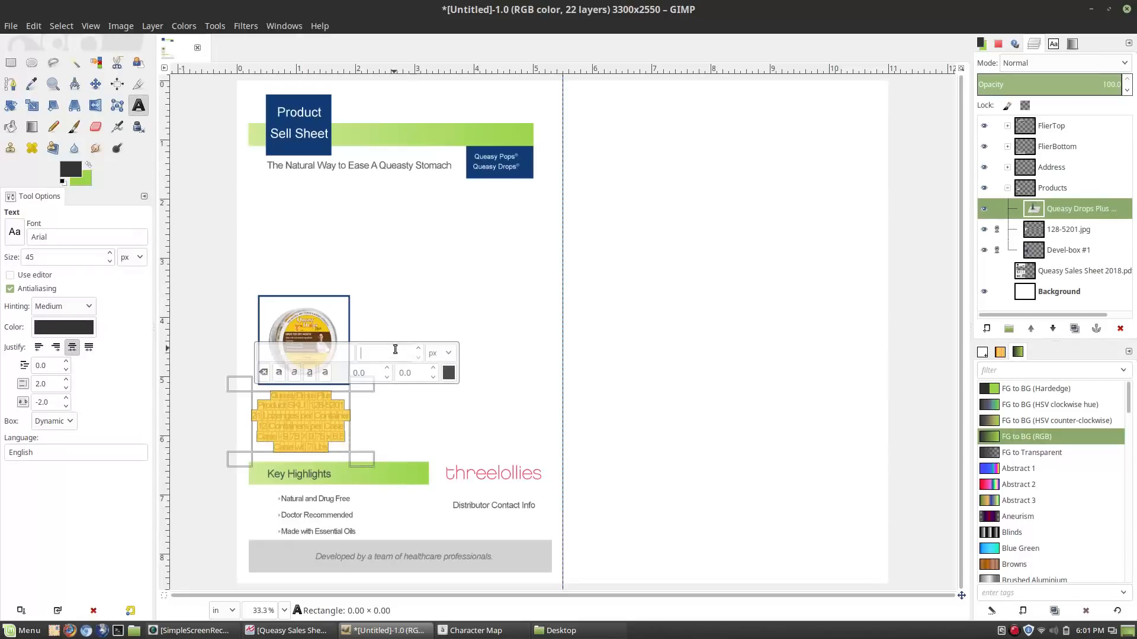
pyautogui.write('35')
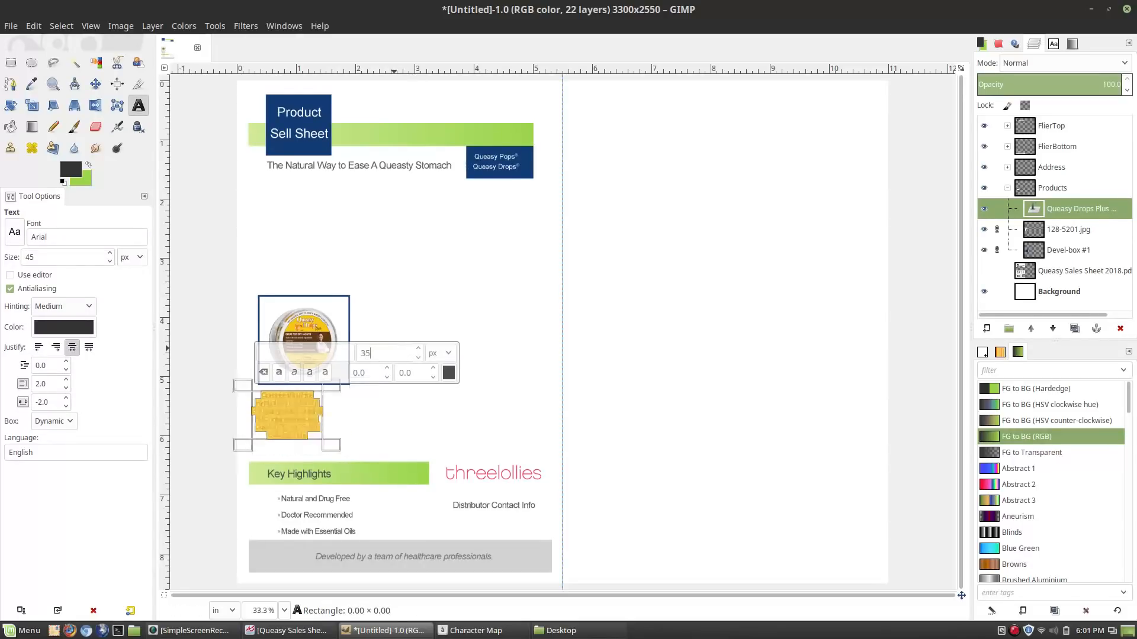
pyautogui.click(95, 84)
pyautogui.moveTo(302, 415); pyautogui.dragTo(303, 417)
pyautogui.press('shift')
pyautogui.moveTo(406, 388); pyautogui.dragTo(409, 399)
# Step: Scale the 128-5201.jpg layer to 1.250 in wide with its proportions kept, and select the Devel-box #1 frame layer
pyautogui.click(1066, 230)
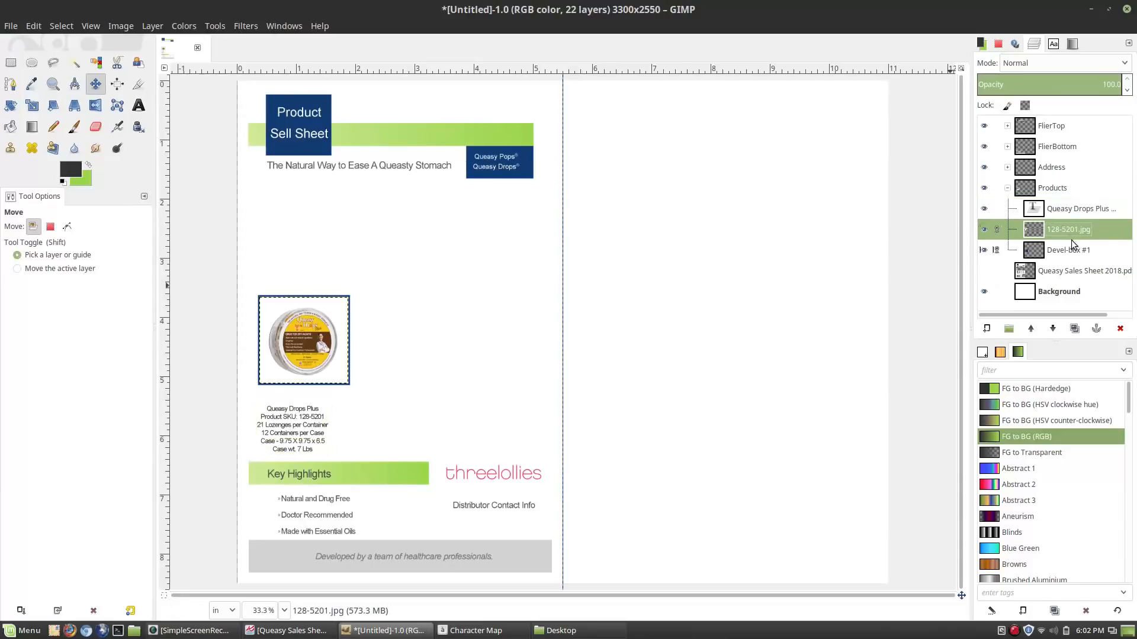
pyautogui.click(1058, 251)
pyautogui.click(1064, 232)
pyautogui.click(152, 26)
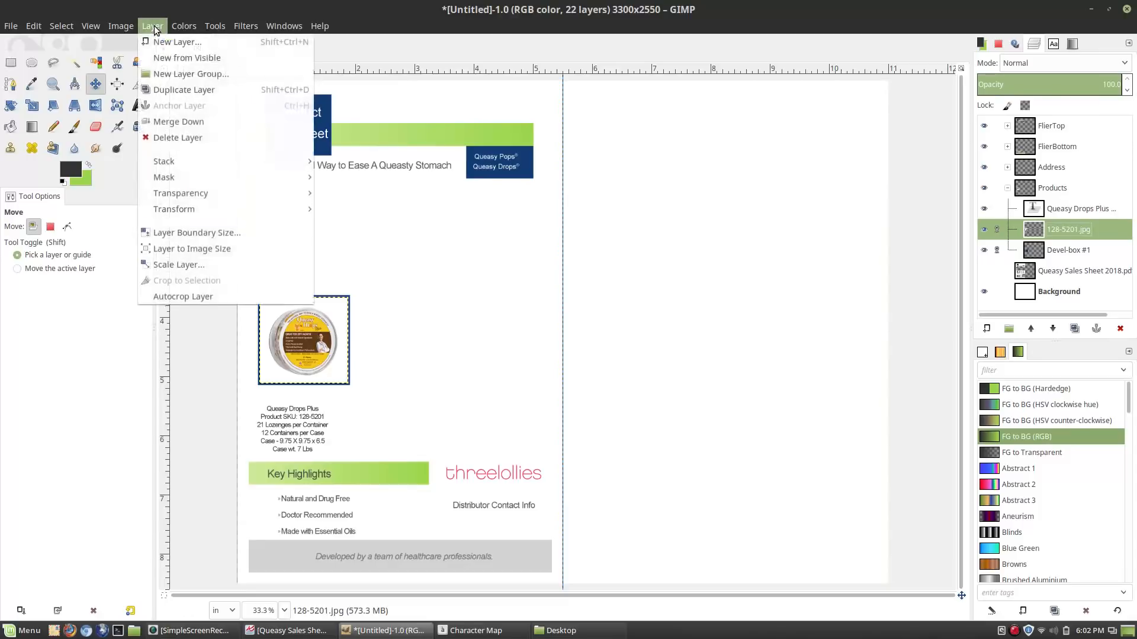
pyautogui.click(178, 265)
pyautogui.write('1.250')
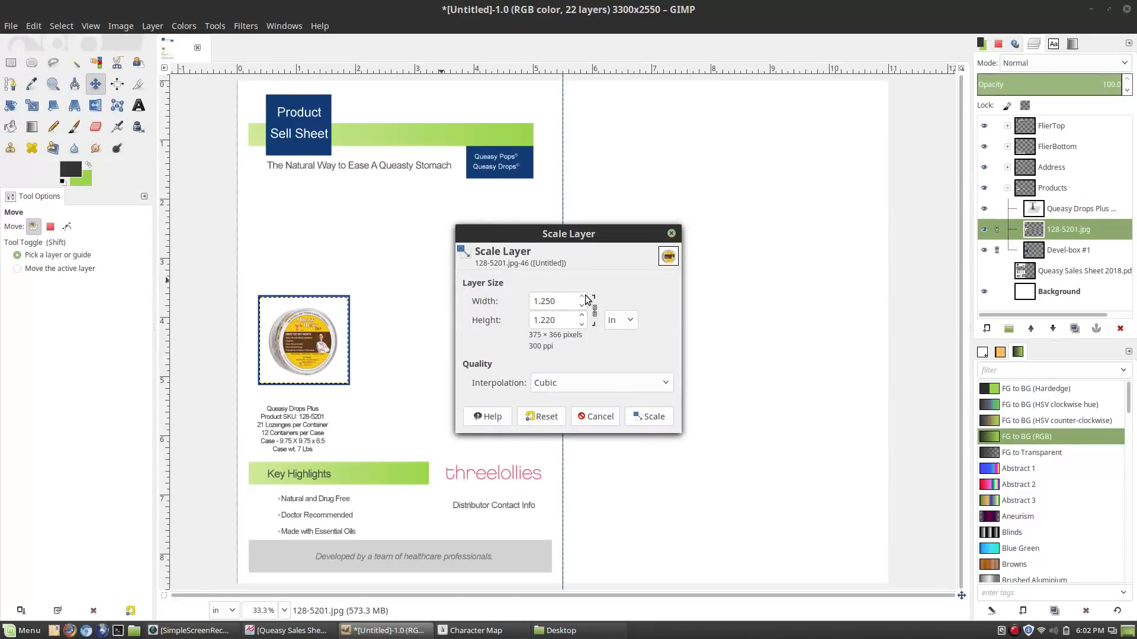
pyautogui.click(643, 412)
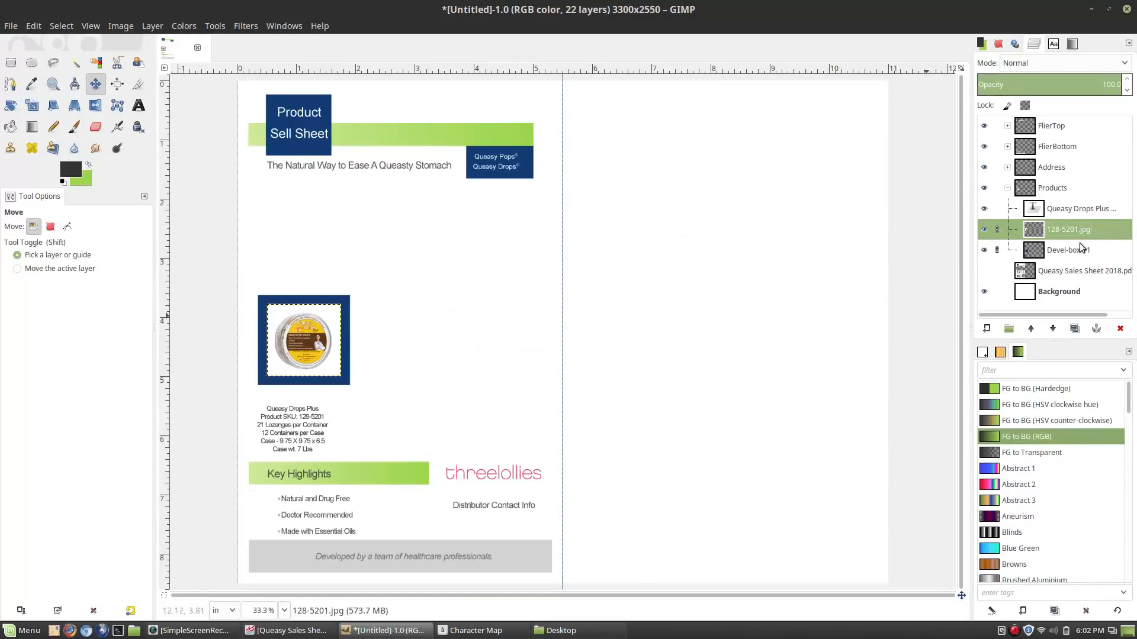
pyautogui.click(1060, 250)
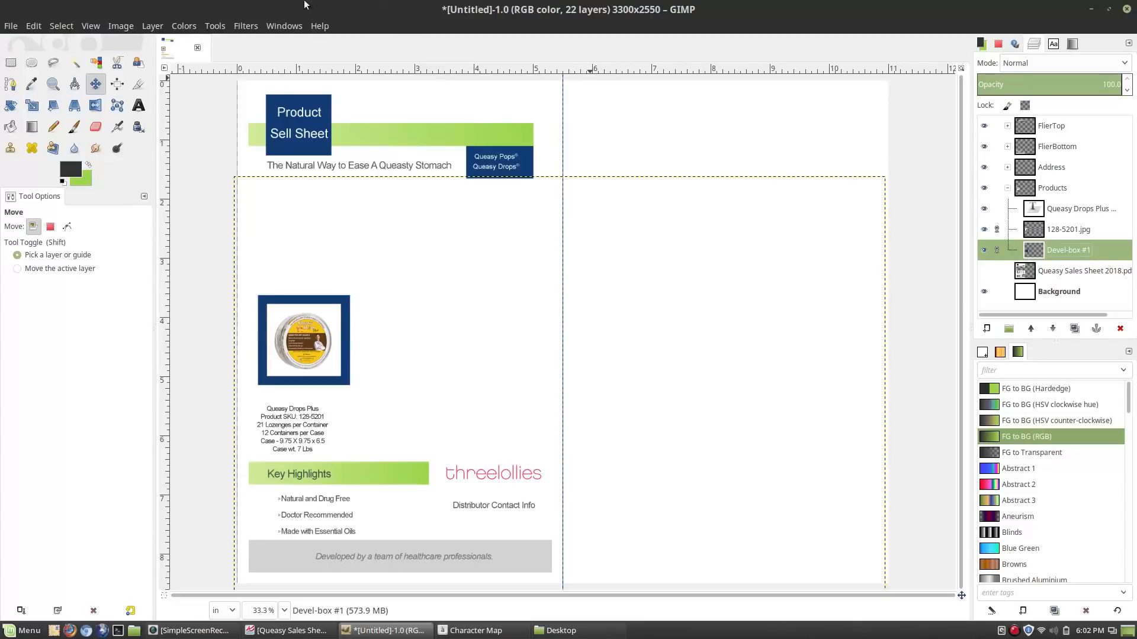
pyautogui.click(145, 27)
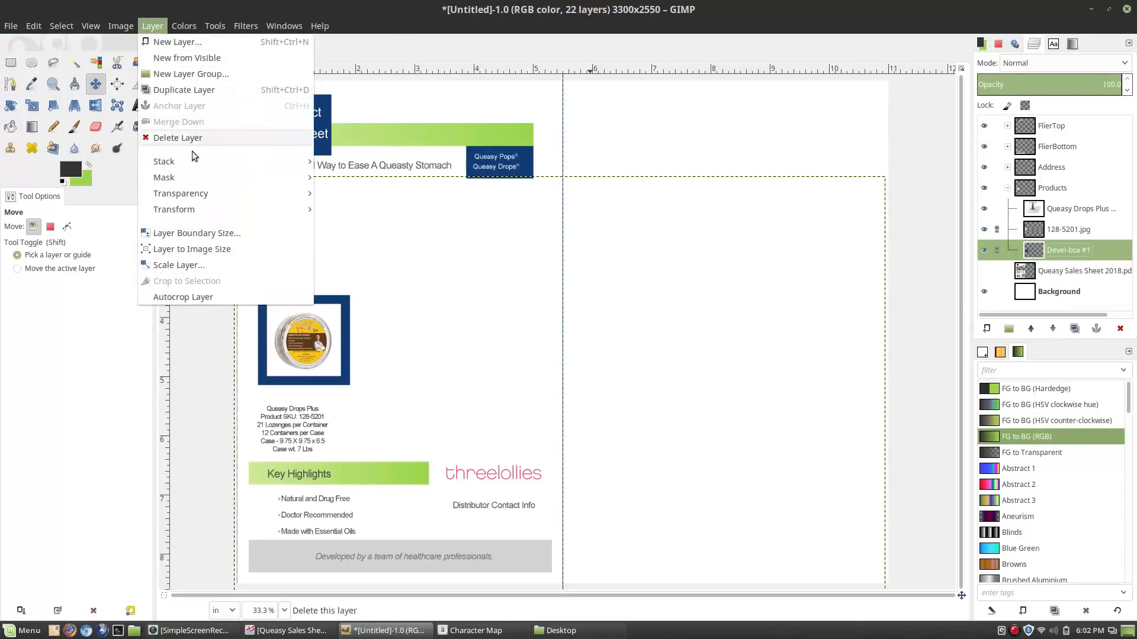
pyautogui.click(178, 264)
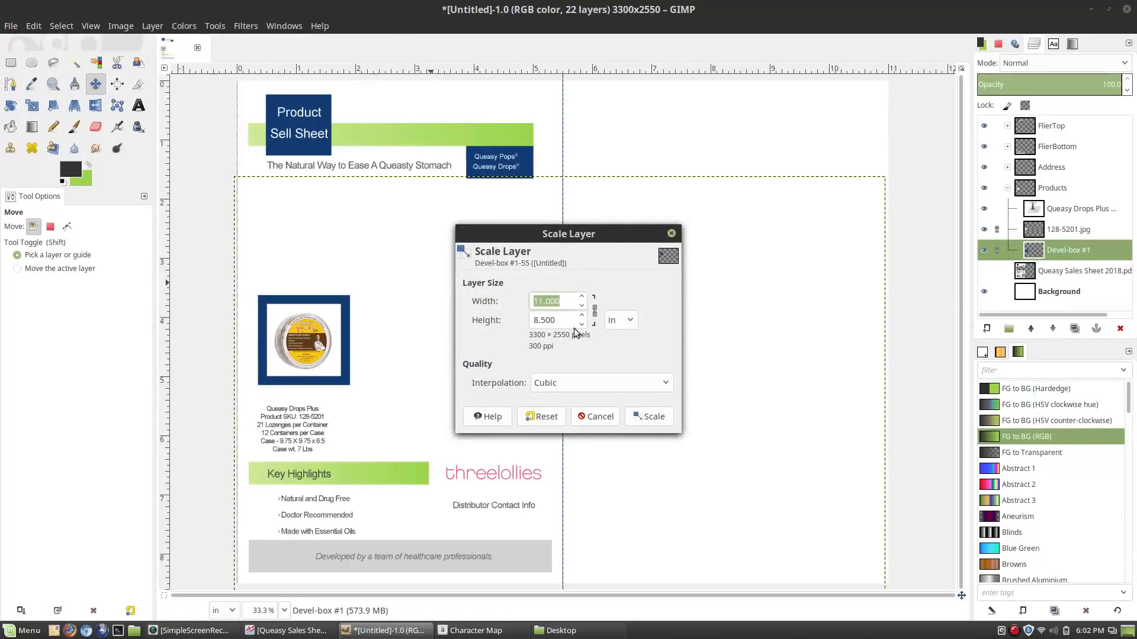
pyautogui.click(631, 323)
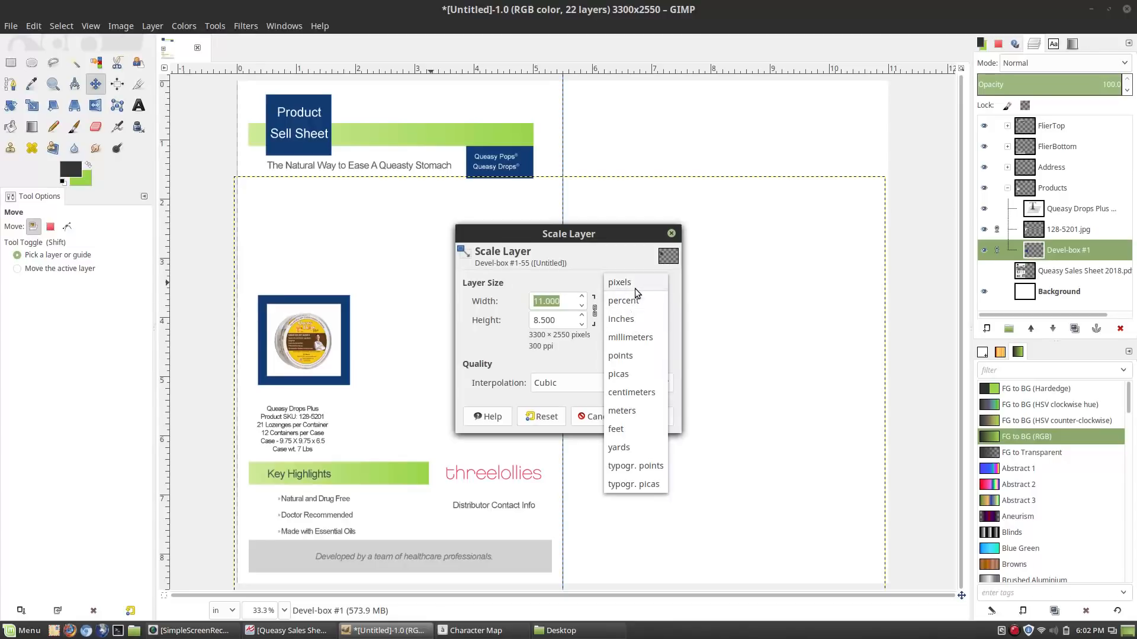
pyautogui.click(635, 284)
pyautogui.click(626, 320)
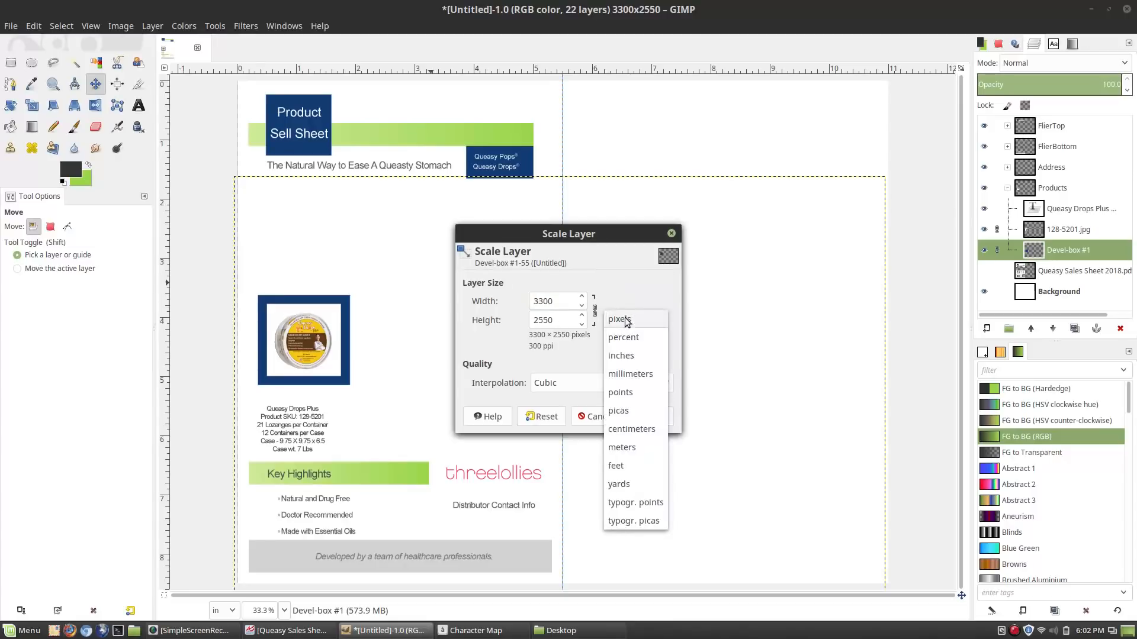
pyautogui.click(630, 354)
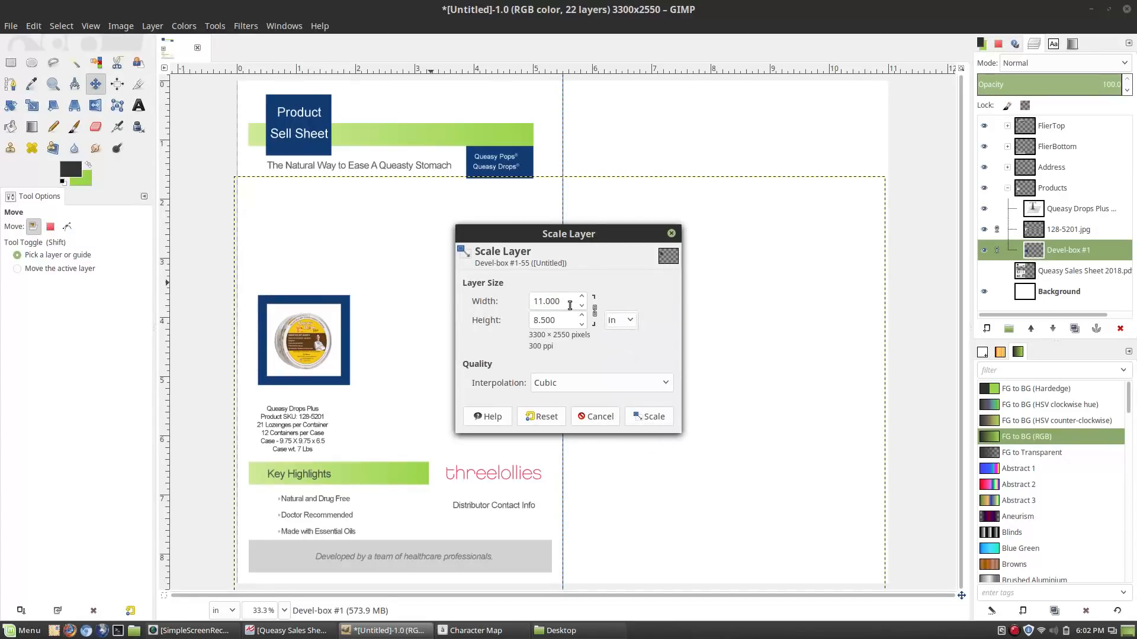
pyautogui.click(627, 423)
# Step: Autocrop the Devel-box #1 layer to the edges of the blue frame
pyautogui.click(121, 26)
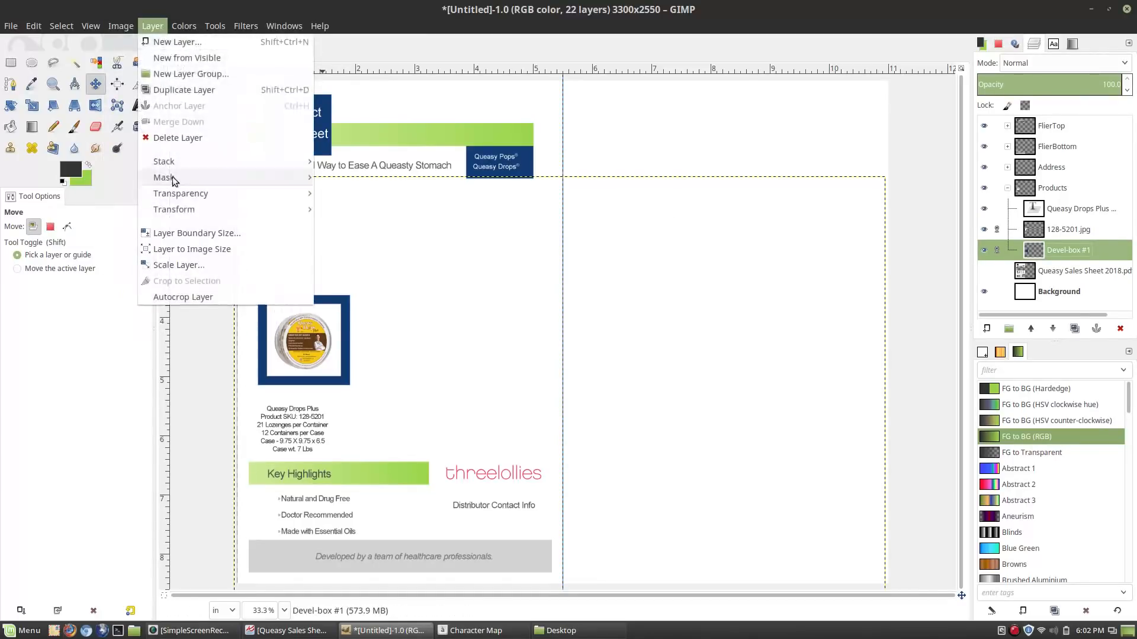
pyautogui.click(178, 296)
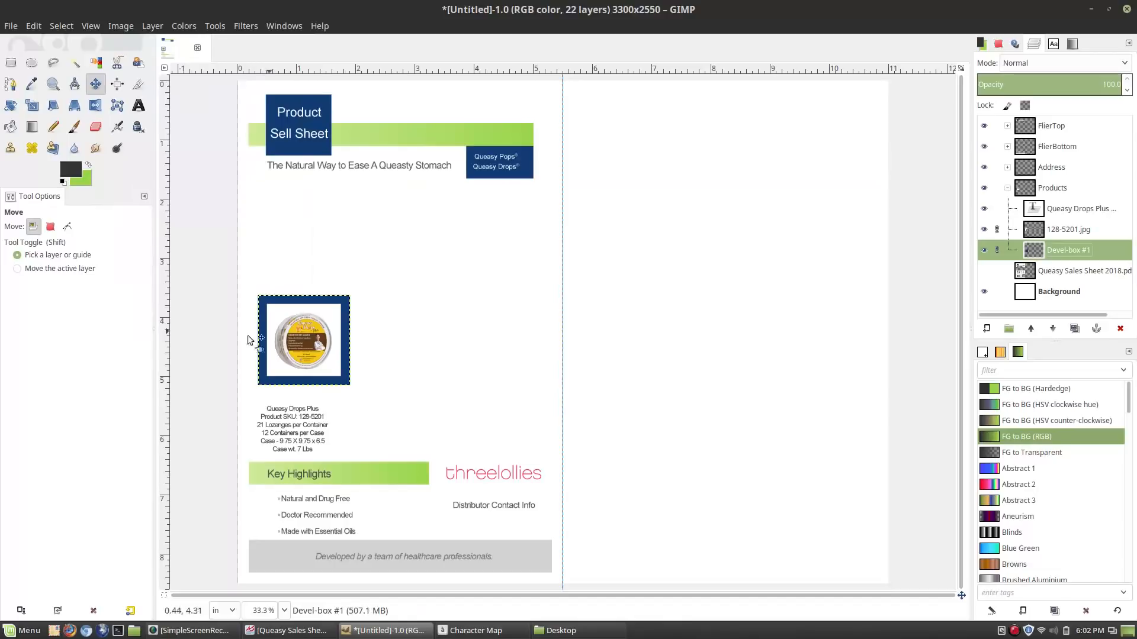
# Step: Scale the blue frame layer to 1.35 in wide and move it with the linked photo down to just above the caption
pyautogui.click(185, 26)
pyautogui.click(183, 26)
pyautogui.click(153, 26)
pyautogui.click(174, 265)
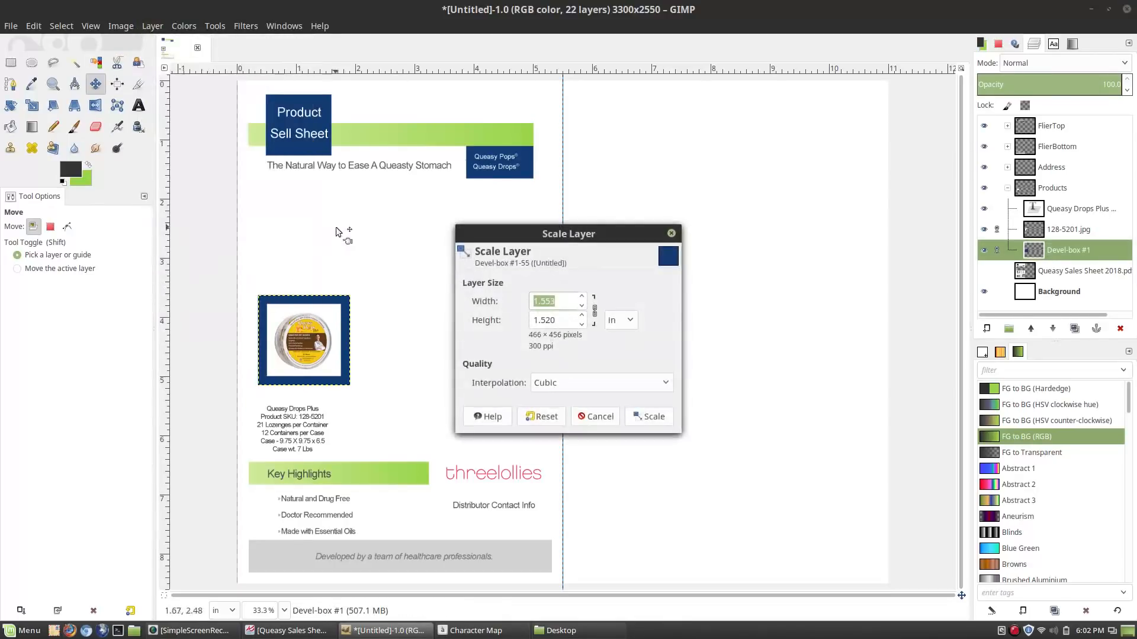
pyautogui.write('1.35')
pyautogui.press('Tab')
pyautogui.click(653, 418)
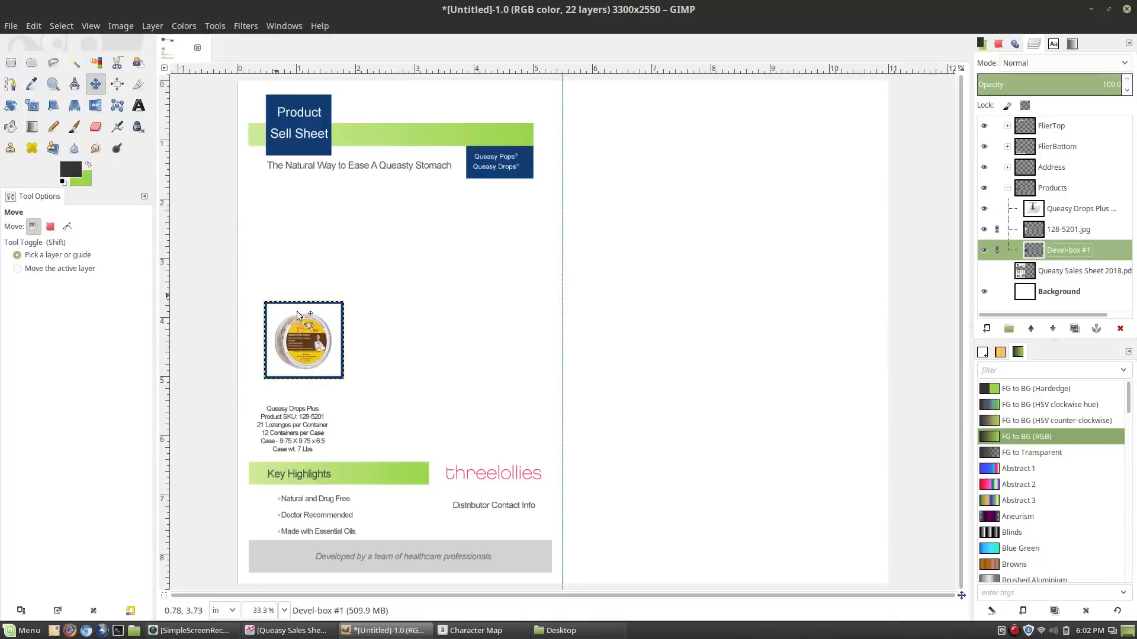
pyautogui.moveTo(306, 342); pyautogui.dragTo(296, 362)
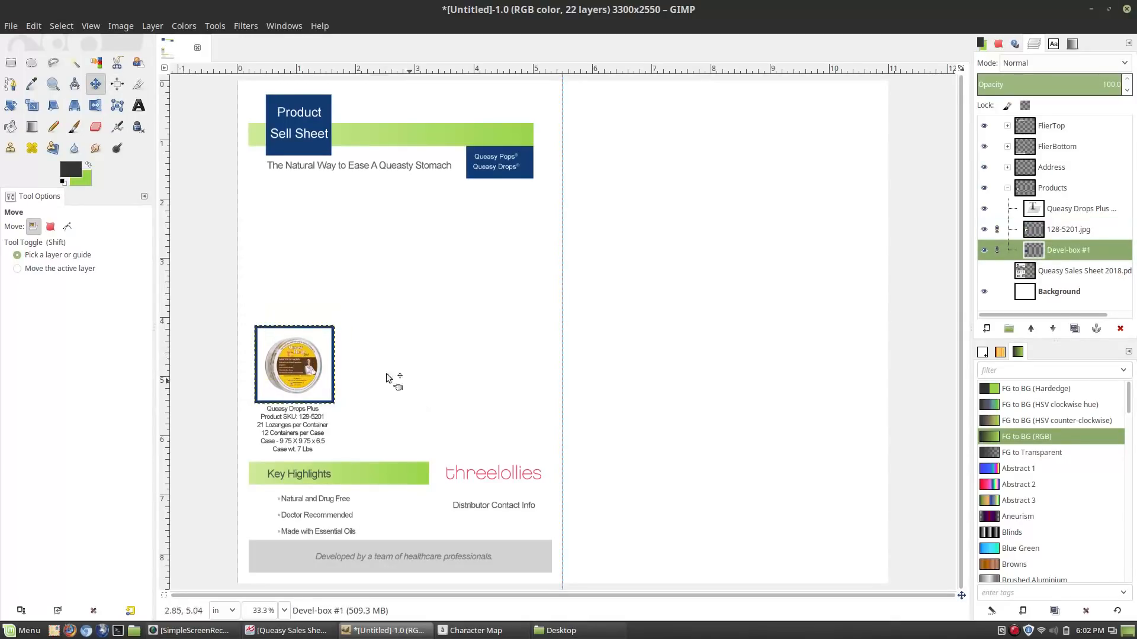